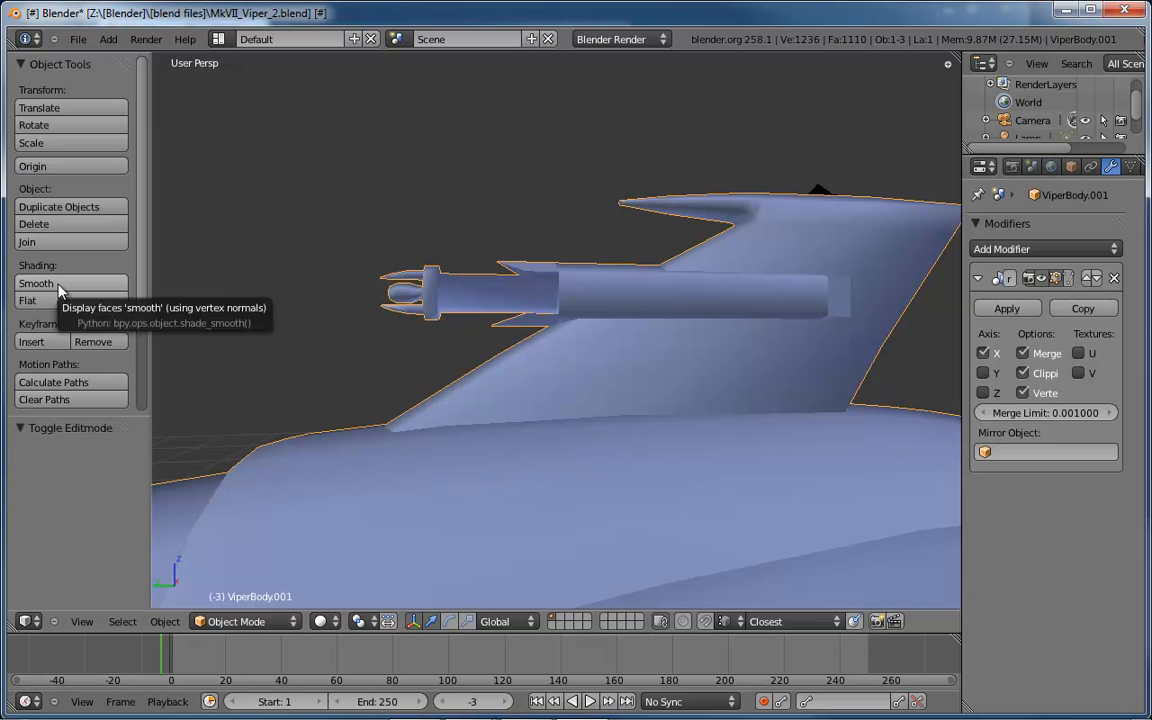
- Apply smooth shading to the Viper body and show it as a wireframe over the blueprint in the orthographic left view
{"action": "left_click", "coordinate": [58, 285]}
{"action": "mouse_move", "coordinate": [571, 306]}
{"action": "middle_mouse_down"}
{"action": "mouse_move", "coordinate": [522, 314]}
{"action": "mouse_move", "coordinate": [588, 307]}
{"action": "middle_mouse_up"}
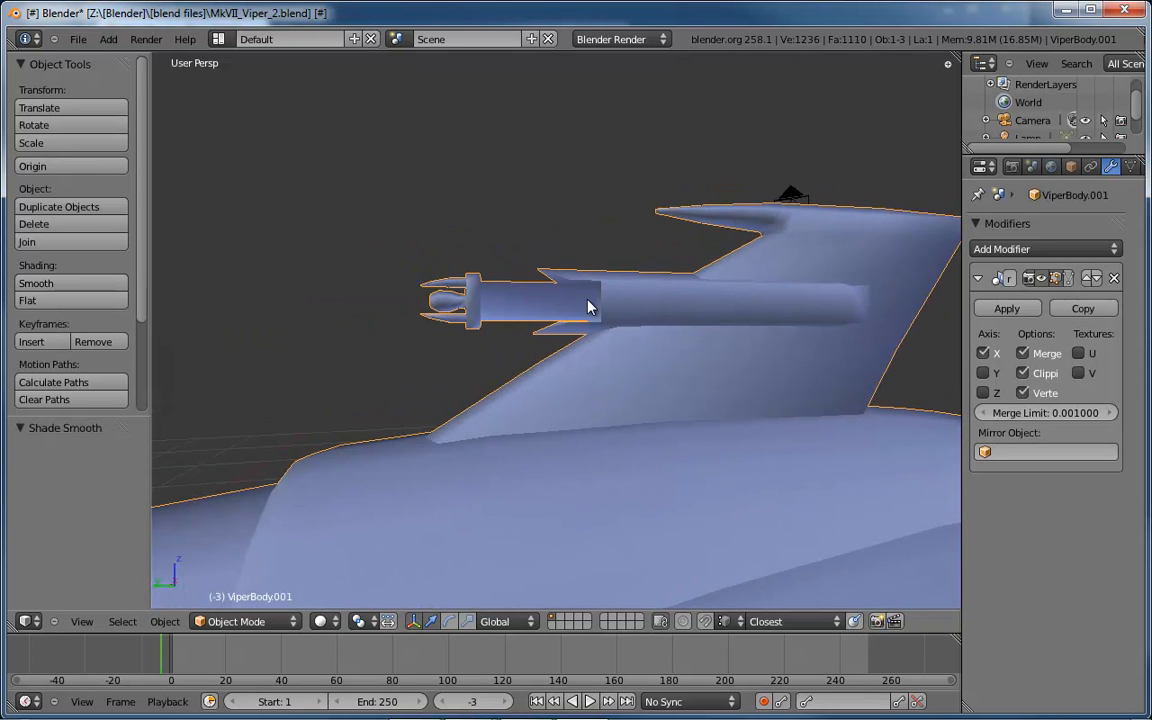
{"action": "key", "text": "ctrl+KP_3"}
{"action": "key", "text": "z"}
{"action": "scroll", "coordinate": [588, 303], "scroll_direction": "up", "scroll_amount": 6}
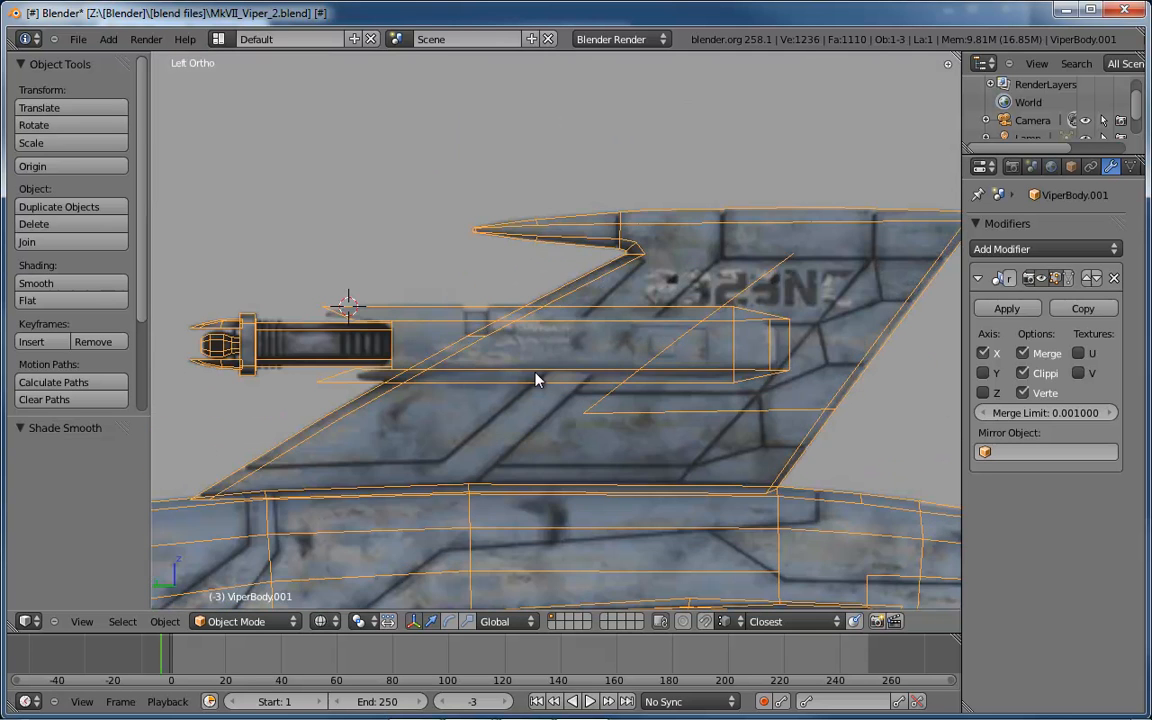
- Examine how the tail-fin gun housing and its front lips line up with the side-view blueprint
{"action": "scroll", "coordinate": [518, 383], "scroll_direction": "up", "scroll_amount": 4}
{"action": "middle_click_drag", "start_coordinate": [738, 295], "coordinate": [852, 321], "text": "shift"}
{"action": "middle_click_drag", "start_coordinate": [440, 318], "coordinate": [578, 321], "text": "shift"}
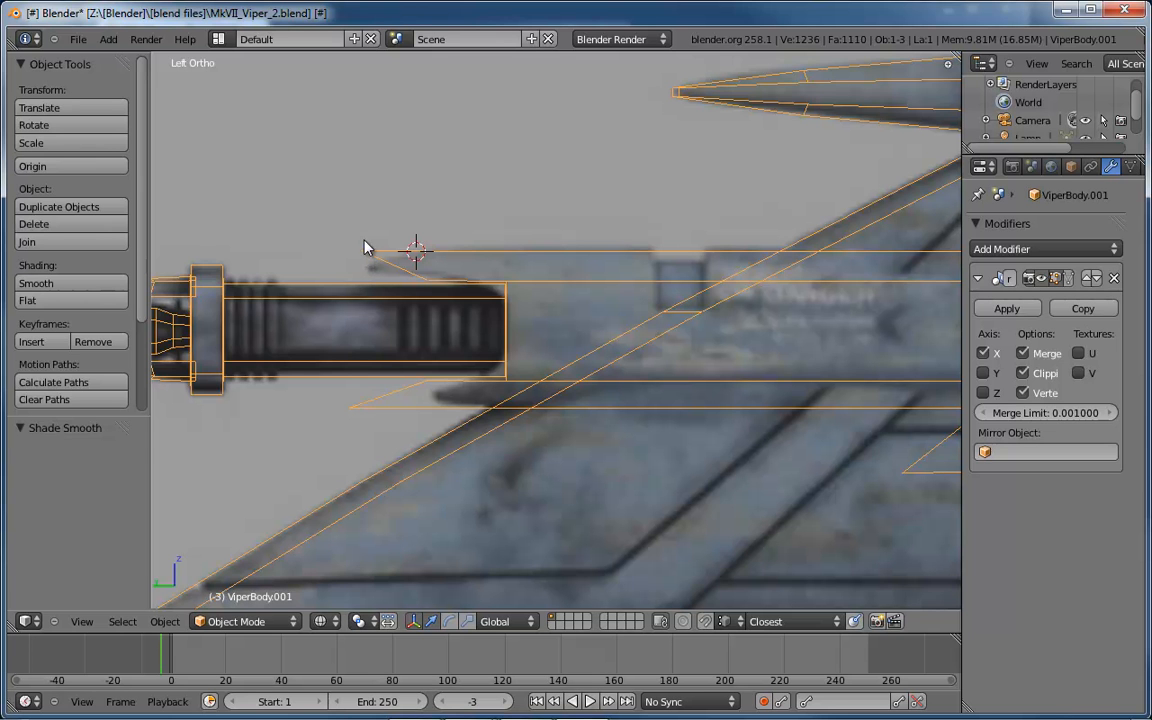
{"action": "scroll", "coordinate": [548, 363], "scroll_direction": "down", "scroll_amount": 8}
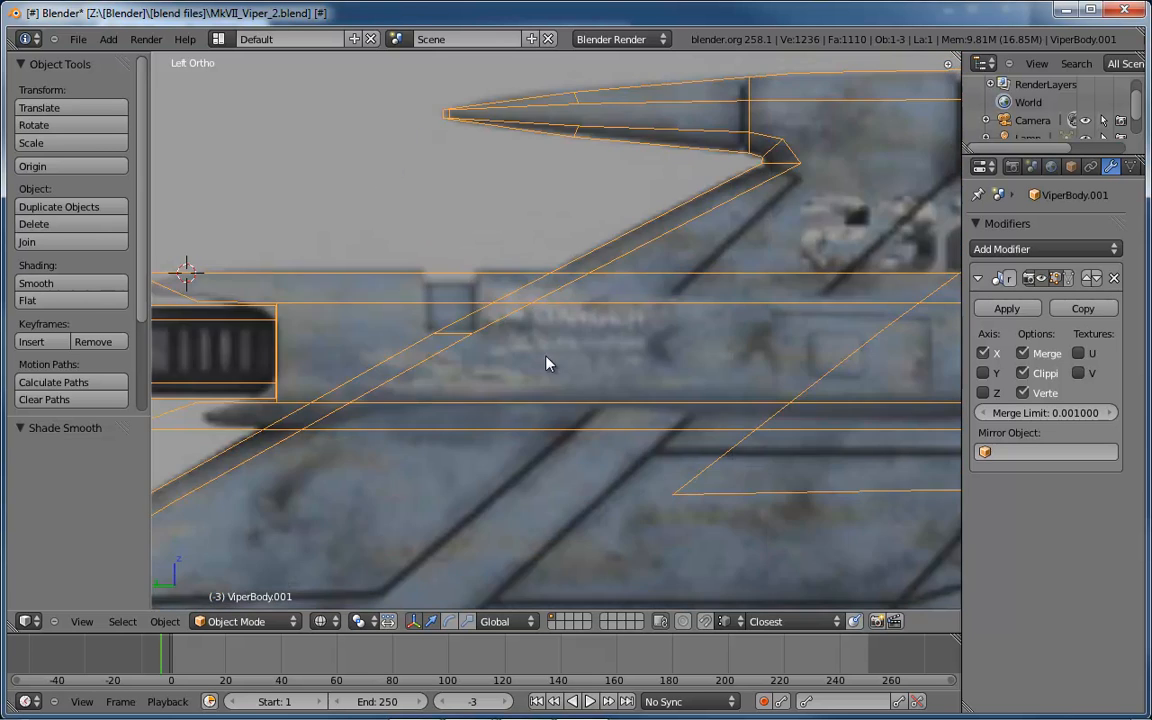
{"action": "scroll", "coordinate": [681, 388], "scroll_direction": "up", "scroll_amount": 6}
{"action": "middle_click_drag", "start_coordinate": [601, 323], "coordinate": [596, 315], "text": "shift"}
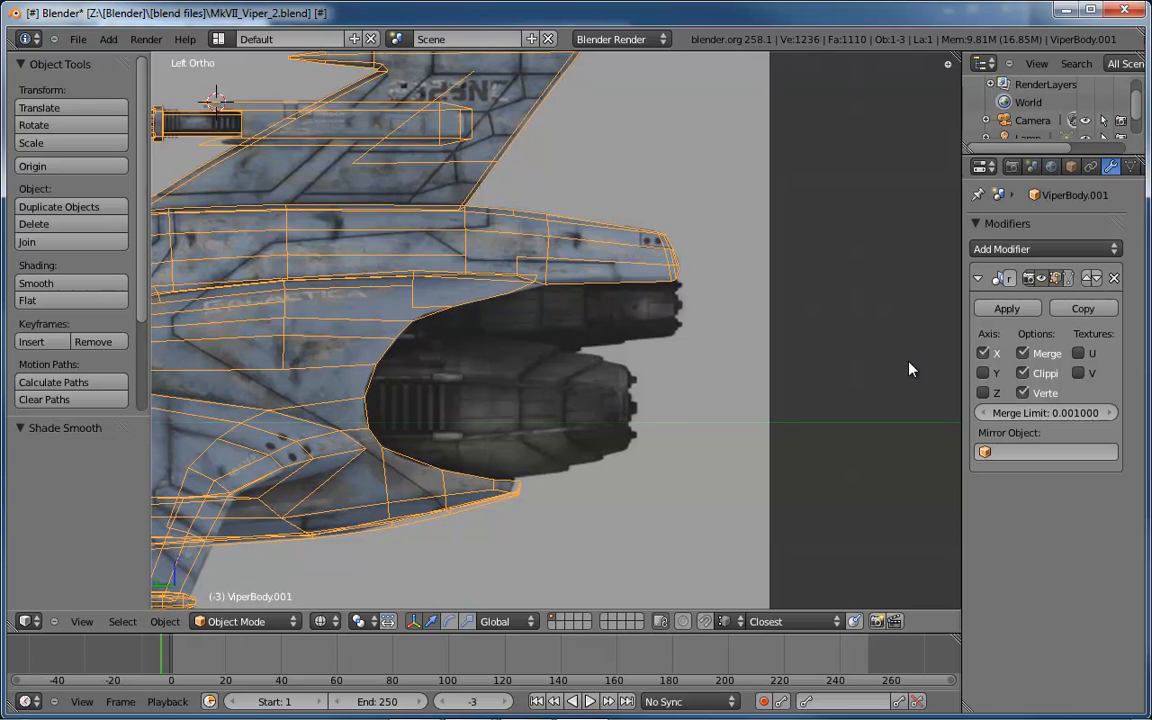
{"action": "left_click", "coordinate": [890, 344]}
{"action": "middle_click_drag", "start_coordinate": [325, 240], "coordinate": [708, 422], "text": "shift"}
{"action": "scroll", "coordinate": [566, 346], "scroll_direction": "up", "scroll_amount": 2}
{"action": "mouse_move", "coordinate": [560, 349]}
{"action": "middle_mouse_down", "text": "ctrl"}
{"action": "mouse_move", "coordinate": [699, 278]}
{"action": "mouse_move", "coordinate": [586, 370]}
{"action": "mouse_move", "coordinate": [563, 324]}
{"action": "mouse_move", "coordinate": [555, 366]}
{"action": "middle_mouse_up", "text": "ctrl"}
- Enter Edit Mode and move the upper front tip vertex of the gun housing back along Y by about 0.224
{"action": "key", "text": "ctrl+Tab"}
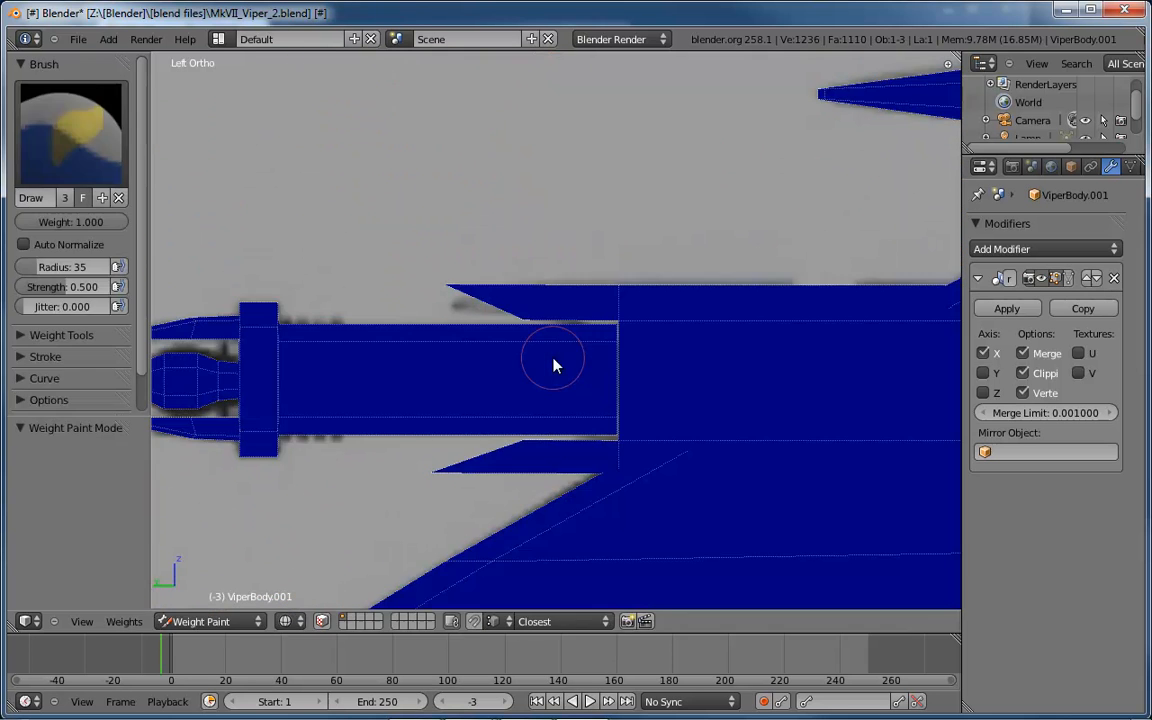
{"action": "key", "text": "ctrl+Tab"}
{"action": "key", "text": "Tab"}
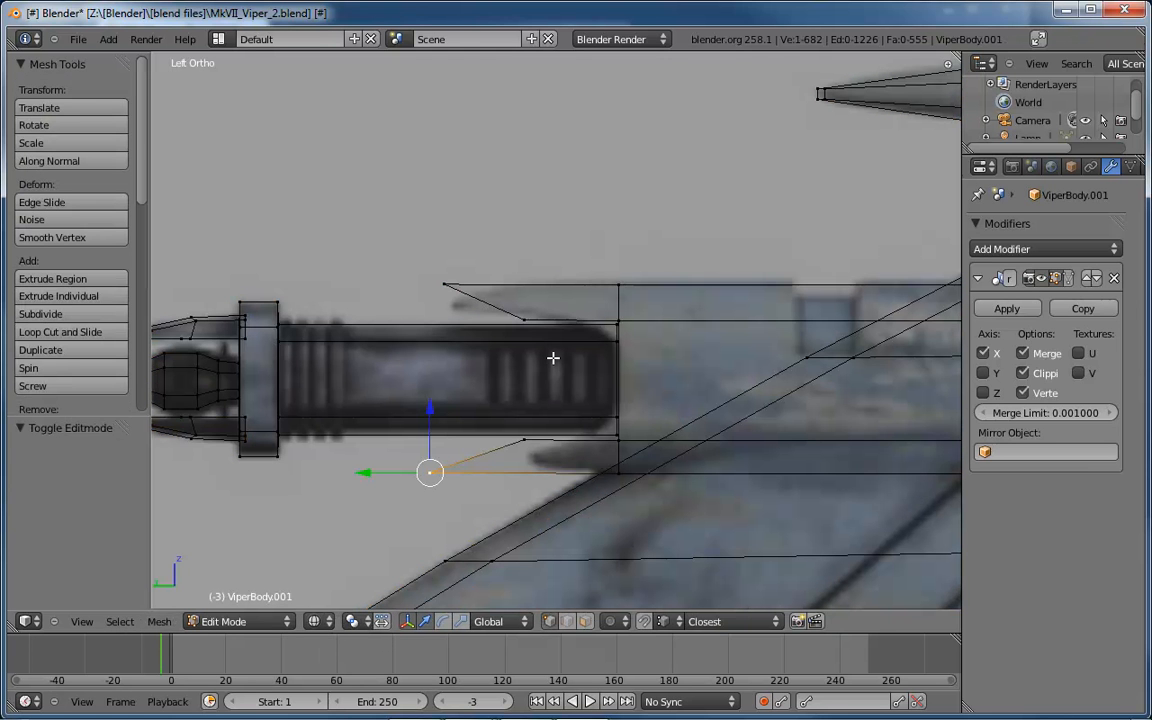
{"action": "right_click", "coordinate": [446, 284]}
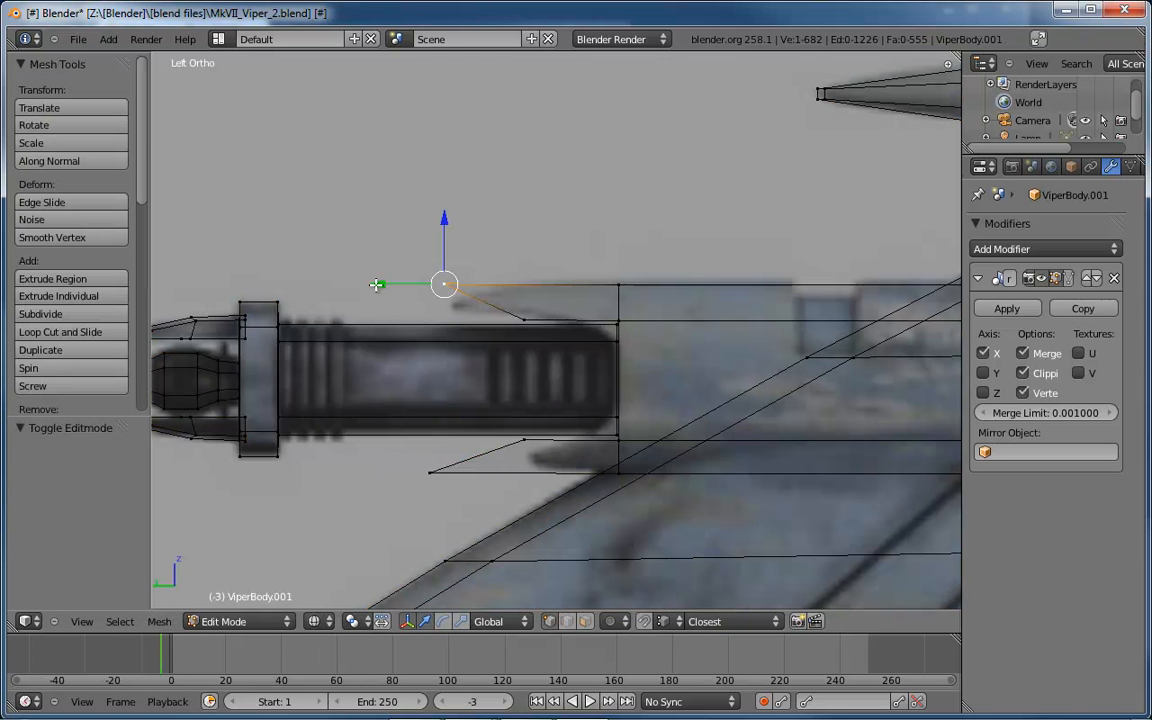
{"action": "key", "text": "g"}
{"action": "key", "text": "y"}
{"action": "left_click", "coordinate": [502, 262]}
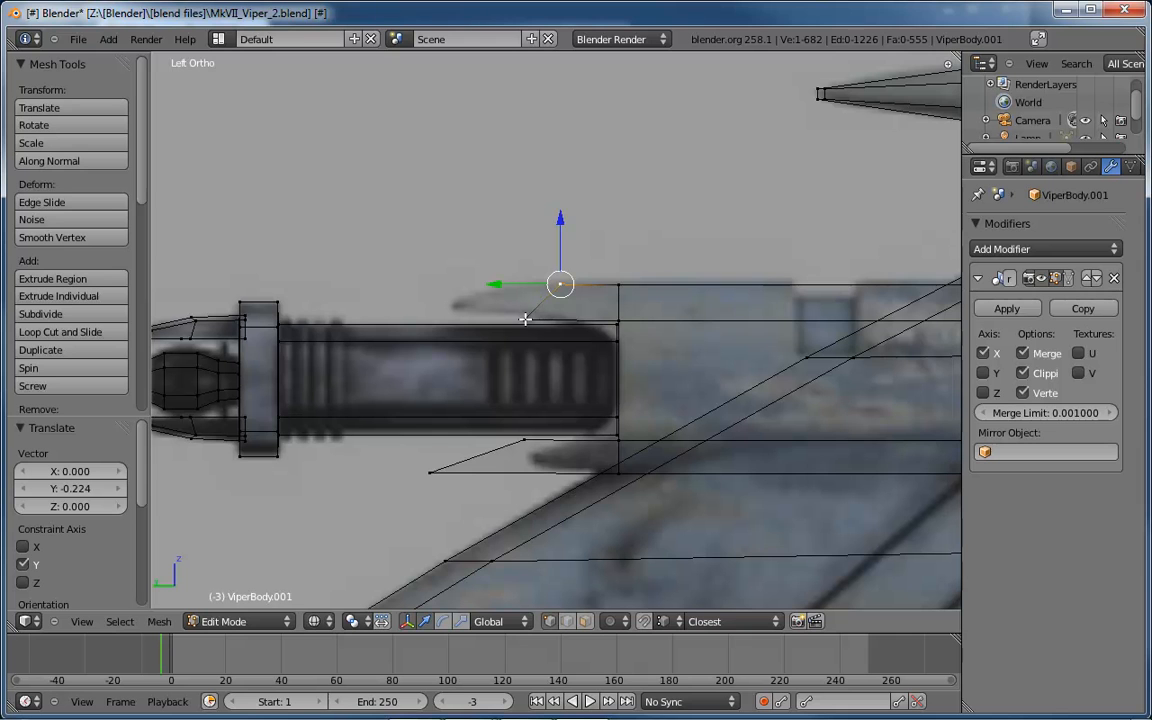
- Move the lower lip's outer tip vertex back along Y by about 0.279 and its inner vertex by about 0.036
{"action": "right_click", "coordinate": [436, 472]}
{"action": "key", "text": "g"}
{"action": "key", "text": "y"}
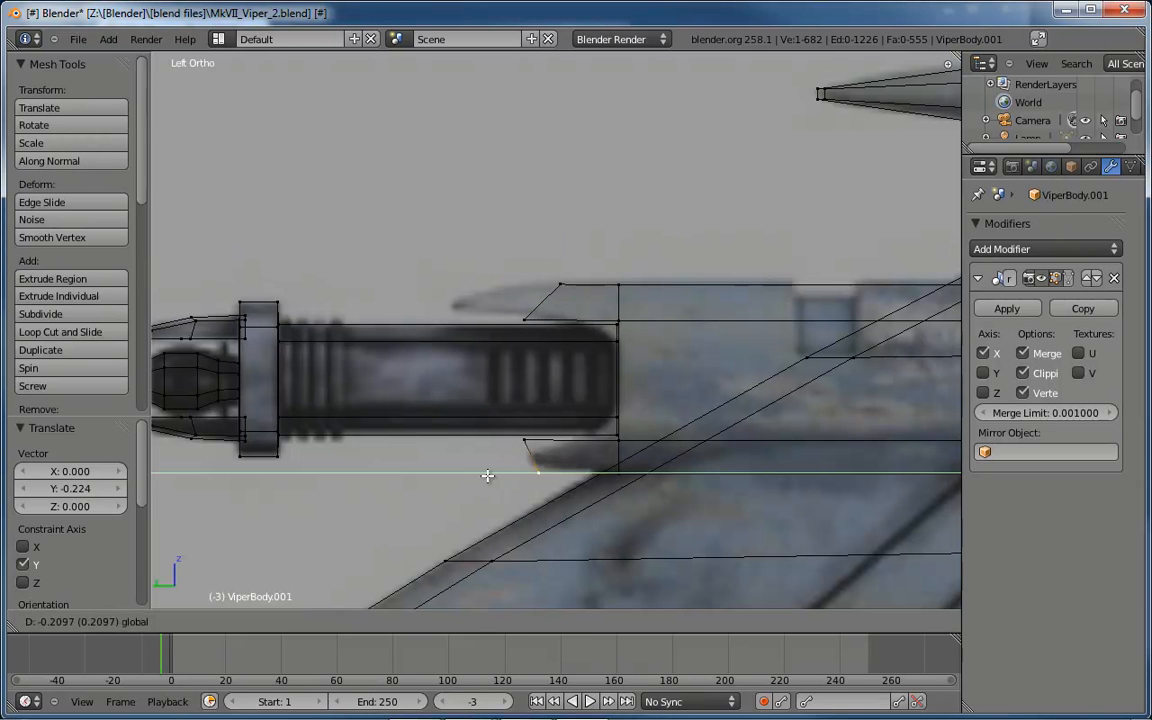
{"action": "left_click", "coordinate": [510, 476]}
{"action": "right_click", "coordinate": [522, 440]}
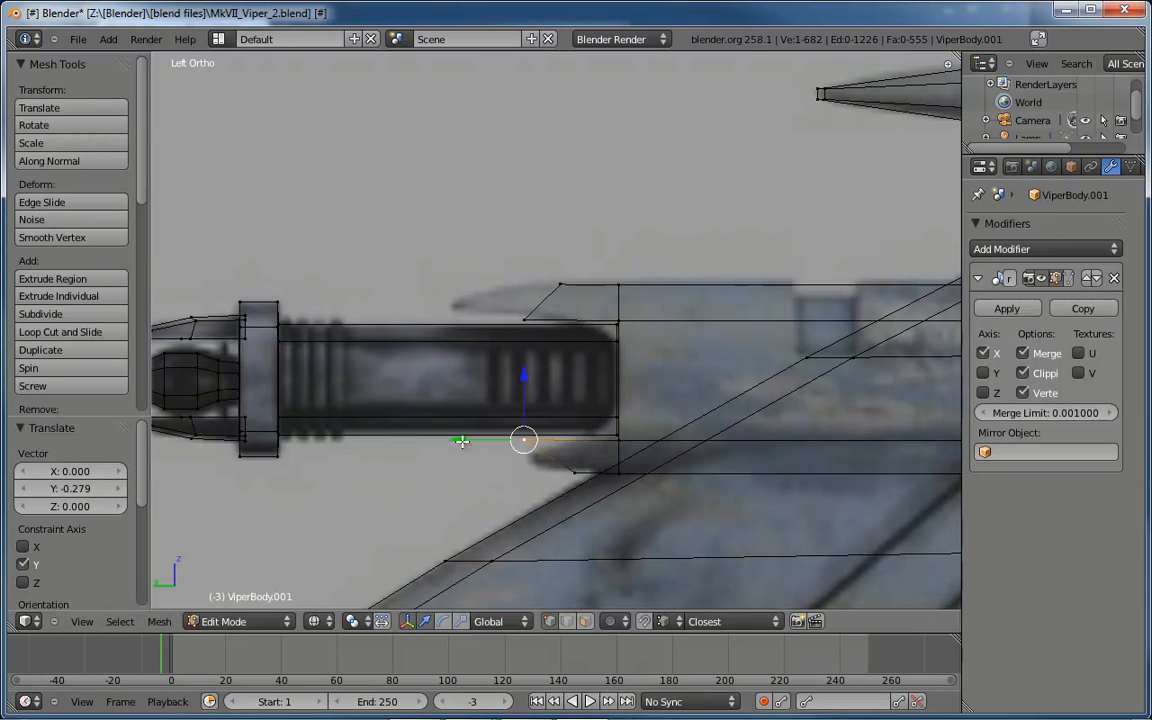
{"action": "key", "text": "g"}
{"action": "key", "text": "y"}
{"action": "left_click", "coordinate": [566, 473]}
{"action": "right_click", "coordinate": [575, 472]}
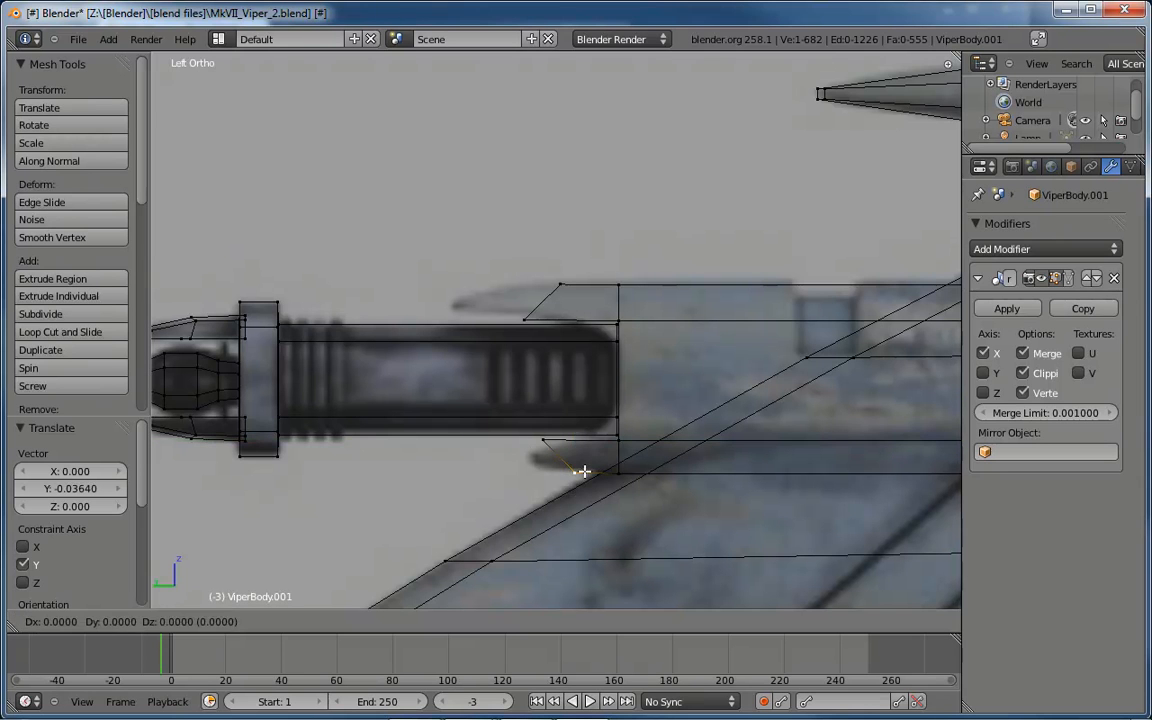
- In edge select mode, extrude the front edge of the housing's upper lip by about X 0.07, Y 0.109 and Z -0.02
{"action": "middle_click_drag", "start_coordinate": [536, 321], "coordinate": [580, 357]}
{"action": "key", "text": "KP_Decimal"}
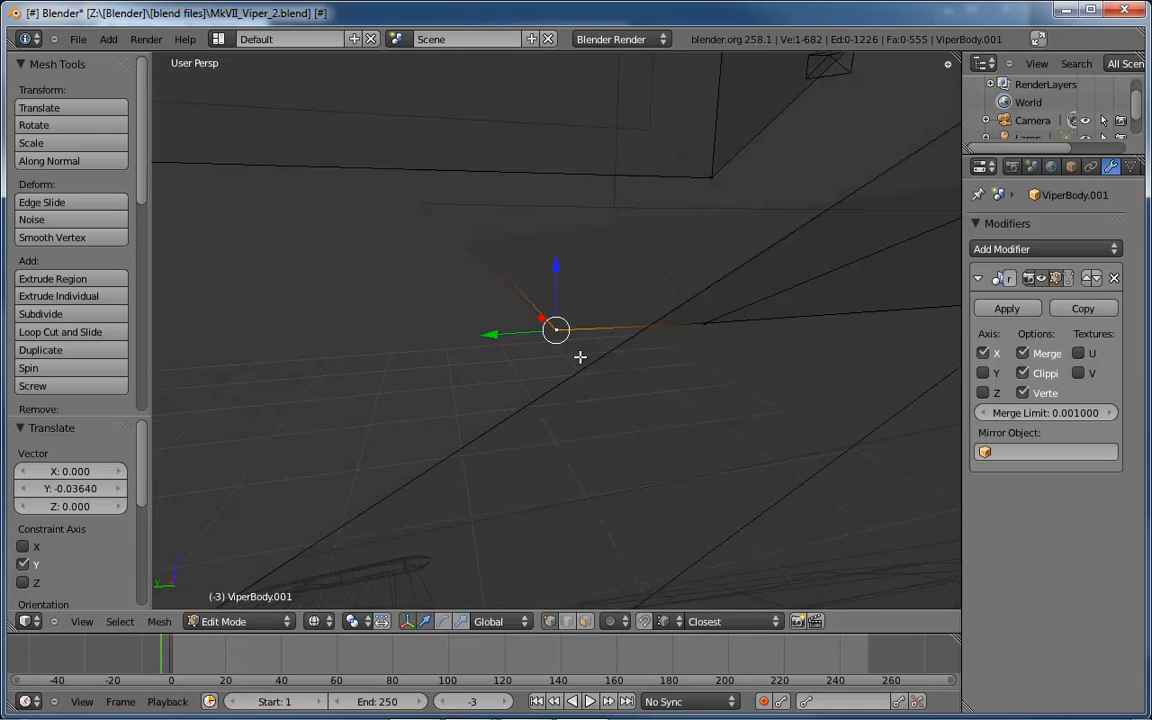
{"action": "scroll", "coordinate": [581, 350], "scroll_direction": "down", "scroll_amount": 5}
{"action": "middle_click_drag", "start_coordinate": [601, 288], "coordinate": [597, 243]}
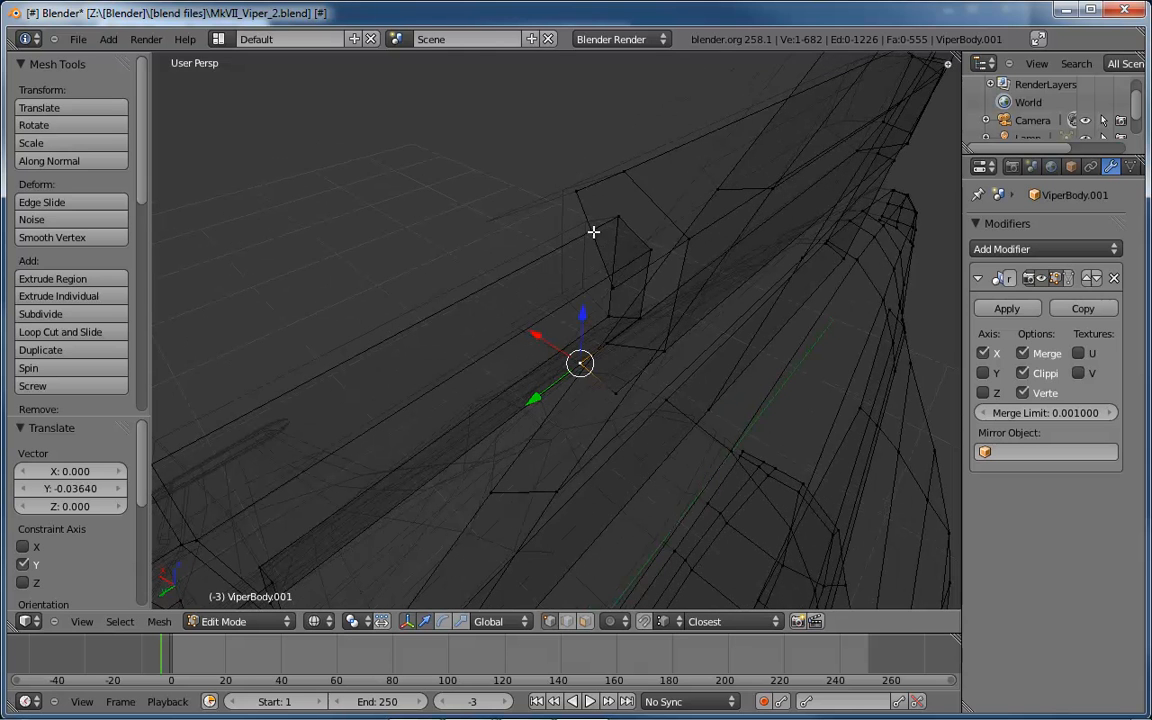
{"action": "key", "text": "ctrl+Tab"}
{"action": "left_click", "coordinate": [591, 249]}
{"action": "right_click", "coordinate": [593, 227]}
{"action": "scroll", "coordinate": [593, 227], "scroll_direction": "up", "scroll_amount": 4}
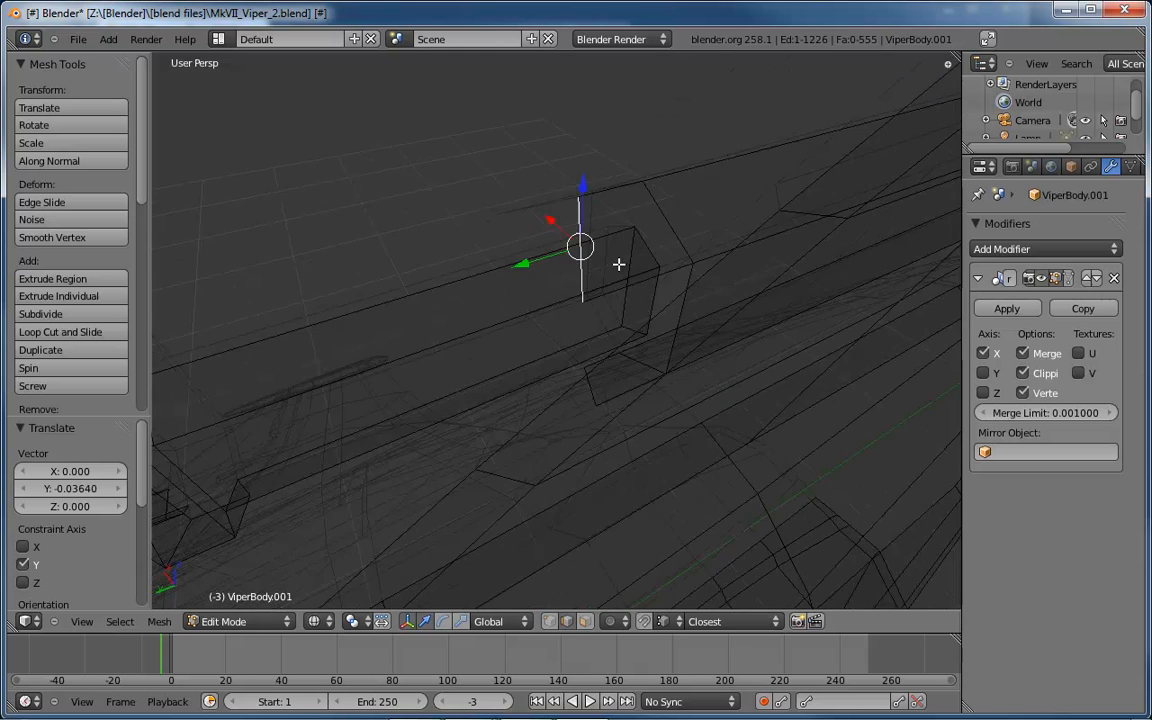
{"action": "key", "text": "g"}
{"action": "key", "text": "shift+z"}
{"action": "key", "text": "shift+z"}
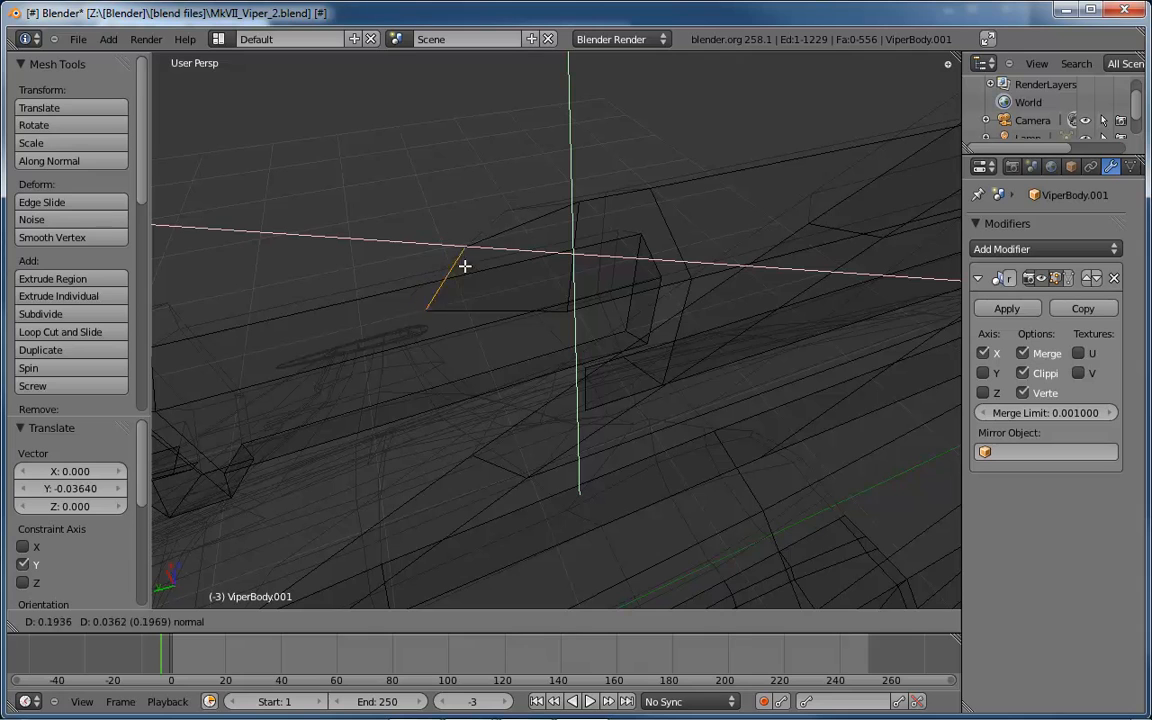
{"action": "left_click", "coordinate": [494, 264]}
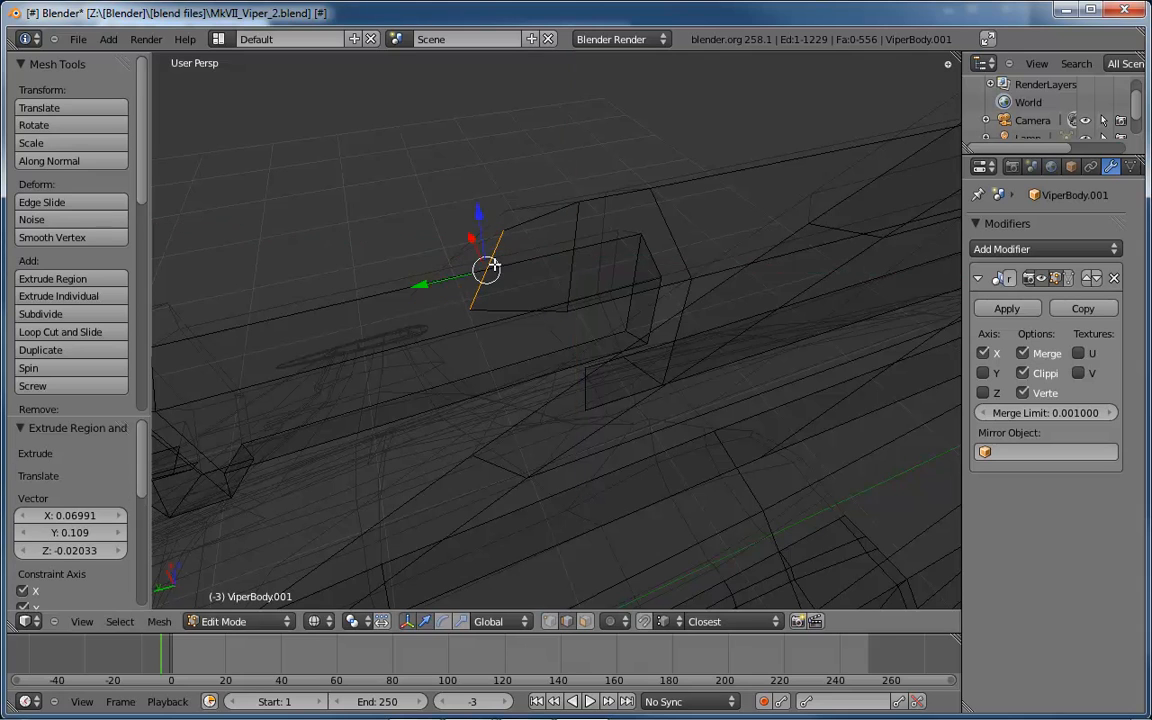
- Try extruding the lip's new front edge again, moving it about 0.072 along Y and 0.097 along X
{"action": "middle_click_drag", "start_coordinate": [494, 264], "coordinate": [580, 287]}
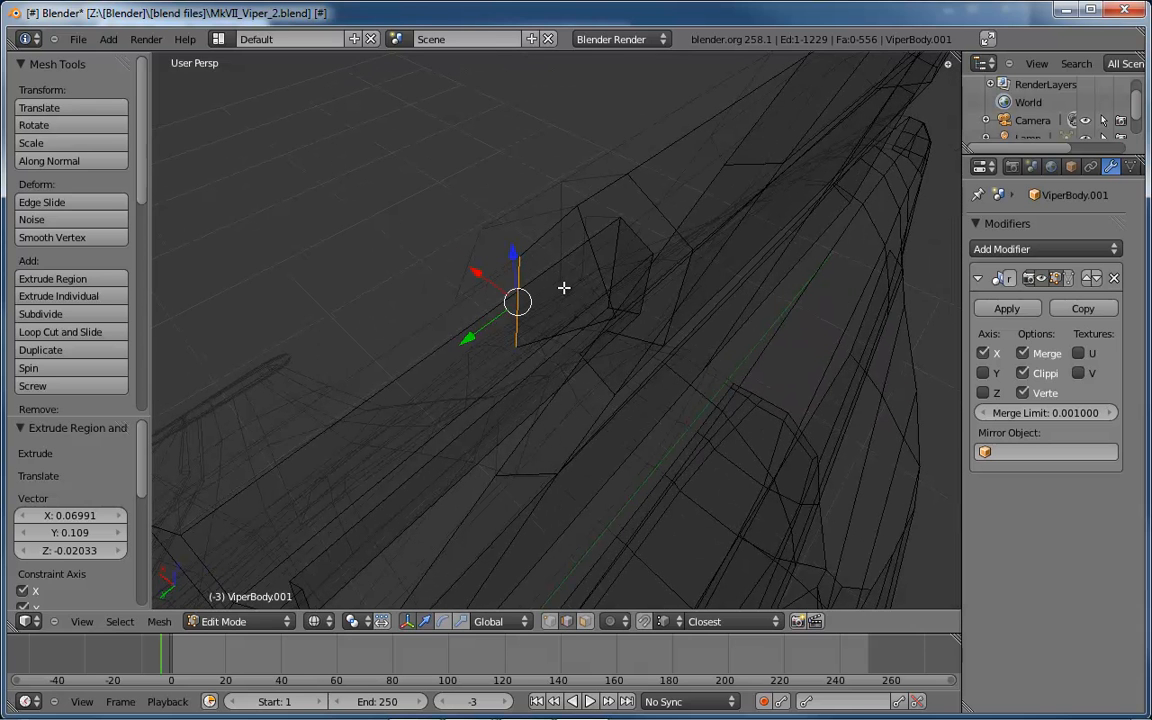
{"action": "key", "text": "e"}
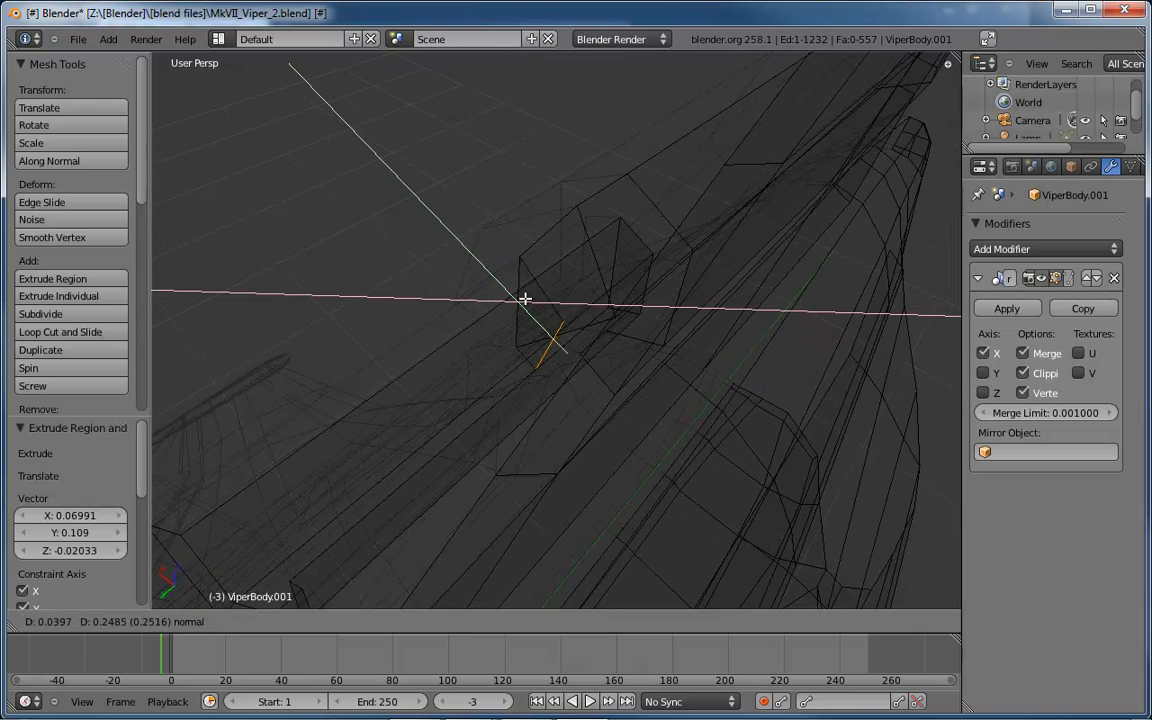
{"action": "left_click", "coordinate": [540, 306]}
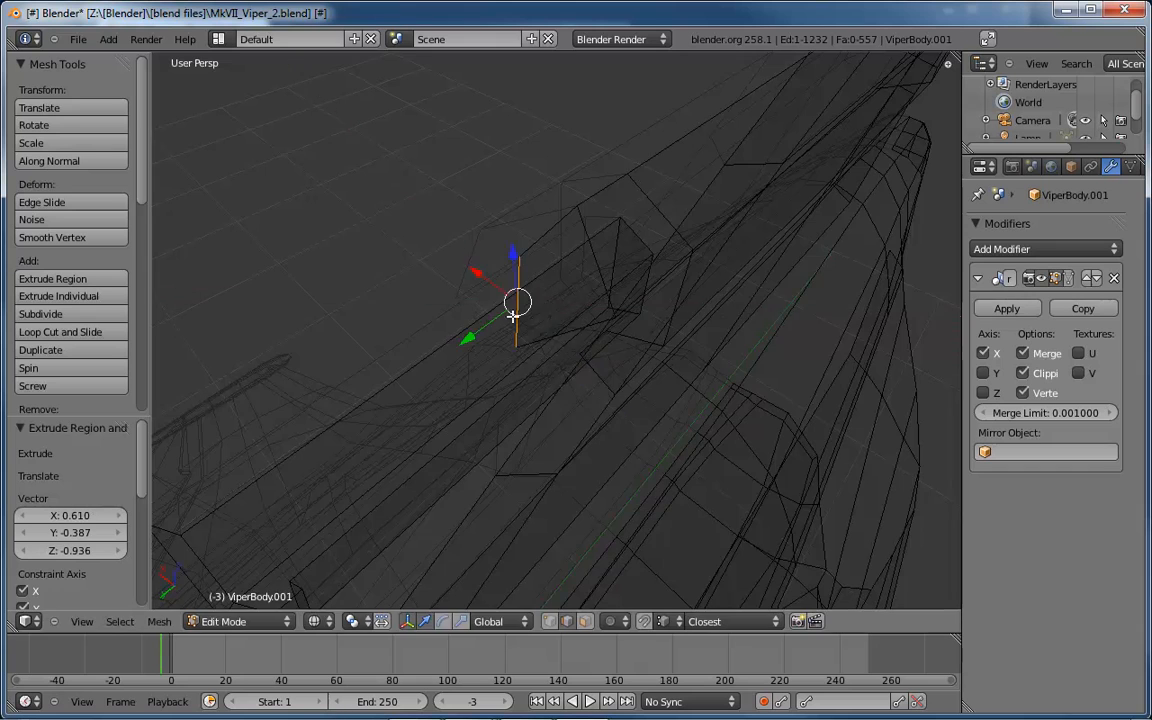
{"action": "middle_click_drag", "start_coordinate": [540, 306], "coordinate": [508, 333]}
{"action": "key", "text": "g"}
{"action": "key", "text": "y"}
{"action": "left_click", "coordinate": [401, 324]}
{"action": "key", "text": "g"}
{"action": "key", "text": "x"}
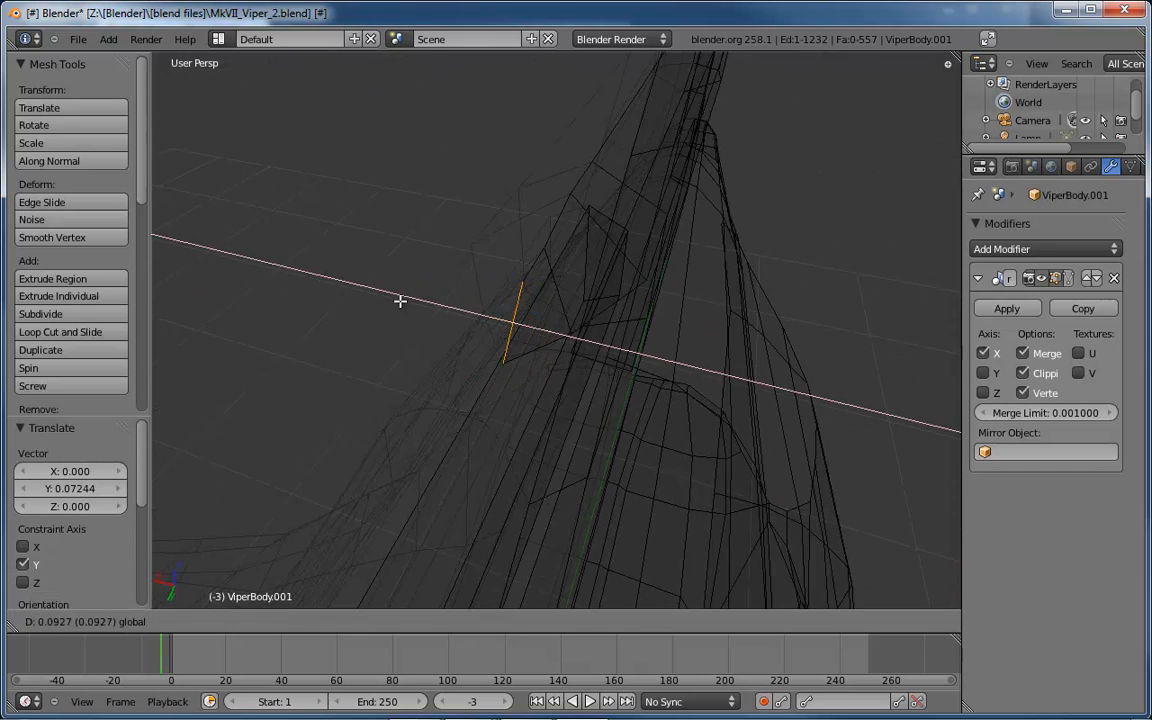
{"action": "left_click", "coordinate": [398, 301]}
- Try merging the two upper vertices of the newest lip segment at their center in vertex select mode
{"action": "middle_click_drag", "start_coordinate": [398, 301], "coordinate": [426, 295]}
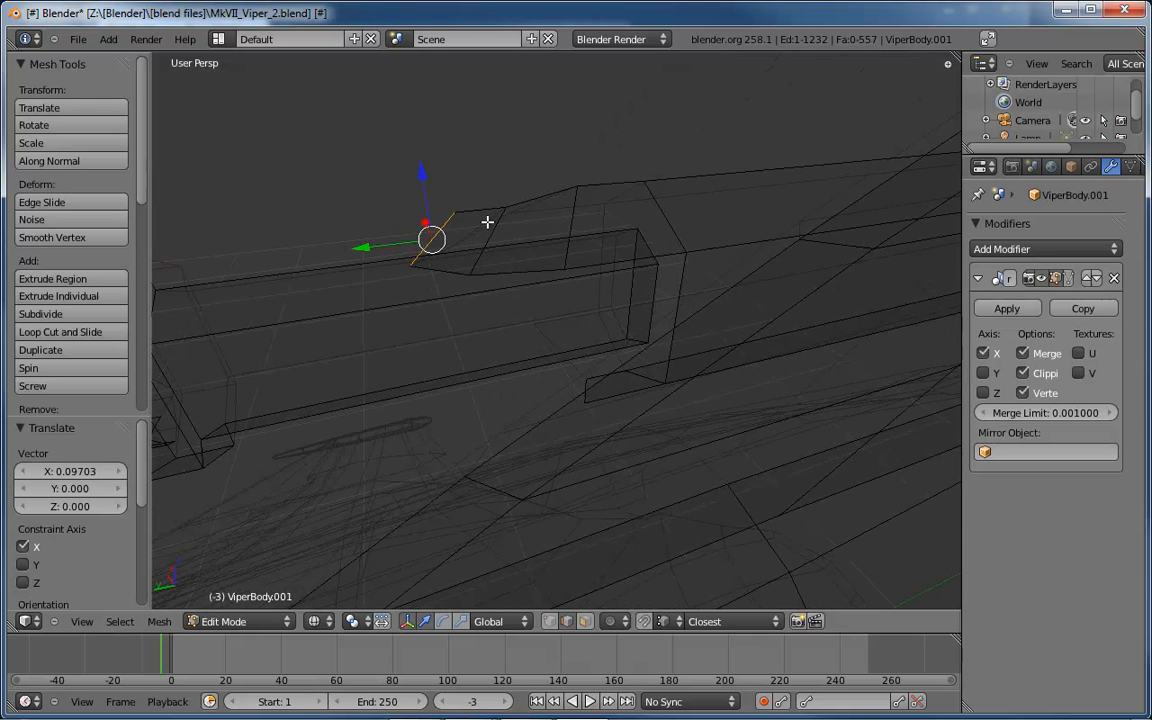
{"action": "key", "text": "ctrl+Tab"}
{"action": "left_click", "coordinate": [415, 208]}
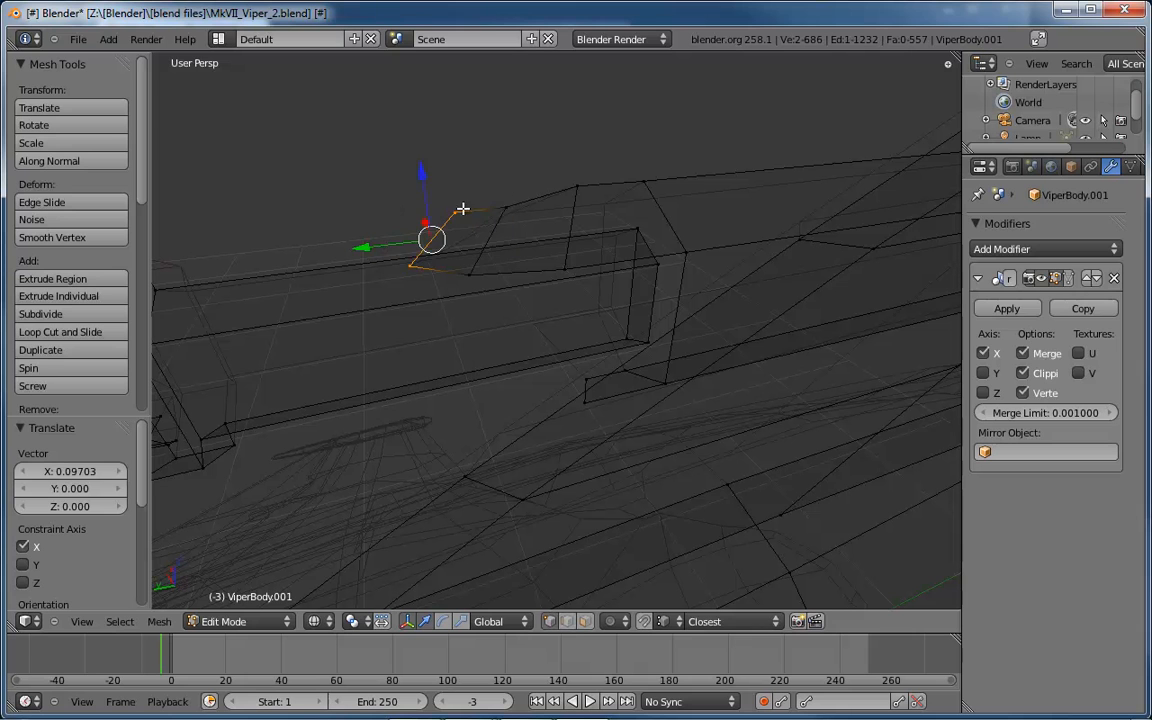
{"action": "right_click", "coordinate": [489, 213]}
{"action": "right_click", "coordinate": [503, 207], "text": "shift"}
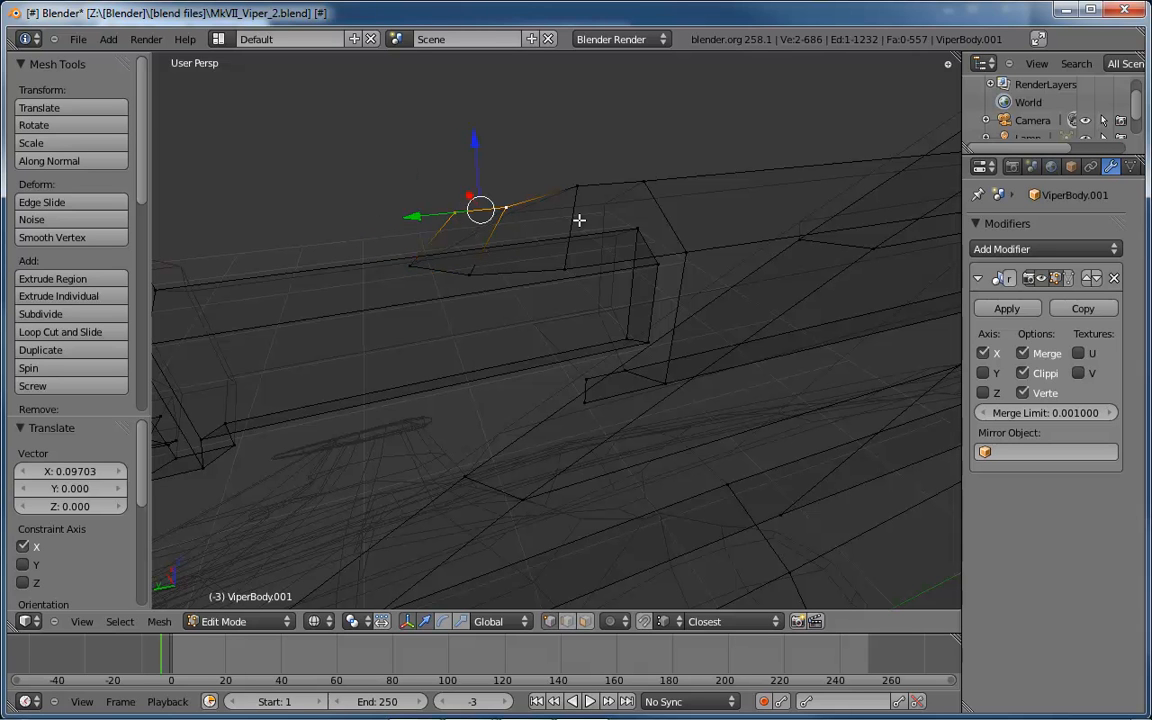
{"action": "key", "text": "alt+m"}
{"action": "left_click", "coordinate": [579, 220]}
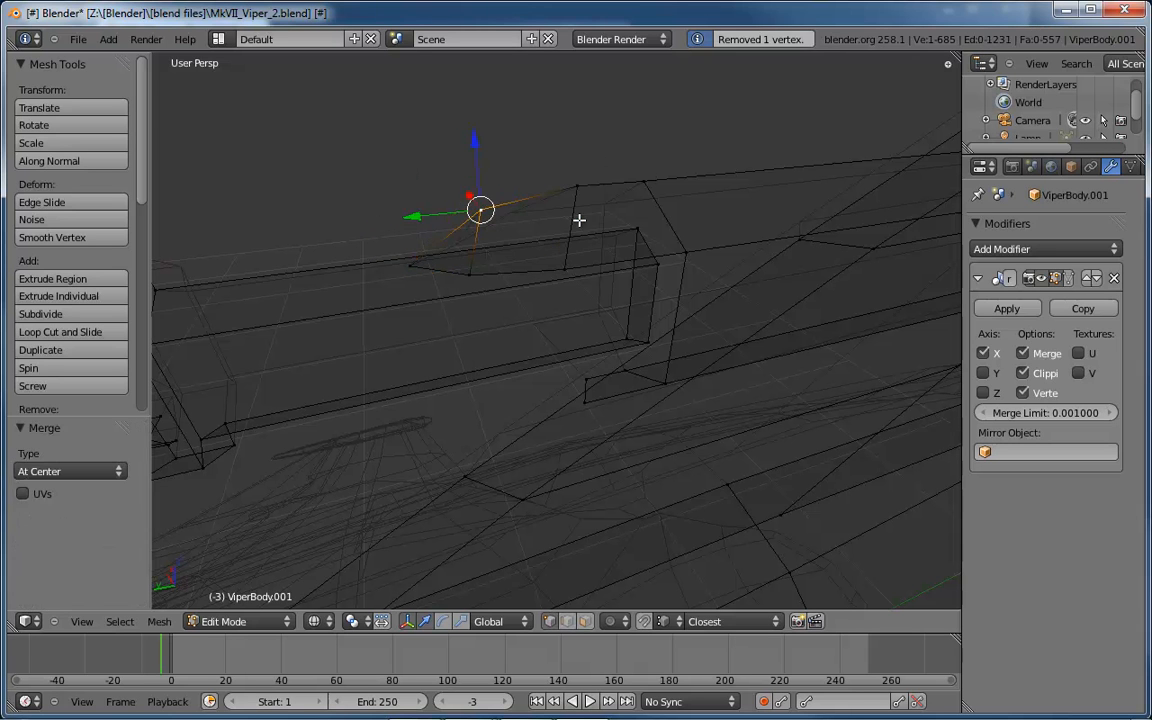
- Try extruding a new point forward from the merged vertex on the centerline in the orthographic top view
{"action": "middle_click_drag", "start_coordinate": [532, 255], "coordinate": [603, 263]}
{"action": "key", "text": "KP_5"}
{"action": "key", "text": "KP_7"}
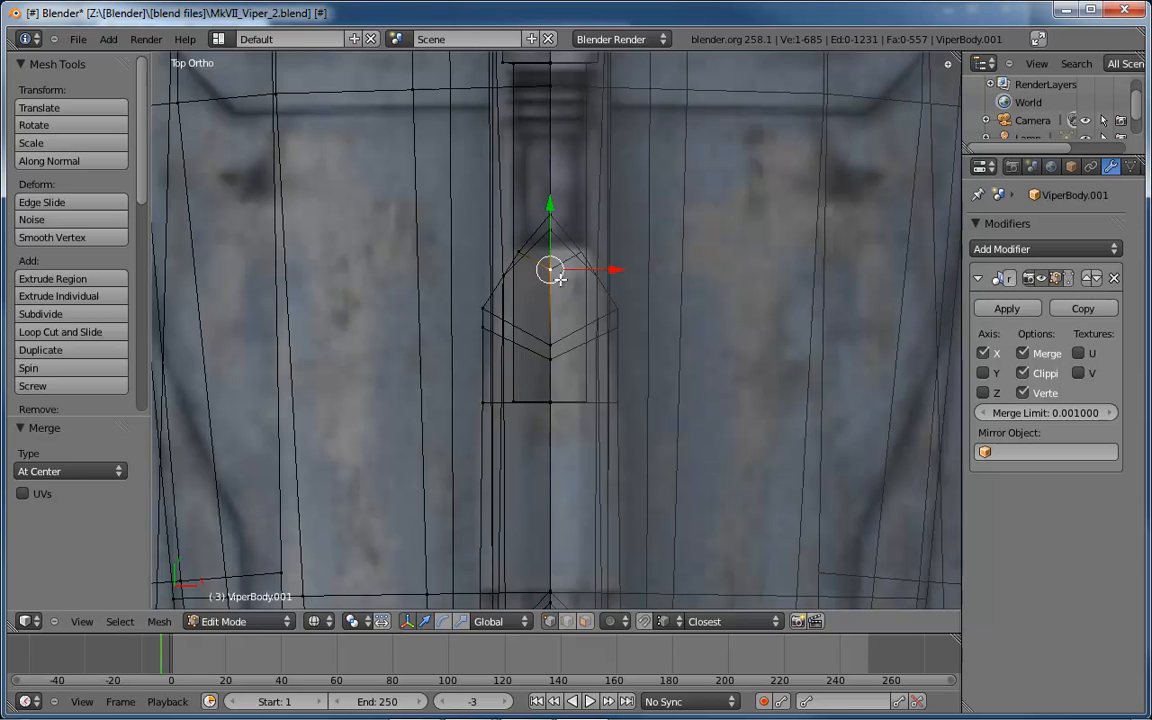
{"action": "scroll", "coordinate": [591, 285], "scroll_direction": "up", "scroll_amount": 4}
{"action": "scroll", "coordinate": [591, 286], "scroll_direction": "down", "scroll_amount": 6}
{"action": "scroll", "coordinate": [591, 285], "scroll_direction": "down", "scroll_amount": 2}
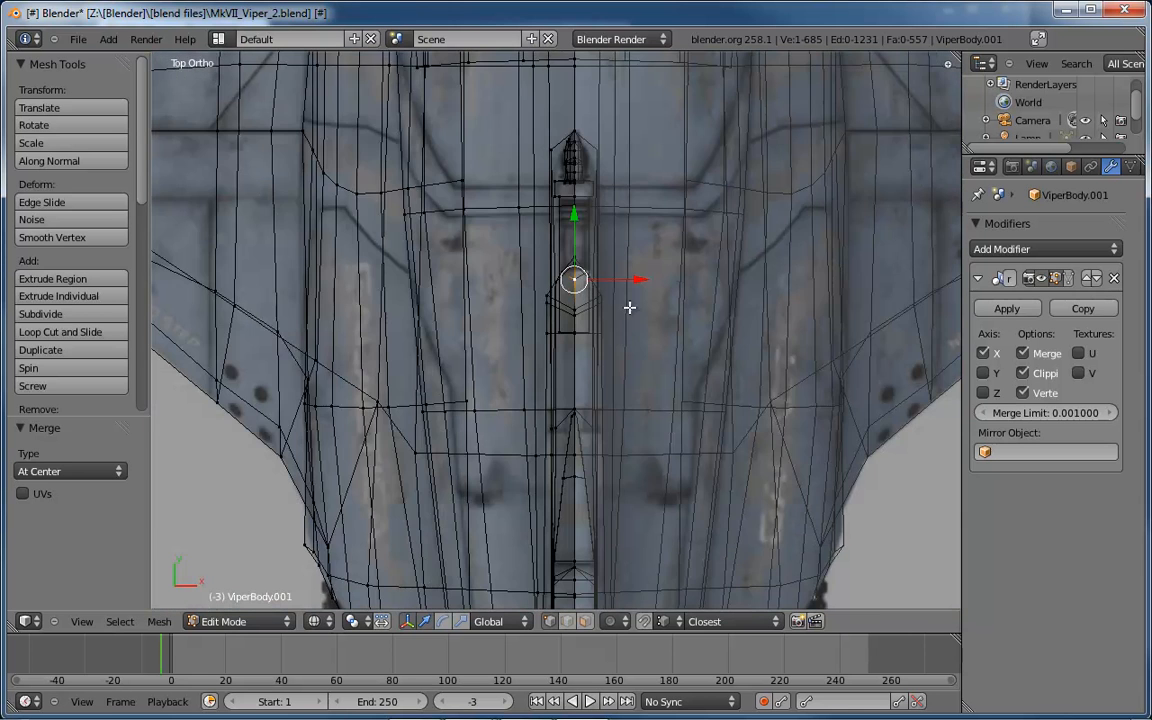
{"action": "scroll", "coordinate": [580, 285], "scroll_direction": "up", "scroll_amount": 3}
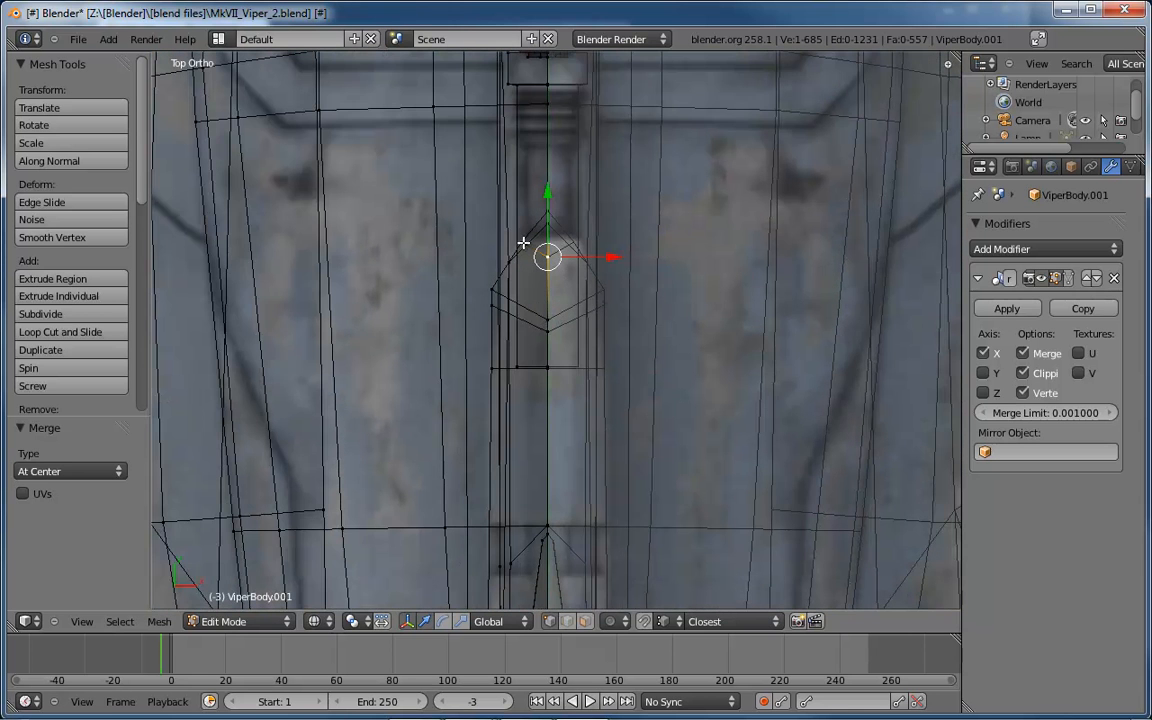
{"action": "left_click", "coordinate": [538, 240], "text": "ctrl"}
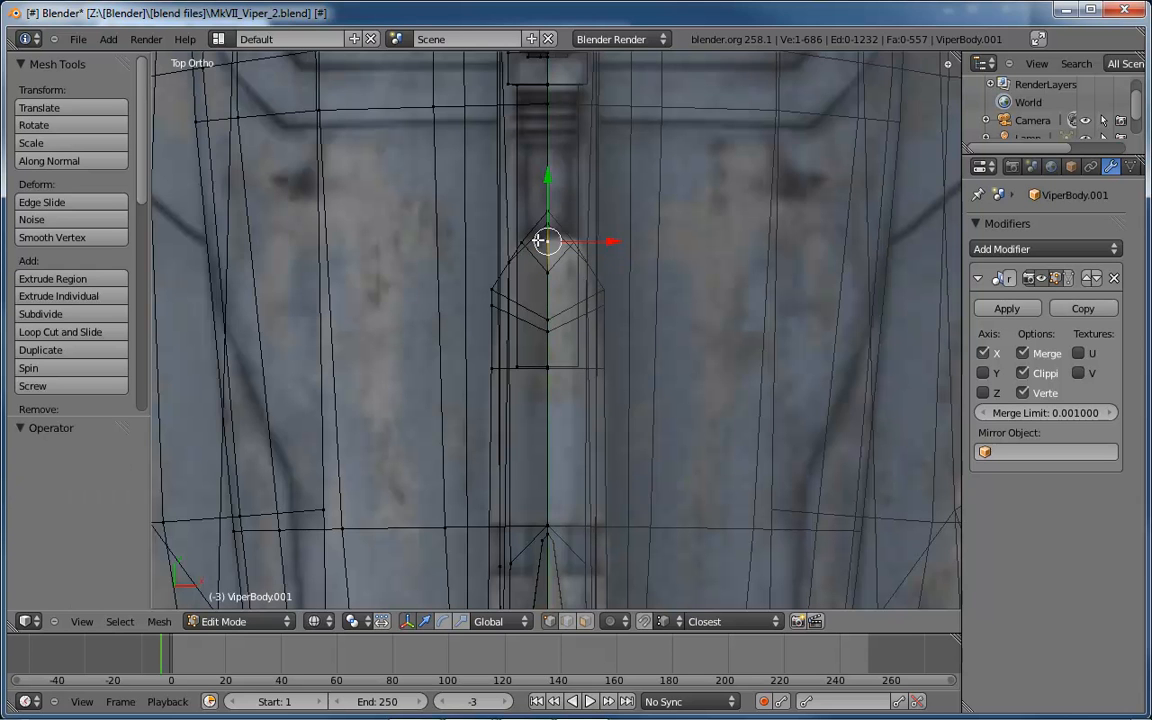
- Undo the added point, the merge and the second extrusion, back to the first extruded lip segment
{"action": "key", "text": "ctrl+Tab"}
{"action": "right_click", "coordinate": [551, 255]}
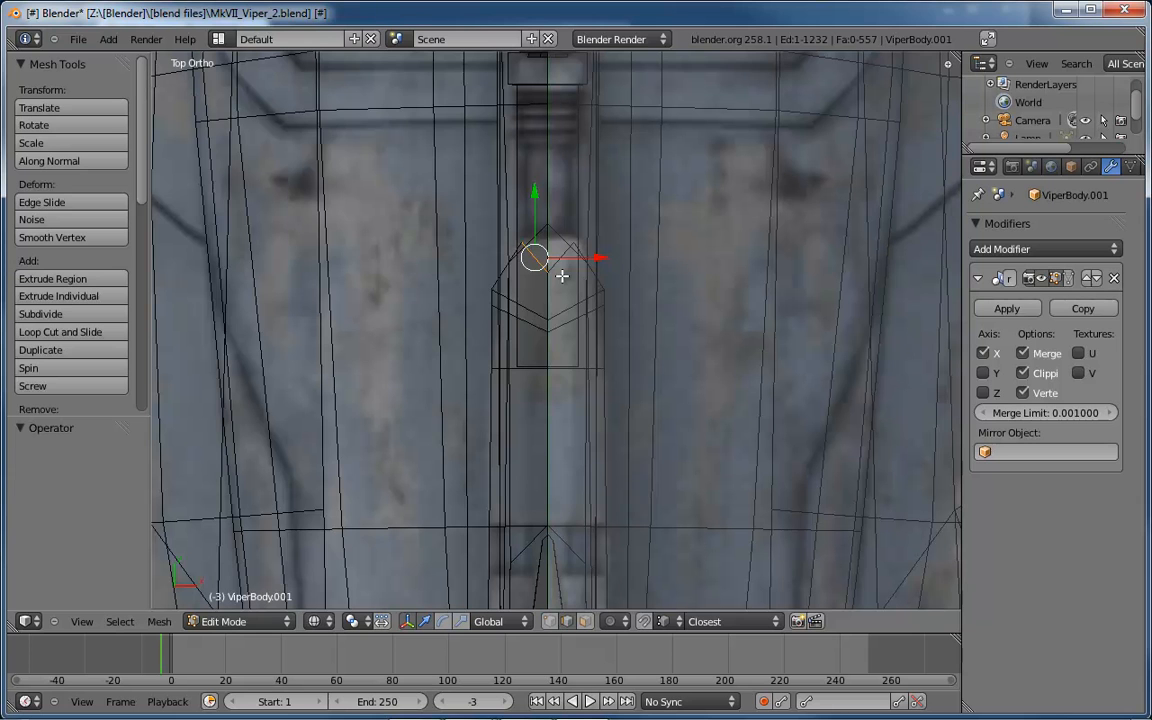
{"action": "key", "text": "ctrl+z"}
{"action": "key", "text": "ctrl+shift+z"}
- In vertex select mode, move the centerline vertex of the extruded lip edge forward along Y by about 0.075
{"action": "key", "text": "ctrl+Tab"}
{"action": "left_click", "coordinate": [546, 277]}
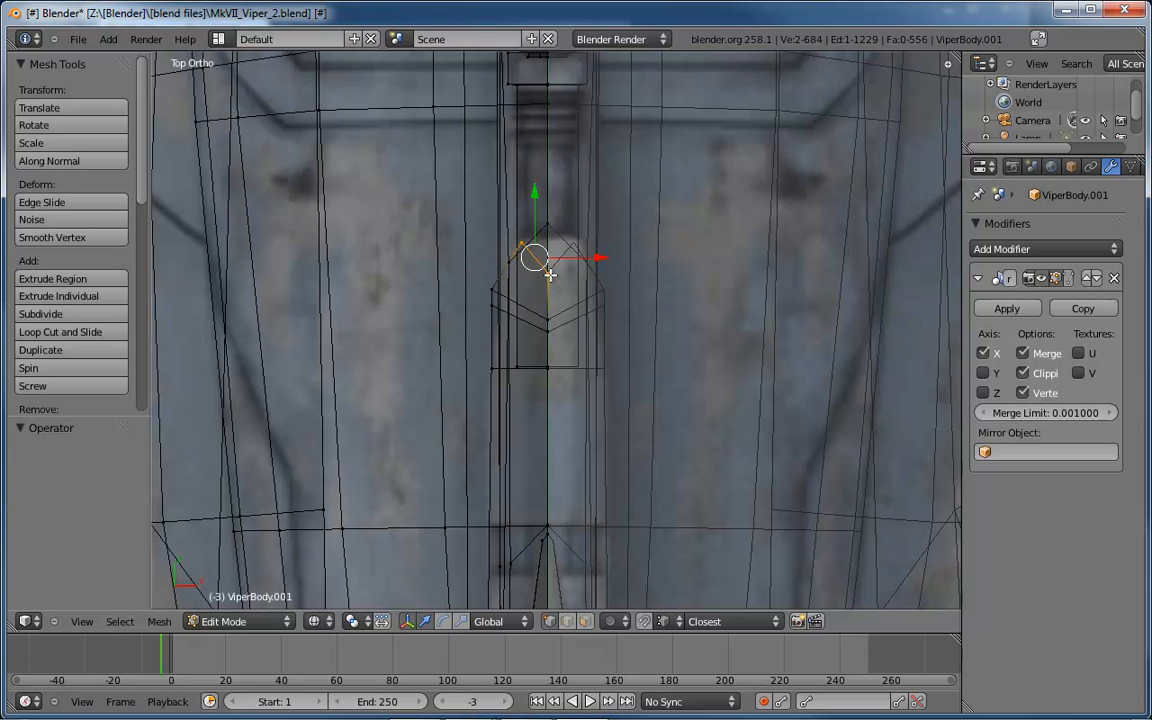
{"action": "left_click", "coordinate": [559, 256]}
{"action": "key", "text": "a"}
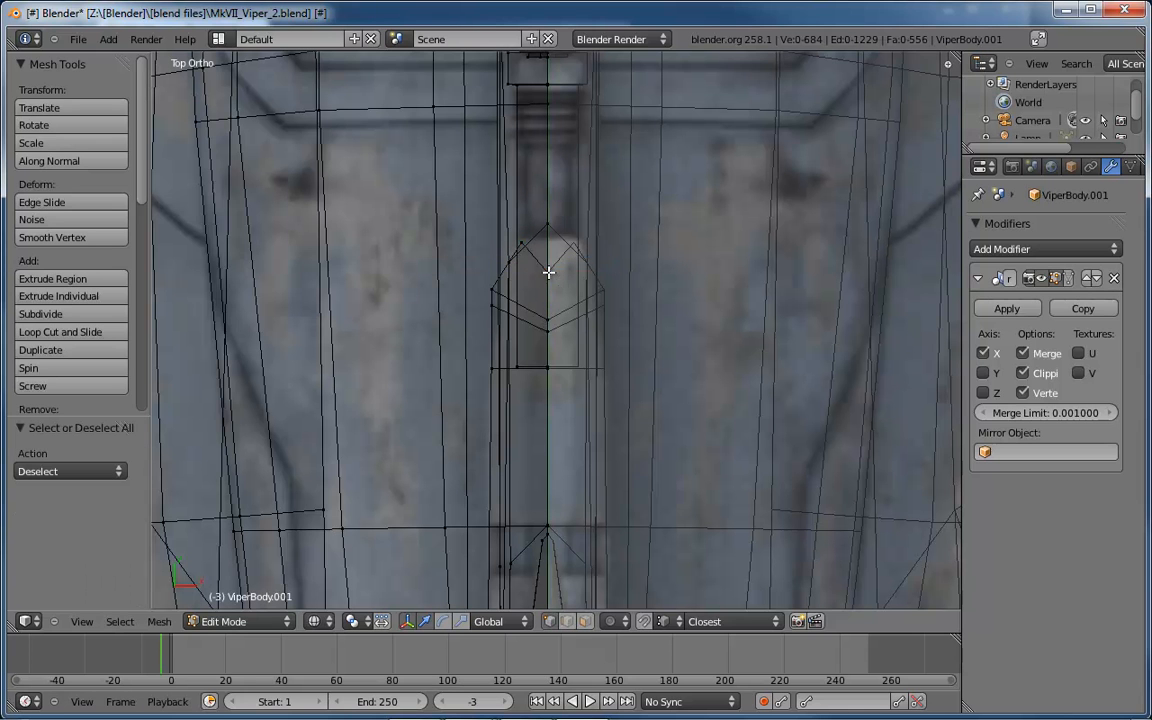
{"action": "right_click", "coordinate": [548, 272]}
{"action": "key", "text": "g"}
{"action": "key", "text": "y"}
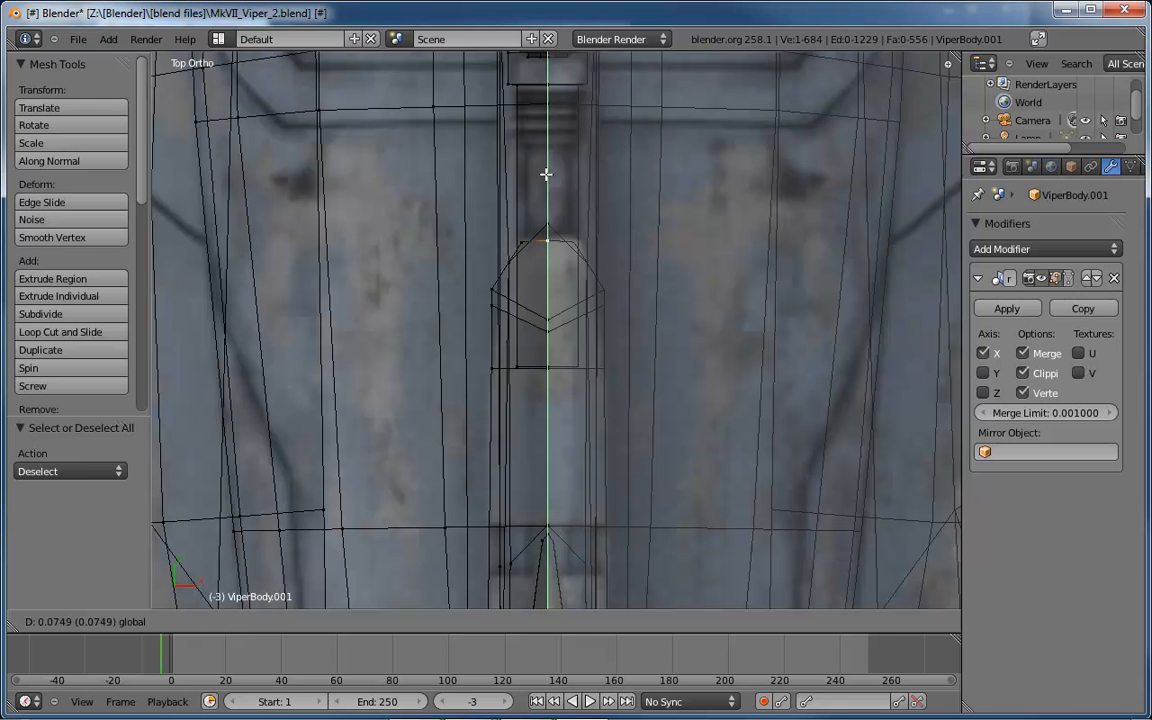
{"action": "left_click", "coordinate": [546, 174]}
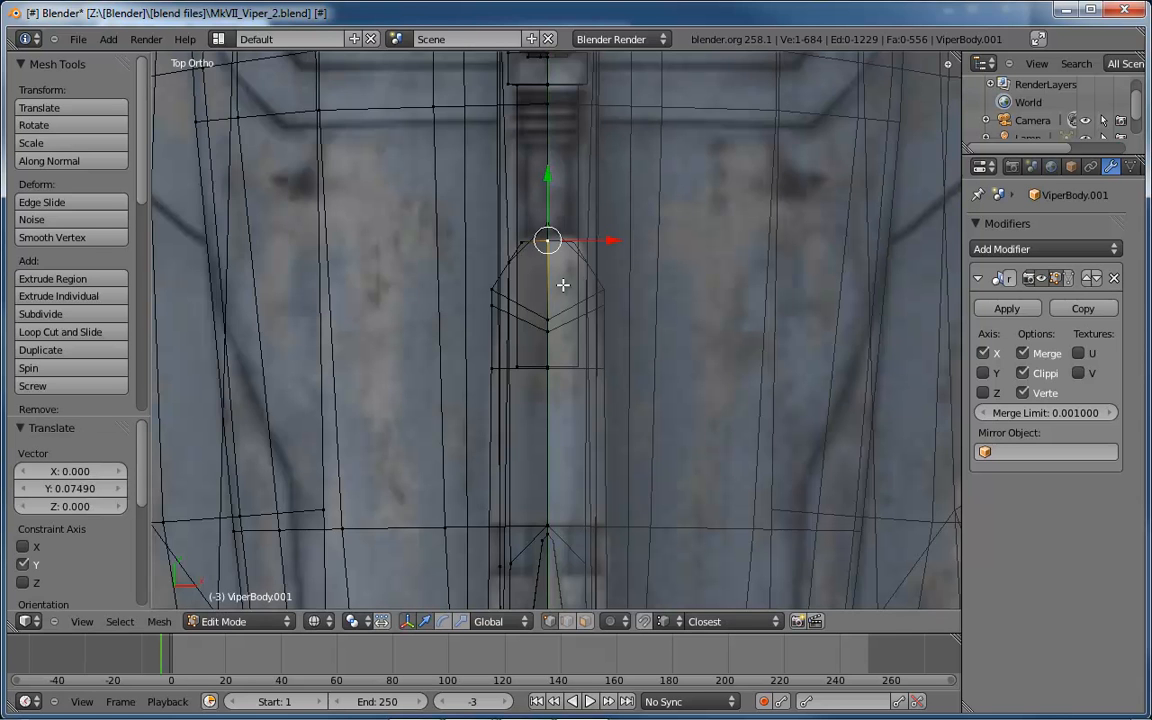
{"action": "key", "text": "ctrl+KP_3"}
{"action": "scroll", "coordinate": [563, 285], "scroll_direction": "up", "scroll_amount": 3}
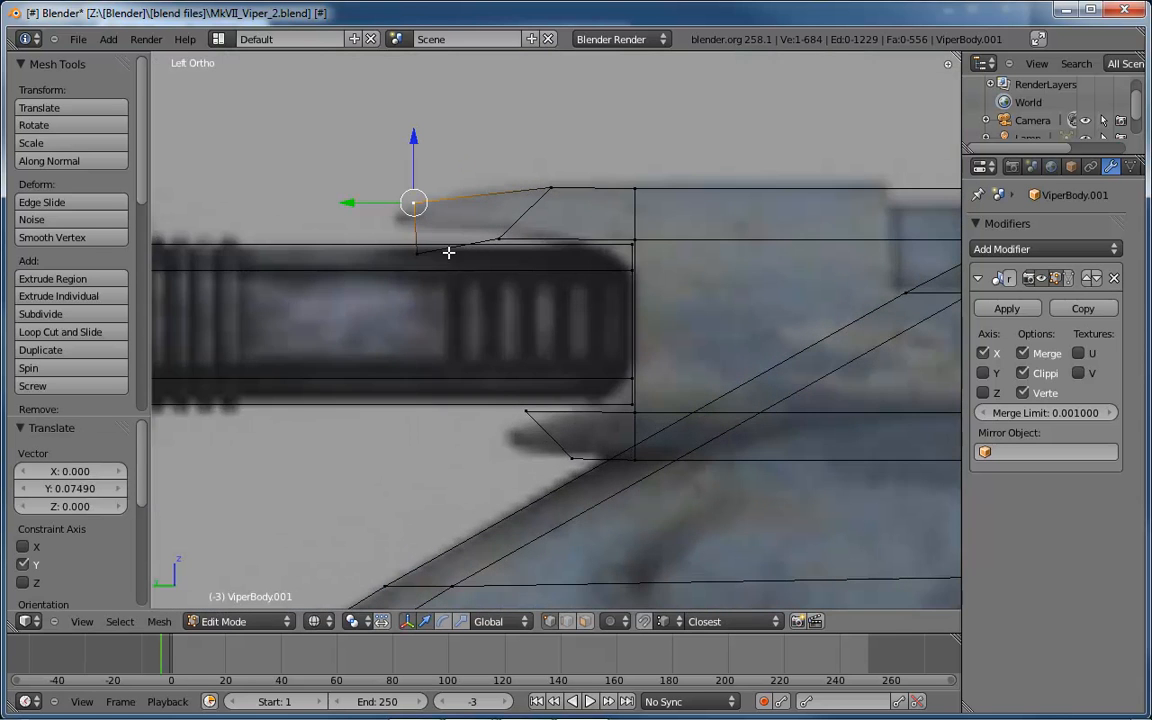
- Raise the upper lip's lower tip vertex about 0.04 along Z, and shift its lower middle vertex about 0.025 back and 0.011 up
{"action": "left_click_drag", "start_coordinate": [414, 193], "coordinate": [425, 162]}
{"action": "right_click", "coordinate": [501, 238]}
{"action": "key", "text": "g"}
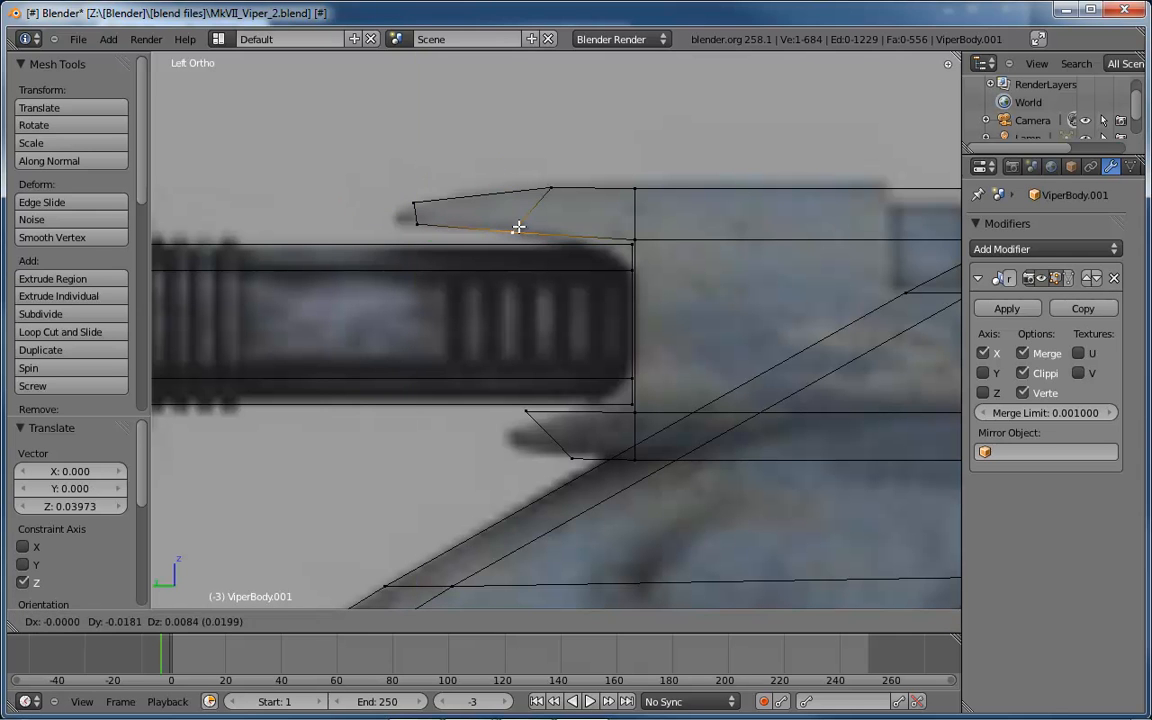
{"action": "left_click", "coordinate": [522, 226]}
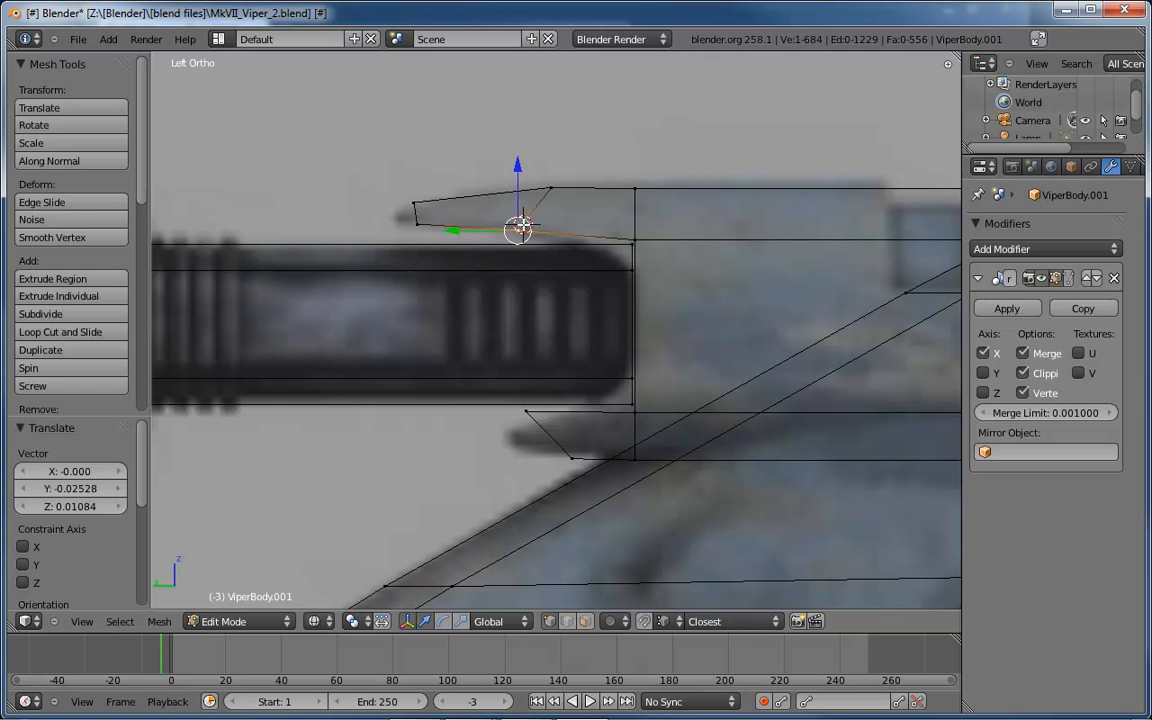
- Move the upper lip's top middle vertex forward along Y by about 0.057
{"action": "right_click", "coordinate": [548, 188]}
{"action": "key", "text": "g"}
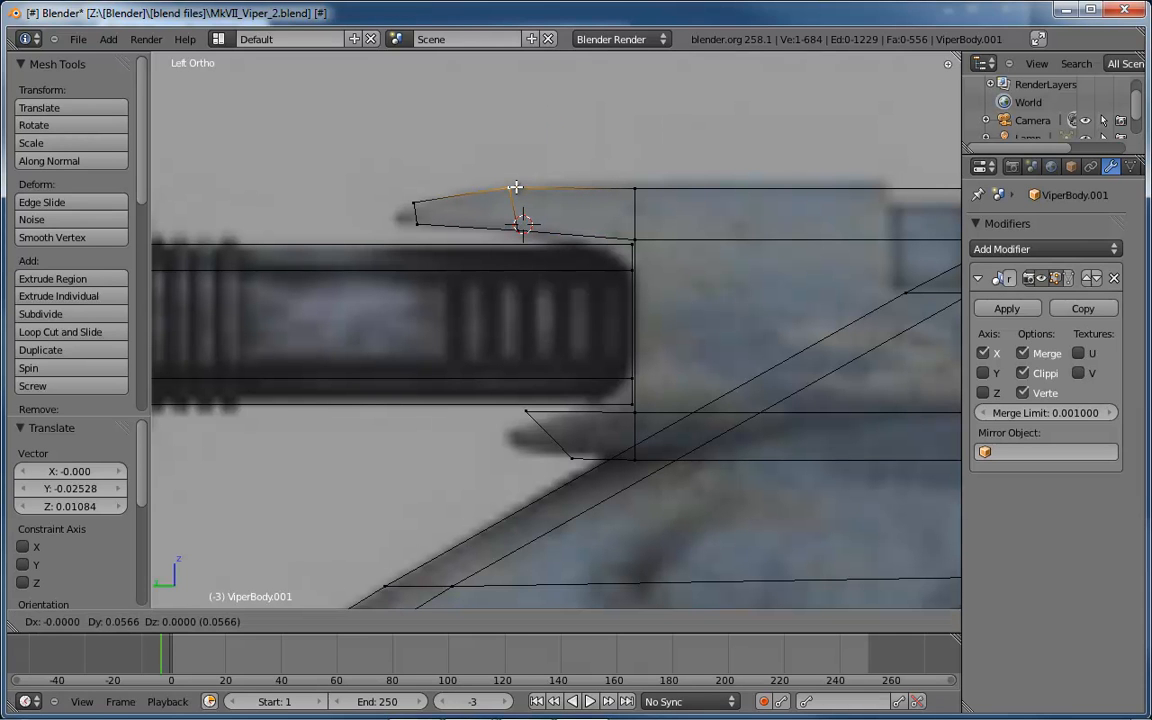
{"action": "left_click", "coordinate": [514, 187]}
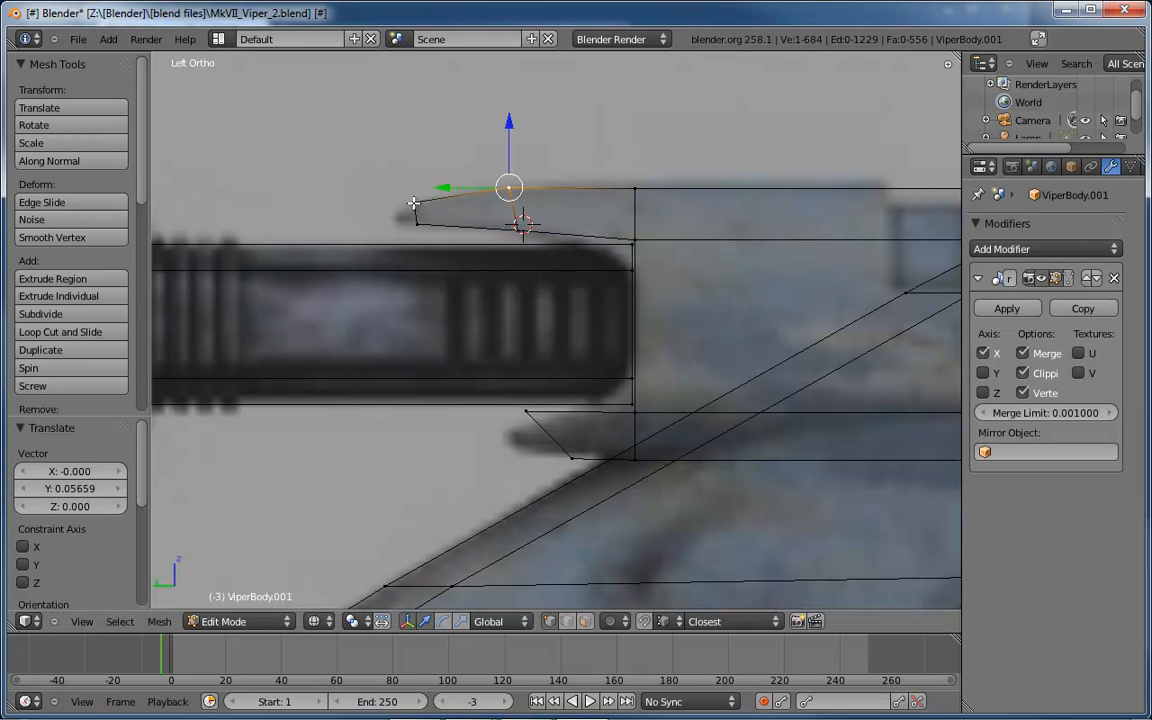
- Move both tip vertices of the upper lip forward to the blueprint's tip, shifting the upper one about 0.022 along Y and slightly down
{"action": "right_click", "coordinate": [417, 222]}
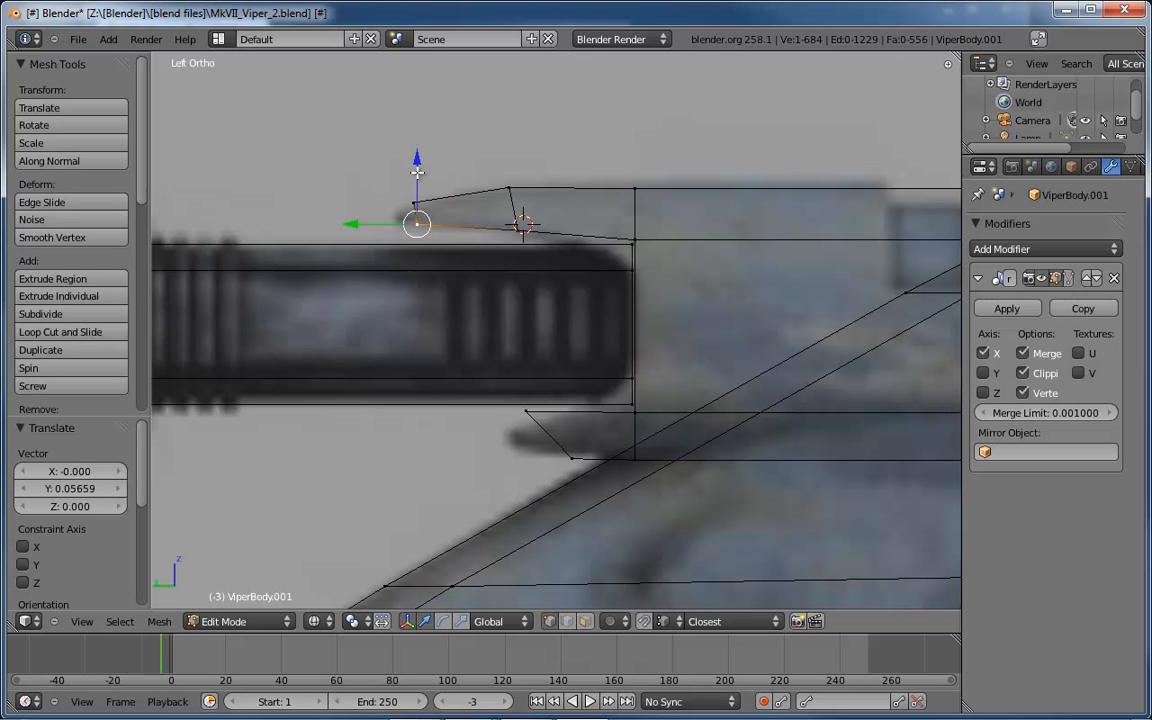
{"action": "left_click_drag", "start_coordinate": [362, 224], "coordinate": [405, 214]}
{"action": "right_click", "coordinate": [414, 201]}
{"action": "left_click_drag", "start_coordinate": [412, 138], "coordinate": [412, 144]}
{"action": "left_click_drag", "start_coordinate": [355, 207], "coordinate": [336, 211]}
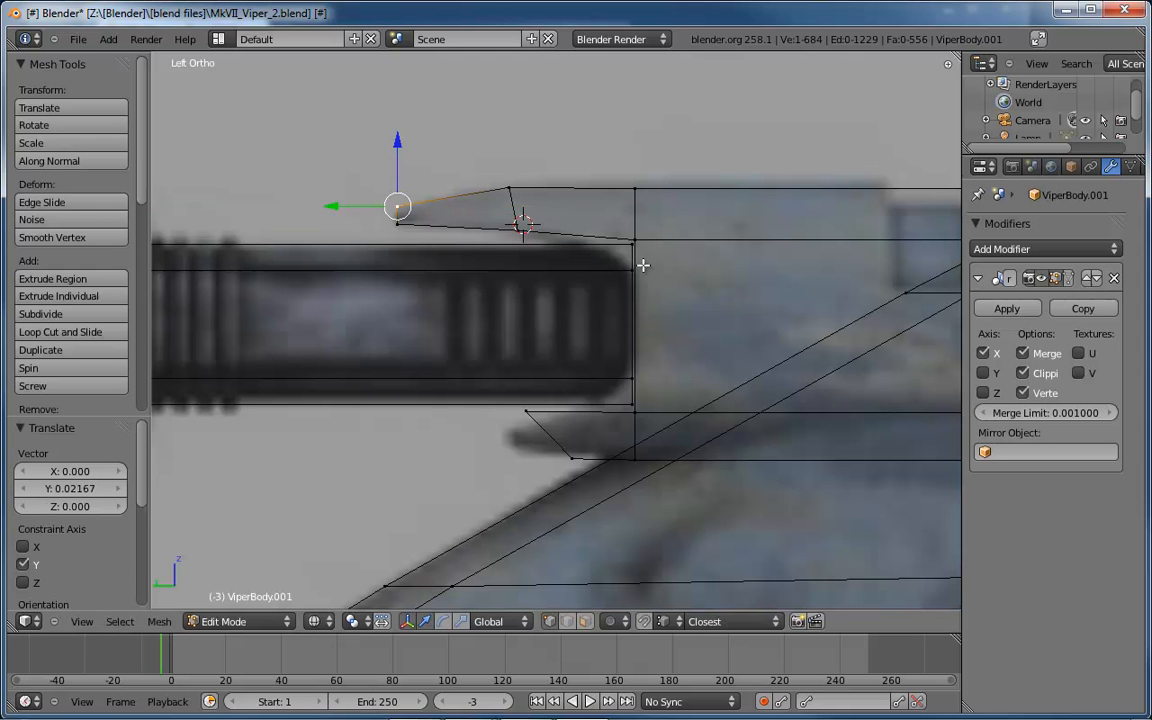
- Add a centered loop cut along the housing between the two lips and move its front vertex back about 0.024 along Y
{"action": "key", "text": "ctrl+r"}
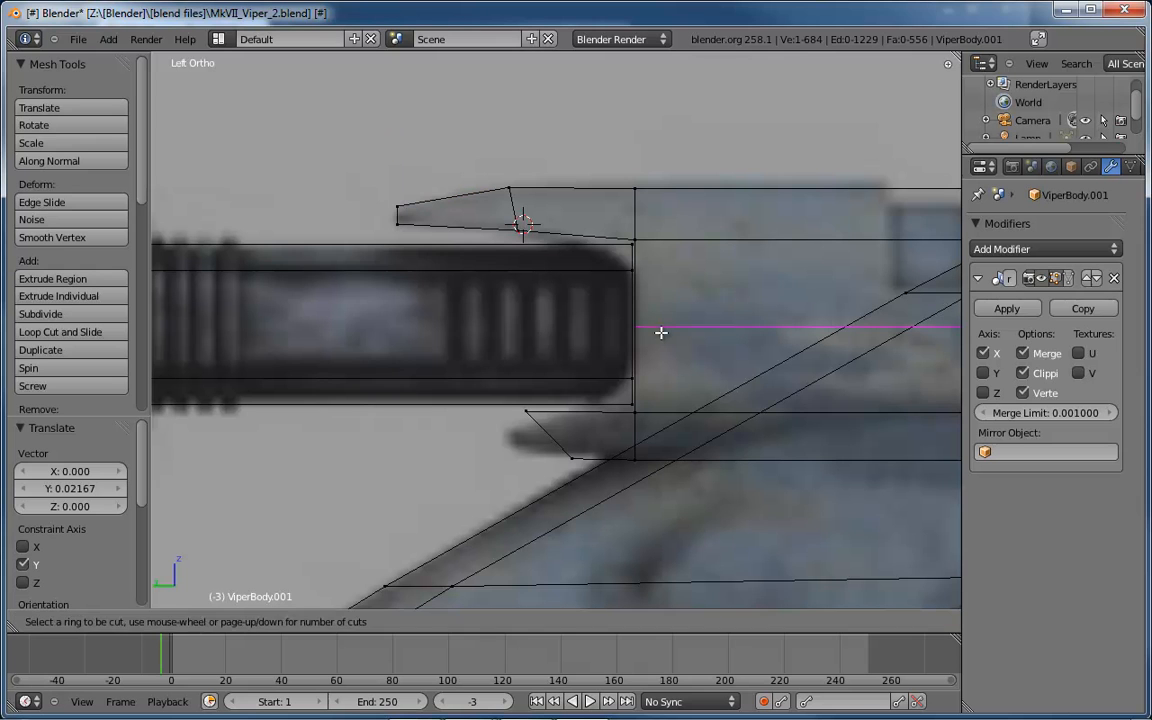
{"action": "left_click", "coordinate": [638, 328]}
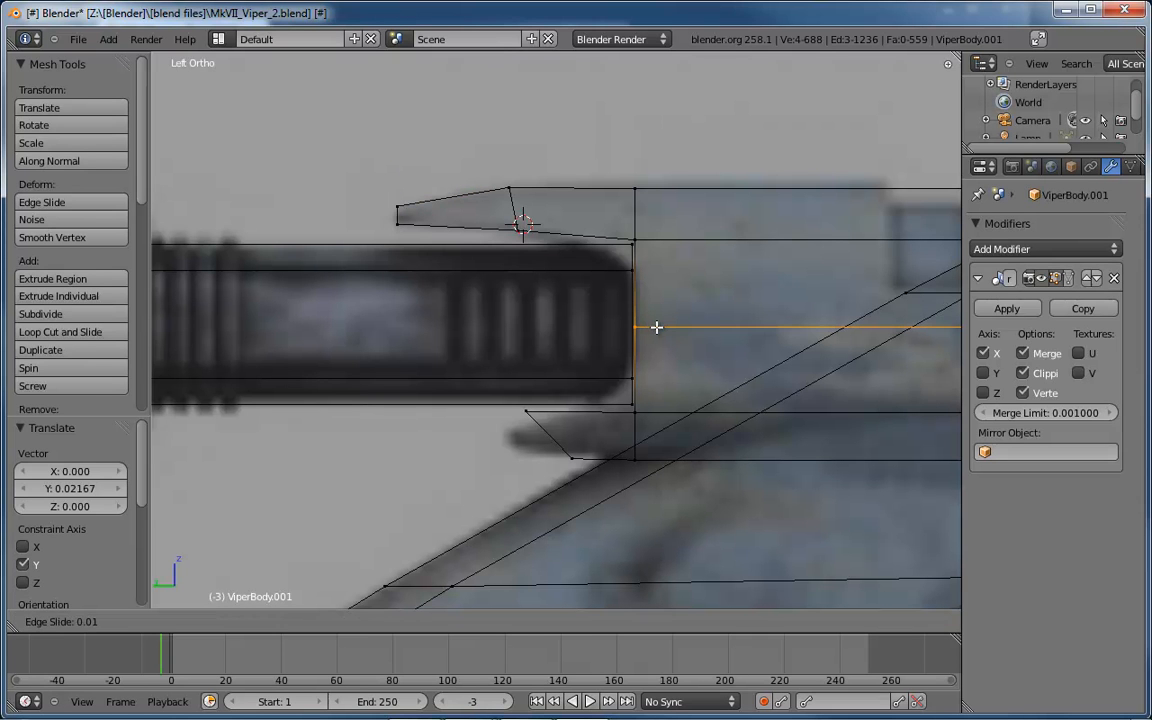
{"action": "left_click", "coordinate": [656, 327]}
{"action": "right_click", "coordinate": [650, 327]}
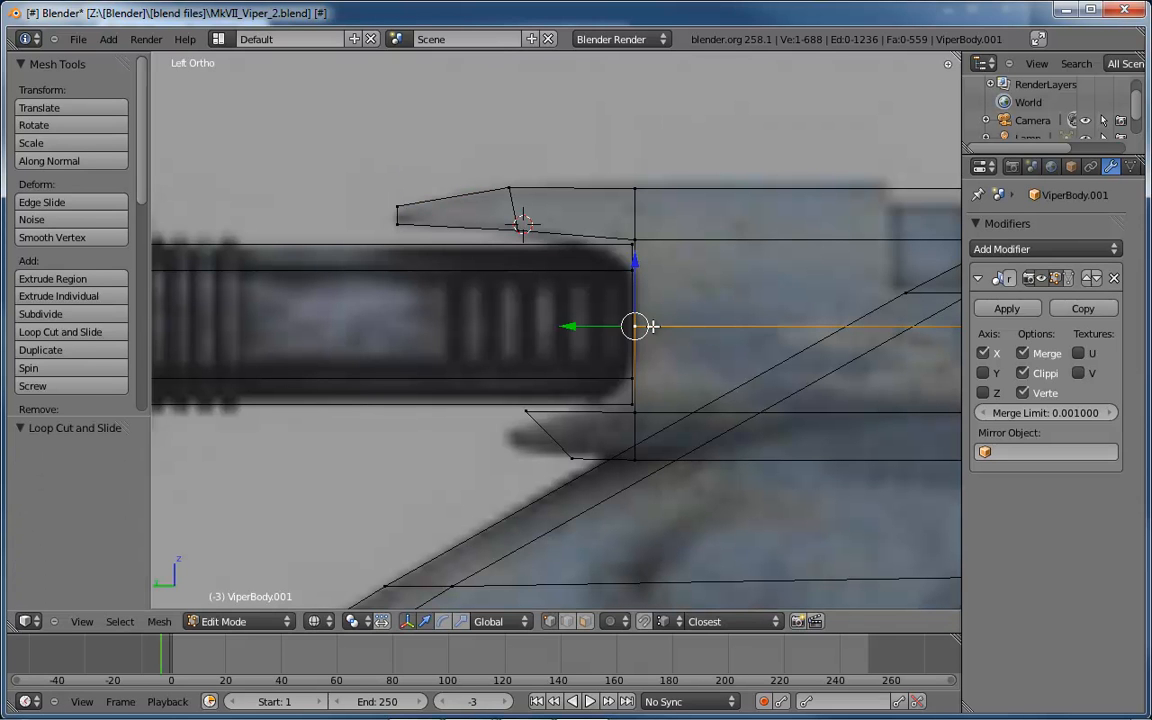
{"action": "left_click_drag", "start_coordinate": [581, 327], "coordinate": [596, 325]}
{"action": "left_click", "coordinate": [596, 325]}
- Move the upper lip's lower root vertex about 0.018 forward and 0.02 down, and the opening's middle vertex about 0.016 forward along Y
{"action": "right_click", "coordinate": [565, 220]}
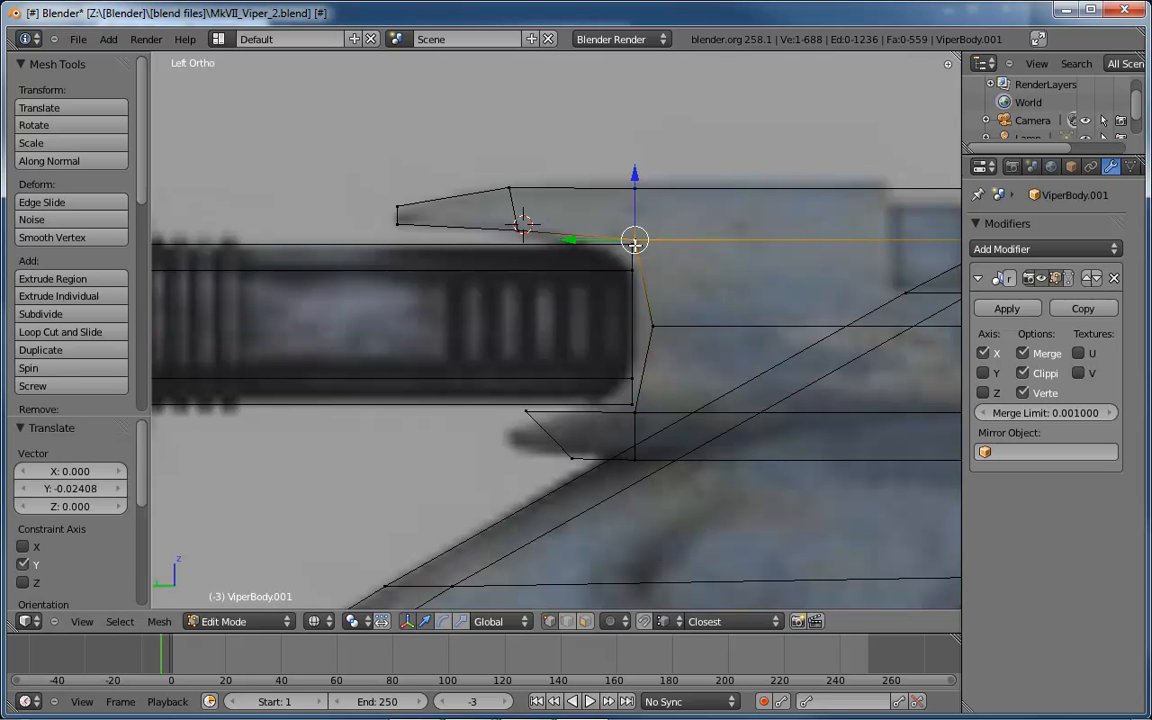
{"action": "key", "text": "g"}
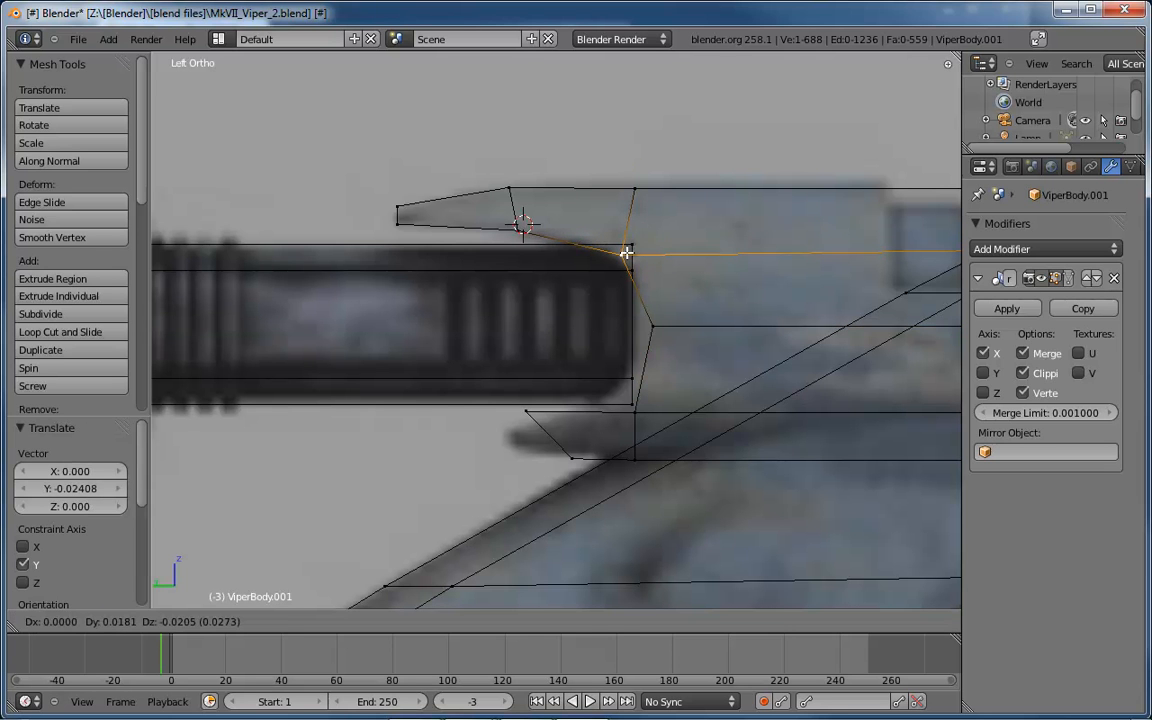
{"action": "left_click", "coordinate": [623, 254]}
{"action": "right_click", "coordinate": [654, 326]}
{"action": "key", "text": "g"}
{"action": "key", "text": "y"}
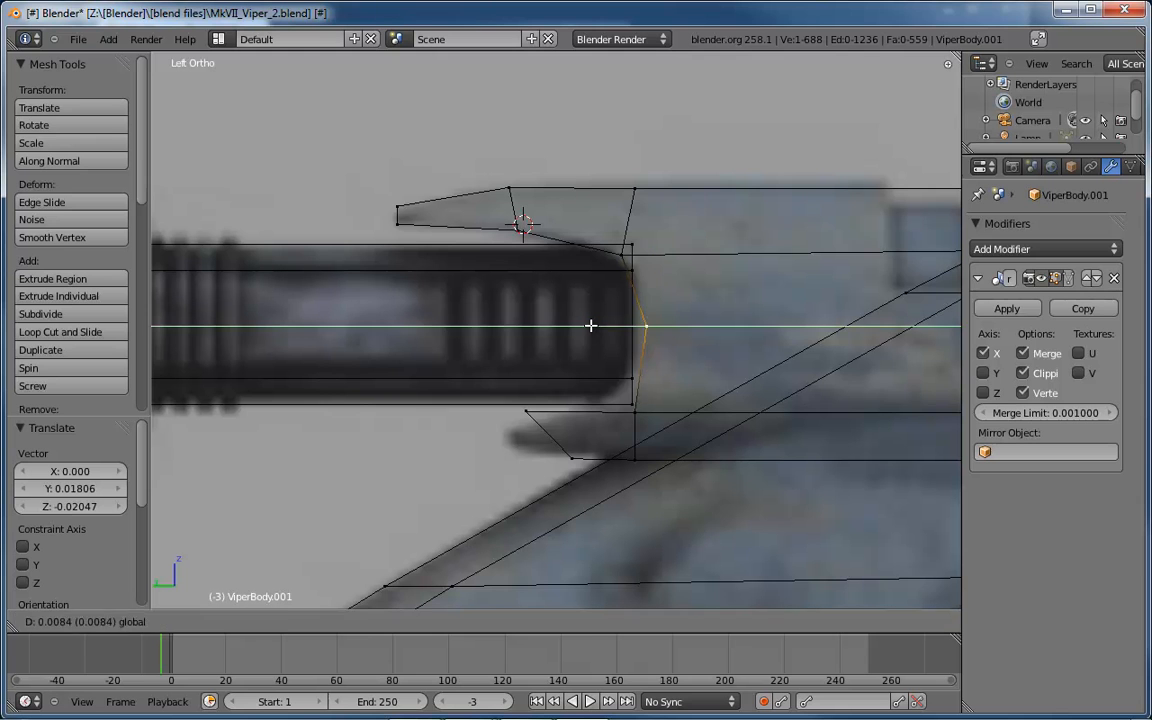
{"action": "left_click", "coordinate": [588, 326]}
- Move the lower lip's upper root vertex about 0.029 forward along Y, and its upper tip vertex about 0.017 forward and 0.031 down
{"action": "right_click", "coordinate": [638, 414]}
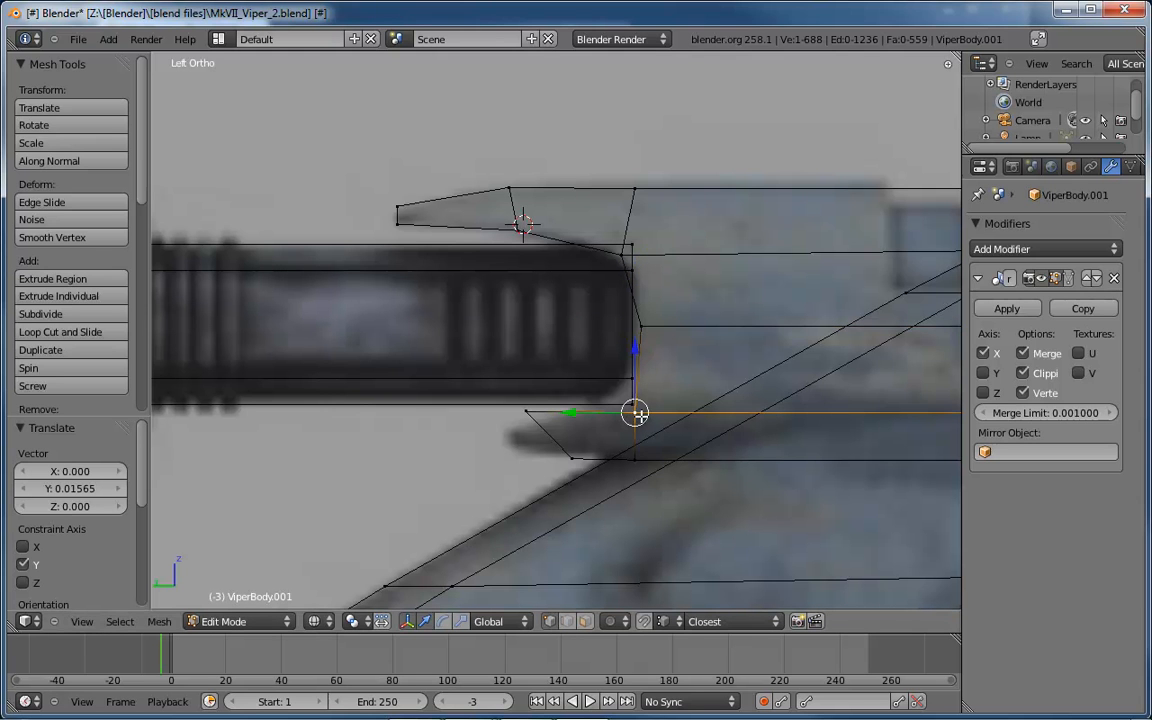
{"action": "key", "text": "g"}
{"action": "key", "text": "y"}
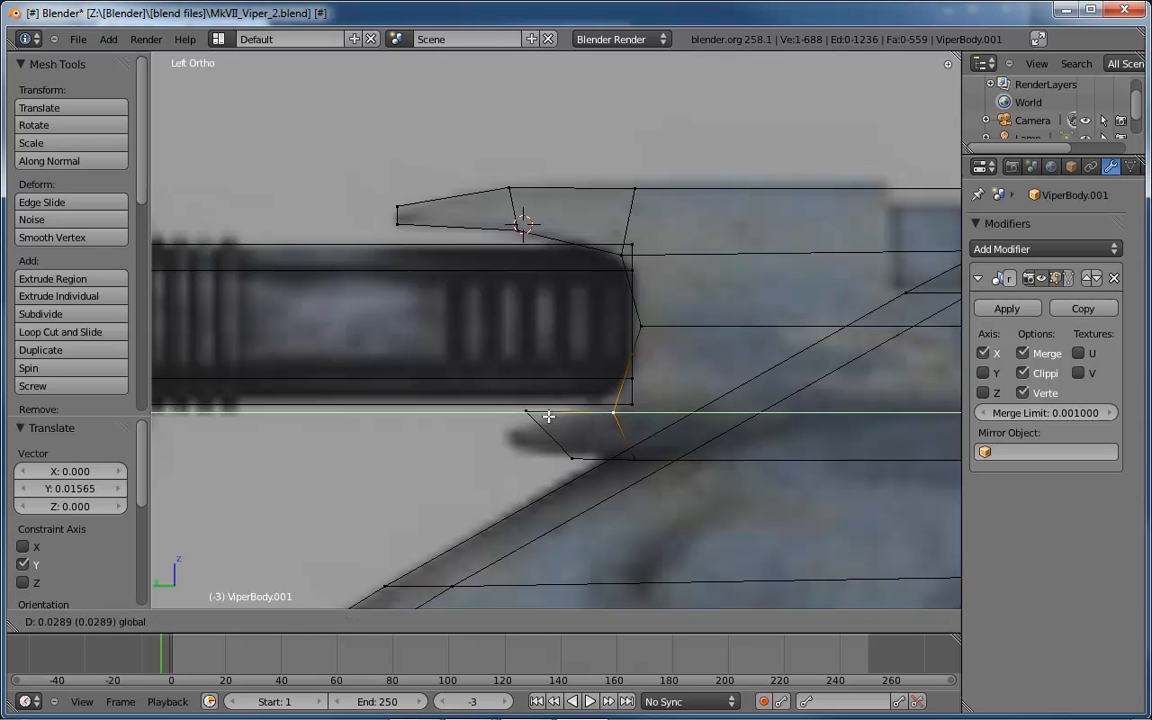
{"action": "left_click", "coordinate": [556, 426]}
{"action": "right_click", "coordinate": [527, 413]}
{"action": "key", "text": "g"}
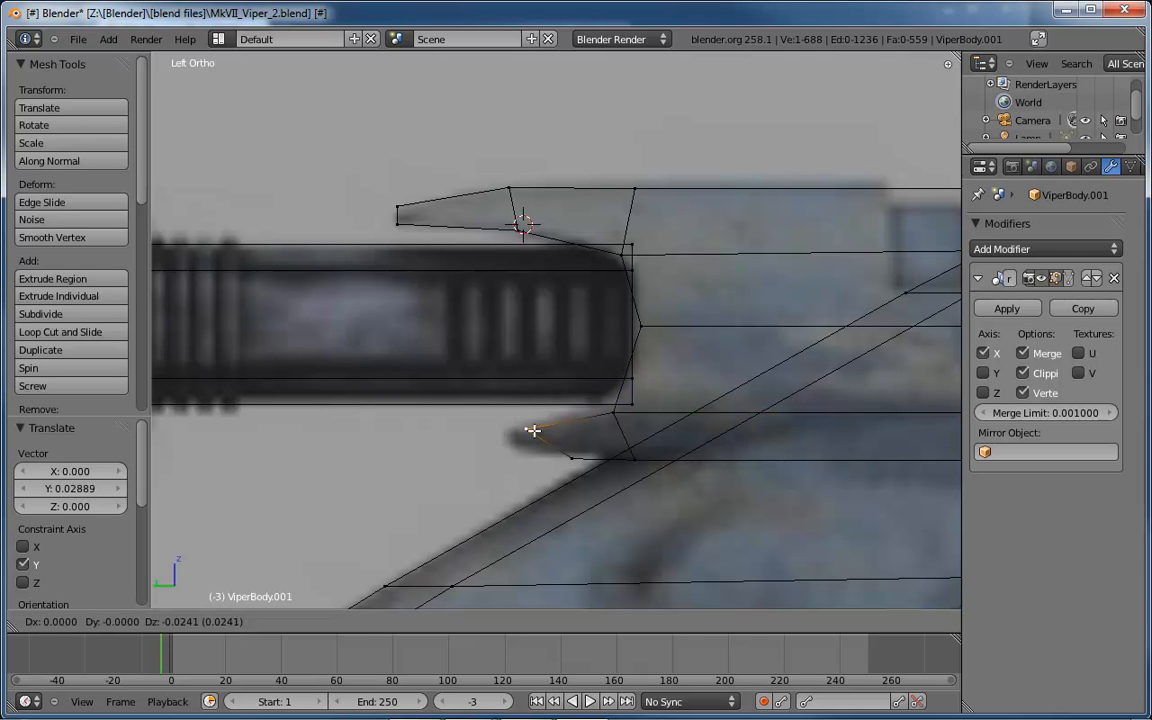
{"action": "left_click", "coordinate": [556, 440]}
- Move the lower lip's bottom tip vertex about 0.061 forward along Y and about 0.012 up along Z
{"action": "right_click", "coordinate": [571, 457]}
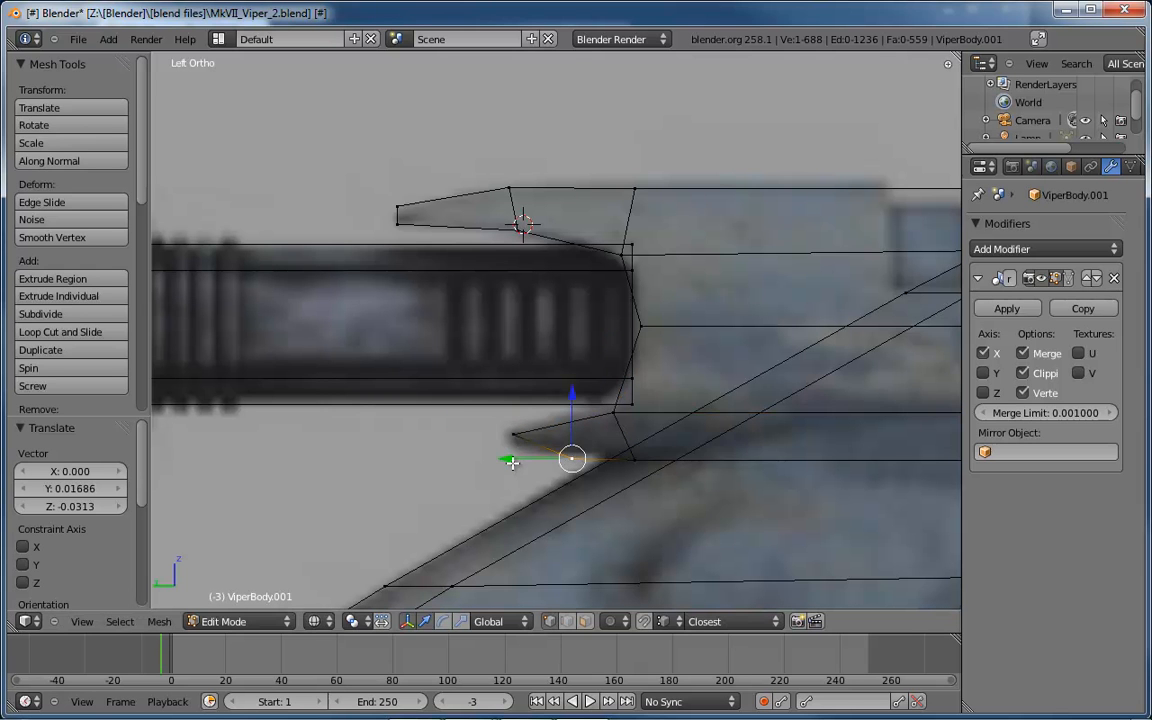
{"action": "key", "text": "g"}
{"action": "key", "text": "y"}
{"action": "left_click", "coordinate": [467, 457]}
{"action": "key", "text": "g"}
{"action": "key", "text": "z"}
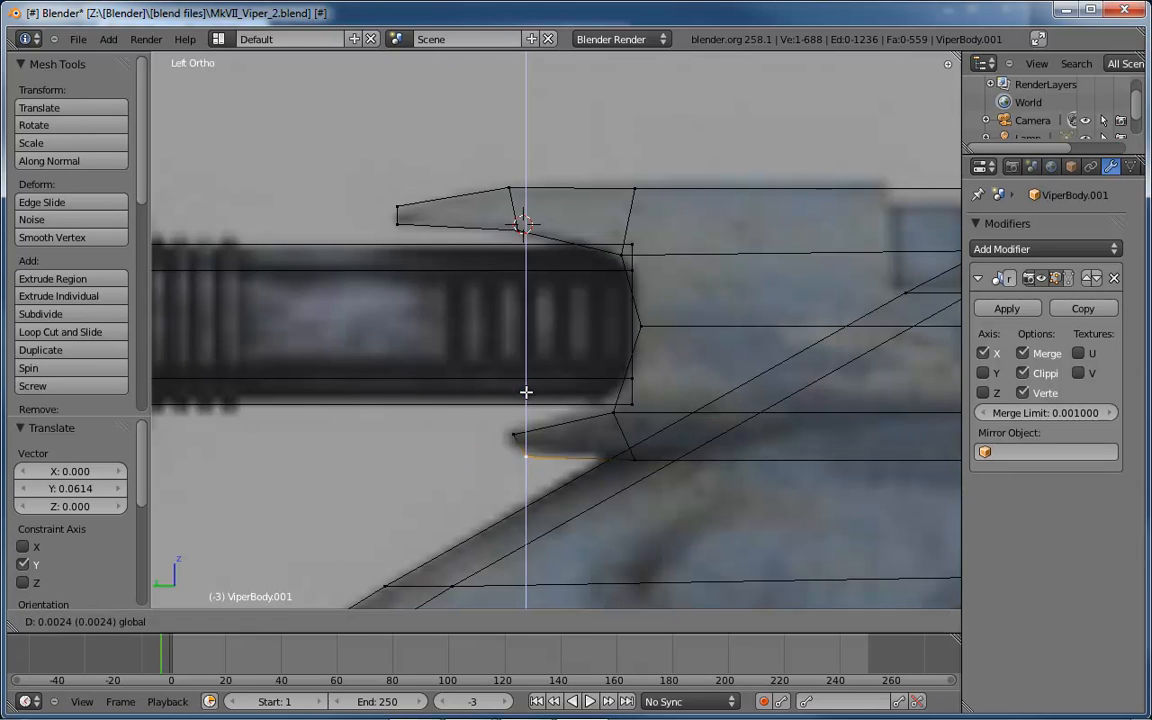
{"action": "left_click", "coordinate": [526, 383]}
- In the top view, move the lip's outer side vertex inward along X by about 0.025
{"action": "middle_click_drag", "start_coordinate": [526, 383], "coordinate": [703, 390]}
{"action": "right_click", "coordinate": [690, 374]}
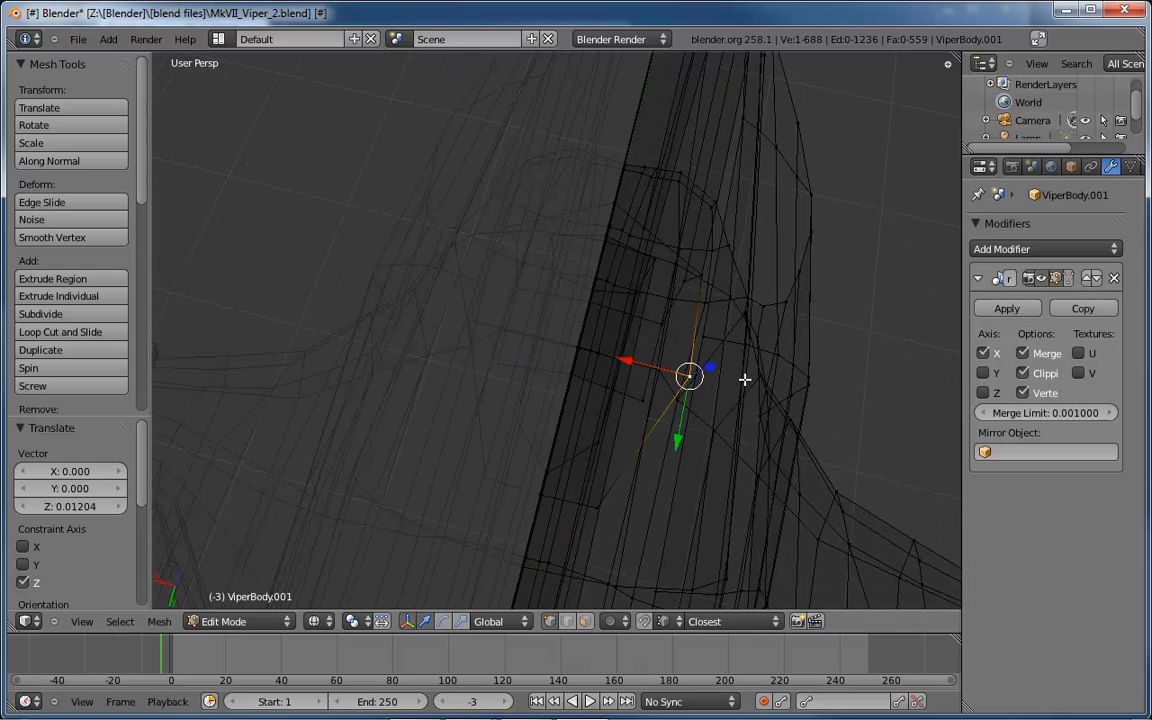
{"action": "key", "text": "ctrl+KP_7"}
{"action": "scroll", "coordinate": [670, 398], "scroll_direction": "down", "scroll_amount": 5}
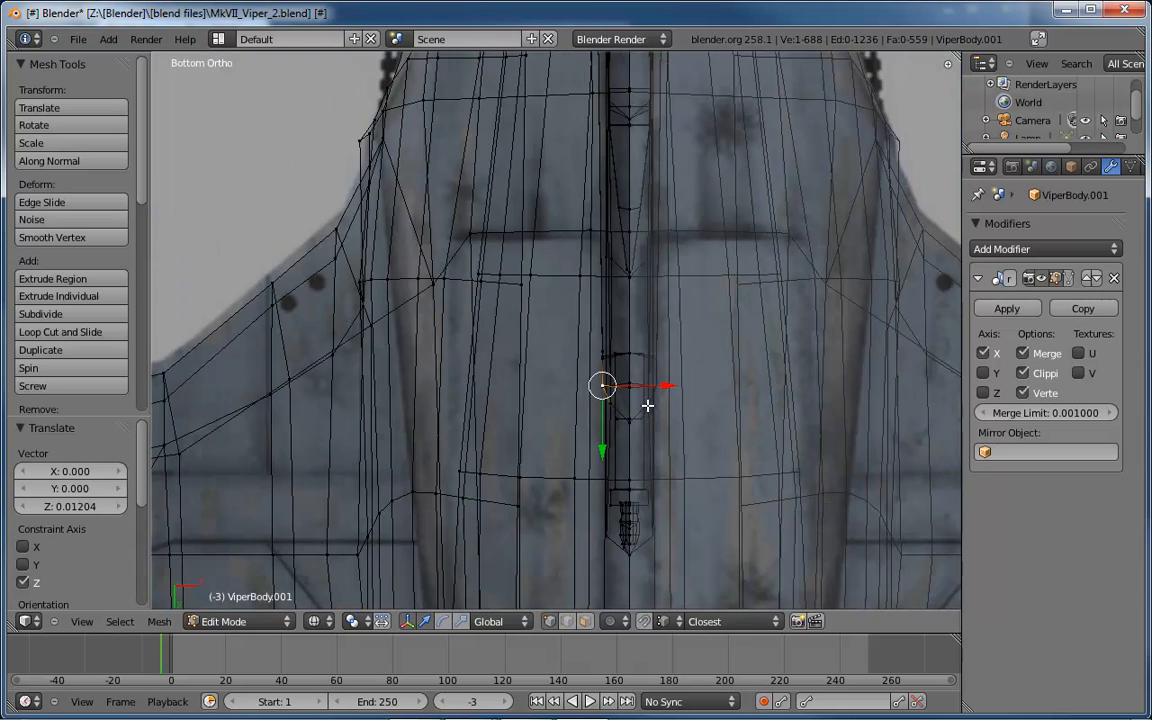
{"action": "key", "text": "KP_7"}
{"action": "scroll", "coordinate": [648, 403], "scroll_direction": "up", "scroll_amount": 4}
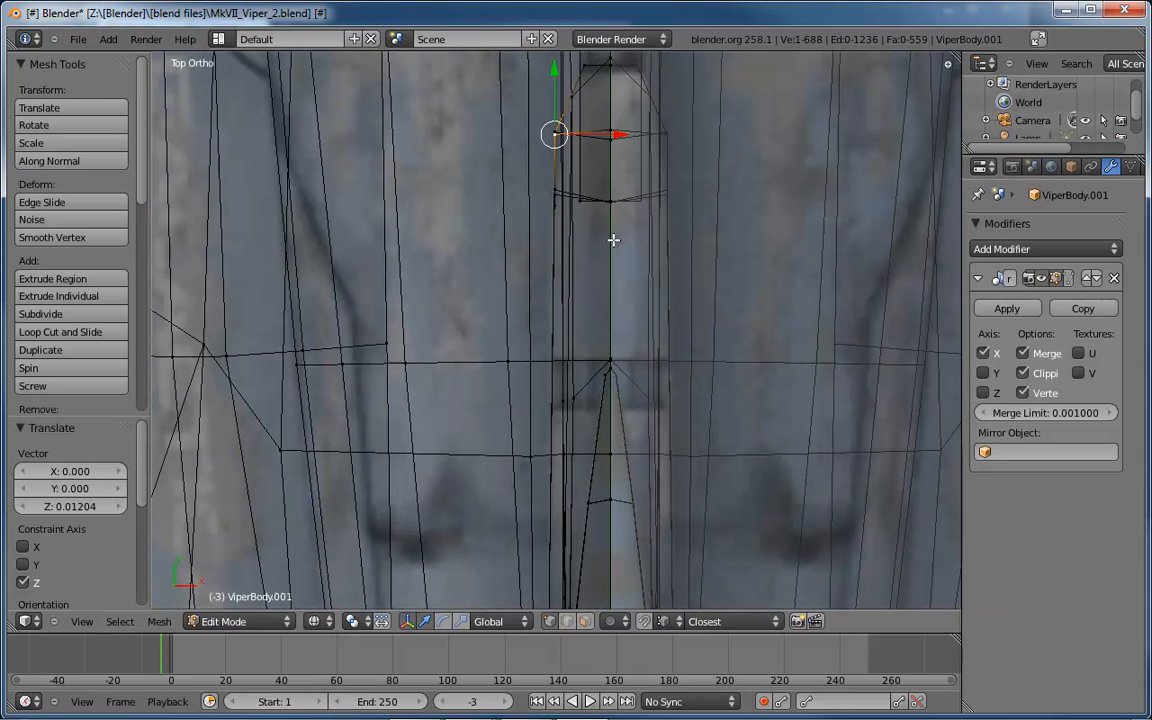
{"action": "middle_click_drag", "start_coordinate": [612, 239], "coordinate": [619, 285], "text": "shift"}
{"action": "left_click_drag", "start_coordinate": [607, 224], "coordinate": [619, 224]}
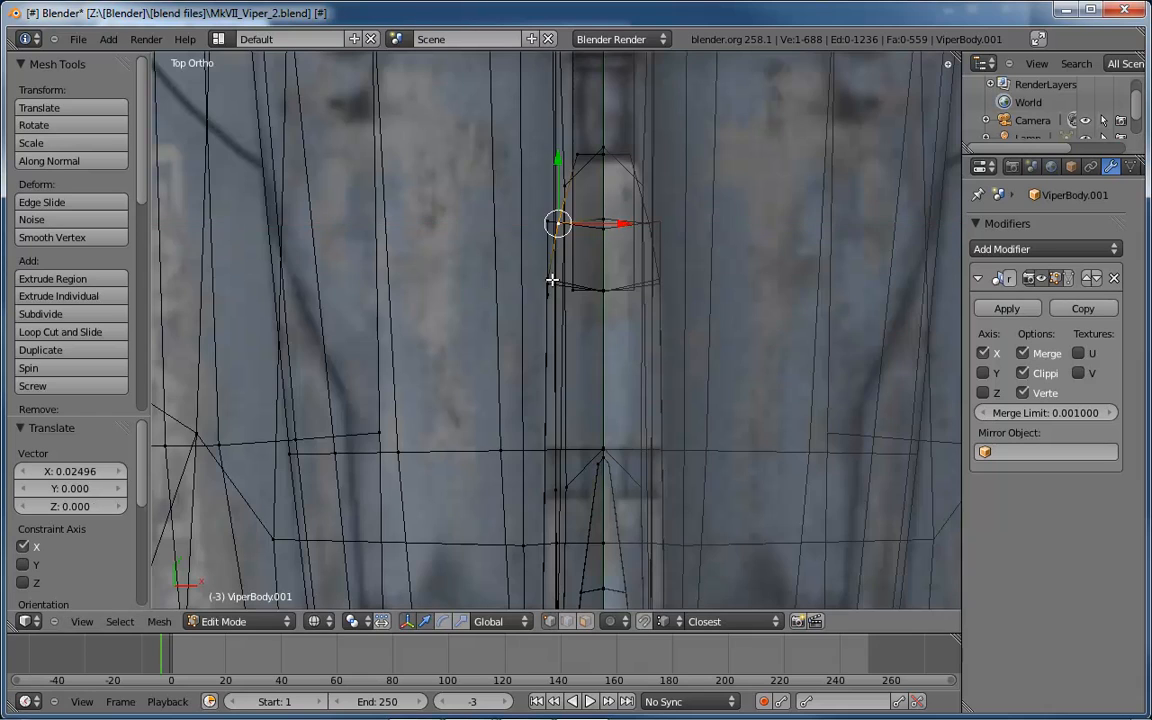
- Select the three outer vertices of the housing's front opening and move them inward along X by about 0.0076
{"action": "middle_click_drag", "start_coordinate": [594, 278], "coordinate": [553, 373]}
{"action": "right_click", "coordinate": [519, 353], "text": "shift"}
{"action": "right_click", "coordinate": [553, 373], "text": "shift"}
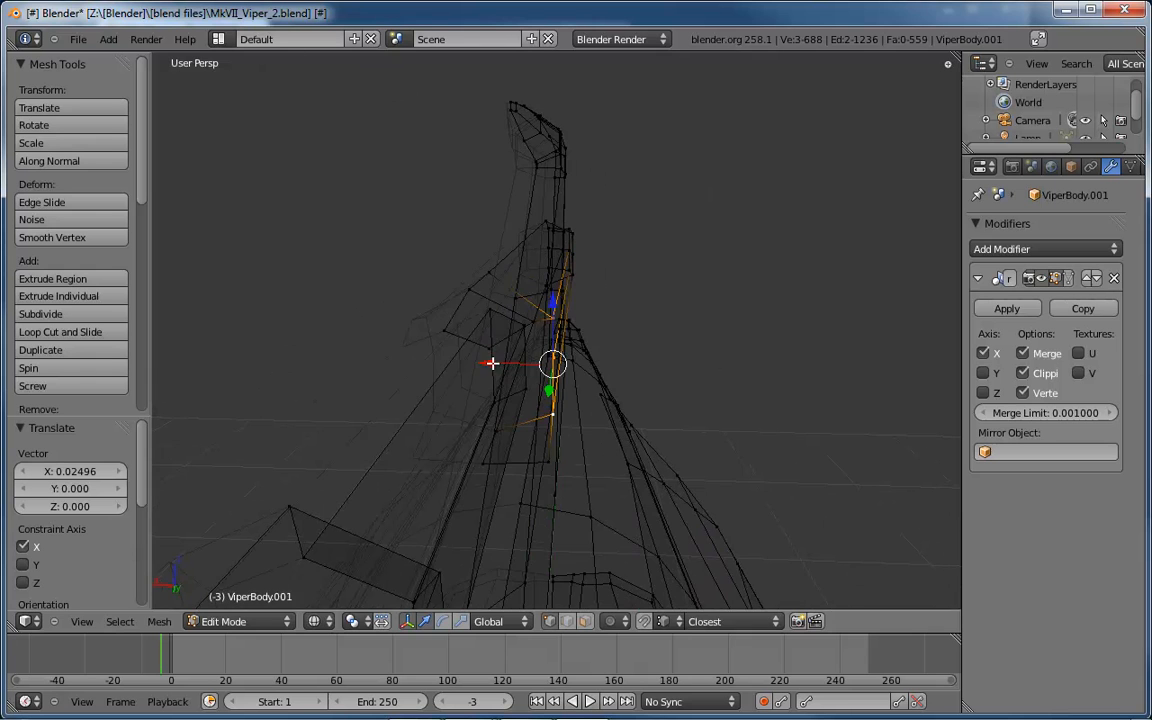
{"action": "left_click_drag", "start_coordinate": [492, 363], "coordinate": [492, 363]}
{"action": "middle_click_drag", "start_coordinate": [578, 373], "coordinate": [553, 331]}
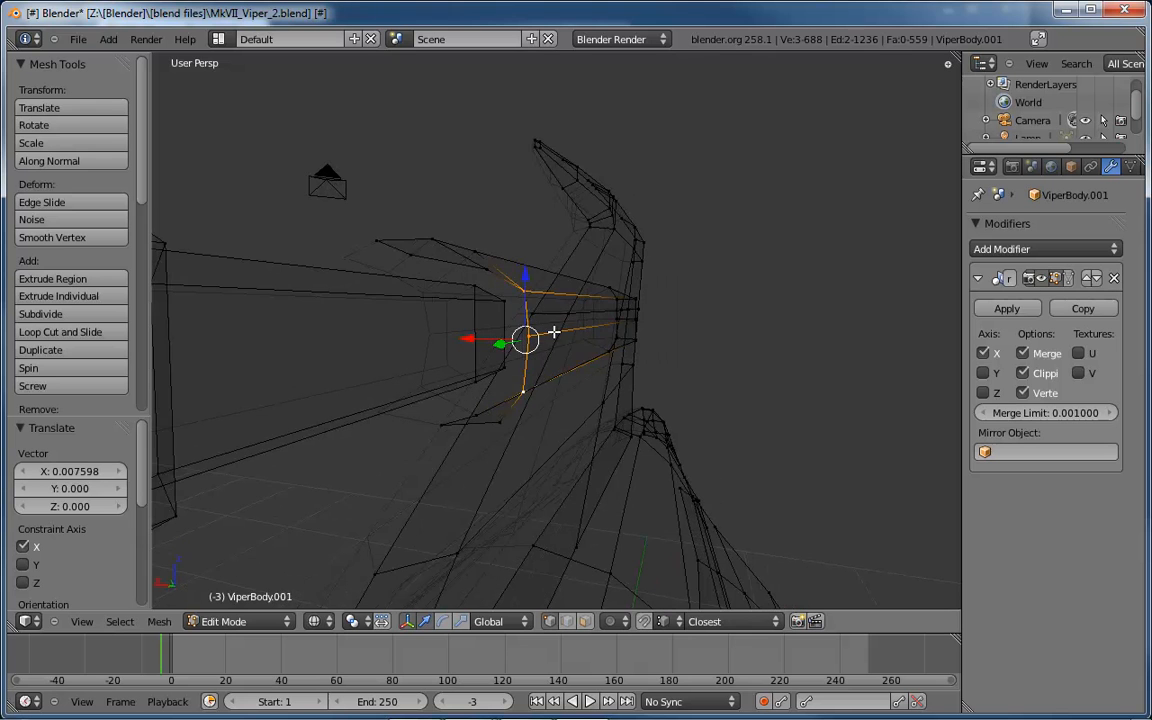
- Move the upper lip's lower middle vertex inward along X by about 0.014
{"action": "right_click", "coordinate": [485, 270]}
{"action": "key", "text": "ctrl+KP_3"}
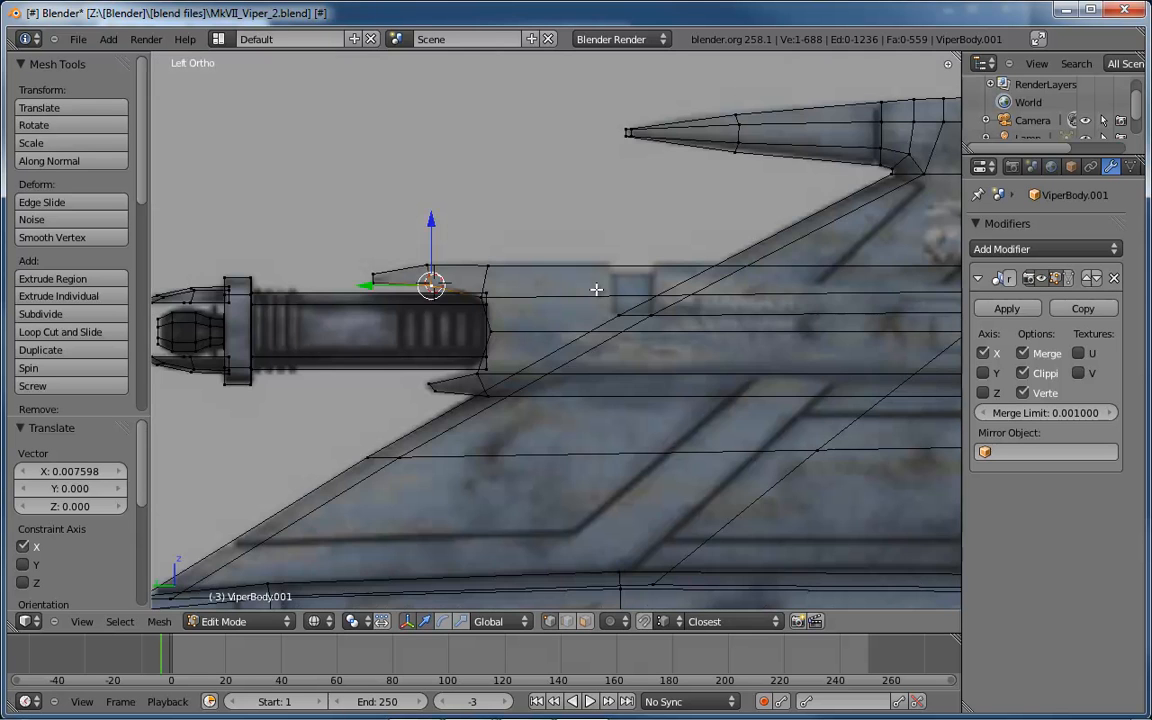
{"action": "scroll", "coordinate": [432, 277], "scroll_direction": "up", "scroll_amount": 5}
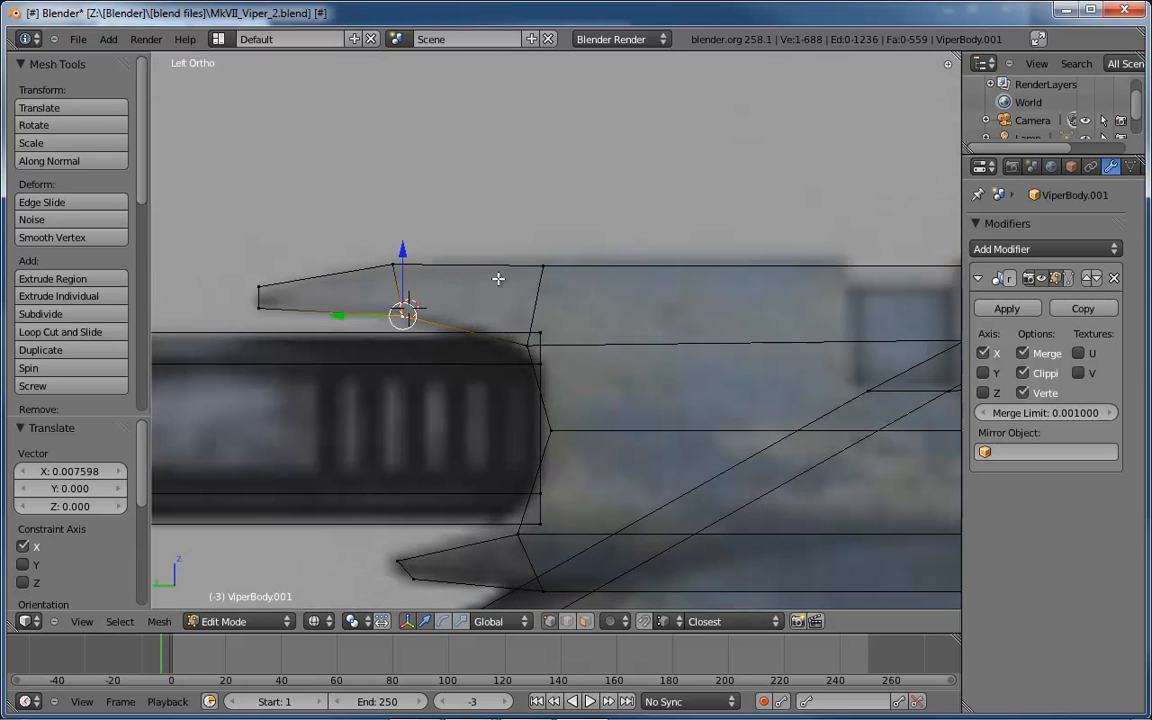
{"action": "middle_click_drag", "start_coordinate": [444, 325], "coordinate": [538, 487]}
{"action": "mouse_move", "coordinate": [519, 457]}
{"action": "left_mouse_down"}
{"action": "mouse_move", "coordinate": [507, 455]}
{"action": "mouse_move", "coordinate": [535, 450]}
{"action": "left_mouse_up"}
{"action": "middle_click_drag", "start_coordinate": [535, 450], "coordinate": [474, 242]}
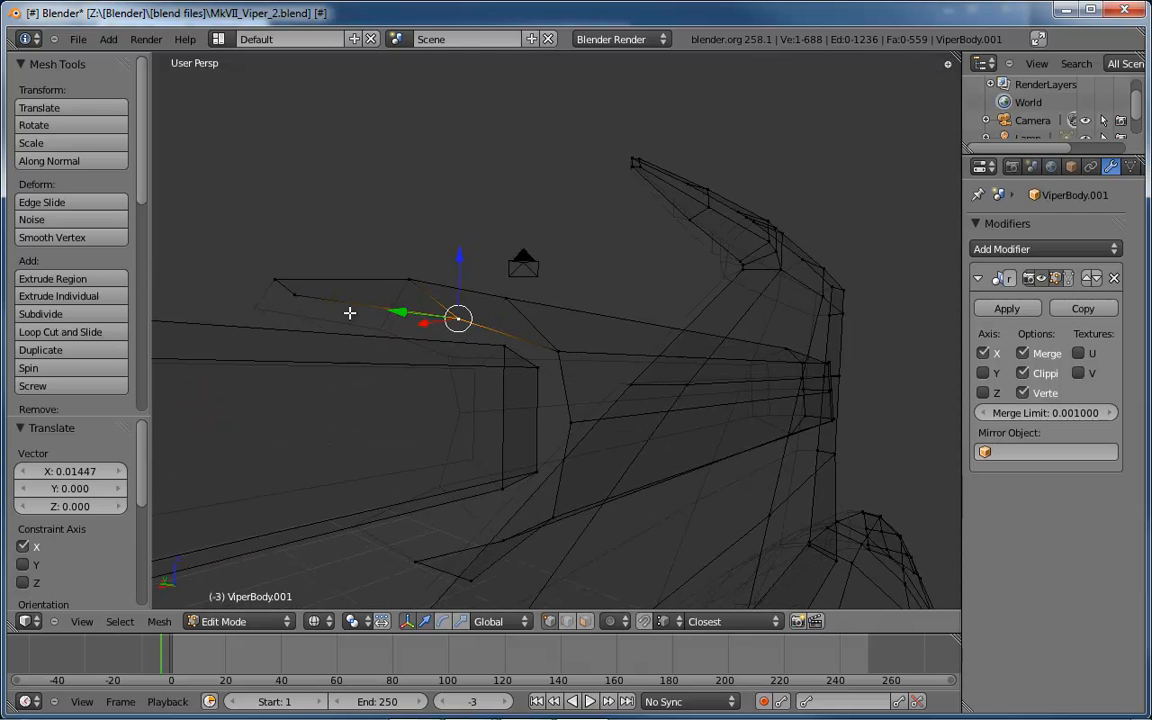
- In edge select mode, extrude the four edges from the upper lip's underside down the front opening inward, about 0.147 along X and 0.045 along Y
{"action": "key", "text": "ctrl+Tab"}
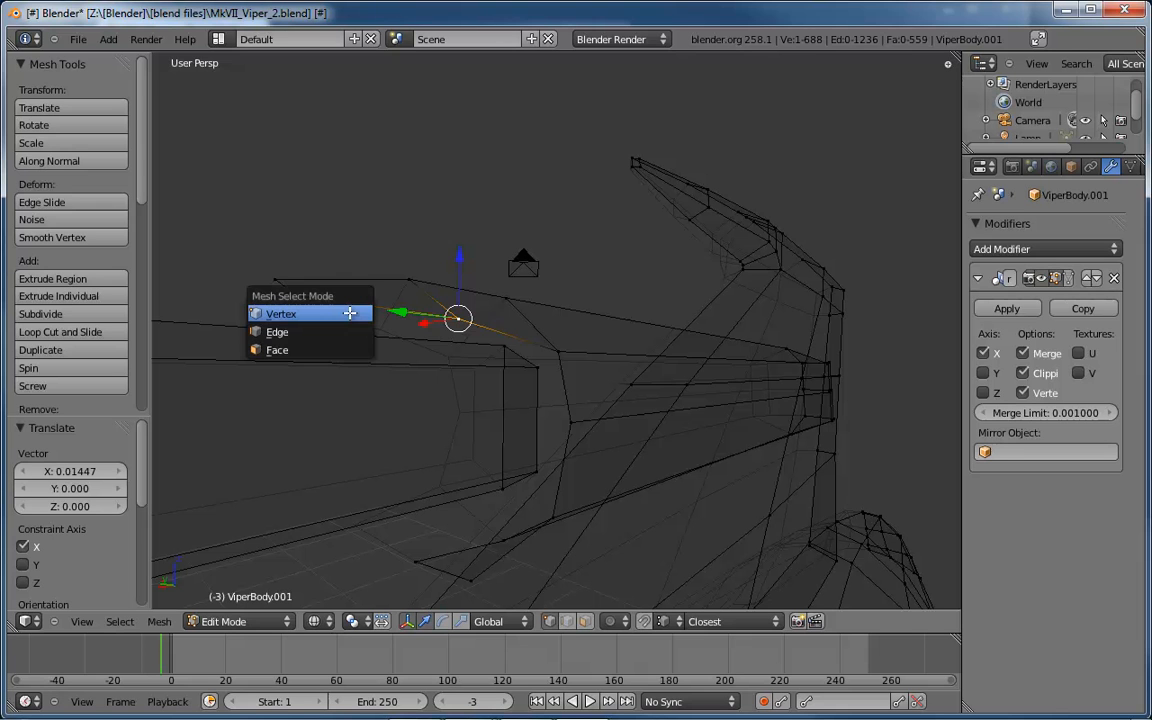
{"action": "left_click", "coordinate": [351, 331]}
{"action": "right_click", "coordinate": [377, 306]}
{"action": "right_click", "coordinate": [509, 334], "text": "shift"}
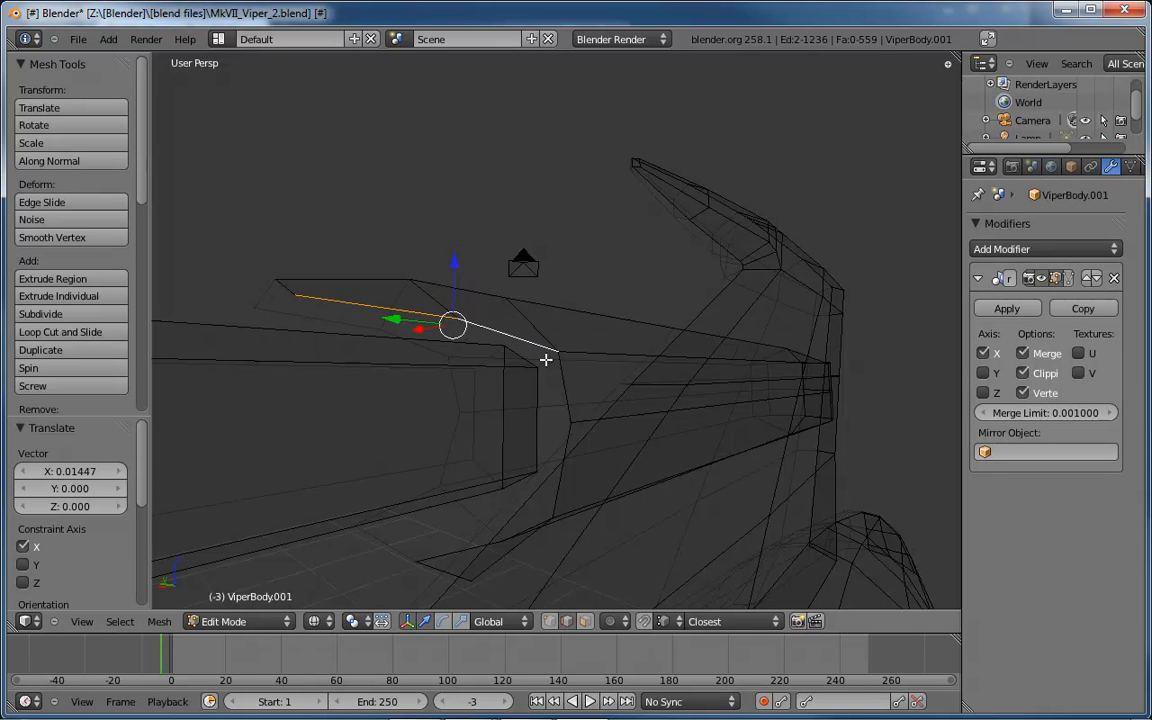
{"action": "right_click", "coordinate": [566, 388], "text": "shift"}
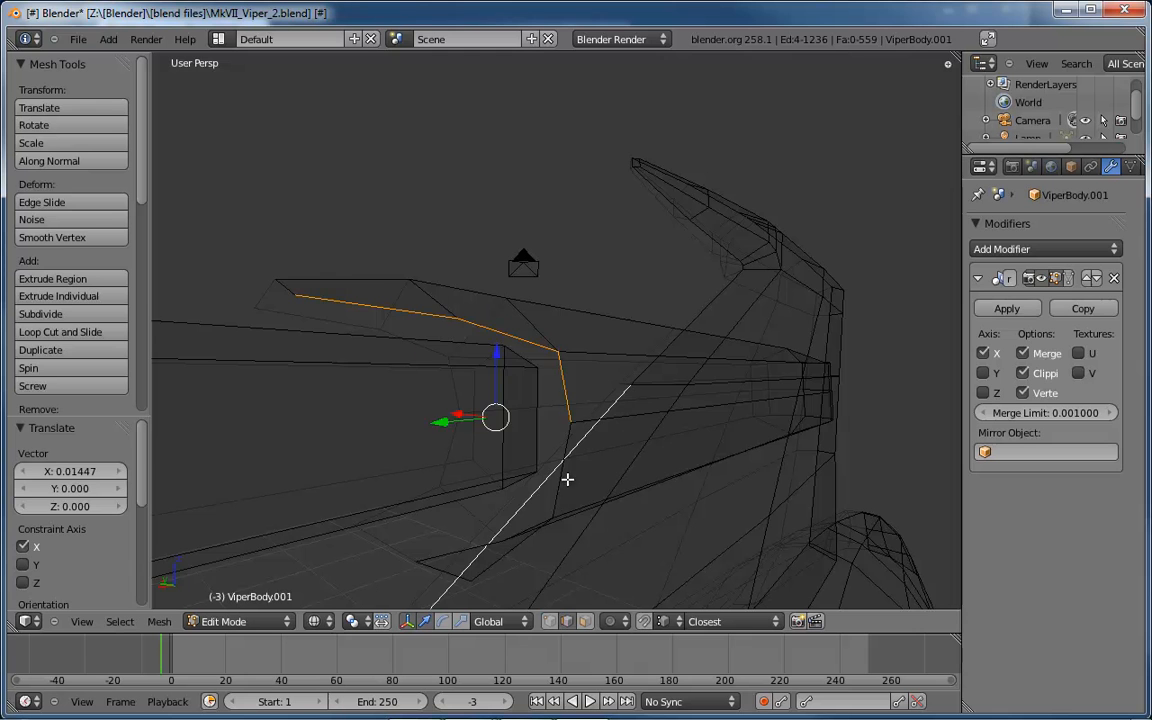
{"action": "key", "text": "ctrl+z"}
{"action": "middle_click_drag", "start_coordinate": [566, 478], "coordinate": [581, 535]}
{"action": "key", "text": "e"}
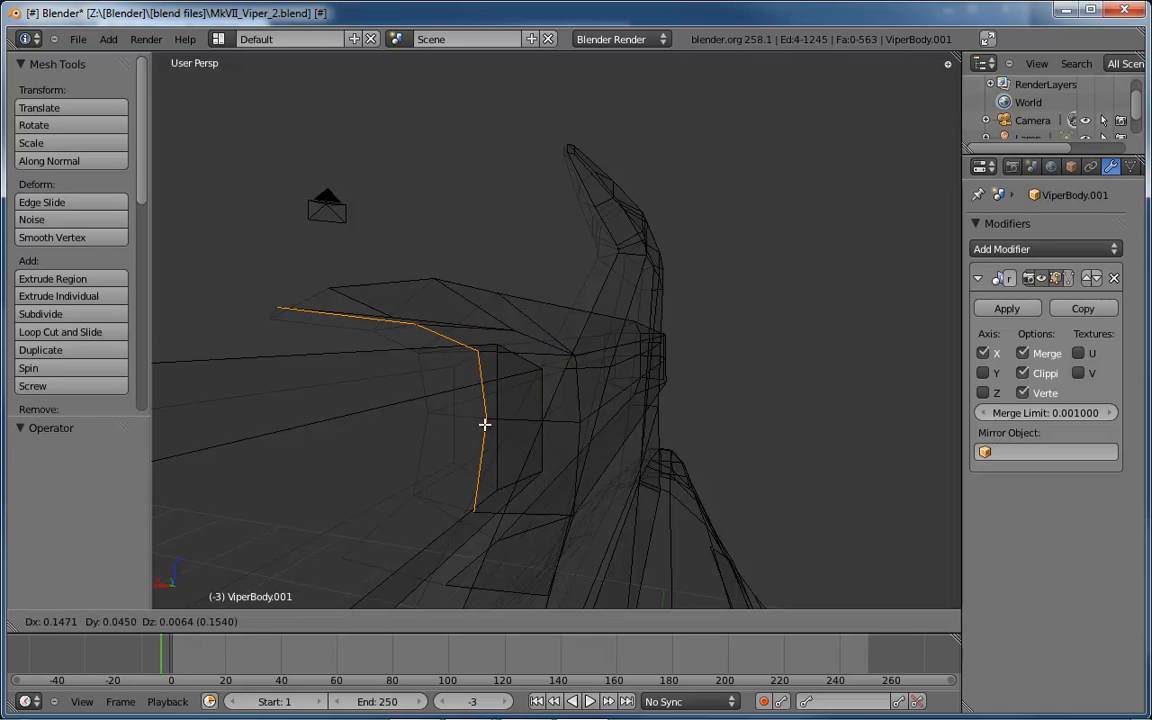
{"action": "left_click", "coordinate": [484, 425]}
- Move the extruded edges further inward along X by about 0.177
{"action": "middle_click_drag", "start_coordinate": [484, 425], "coordinate": [522, 363]}
{"action": "key", "text": "g"}
{"action": "key", "text": "x"}
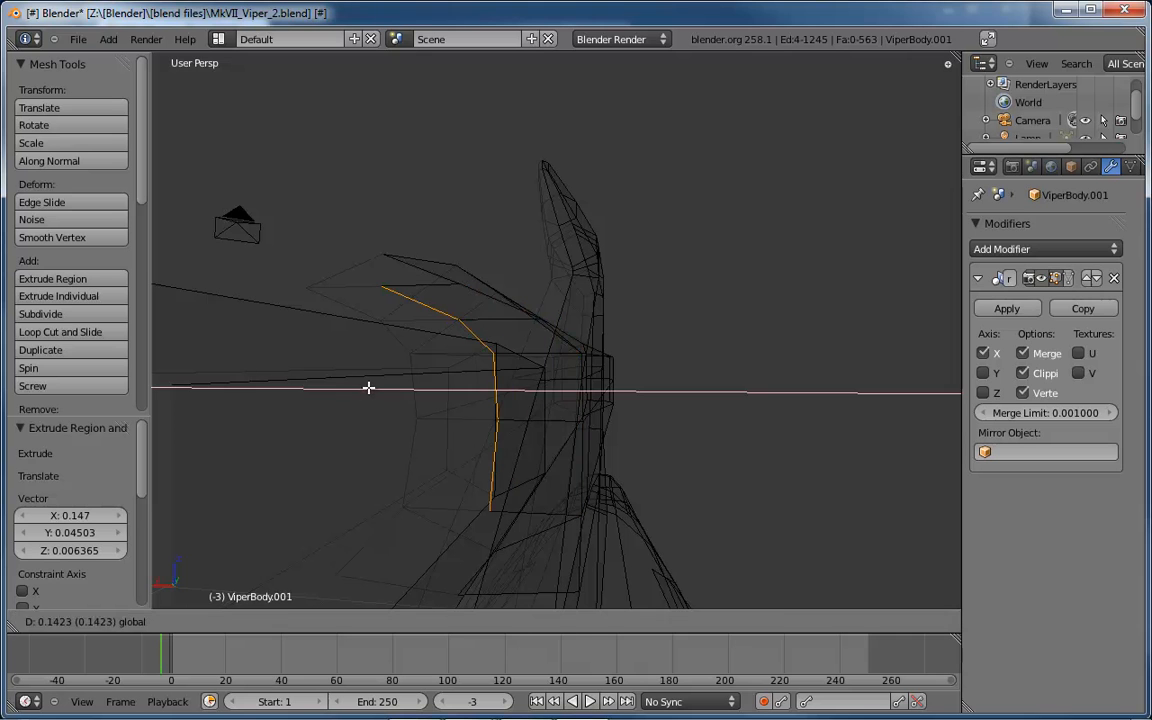
{"action": "left_click", "coordinate": [360, 387]}
{"action": "middle_click_drag", "start_coordinate": [756, 321], "coordinate": [455, 324]}
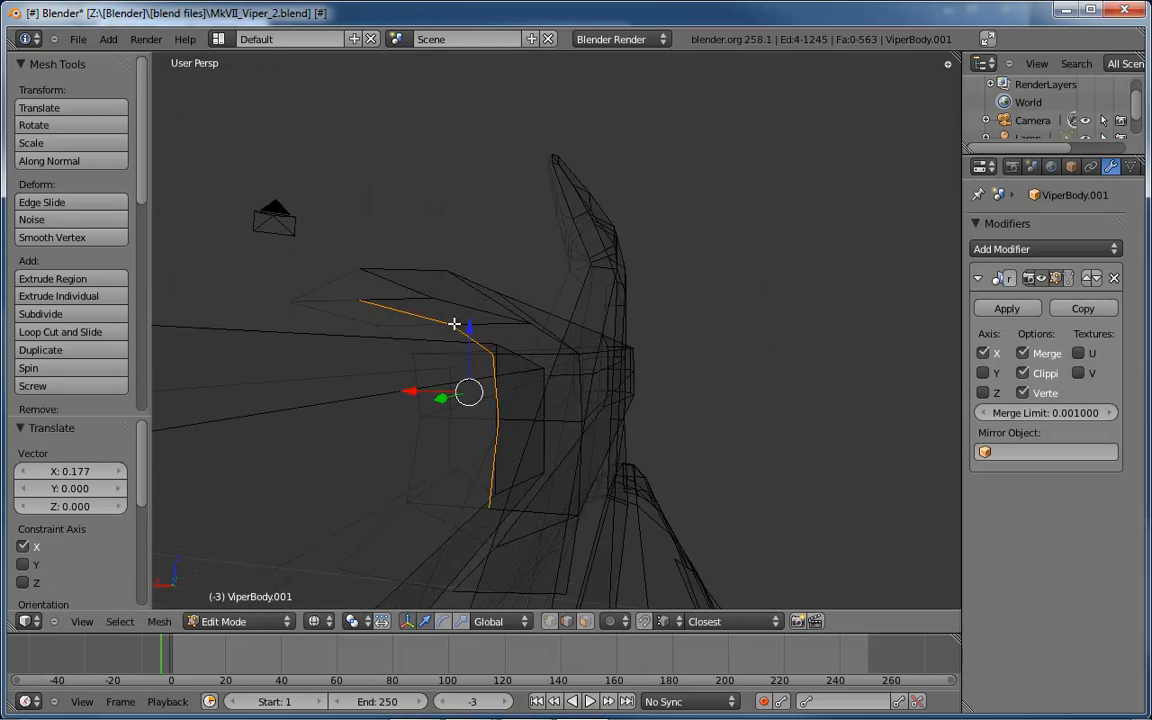
- Fill the gap at the upper lip's tip with a face between its two open edges, and inspect the housing in solid shading
{"action": "right_click", "coordinate": [391, 297]}
{"action": "right_click", "coordinate": [382, 279], "text": "shift"}
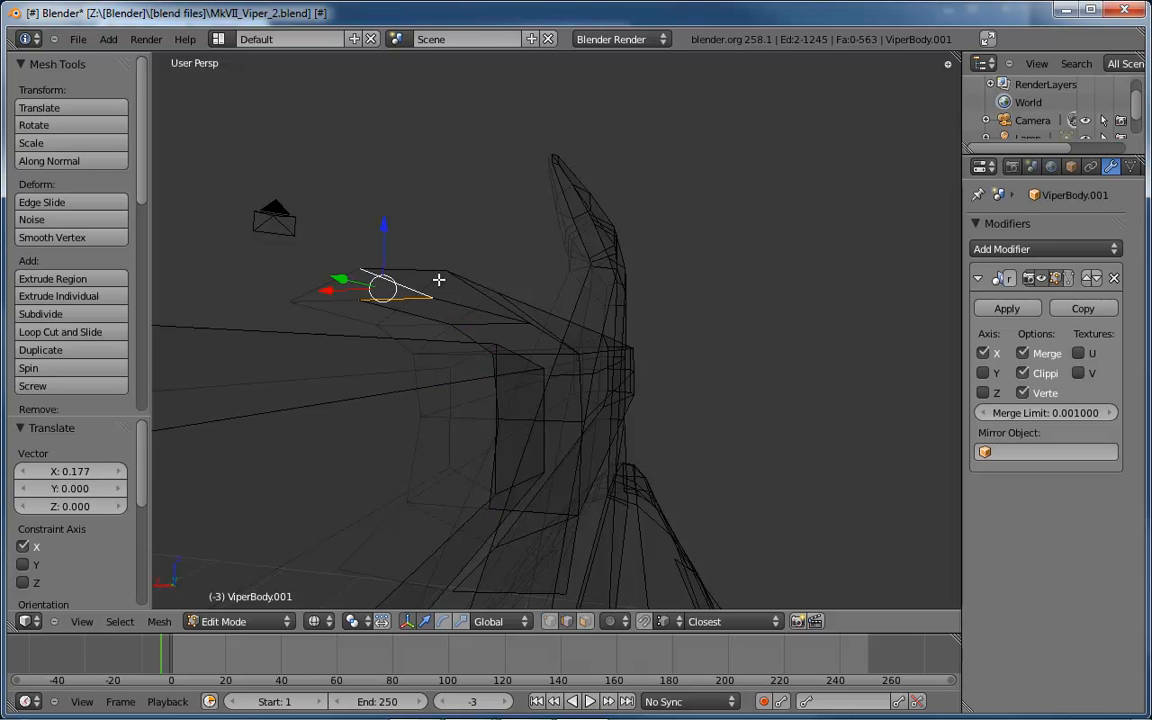
{"action": "key", "text": "f"}
{"action": "mouse_move", "coordinate": [543, 316]}
{"action": "middle_mouse_down"}
{"action": "mouse_move", "coordinate": [483, 324]}
{"action": "mouse_move", "coordinate": [573, 327]}
{"action": "mouse_move", "coordinate": [536, 289]}
{"action": "mouse_move", "coordinate": [481, 342]}
{"action": "mouse_move", "coordinate": [450, 404]}
{"action": "mouse_move", "coordinate": [437, 342]}
{"action": "mouse_move", "coordinate": [533, 293]}
{"action": "mouse_move", "coordinate": [537, 279]}
{"action": "middle_mouse_up"}
{"action": "key", "text": "z"}
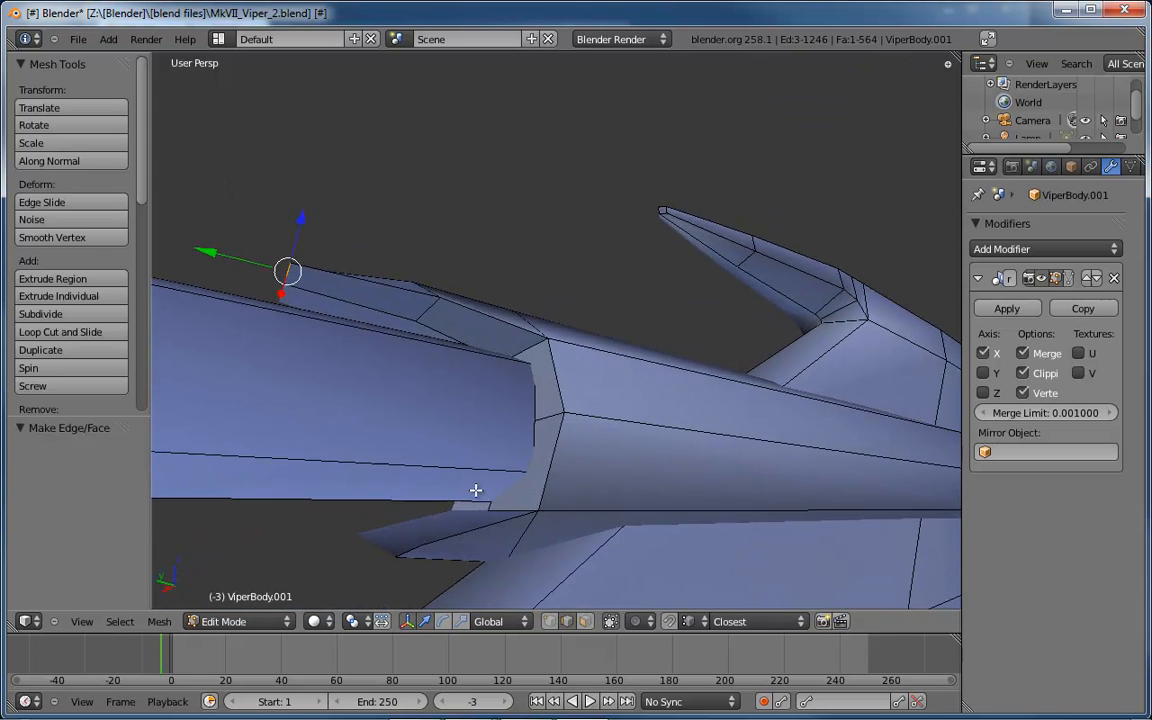
{"action": "middle_click_drag", "start_coordinate": [470, 489], "coordinate": [571, 408]}
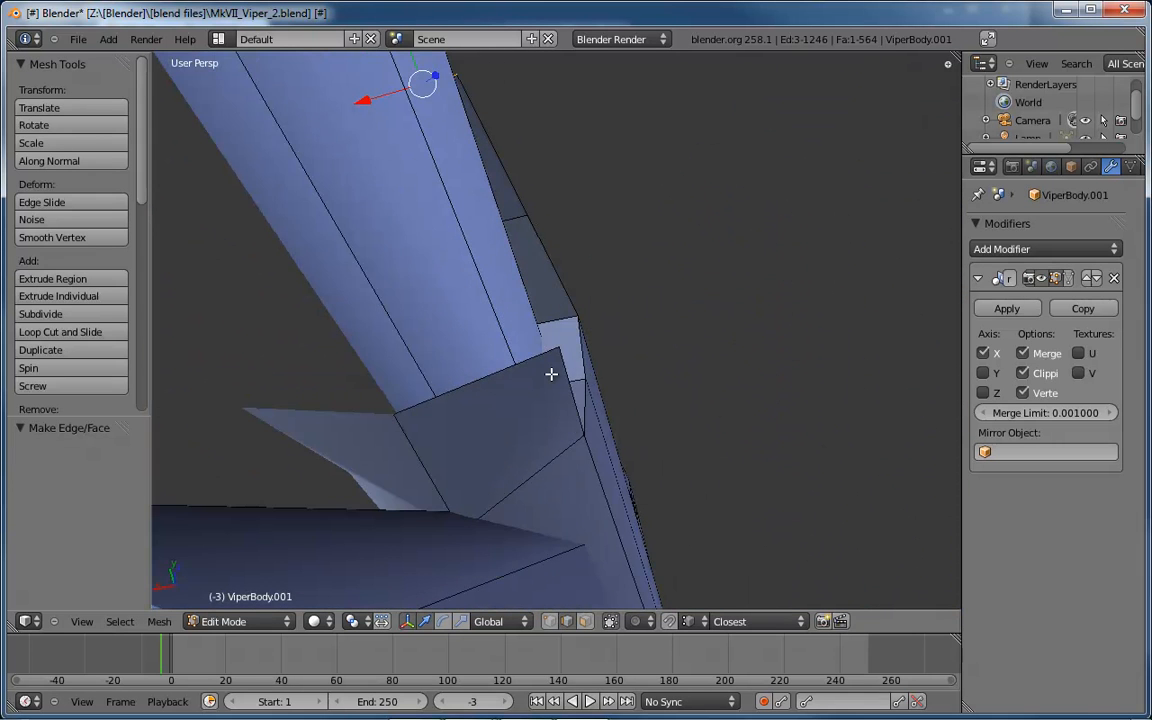
- In vertex select mode, move the lower lip's front inner vertex inward along X by about 0.063
{"action": "key", "text": "ctrl+Tab"}
{"action": "left_click", "coordinate": [553, 373]}
{"action": "right_click", "coordinate": [562, 341]}
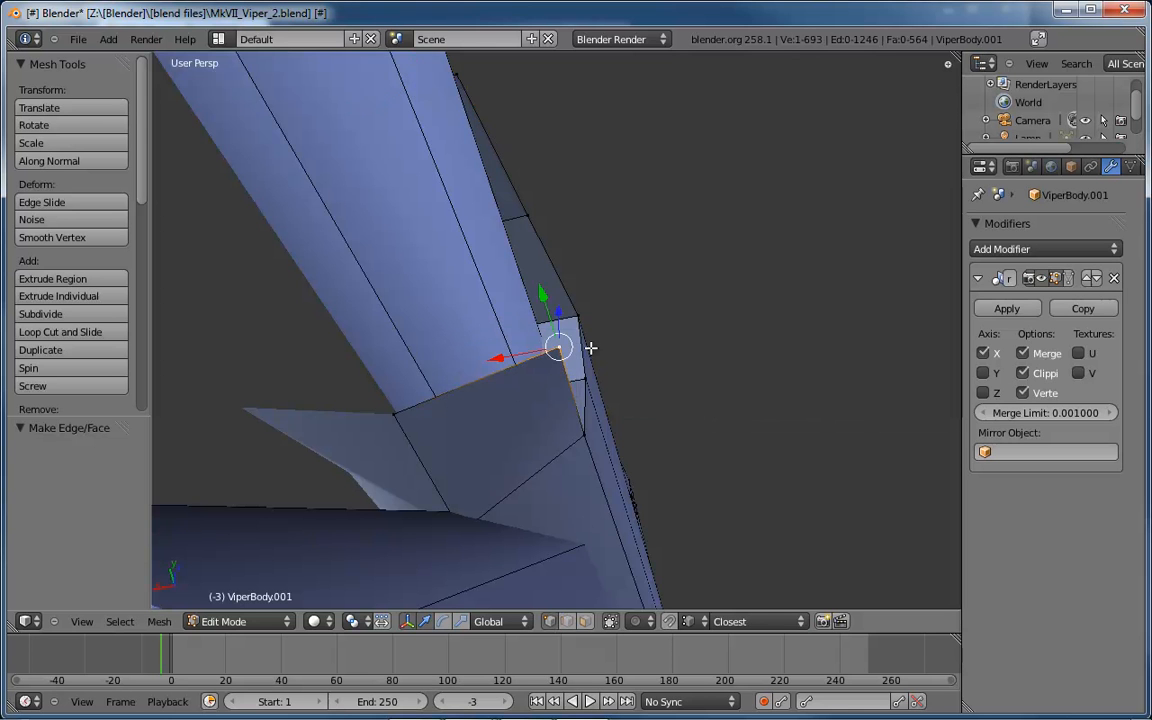
{"action": "middle_click_drag", "start_coordinate": [589, 342], "coordinate": [548, 444]}
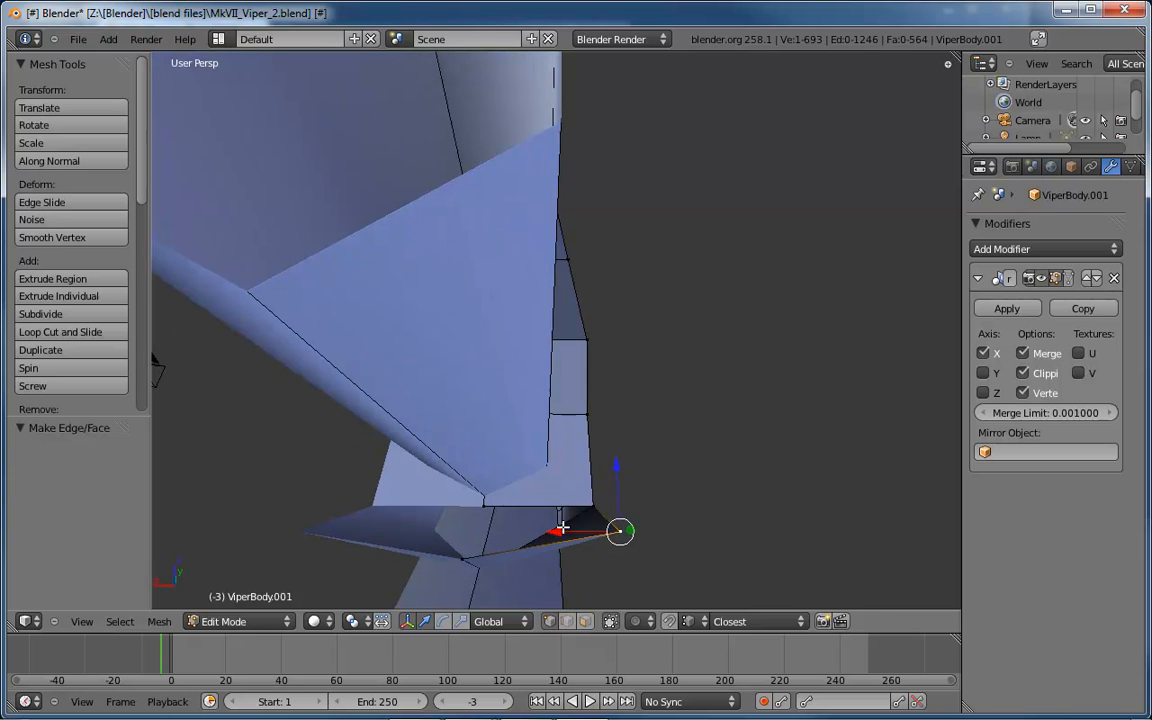
{"action": "key", "text": "g"}
{"action": "key", "text": "x"}
{"action": "left_click", "coordinate": [502, 528]}
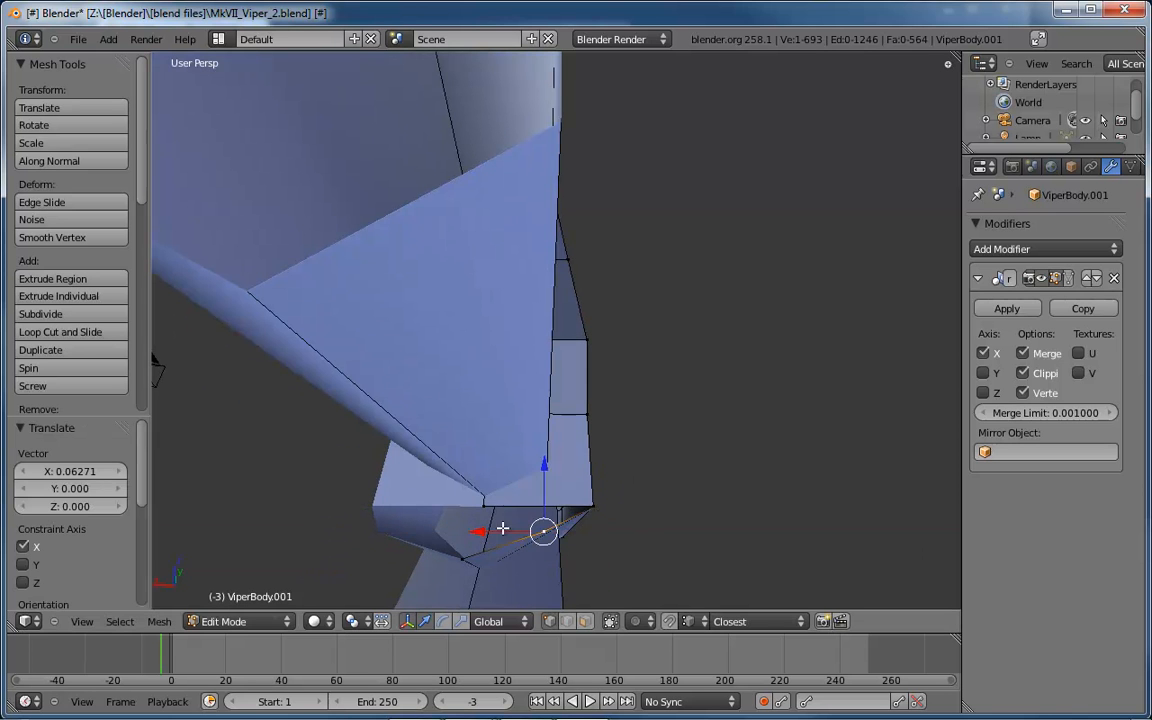
- Extrude the lower lip's open inner edge inward by about 0.186, -0.087 and -0.046 along X, Y and Z
{"action": "key", "text": "a"}
{"action": "right_click", "coordinate": [577, 513]}
{"action": "mouse_move", "coordinate": [577, 513]}
{"action": "middle_mouse_down"}
{"action": "mouse_move", "coordinate": [589, 519]}
{"action": "mouse_move", "coordinate": [570, 522]}
{"action": "middle_mouse_up"}
{"action": "key", "text": "e"}
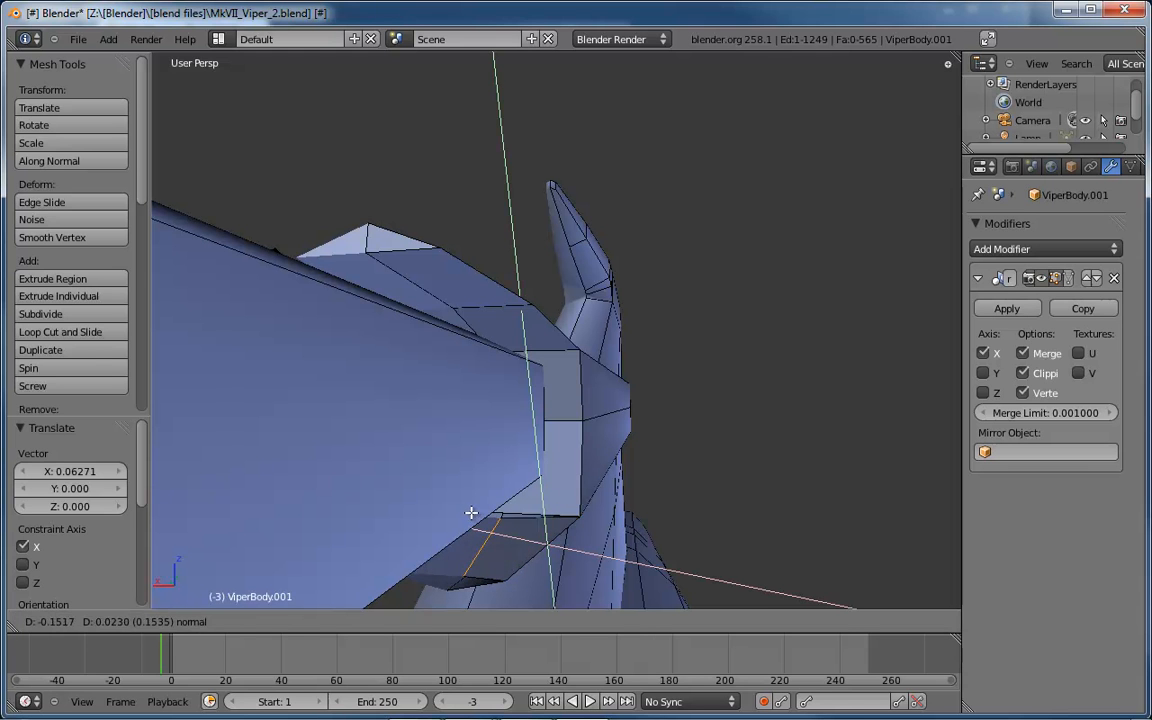
{"action": "left_click", "coordinate": [445, 523]}
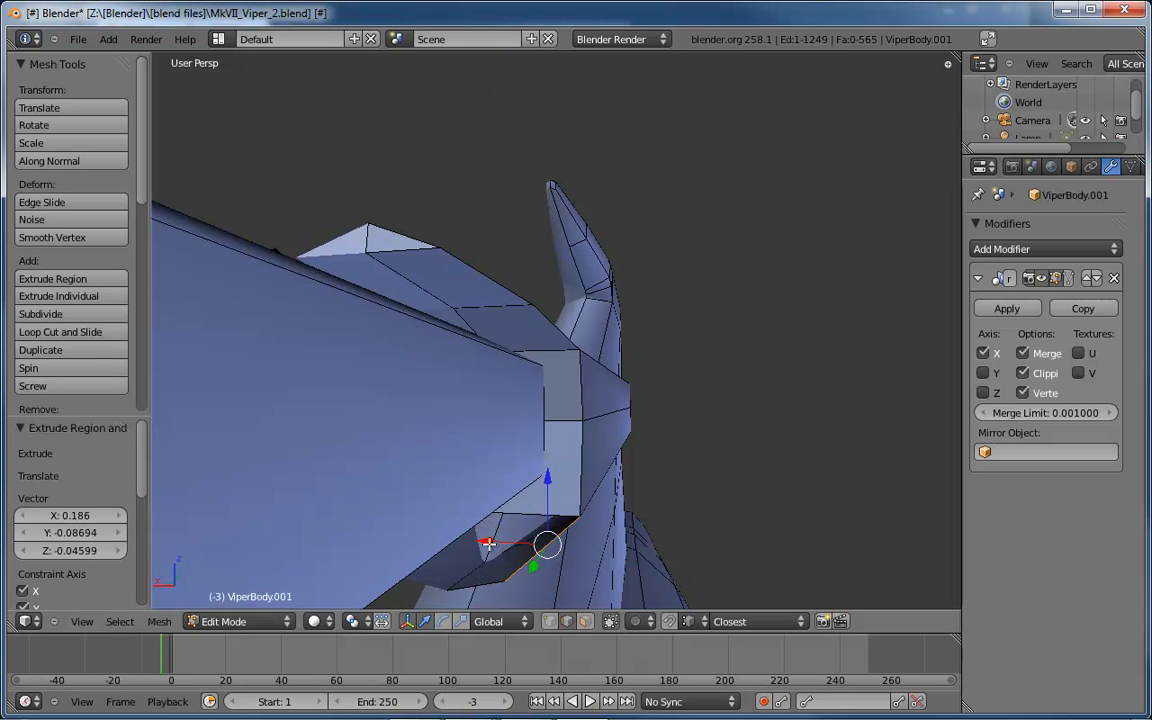
- Move the extruded edge further inward along X by about 0.168, and switch to vertex select mode in wireframe display
{"action": "key", "text": "g"}
{"action": "key", "text": "x"}
{"action": "left_click", "coordinate": [355, 532]}
{"action": "middle_click_drag", "start_coordinate": [355, 532], "coordinate": [553, 517]}
{"action": "scroll", "coordinate": [438, 483], "scroll_direction": "up", "scroll_amount": 5}
{"action": "key", "text": "ctrl+Tab"}
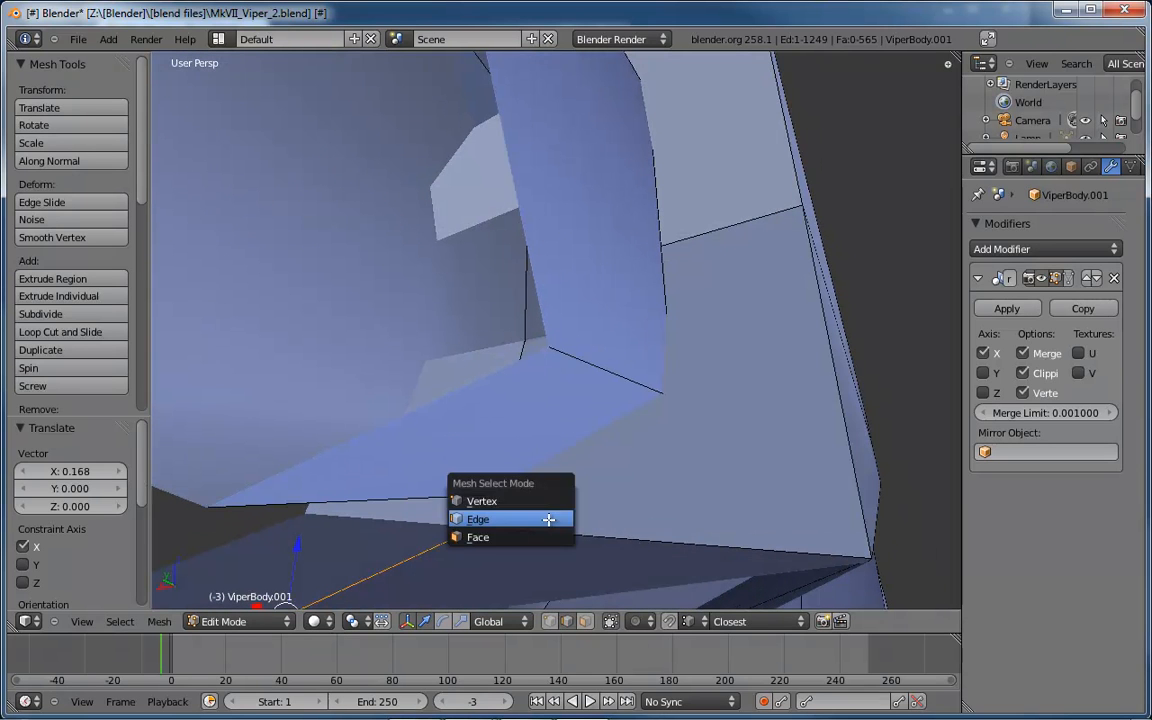
{"action": "left_click", "coordinate": [548, 519]}
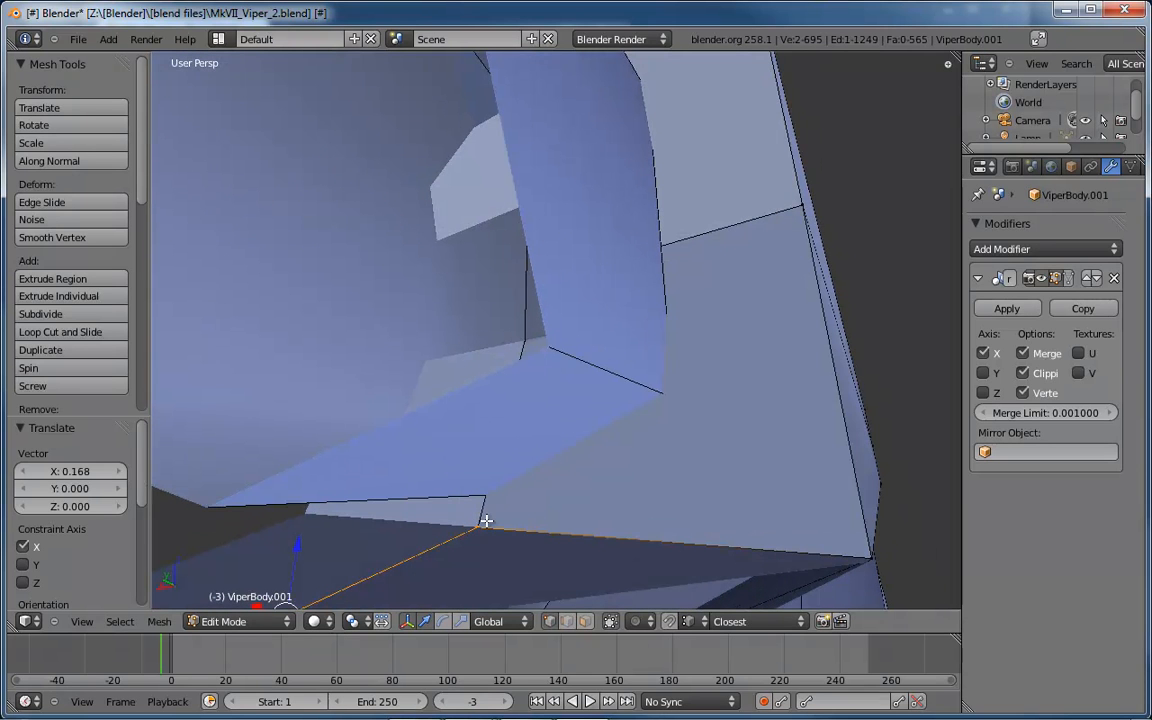
{"action": "key", "text": "z"}
{"action": "middle_click_drag", "start_coordinate": [509, 514], "coordinate": [451, 520]}
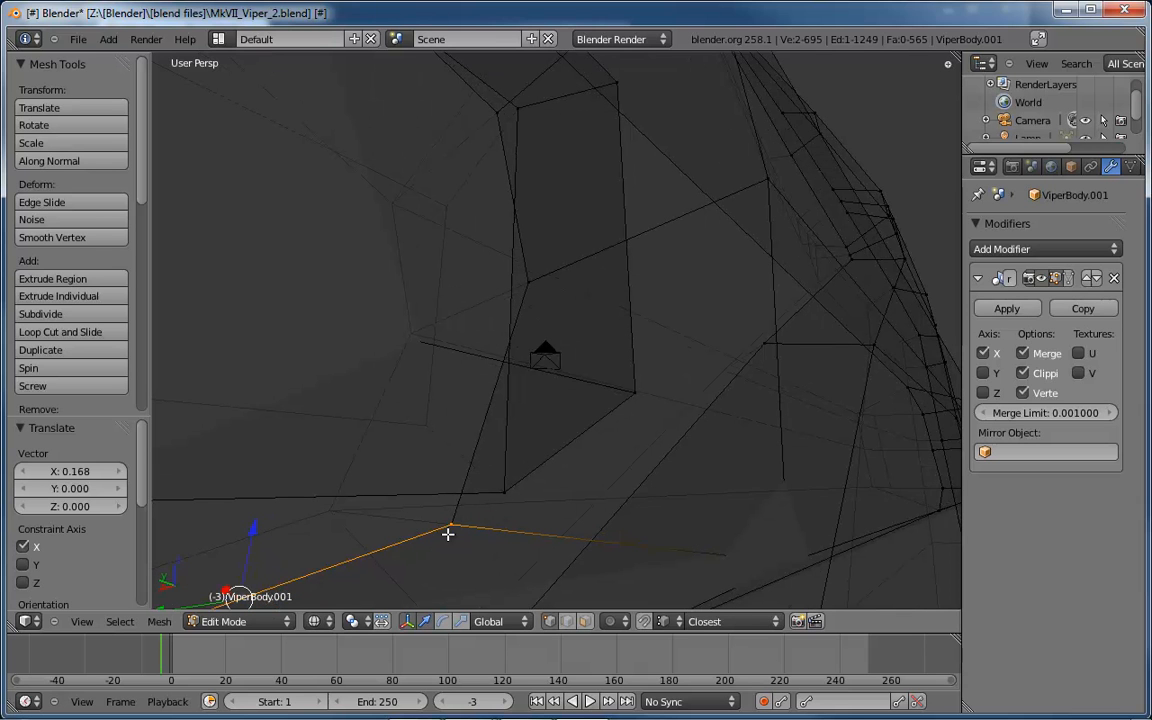
- Try to merge the selected vertices along the lower lip's inner edge at their center
{"action": "right_click", "coordinate": [455, 515], "text": "shift"}
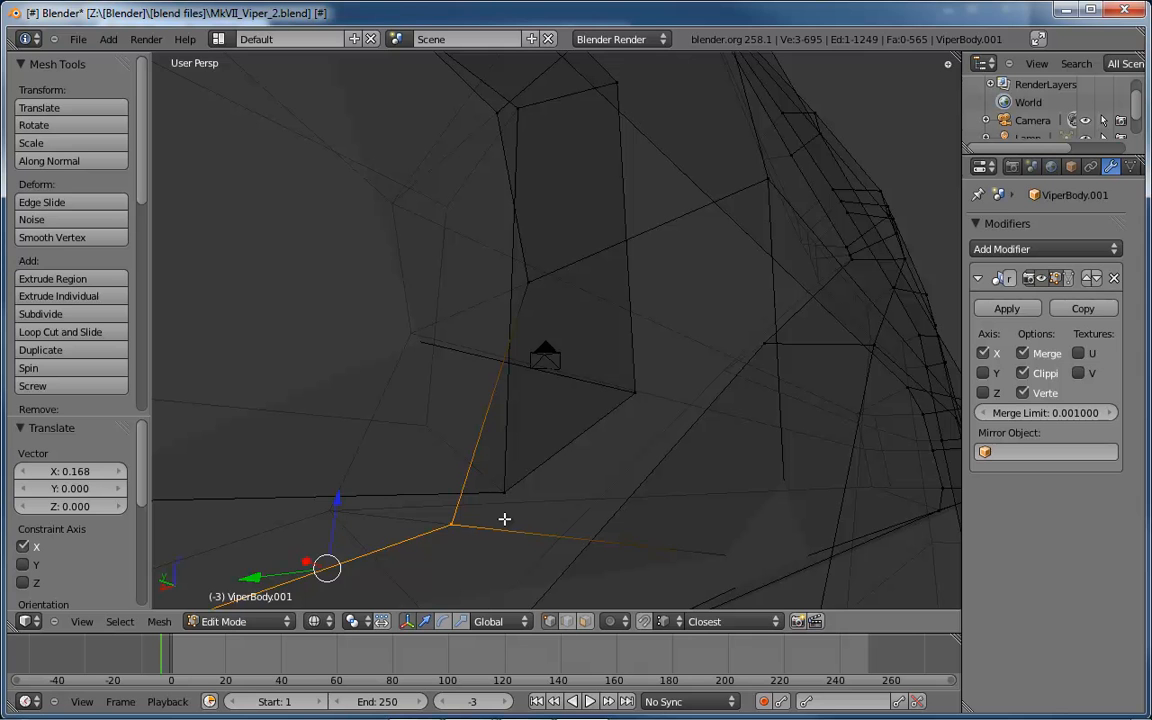
{"action": "key", "text": "alt+m"}
{"action": "left_click", "coordinate": [505, 519]}
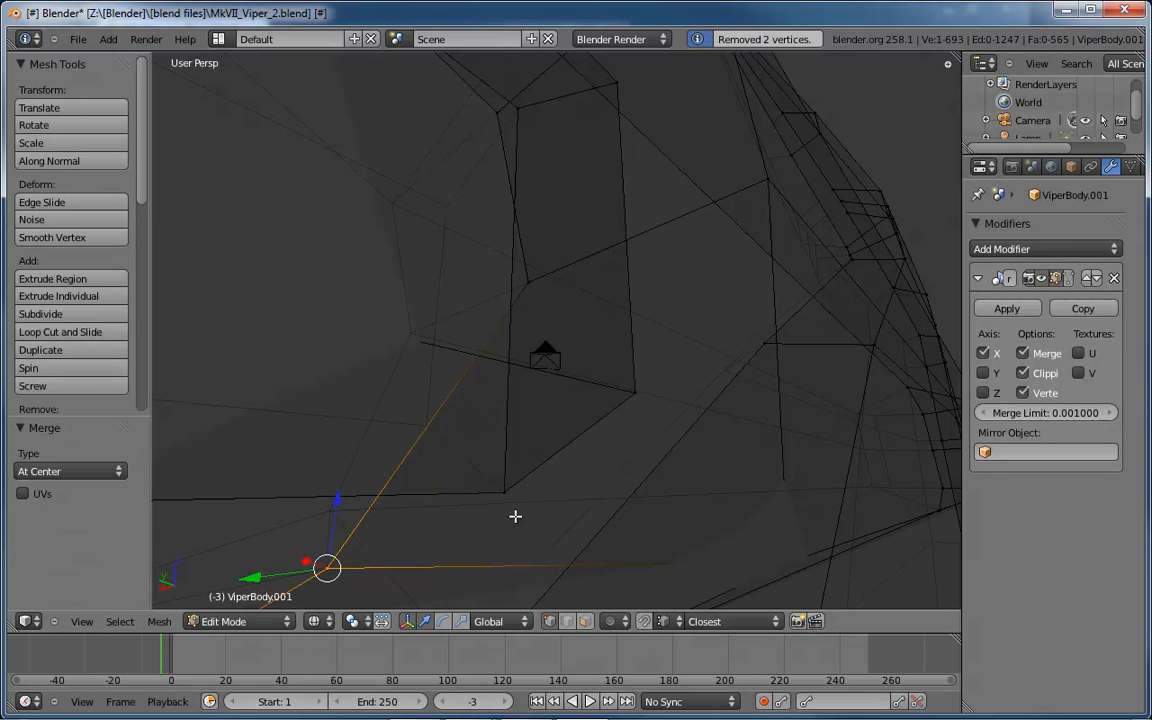
{"action": "mouse_move", "coordinate": [514, 514]}
{"action": "middle_mouse_down"}
{"action": "mouse_move", "coordinate": [576, 482]}
{"action": "mouse_move", "coordinate": [507, 514]}
{"action": "middle_mouse_up"}
{"action": "key", "text": "ctrl+z"}
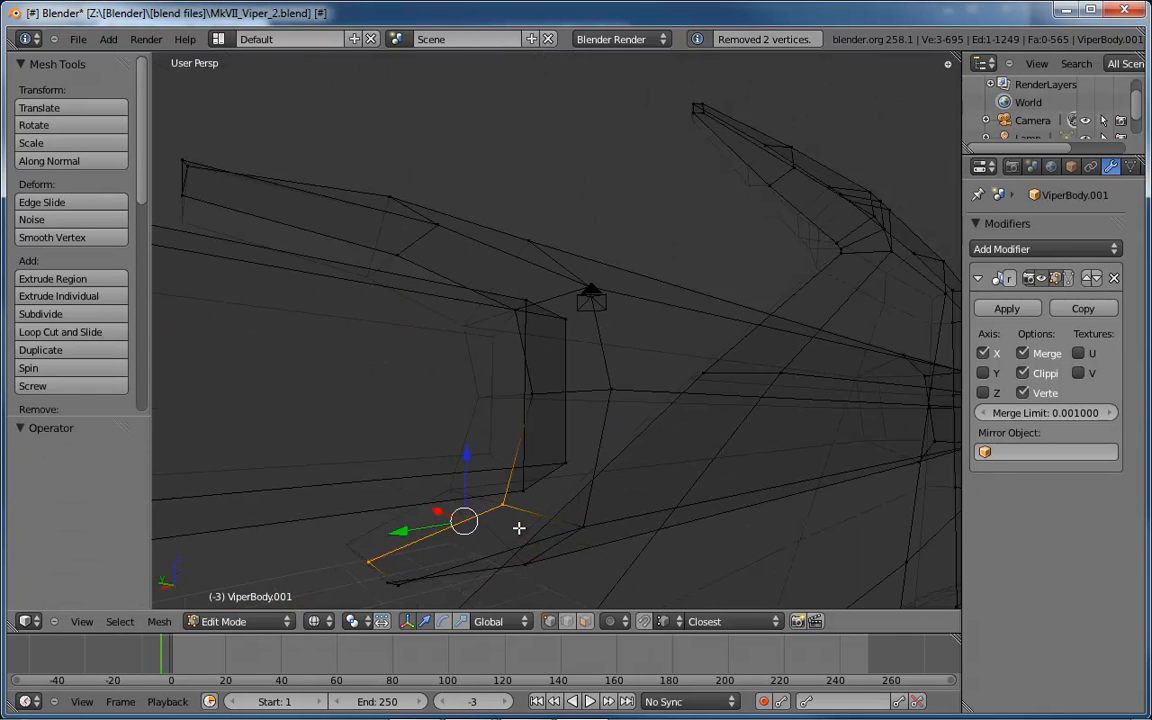
- Merge the two overlapping vertices at the lower lip's rear inner corner at their center
{"action": "key", "text": "a"}
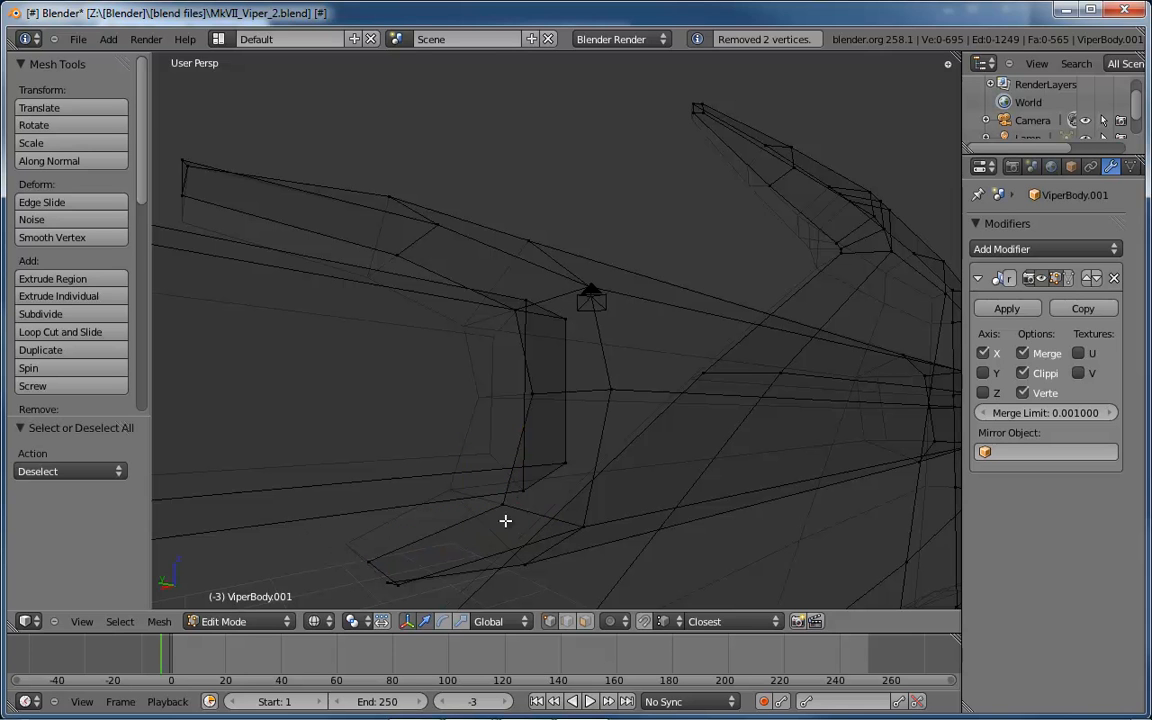
{"action": "right_click", "coordinate": [518, 497]}
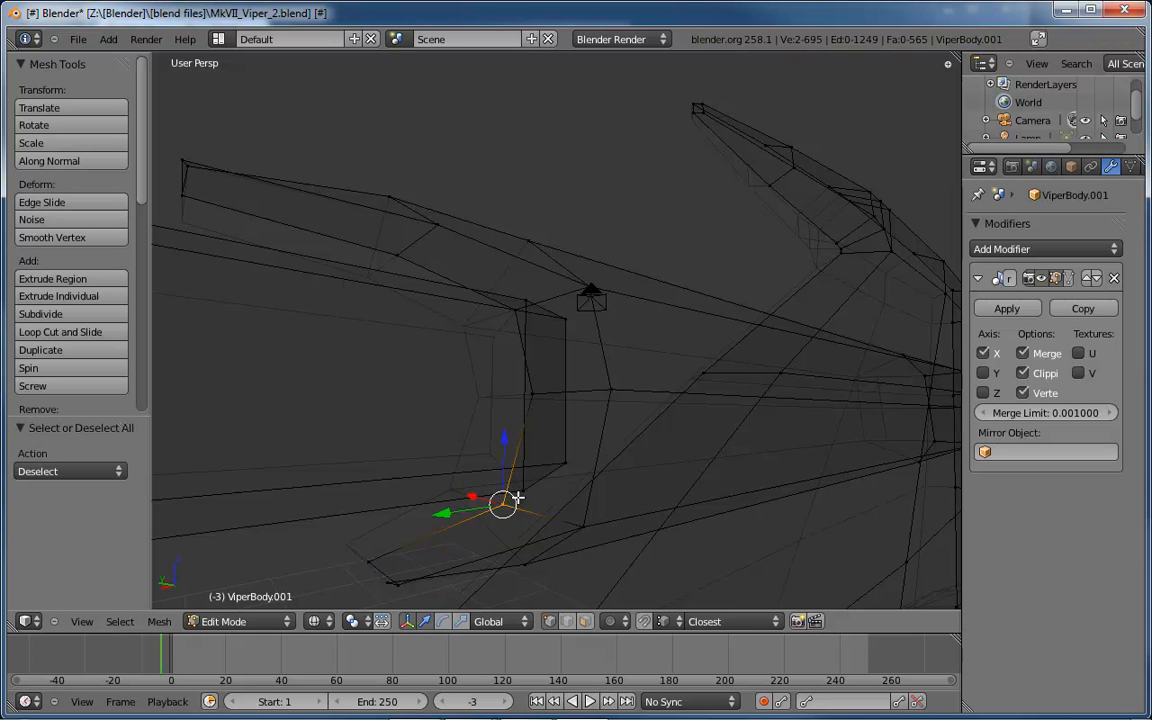
{"action": "key", "text": "alt+m"}
{"action": "left_click", "coordinate": [517, 500]}
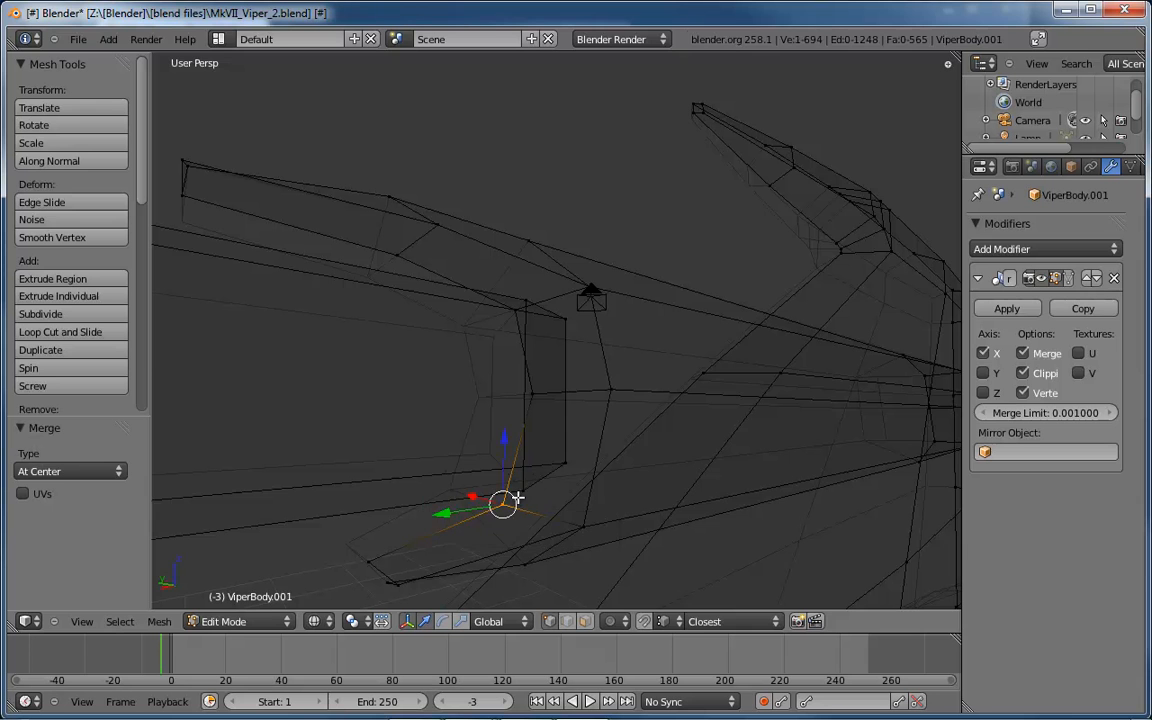
- In edge select mode, fill the lower lip's open tip with a face between its two edges, and return to solid shading
{"action": "middle_click_drag", "start_coordinate": [516, 503], "coordinate": [732, 81]}
{"action": "middle_click_drag", "start_coordinate": [630, 286], "coordinate": [507, 442]}
{"action": "key", "text": "ctrl+Tab"}
{"action": "left_click", "coordinate": [516, 471]}
{"action": "left_click", "coordinate": [521, 426]}
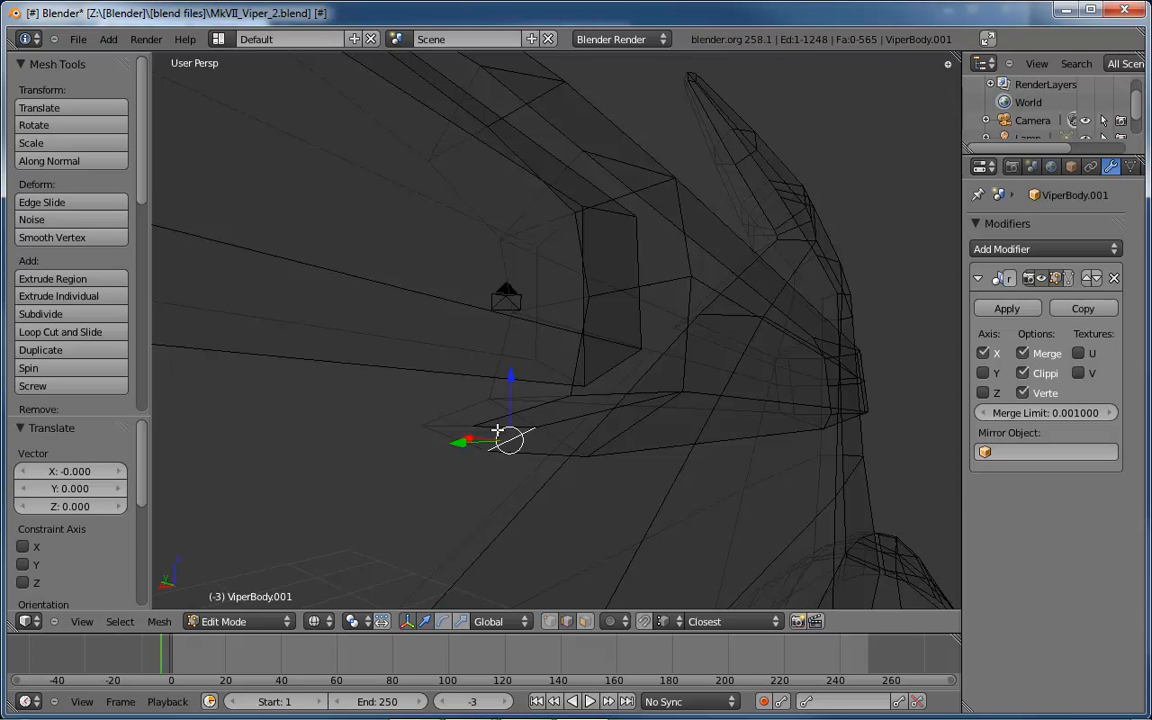
{"action": "right_click", "coordinate": [486, 423], "text": "shift"}
{"action": "key", "text": "a"}
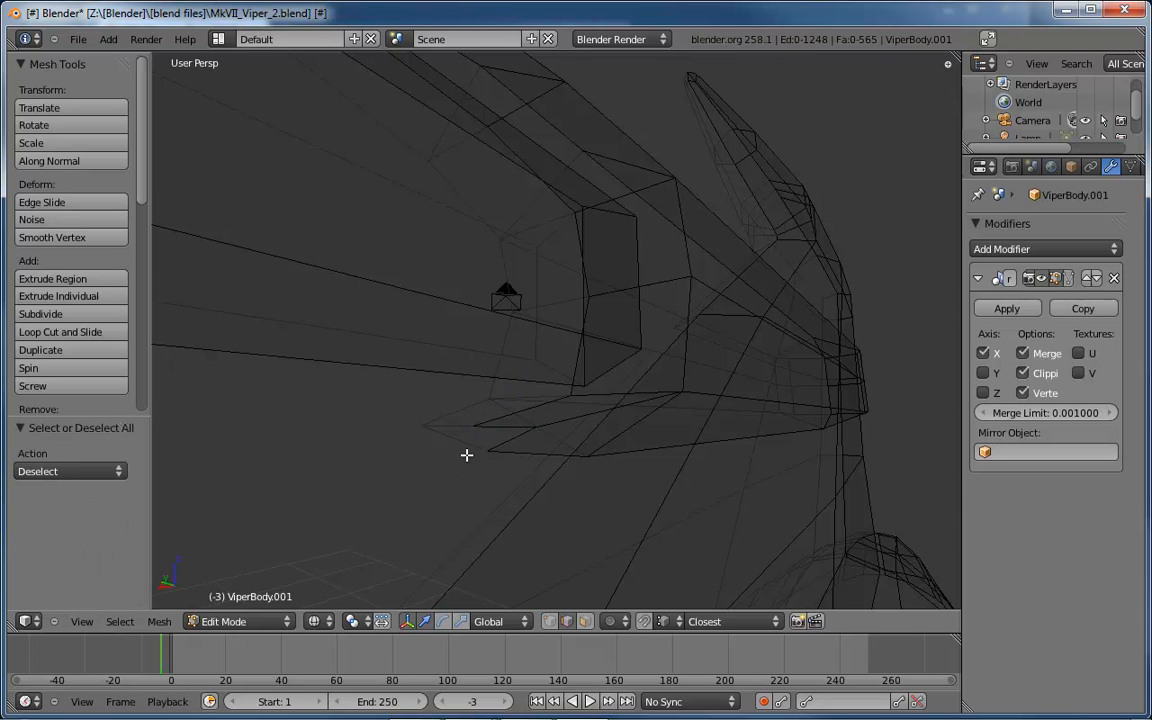
{"action": "right_click", "coordinate": [498, 430]}
{"action": "key", "text": "ctrl+space"}
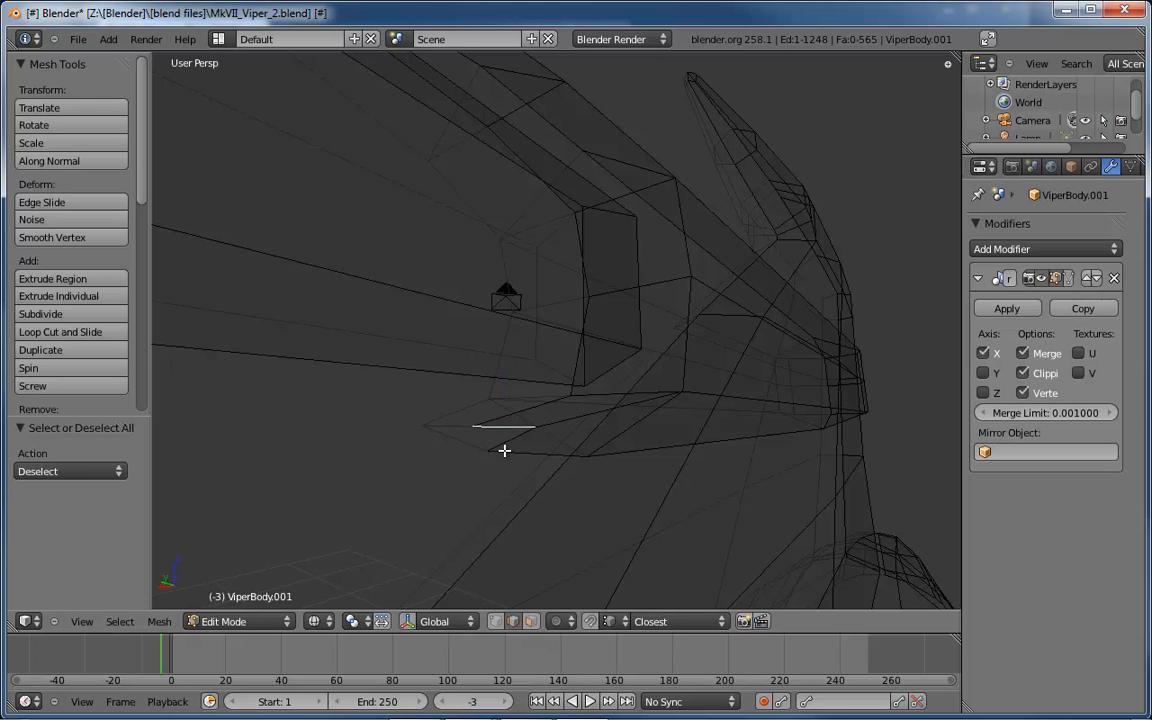
{"action": "right_click", "coordinate": [506, 442], "text": "shift"}
{"action": "mouse_move", "coordinate": [604, 478]}
{"action": "middle_mouse_down"}
{"action": "mouse_move", "coordinate": [610, 468]}
{"action": "mouse_move", "coordinate": [568, 455]}
{"action": "mouse_move", "coordinate": [571, 422]}
{"action": "mouse_move", "coordinate": [609, 420]}
{"action": "mouse_move", "coordinate": [553, 406]}
{"action": "mouse_move", "coordinate": [476, 447]}
{"action": "mouse_move", "coordinate": [488, 404]}
{"action": "mouse_move", "coordinate": [525, 381]}
{"action": "mouse_move", "coordinate": [514, 399]}
{"action": "mouse_move", "coordinate": [610, 378]}
{"action": "mouse_move", "coordinate": [507, 411]}
{"action": "mouse_move", "coordinate": [689, 296]}
{"action": "mouse_move", "coordinate": [596, 361]}
{"action": "mouse_move", "coordinate": [650, 300]}
{"action": "mouse_move", "coordinate": [723, 319]}
{"action": "mouse_move", "coordinate": [663, 360]}
{"action": "mouse_move", "coordinate": [648, 345]}
{"action": "mouse_move", "coordinate": [692, 339]}
{"action": "mouse_move", "coordinate": [705, 405]}
{"action": "middle_mouse_up"}
{"action": "key", "text": "f"}
{"action": "key", "text": "z"}
{"action": "scroll", "coordinate": [609, 420], "scroll_direction": "down", "scroll_amount": 6}
- Move the upper lip's lower middle vertex inward about 0.010 along X and down about 0.006 along Z
{"action": "key", "text": "ctrl+Tab"}
{"action": "left_click", "coordinate": [650, 343]}
{"action": "right_click", "coordinate": [655, 353]}
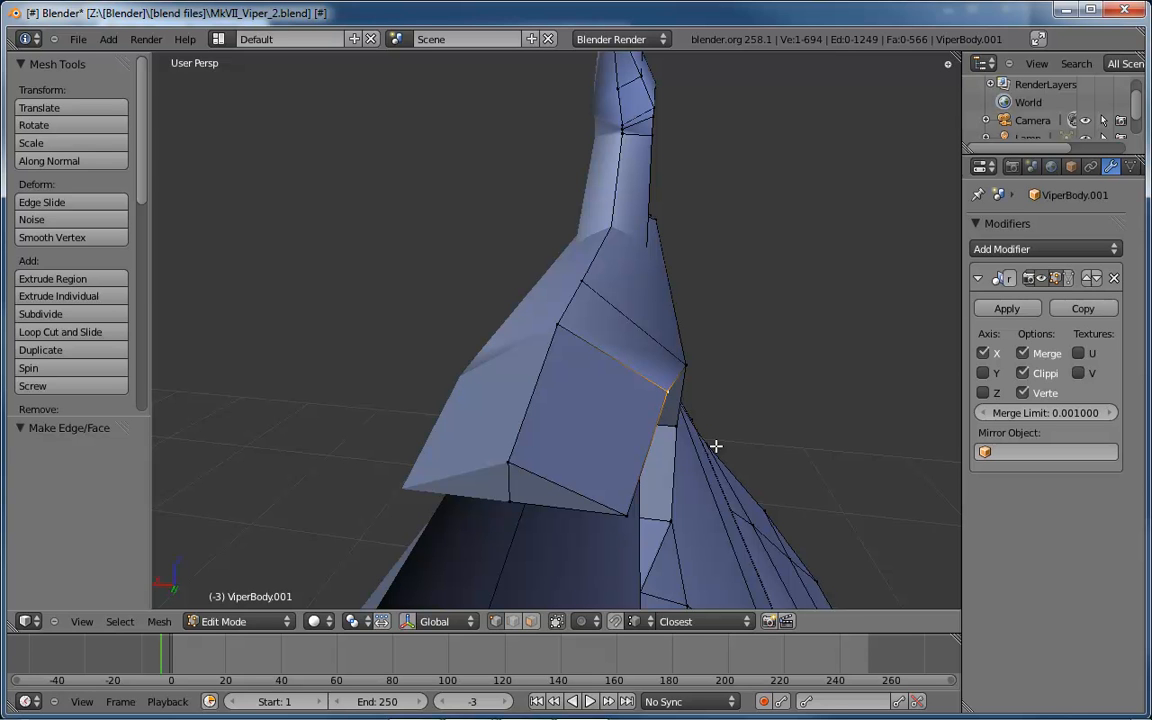
{"action": "key", "text": "ctrl+space"}
{"action": "left_click_drag", "start_coordinate": [613, 387], "coordinate": [602, 386]}
{"action": "middle_click_drag", "start_coordinate": [602, 386], "coordinate": [594, 331]}
{"action": "left_click_drag", "start_coordinate": [444, 277], "coordinate": [442, 283]}
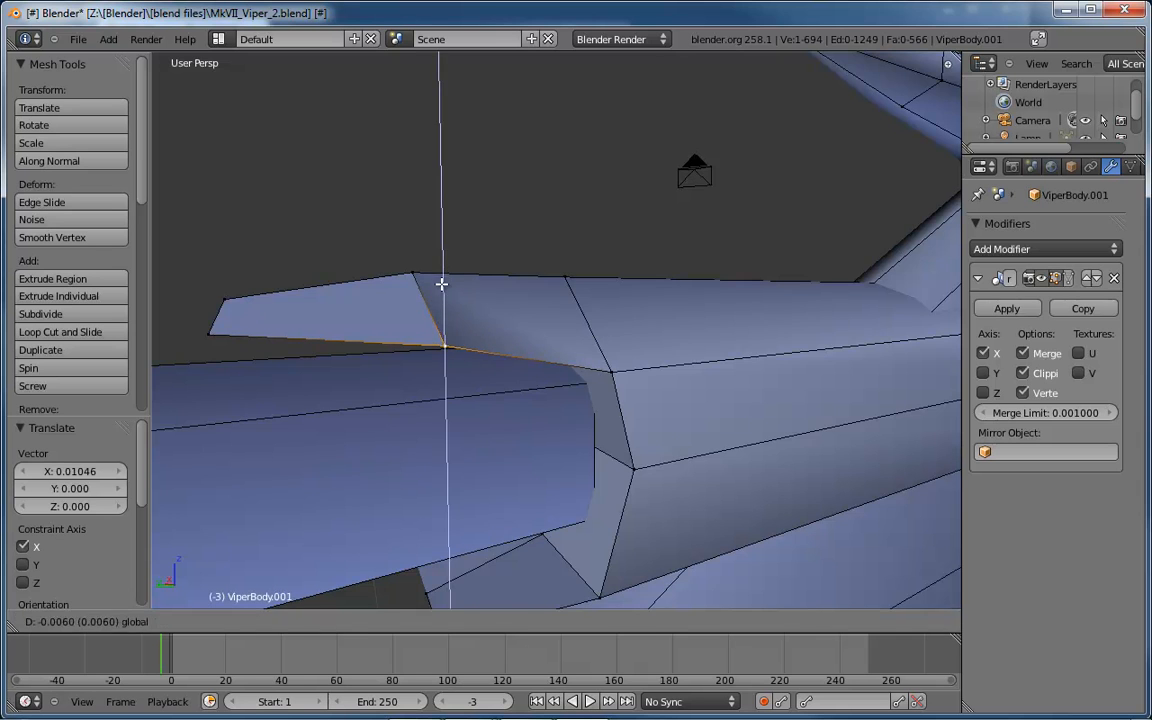
- Apply smooth shading to the Viper body in Object Mode and inspect the gun housing
{"action": "middle_click_drag", "start_coordinate": [442, 283], "coordinate": [656, 447]}
{"action": "key", "text": "Tab"}
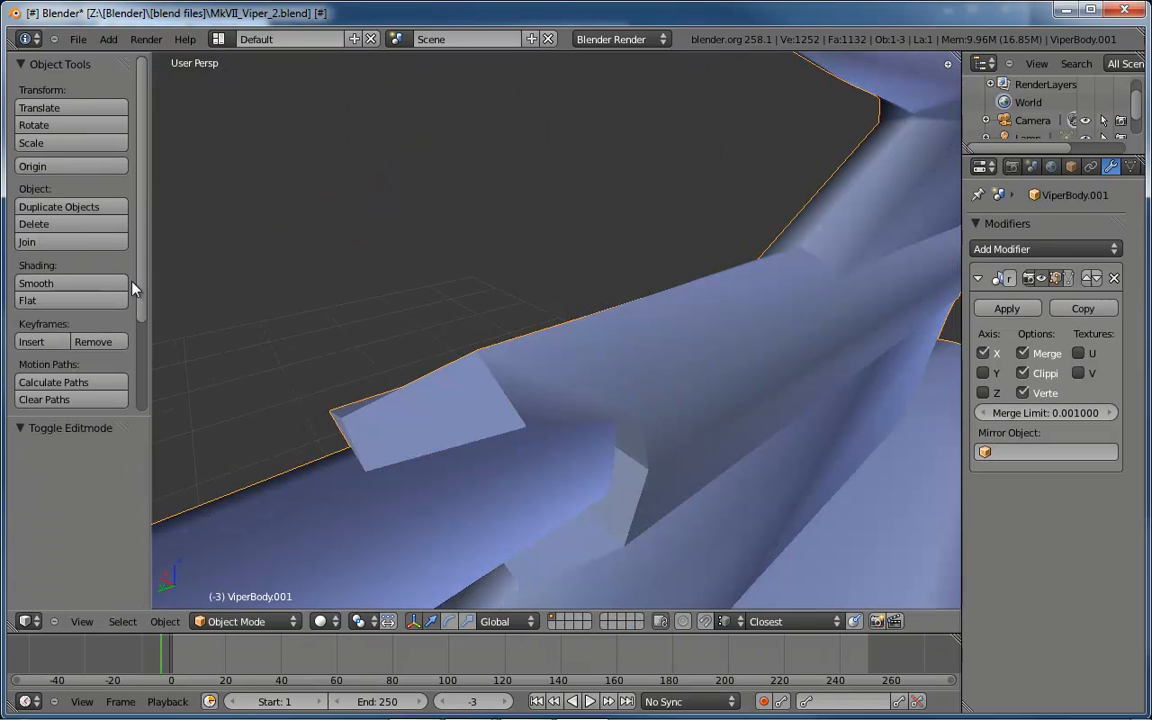
{"action": "left_click", "coordinate": [45, 283]}
{"action": "middle_click_drag", "start_coordinate": [548, 383], "coordinate": [609, 399]}
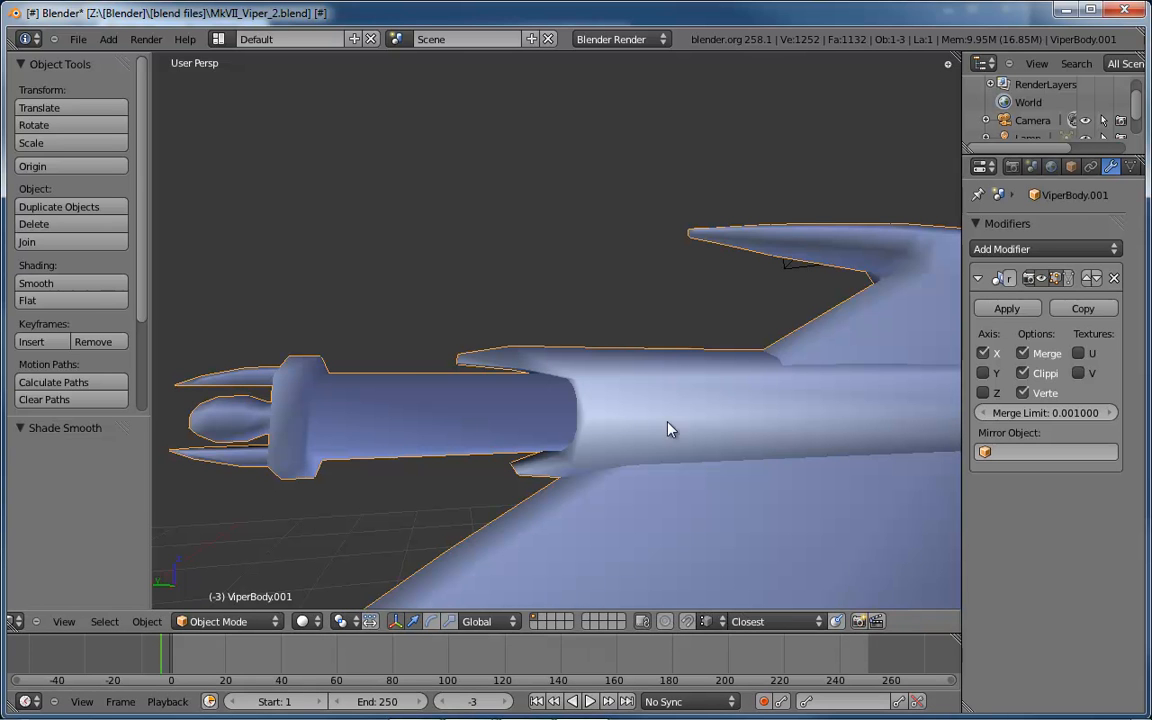
{"action": "middle_click_drag", "start_coordinate": [669, 429], "coordinate": [661, 411]}
- In the left wireframe view over the blueprint, cut an edge loop around the gun barrel just behind its front ribs
{"action": "key", "text": "ctrl+KP_3"}
{"action": "key", "text": "z"}
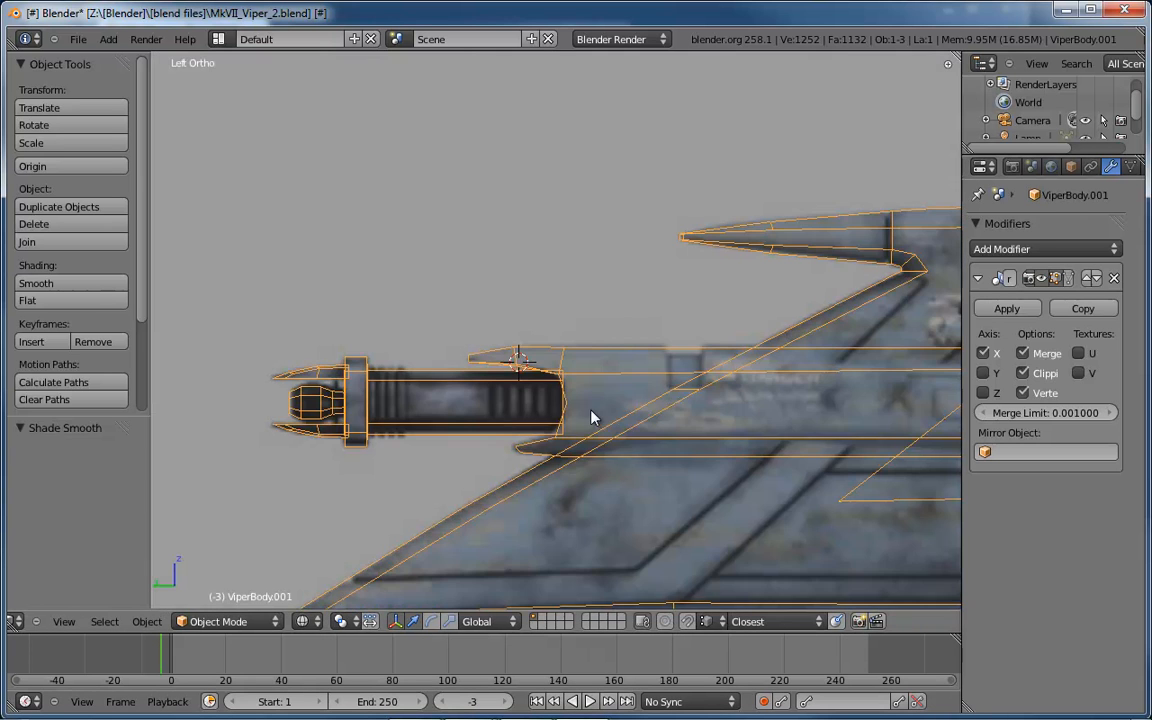
{"action": "middle_click_drag", "start_coordinate": [591, 416], "coordinate": [594, 391], "text": "shift"}
{"action": "scroll", "coordinate": [463, 394], "scroll_direction": "up", "scroll_amount": 2}
{"action": "scroll", "coordinate": [463, 394], "scroll_direction": "up", "scroll_amount": 1}
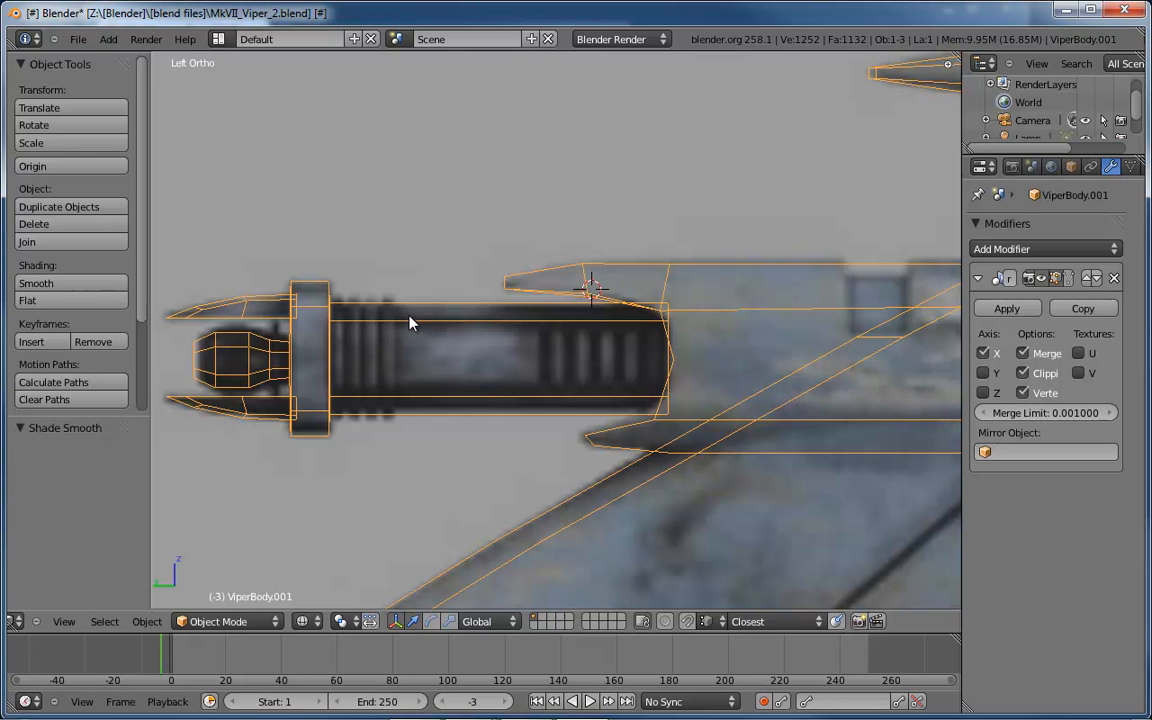
{"action": "key", "text": "Tab"}
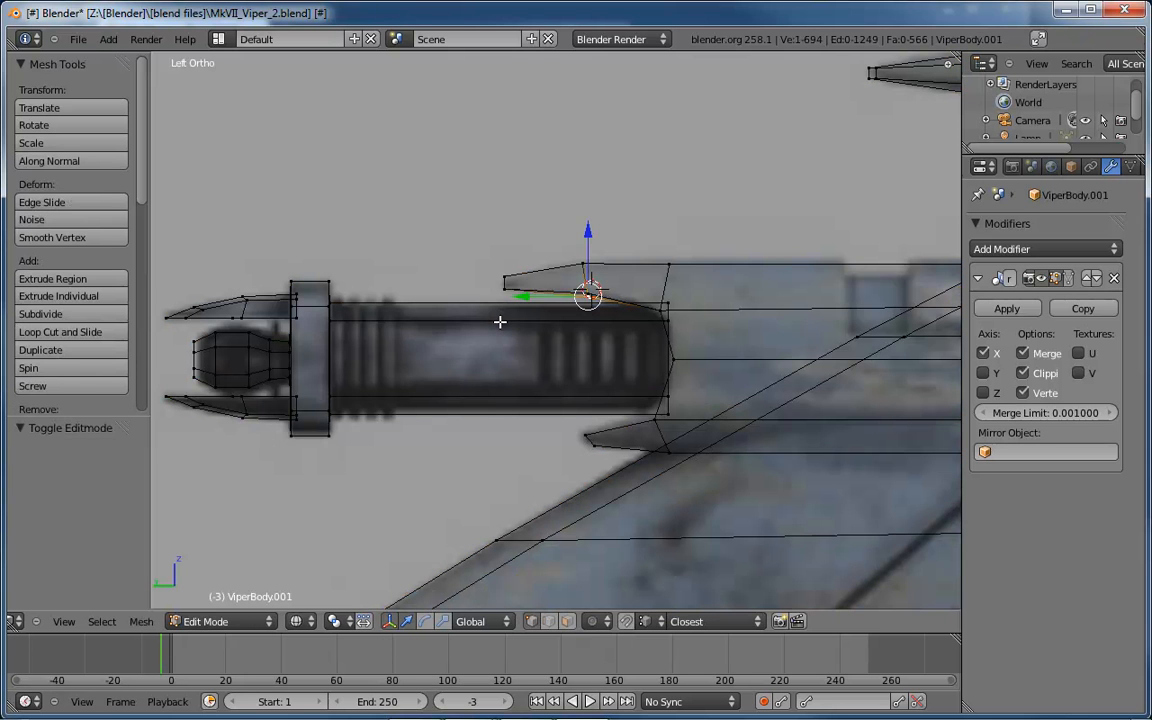
{"action": "key", "text": "ctrl+r"}
{"action": "left_click", "coordinate": [494, 321]}
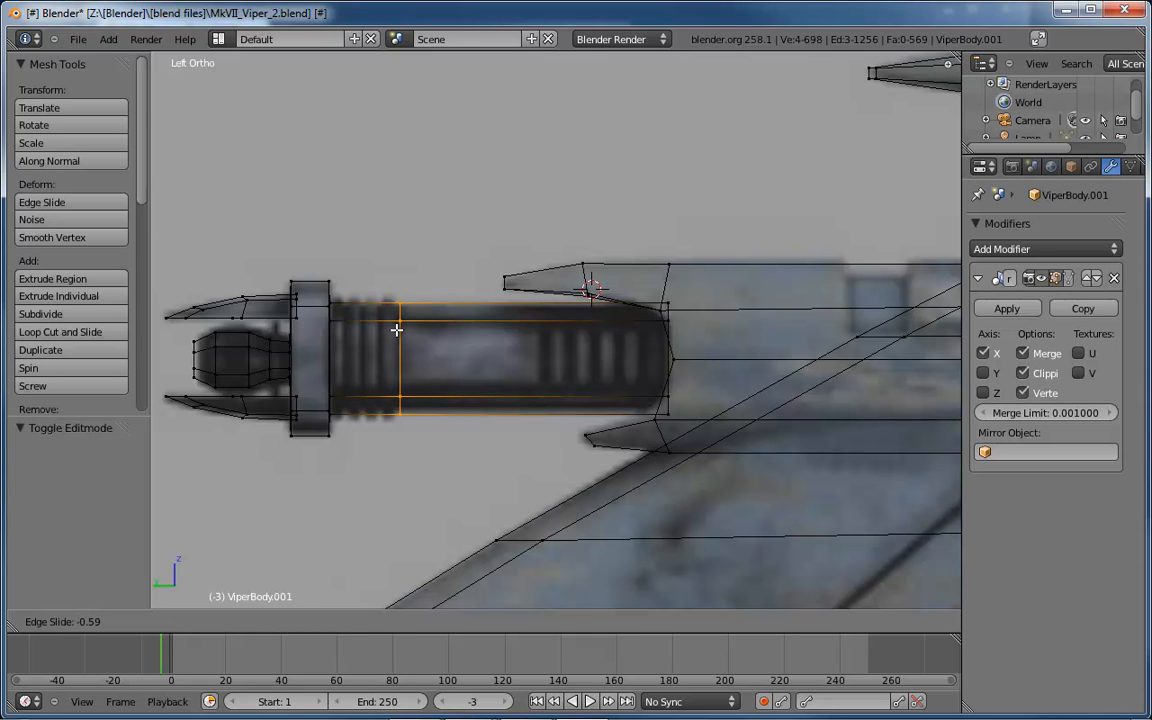
{"action": "left_click", "coordinate": [397, 330]}
- Cut a second edge loop around the gun barrel, slid close in front of the first one
{"action": "key", "text": "ctrl+r"}
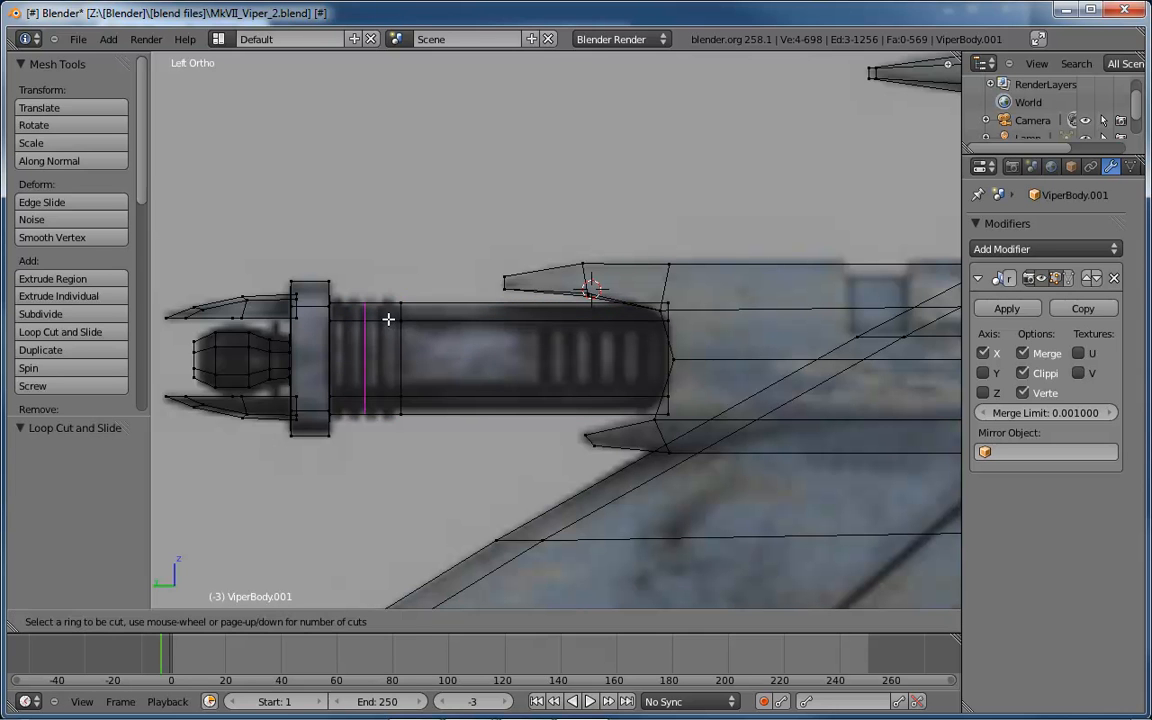
{"action": "left_click", "coordinate": [390, 318]}
{"action": "left_click", "coordinate": [418, 320]}
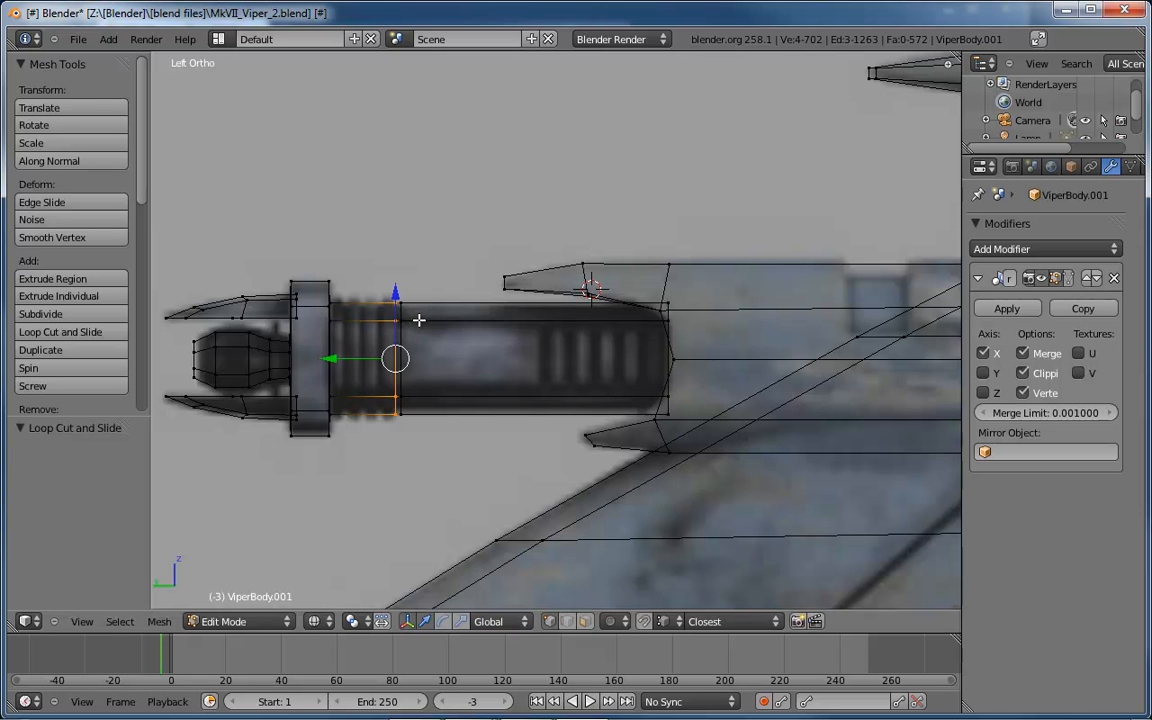
- In face select mode with solid shading, move the side face of the barrel's front section outward along X
{"action": "middle_click_drag", "start_coordinate": [503, 339], "coordinate": [478, 363]}
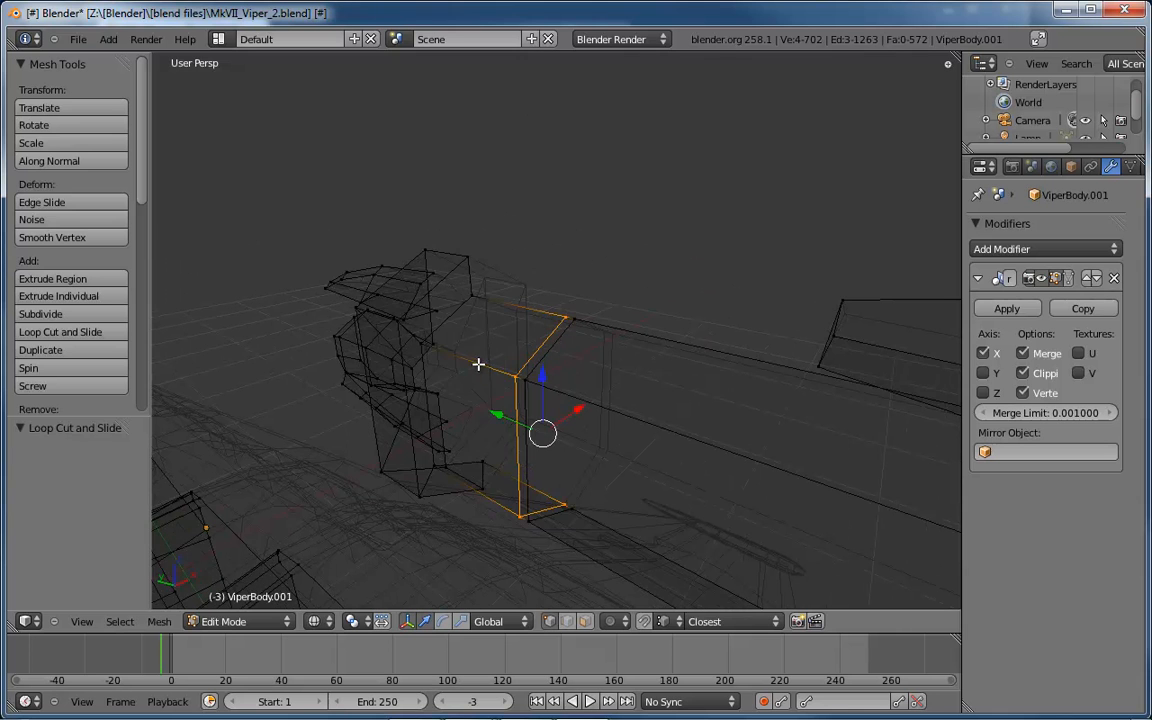
{"action": "key", "text": "ctrl+Tab"}
{"action": "left_click", "coordinate": [465, 407]}
{"action": "right_click", "coordinate": [470, 424]}
{"action": "key", "text": "z"}
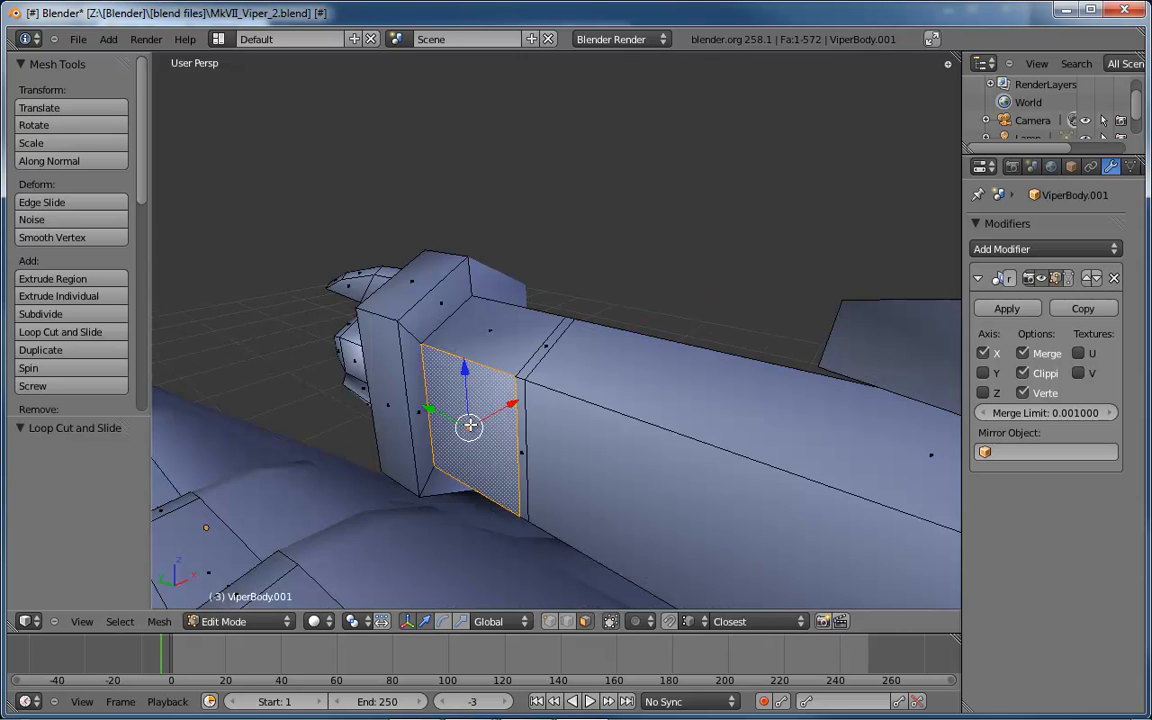
{"action": "middle_click_drag", "start_coordinate": [470, 424], "coordinate": [548, 386]}
{"action": "left_click_drag", "start_coordinate": [527, 380], "coordinate": [508, 318]}
- Raise the front barrel section's top face about 0.017 along Z and lower its bottom face about 0.021
{"action": "right_click", "coordinate": [498, 317]}
{"action": "left_click_drag", "start_coordinate": [498, 256], "coordinate": [499, 237]}
{"action": "middle_click_drag", "start_coordinate": [483, 433], "coordinate": [589, 347]}
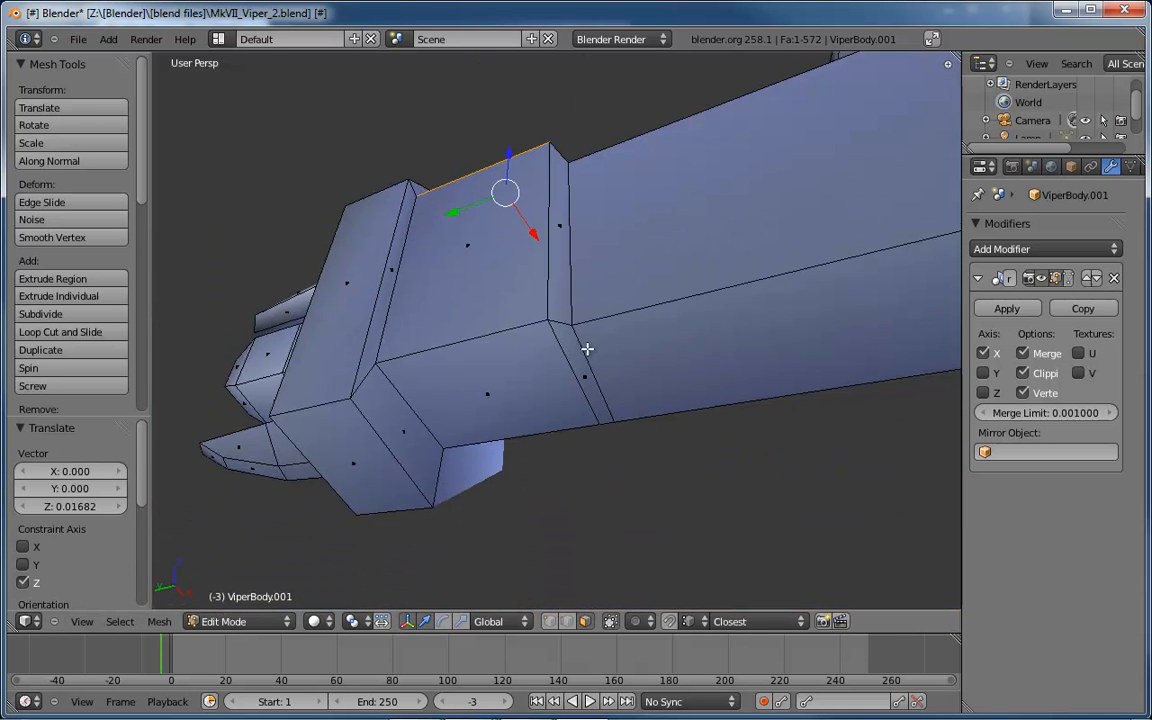
{"action": "left_click_drag", "start_coordinate": [494, 336], "coordinate": [484, 363]}
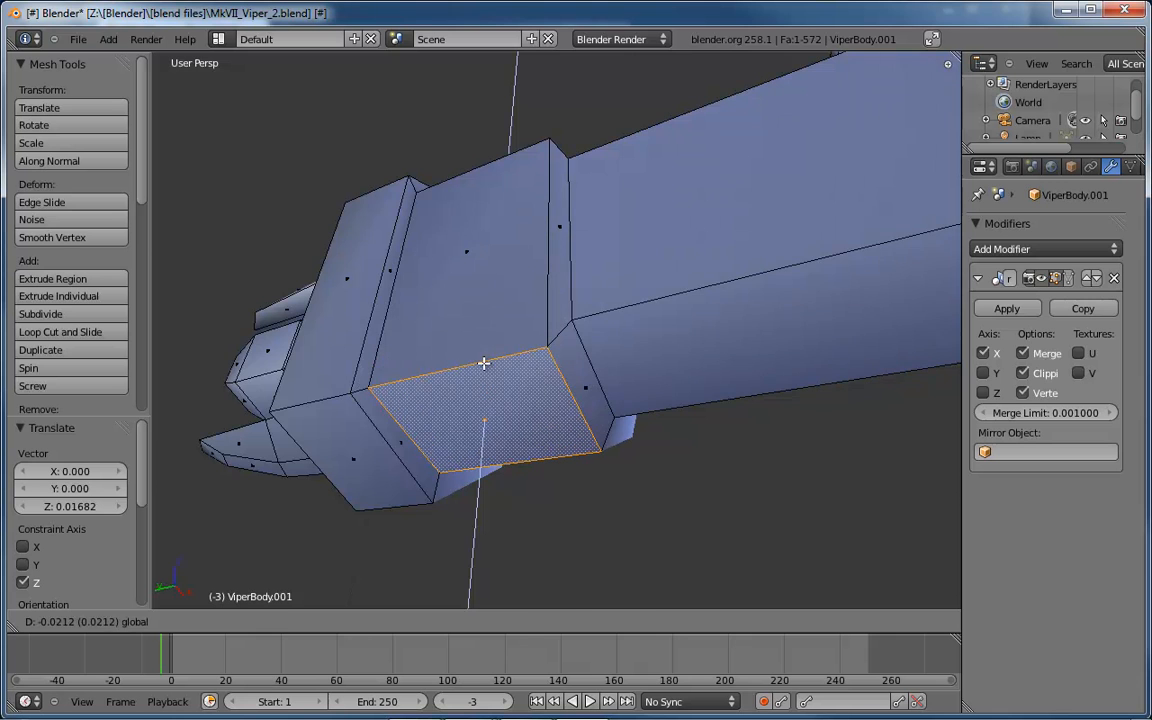
{"action": "middle_click_drag", "start_coordinate": [484, 363], "coordinate": [679, 393]}
{"action": "scroll", "coordinate": [679, 393], "scroll_direction": "down", "scroll_amount": 6}
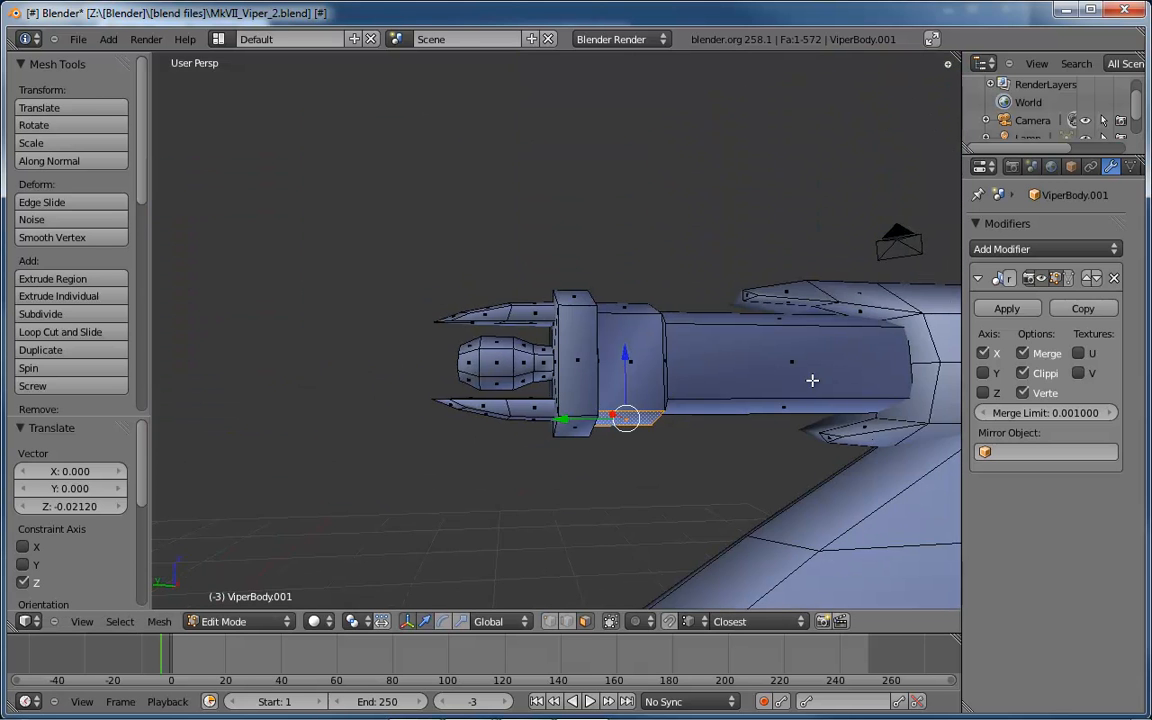
- Delete the end-cap face at the rear of the gun barrel, inside the housing opening
{"action": "middle_click_drag", "start_coordinate": [812, 380], "coordinate": [684, 407]}
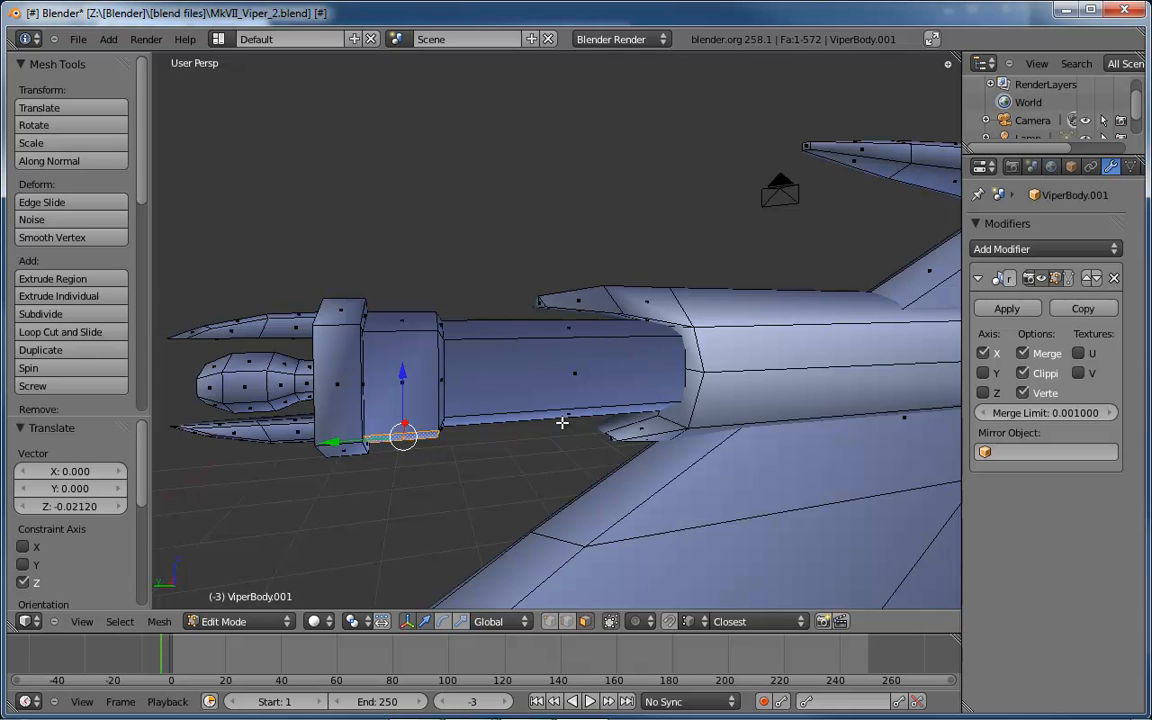
{"action": "key", "text": "ctrl+KP_3"}
{"action": "key", "text": "alt+z"}
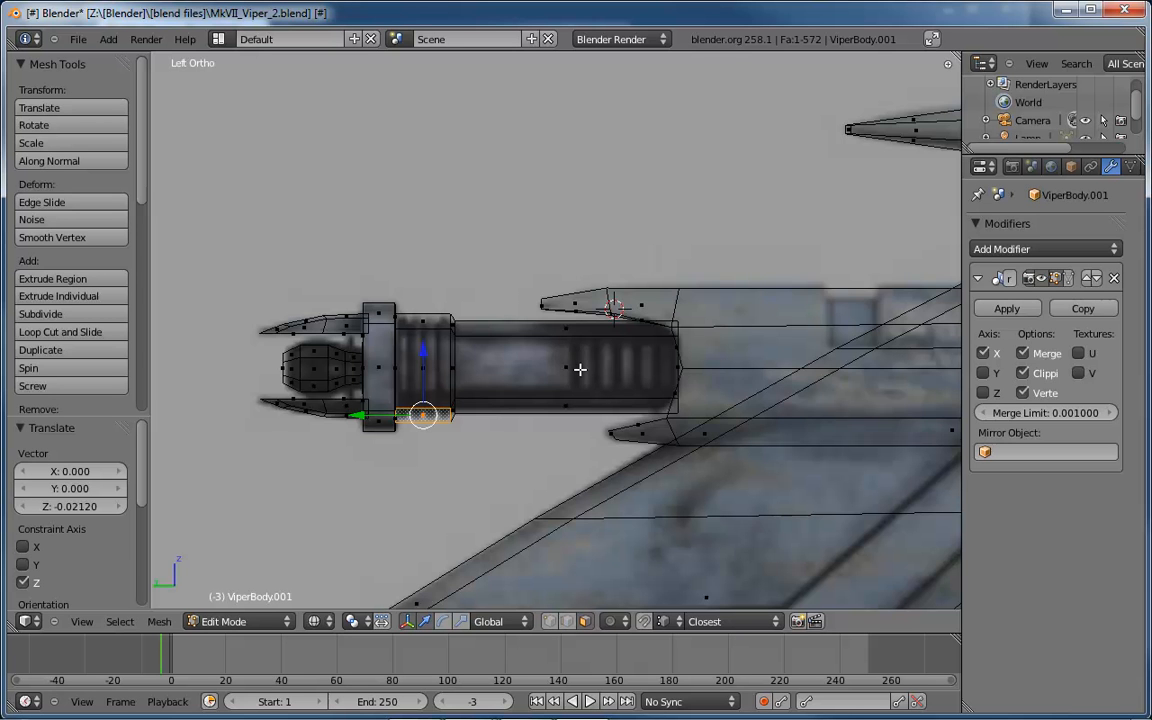
{"action": "middle_click_drag", "start_coordinate": [580, 369], "coordinate": [699, 400]}
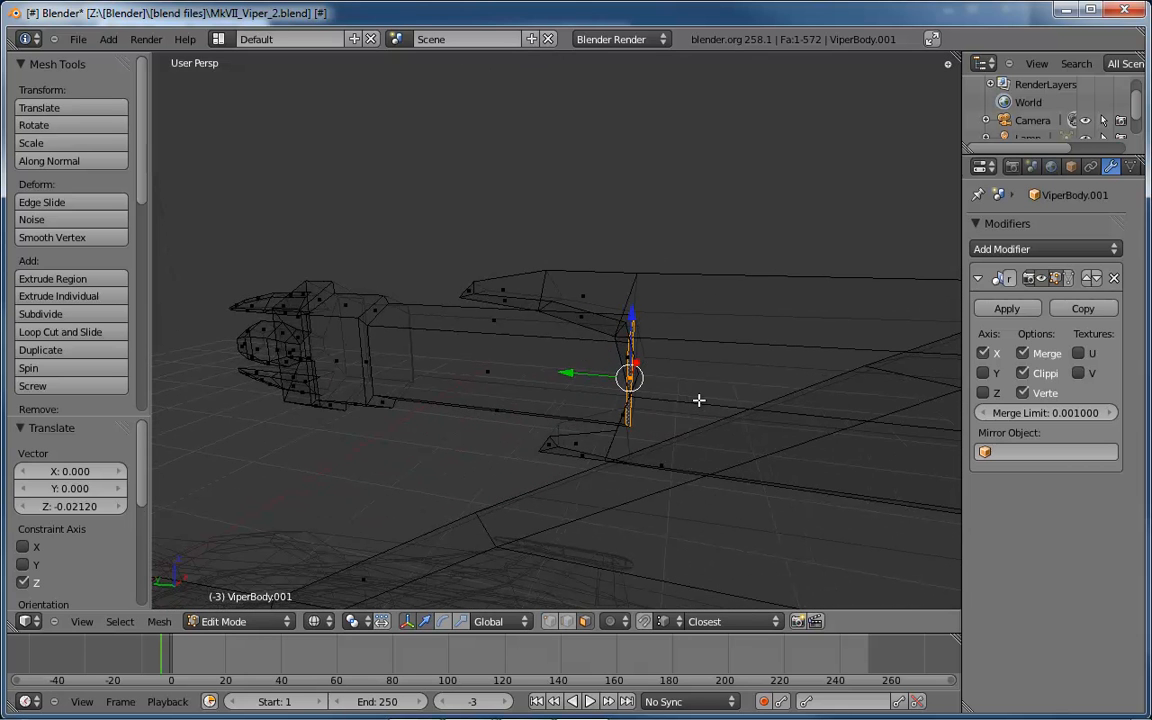
{"action": "key", "text": "x"}
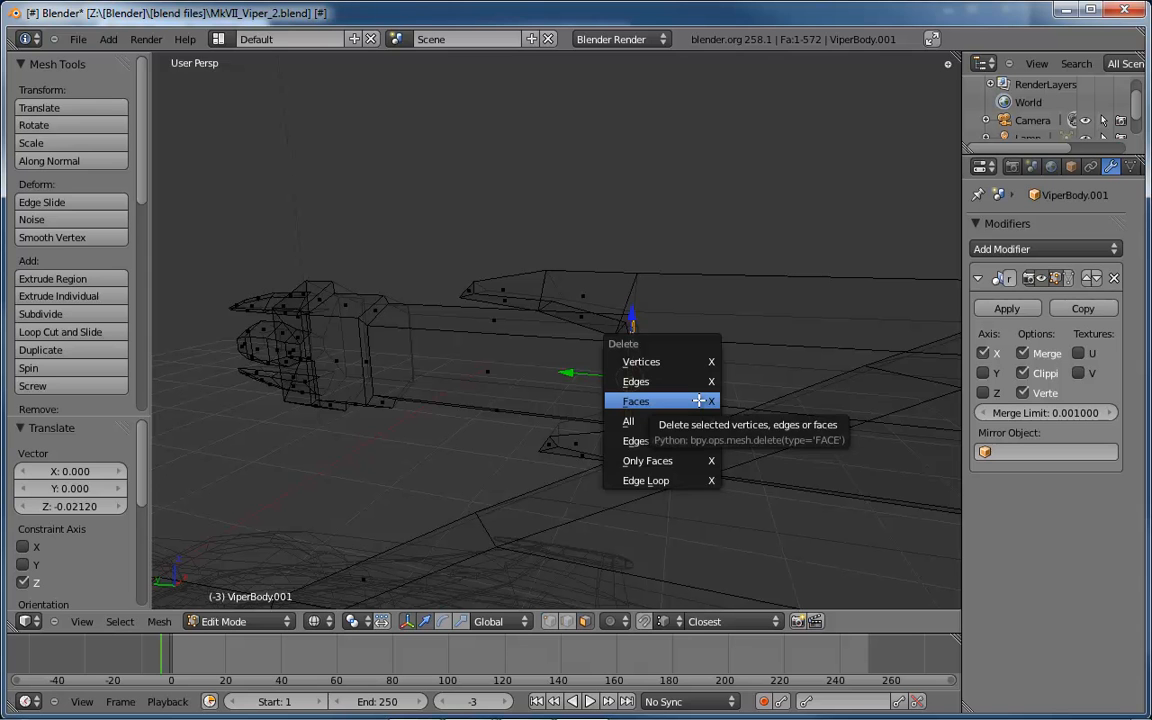
{"action": "left_click", "coordinate": [699, 400]}
- In edge select mode, select the barrel's open rear edge loop and move it about -0.061 along Y, deeper into the housing
{"action": "middle_click_drag", "start_coordinate": [699, 400], "coordinate": [554, 361]}
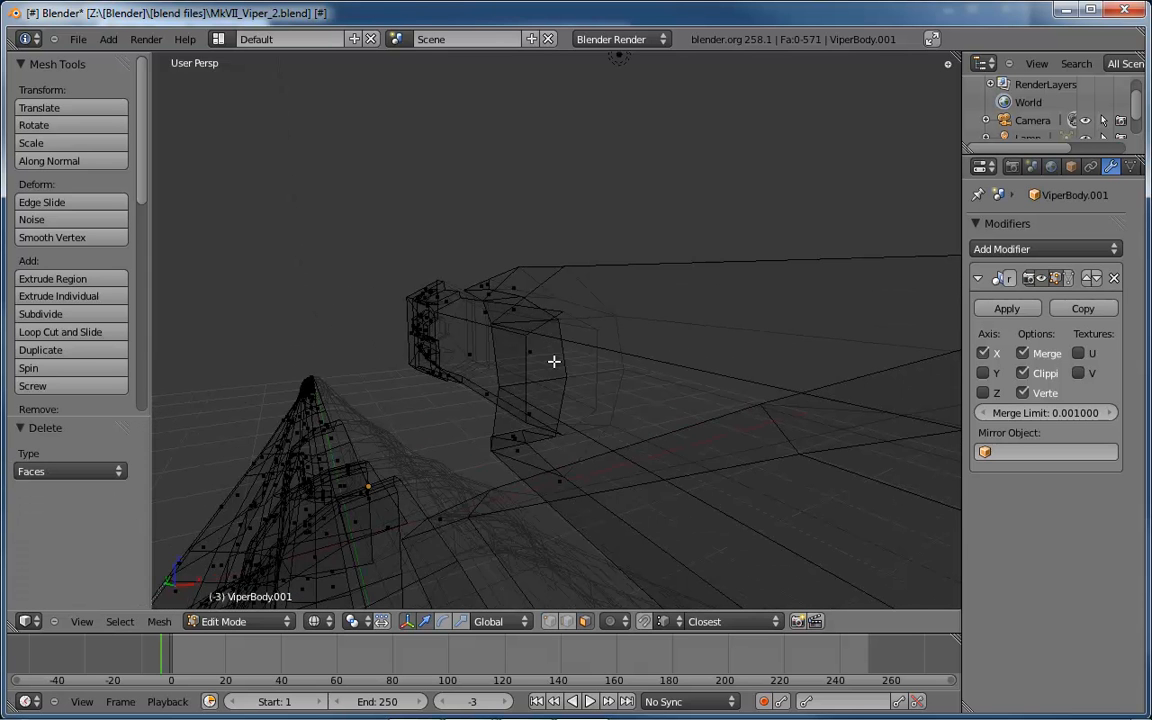
{"action": "key", "text": "ctrl+Tab"}
{"action": "left_click", "coordinate": [538, 308]}
{"action": "right_click", "coordinate": [530, 368], "text": "alt"}
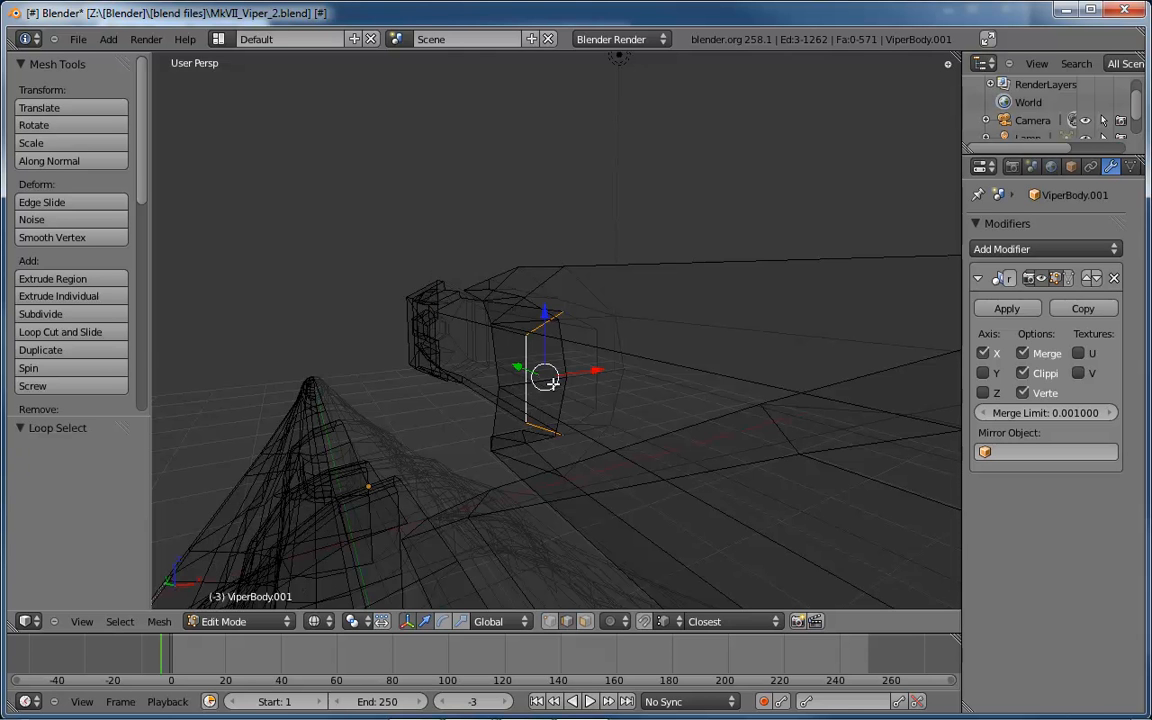
{"action": "middle_click_drag", "start_coordinate": [545, 378], "coordinate": [620, 402]}
{"action": "key", "text": "g"}
{"action": "key", "text": "y"}
{"action": "left_click", "coordinate": [599, 378]}
{"action": "scroll", "coordinate": [578, 465], "scroll_direction": "up", "scroll_amount": 3}
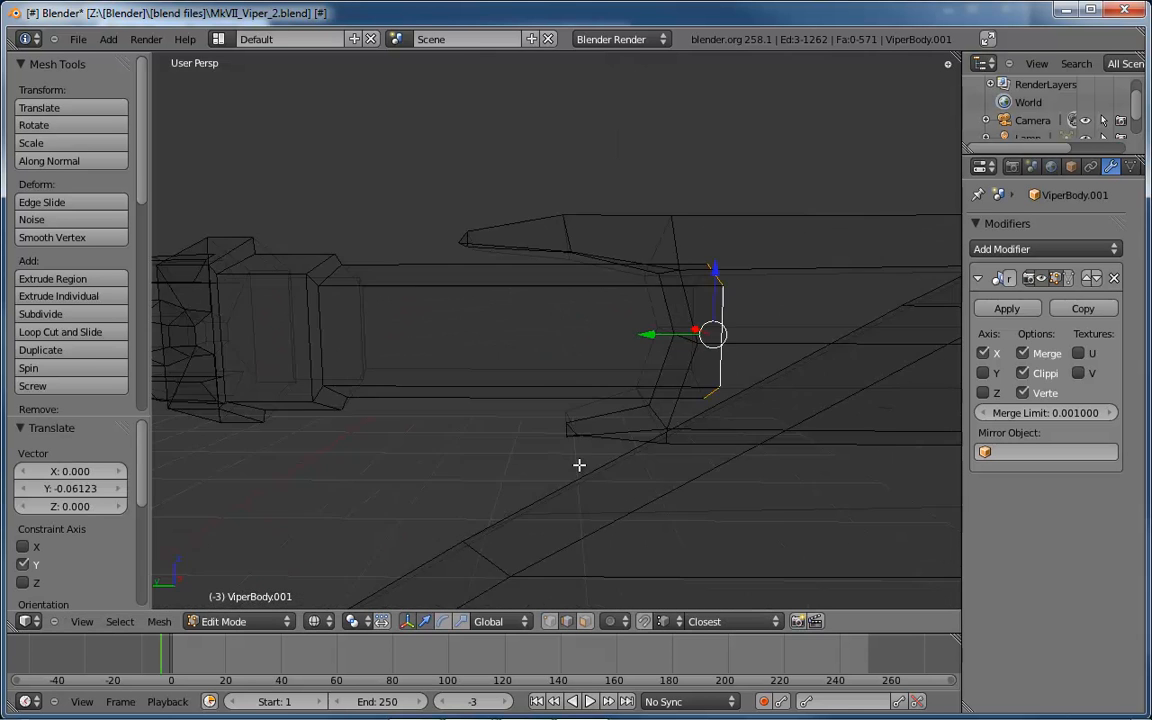
- Switch to Windows Photo Viewer and examine the tail-fin gun up close in viper-mk-vii-11.jpg, and return to Blender
{"action": "middle_click_drag", "start_coordinate": [578, 465], "coordinate": [624, 493]}
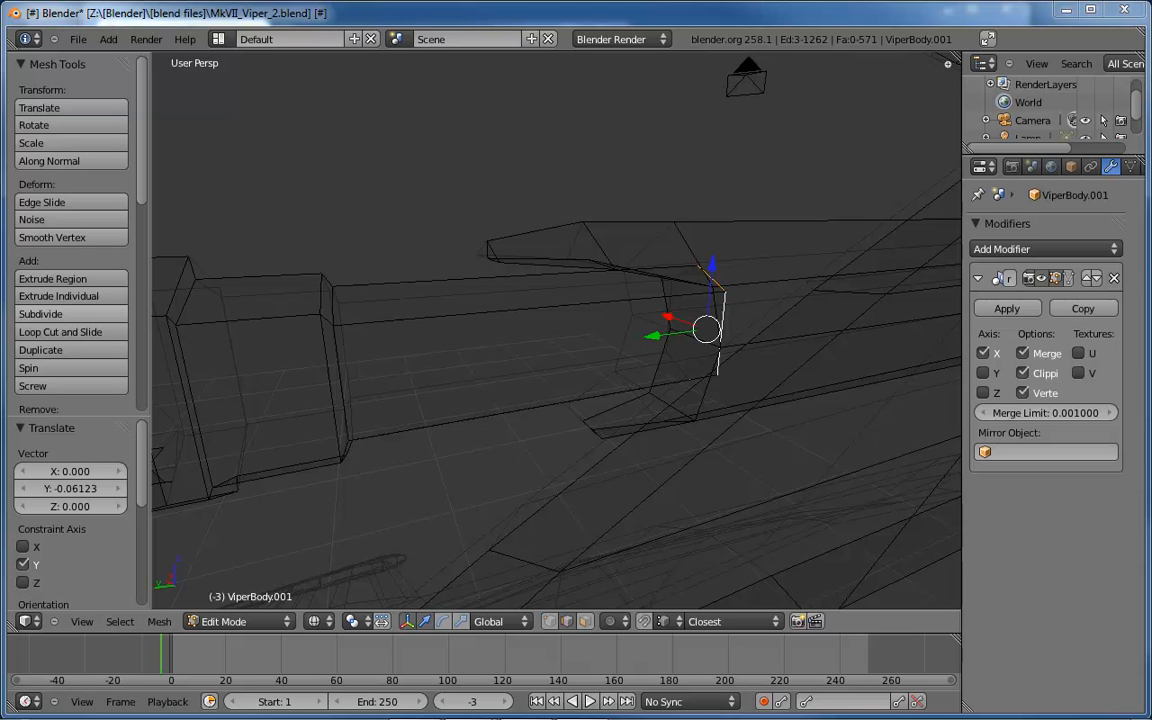
{"action": "left_click_drag", "start_coordinate": [0, 120], "coordinate": [493, 139]}
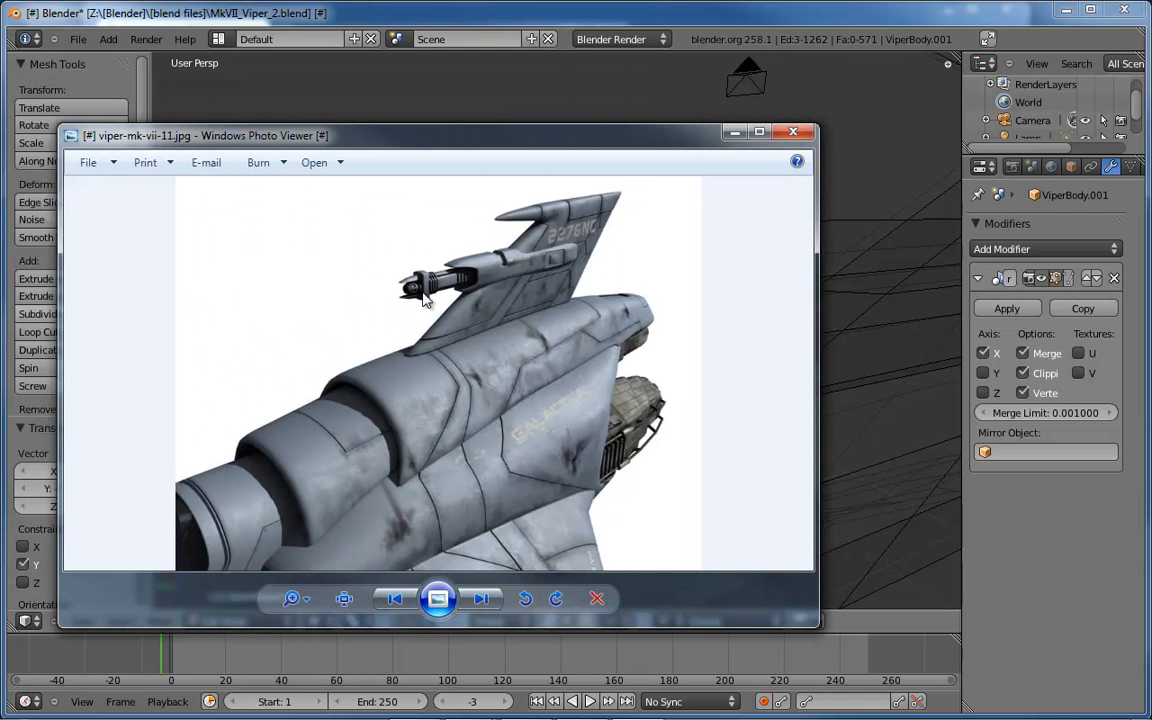
{"action": "scroll", "coordinate": [442, 283], "scroll_direction": "up", "scroll_amount": 3}
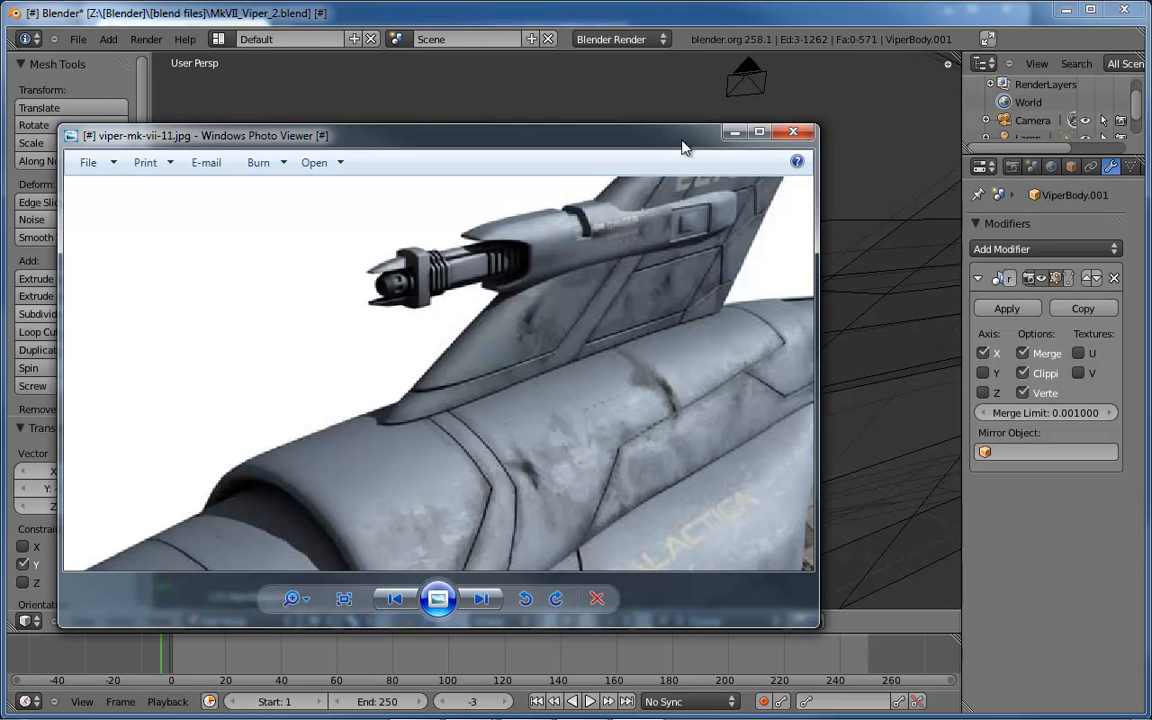
{"action": "key", "text": "alt+Tab"}
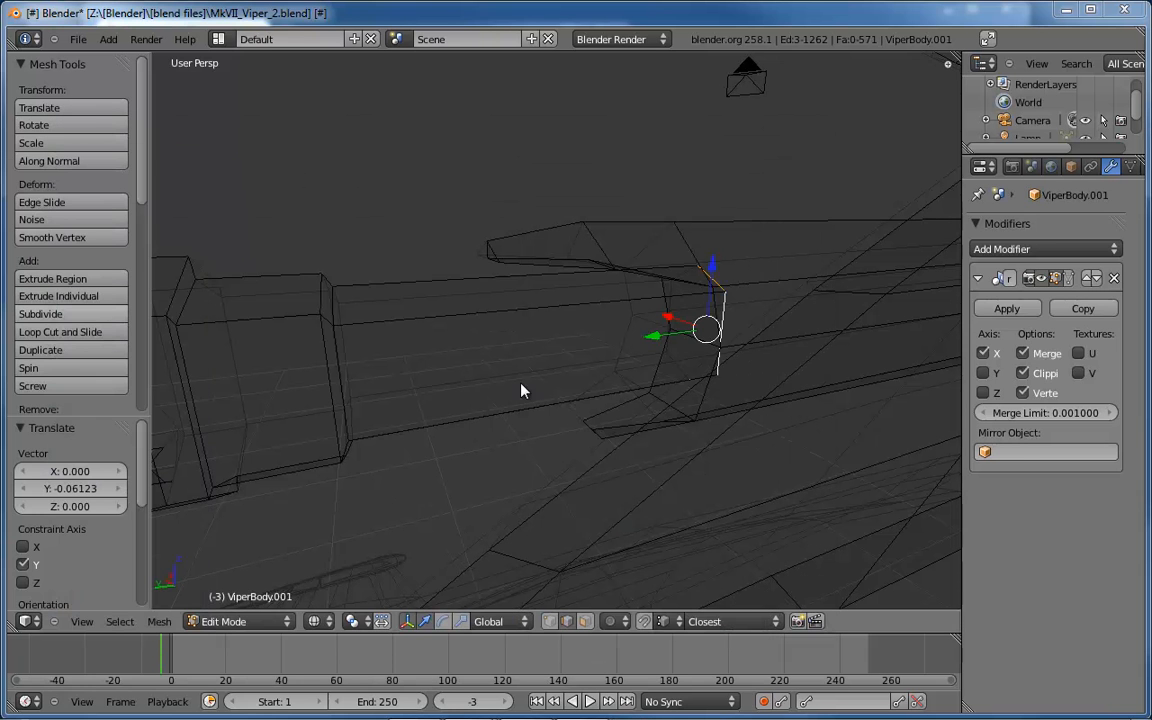
- Compare the gun housing's rear end with the left-view blueprint, alternating between solid and textured shading
{"action": "middle_click_drag", "start_coordinate": [521, 390], "coordinate": [460, 330]}
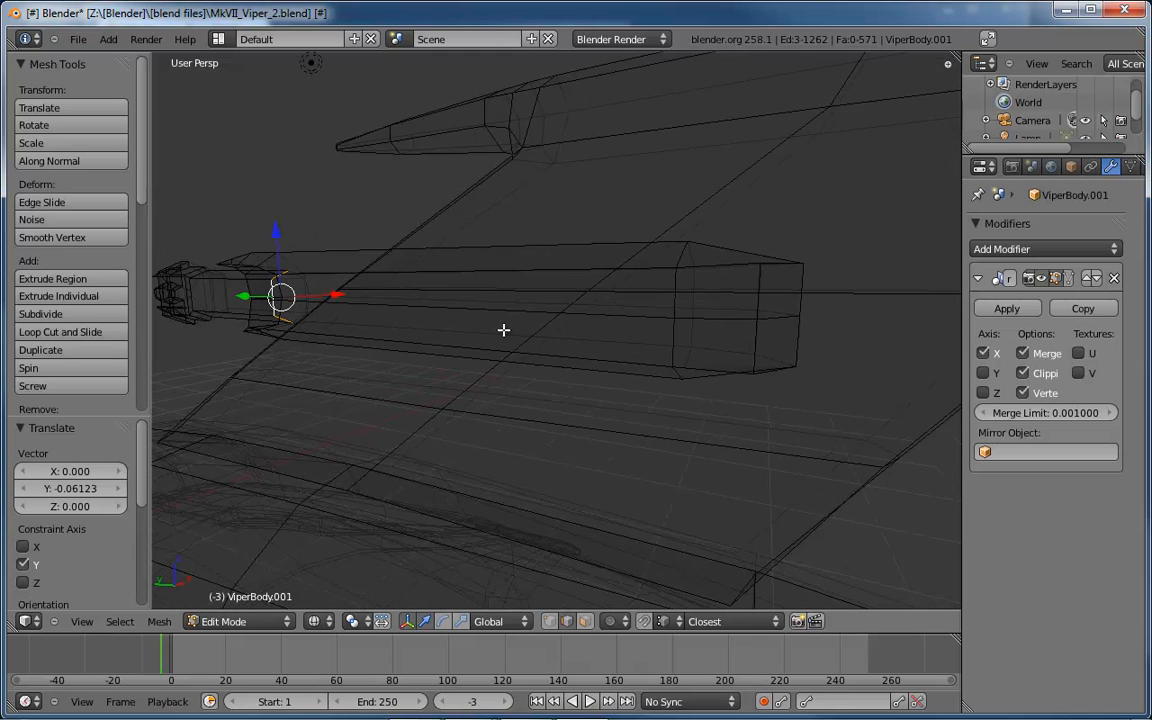
{"action": "key", "text": "ctrl+KP_3"}
{"action": "key", "text": "alt+z"}
{"action": "key", "text": "alt+z"}
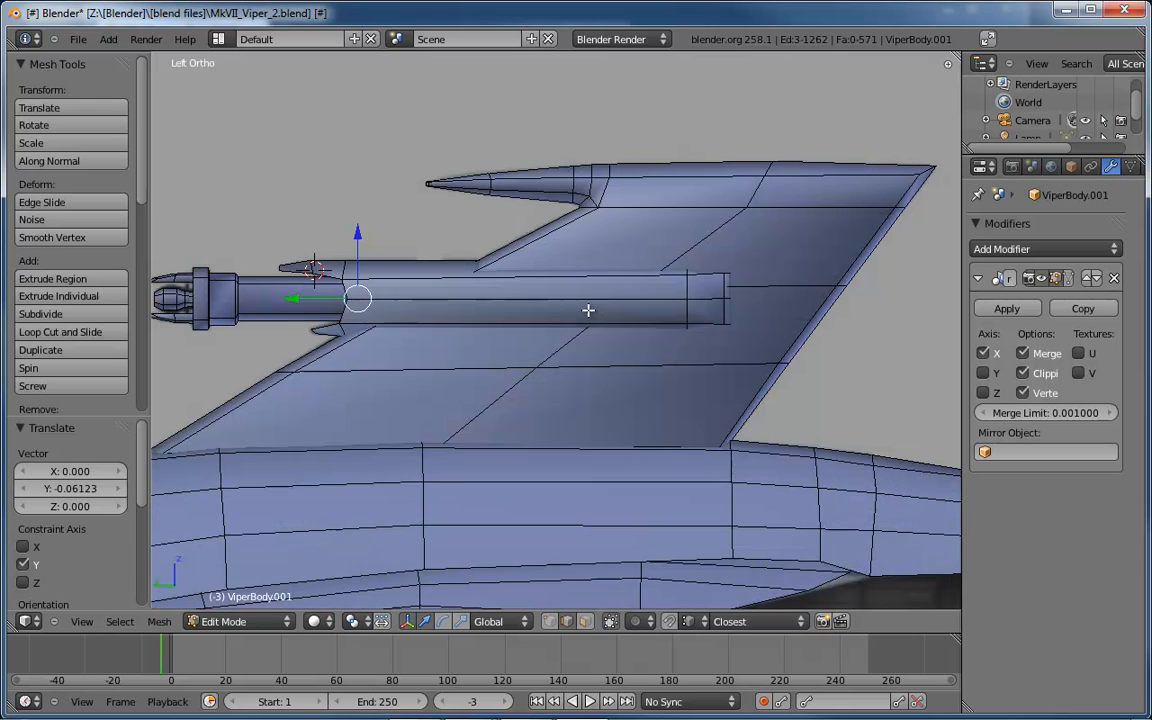
{"action": "key", "text": "alt+z"}
{"action": "key", "text": "alt+z"}
{"action": "key", "text": "alt+z"}
{"action": "key", "text": "alt+z"}
{"action": "key", "text": "alt+z"}
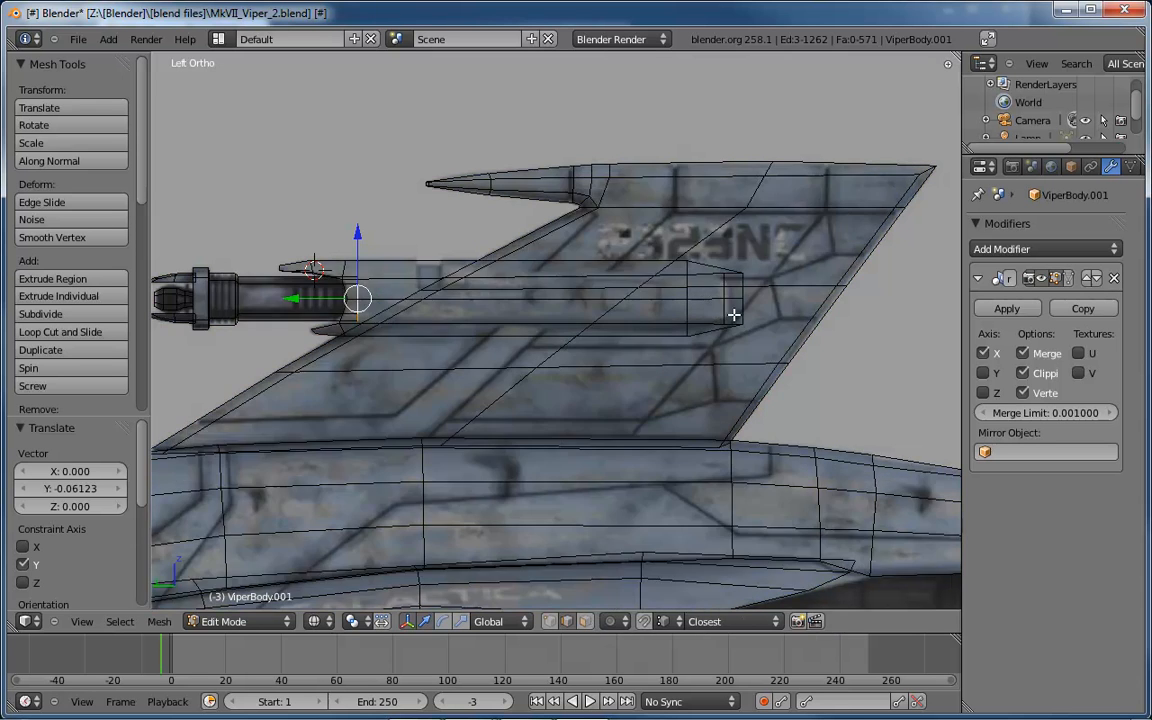
- In face select mode, select the two end faces at the rear of the gun housing and scale them to 0.82 along Z
{"action": "key", "text": "z"}
{"action": "middle_click_drag", "start_coordinate": [740, 290], "coordinate": [670, 326]}
{"action": "key", "text": "ctrl+Tab"}
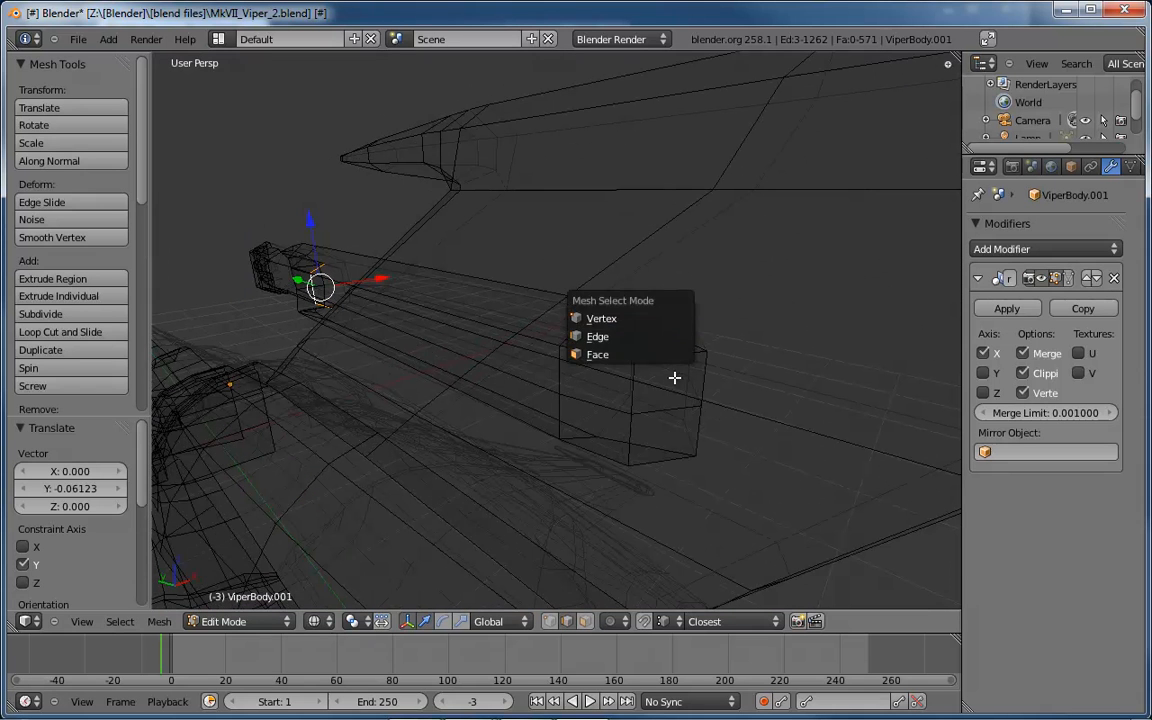
{"action": "left_click", "coordinate": [674, 378]}
{"action": "right_click", "coordinate": [666, 428]}
{"action": "middle_click_drag", "start_coordinate": [710, 399], "coordinate": [731, 388]}
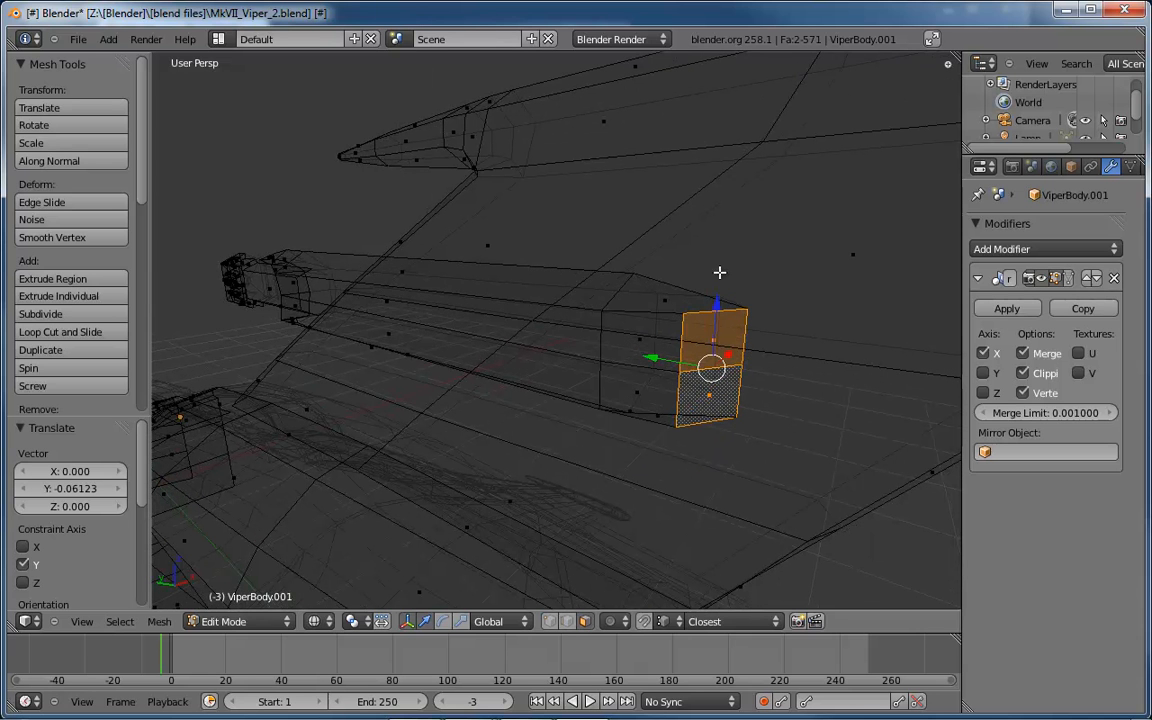
{"action": "key", "text": "s"}
{"action": "key", "text": "z"}
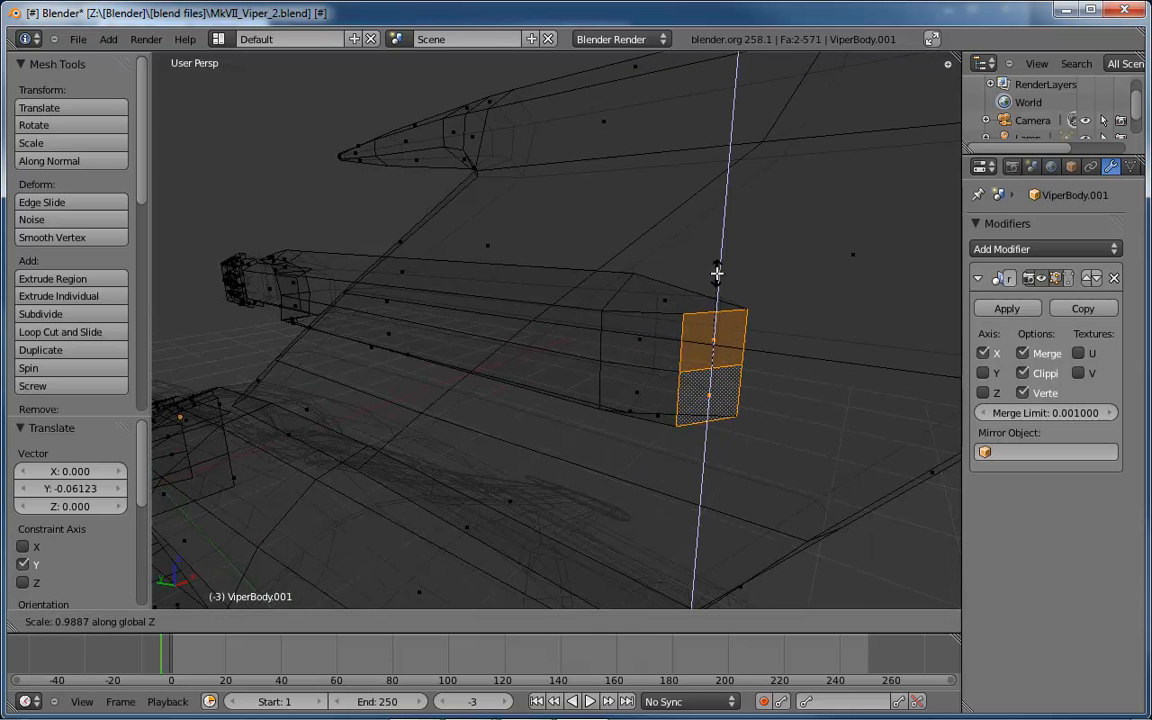
{"action": "left_click", "coordinate": [712, 288]}
{"action": "middle_click_drag", "start_coordinate": [712, 288], "coordinate": [801, 290]}
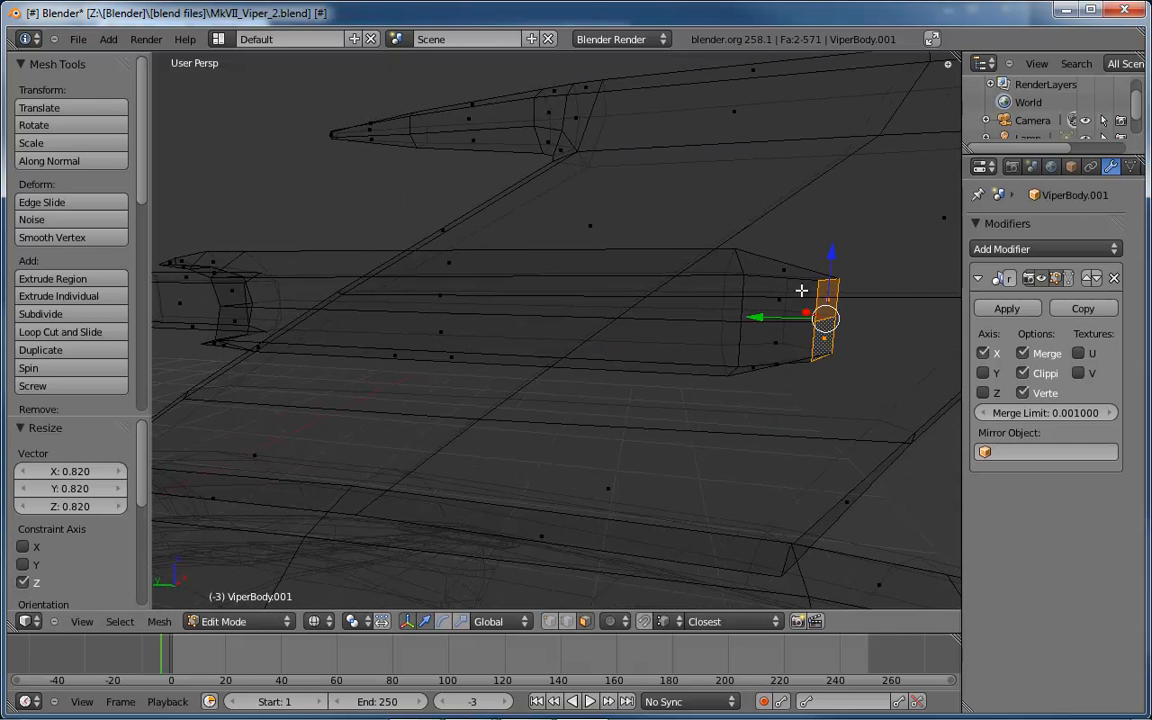
- Check the housing's tapered rear end against the left-view blueprint, and inspect the gun and tail fin from several angles in solid shading
{"action": "key", "text": "ctrl+KP_3"}
{"action": "key", "text": "alt+z"}
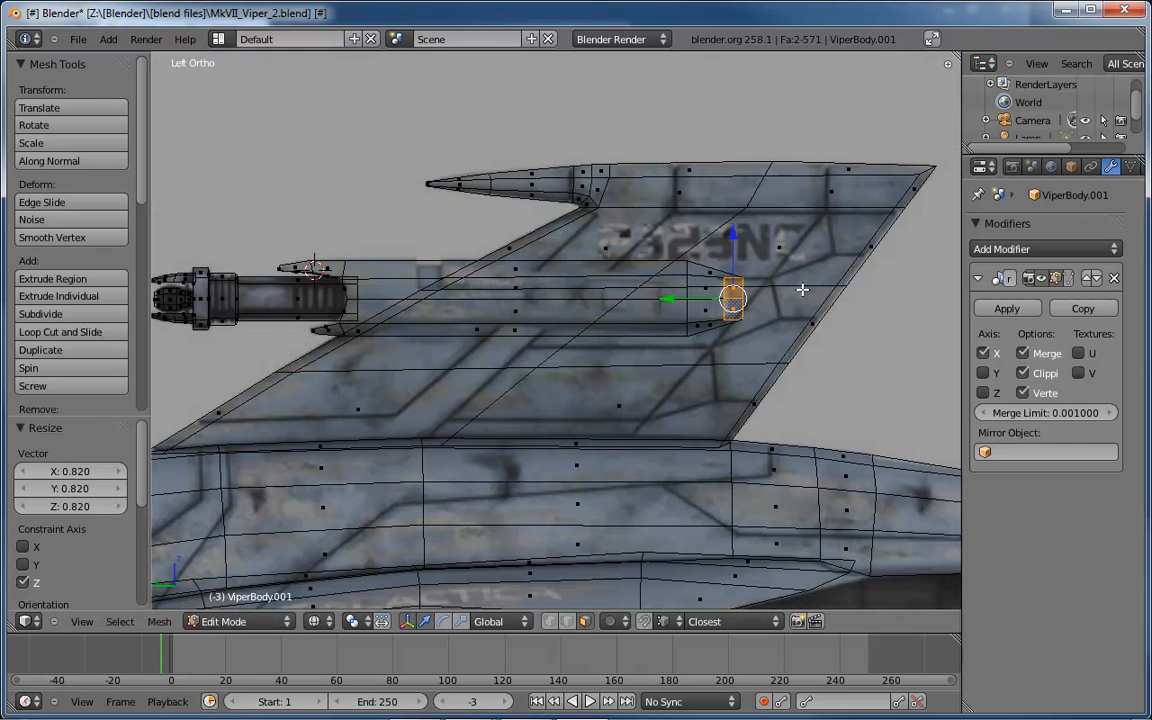
{"action": "key", "text": "alt+z"}
{"action": "key", "text": "alt+z"}
{"action": "key", "text": "alt+z"}
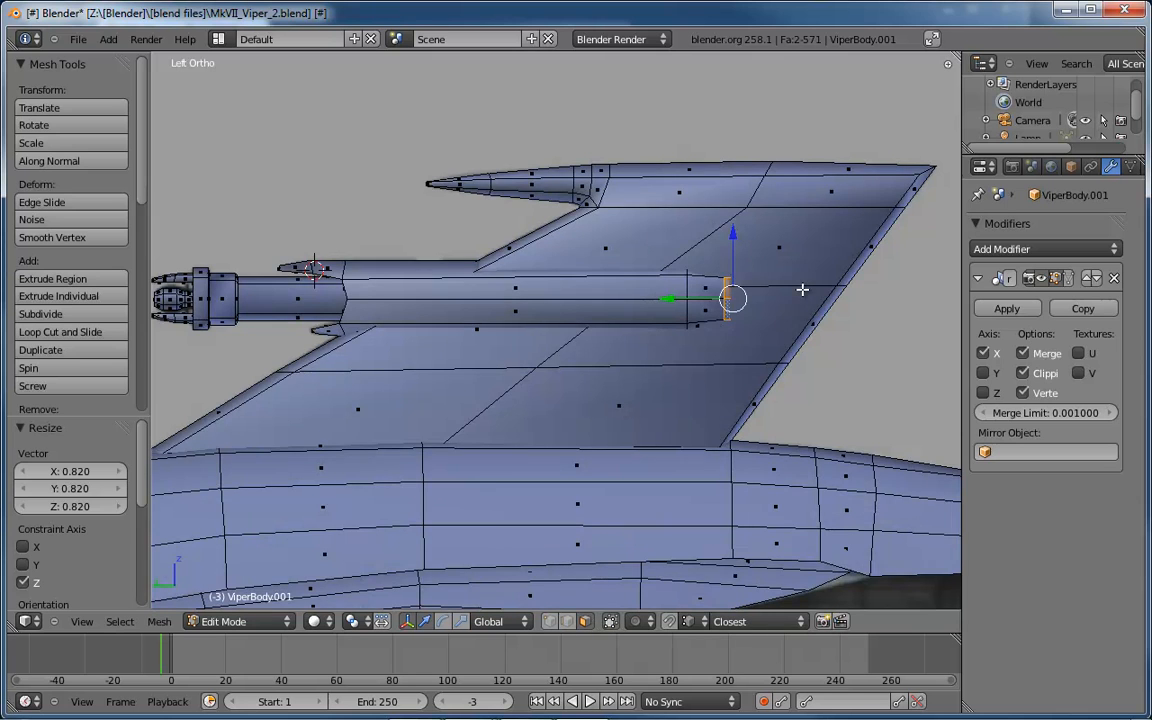
{"action": "key", "text": "alt+z"}
{"action": "key", "text": "z"}
{"action": "mouse_move", "coordinate": [797, 290]}
{"action": "middle_mouse_down"}
{"action": "mouse_move", "coordinate": [650, 360]}
{"action": "mouse_move", "coordinate": [543, 364]}
{"action": "mouse_move", "coordinate": [689, 357]}
{"action": "mouse_move", "coordinate": [753, 339]}
{"action": "mouse_move", "coordinate": [517, 447]}
{"action": "mouse_move", "coordinate": [648, 363]}
{"action": "mouse_move", "coordinate": [553, 342]}
{"action": "mouse_move", "coordinate": [618, 321]}
{"action": "mouse_move", "coordinate": [589, 291]}
{"action": "mouse_move", "coordinate": [597, 285]}
{"action": "mouse_move", "coordinate": [581, 291]}
{"action": "middle_mouse_up"}
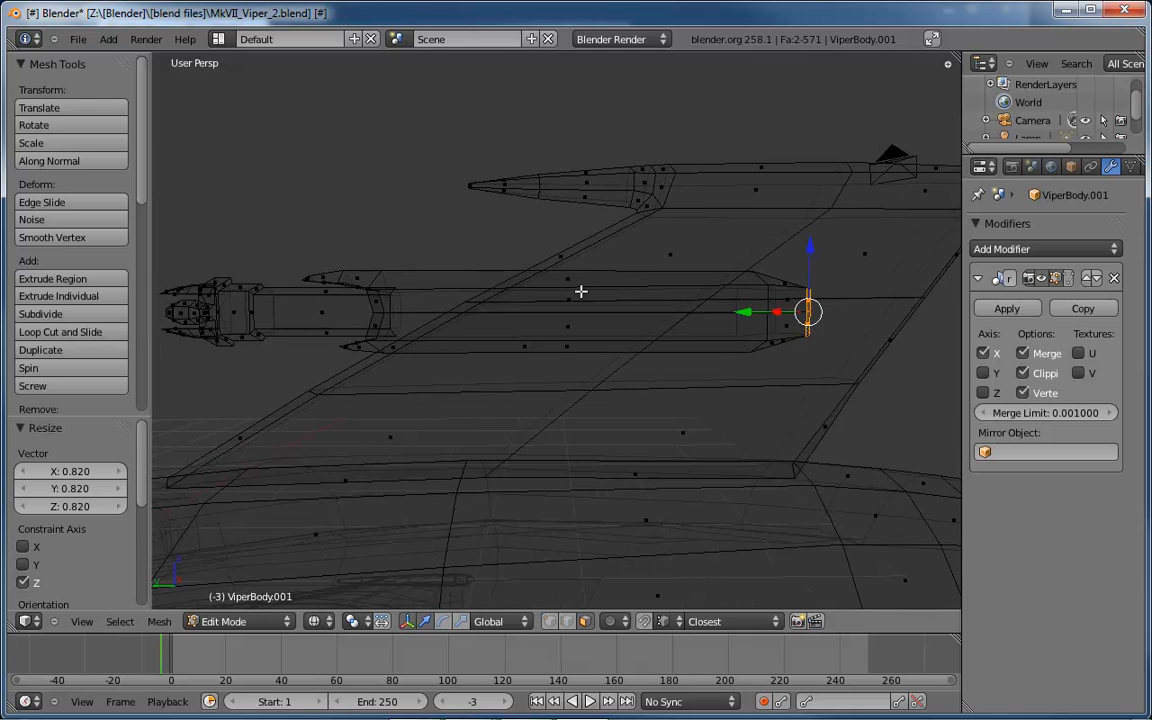
{"action": "key", "text": "ctrl+KP_3"}
{"action": "key", "text": "alt+z"}
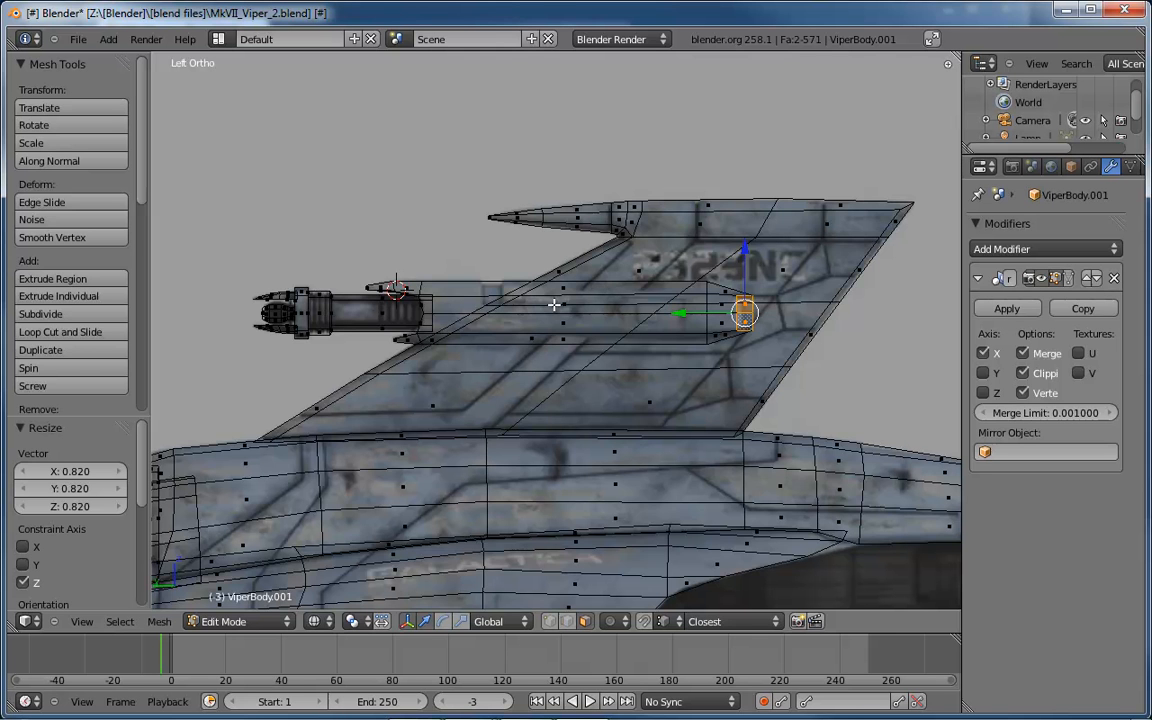
{"action": "mouse_move", "coordinate": [578, 290]}
{"action": "middle_mouse_down"}
{"action": "mouse_move", "coordinate": [679, 319]}
{"action": "mouse_move", "coordinate": [739, 365]}
{"action": "mouse_move", "coordinate": [513, 318]}
{"action": "mouse_move", "coordinate": [735, 303]}
{"action": "mouse_move", "coordinate": [640, 296]}
{"action": "mouse_move", "coordinate": [640, 277]}
{"action": "middle_mouse_up"}
{"action": "key", "text": "z"}
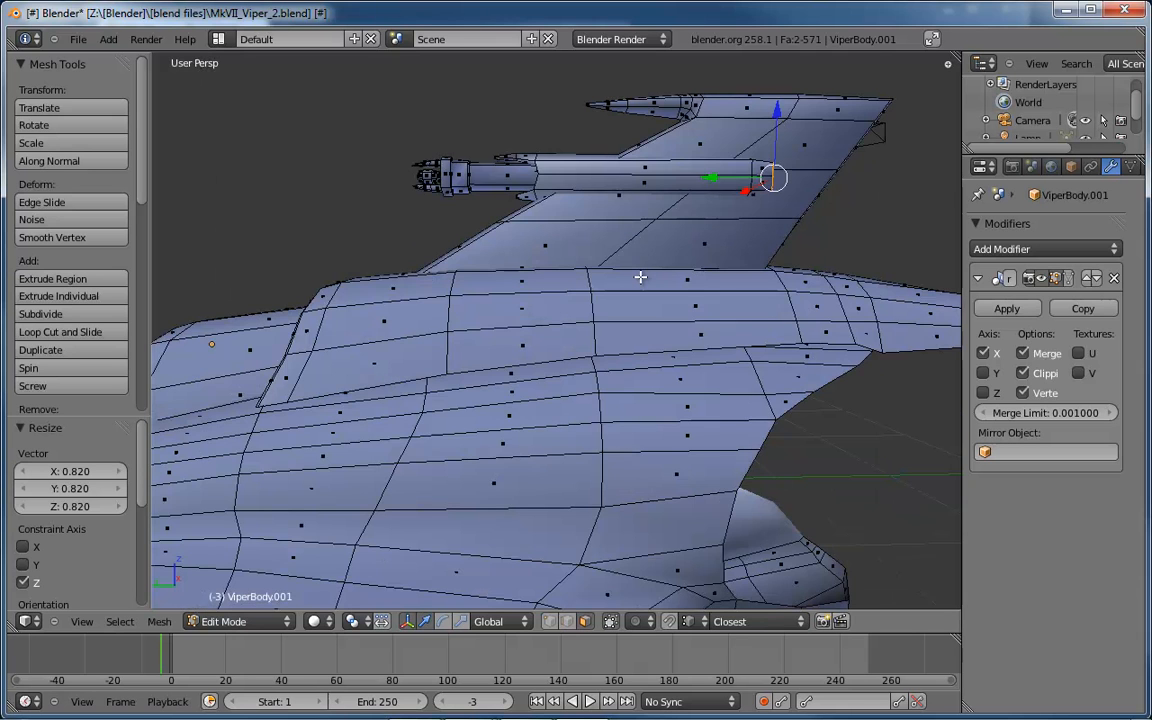
{"action": "middle_click_drag", "start_coordinate": [722, 279], "coordinate": [689, 283]}
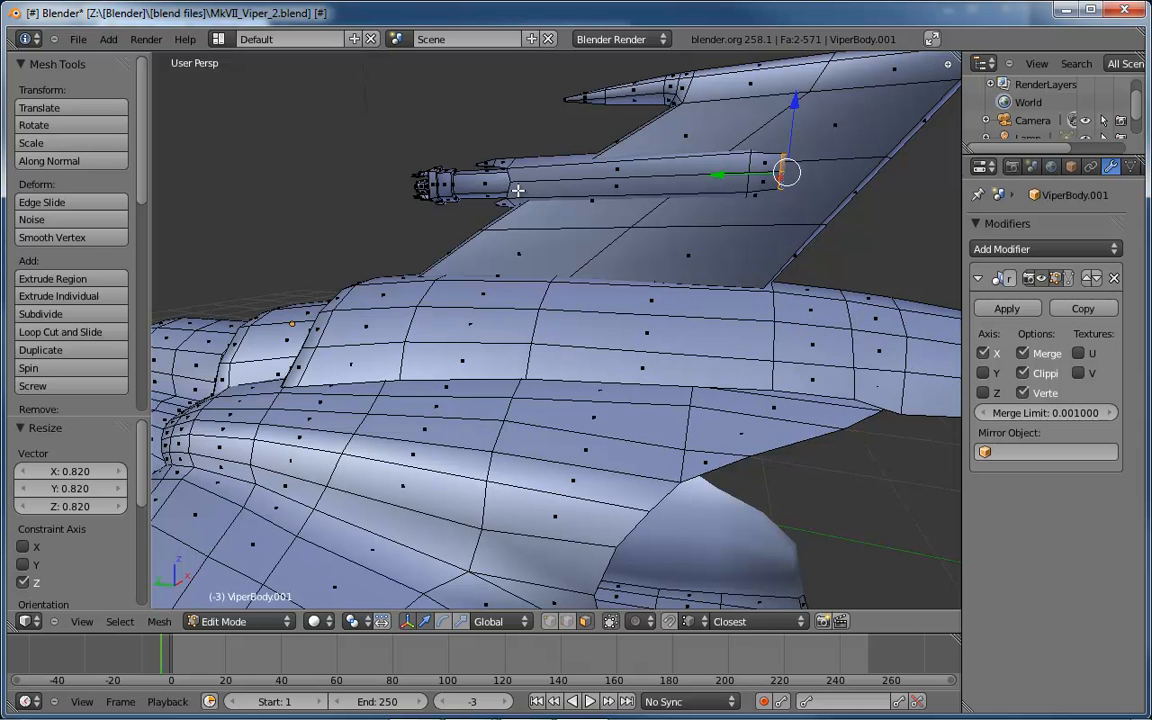
{"action": "middle_click_drag", "start_coordinate": [518, 190], "coordinate": [680, 210]}
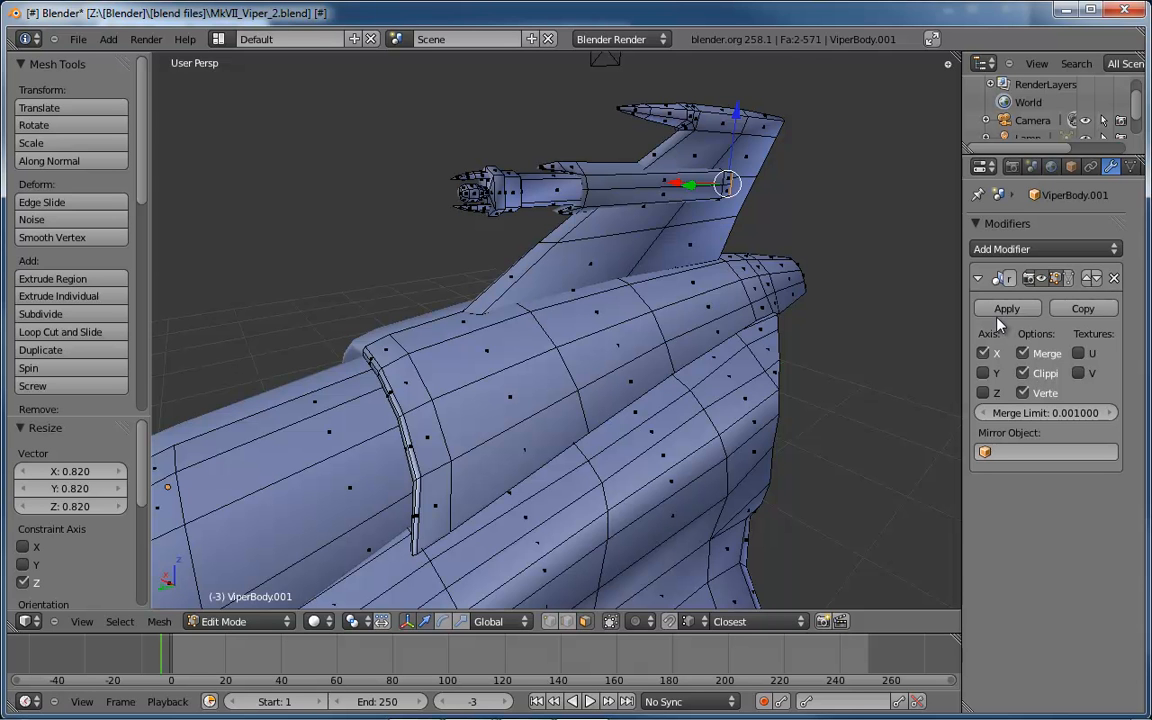
{"action": "middle_click_drag", "start_coordinate": [742, 277], "coordinate": [652, 277]}
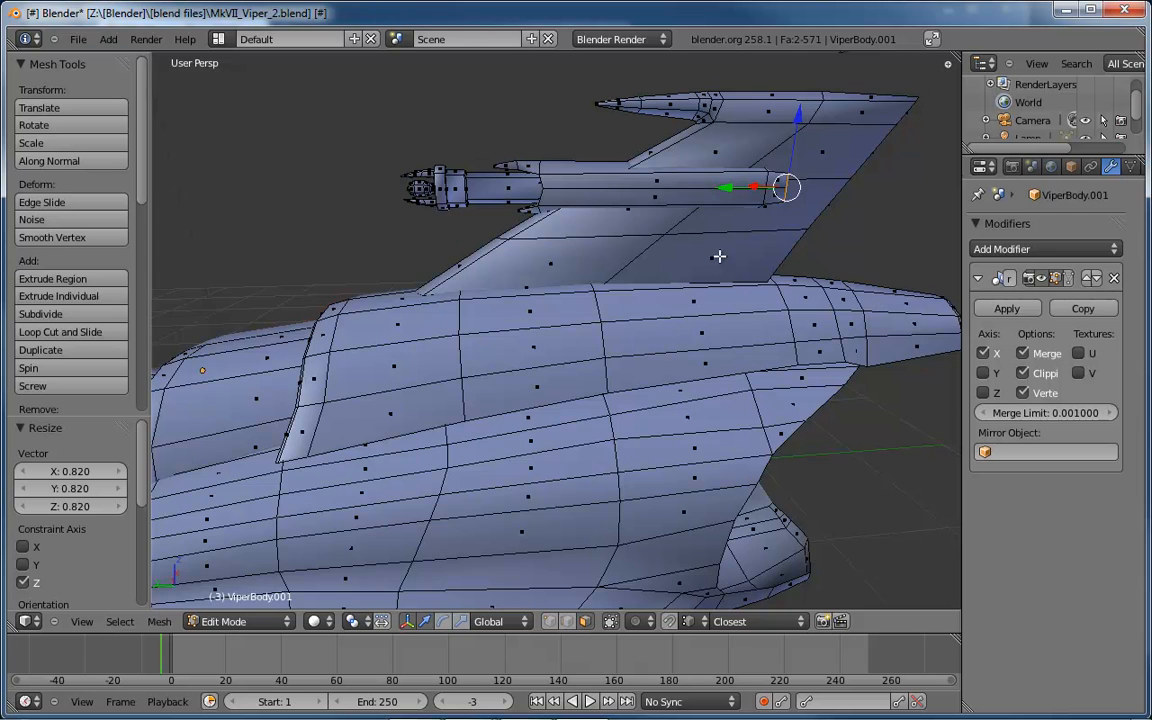
{"action": "middle_click_drag", "start_coordinate": [718, 257], "coordinate": [682, 251]}
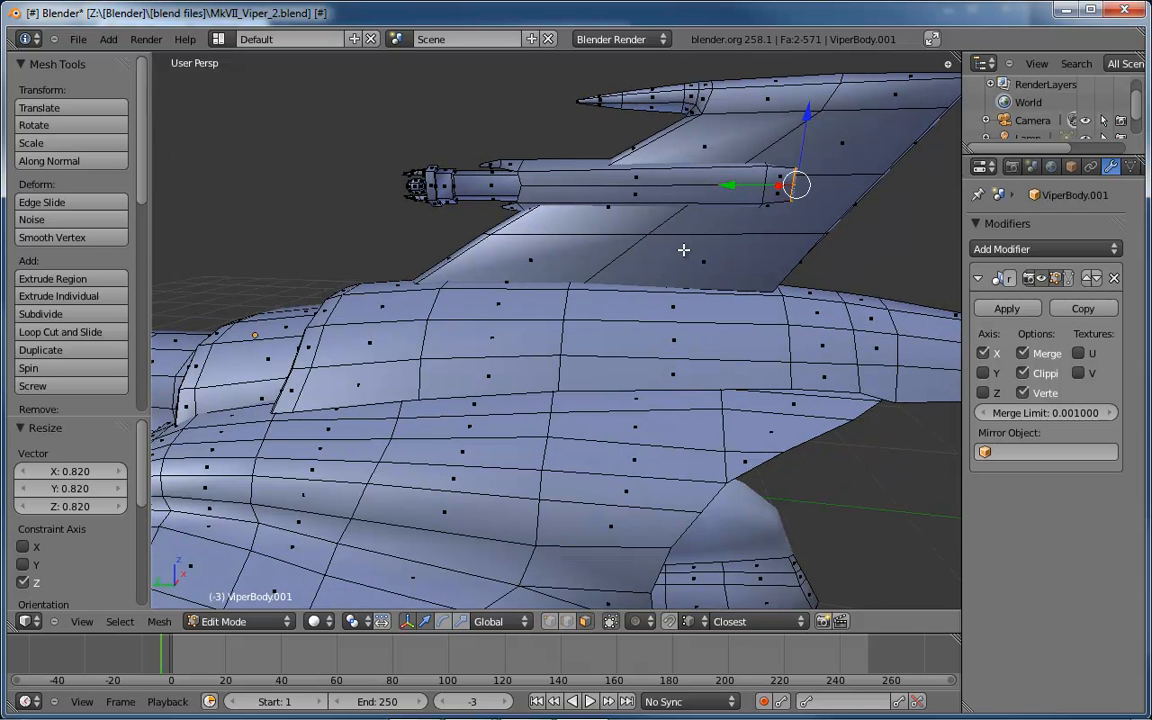
- Select faces on the housing, the barrel and both front prongs, and grow the selection to cover the entire gun
{"action": "right_click", "coordinate": [633, 177], "text": "alt"}
{"action": "right_click", "coordinate": [497, 187], "text": "alt+shift"}
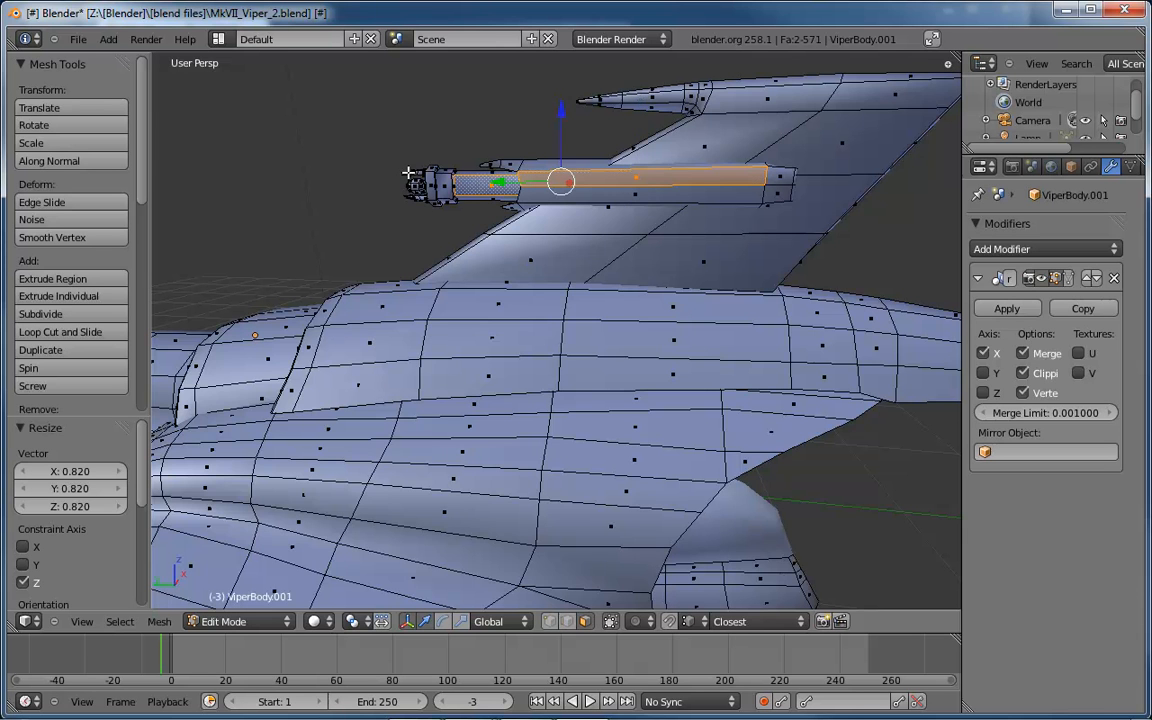
{"action": "middle_click_drag", "start_coordinate": [446, 193], "coordinate": [470, 211]}
{"action": "scroll", "coordinate": [460, 212], "scroll_direction": "up", "scroll_amount": 3}
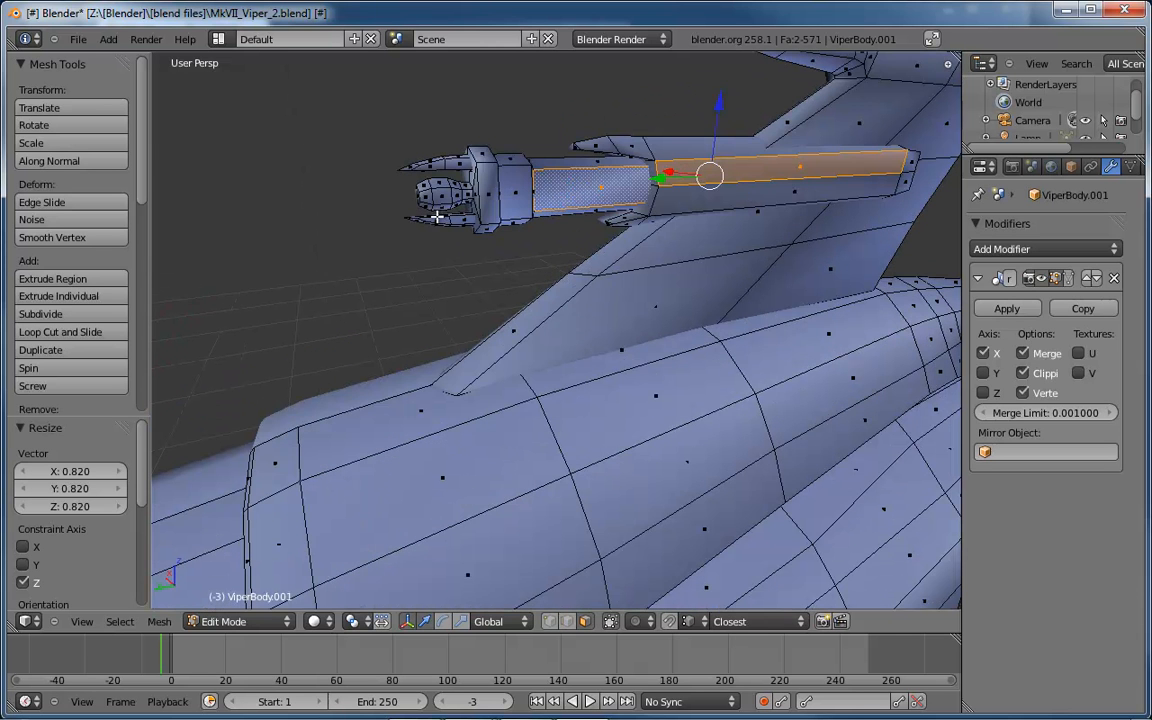
{"action": "right_click", "coordinate": [438, 220], "text": "shift"}
{"action": "right_click", "coordinate": [456, 163], "text": "shift"}
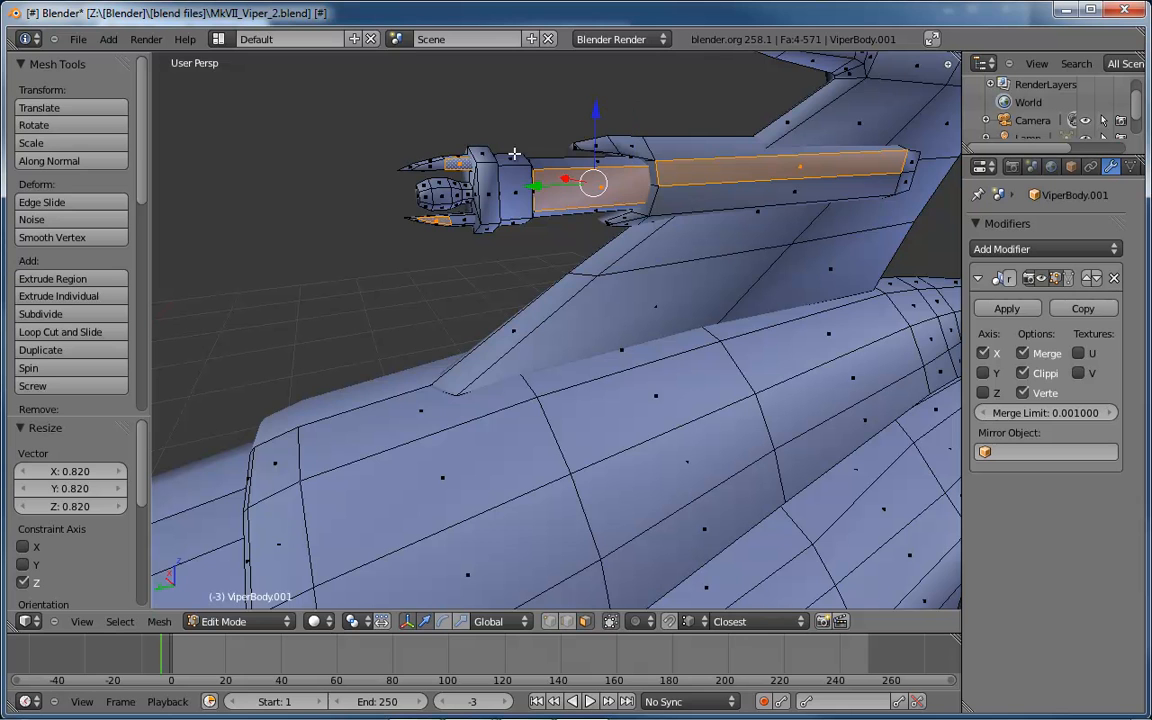
{"action": "key", "text": "ctrl+KP_Add"}
{"action": "key", "text": "ctrl+KP_Add"}
{"action": "key", "text": "ctrl+KP_Add"}
{"action": "key", "text": "ctrl+KP_Add"}
{"action": "key", "text": "ctrl+KP_Add"}
{"action": "key", "text": "ctrl+KP_Add"}
{"action": "key", "text": "ctrl+KP_Add"}
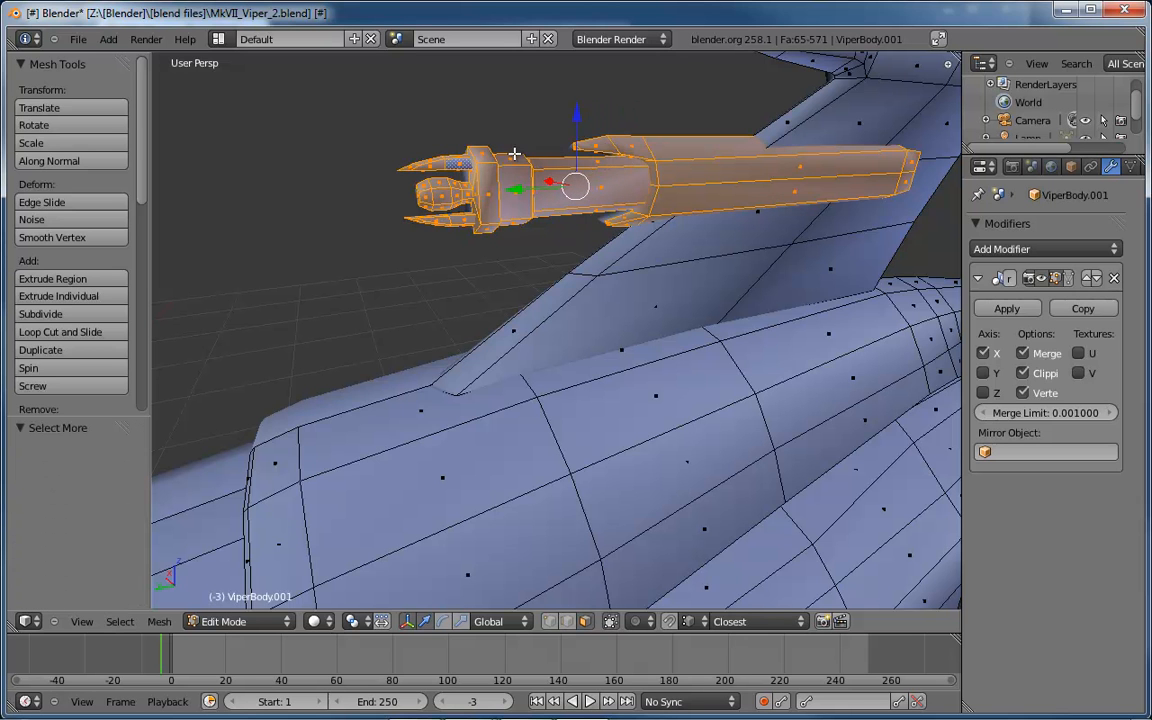
- Duplicate the selected gun and move the copy 4.937 along Y, clear of the tail fin
{"action": "middle_click_drag", "start_coordinate": [816, 284], "coordinate": [727, 292]}
{"action": "scroll", "coordinate": [766, 290], "scroll_direction": "down", "scroll_amount": 6}
{"action": "key", "text": "g"}
{"action": "right_click", "coordinate": [631, 289]}
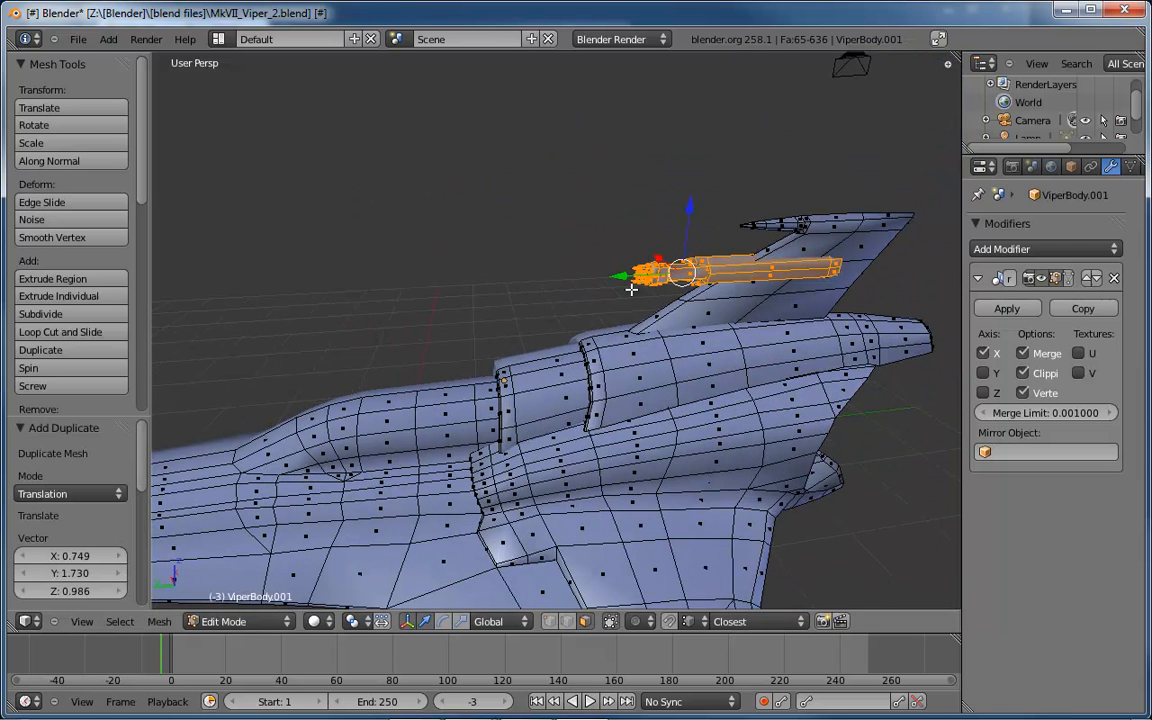
{"action": "key", "text": "g"}
{"action": "key", "text": "y"}
{"action": "left_click", "coordinate": [180, 291]}
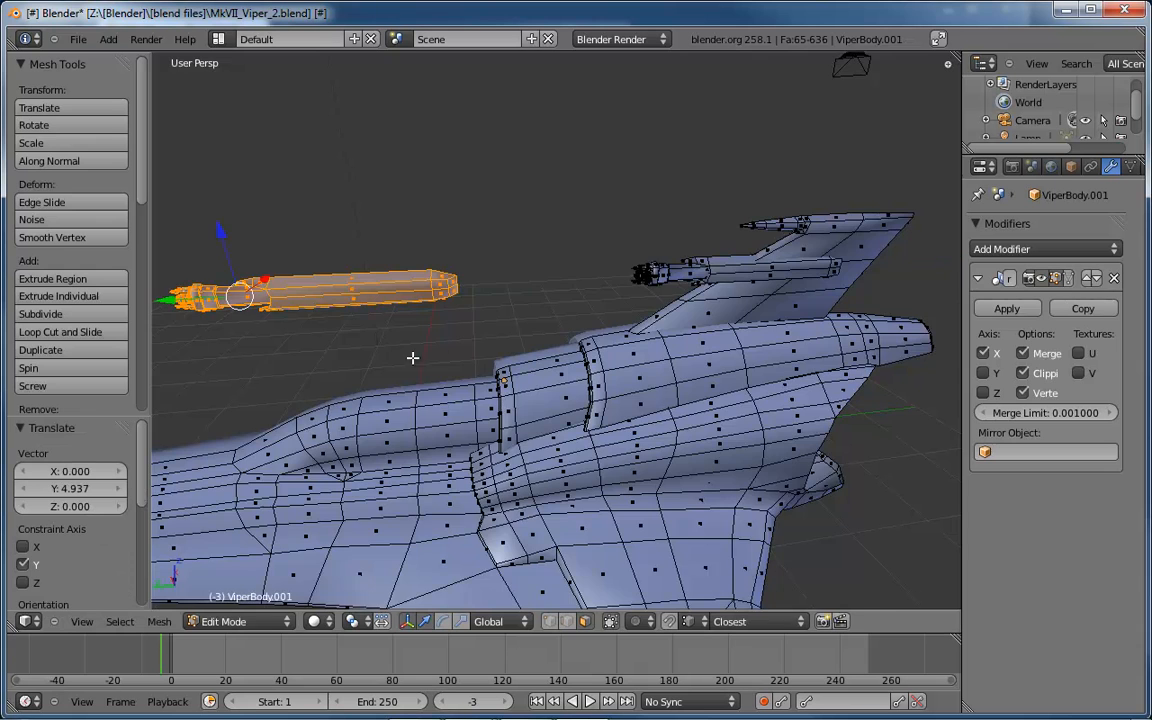
- Separate the selected duplicate gun from the ship body into its own object
{"action": "middle_click_drag", "start_coordinate": [411, 355], "coordinate": [624, 309]}
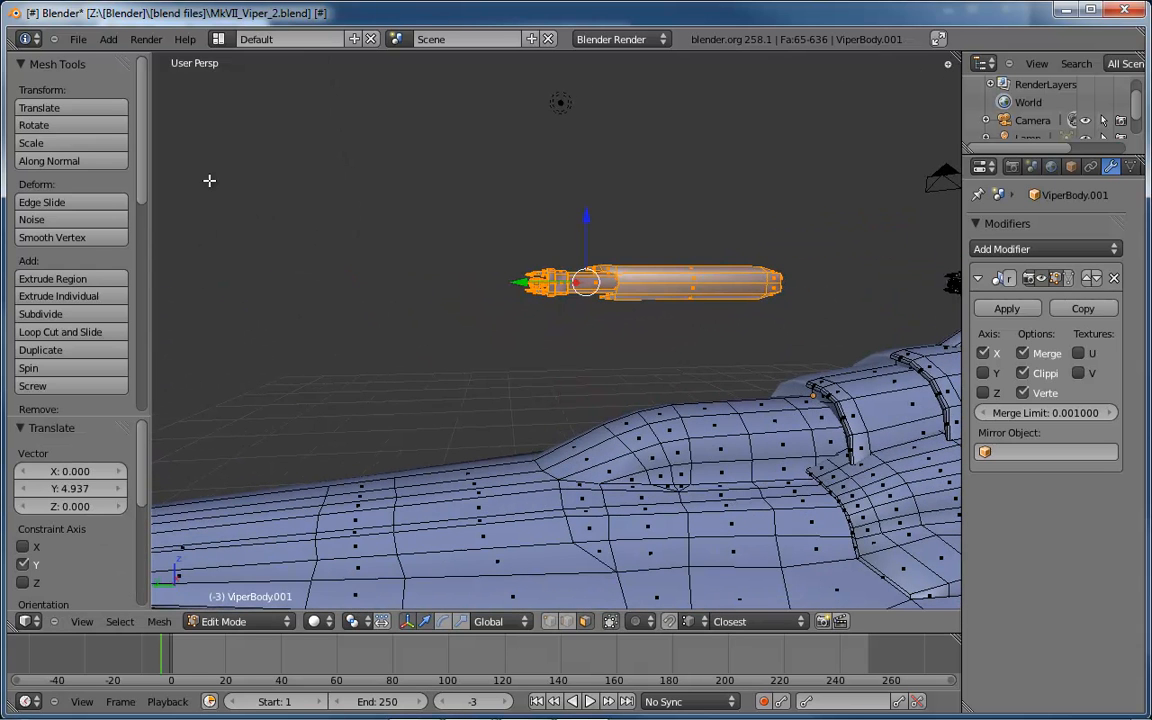
{"action": "key", "text": "space"}
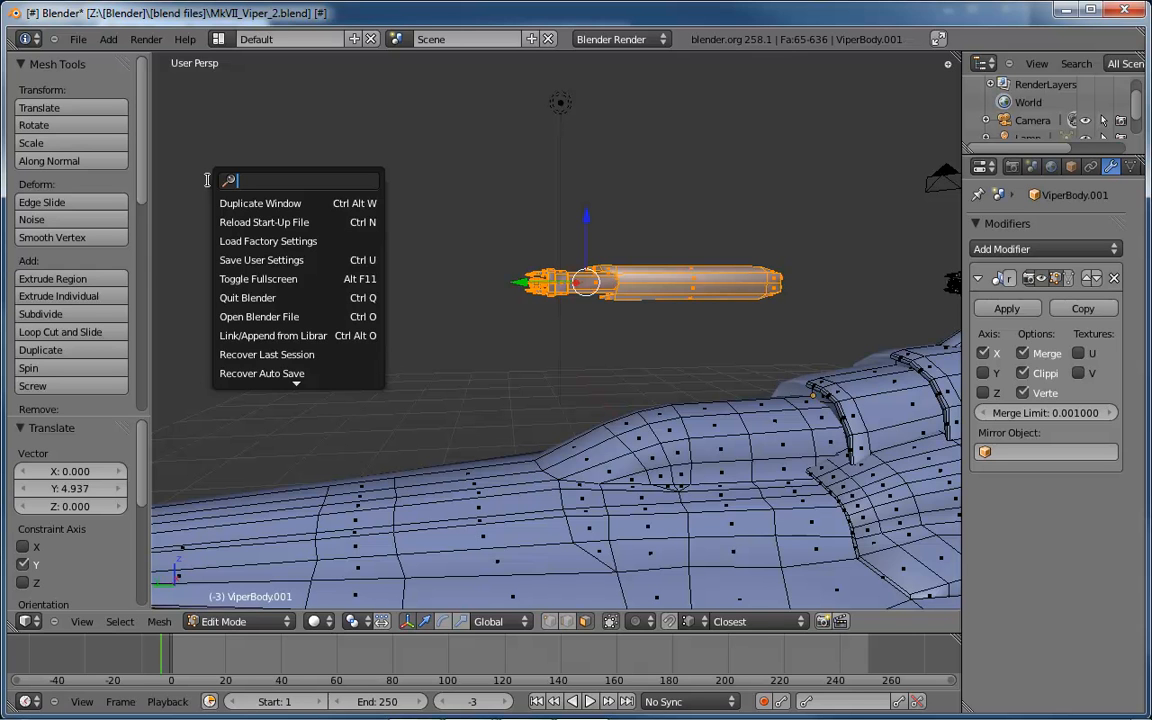
{"action": "type", "text": "sep"}
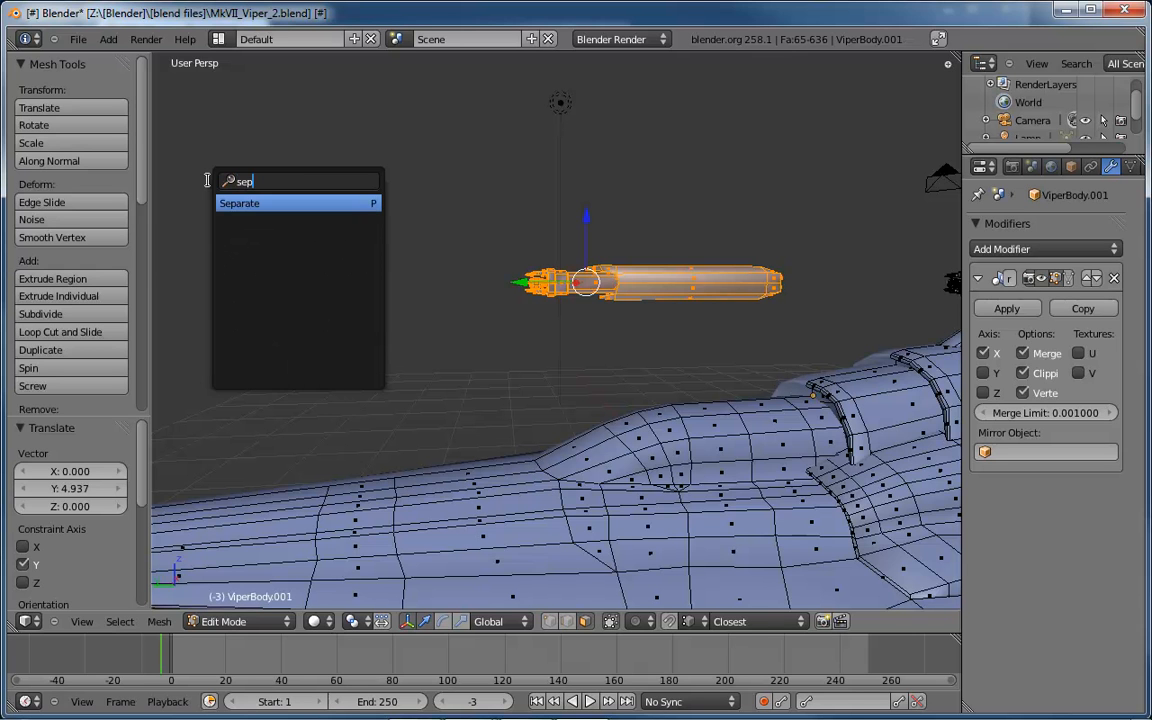
{"action": "key", "text": "Return"}
{"action": "left_click", "coordinate": [209, 180]}
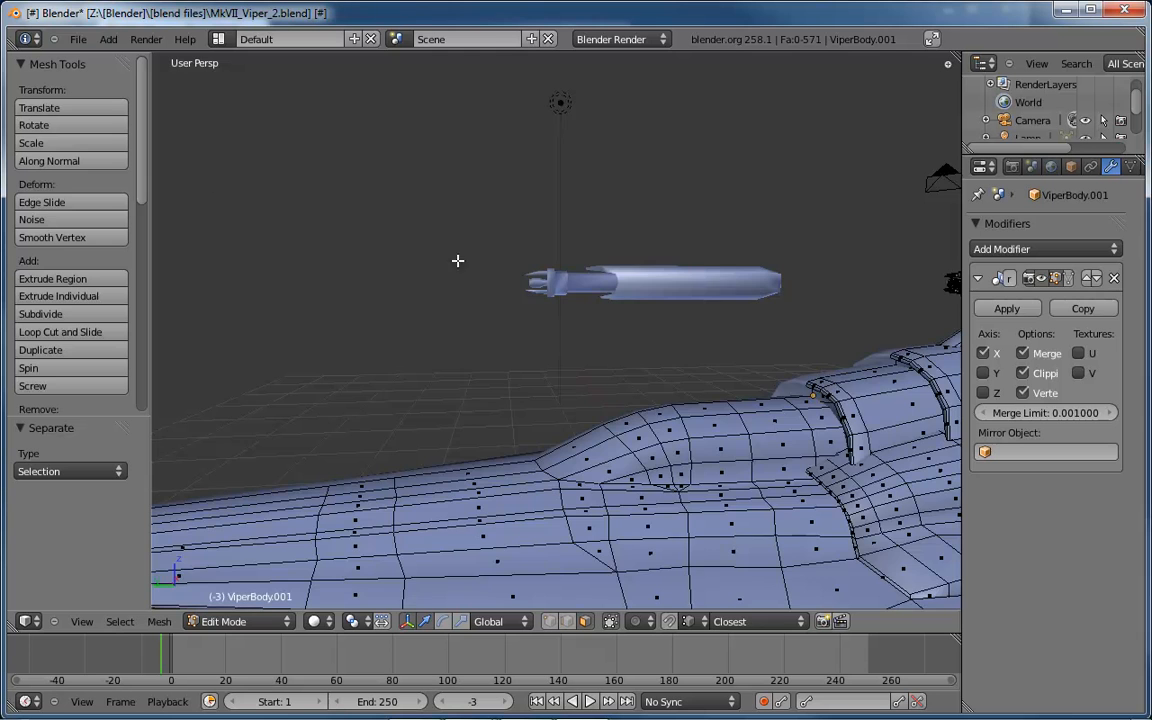
- In object mode, select the separated gun and move it -2.722 along X, clear of the fuselage
{"action": "middle_click_drag", "start_coordinate": [457, 260], "coordinate": [750, 282]}
{"action": "key", "text": "a"}
{"action": "key", "text": "Tab"}
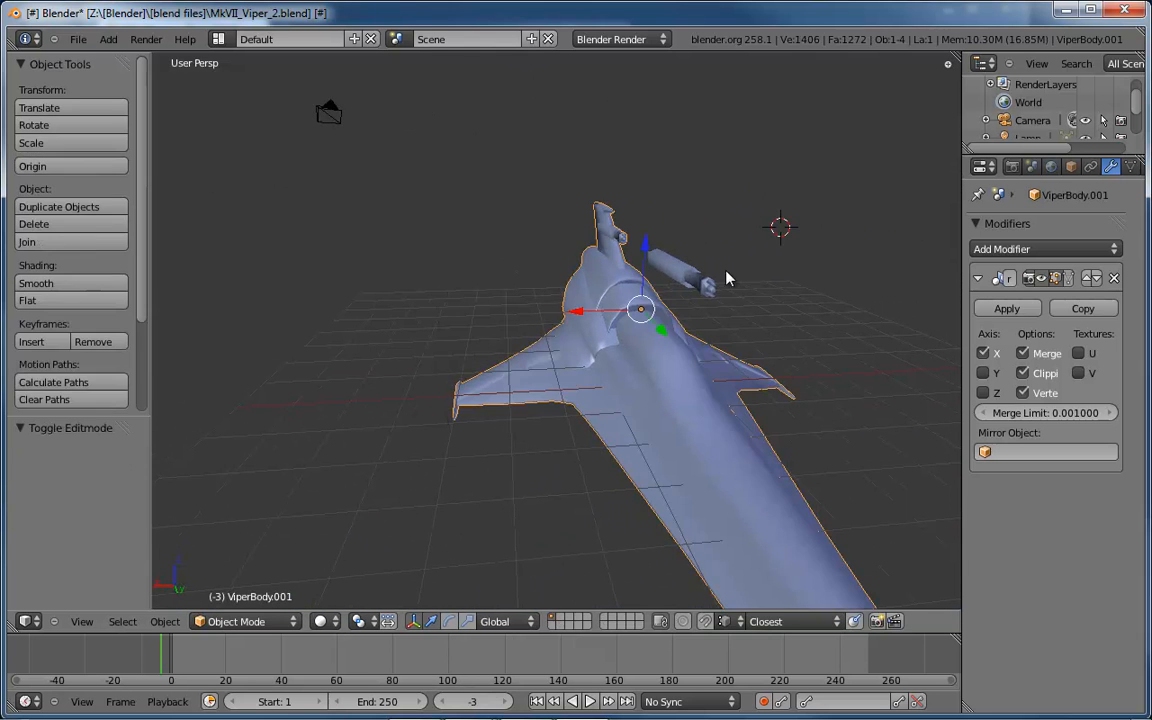
{"action": "right_click", "coordinate": [684, 273]}
{"action": "middle_click_drag", "start_coordinate": [822, 288], "coordinate": [663, 301]}
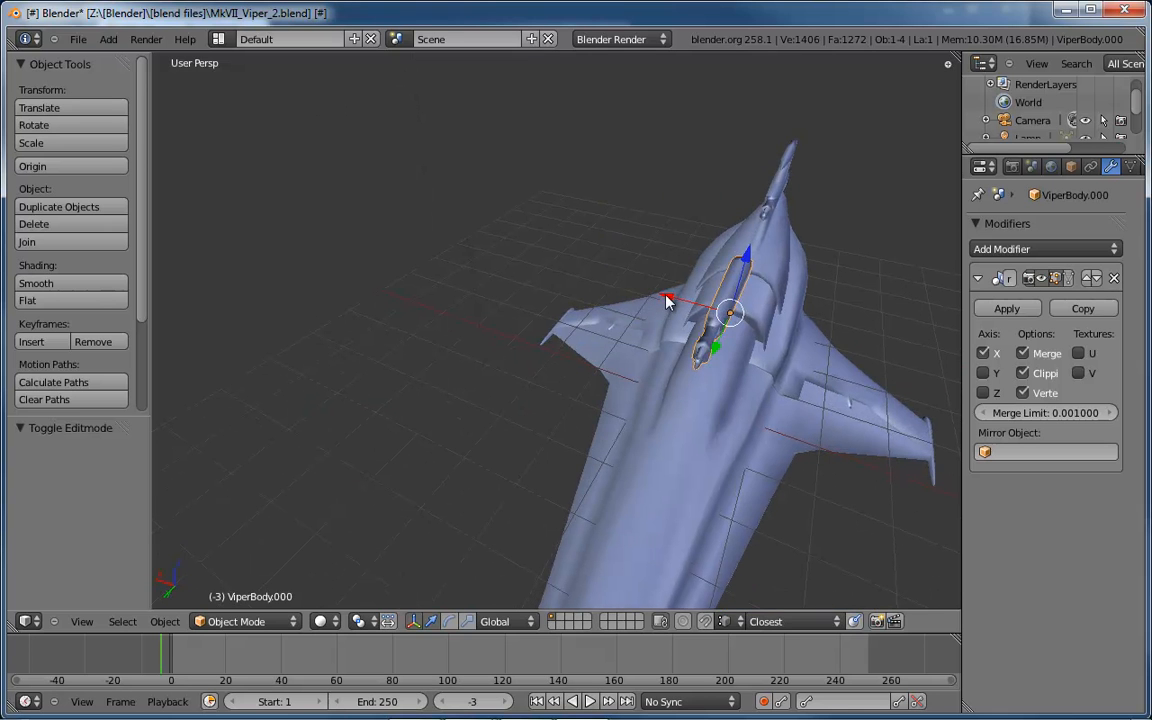
{"action": "key", "text": "g"}
{"action": "key", "text": "x"}
{"action": "left_click", "coordinate": [817, 314]}
{"action": "middle_click_drag", "start_coordinate": [817, 314], "coordinate": [850, 290]}
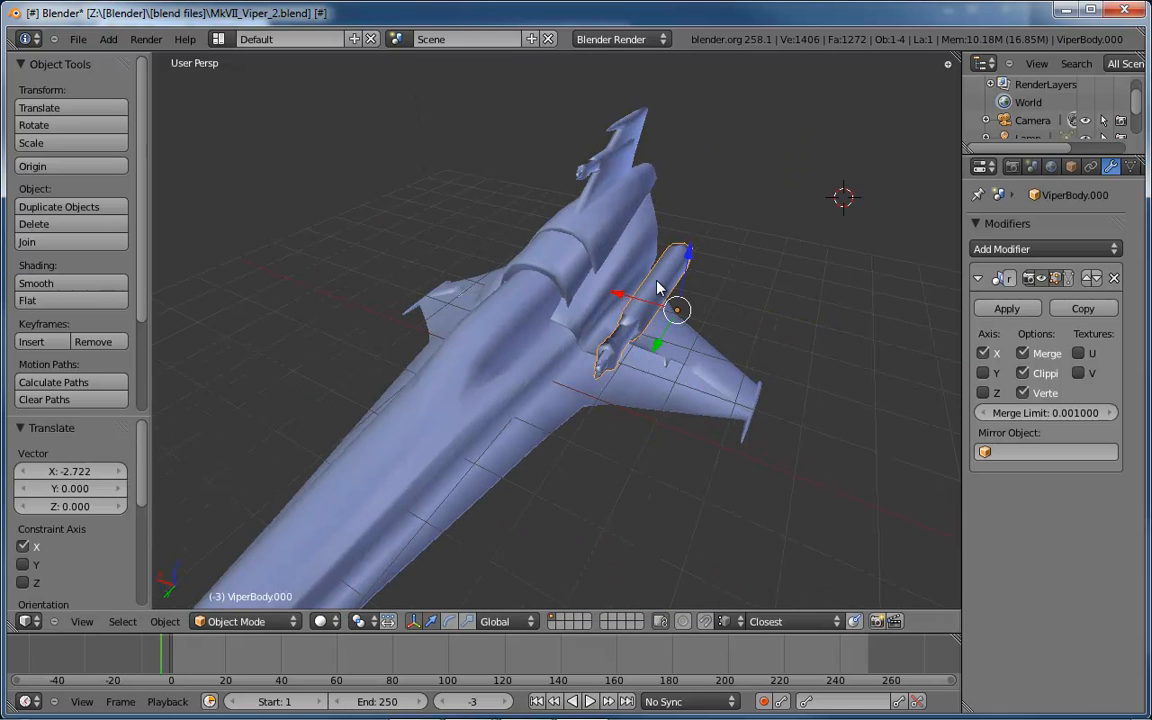
- Apply the separated gun's Mirror modifier and join the gun to the ship body, with the body as the active object
{"action": "left_click", "coordinate": [1005, 310]}
{"action": "middle_click_drag", "start_coordinate": [643, 309], "coordinate": [573, 284]}
{"action": "right_click", "coordinate": [545, 376]}
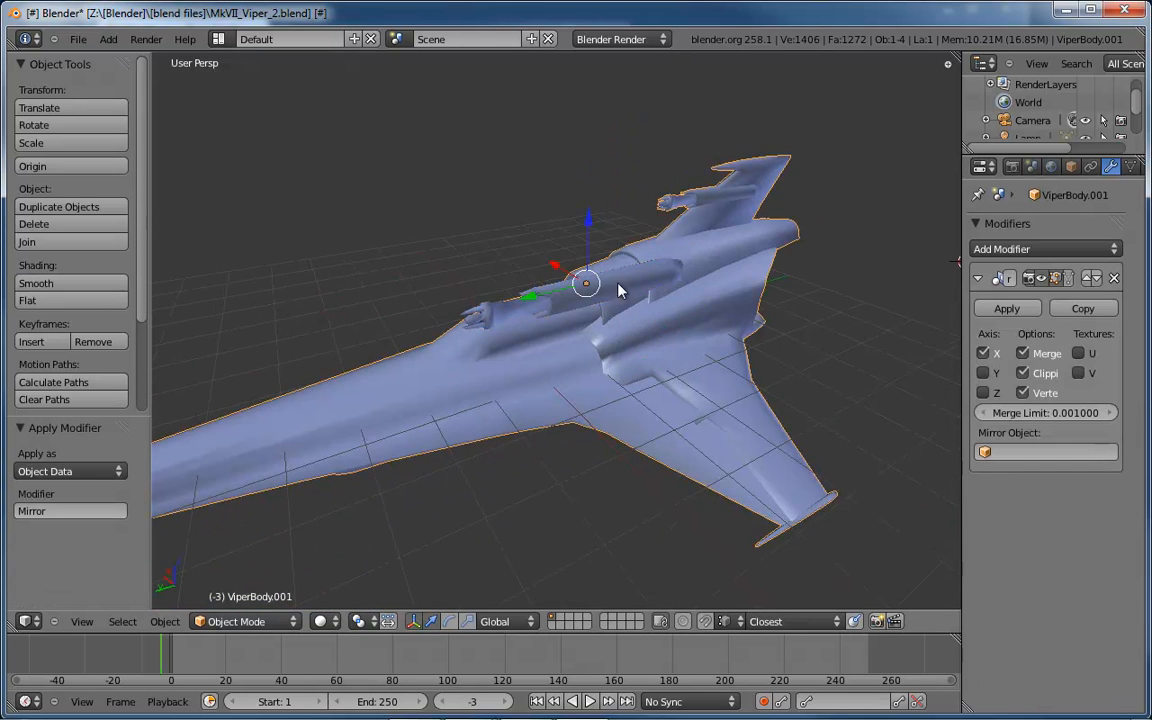
{"action": "middle_click_drag", "start_coordinate": [736, 302], "coordinate": [660, 252]}
{"action": "right_click", "coordinate": [658, 252], "text": "shift"}
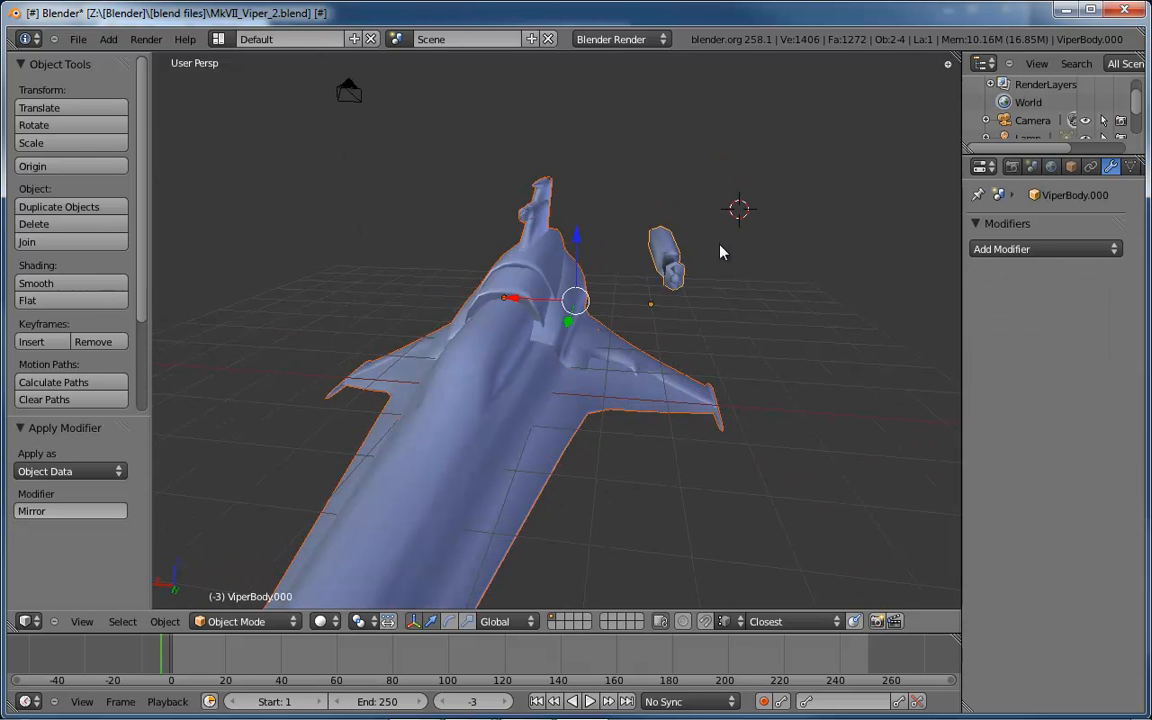
{"action": "right_click", "coordinate": [700, 377], "text": "shift"}
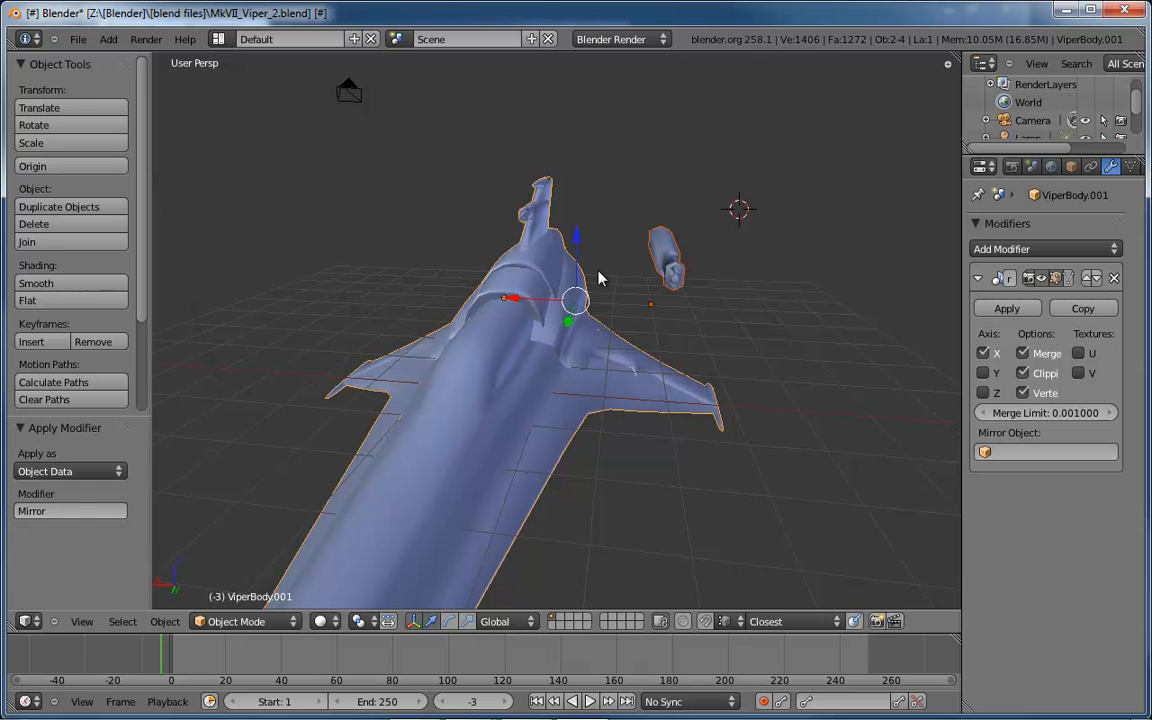
{"action": "left_click", "coordinate": [67, 242]}
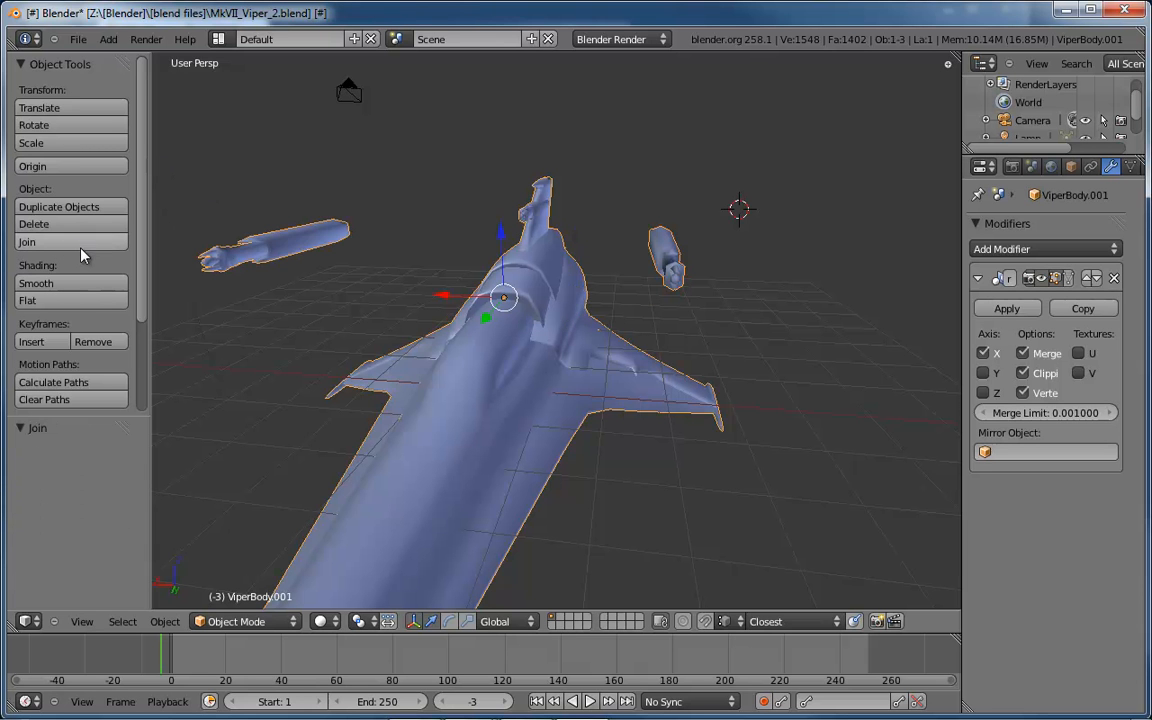
- In edit mode, move the still-selected gun copy -3.079 along Z, down to wing height
{"action": "middle_click_drag", "start_coordinate": [250, 270], "coordinate": [578, 222]}
{"action": "middle_click_drag", "start_coordinate": [652, 232], "coordinate": [628, 216]}
{"action": "key", "text": "Tab"}
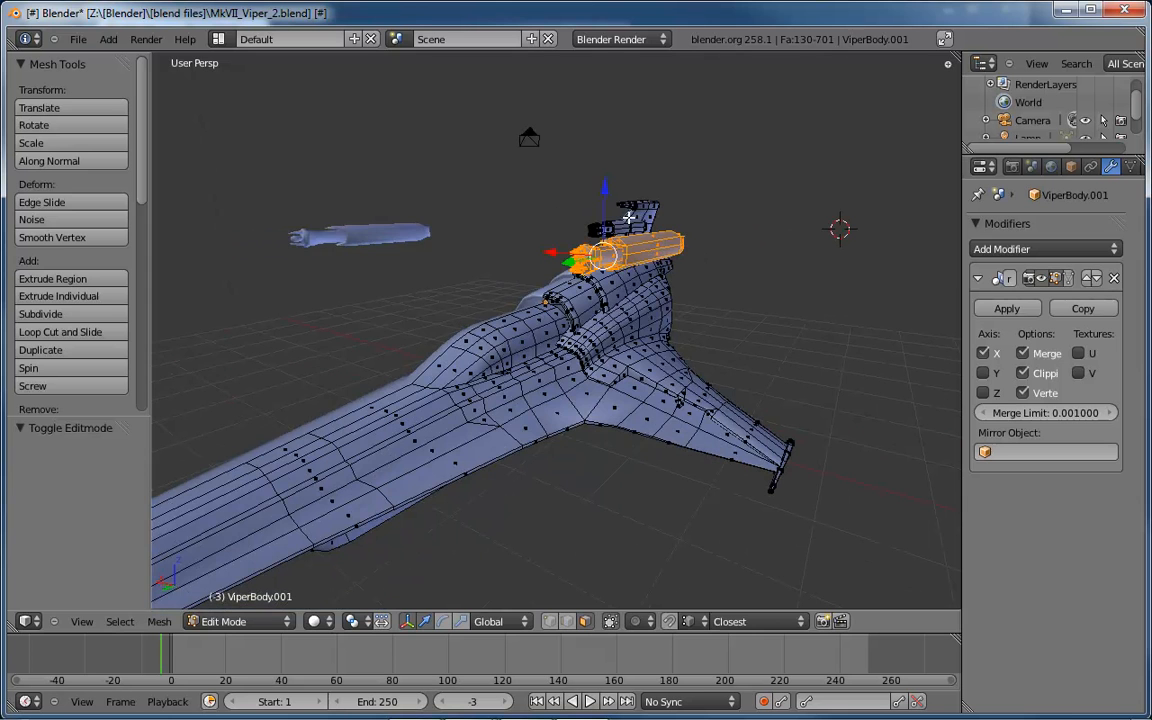
{"action": "left_click_drag", "start_coordinate": [606, 190], "coordinate": [604, 434]}
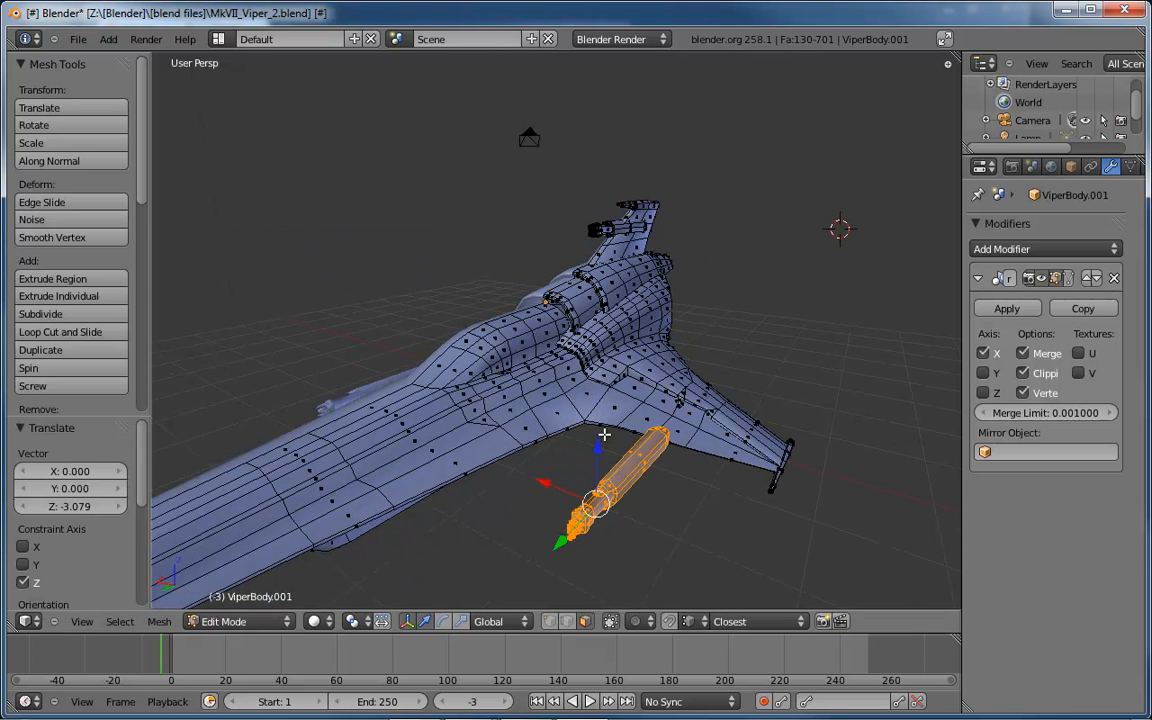
- In the back view, move the gun -0.317 along Z, outward along X, and -0.161 along Z onto the blueprint's wing gun
{"action": "key", "text": "ctrl+KP_1"}
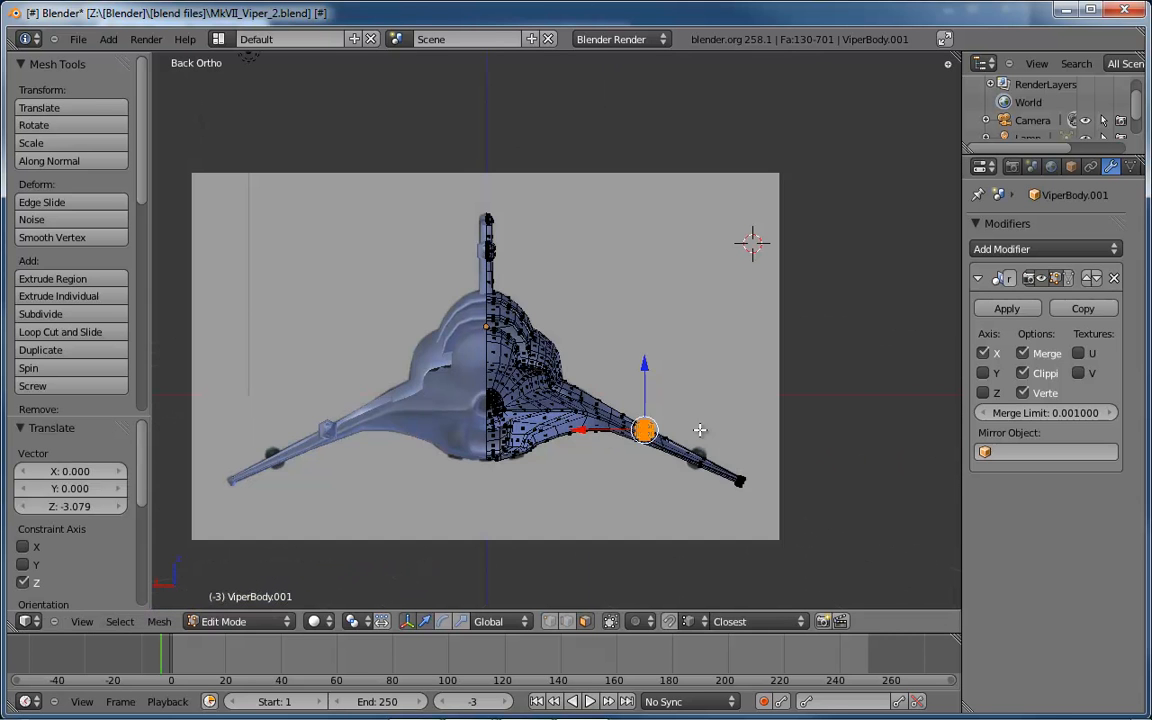
{"action": "middle_click_drag", "start_coordinate": [700, 430], "coordinate": [547, 334], "text": "shift"}
{"action": "scroll", "coordinate": [516, 385], "scroll_direction": "up", "scroll_amount": 5}
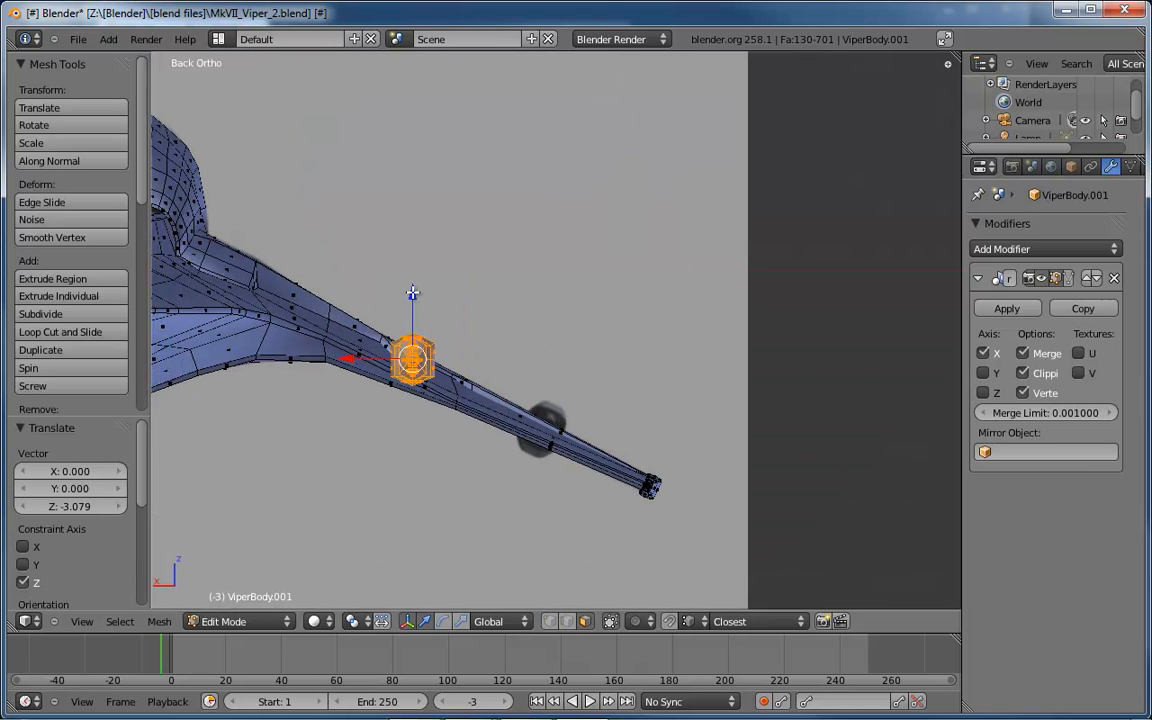
{"action": "left_click_drag", "start_coordinate": [412, 293], "coordinate": [411, 357]}
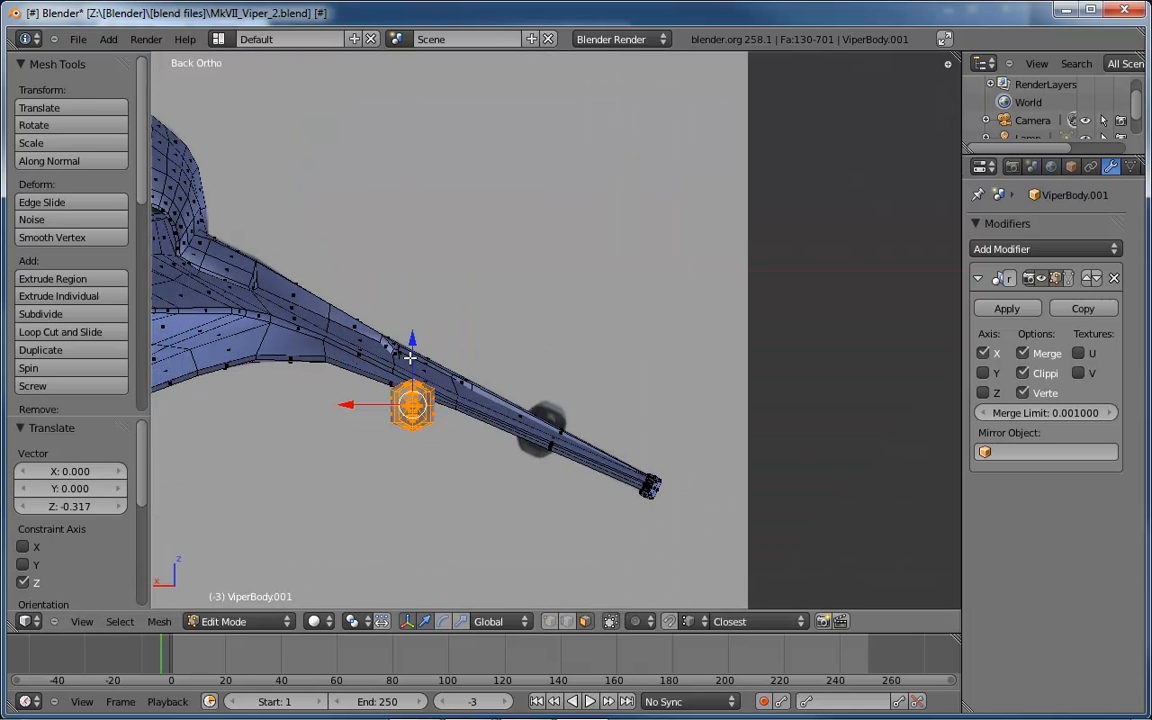
{"action": "left_click_drag", "start_coordinate": [342, 404], "coordinate": [495, 411]}
{"action": "left_click_drag", "start_coordinate": [545, 341], "coordinate": [546, 366]}
- Try rotating the gun 22.288° in the back view, and undo the rotation
{"action": "key", "text": "r"}
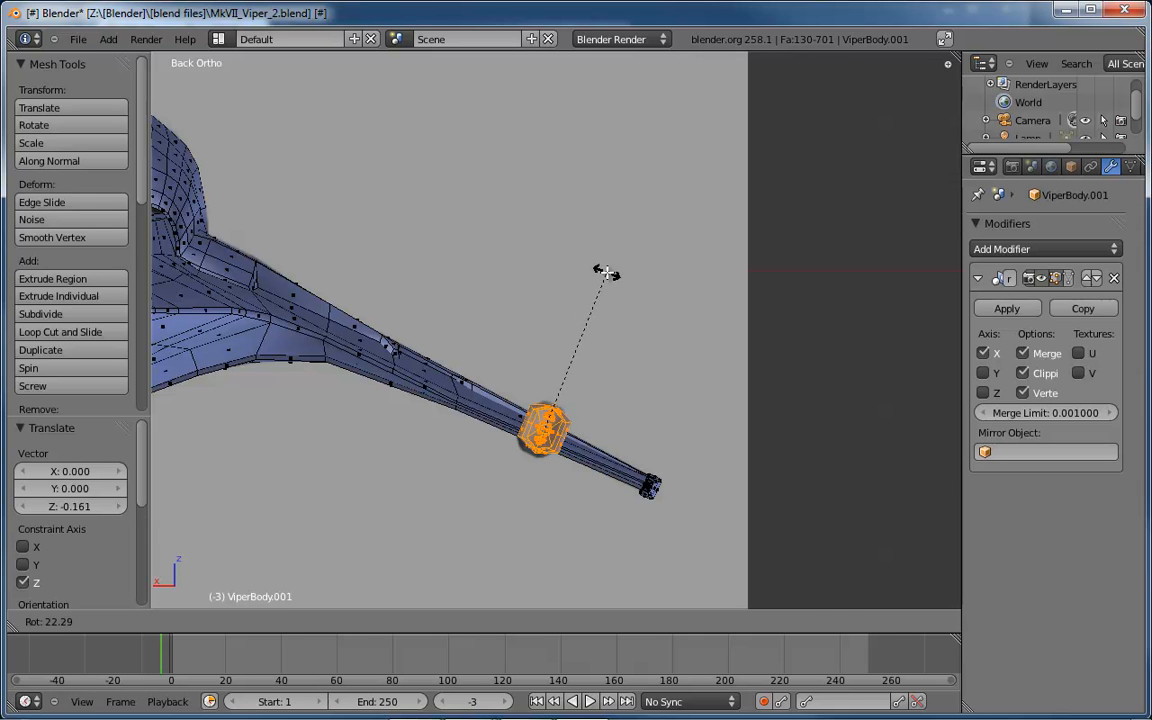
{"action": "left_click", "coordinate": [606, 272]}
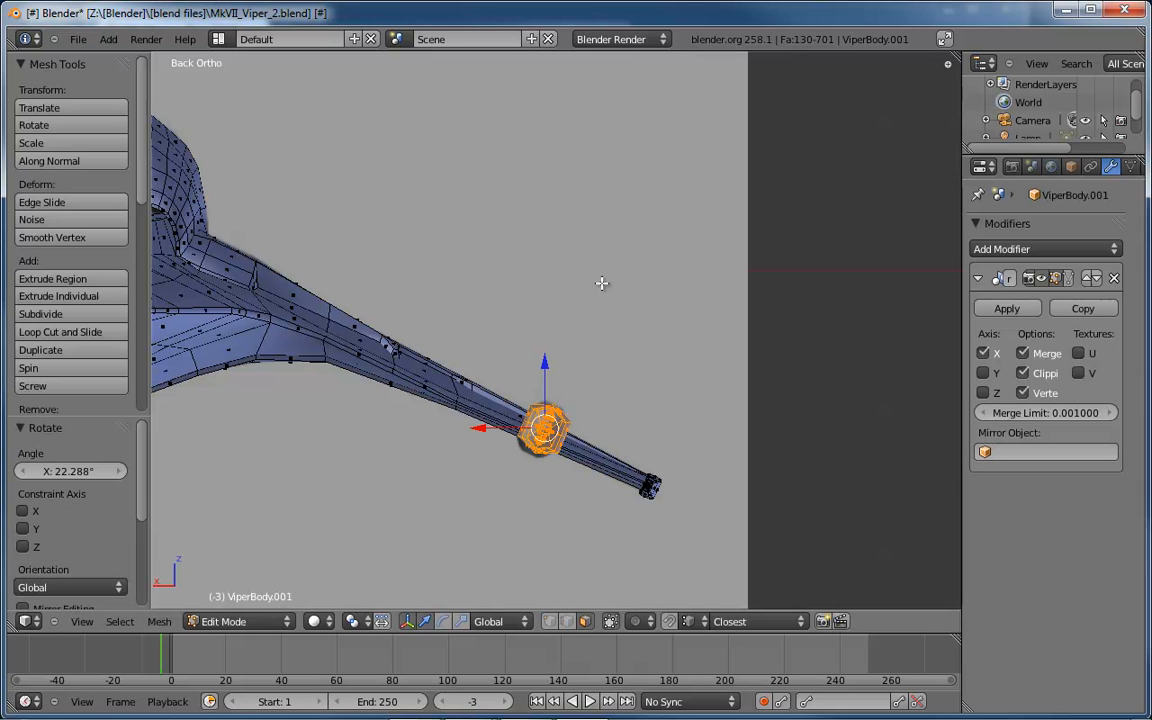
{"action": "key", "text": "ctrl+z"}
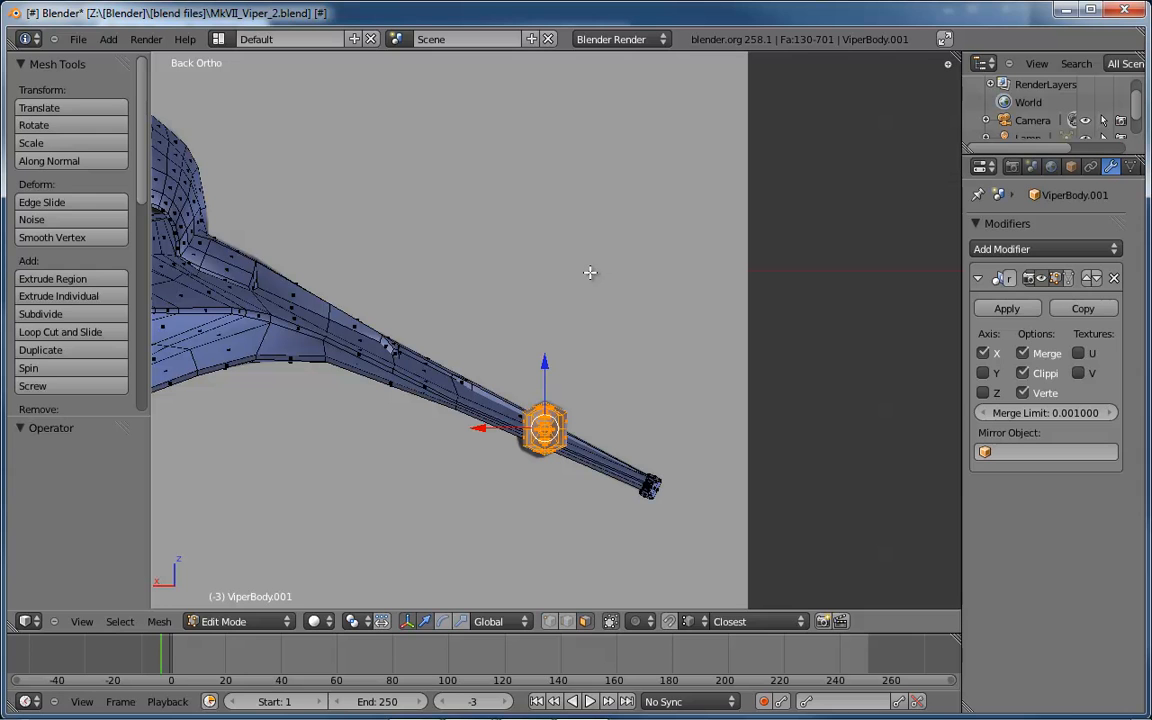
- Scale the gun to 1.092 along Z and rotate it about 19.8° to follow the wing's slope
{"action": "key", "text": "s"}
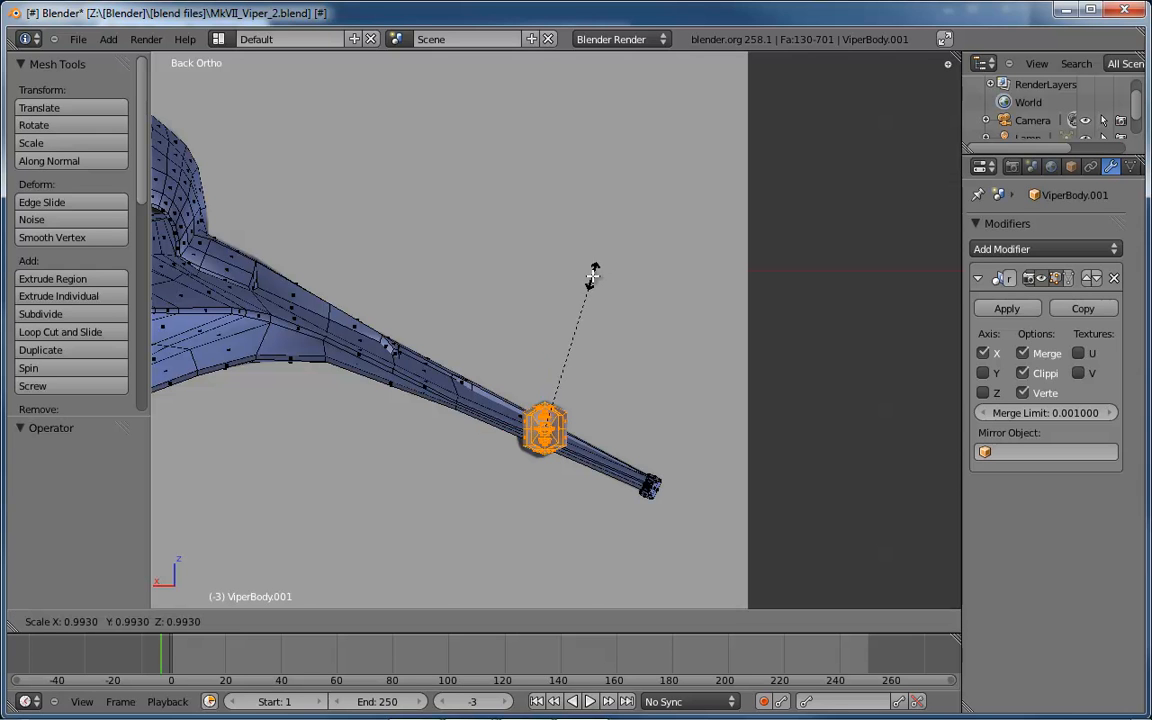
{"action": "key", "text": "z"}
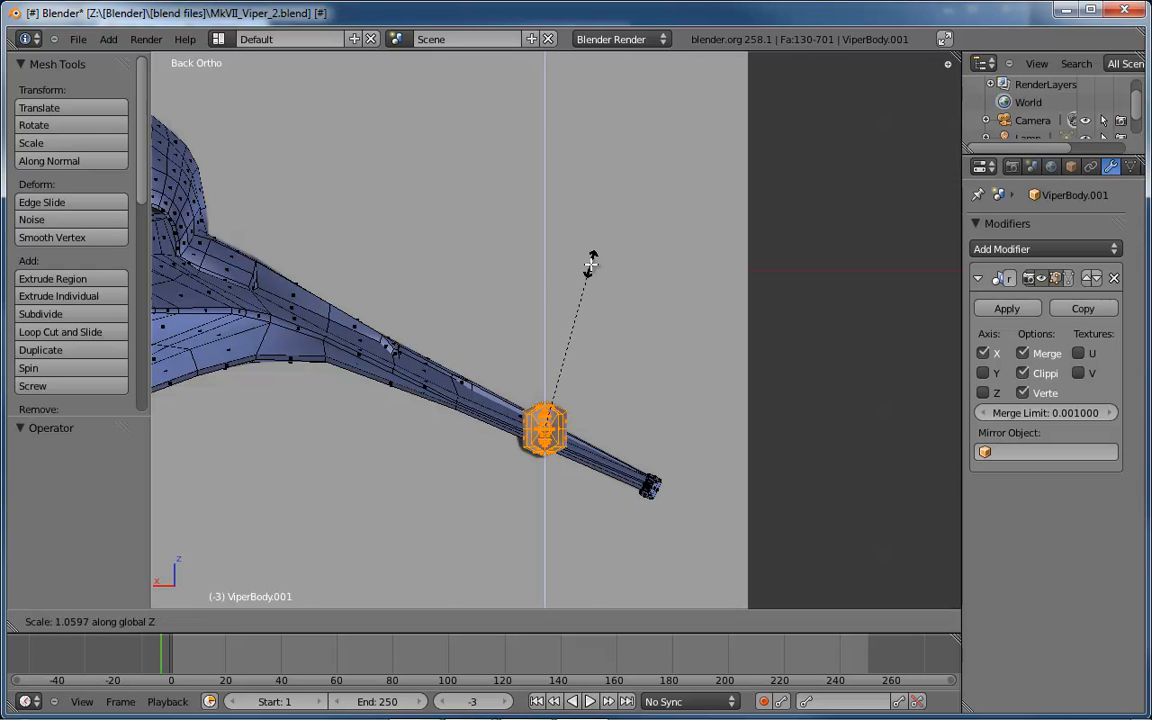
{"action": "left_click", "coordinate": [590, 256]}
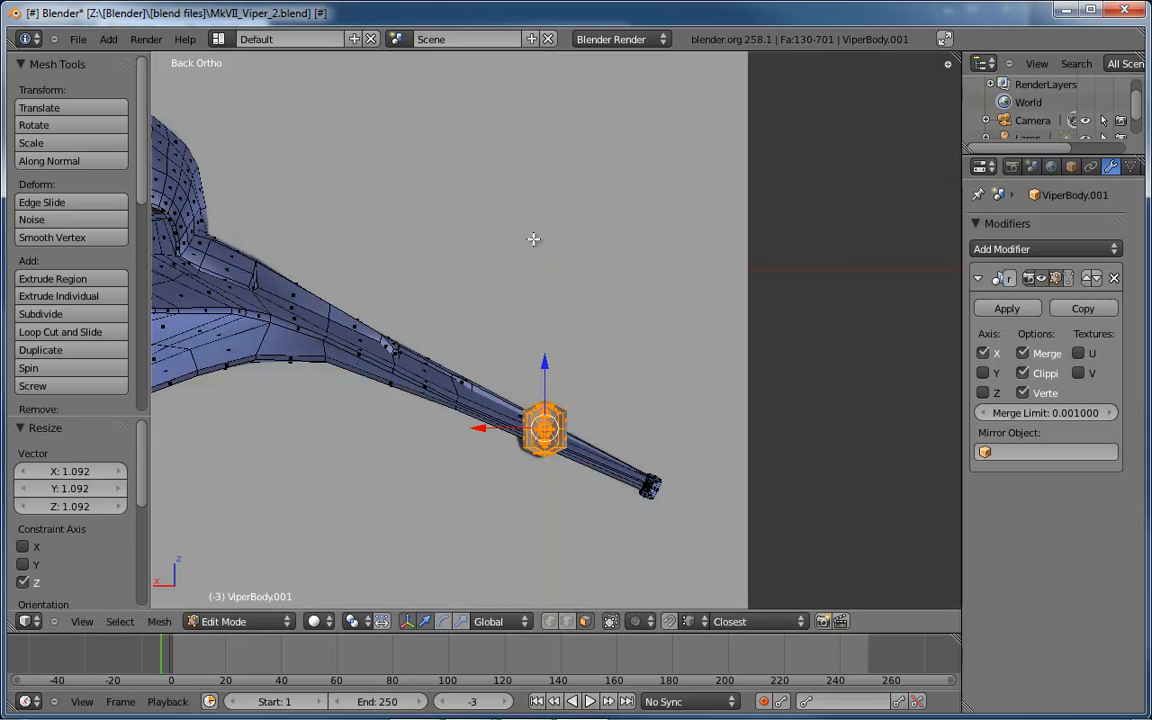
{"action": "key", "text": "r"}
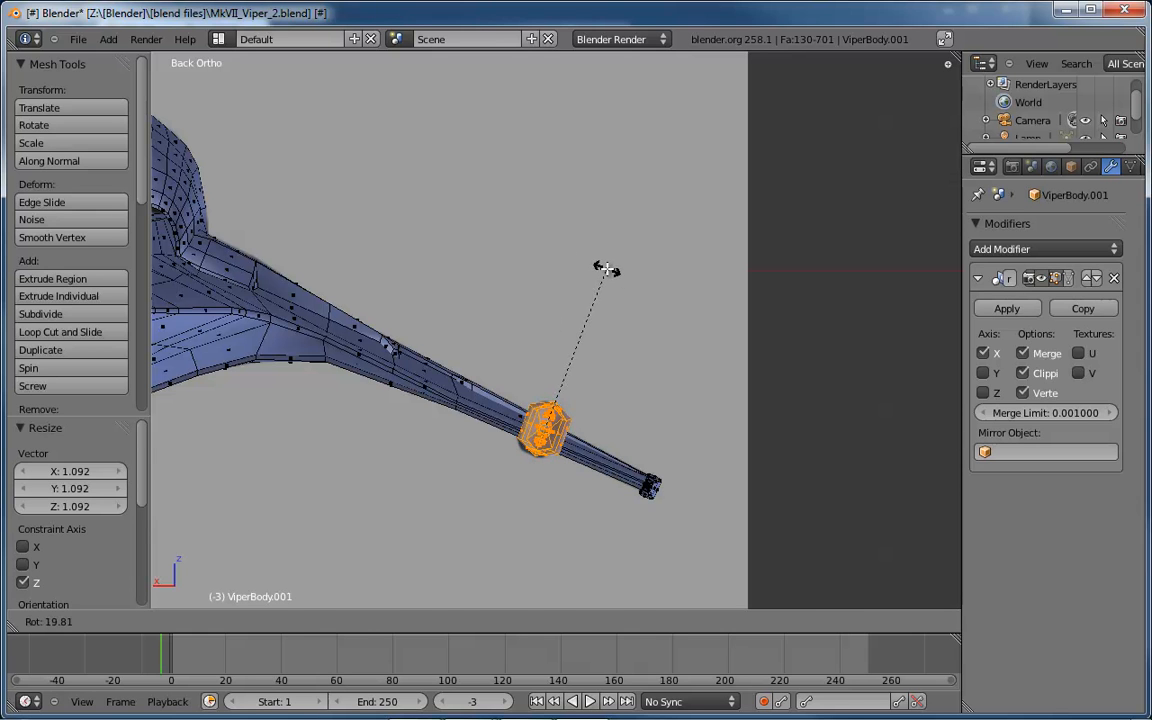
{"action": "left_click", "coordinate": [607, 268]}
- Nudge the gun -0.01863 along Z and 0.01242 along X to center it on the blueprint's wing gun
{"action": "left_click_drag", "start_coordinate": [544, 362], "coordinate": [545, 364]}
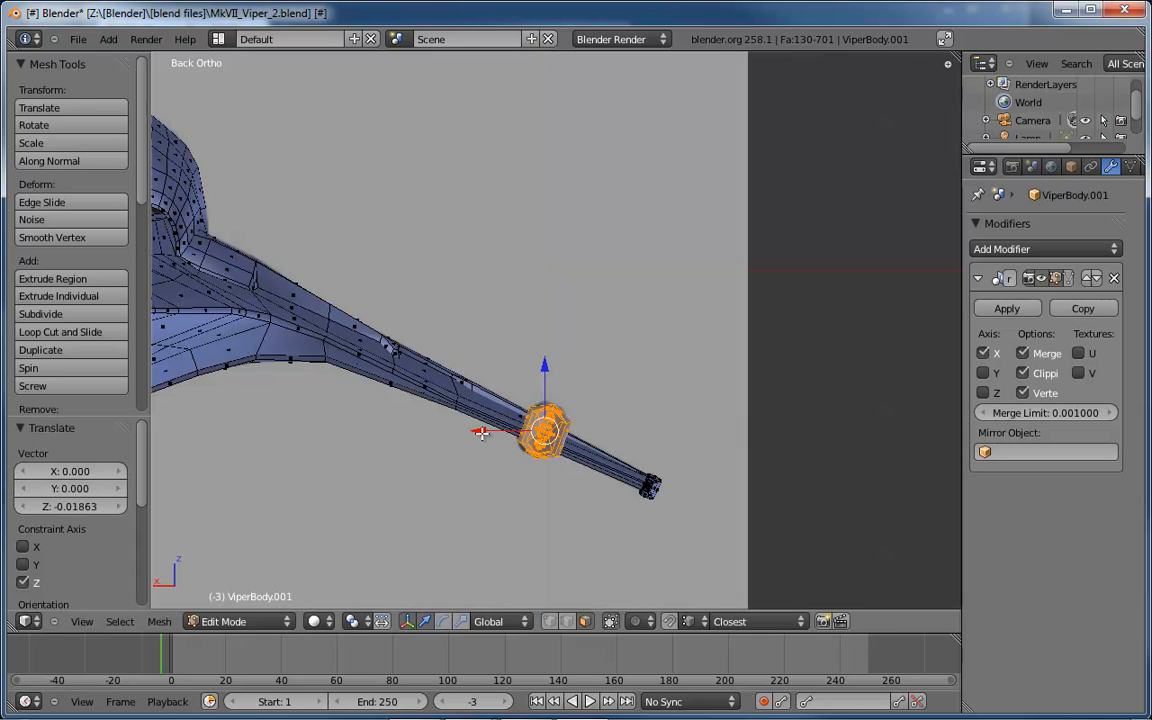
{"action": "left_click_drag", "start_coordinate": [478, 432], "coordinate": [480, 433]}
{"action": "middle_click_drag", "start_coordinate": [480, 433], "coordinate": [485, 398]}
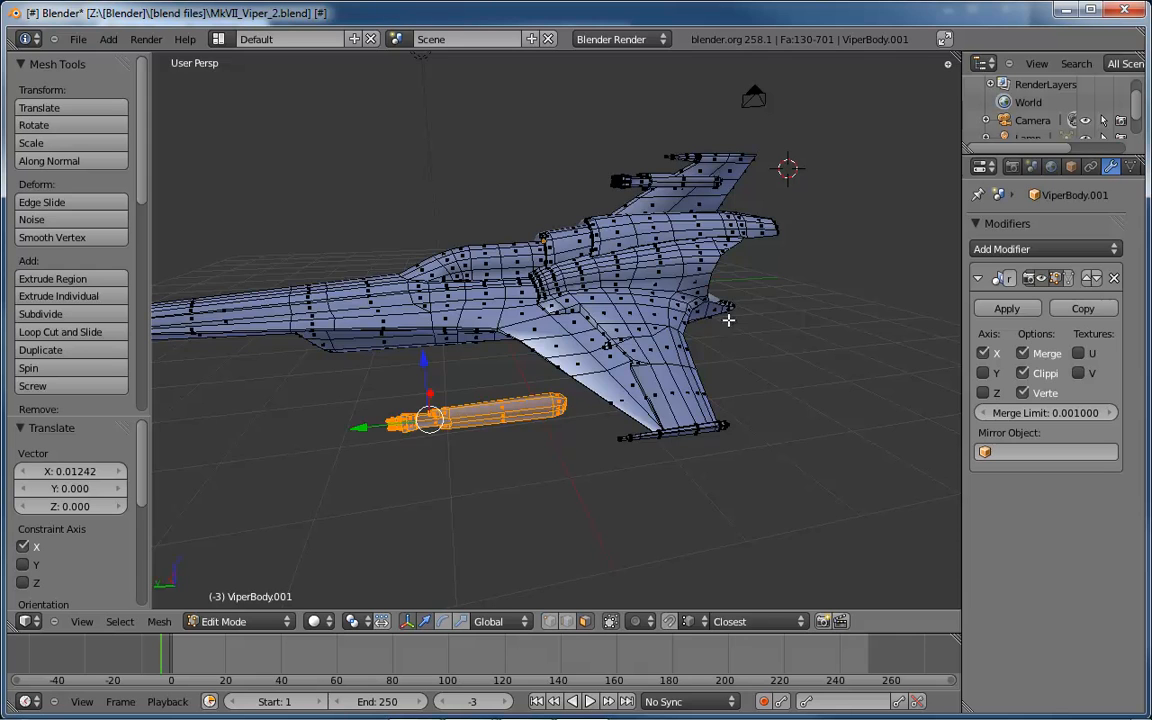
{"action": "middle_click_drag", "start_coordinate": [728, 320], "coordinate": [530, 355]}
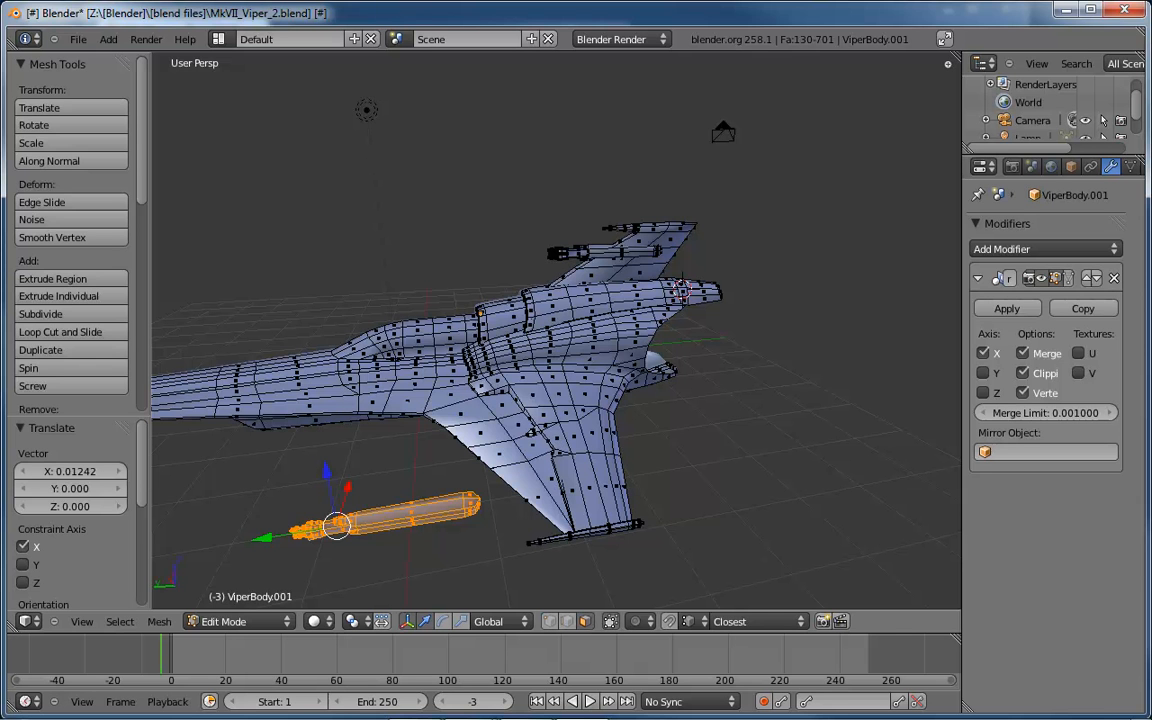
- Consult the tail-gun reference photo, and in the left view move the gun -2.442 along Y, back into the wing
{"action": "key", "text": "alt+Tab"}
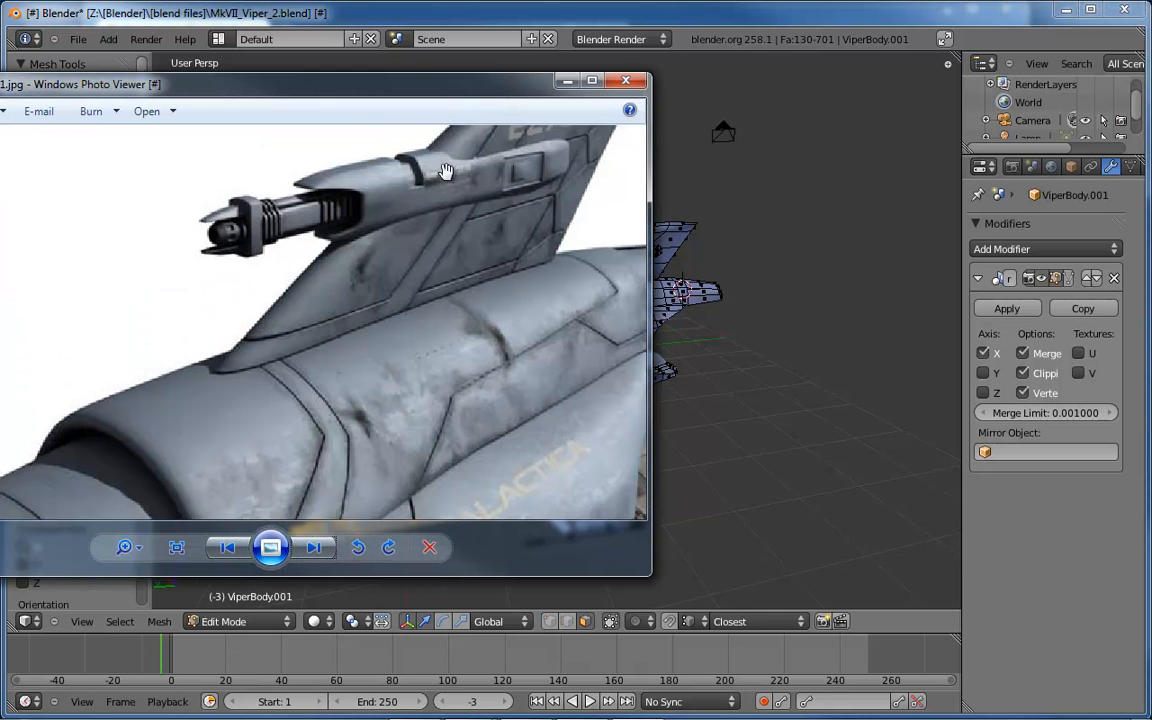
{"action": "key", "text": "alt+Tab"}
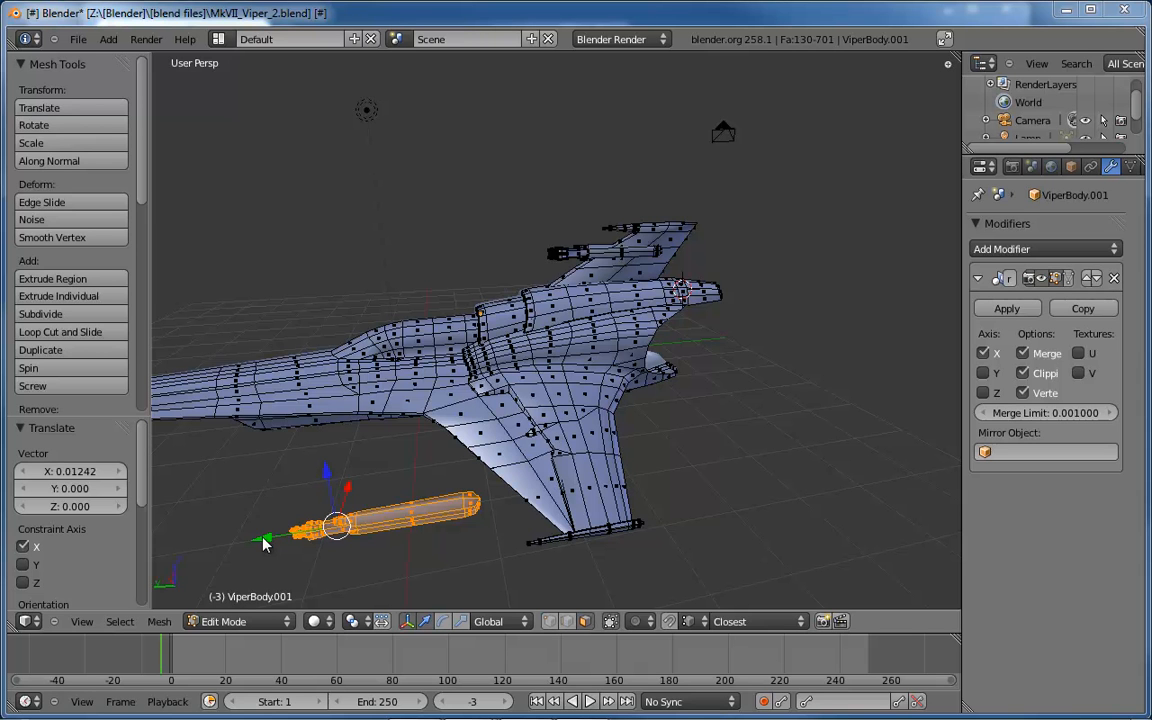
{"action": "key", "text": "ctrl+KP_3"}
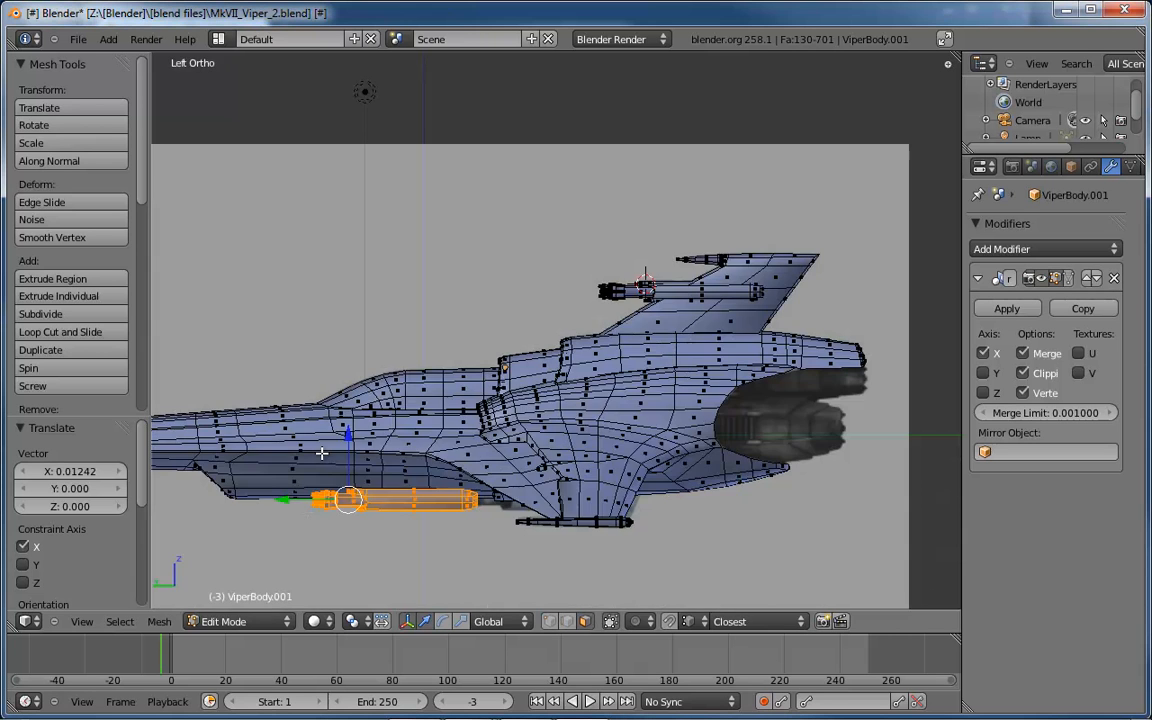
{"action": "left_click_drag", "start_coordinate": [287, 499], "coordinate": [425, 505]}
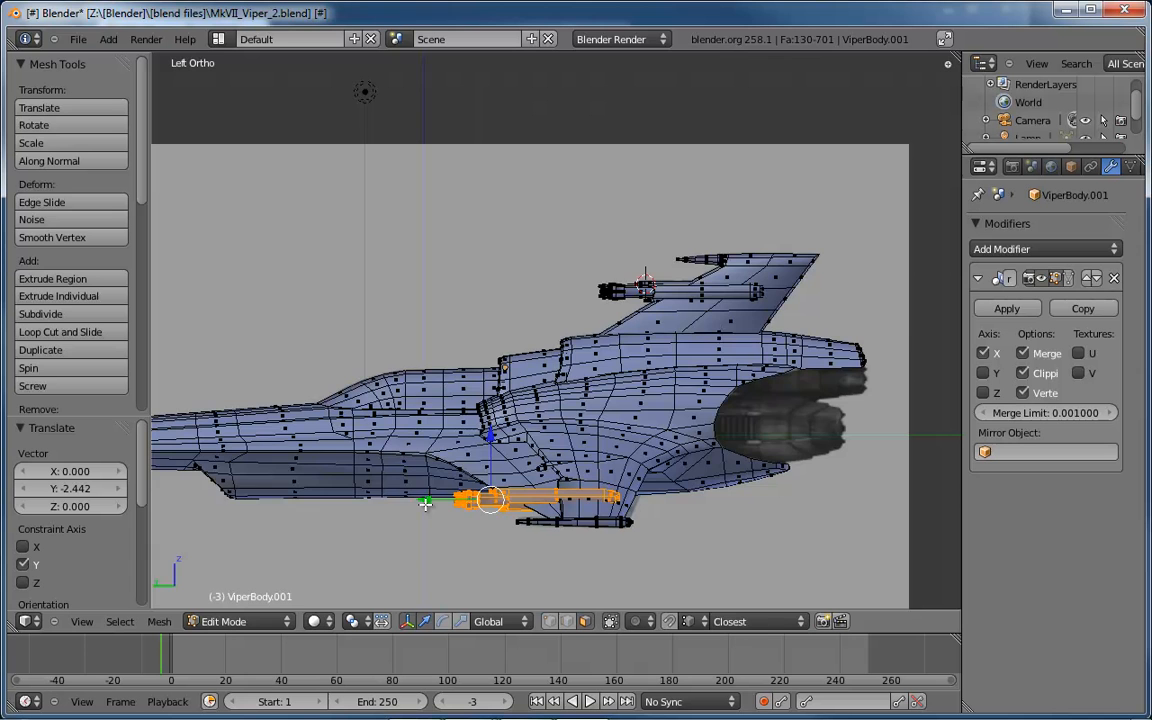
- In the wireframe top view, shift the gun 0.01863 along X to match the blueprint, and check its placement in perspective
{"action": "key", "text": "KP_7"}
{"action": "key", "text": "z"}
{"action": "scroll", "coordinate": [451, 501], "scroll_direction": "up", "scroll_amount": 8}
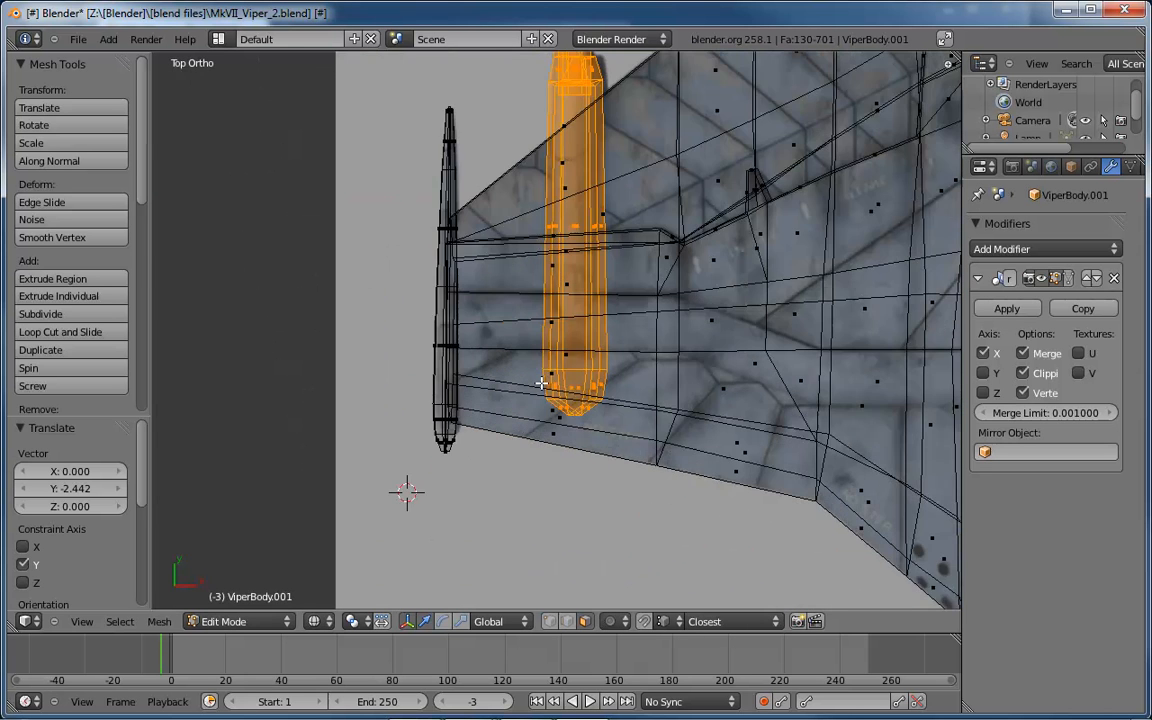
{"action": "scroll", "coordinate": [548, 380], "scroll_direction": "down", "scroll_amount": 1}
{"action": "scroll", "coordinate": [614, 259], "scroll_direction": "down", "scroll_amount": 4}
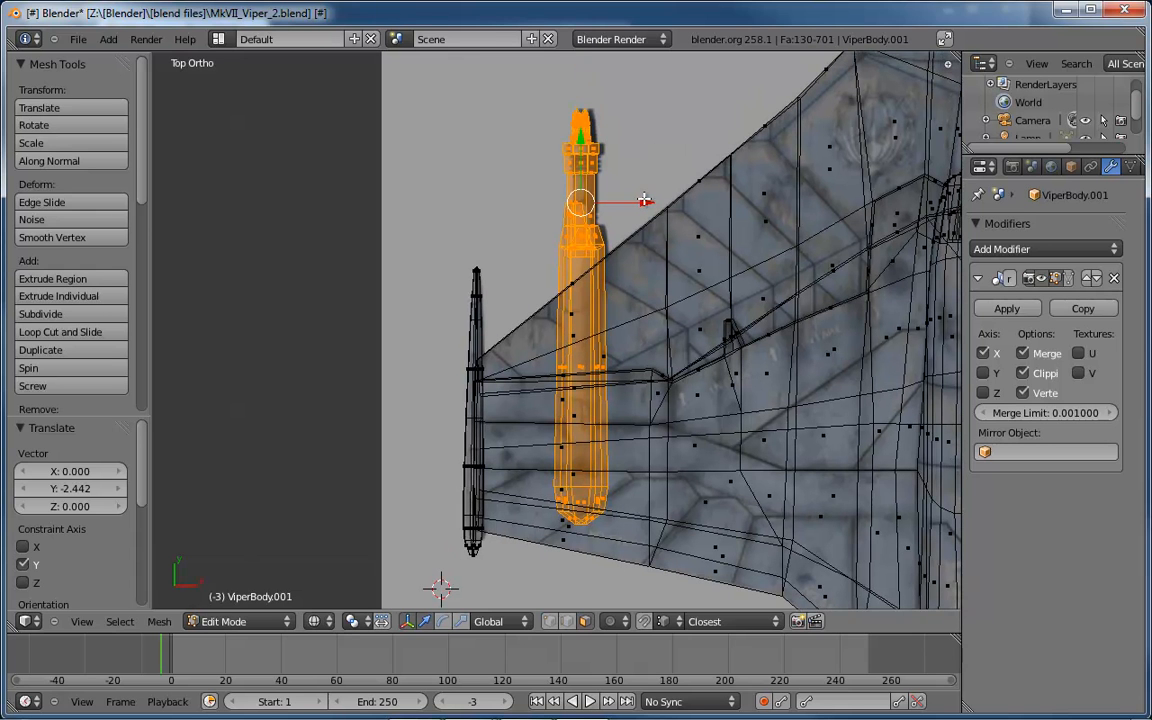
{"action": "left_click_drag", "start_coordinate": [645, 202], "coordinate": [648, 202]}
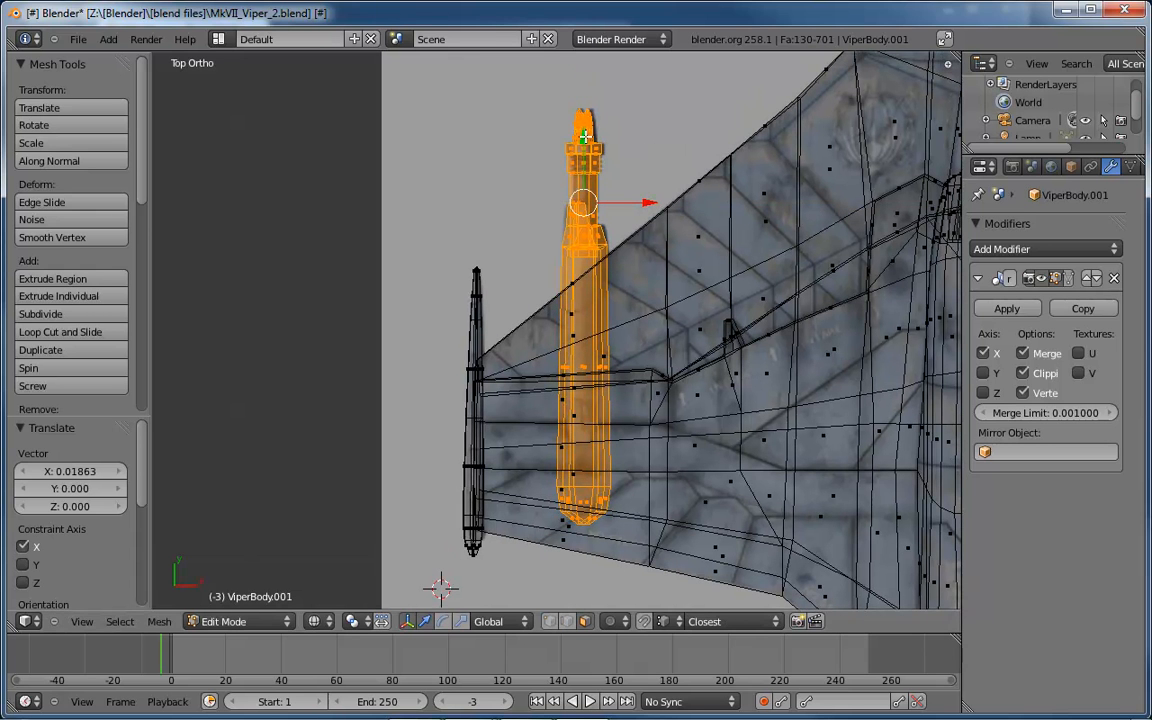
{"action": "left_click", "coordinate": [584, 137]}
{"action": "middle_click_drag", "start_coordinate": [653, 255], "coordinate": [688, 239]}
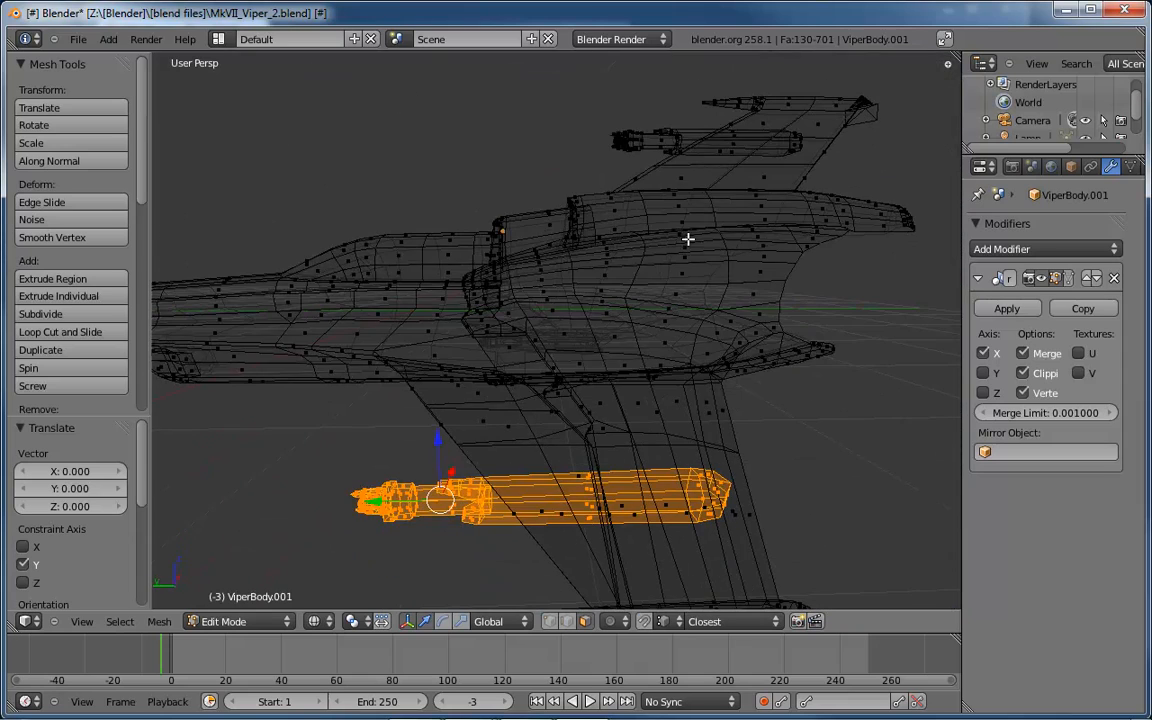
{"action": "middle_click_drag", "start_coordinate": [736, 488], "coordinate": [652, 385]}
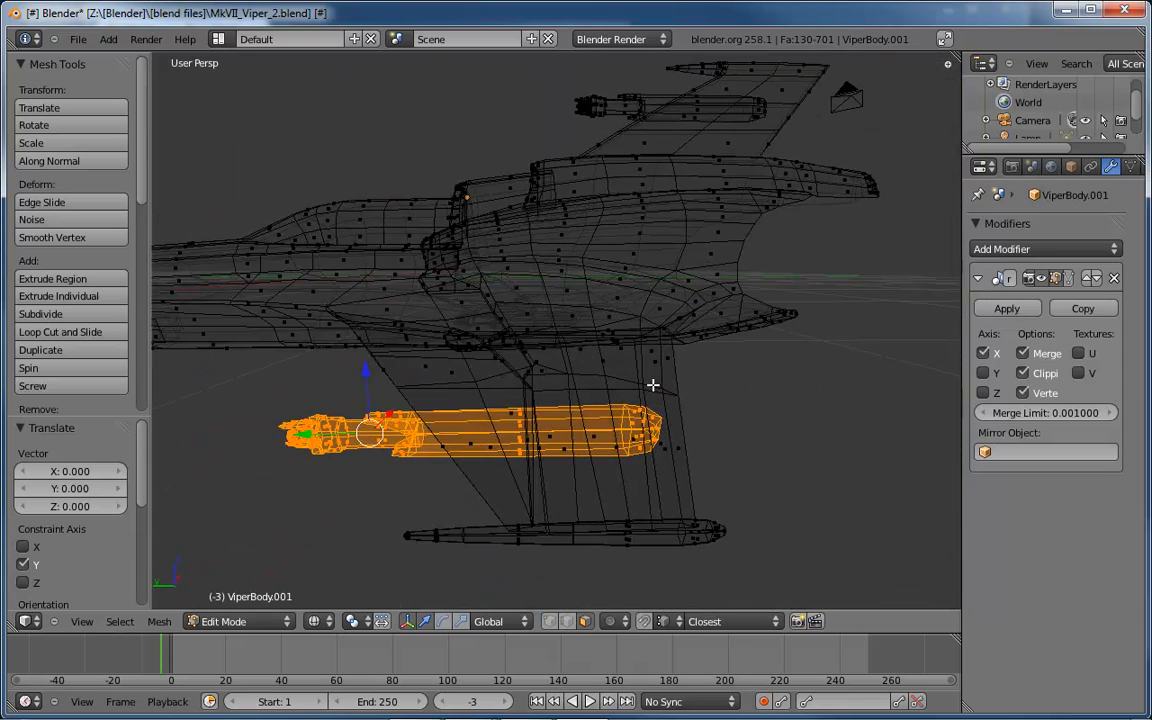
- Check the gun against the left blueprint, then select the upper and outer faces of its tapered rear end
{"action": "key", "text": "ctrl+KP_3"}
{"action": "key", "text": "alt+z"}
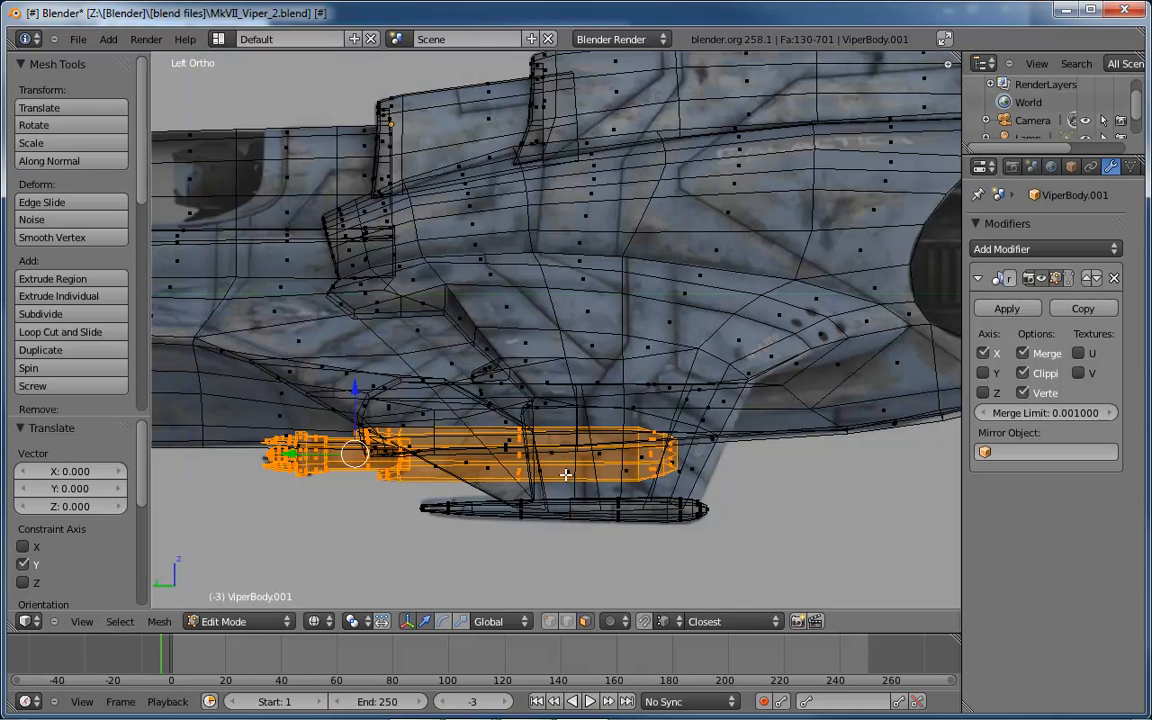
{"action": "scroll", "coordinate": [566, 474], "scroll_direction": "up", "scroll_amount": 4}
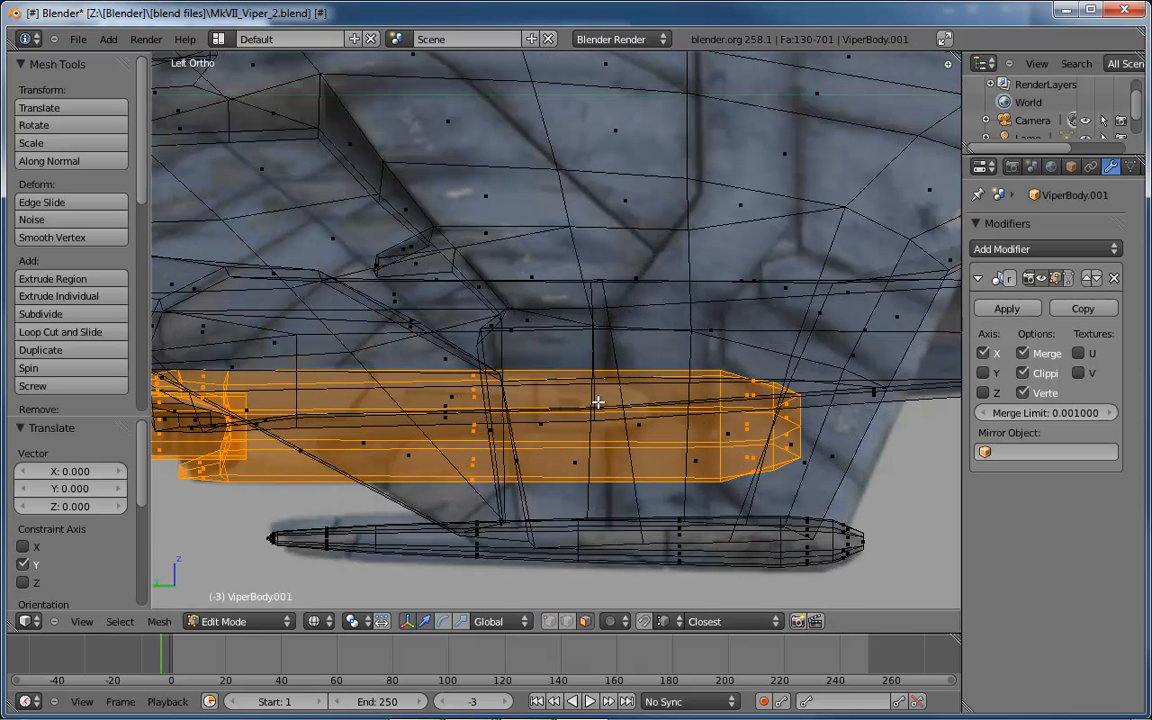
{"action": "key", "text": "alt+z"}
{"action": "mouse_move", "coordinate": [733, 403]}
{"action": "middle_mouse_down"}
{"action": "mouse_move", "coordinate": [771, 388]}
{"action": "mouse_move", "coordinate": [665, 427]}
{"action": "mouse_move", "coordinate": [700, 425]}
{"action": "middle_mouse_up"}
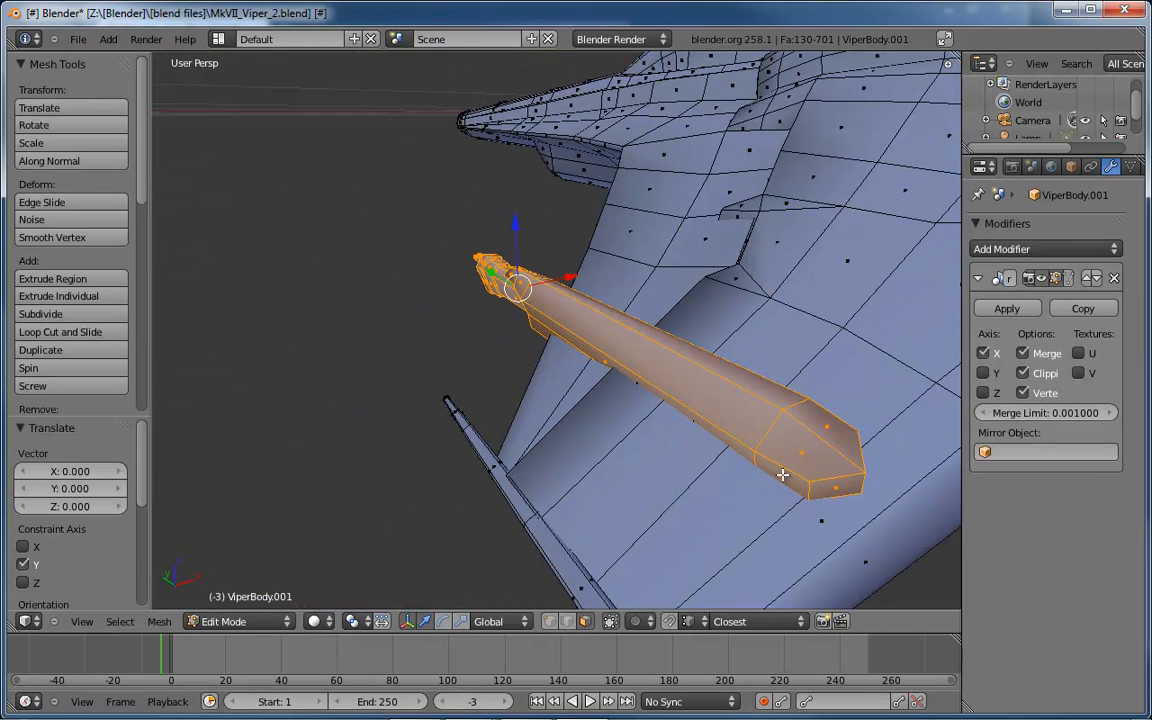
{"action": "right_click", "coordinate": [782, 473]}
{"action": "right_click", "coordinate": [830, 467], "text": "shift"}
{"action": "right_click", "coordinate": [797, 449], "text": "shift"}
{"action": "mouse_move", "coordinate": [797, 449]}
{"action": "middle_mouse_down"}
{"action": "mouse_move", "coordinate": [810, 417]}
{"action": "mouse_move", "coordinate": [790, 450]}
{"action": "middle_mouse_up"}
{"action": "right_click", "coordinate": [861, 501], "text": "shift"}
- Add the remaining underside and inner faces of the gun's tapered rear end to the selection
{"action": "middle_click_drag", "start_coordinate": [893, 549], "coordinate": [647, 359]}
{"action": "right_click", "coordinate": [618, 160], "text": "shift"}
{"action": "middle_click_drag", "start_coordinate": [618, 160], "coordinate": [720, 249]}
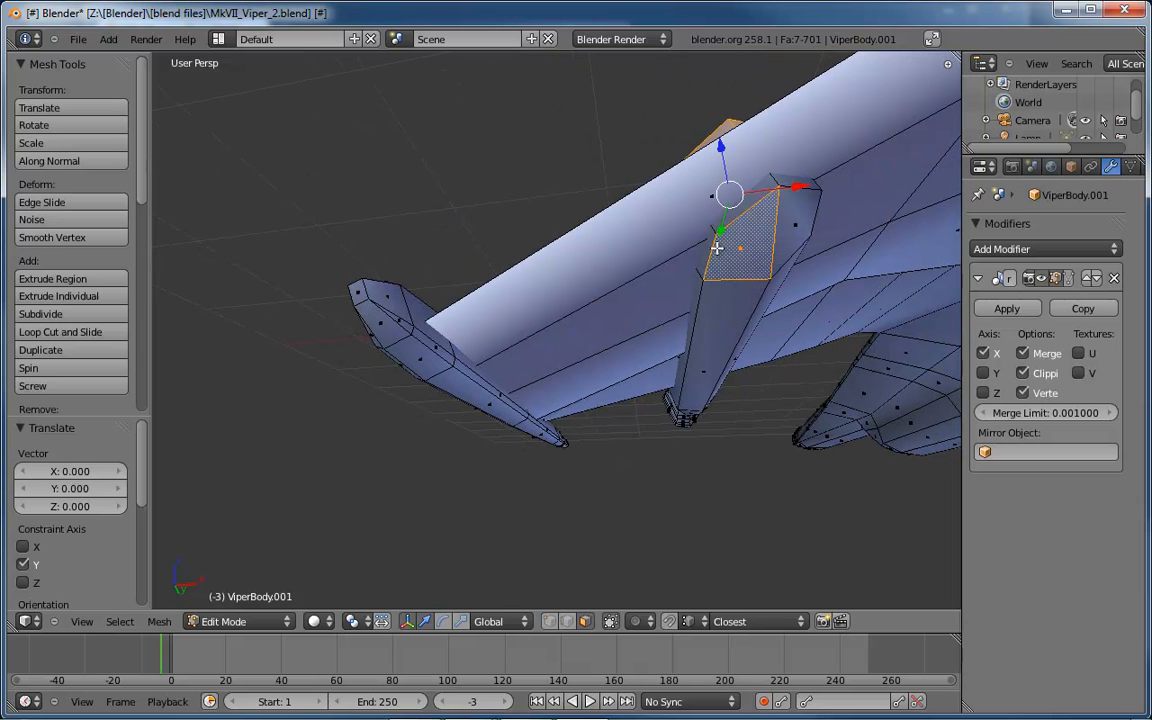
{"action": "right_click", "coordinate": [783, 218], "text": "shift"}
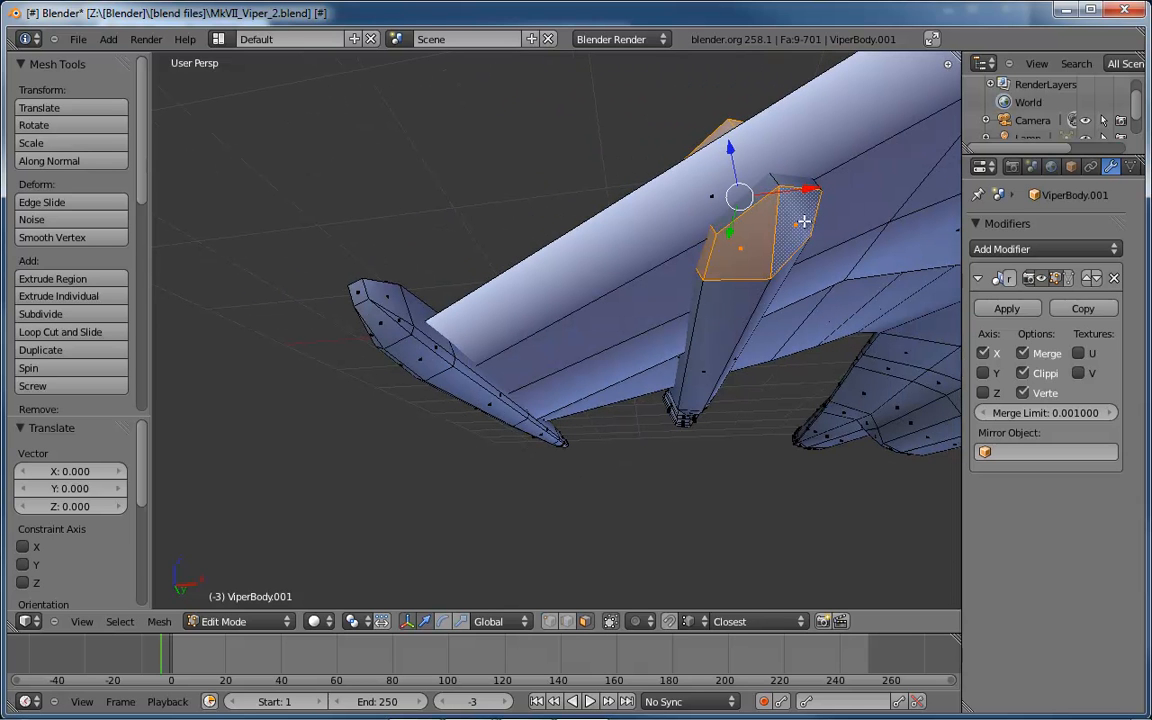
{"action": "key", "text": "ctrl+space"}
{"action": "right_click", "coordinate": [747, 209], "text": "shift"}
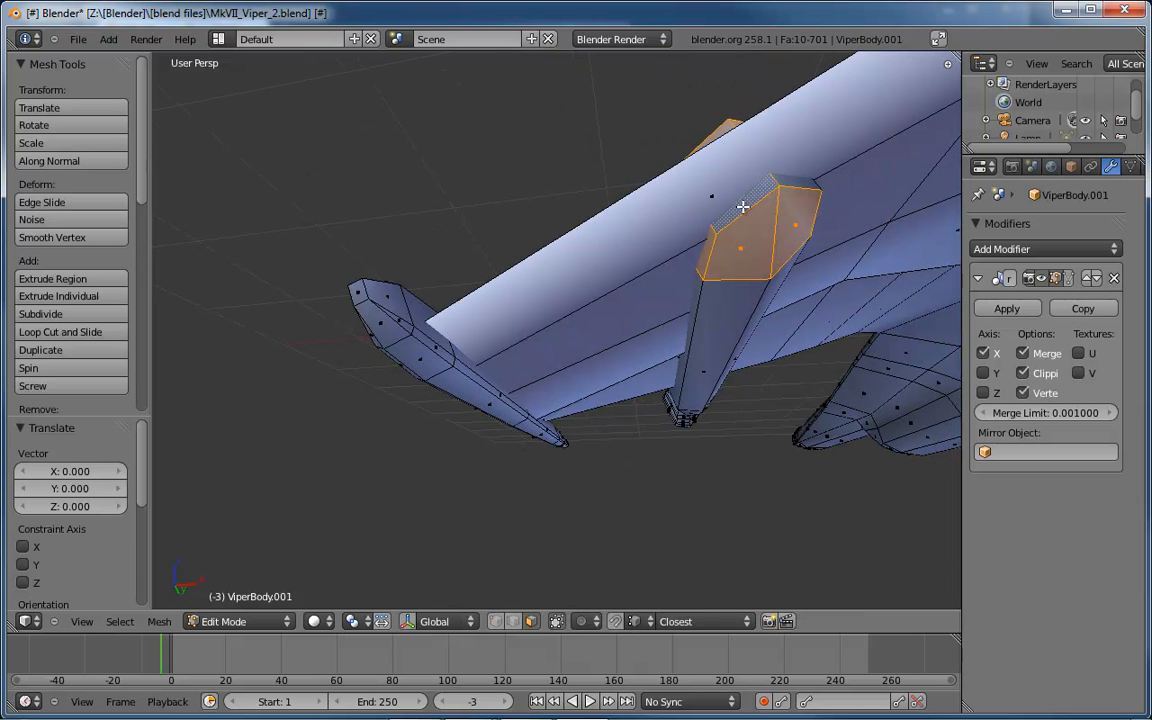
{"action": "right_click", "coordinate": [793, 183], "text": "shift"}
{"action": "middle_click_drag", "start_coordinate": [793, 183], "coordinate": [602, 260]}
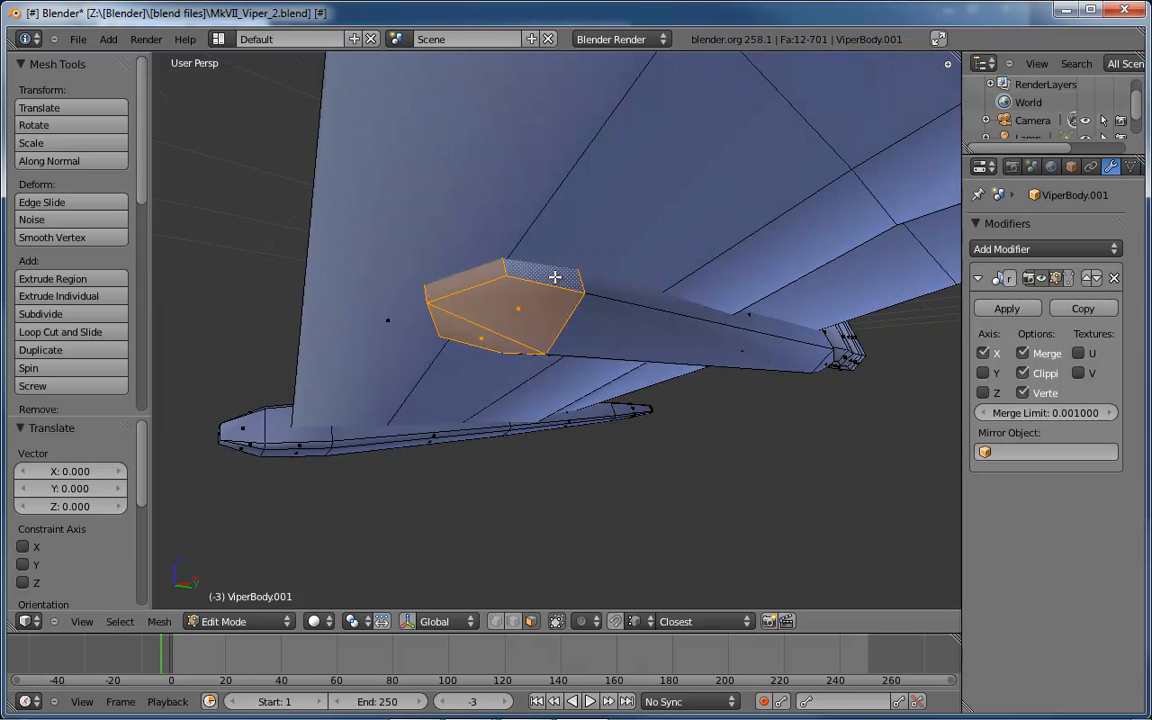
{"action": "middle_click_drag", "start_coordinate": [391, 321], "coordinate": [689, 350]}
- In the top view, move the gun's rear end 0.539 along Y and scale it uniformly to 0.719
{"action": "key", "text": "KP_7"}
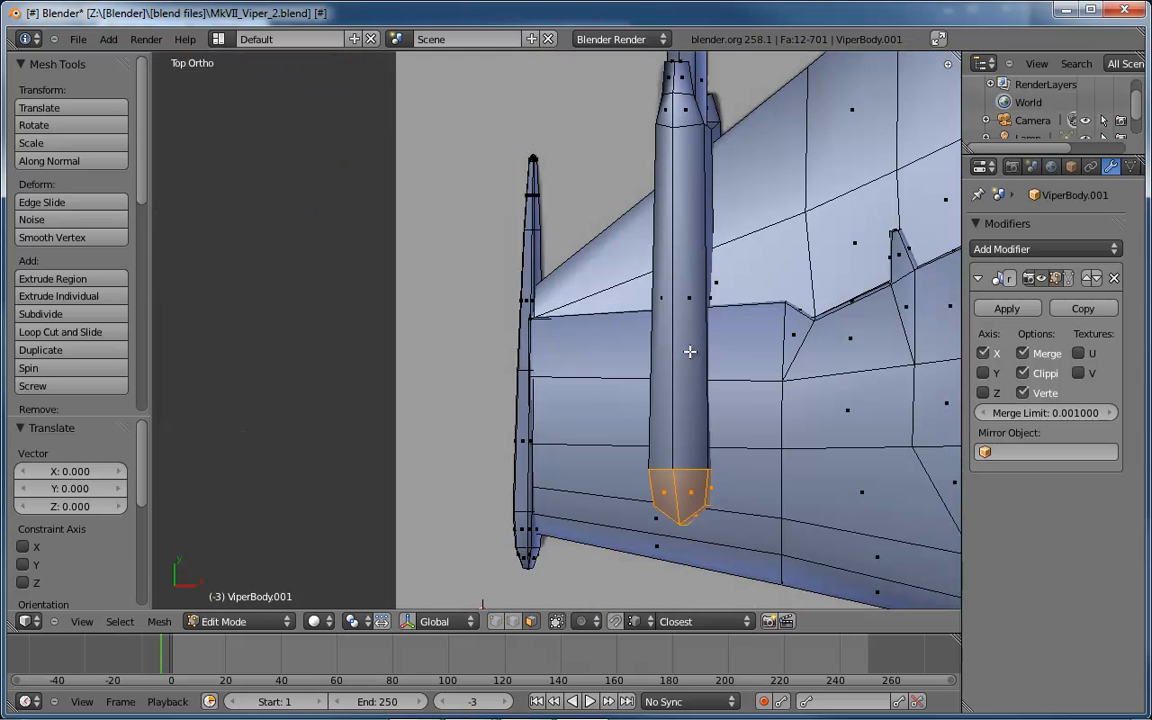
{"action": "key", "text": "alt+z"}
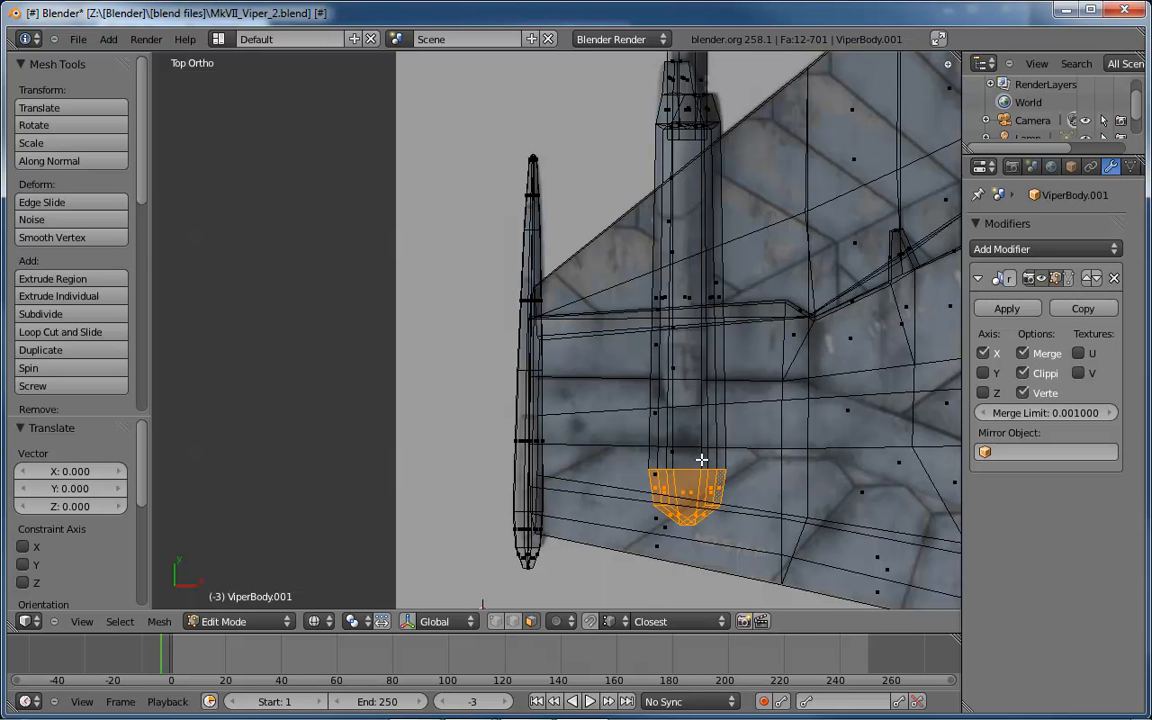
{"action": "key", "text": "ctrl+space"}
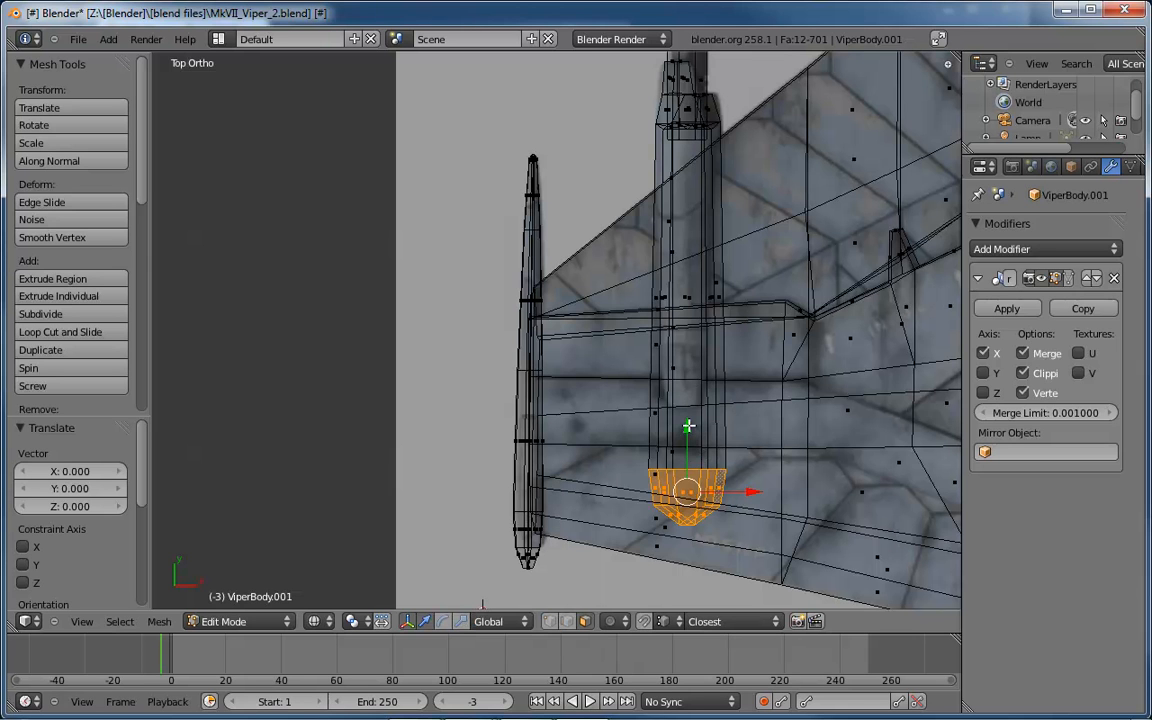
{"action": "left_click_drag", "start_coordinate": [688, 427], "coordinate": [687, 314]}
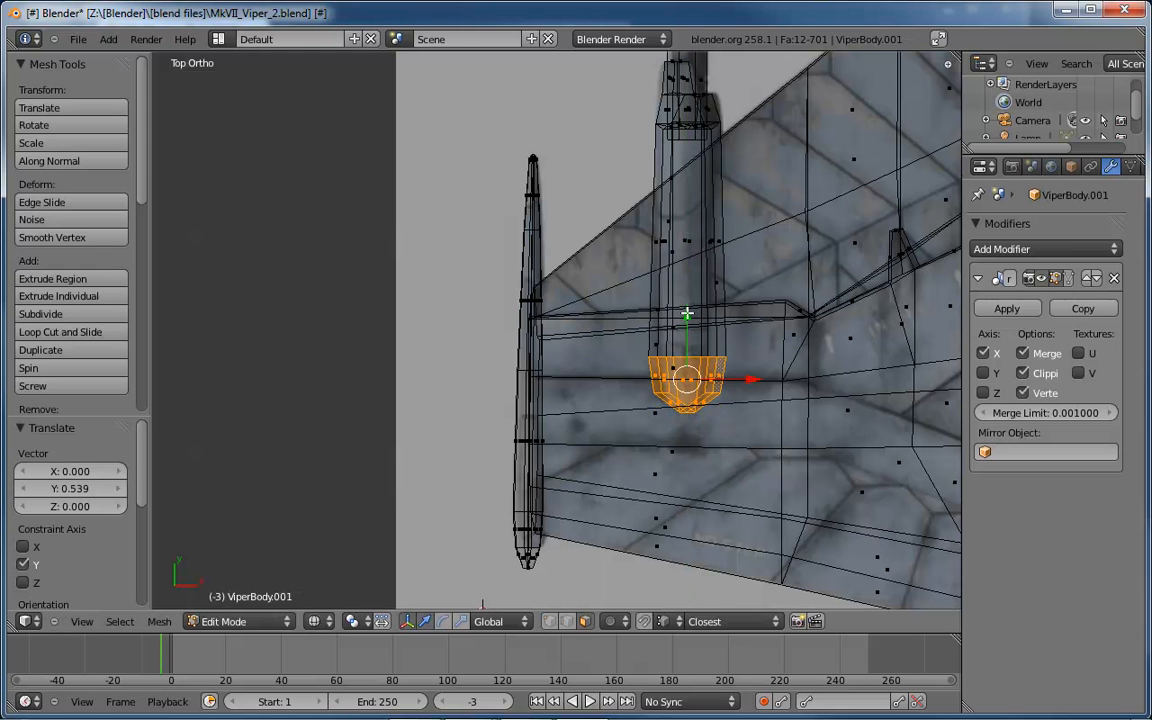
{"action": "key", "text": "s"}
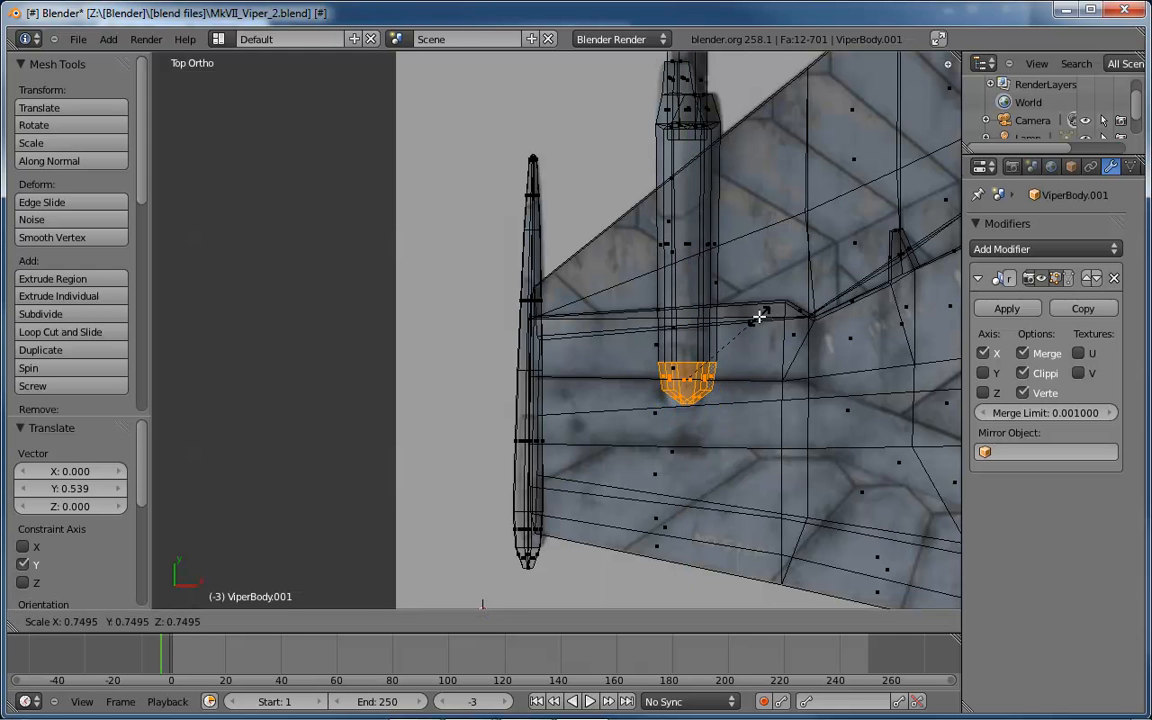
{"action": "left_click", "coordinate": [752, 313]}
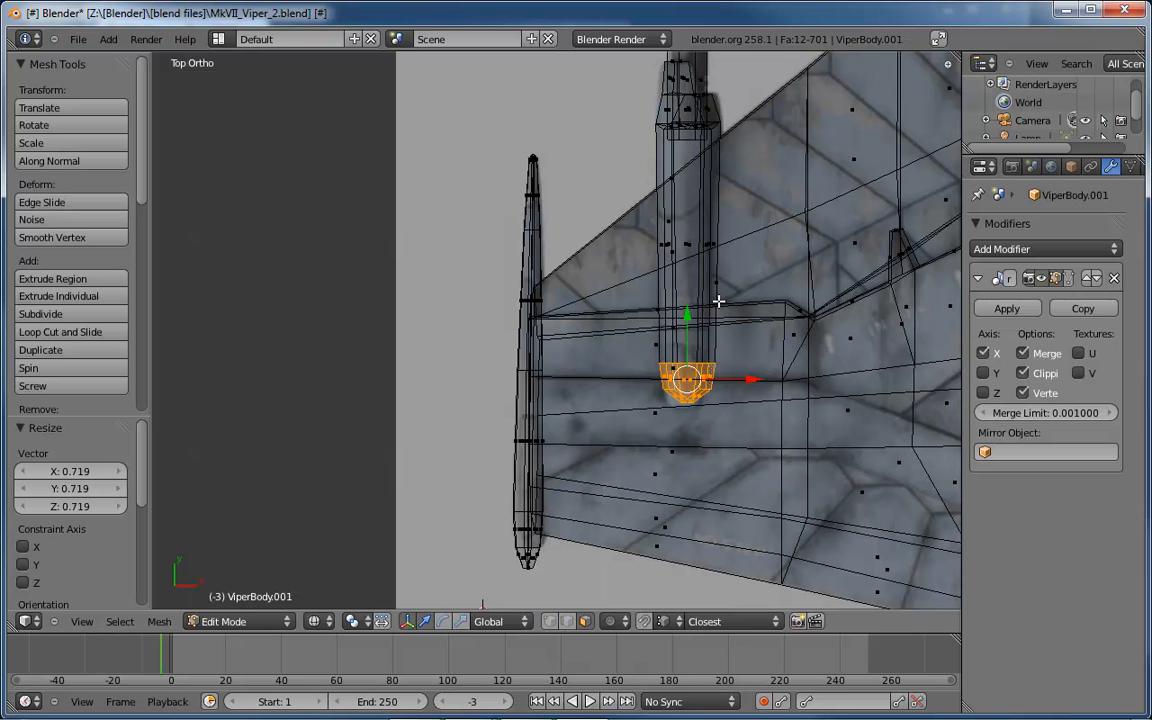
- Stretch the gun's rear end by 1.592 along Y and nudge it 0.01294 along Y
{"action": "key", "text": "s"}
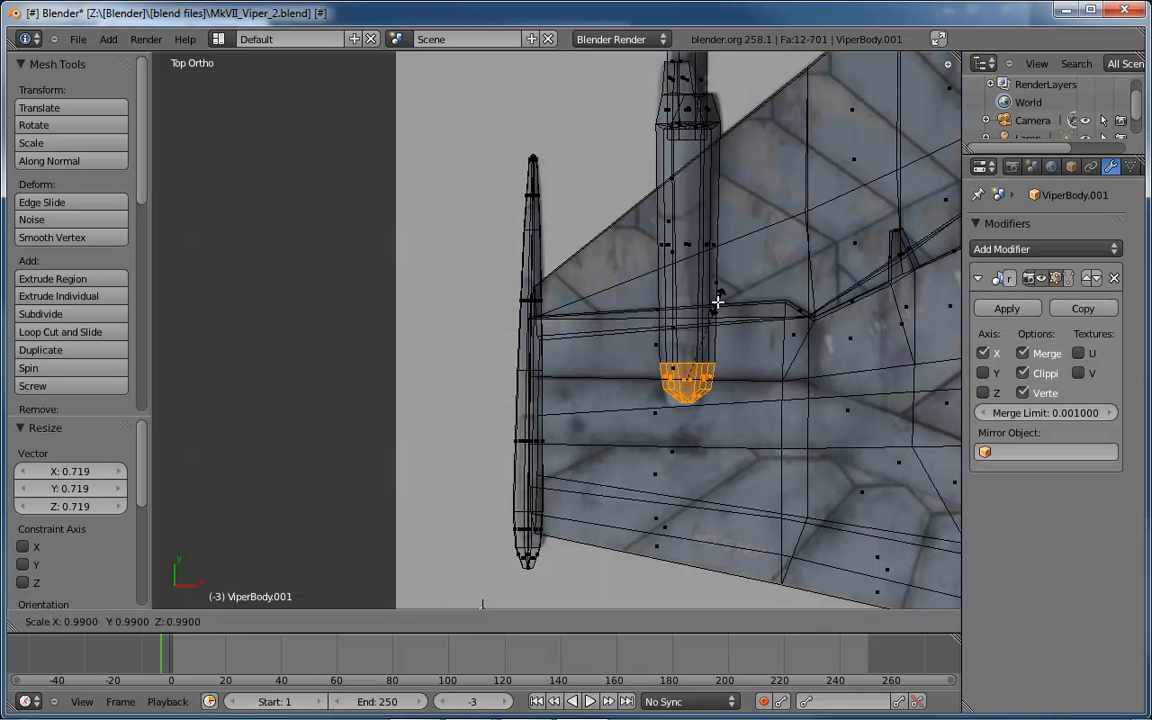
{"action": "key", "text": "y"}
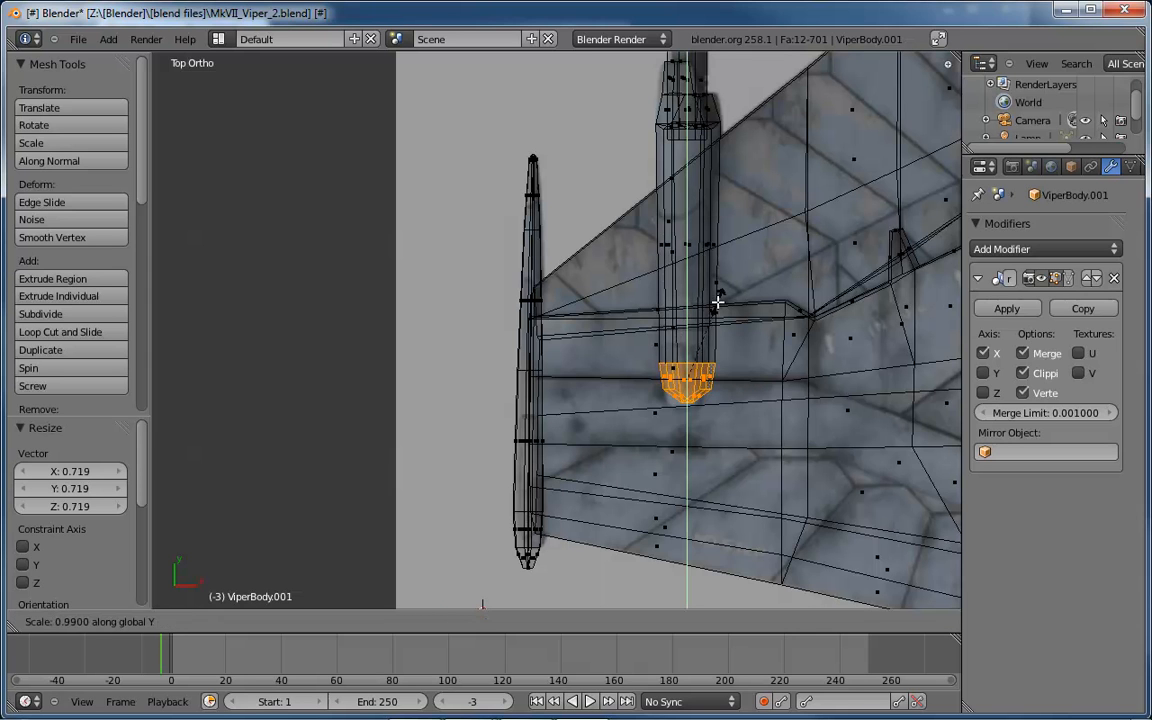
{"action": "left_click", "coordinate": [718, 262]}
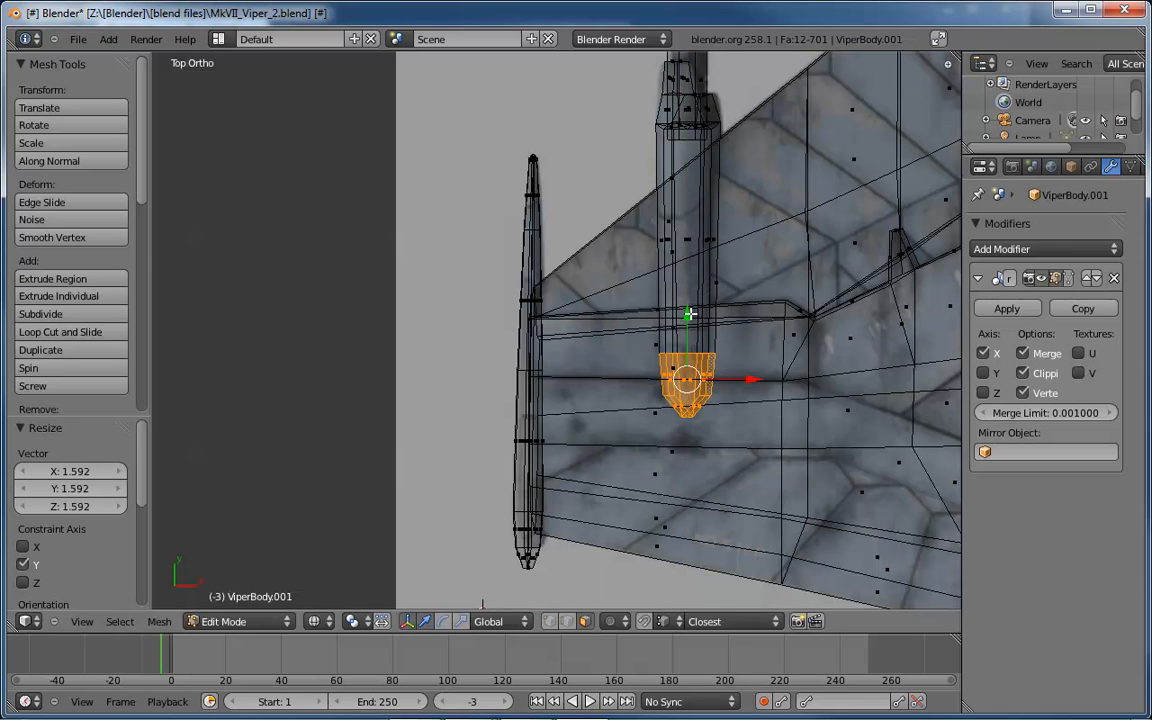
{"action": "left_click_drag", "start_coordinate": [690, 314], "coordinate": [689, 309]}
- In shaded perspective, scale the gun's rear end to 1.204 along Z
{"action": "mouse_move", "coordinate": [676, 470]}
{"action": "middle_mouse_down"}
{"action": "mouse_move", "coordinate": [864, 355]}
{"action": "mouse_move", "coordinate": [851, 259]}
{"action": "mouse_move", "coordinate": [789, 288]}
{"action": "middle_mouse_up"}
{"action": "key", "text": "z"}
{"action": "mouse_move", "coordinate": [741, 329]}
{"action": "middle_mouse_down"}
{"action": "mouse_move", "coordinate": [795, 342]}
{"action": "mouse_move", "coordinate": [673, 448]}
{"action": "mouse_move", "coordinate": [607, 417]}
{"action": "mouse_move", "coordinate": [617, 340]}
{"action": "middle_mouse_up"}
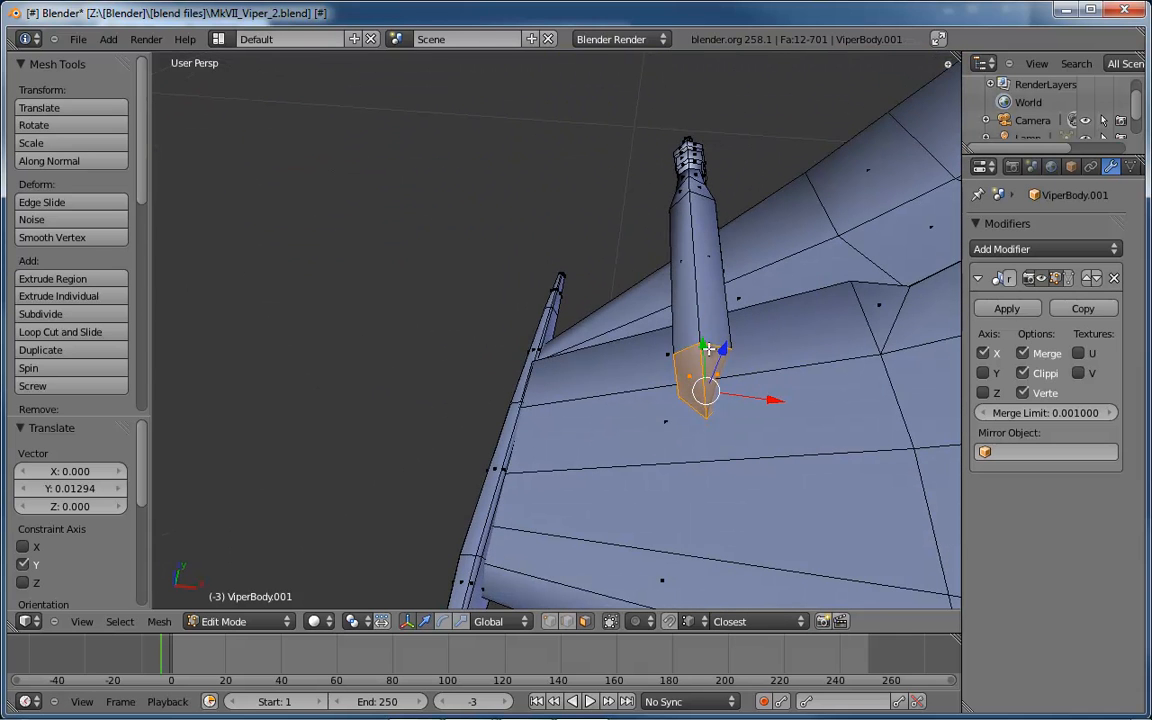
{"action": "middle_click_drag", "start_coordinate": [708, 348], "coordinate": [711, 283]}
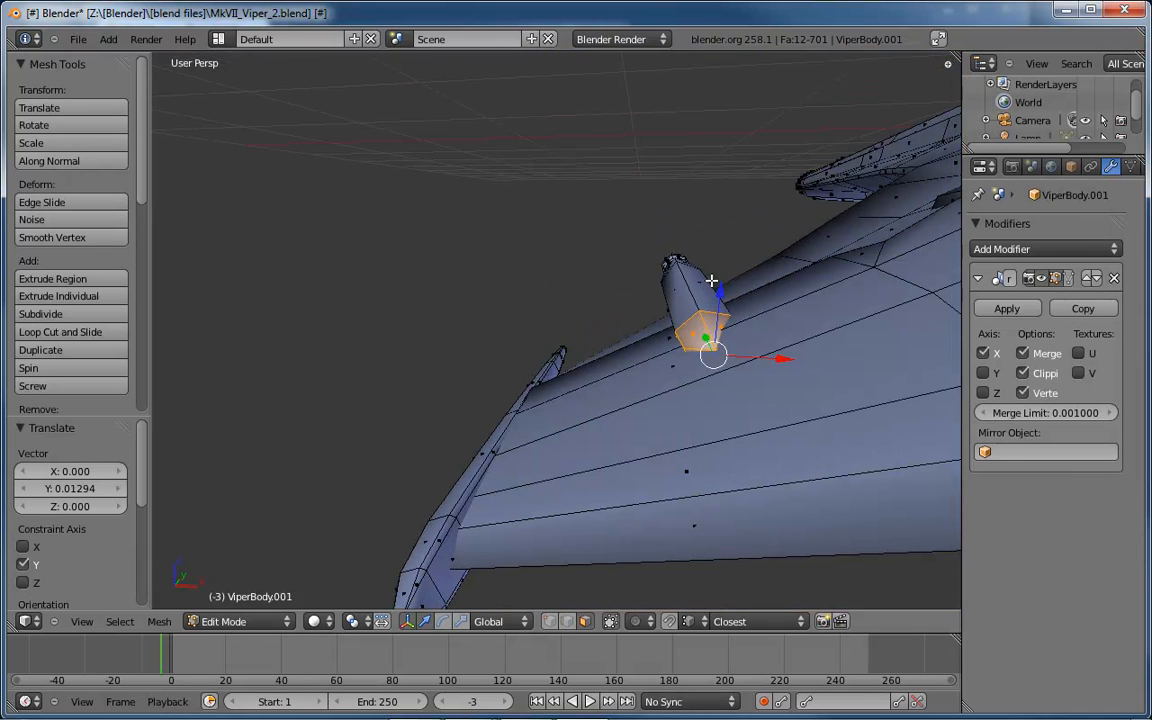
{"action": "key", "text": "s"}
{"action": "key", "text": "z"}
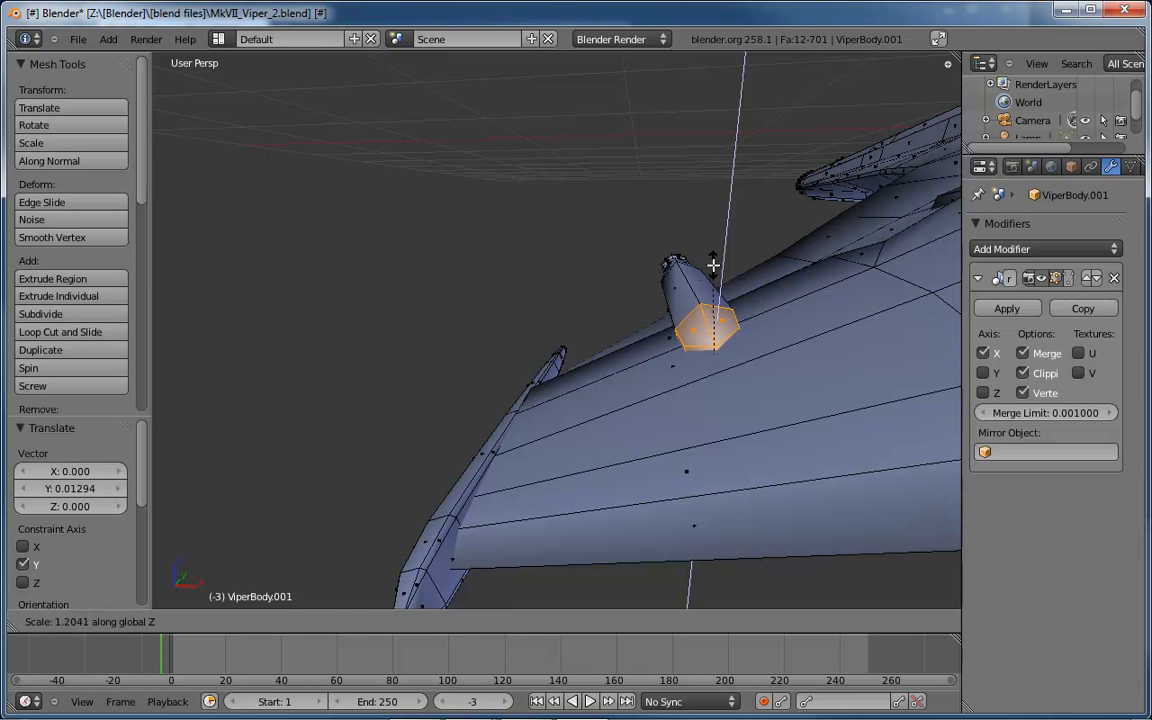
{"action": "left_click", "coordinate": [713, 265]}
{"action": "mouse_move", "coordinate": [789, 267]}
{"action": "middle_mouse_down"}
{"action": "mouse_move", "coordinate": [761, 244]}
{"action": "mouse_move", "coordinate": [812, 236]}
{"action": "mouse_move", "coordinate": [772, 257]}
{"action": "middle_mouse_up"}
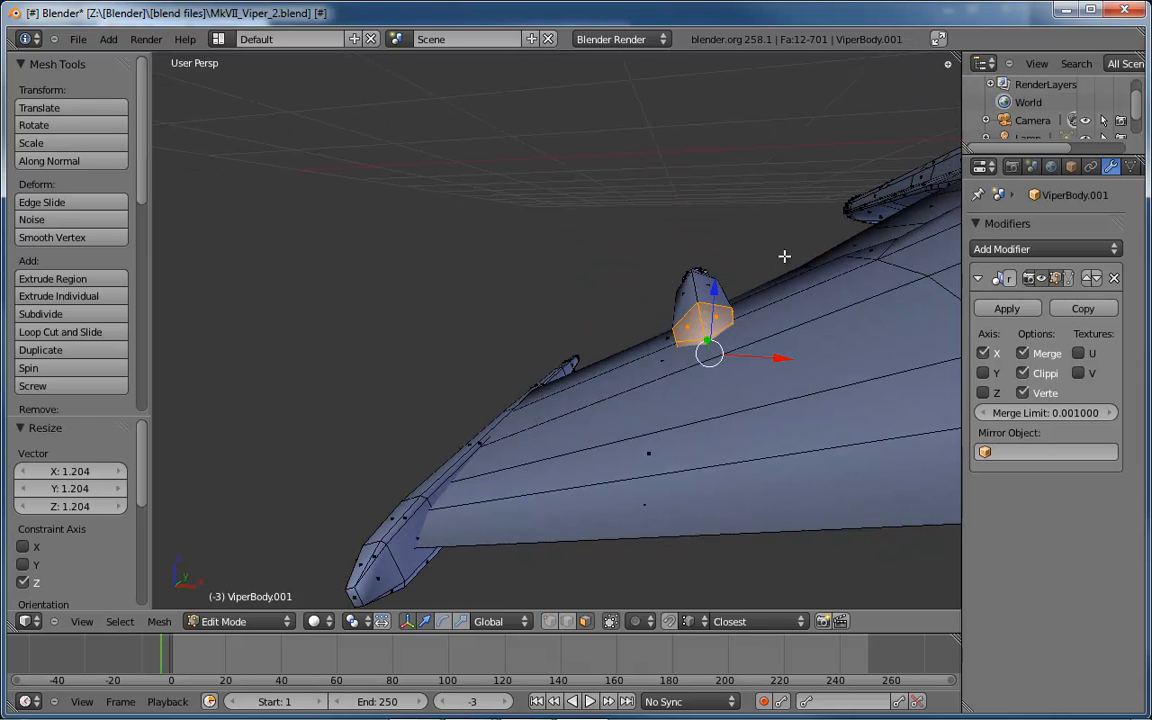
- Expand the selection from the rear end to the whole wing gun, including the barrel cluster and muzzle faces
{"action": "key", "text": "ctrl+KP_Add"}
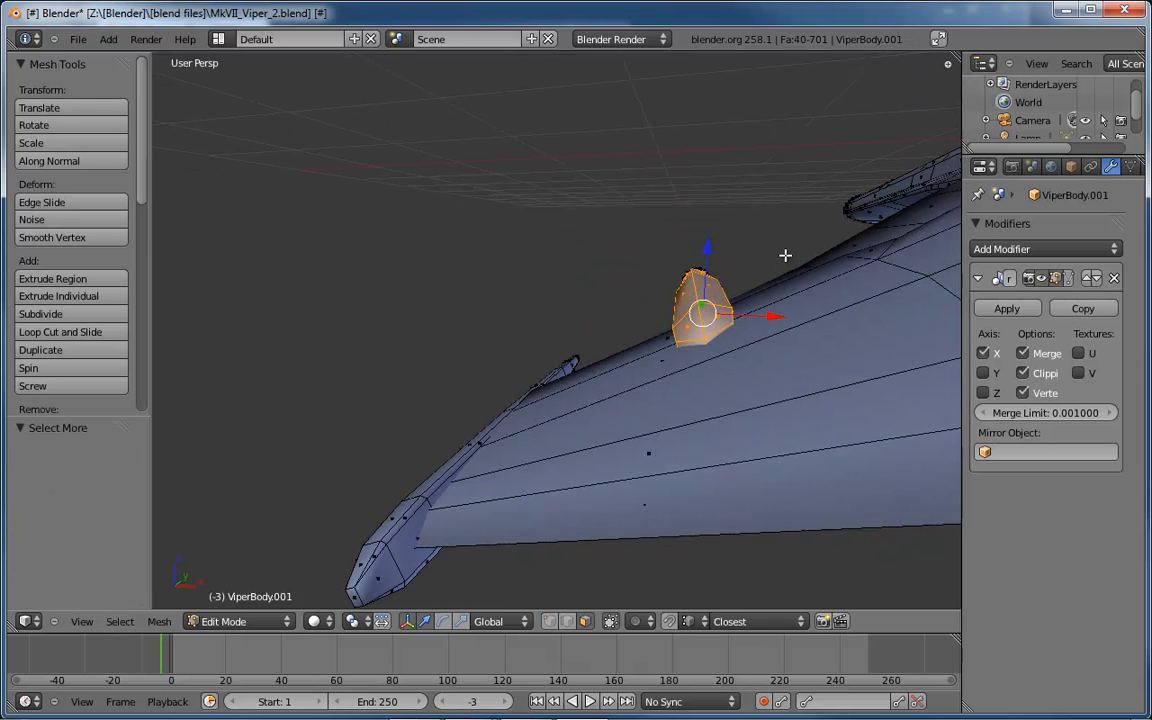
{"action": "middle_click_drag", "start_coordinate": [689, 270], "coordinate": [684, 238]}
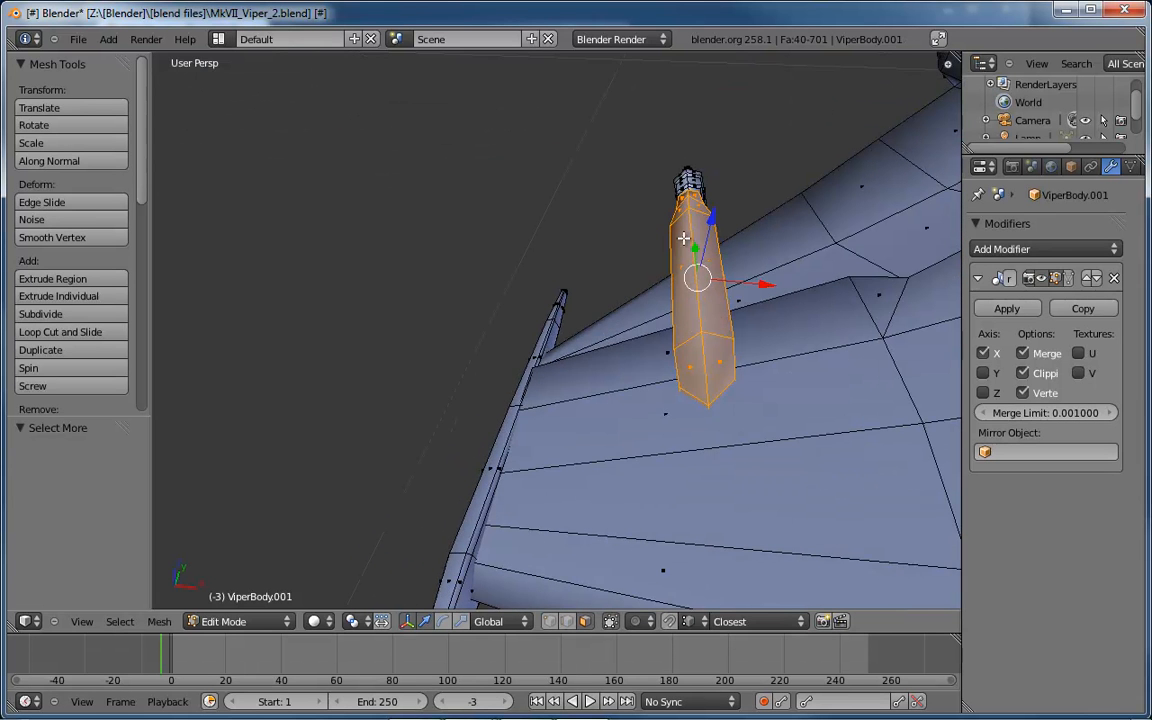
{"action": "key", "text": "b"}
{"action": "left_click_drag", "start_coordinate": [627, 118], "coordinate": [740, 218]}
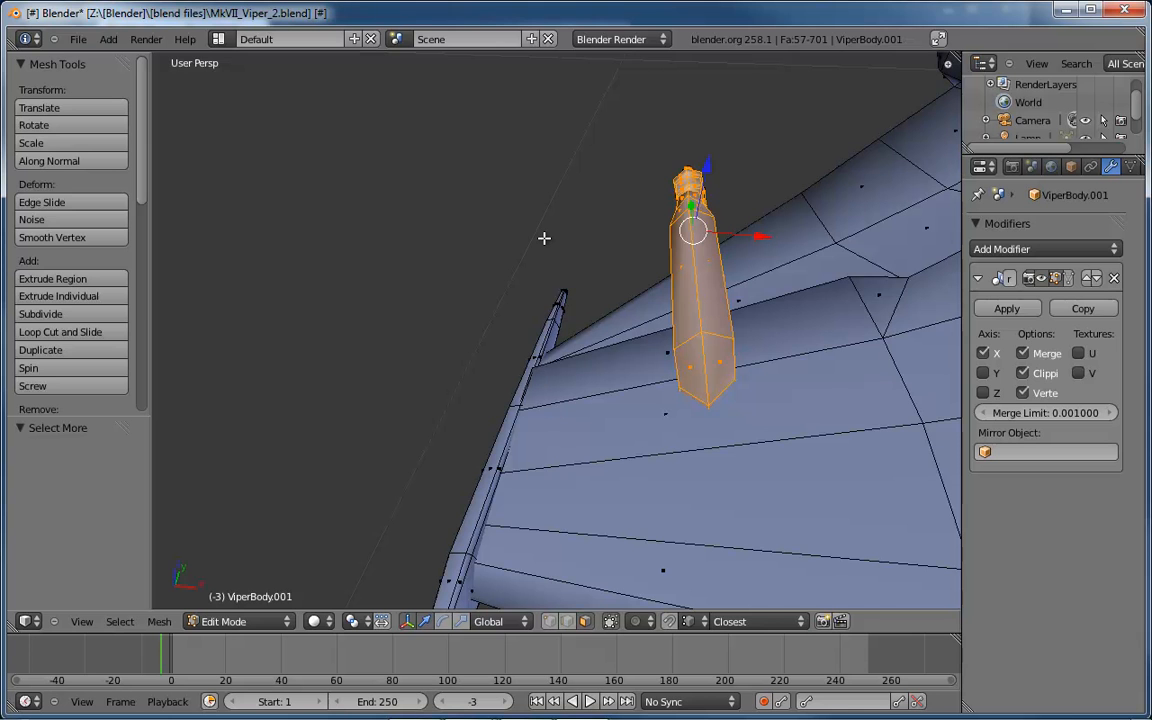
{"action": "key", "text": "ctrl+KP_Add"}
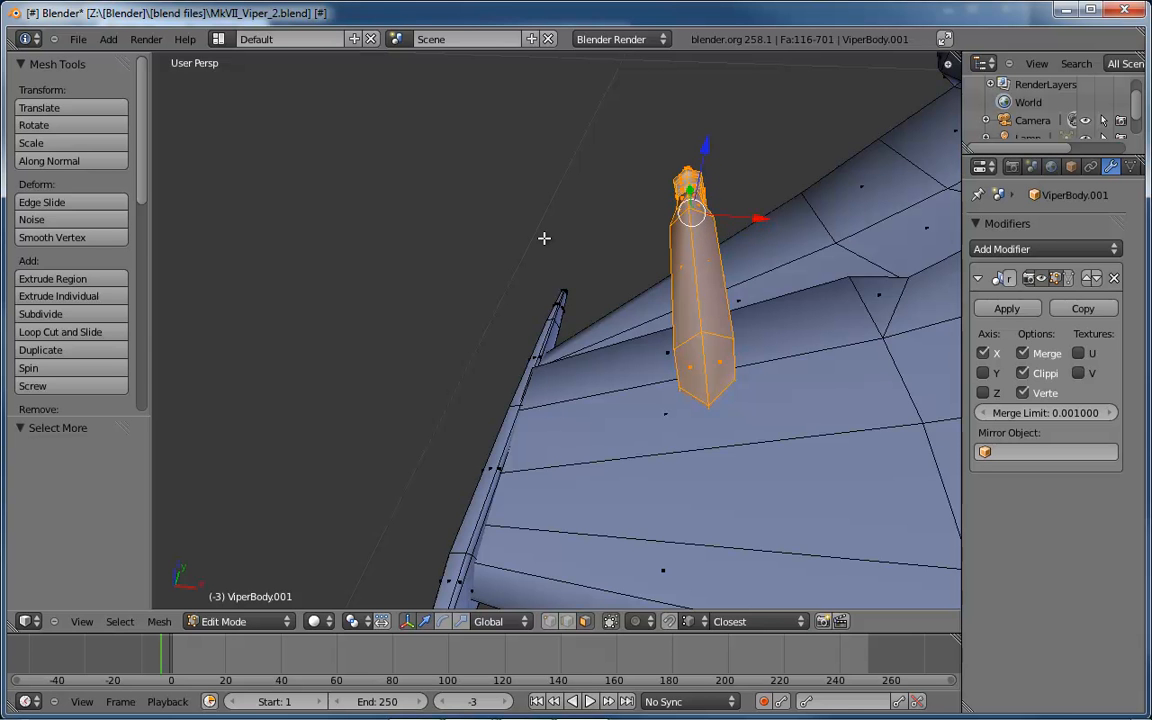
{"action": "middle_click_drag", "start_coordinate": [544, 238], "coordinate": [778, 208]}
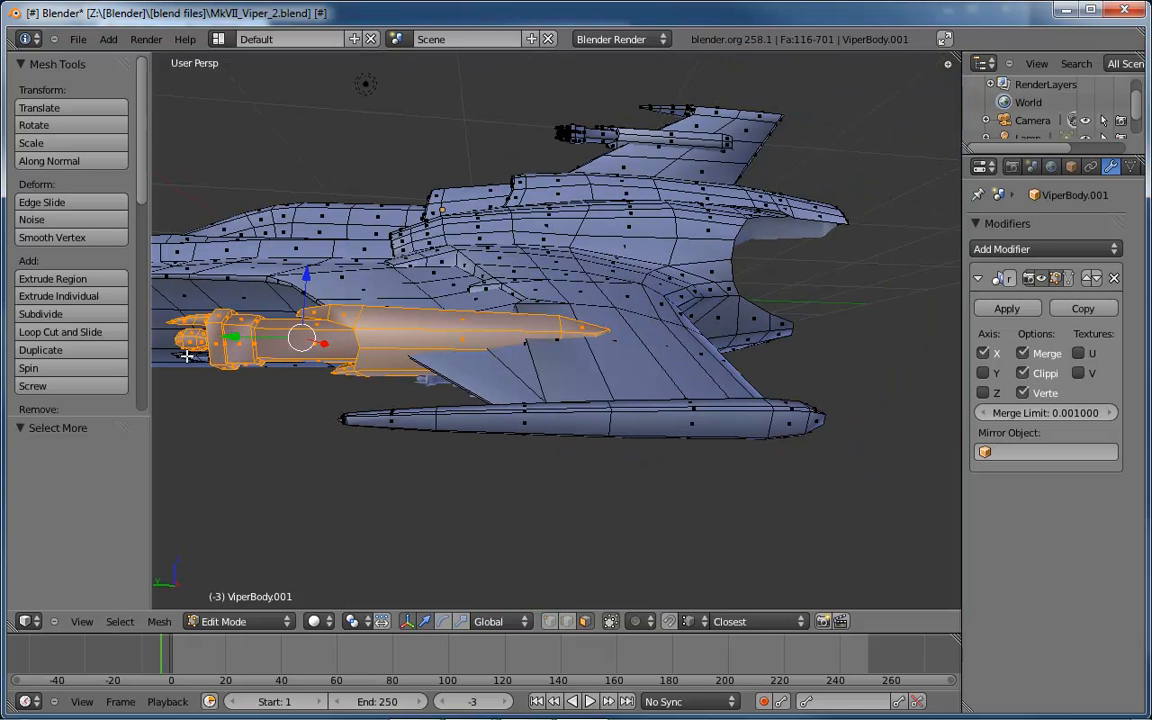
{"action": "right_click", "coordinate": [232, 362], "text": "shift"}
{"action": "right_click", "coordinate": [232, 362], "text": "shift"}
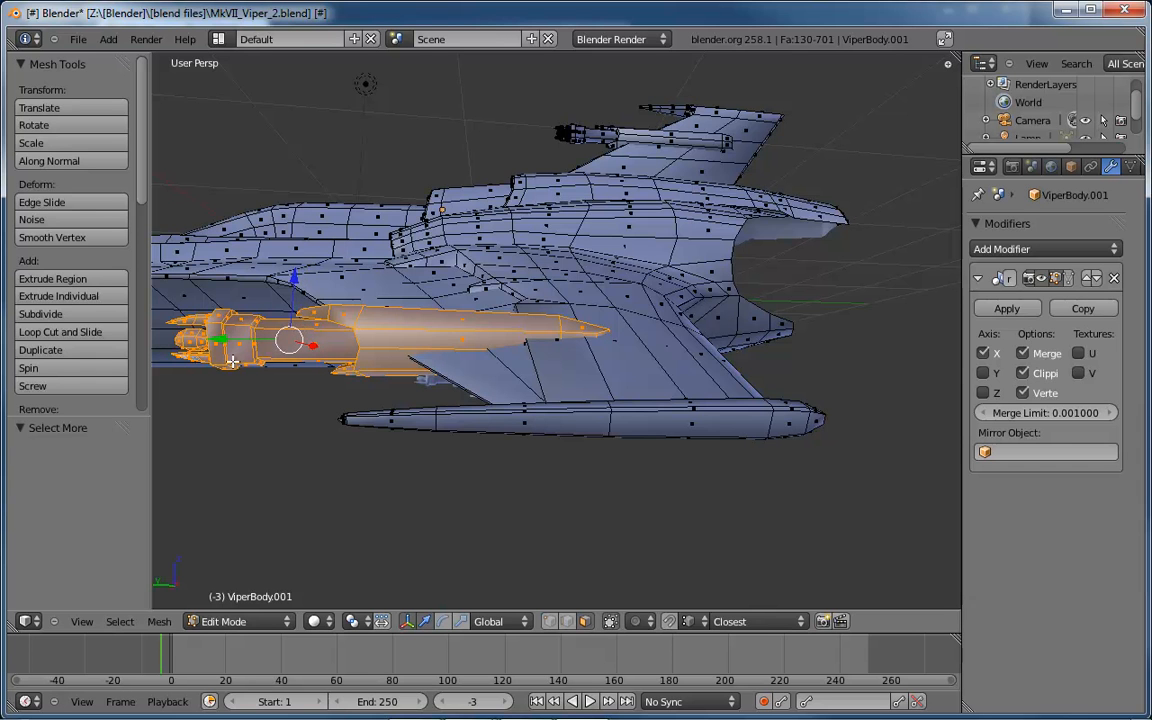
- In the back view, rotate the whole gun about 2.146° to refine its tilt on the wing
{"action": "middle_click_drag", "start_coordinate": [702, 335], "coordinate": [453, 384]}
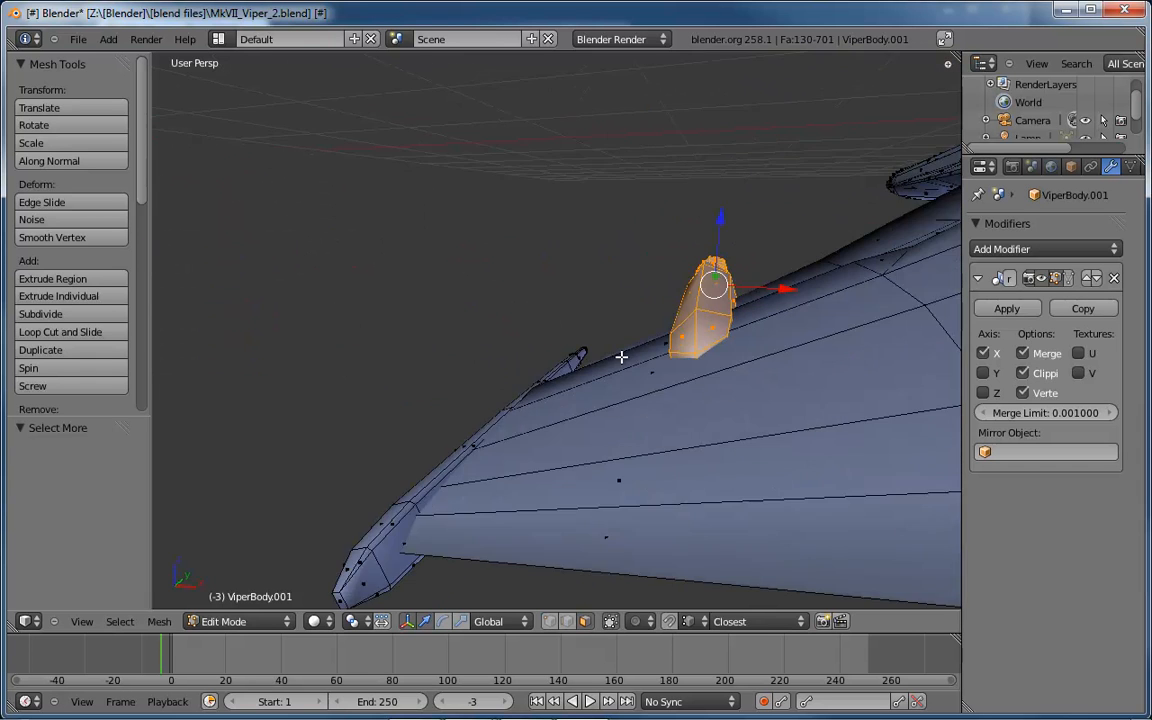
{"action": "middle_click_drag", "start_coordinate": [668, 351], "coordinate": [638, 361], "text": "shift"}
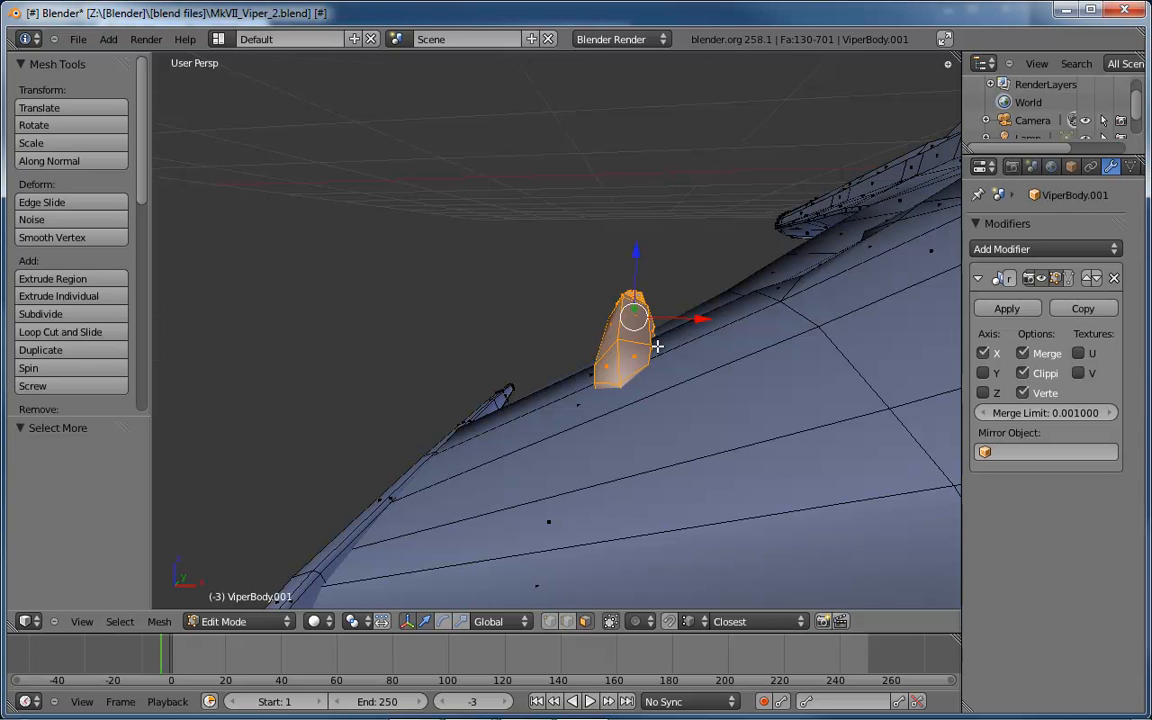
{"action": "key", "text": "ctrl+KP_1"}
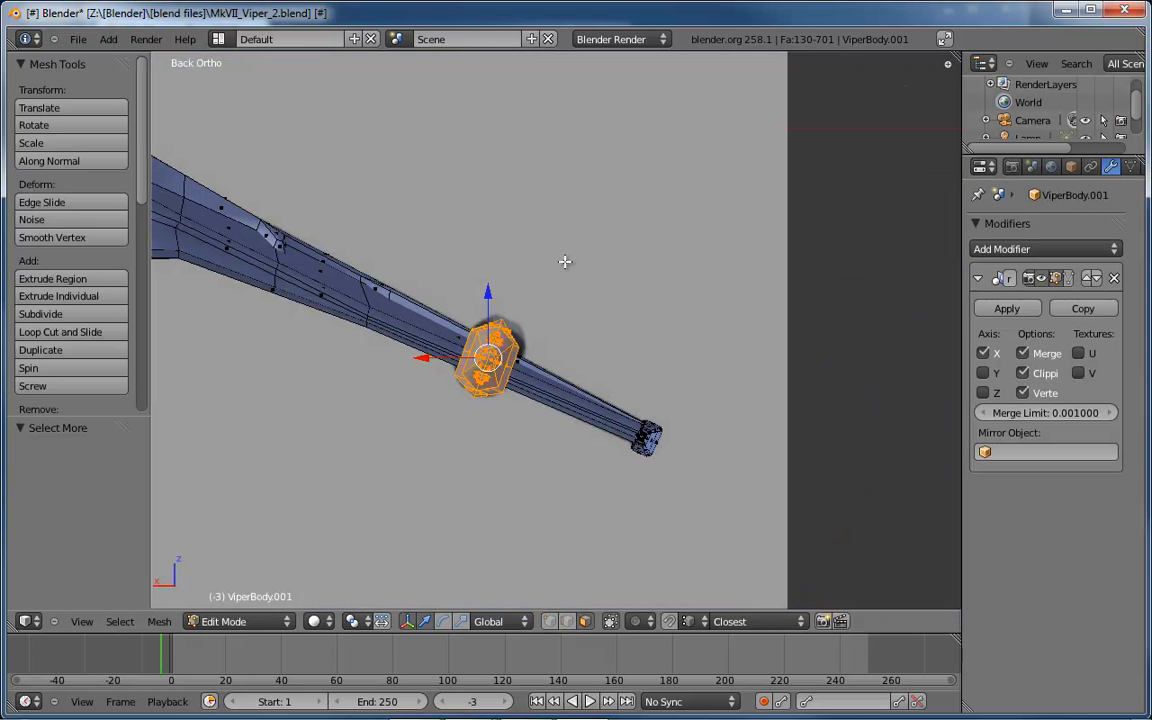
{"action": "key", "text": "r"}
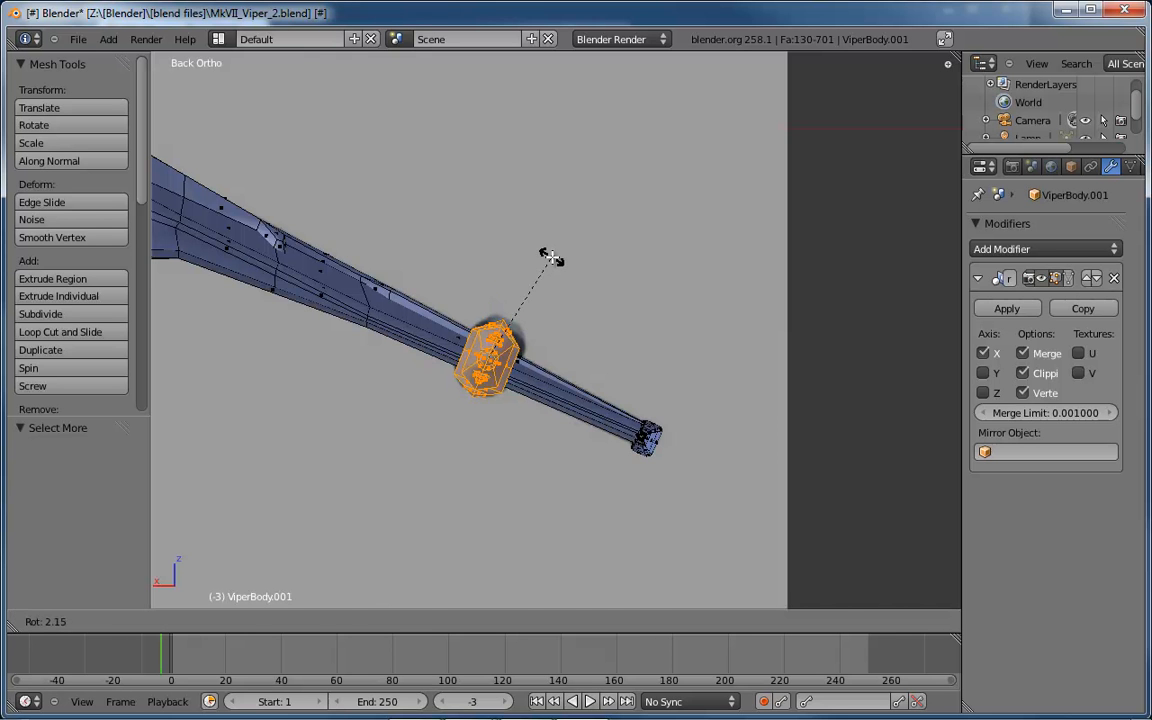
{"action": "left_click", "coordinate": [552, 257]}
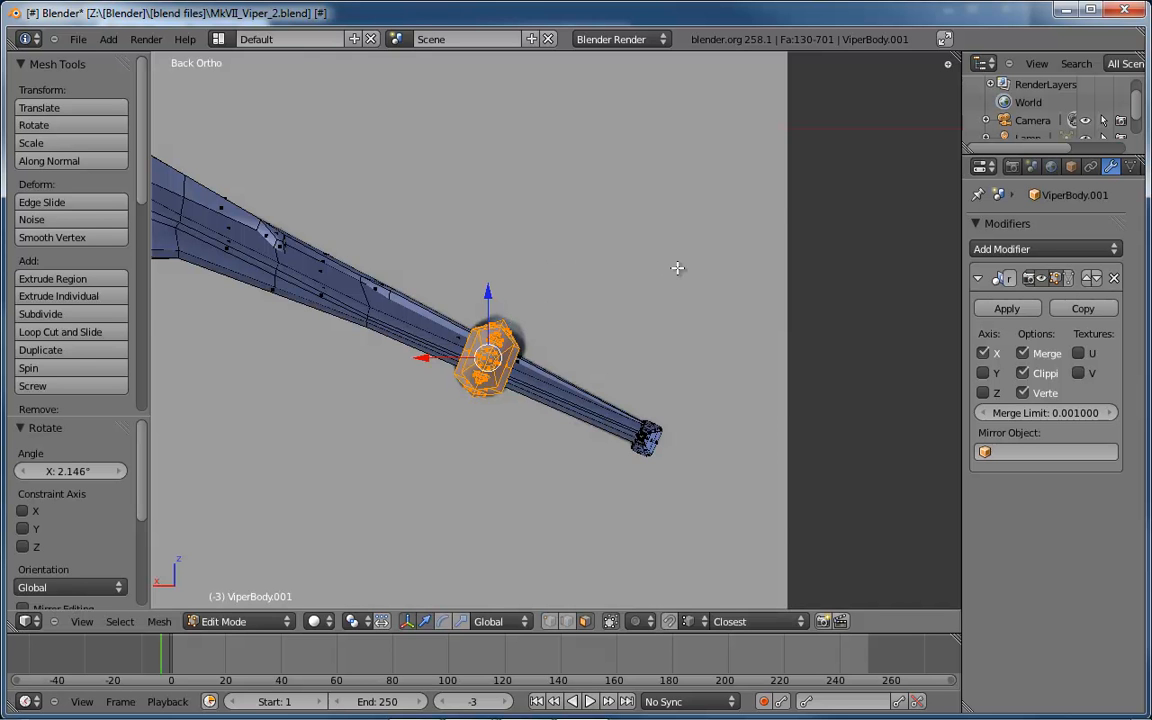
- In perspective, rotate the gun about -2.594° around the Y axis and check how it sits on the wing
{"action": "middle_click_drag", "start_coordinate": [679, 267], "coordinate": [638, 314]}
{"action": "key", "text": "r"}
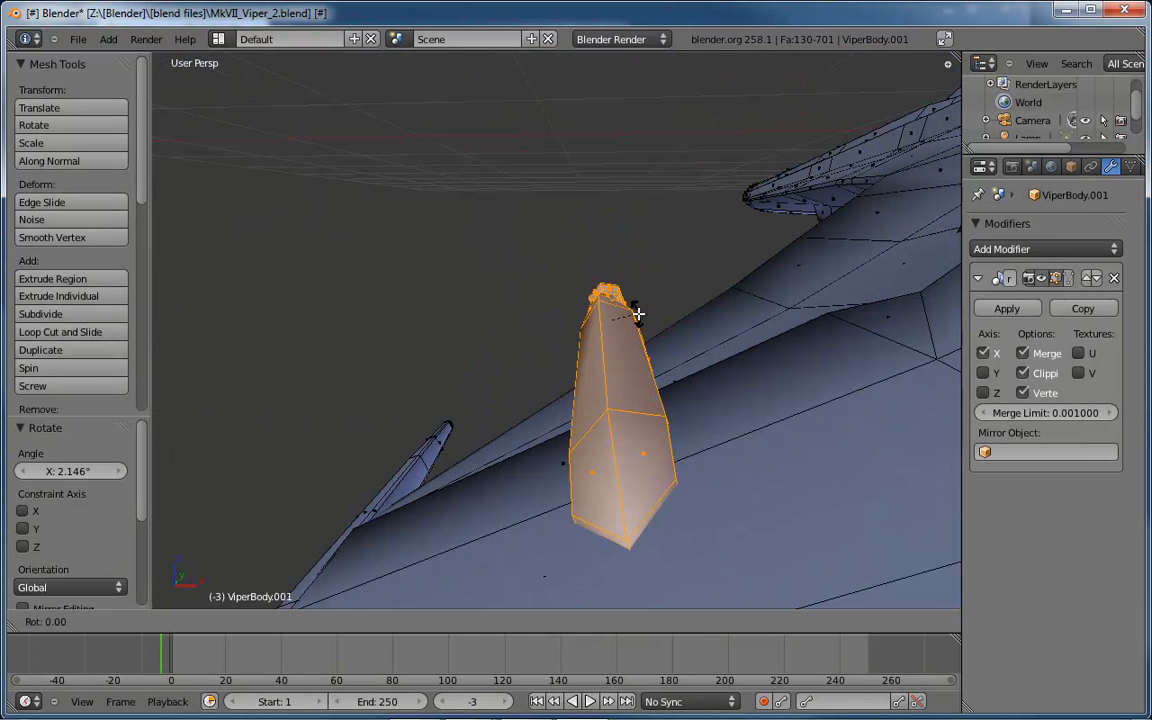
{"action": "key", "text": "y"}
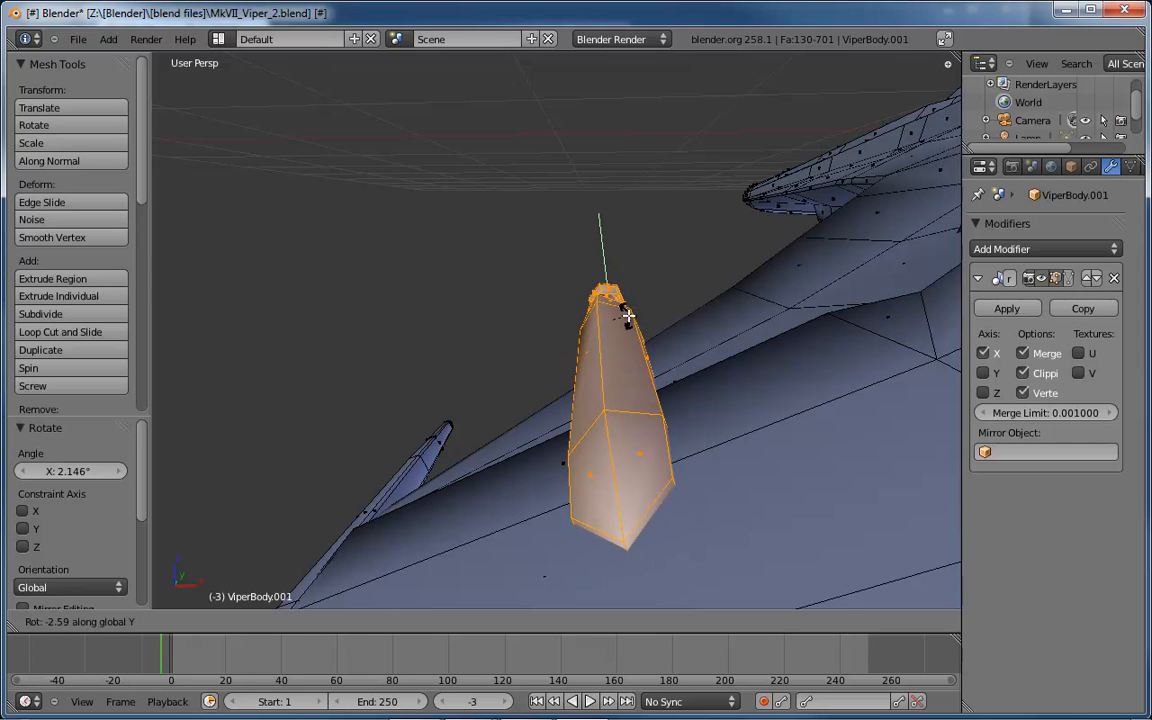
{"action": "left_click", "coordinate": [628, 316]}
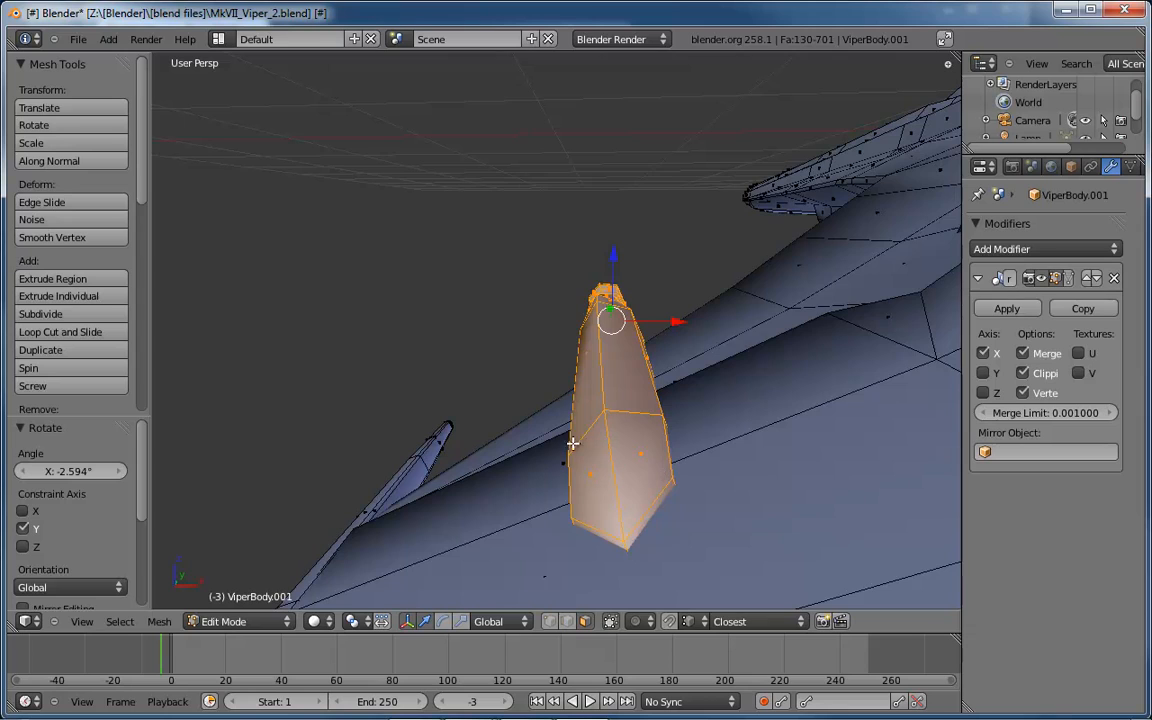
{"action": "middle_click_drag", "start_coordinate": [580, 408], "coordinate": [604, 415]}
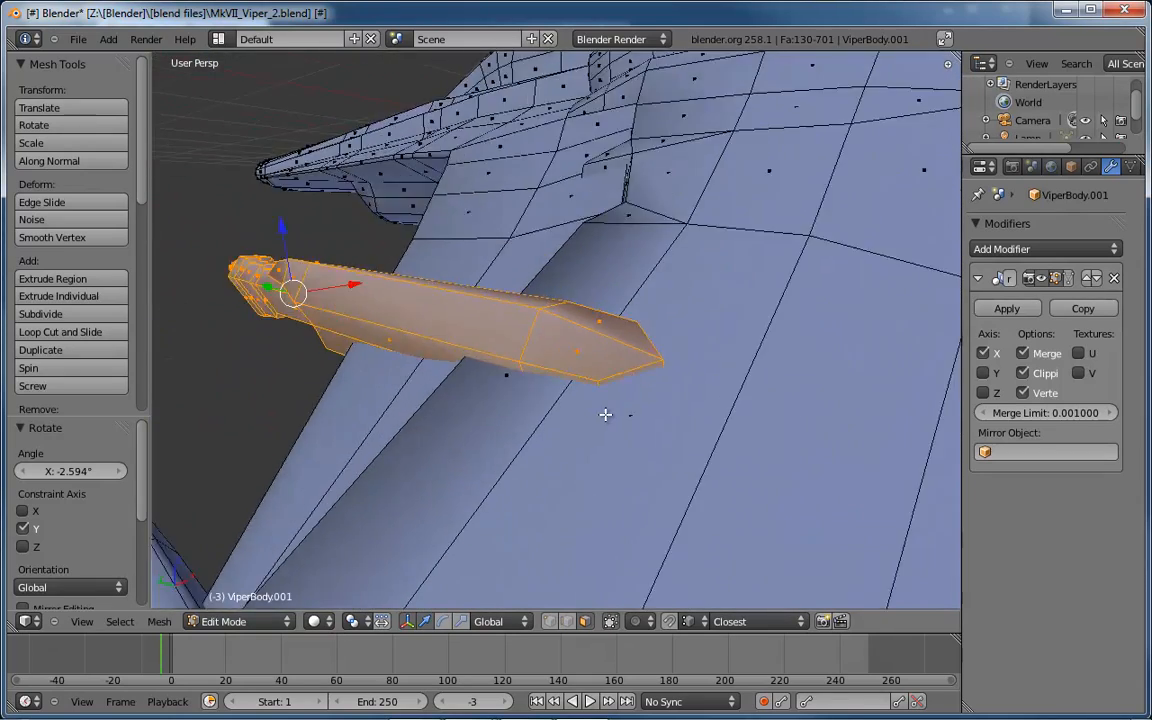
{"action": "scroll", "coordinate": [604, 415], "scroll_direction": "up", "scroll_amount": 2}
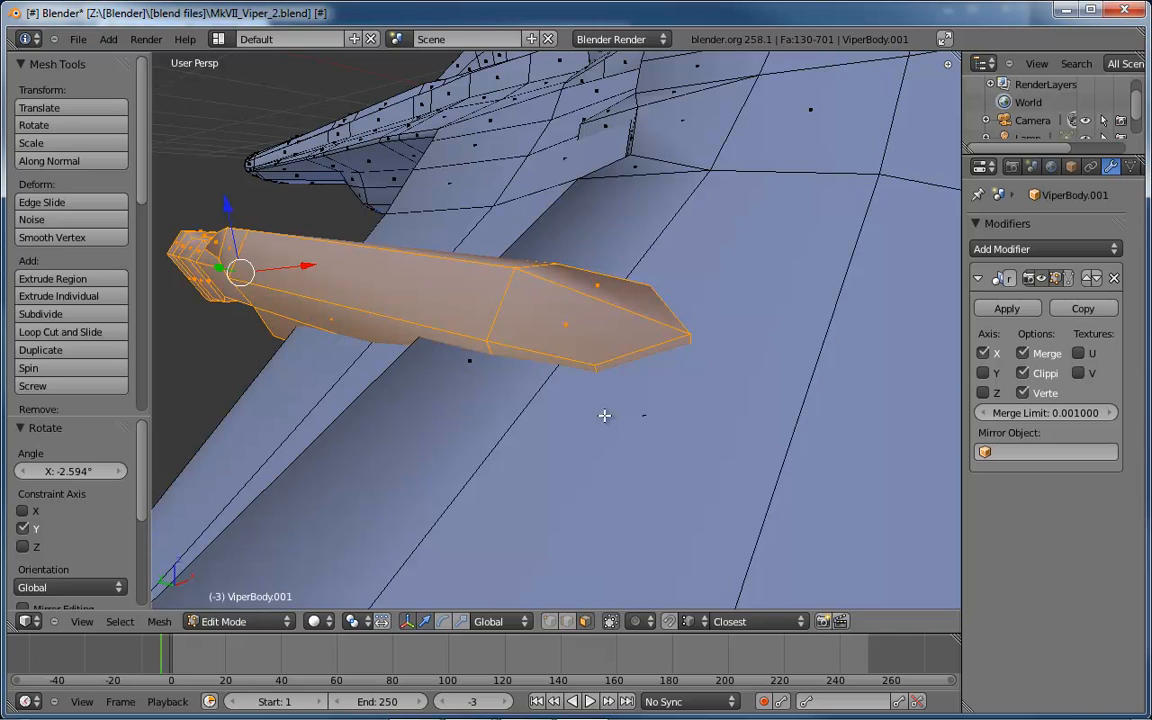
{"action": "key", "text": "z"}
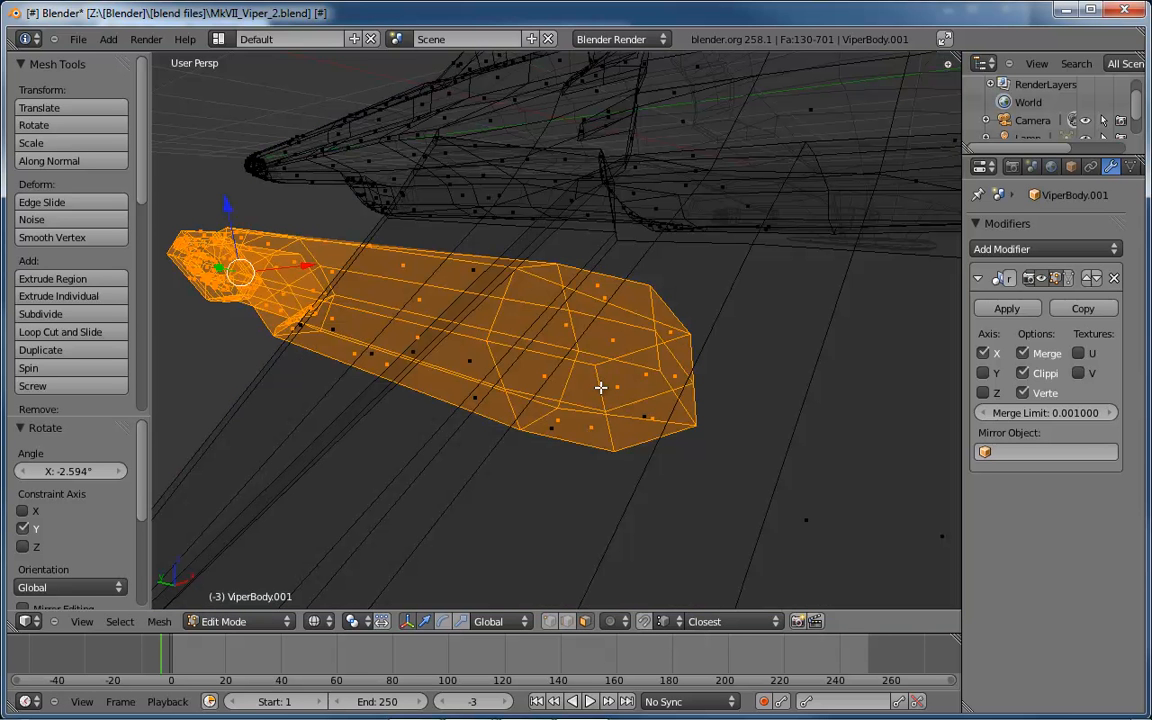
{"action": "left_click", "coordinate": [600, 388]}
{"action": "right_click", "coordinate": [617, 418]}
{"action": "right_click", "coordinate": [610, 427], "text": "shift"}
{"action": "middle_click_drag", "start_coordinate": [610, 427], "coordinate": [672, 423]}
{"action": "right_click", "coordinate": [694, 433], "text": "shift"}
{"action": "right_click", "coordinate": [700, 428], "text": "shift"}
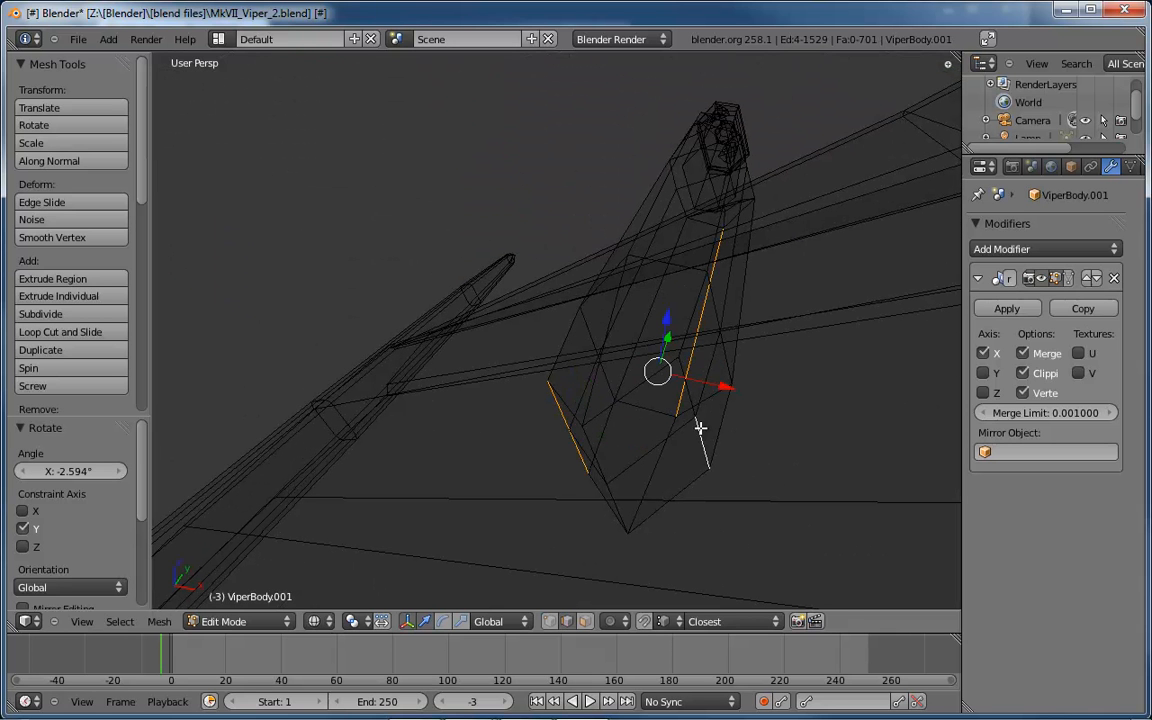
{"action": "right_click", "coordinate": [699, 336], "text": "shift"}
{"action": "right_click", "coordinate": [699, 320], "text": "shift"}
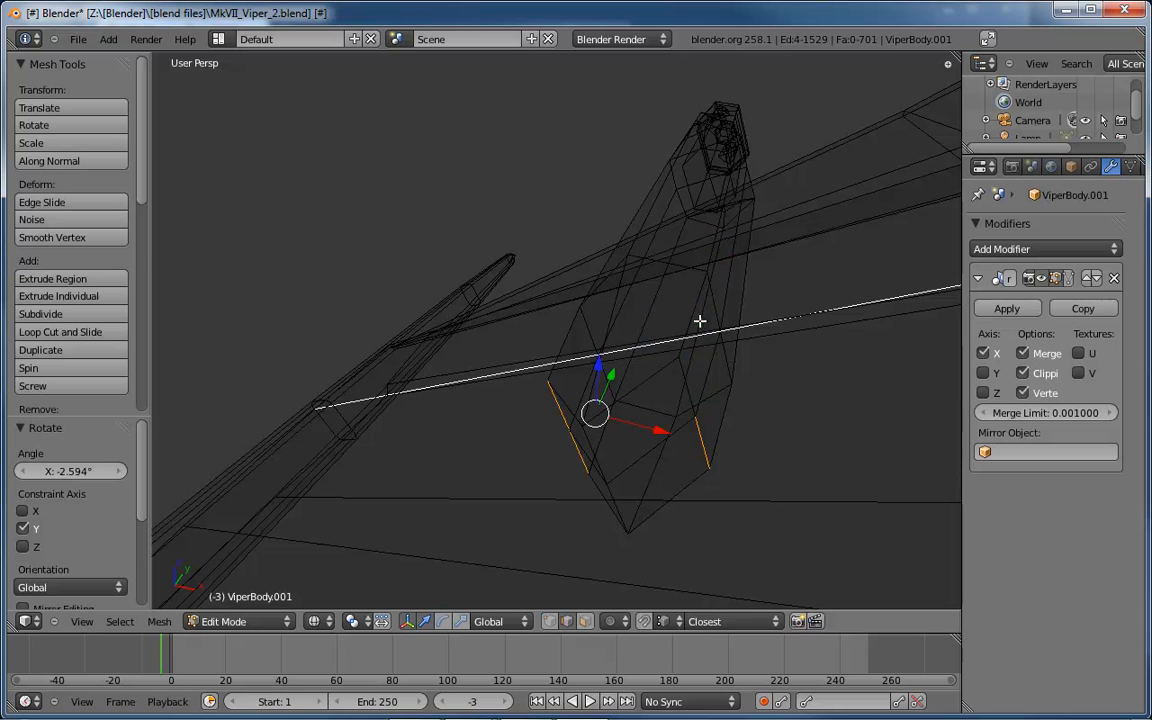
{"action": "right_click", "coordinate": [743, 327], "text": "shift"}
{"action": "right_click", "coordinate": [652, 340], "text": "shift"}
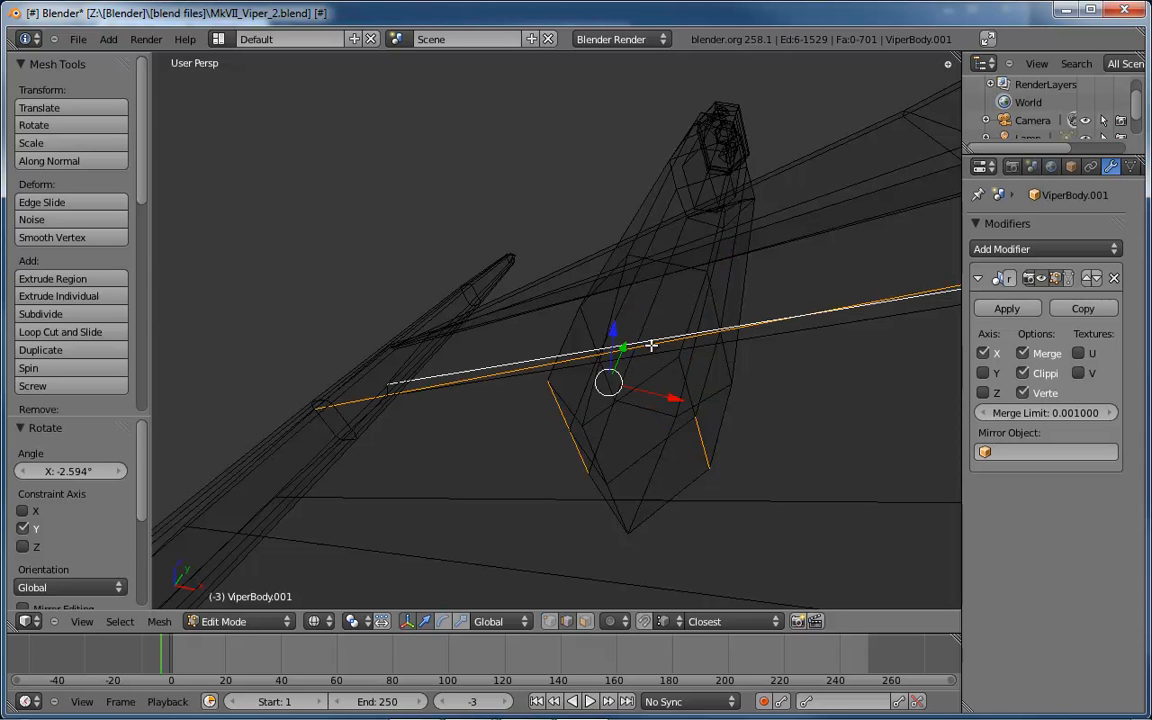
{"action": "right_click", "coordinate": [653, 346], "text": "shift"}
{"action": "right_click", "coordinate": [459, 371], "text": "shift"}
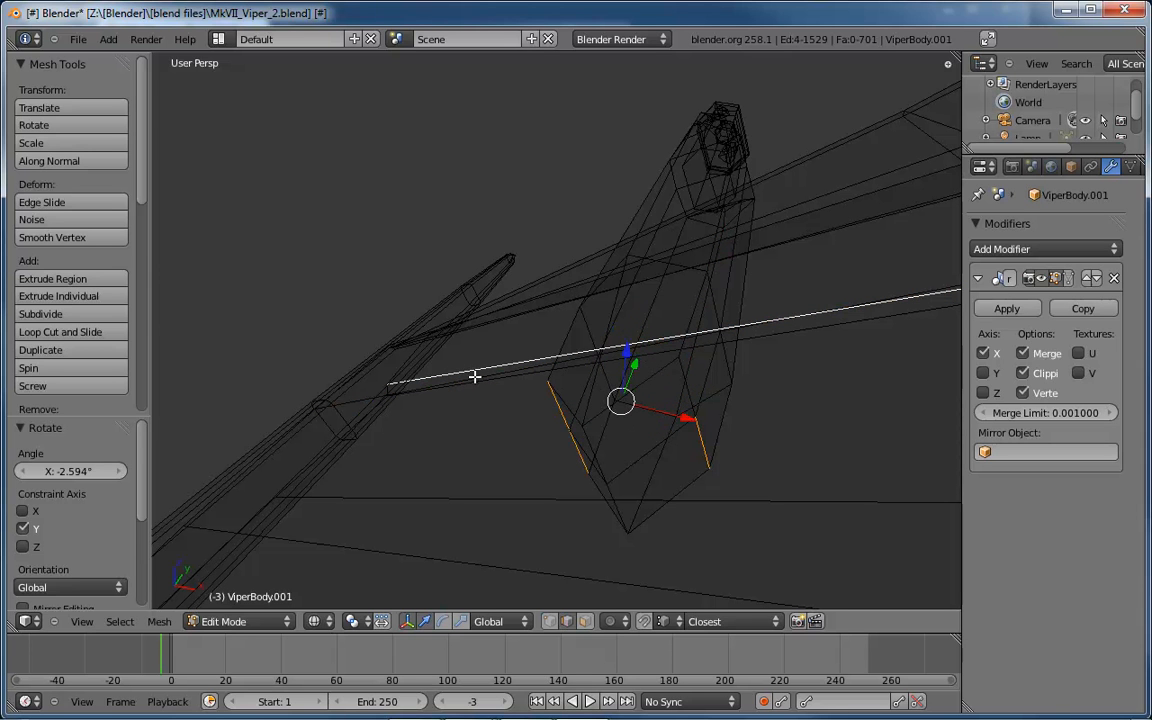
{"action": "right_click", "coordinate": [461, 371], "text": "shift"}
{"action": "right_click", "coordinate": [464, 372], "text": "shift"}
- Select the four side edges at the wing gun's rear end and move them -0.104 along Y
{"action": "right_click", "coordinate": [680, 371]}
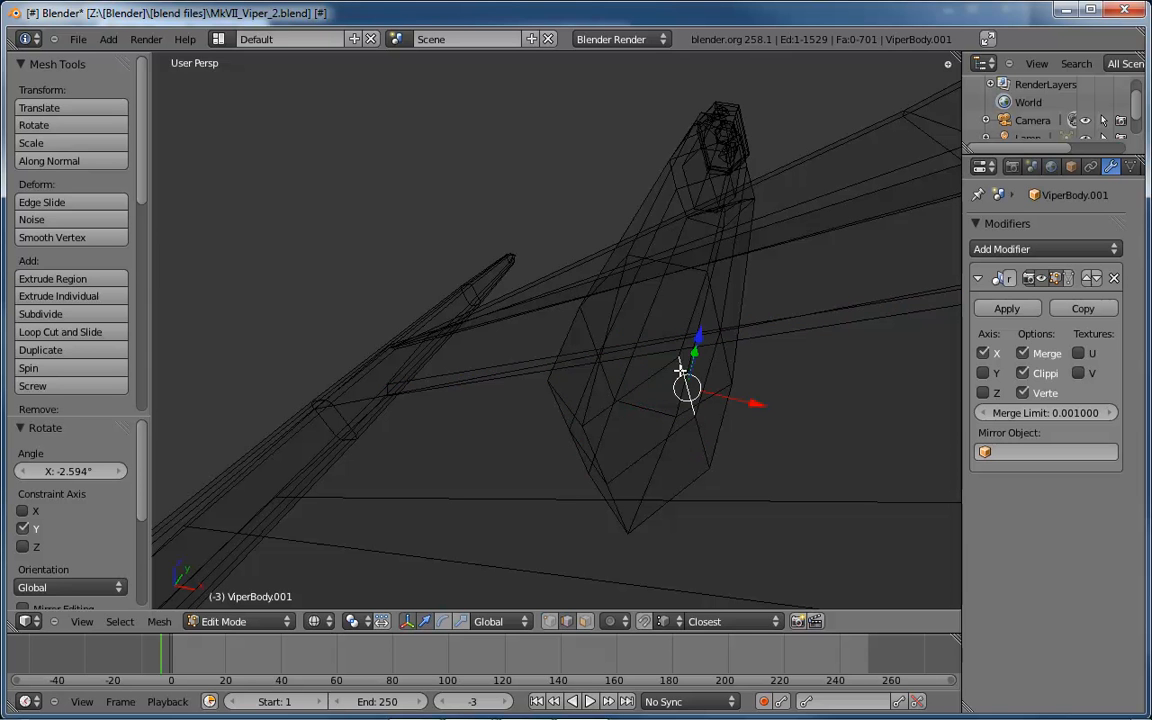
{"action": "right_click", "coordinate": [701, 438], "text": "shift"}
{"action": "mouse_move", "coordinate": [701, 438]}
{"action": "middle_mouse_down"}
{"action": "mouse_move", "coordinate": [604, 397]}
{"action": "mouse_move", "coordinate": [695, 383]}
{"action": "mouse_move", "coordinate": [705, 402]}
{"action": "mouse_move", "coordinate": [658, 440]}
{"action": "mouse_move", "coordinate": [674, 399]}
{"action": "mouse_move", "coordinate": [636, 320]}
{"action": "middle_mouse_up"}
{"action": "right_click", "coordinate": [600, 405], "text": "shift"}
{"action": "right_click", "coordinate": [607, 427], "text": "shift"}
{"action": "key", "text": "z"}
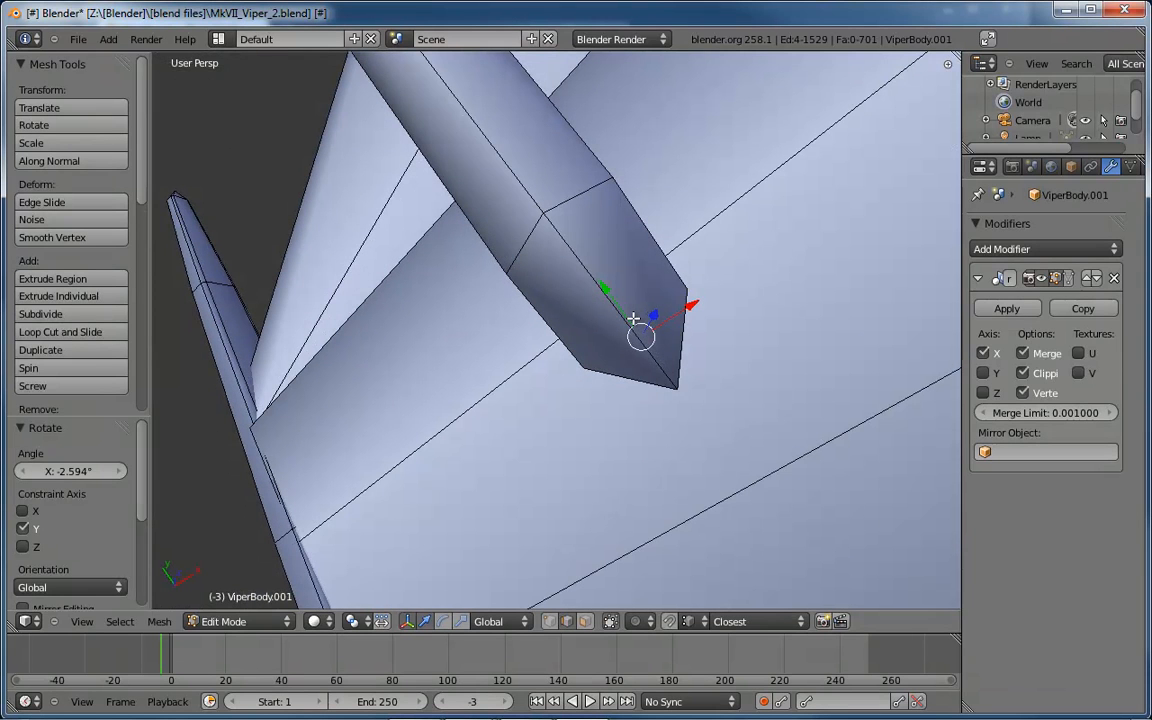
{"action": "key", "text": "KP_7"}
{"action": "key", "text": "z"}
{"action": "left_click_drag", "start_coordinate": [637, 310], "coordinate": [627, 369]}
- Move the two outboard rear edges of the wing gun 0.02472 along X and 0.00844 along Z, and scale them to 0.904
{"action": "middle_click_drag", "start_coordinate": [707, 473], "coordinate": [637, 382]}
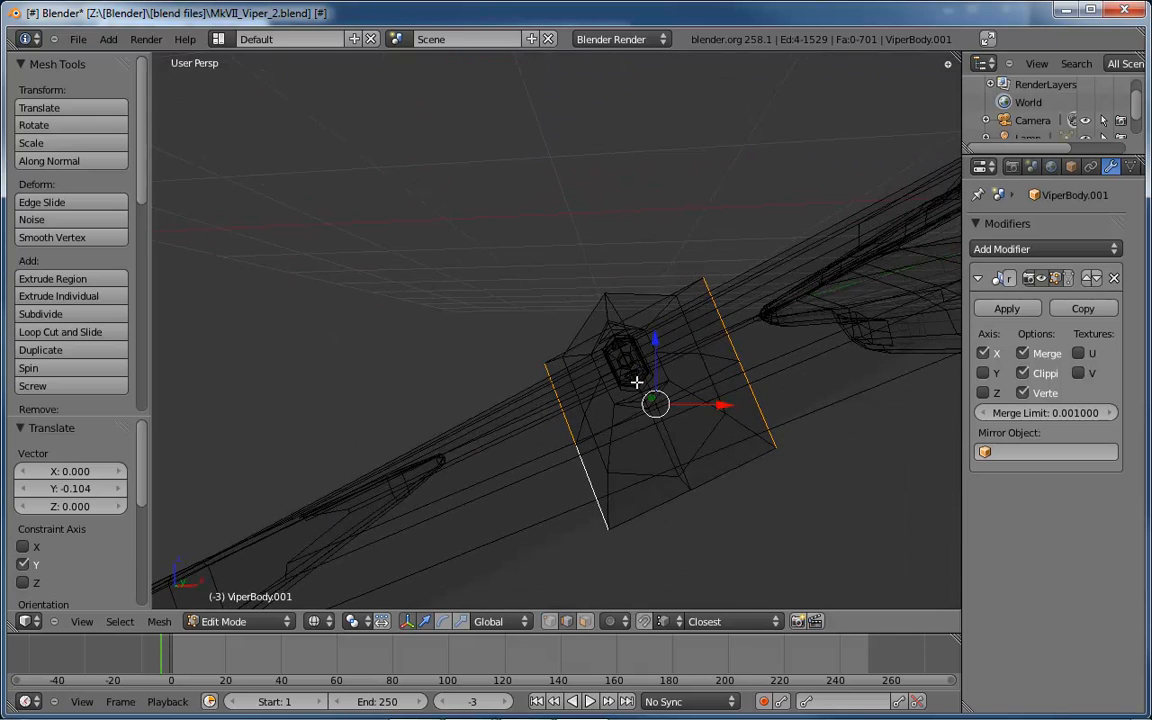
{"action": "right_click", "coordinate": [584, 465]}
{"action": "right_click", "coordinate": [556, 392], "text": "shift"}
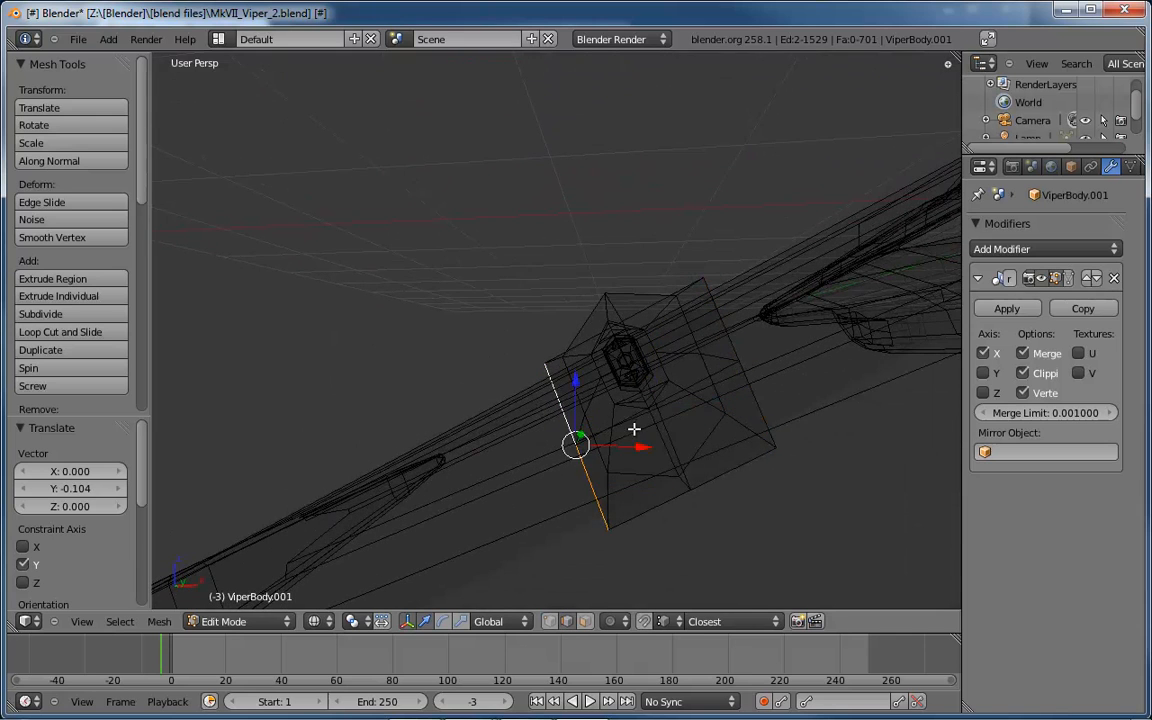
{"action": "mouse_move", "coordinate": [634, 429]}
{"action": "middle_mouse_down"}
{"action": "mouse_move", "coordinate": [694, 391]}
{"action": "mouse_move", "coordinate": [627, 406]}
{"action": "mouse_move", "coordinate": [630, 418]}
{"action": "middle_mouse_up"}
{"action": "left_click_drag", "start_coordinate": [638, 435], "coordinate": [660, 435]}
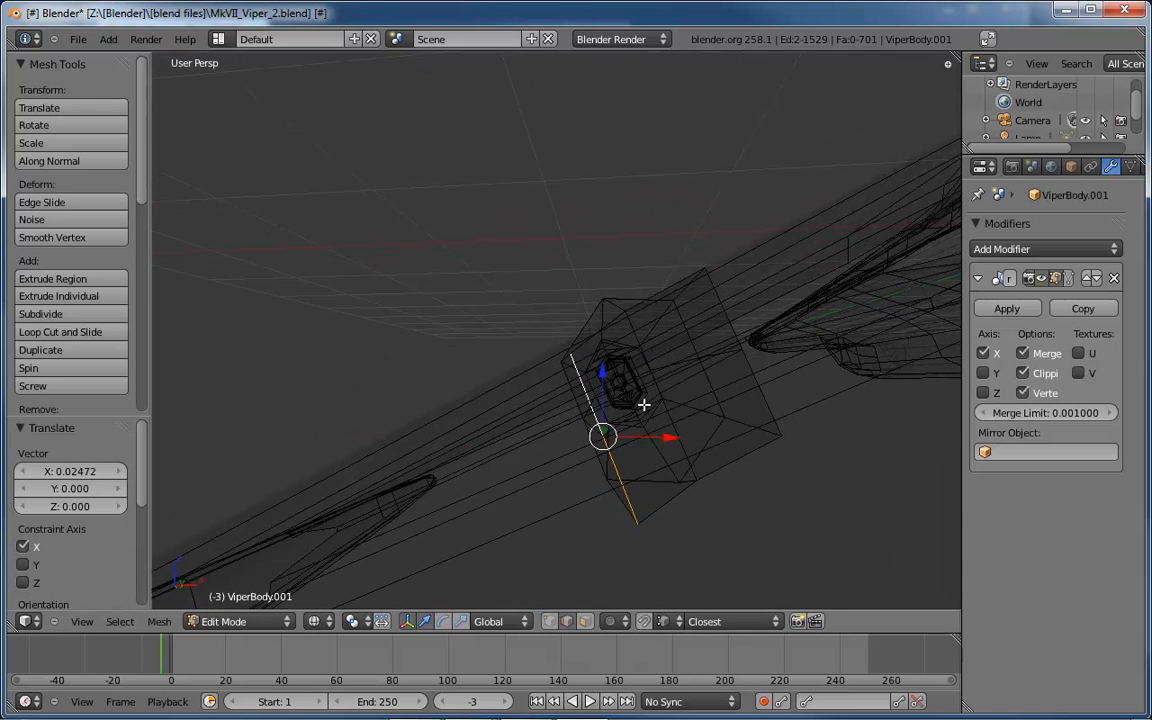
{"action": "left_click_drag", "start_coordinate": [601, 372], "coordinate": [604, 365]}
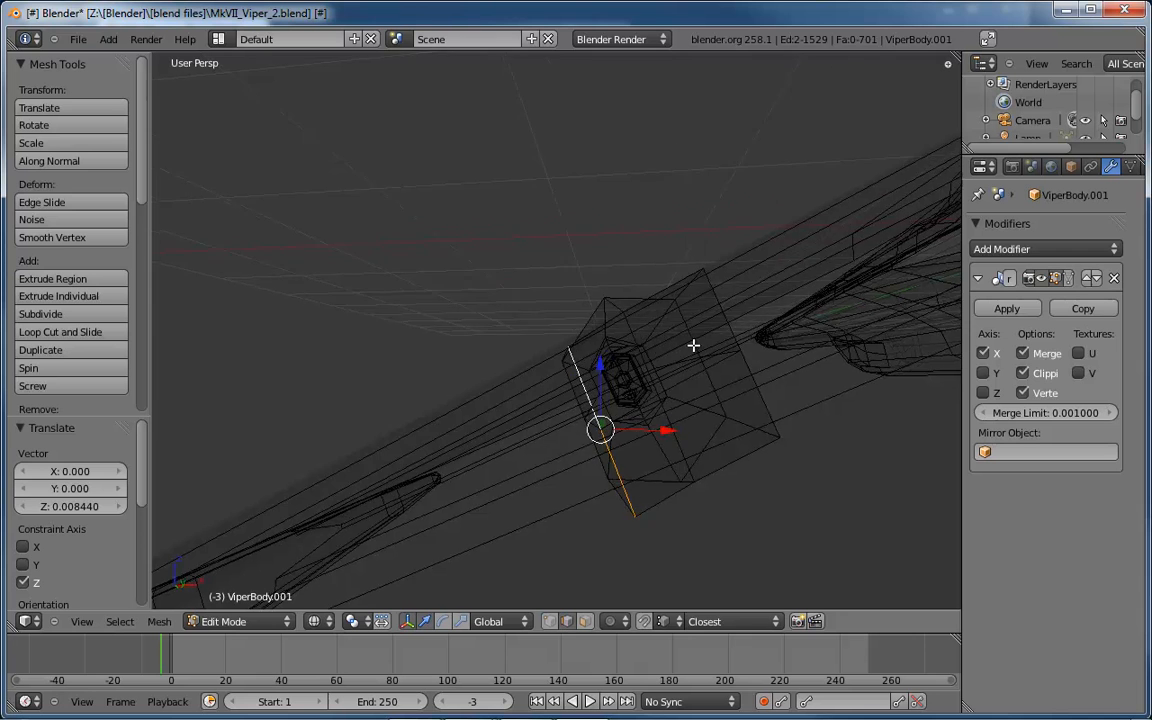
{"action": "middle_click_drag", "start_coordinate": [693, 345], "coordinate": [701, 341]}
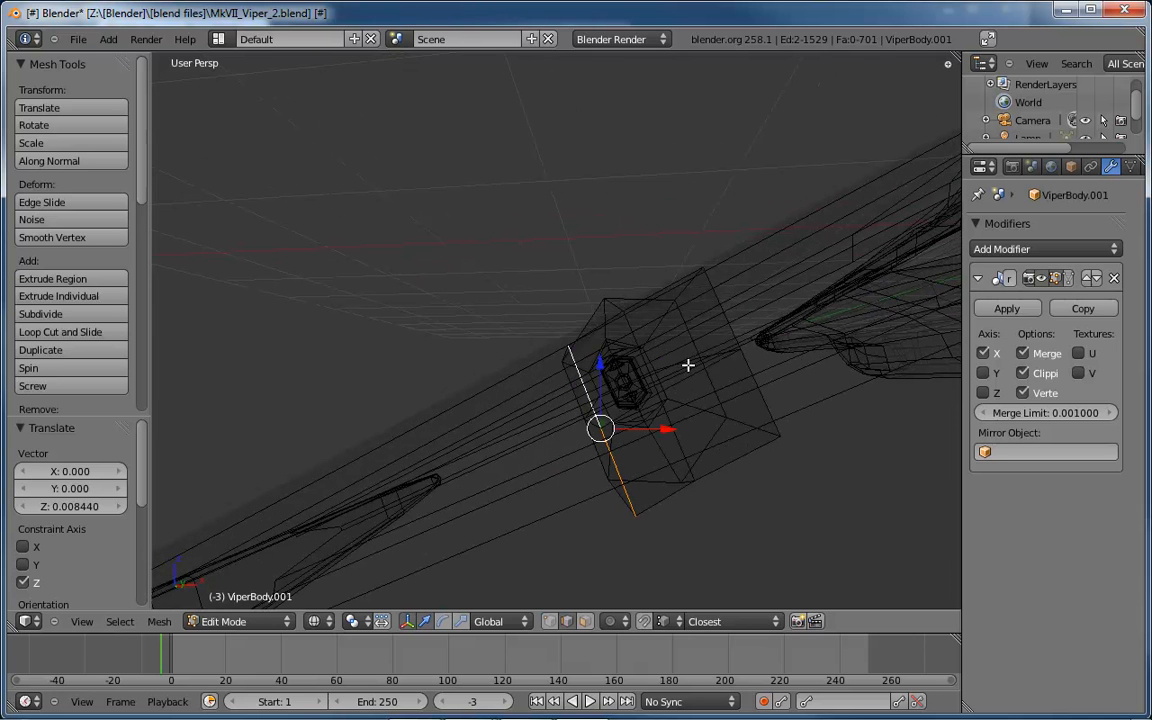
{"action": "key", "text": "s"}
{"action": "left_click", "coordinate": [678, 366]}
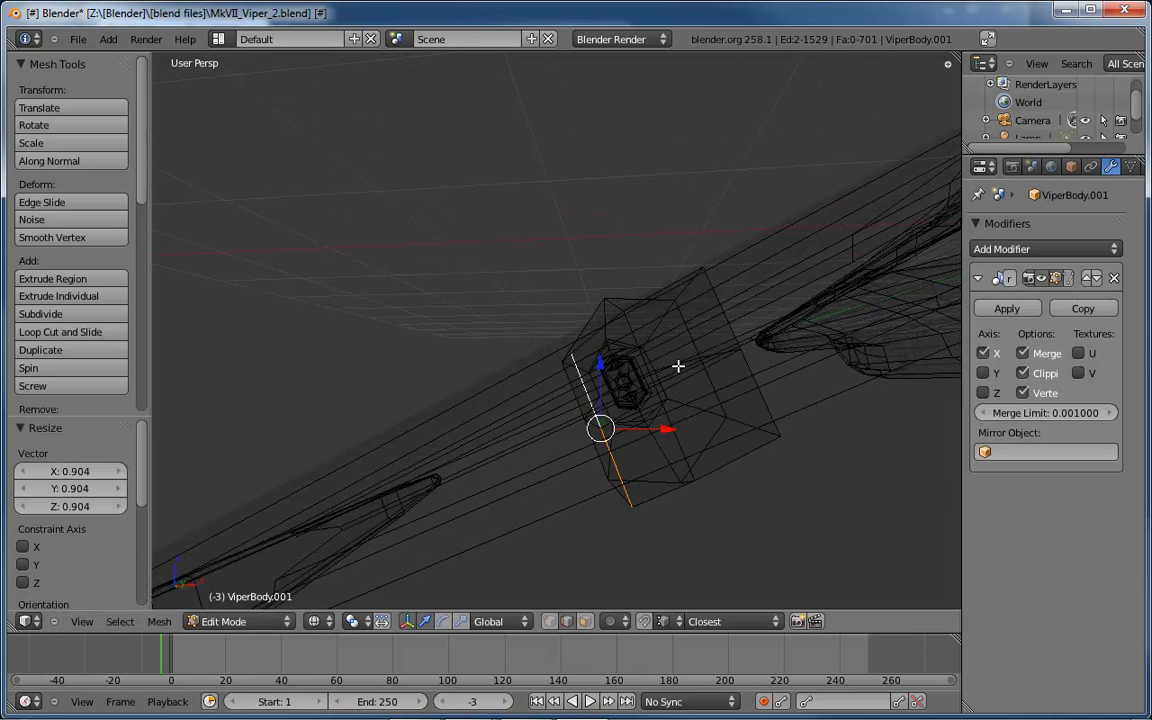
- Move the two inboard rear edges of the wing gun outward along X and -0.02324 along Z, and scale them to 0.858
{"action": "right_click", "coordinate": [724, 330]}
{"action": "right_click", "coordinate": [758, 378], "text": "shift"}
{"action": "mouse_move", "coordinate": [771, 342]}
{"action": "left_mouse_down"}
{"action": "mouse_move", "coordinate": [784, 348]}
{"action": "mouse_move", "coordinate": [759, 353]}
{"action": "left_mouse_up"}
{"action": "left_click_drag", "start_coordinate": [710, 292], "coordinate": [712, 309]}
{"action": "key", "text": "s"}
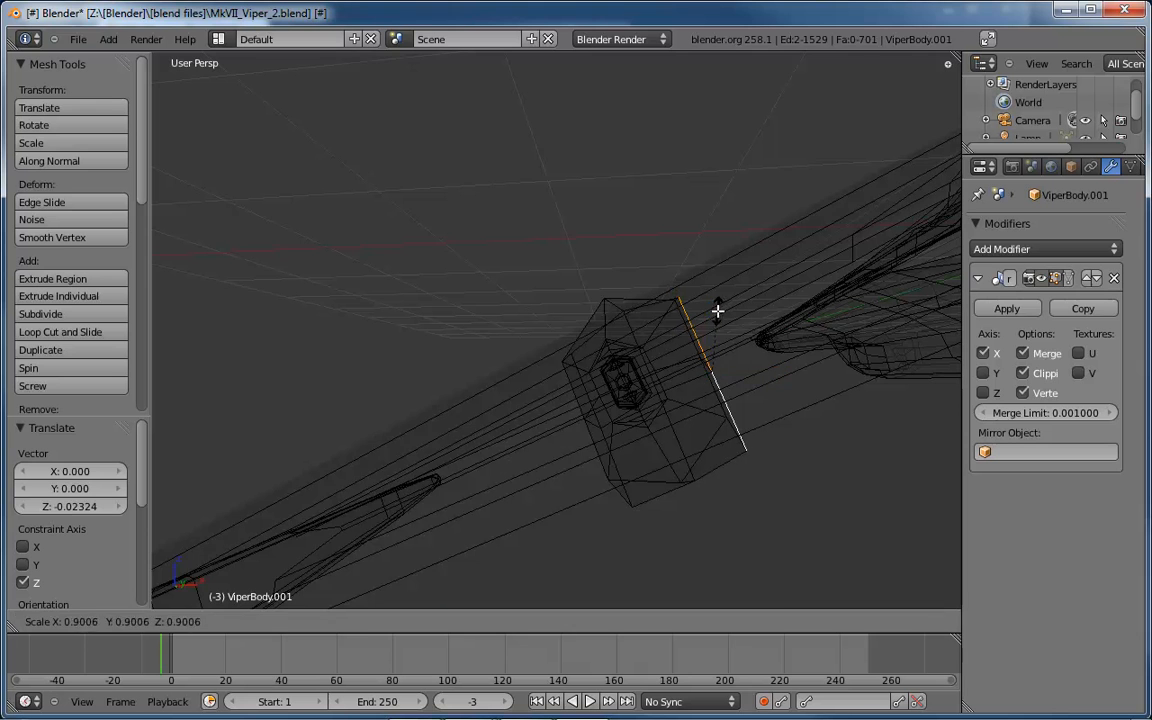
{"action": "left_click", "coordinate": [715, 314]}
- Raise the upper inboard corner vertex of the wing gun's rear end by 0.008428 along Z
{"action": "mouse_move", "coordinate": [770, 366]}
{"action": "middle_mouse_down"}
{"action": "mouse_move", "coordinate": [810, 530]}
{"action": "mouse_move", "coordinate": [722, 391]}
{"action": "mouse_move", "coordinate": [658, 216]}
{"action": "mouse_move", "coordinate": [687, 327]}
{"action": "mouse_move", "coordinate": [669, 380]}
{"action": "middle_mouse_up"}
{"action": "key", "text": "z"}
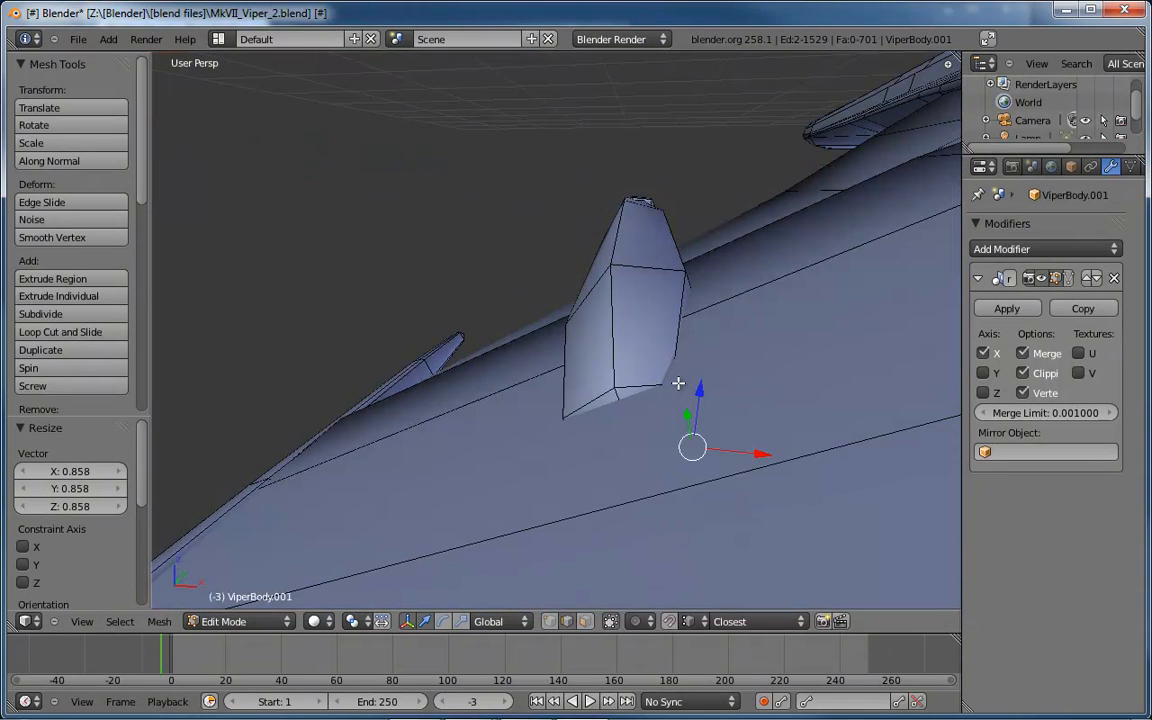
{"action": "key", "text": "z"}
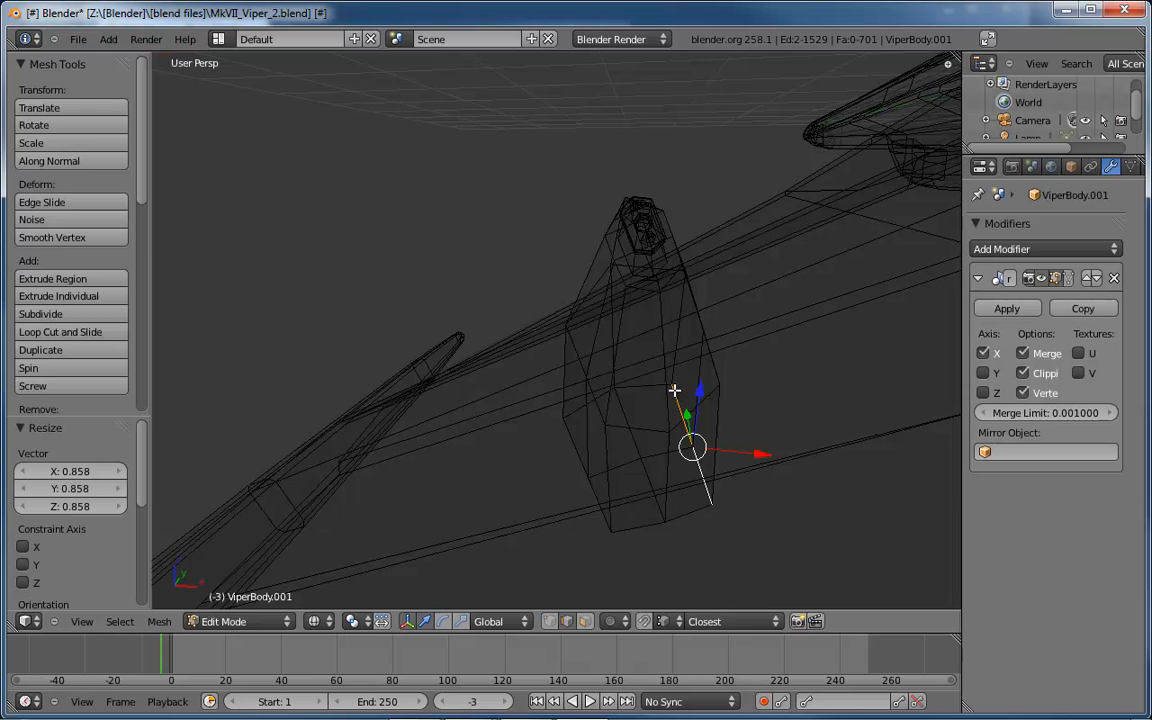
{"action": "right_click", "coordinate": [674, 389], "text": "shift"}
{"action": "right_click", "coordinate": [673, 384]}
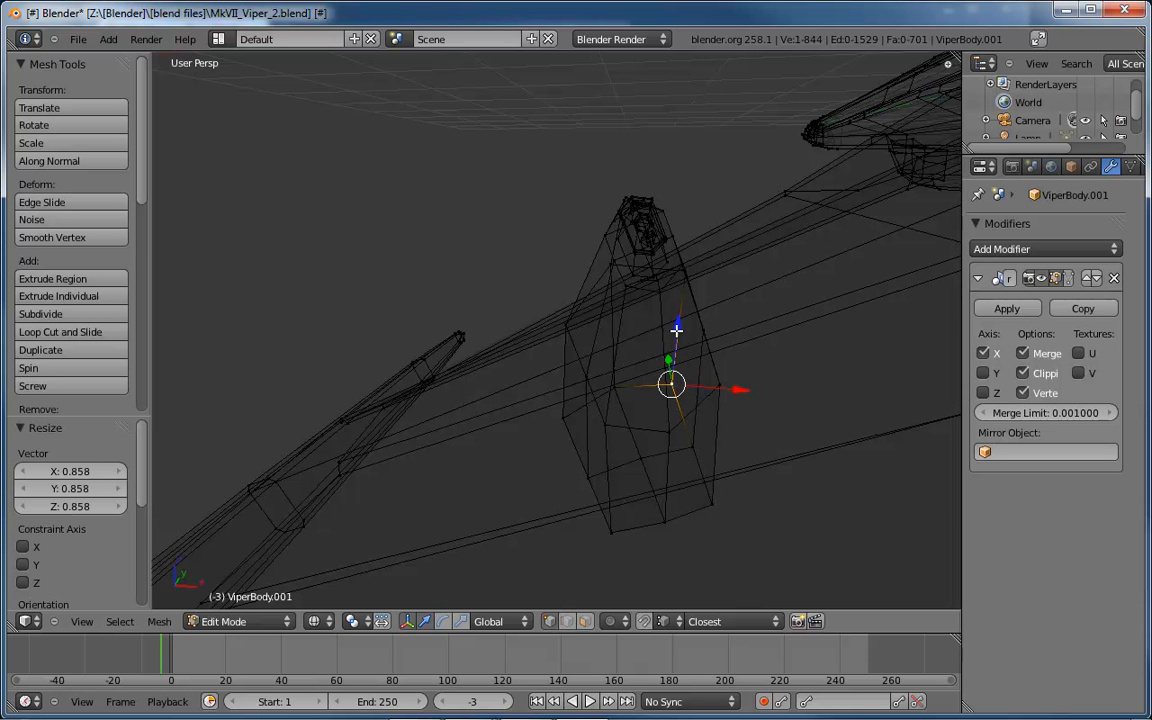
{"action": "mouse_move", "coordinate": [677, 330]}
{"action": "middle_mouse_down"}
{"action": "mouse_move", "coordinate": [689, 298]}
{"action": "mouse_move", "coordinate": [678, 257]}
{"action": "mouse_move", "coordinate": [696, 308]}
{"action": "middle_mouse_up"}
{"action": "key", "text": "z"}
{"action": "left_click_drag", "start_coordinate": [690, 318], "coordinate": [690, 316]}
{"action": "middle_click_drag", "start_coordinate": [690, 316], "coordinate": [670, 336]}
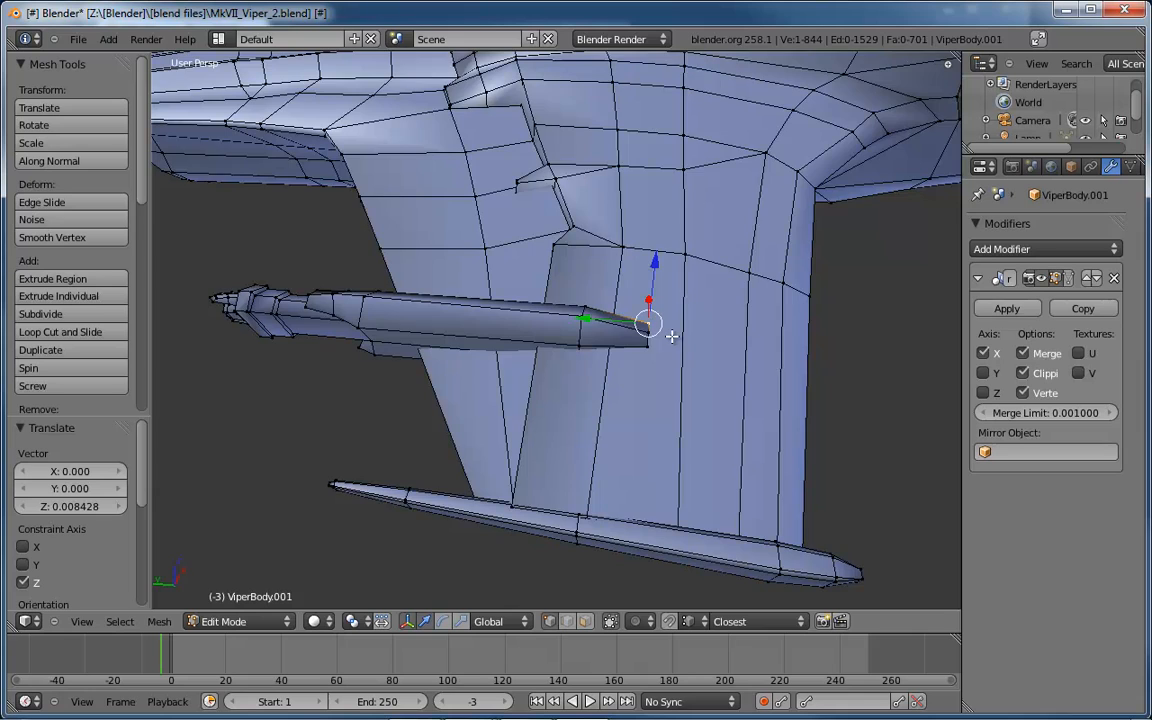
- Return to Object Mode and examine the whole Viper with its mirrored wing guns from several angles
{"action": "scroll", "coordinate": [639, 357], "scroll_direction": "down", "scroll_amount": 4}
{"action": "middle_click_drag", "start_coordinate": [639, 357], "coordinate": [669, 401]}
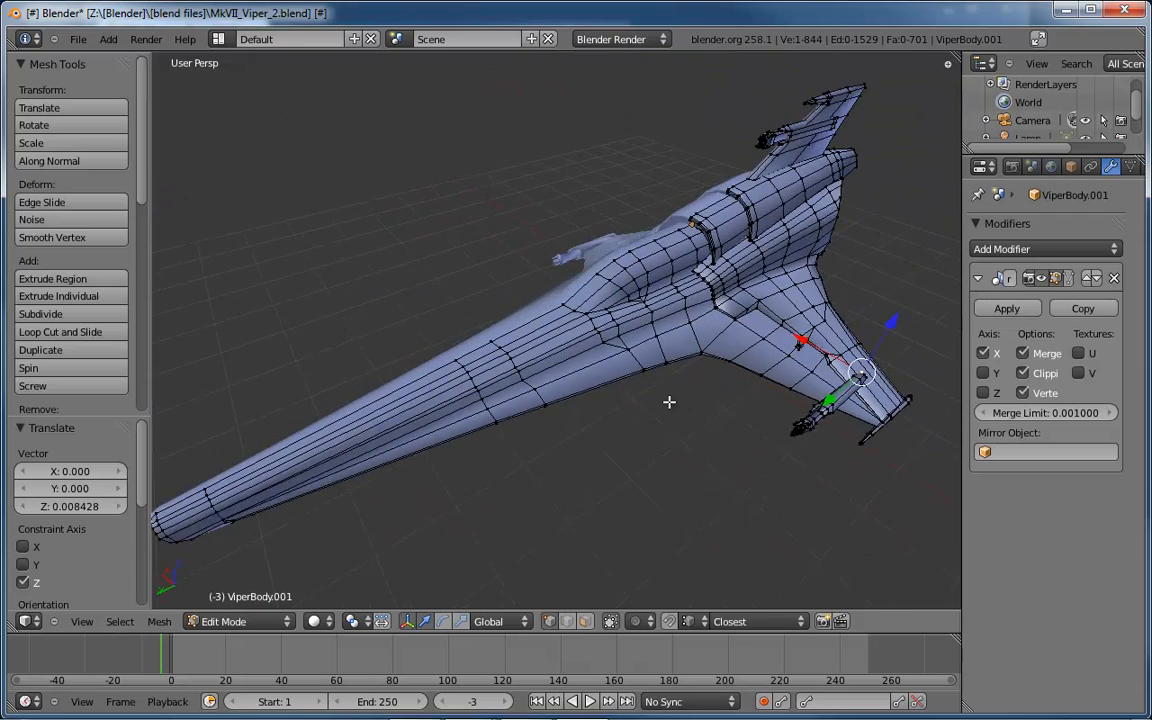
{"action": "scroll", "coordinate": [669, 401], "scroll_direction": "down", "scroll_amount": 2}
{"action": "key", "text": "Tab"}
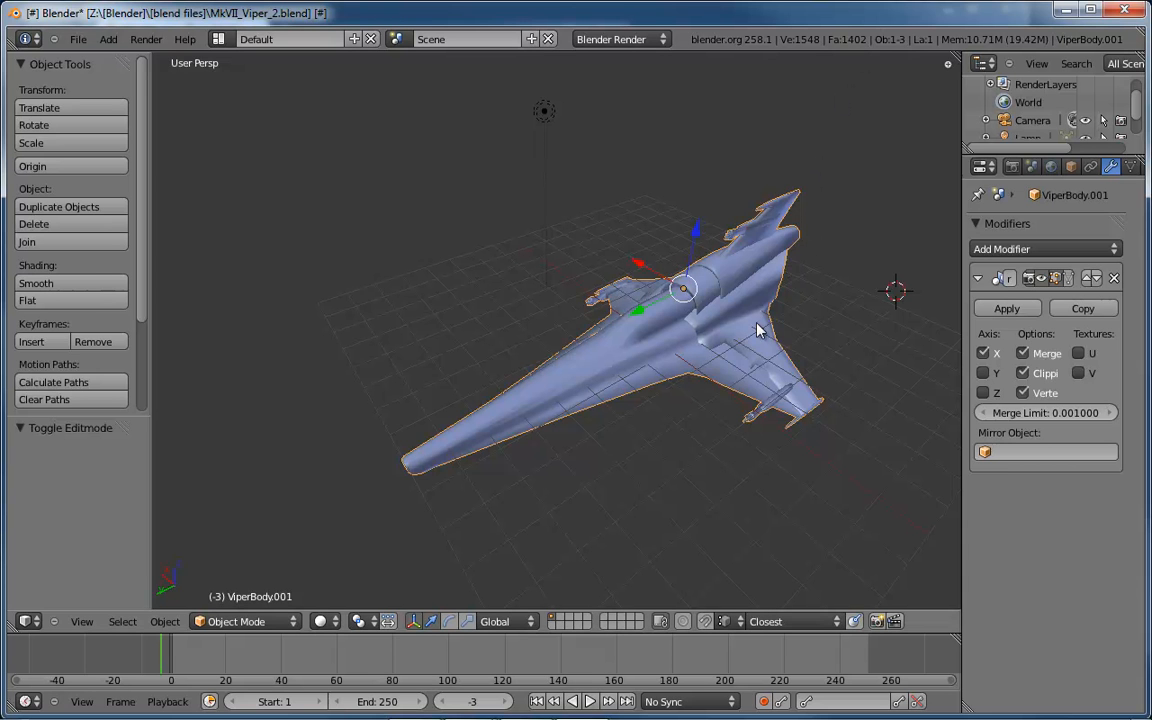
{"action": "middle_click_drag", "start_coordinate": [758, 331], "coordinate": [640, 309]}
{"action": "scroll", "coordinate": [658, 278], "scroll_direction": "up", "scroll_amount": 3}
{"action": "scroll", "coordinate": [690, 314], "scroll_direction": "down", "scroll_amount": 2}
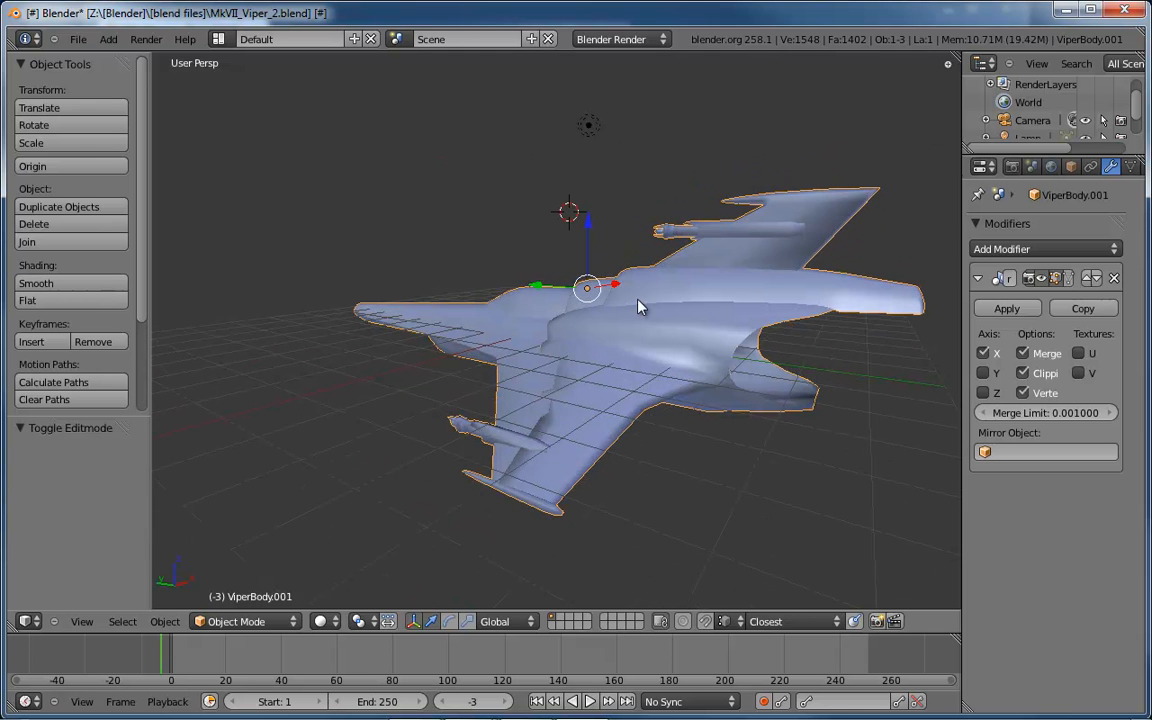
{"action": "middle_click_drag", "start_coordinate": [728, 350], "coordinate": [760, 299]}
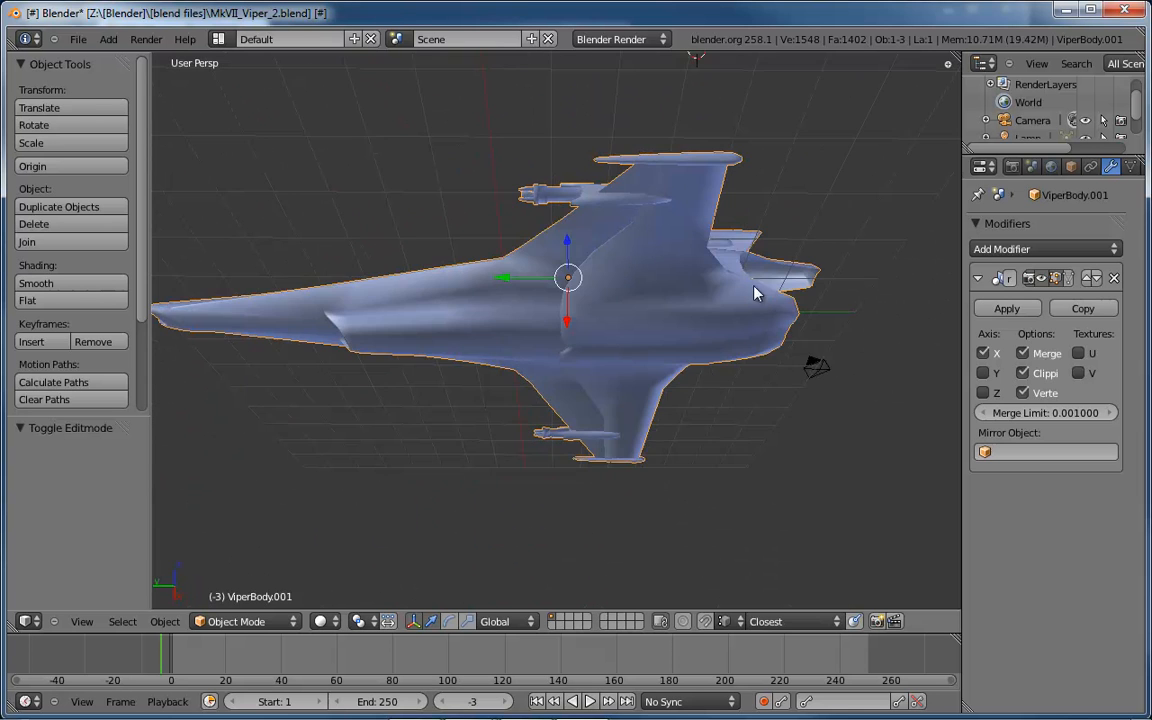
{"action": "mouse_move", "coordinate": [646, 251]}
{"action": "middle_mouse_down"}
{"action": "mouse_move", "coordinate": [764, 350]}
{"action": "mouse_move", "coordinate": [663, 337]}
{"action": "mouse_move", "coordinate": [692, 319]}
{"action": "mouse_move", "coordinate": [722, 340]}
{"action": "mouse_move", "coordinate": [734, 297]}
{"action": "mouse_move", "coordinate": [734, 327]}
{"action": "mouse_move", "coordinate": [622, 296]}
{"action": "middle_mouse_up"}
{"action": "key", "text": "z"}
{"action": "key", "text": "z"}
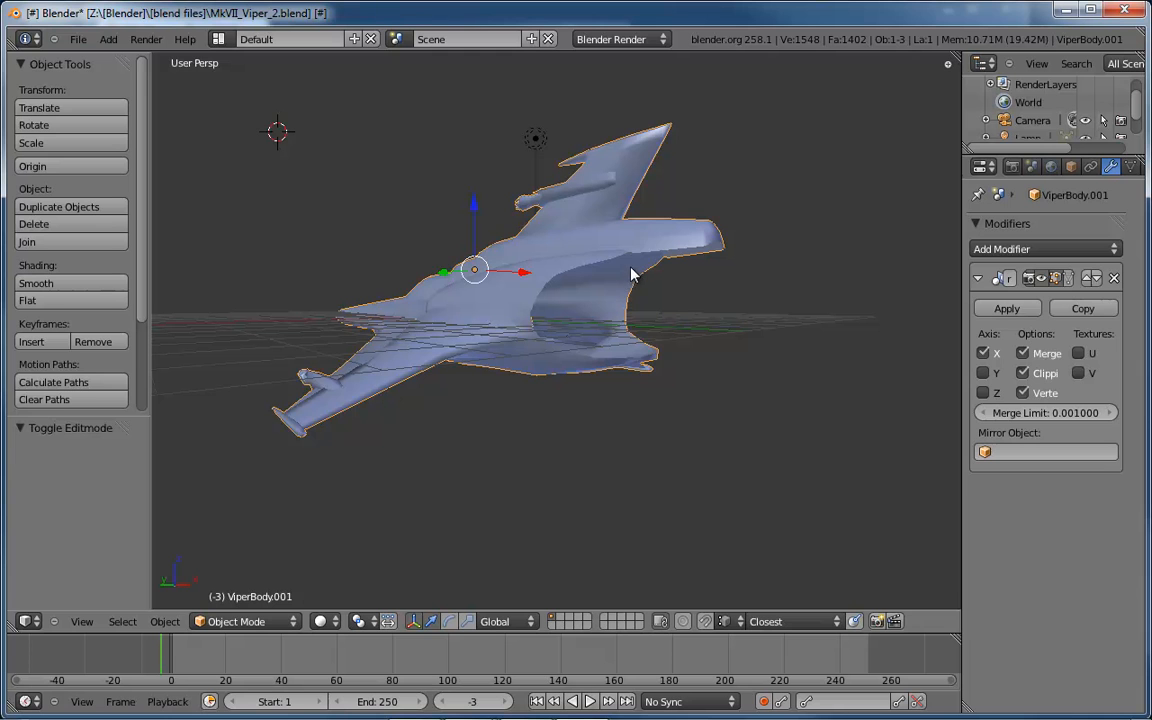
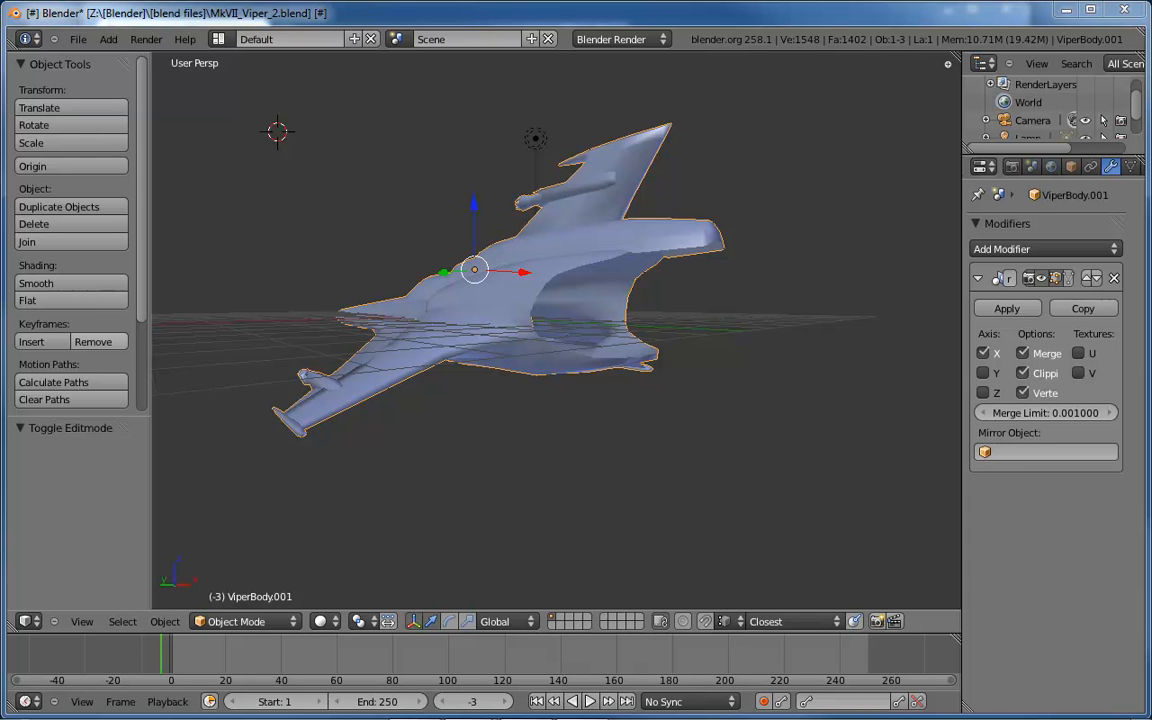
- Switch to Windows Photo Viewer and browse the Viper reference images from viper-mk-vii-20.jpg to viper-mk-vii-36.jpg, studying the guns and engines
{"action": "left_click_drag", "start_coordinate": [2, 120], "coordinate": [607, 95]}
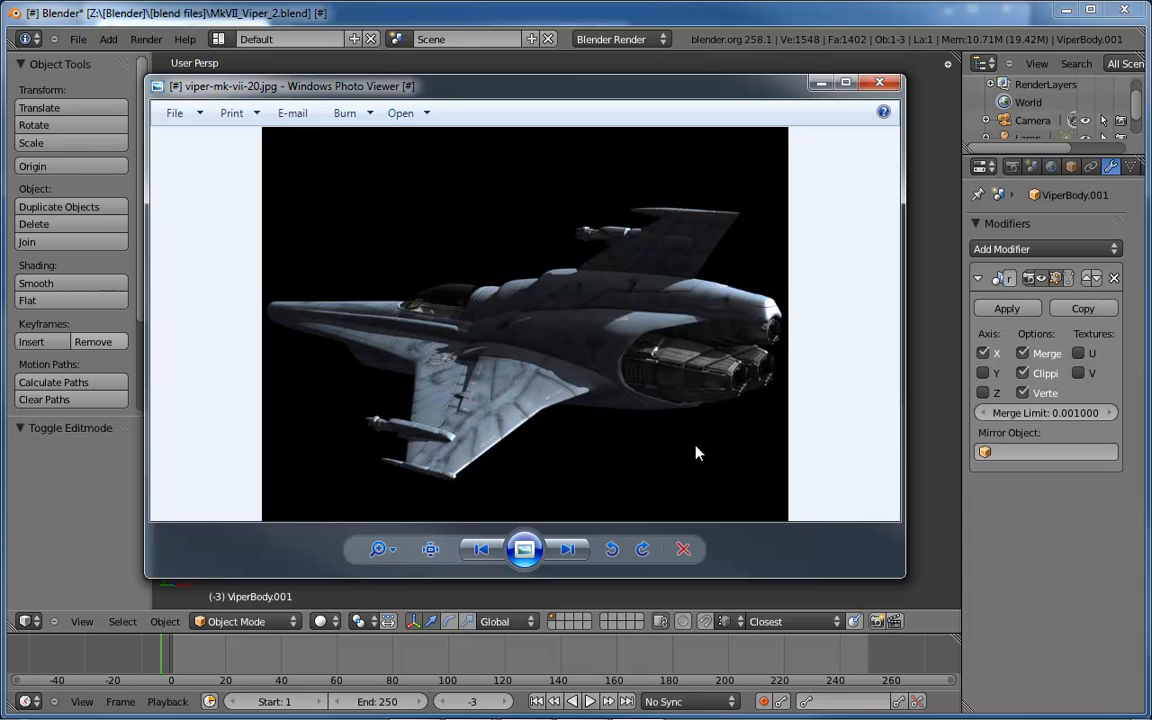
{"action": "left_click", "coordinate": [566, 549]}
{"action": "left_click", "coordinate": [566, 550]}
{"action": "left_click", "coordinate": [566, 550]}
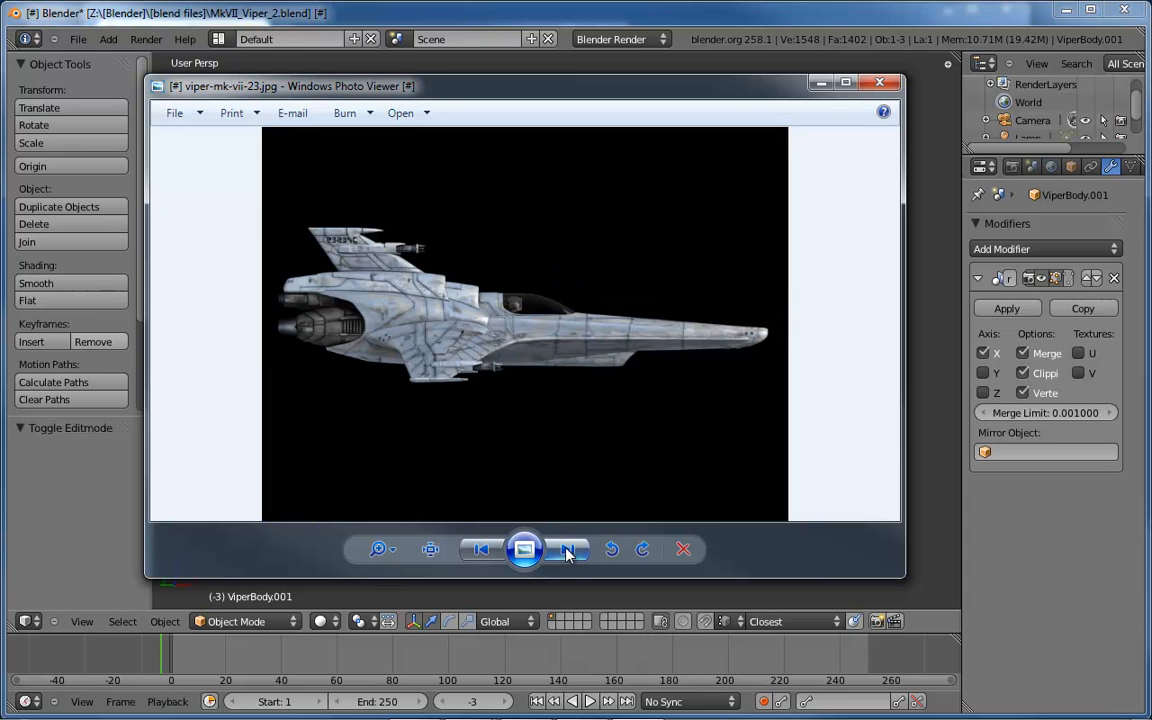
{"action": "left_click", "coordinate": [566, 550]}
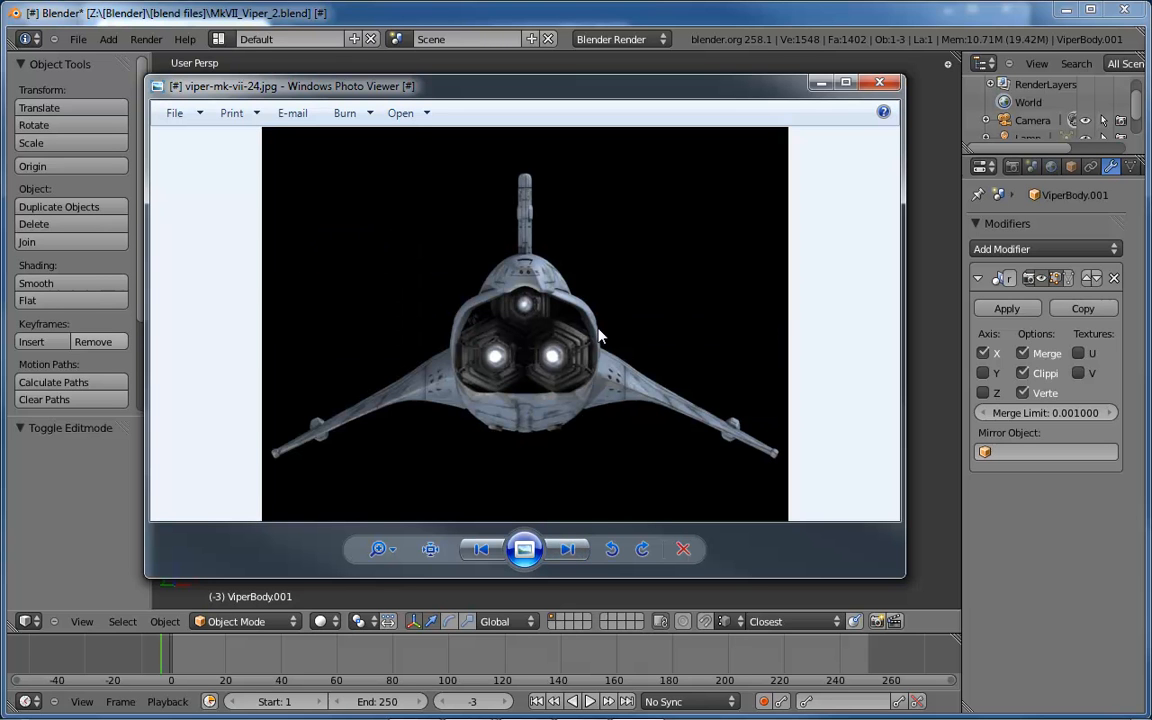
{"action": "left_click", "coordinate": [576, 551]}
{"action": "left_click", "coordinate": [577, 552]}
{"action": "left_click", "coordinate": [577, 551]}
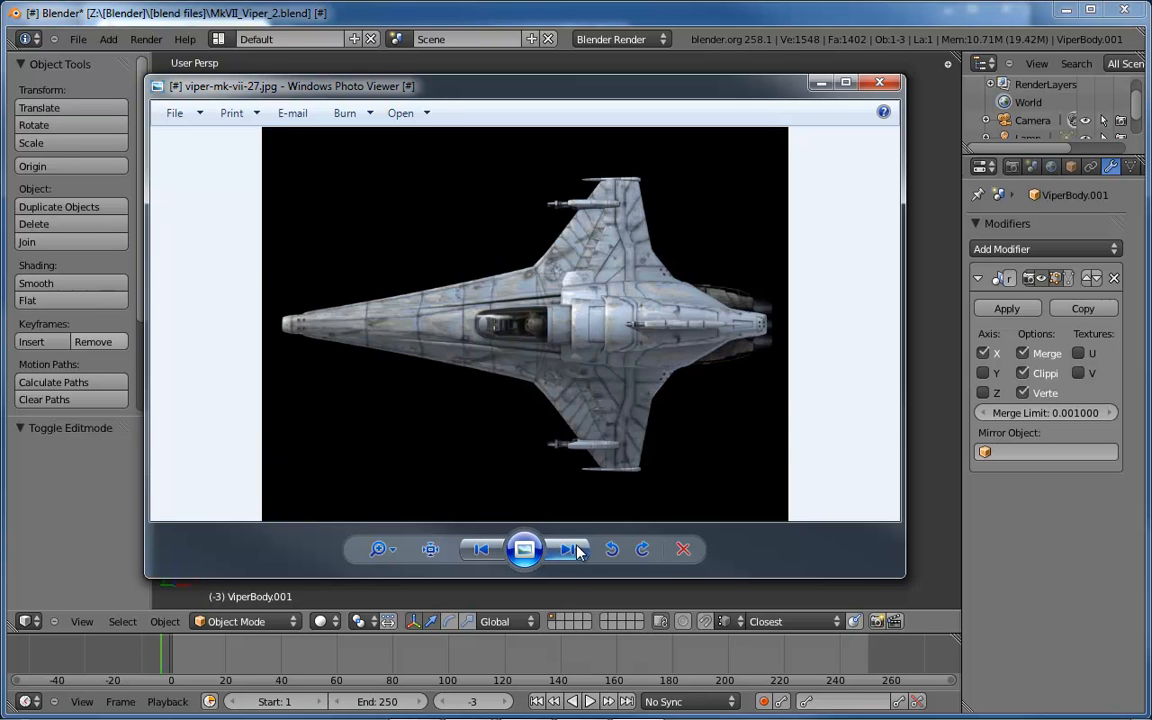
{"action": "left_click", "coordinate": [577, 551]}
{"action": "left_click", "coordinate": [577, 551]}
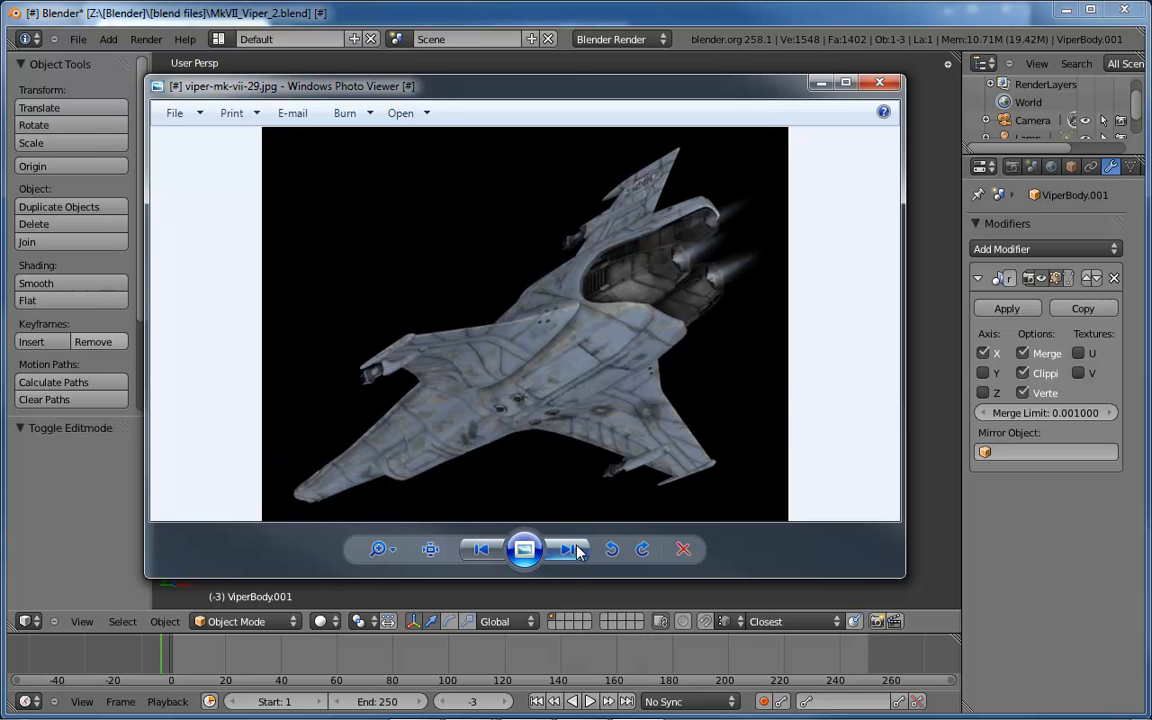
{"action": "left_click", "coordinate": [577, 551]}
{"action": "left_click", "coordinate": [577, 551]}
{"action": "left_click", "coordinate": [577, 551]}
{"action": "left_click", "coordinate": [577, 551]}
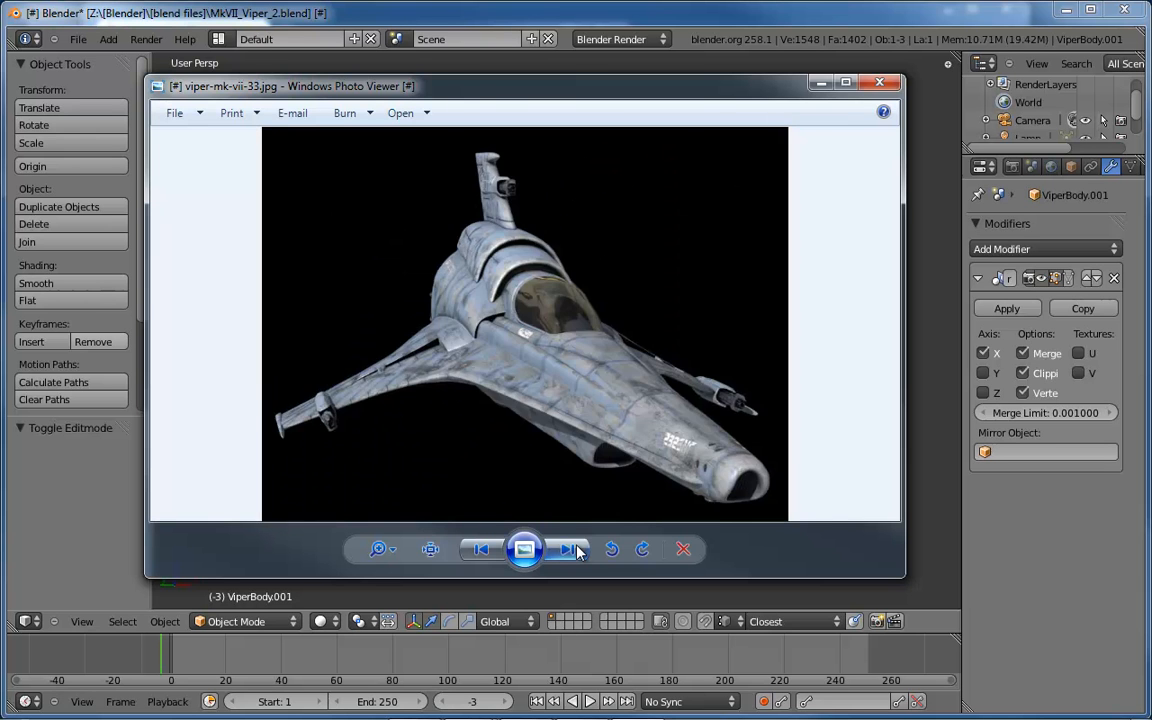
{"action": "left_click", "coordinate": [577, 551]}
{"action": "left_click", "coordinate": [577, 551]}
{"action": "left_click", "coordinate": [577, 551]}
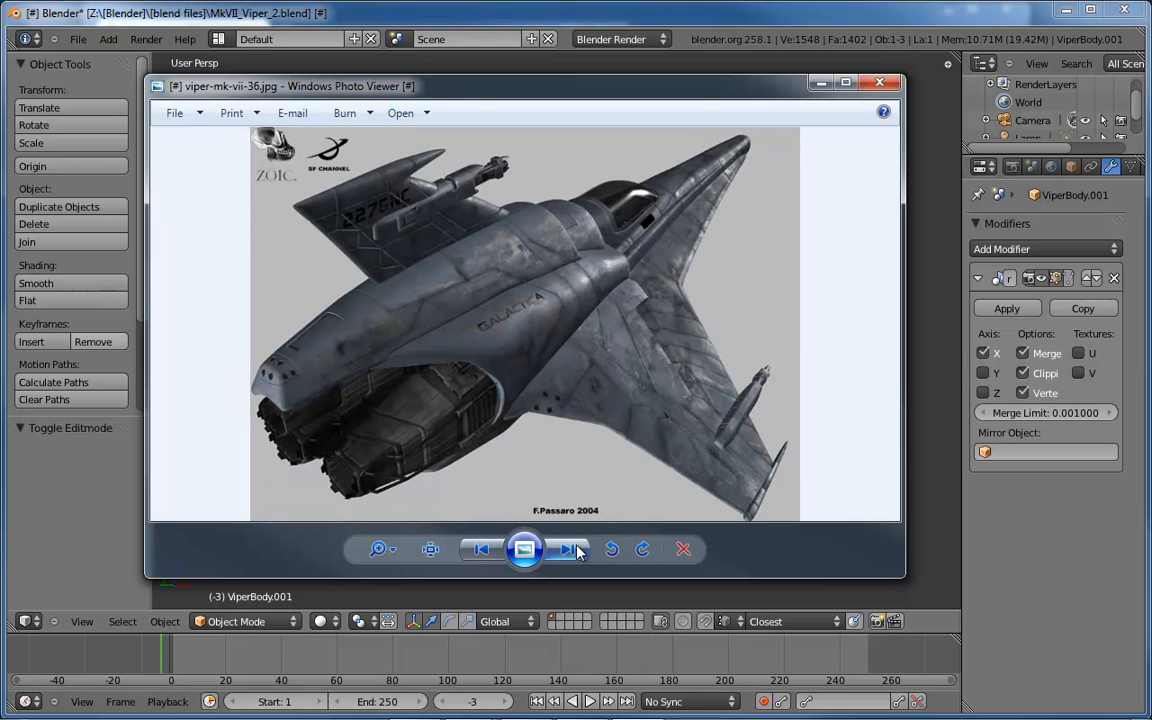
{"action": "left_click", "coordinate": [577, 551]}
- View the viper-mk-vii-36.jpg reference full screen and return to the Viper model in Blender
{"action": "left_click", "coordinate": [525, 549]}
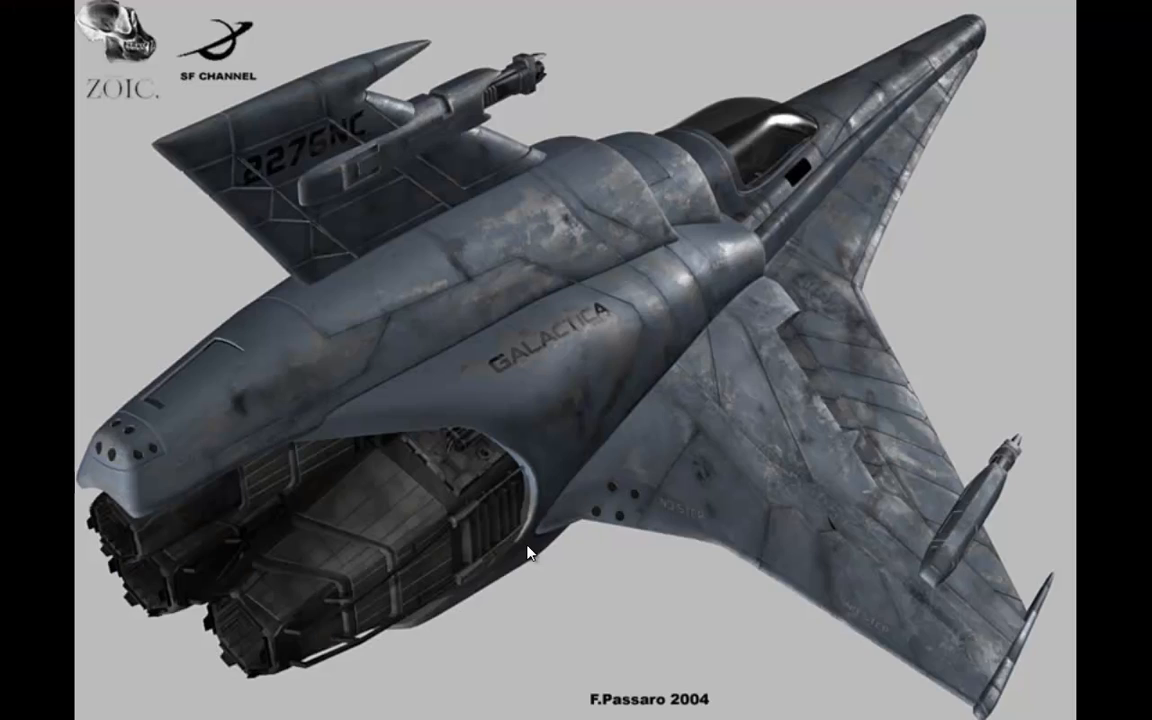
{"action": "key", "text": "Escape"}
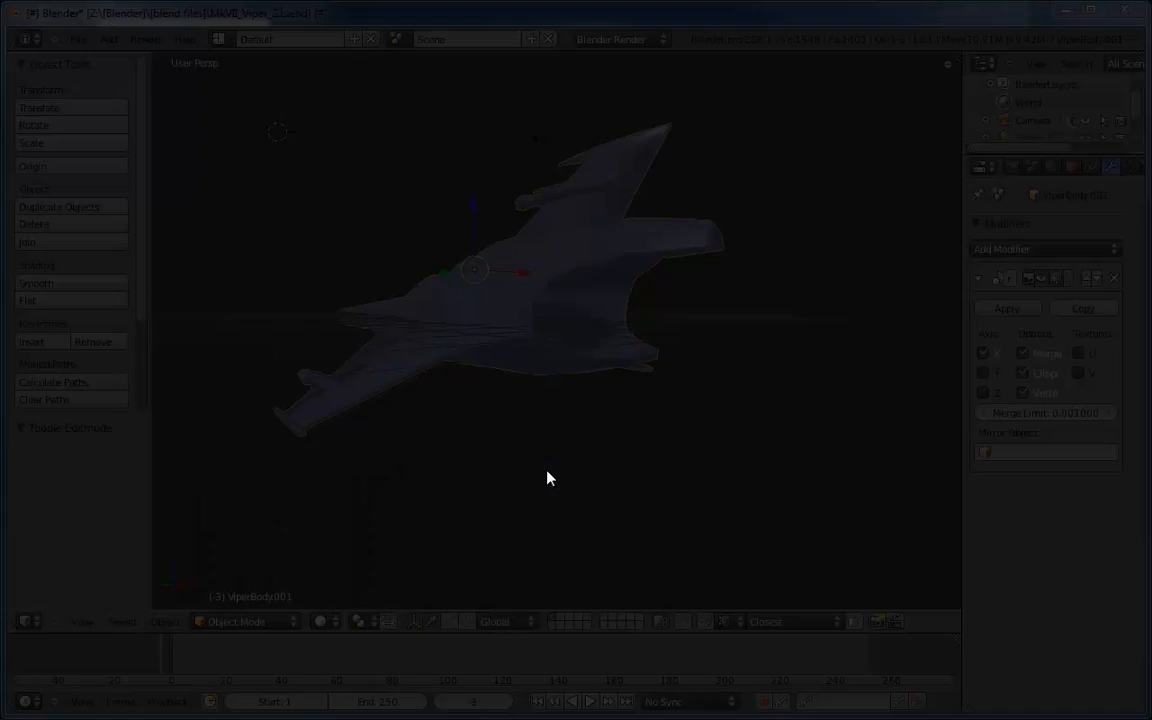
{"action": "left_click_drag", "start_coordinate": [701, 90], "coordinate": [1151, 90]}
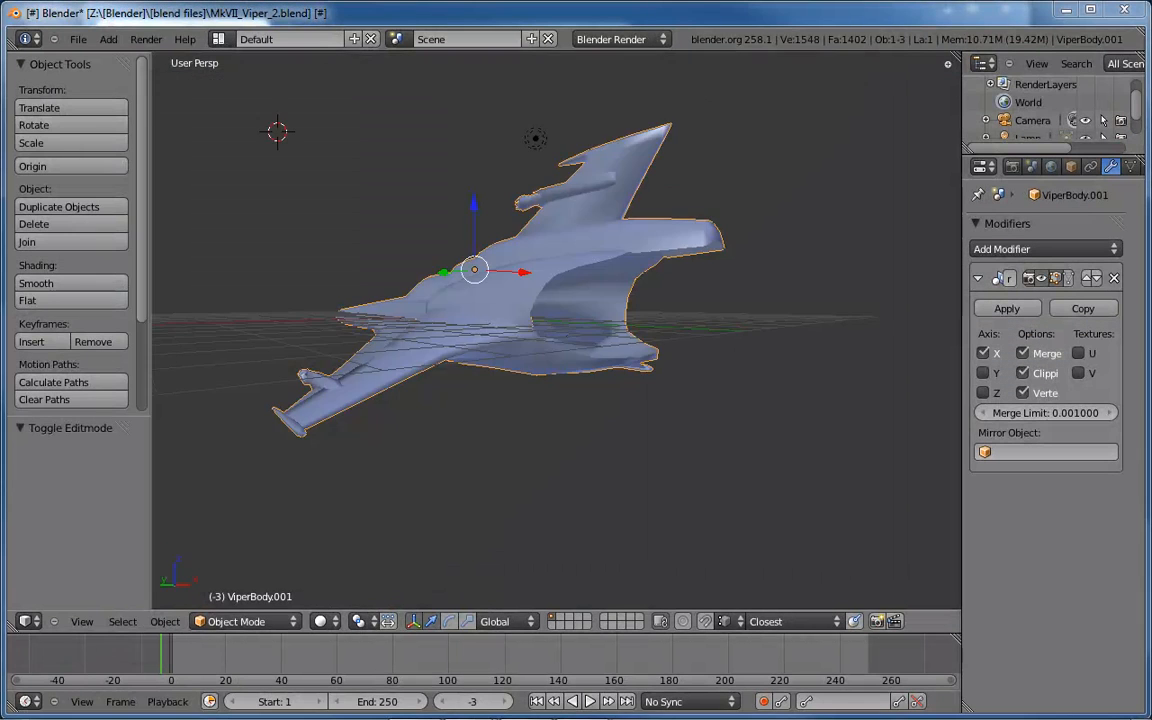
- In Edit Mode, extrude the lower long edge of the Viper's rear tail boom inward by X 0.773, Y 0.138, Z 0.121
{"action": "middle_click_drag", "start_coordinate": [543, 130], "coordinate": [614, 195]}
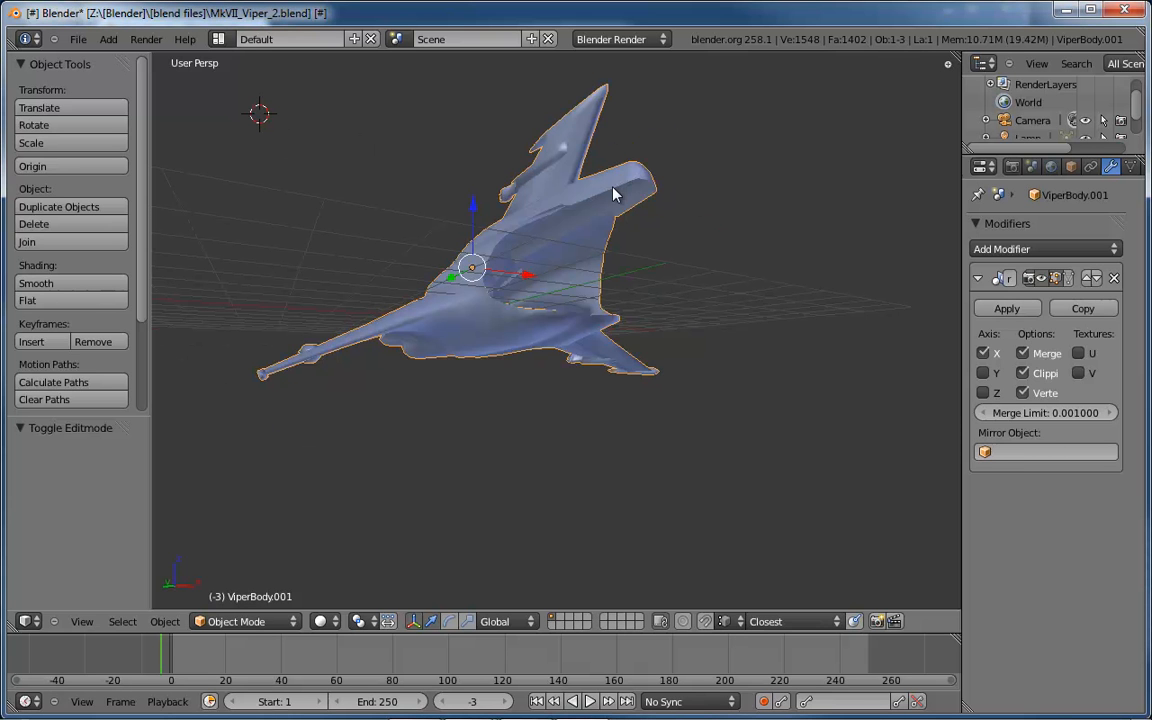
{"action": "key", "text": "Tab"}
{"action": "middle_click_drag", "start_coordinate": [503, 248], "coordinate": [560, 270]}
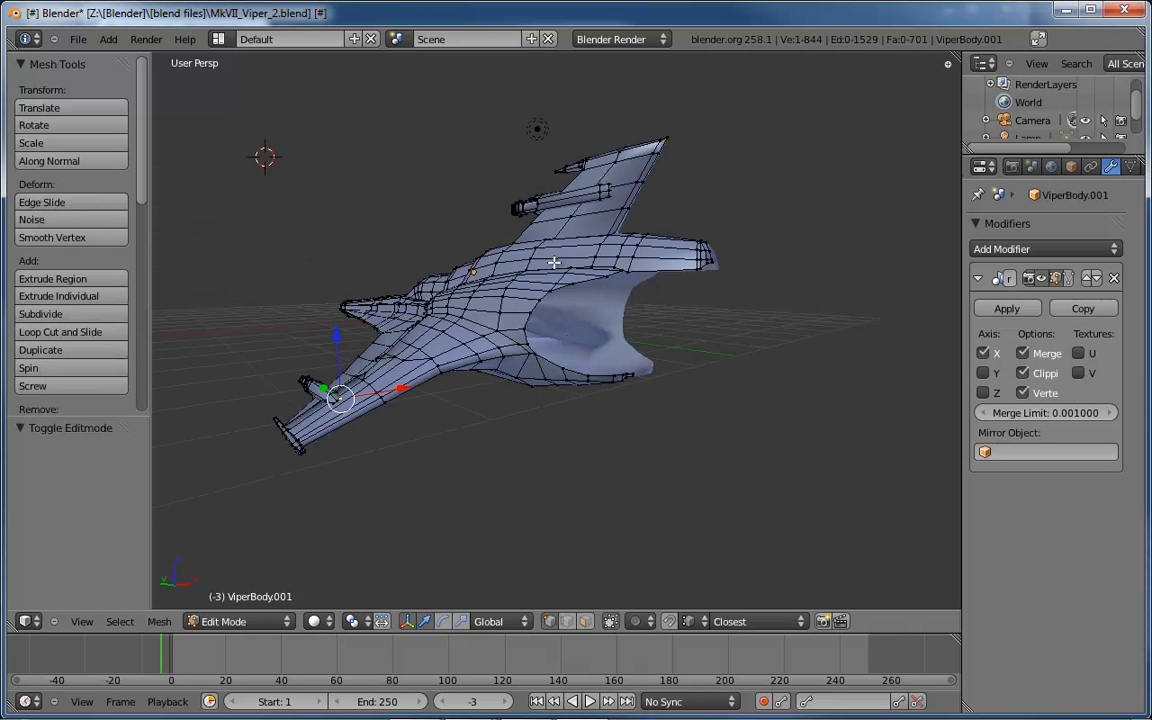
{"action": "scroll", "coordinate": [575, 280], "scroll_direction": "up", "scroll_amount": 5}
{"action": "middle_click_drag", "start_coordinate": [684, 329], "coordinate": [741, 220]}
{"action": "key", "text": "a"}
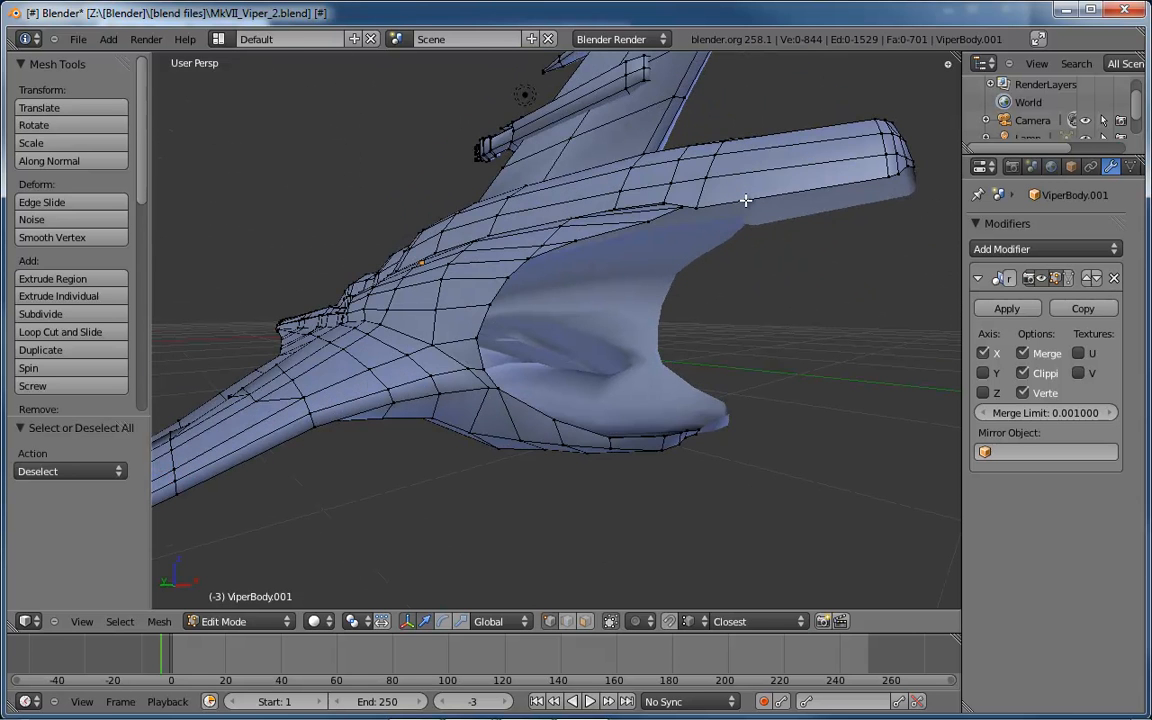
{"action": "key", "text": "ctrl+Tab"}
{"action": "left_click", "coordinate": [682, 200]}
{"action": "right_click", "coordinate": [744, 200]}
{"action": "middle_click_drag", "start_coordinate": [716, 170], "coordinate": [757, 168]}
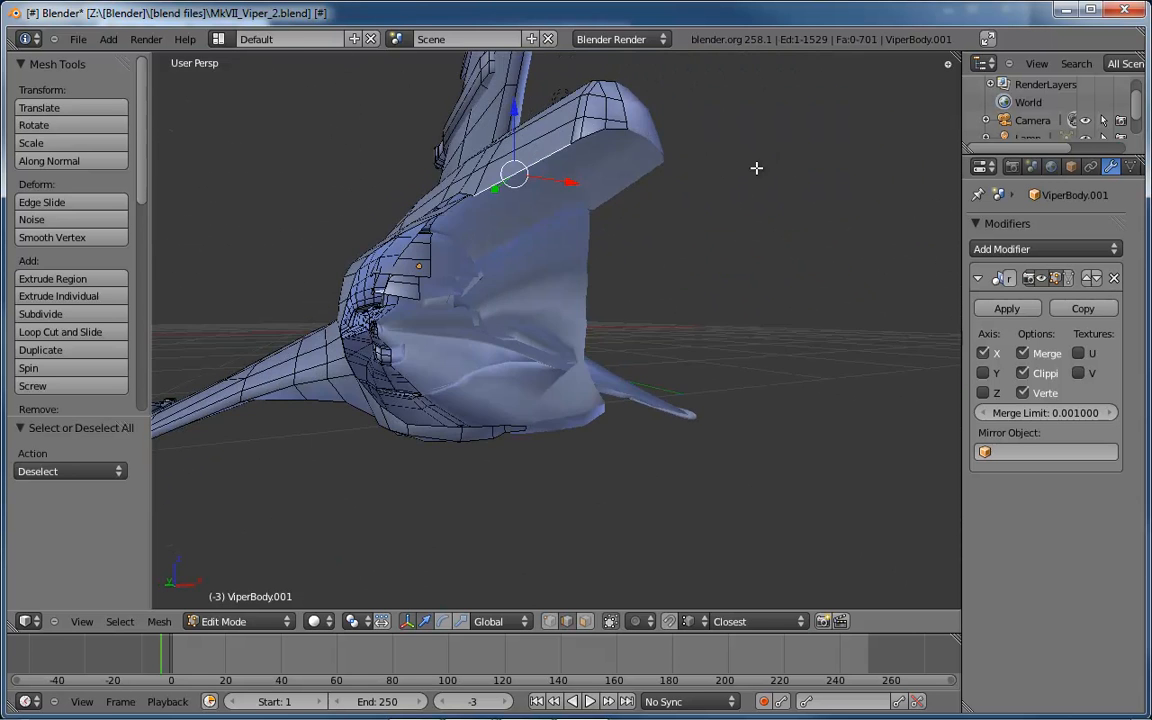
{"action": "key", "text": "e"}
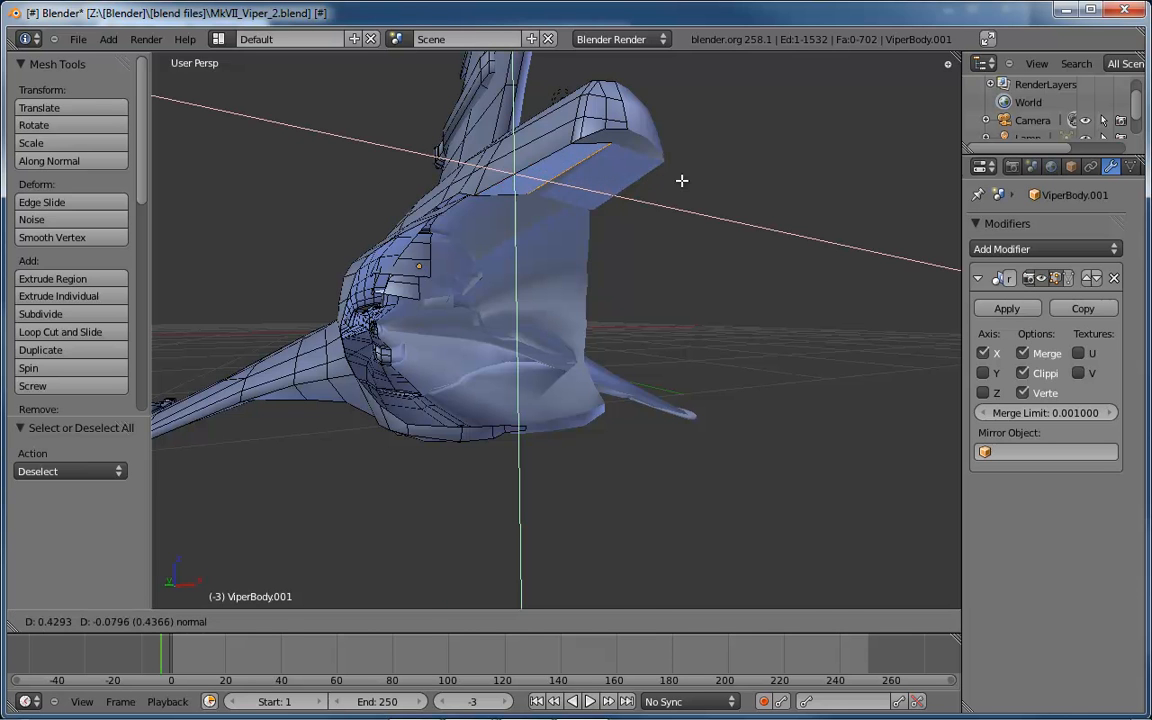
{"action": "left_click", "coordinate": [720, 184]}
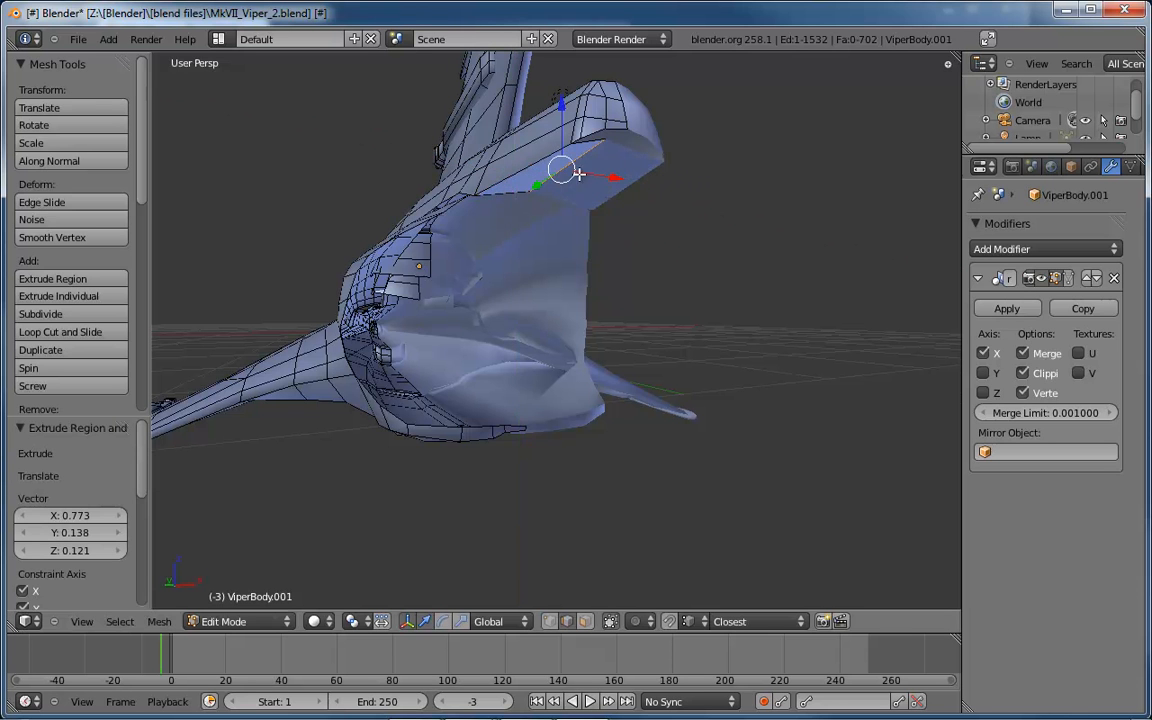
- Raise the extruded centre edge of the tail boom's underside by 0.01154 along Z
{"action": "middle_click_drag", "start_coordinate": [579, 174], "coordinate": [553, 168]}
{"action": "left_click_drag", "start_coordinate": [417, 155], "coordinate": [416, 153]}
{"action": "middle_click_drag", "start_coordinate": [416, 153], "coordinate": [494, 271]}
- Move the rear centre vertex of the tail boom's underside by -0.128 along Y
{"action": "key", "text": "KP_Decimal"}
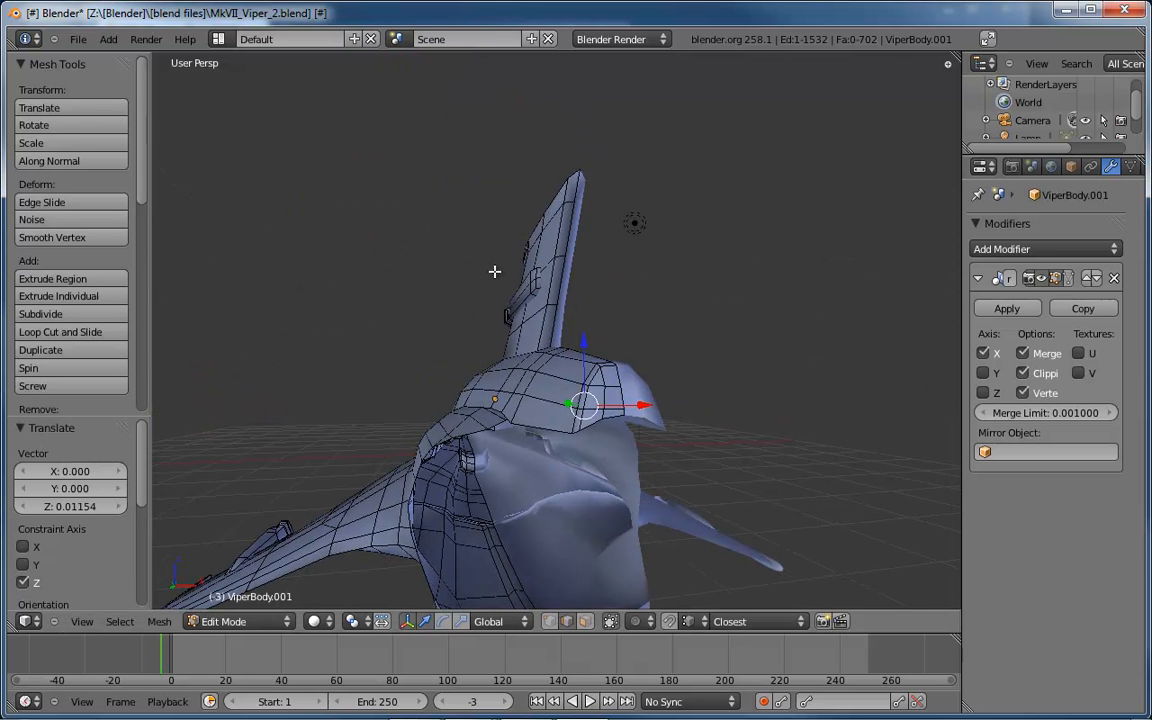
{"action": "middle_click_drag", "start_coordinate": [455, 163], "coordinate": [475, 132]}
{"action": "key", "text": "ctrl+Tab"}
{"action": "left_click", "coordinate": [430, 118]}
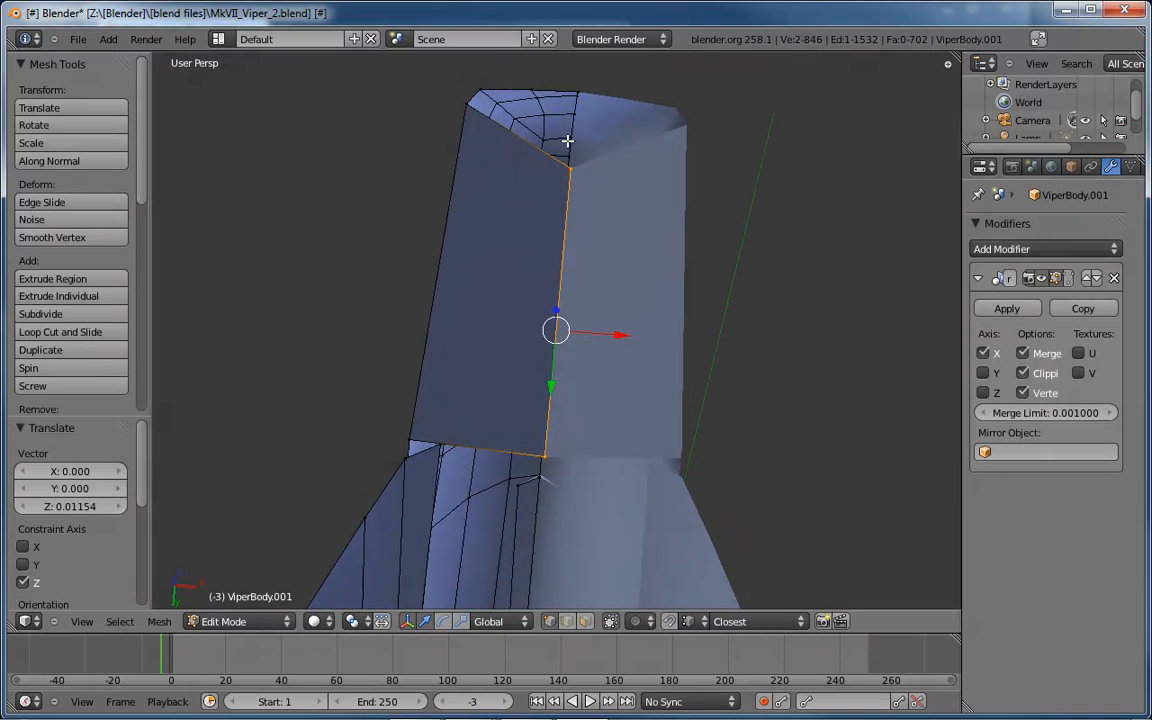
{"action": "right_click", "coordinate": [572, 167]}
{"action": "left_click_drag", "start_coordinate": [563, 228], "coordinate": [568, 181]}
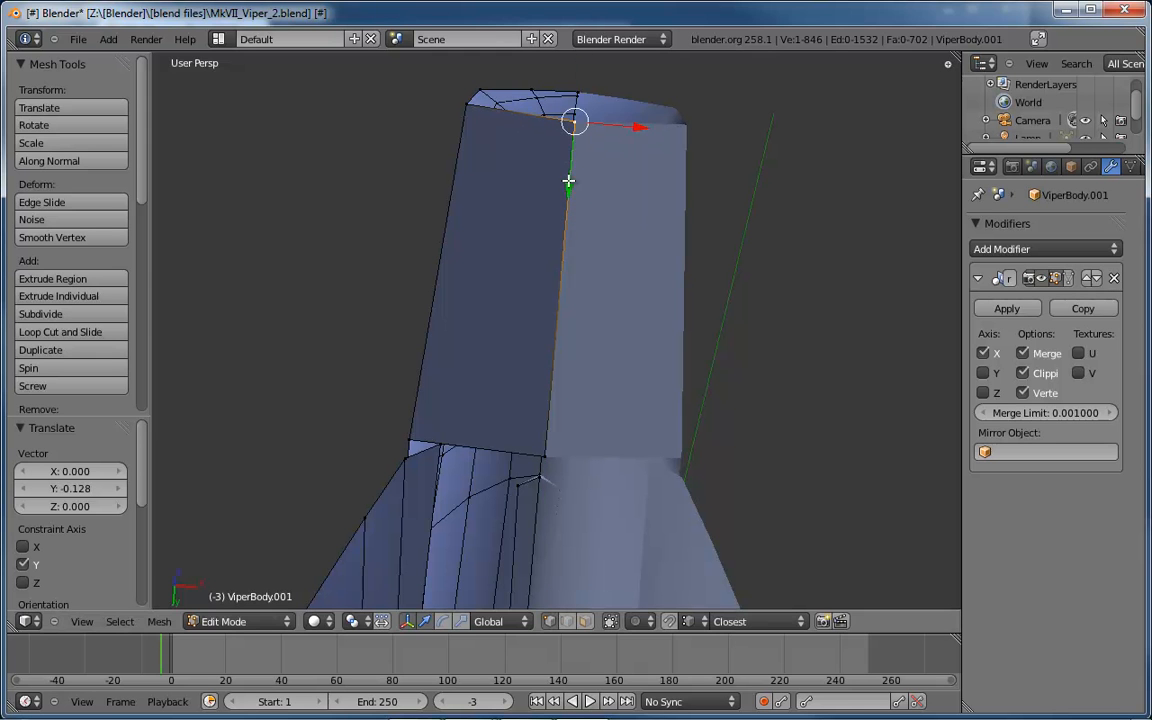
- Cut a lengthwise edge loop through the middle of the tail boom's underside face and raise it 0.04124 along Z
{"action": "key", "text": "ctrl+r"}
{"action": "left_click", "coordinate": [535, 118]}
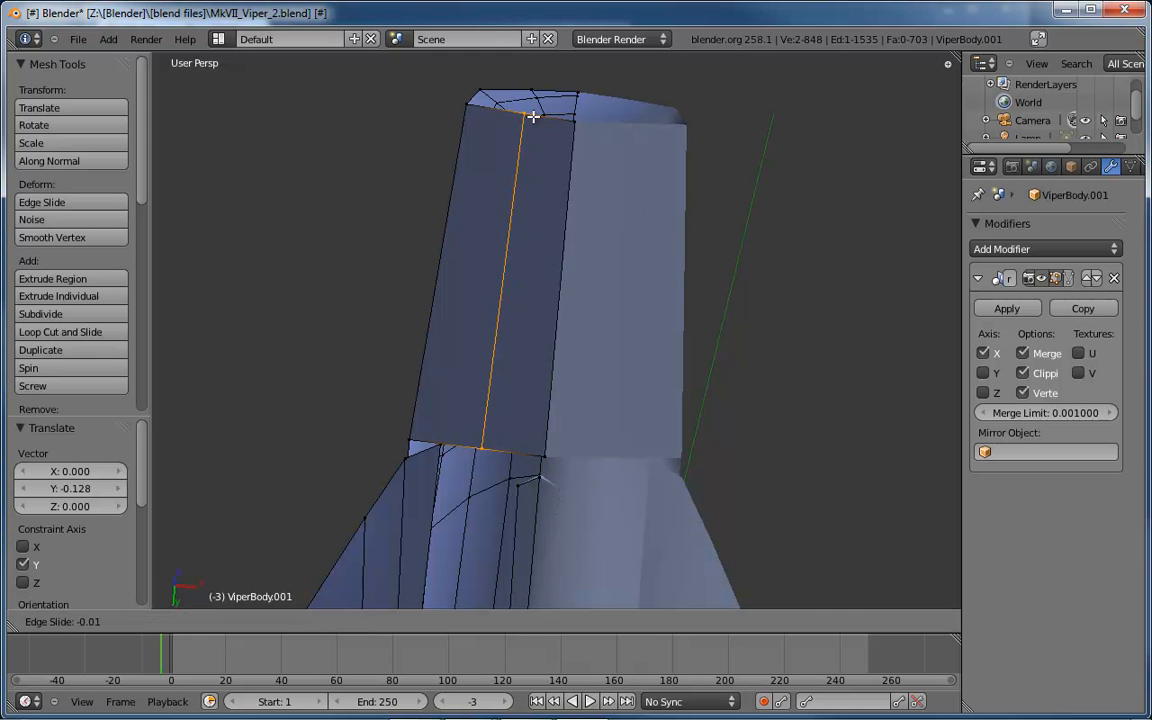
{"action": "left_click", "coordinate": [535, 118]}
{"action": "middle_click_drag", "start_coordinate": [545, 118], "coordinate": [536, 204]}
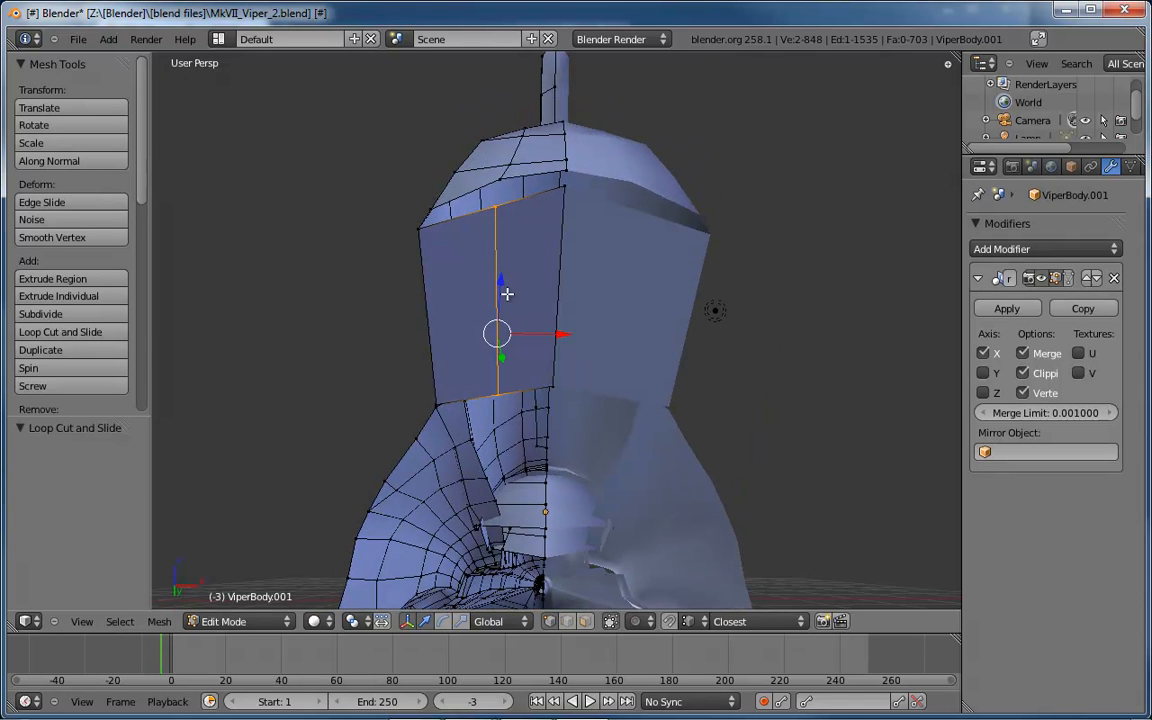
{"action": "left_click_drag", "start_coordinate": [507, 293], "coordinate": [500, 268]}
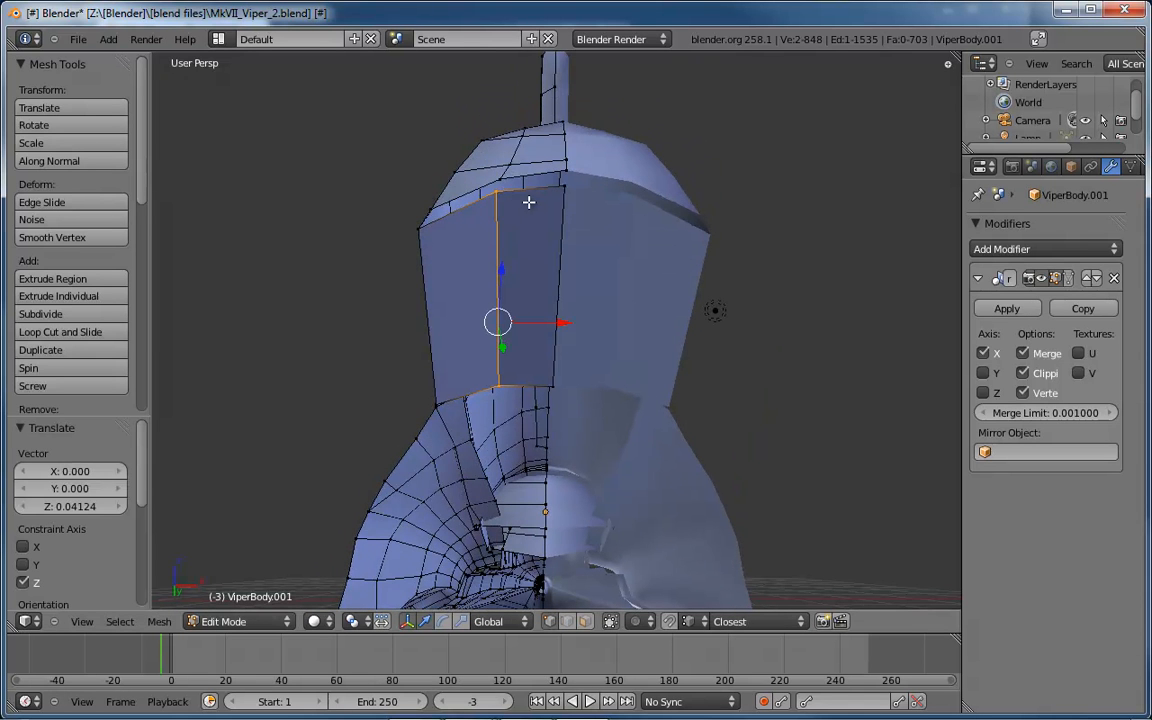
- Fill the gap between the boom's underside and its rear rim with two faces, each built from a pair of facing edges
{"action": "key", "text": "ctrl+Tab"}
{"action": "left_click", "coordinate": [500, 224]}
{"action": "right_click", "coordinate": [522, 178]}
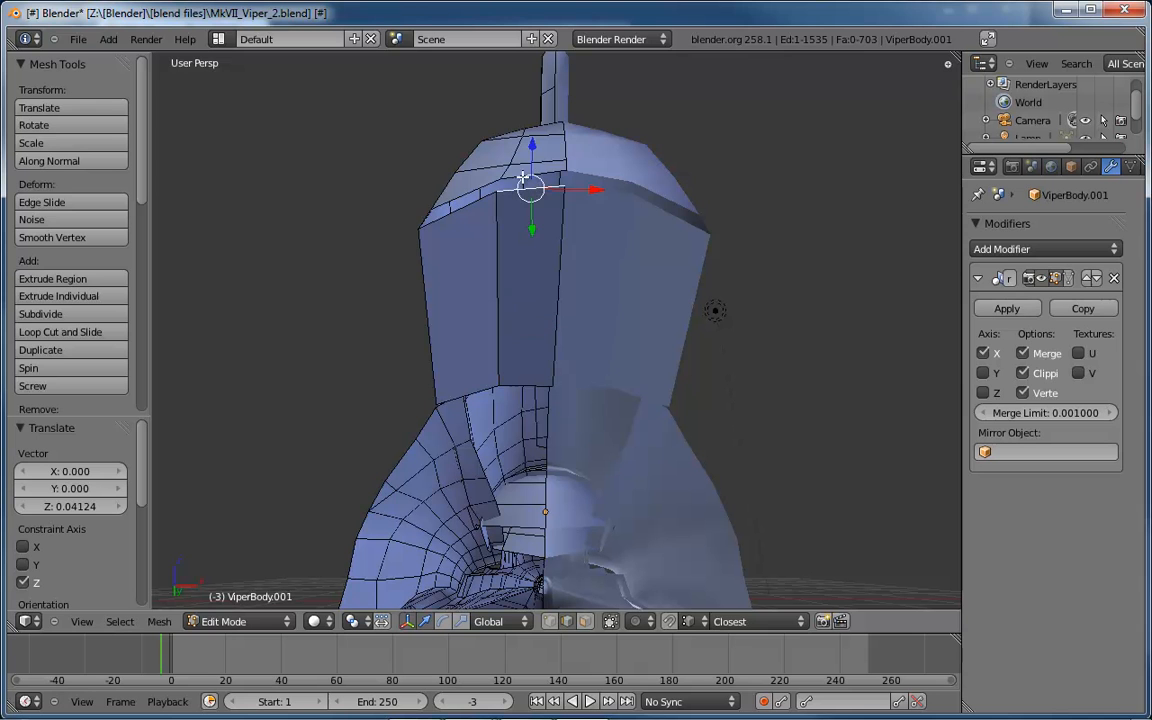
{"action": "right_click", "coordinate": [509, 177], "text": "shift"}
{"action": "key", "text": "f"}
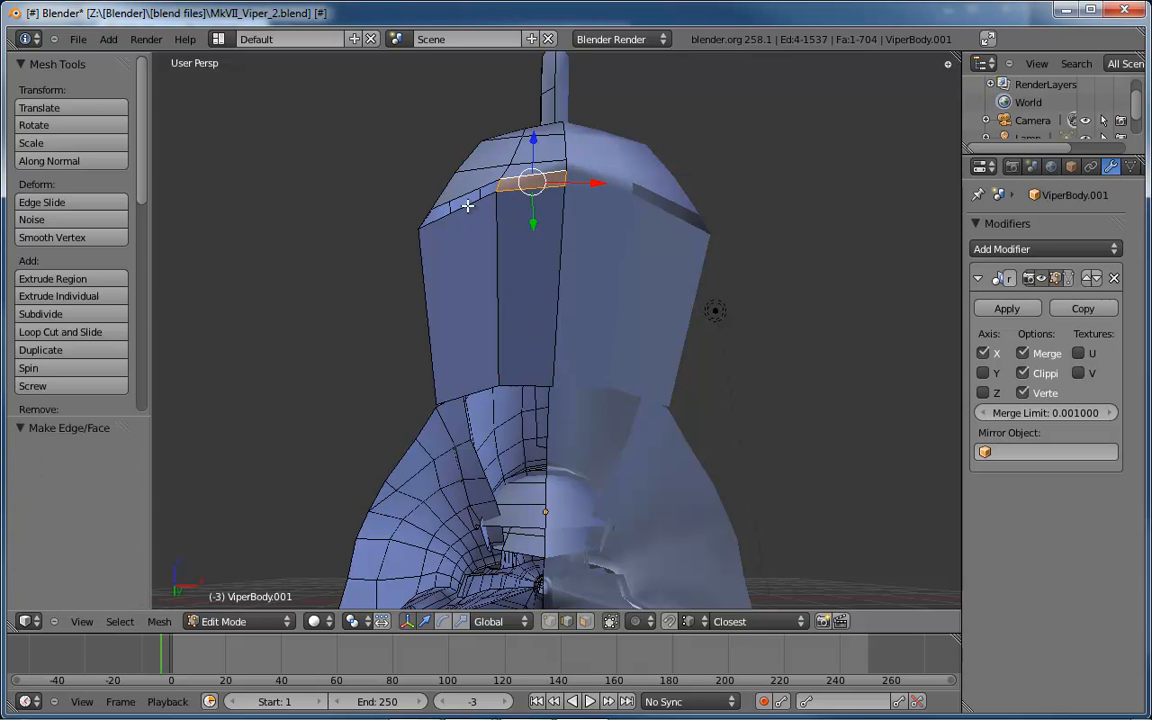
{"action": "right_click", "coordinate": [467, 205]}
{"action": "right_click", "coordinate": [474, 190], "text": "shift"}
{"action": "key", "text": "f"}
- Move the inner rear edge of the boom's underside by -0.03484 along Z and -0.03540 along Y
{"action": "middle_click_drag", "start_coordinate": [480, 207], "coordinate": [654, 205]}
{"action": "key", "text": "a"}
{"action": "right_click", "coordinate": [689, 195]}
{"action": "key", "text": "g"}
{"action": "key", "text": "z"}
{"action": "left_click", "coordinate": [548, 198]}
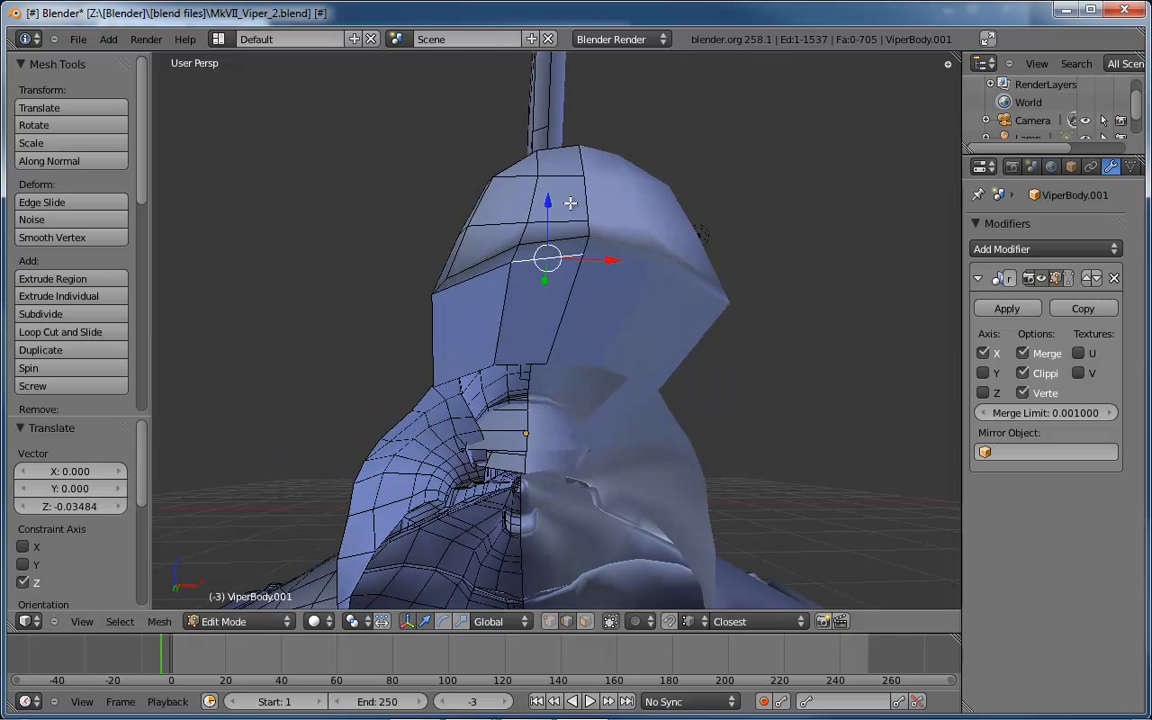
{"action": "middle_click_drag", "start_coordinate": [548, 198], "coordinate": [620, 203]}
{"action": "key", "text": "g"}
{"action": "key", "text": "y"}
{"action": "left_click", "coordinate": [706, 292]}
- Move the rear centre vertex of the boom's underside by -0.02710 along Y and -0.006978 along Z
{"action": "key", "text": "ctrl+Tab"}
{"action": "left_click", "coordinate": [605, 187]}
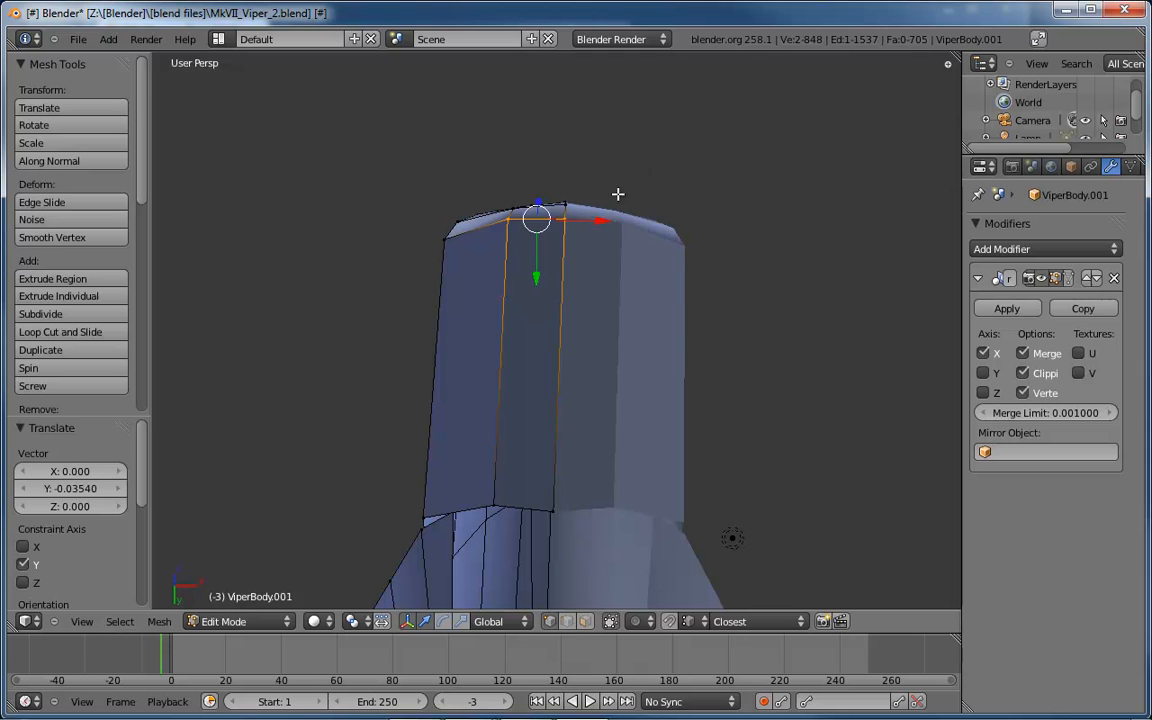
{"action": "key", "text": "a"}
{"action": "right_click", "coordinate": [565, 221]}
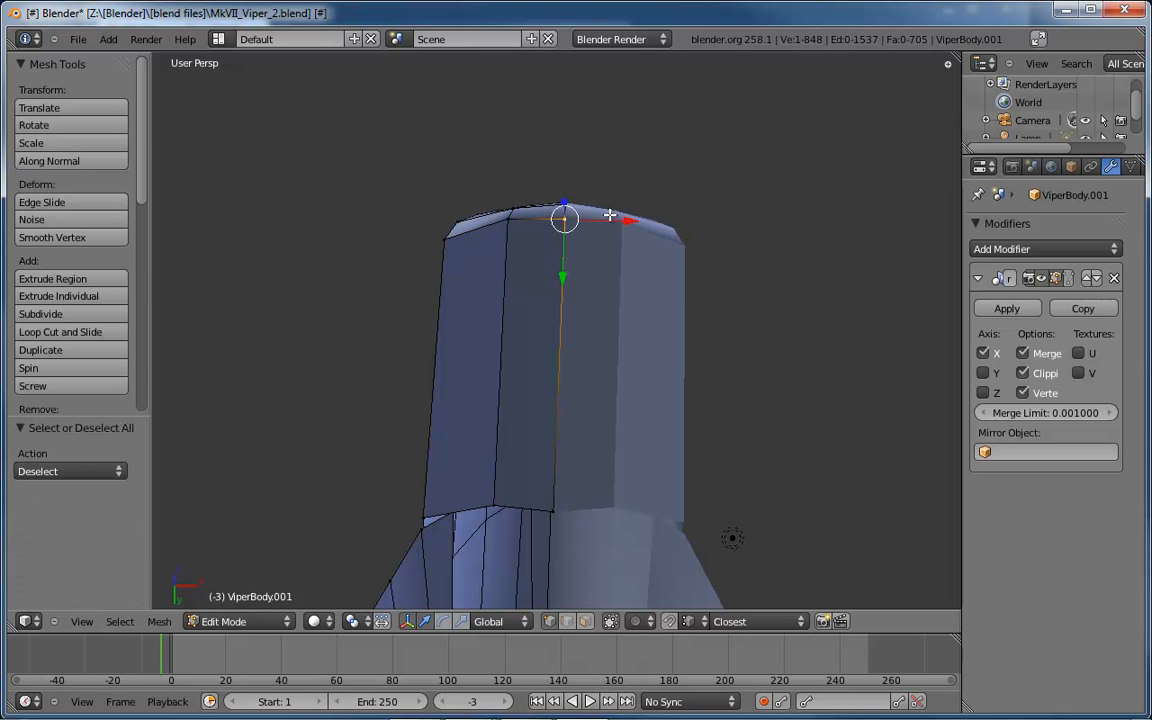
{"action": "key", "text": "KP_Decimal"}
{"action": "middle_click_drag", "start_coordinate": [610, 214], "coordinate": [628, 333]}
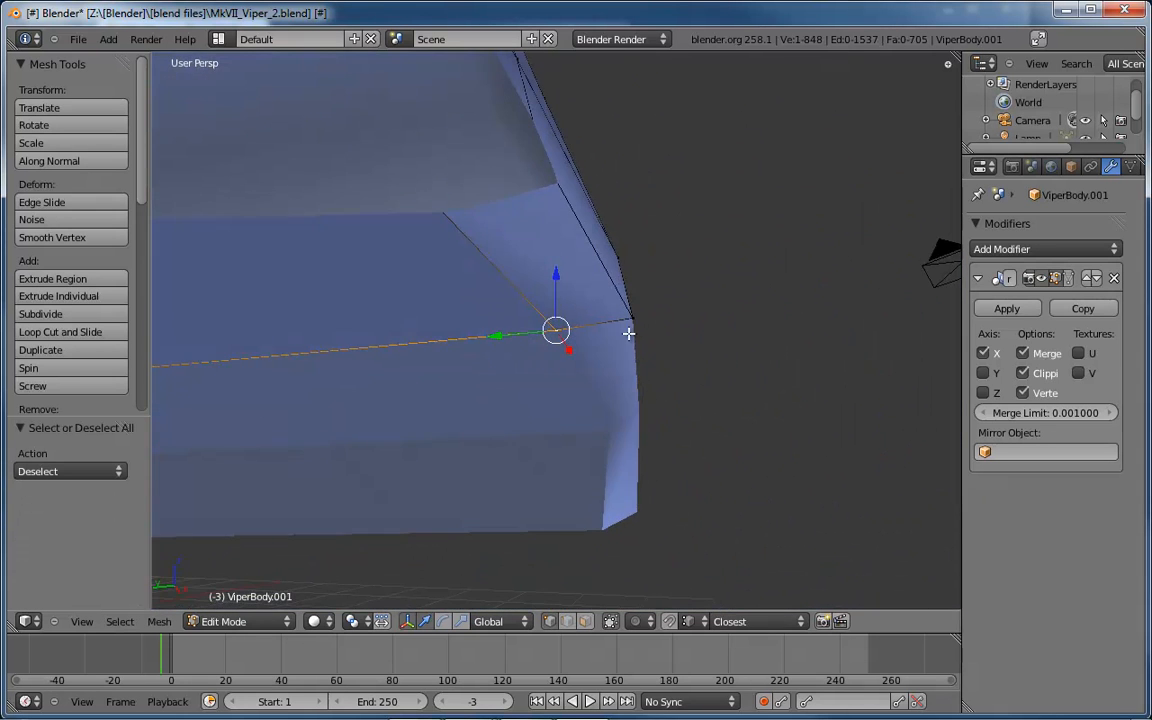
{"action": "left_click_drag", "start_coordinate": [501, 335], "coordinate": [557, 326]}
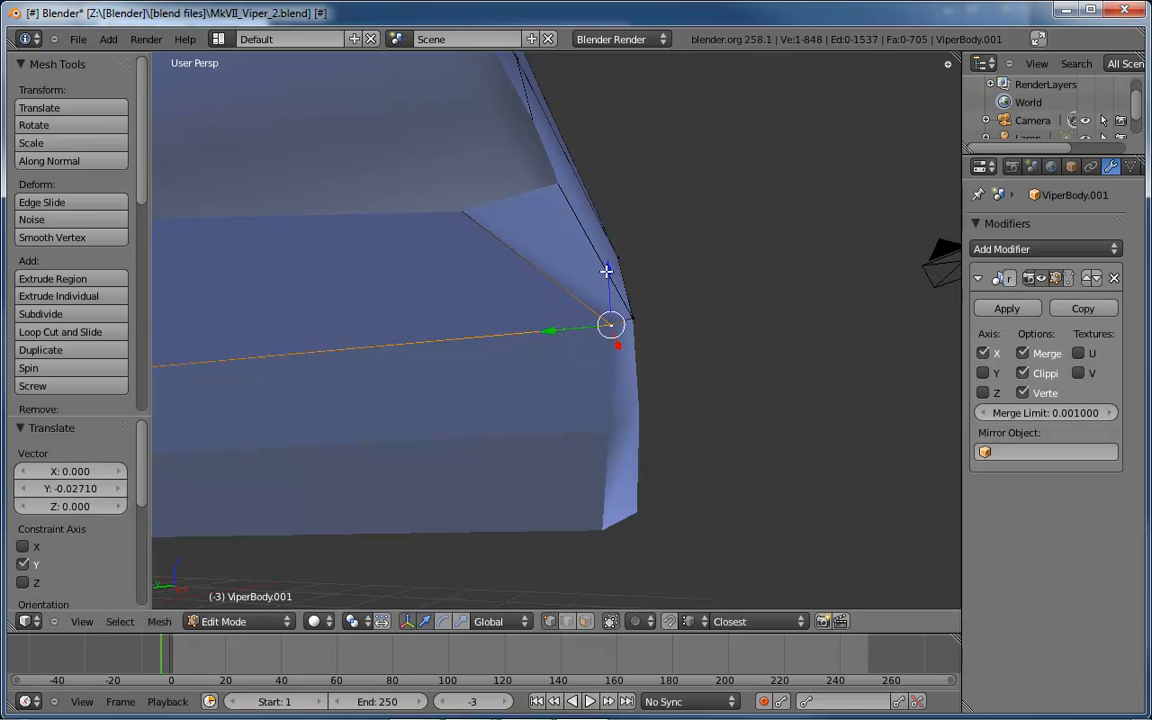
{"action": "left_click_drag", "start_coordinate": [607, 271], "coordinate": [607, 288]}
- Move the rear vertex beside the underside's centre vertex by 0.01248 along X and -0.01254 along Y
{"action": "middle_click_drag", "start_coordinate": [605, 286], "coordinate": [257, 382]}
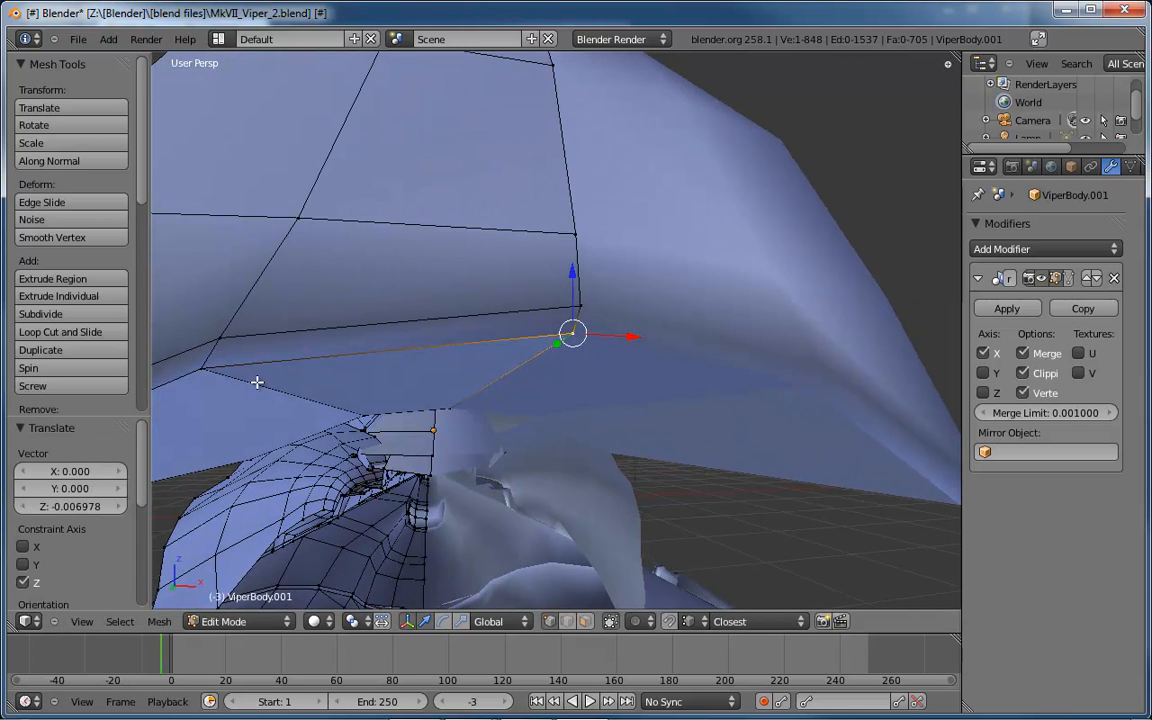
{"action": "right_click", "coordinate": [205, 370]}
{"action": "left_click_drag", "start_coordinate": [258, 369], "coordinate": [293, 368]}
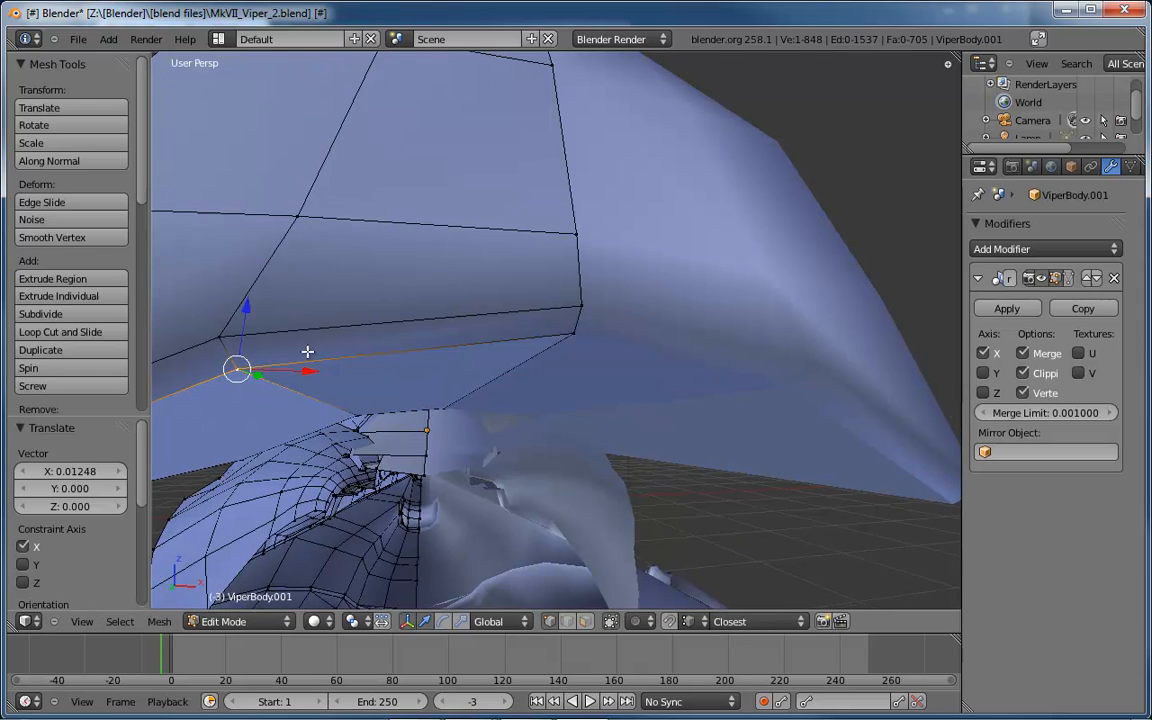
{"action": "middle_click_drag", "start_coordinate": [306, 352], "coordinate": [558, 350]}
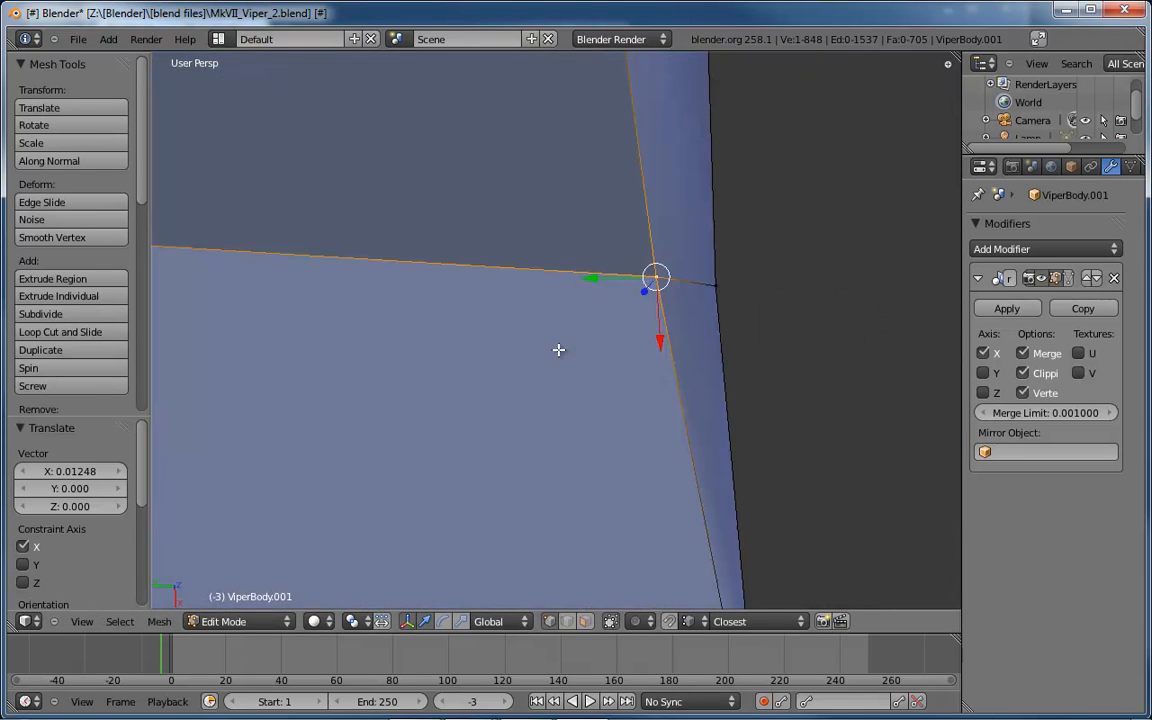
{"action": "left_click_drag", "start_coordinate": [587, 280], "coordinate": [625, 270]}
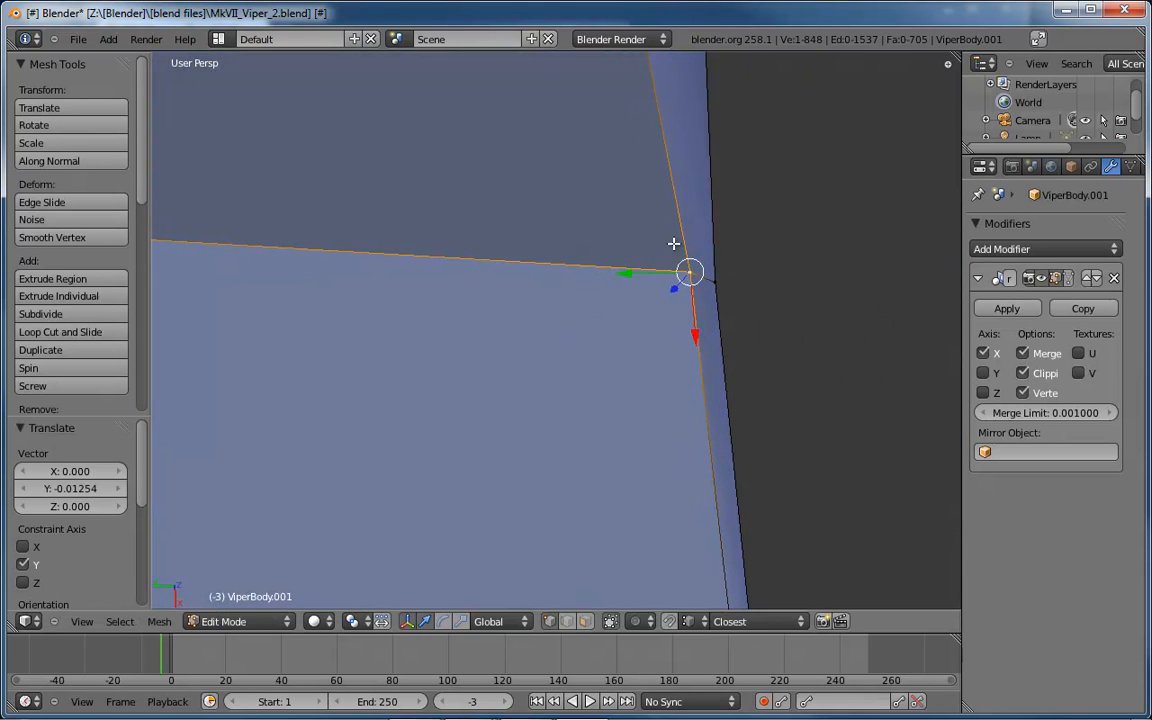
- Select the edge loop around the rear engine opening's rim and extrude it in place
{"action": "middle_click_drag", "start_coordinate": [625, 270], "coordinate": [659, 243]}
{"action": "key", "text": "ctrl+Tab"}
{"action": "left_click", "coordinate": [623, 287]}
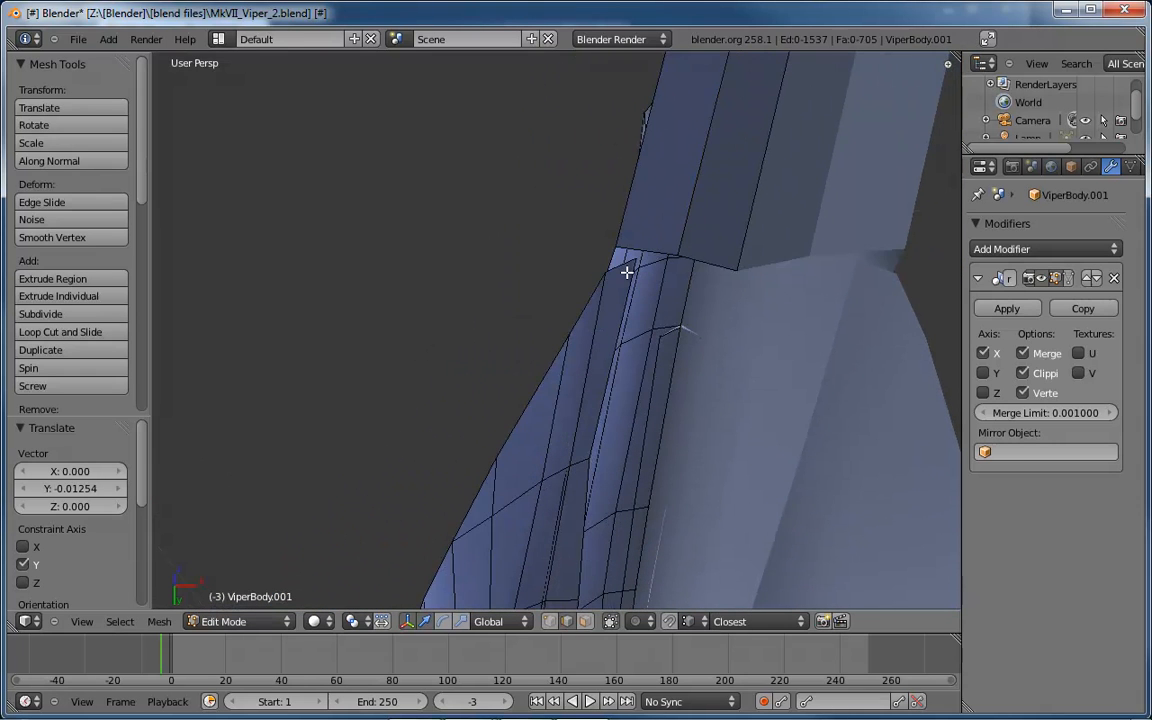
{"action": "right_click", "coordinate": [619, 270]}
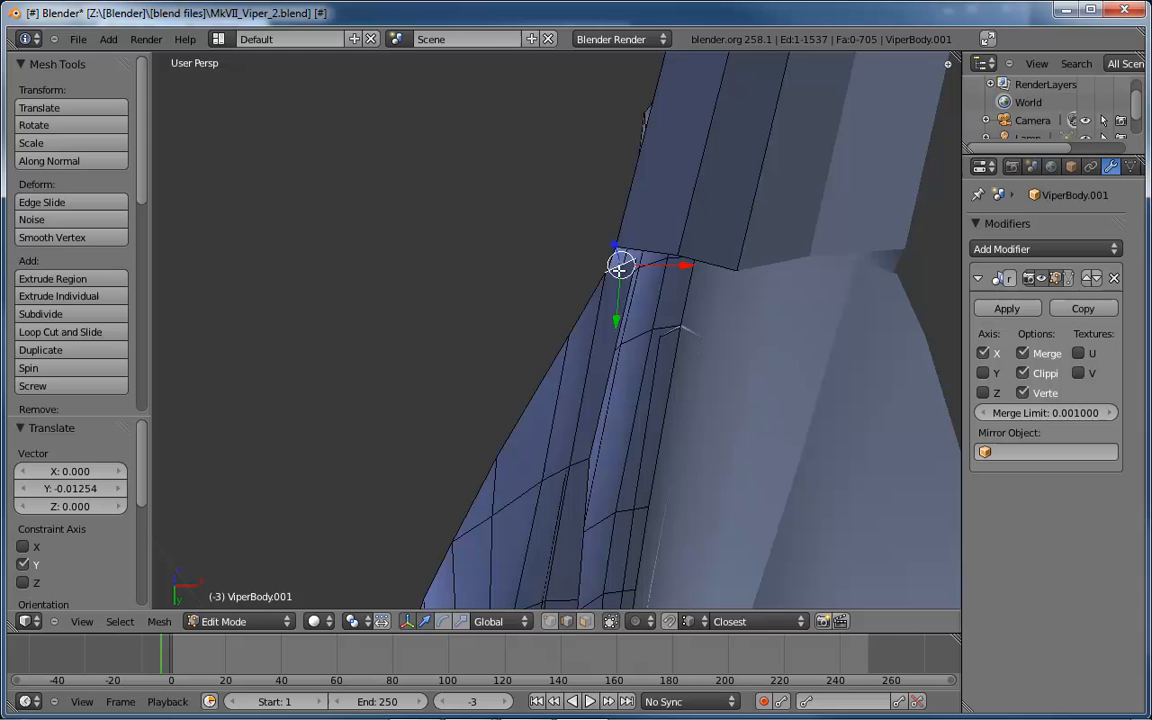
{"action": "right_click", "coordinate": [587, 307], "text": "alt"}
{"action": "middle_click_drag", "start_coordinate": [651, 334], "coordinate": [609, 436]}
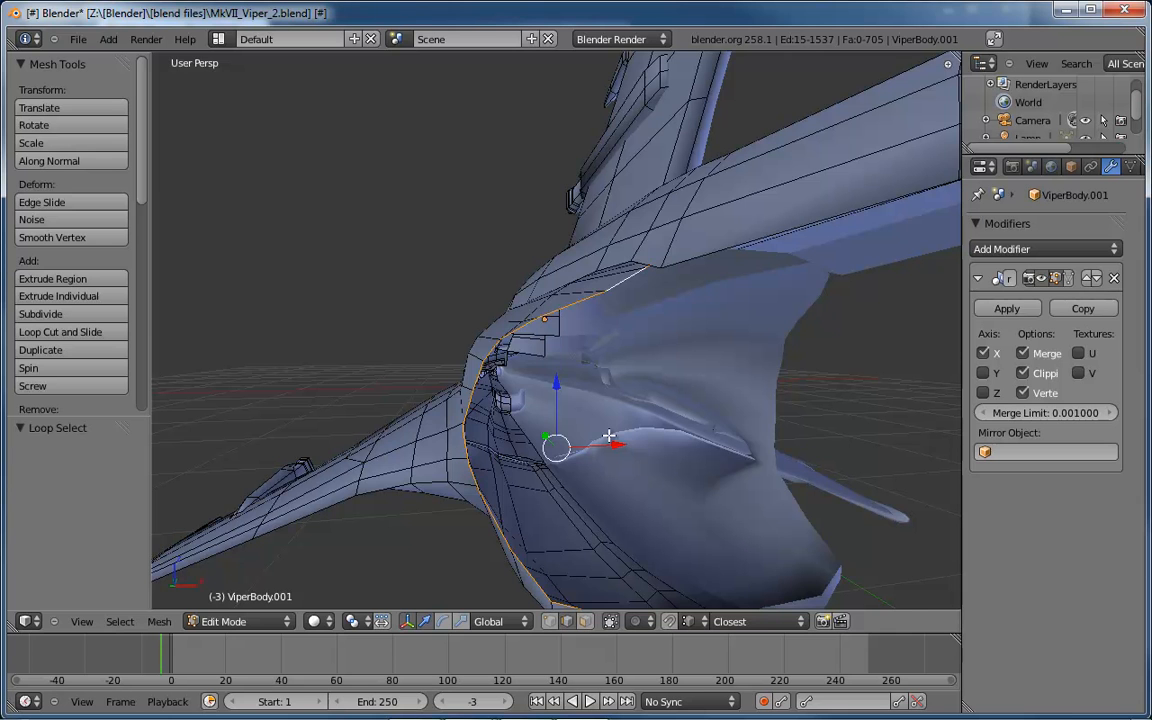
{"action": "key", "text": "e"}
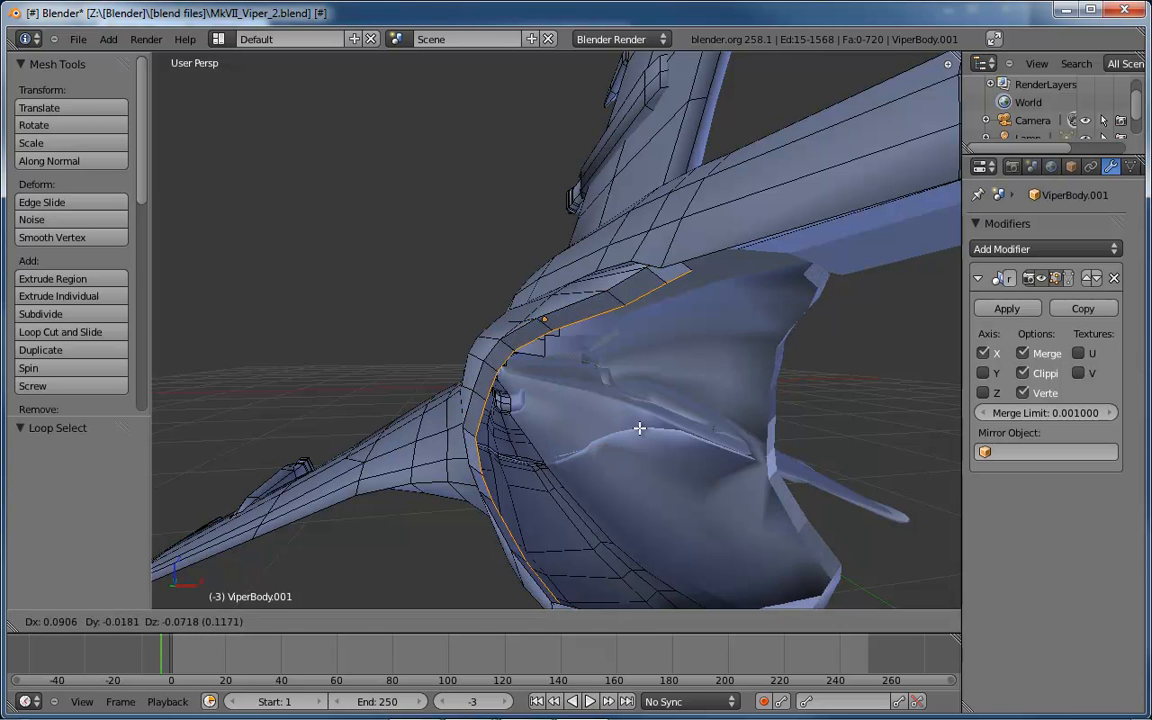
{"action": "left_click", "coordinate": [631, 425]}
{"action": "middle_click_drag", "start_coordinate": [631, 425], "coordinate": [748, 478]}
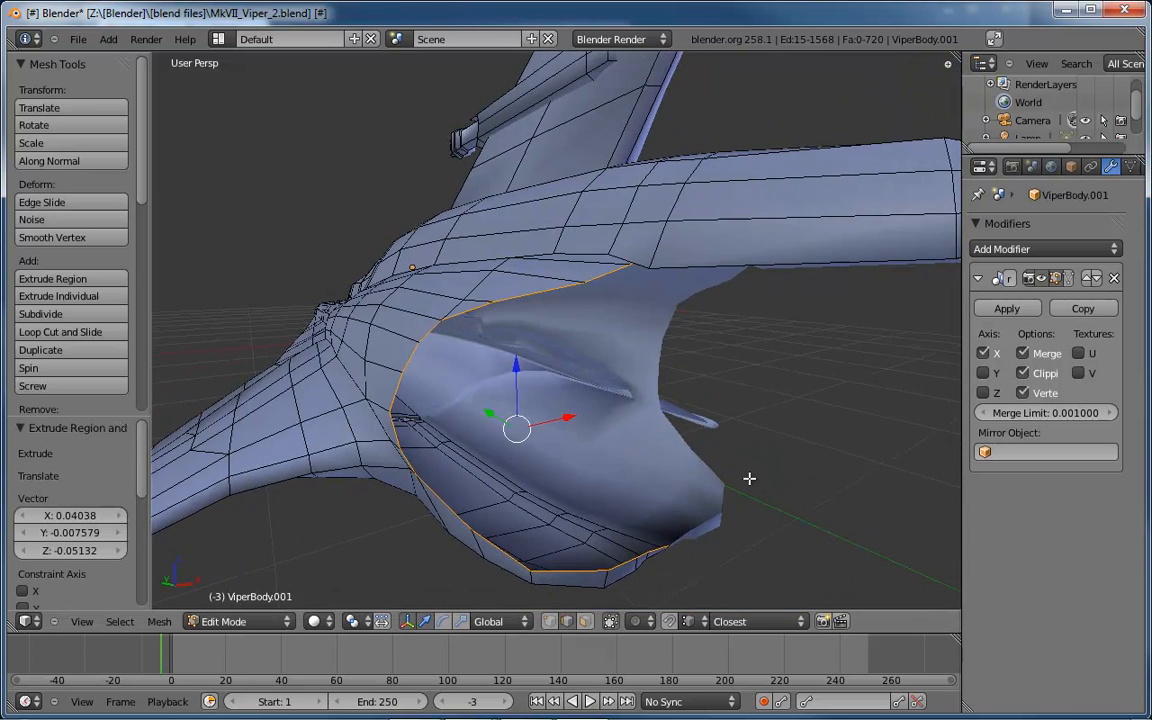
- Try to scale the extruded rim of the engine opening inward to about 0.88, and undo the scaling
{"action": "key", "text": "s"}
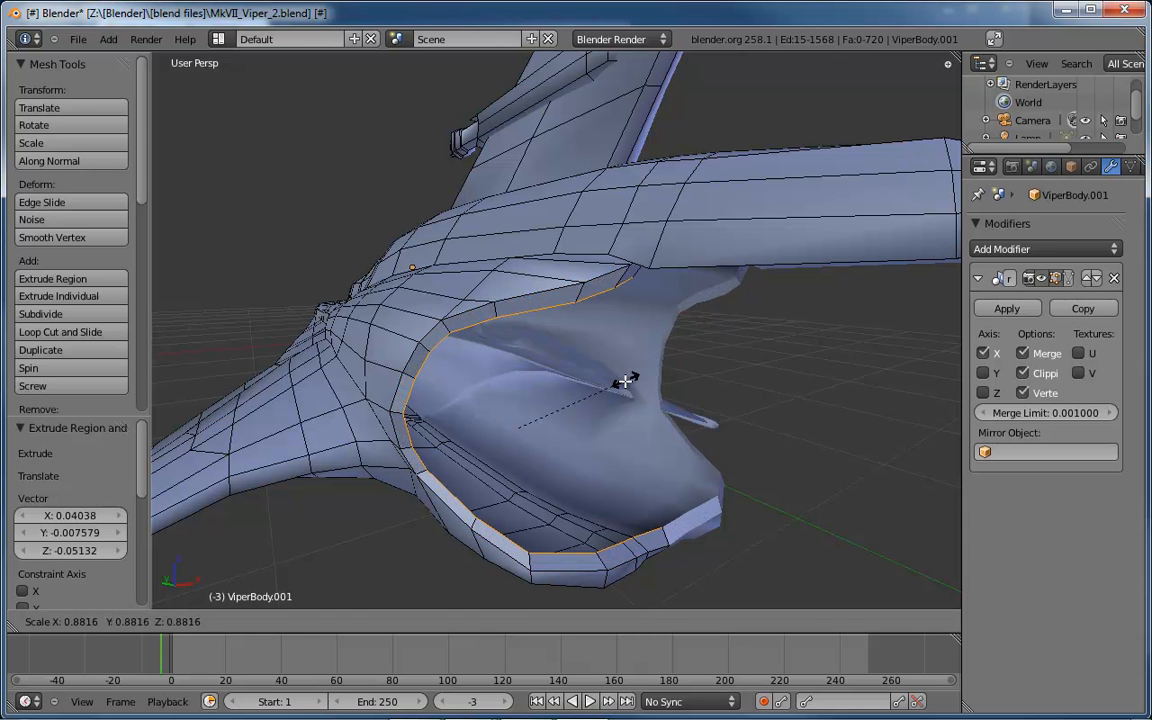
{"action": "left_click", "coordinate": [624, 381]}
{"action": "middle_click_drag", "start_coordinate": [624, 381], "coordinate": [579, 386]}
{"action": "key", "text": "ctrl+z"}
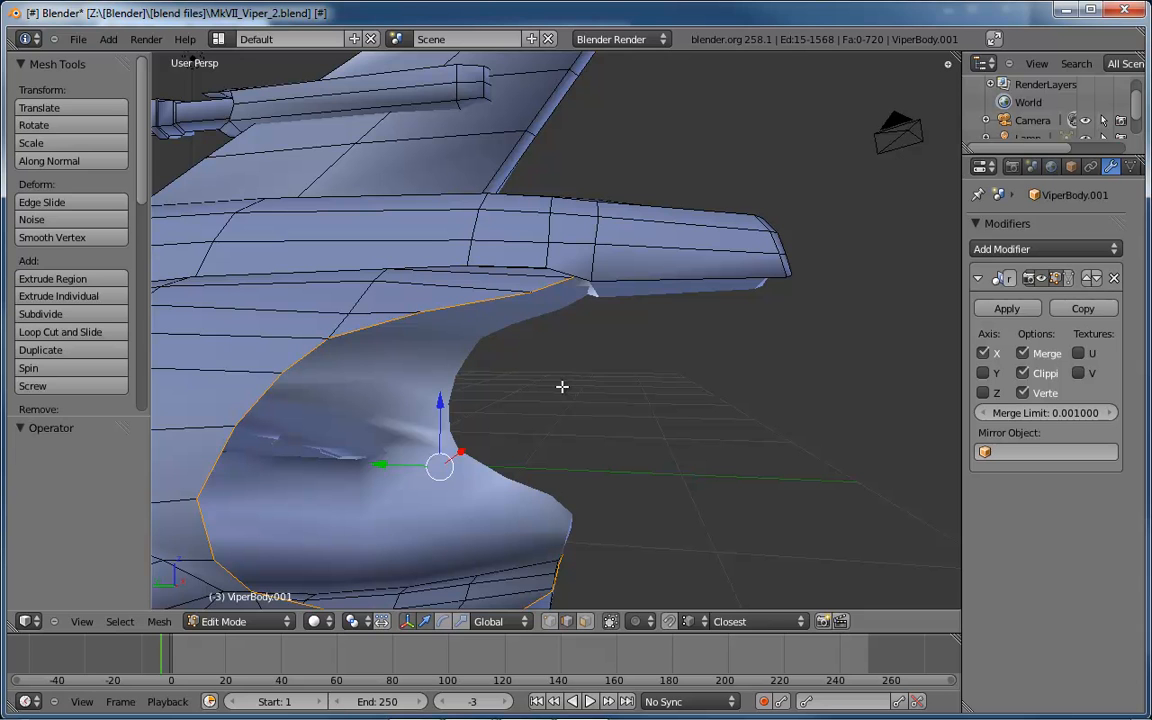
- Scale the extruded rim loop of the rear engine opening to 0.973 to form a thin lip
{"action": "key", "text": "s"}
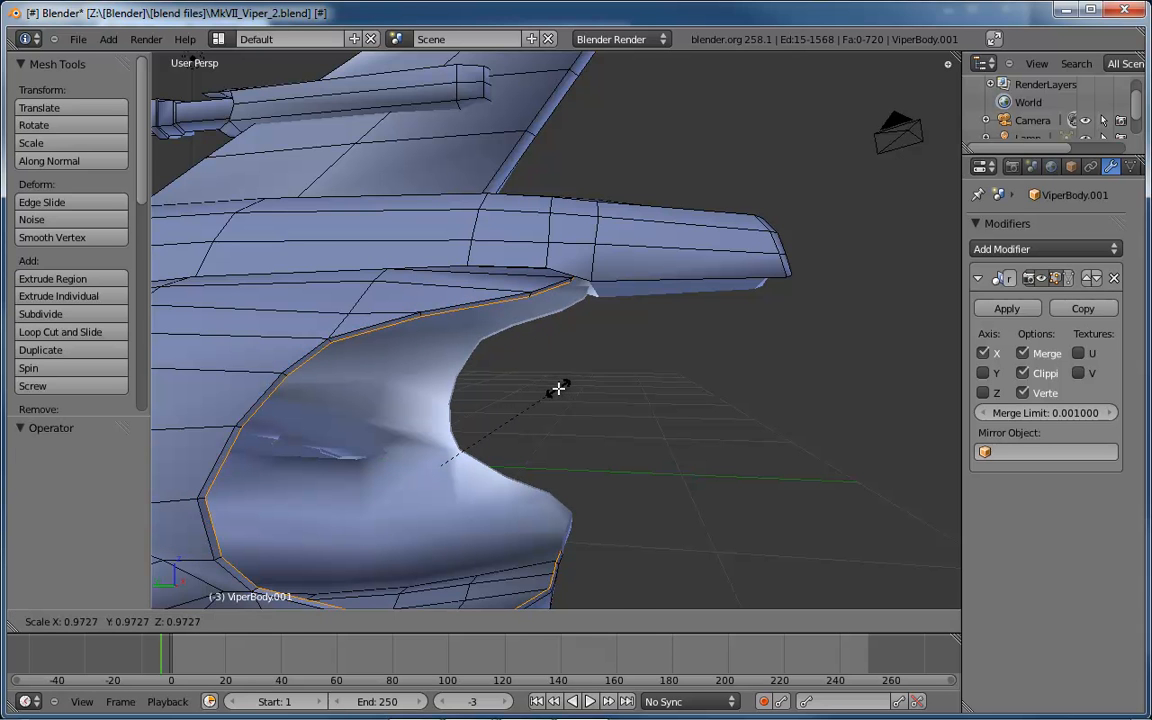
{"action": "left_click", "coordinate": [557, 389]}
{"action": "middle_click_drag", "start_coordinate": [591, 411], "coordinate": [489, 328]}
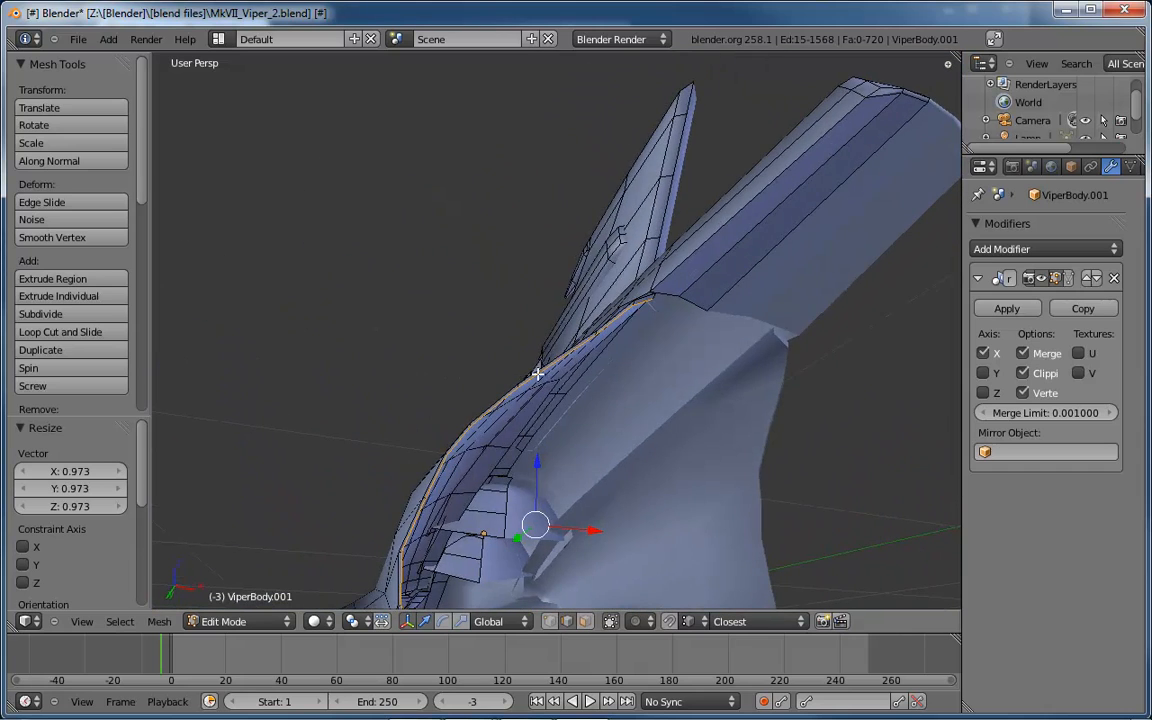
- Extrude the open upper edge loop inside the engine opening toward the centre by X 0.628, Y 0.09422, Z 0.110
{"action": "middle_click_drag", "start_coordinate": [538, 374], "coordinate": [473, 440]}
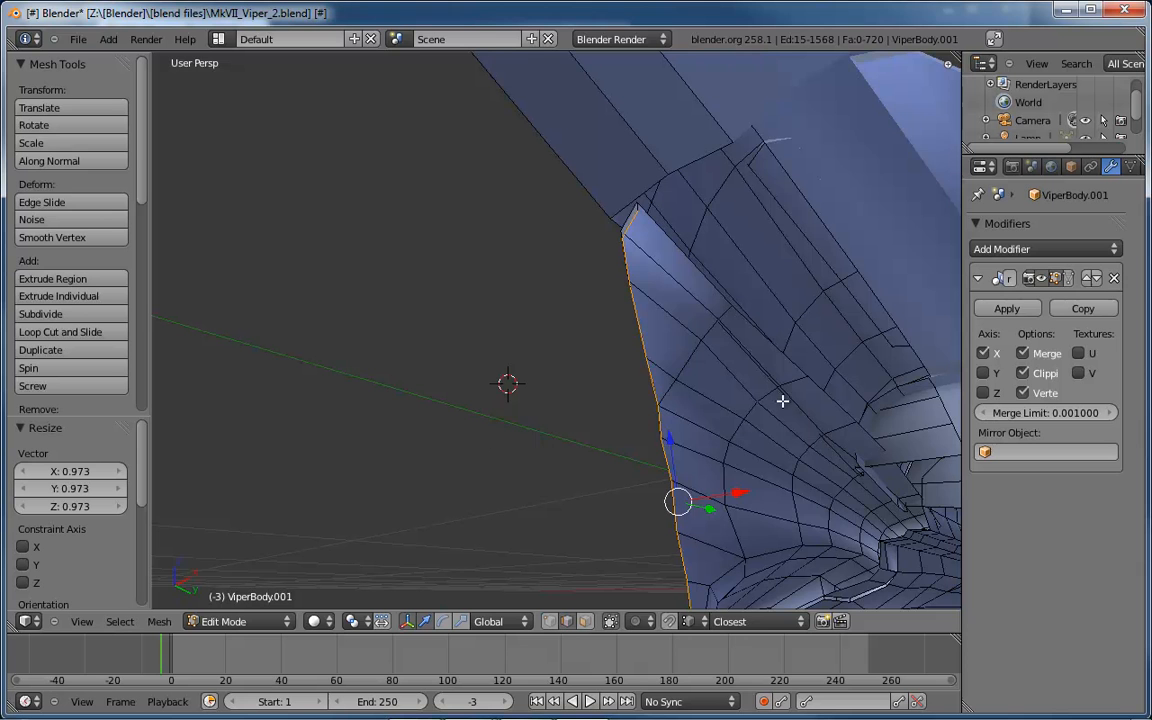
{"action": "middle_click_drag", "start_coordinate": [801, 385], "coordinate": [735, 399]}
{"action": "right_click", "coordinate": [654, 306], "text": "alt"}
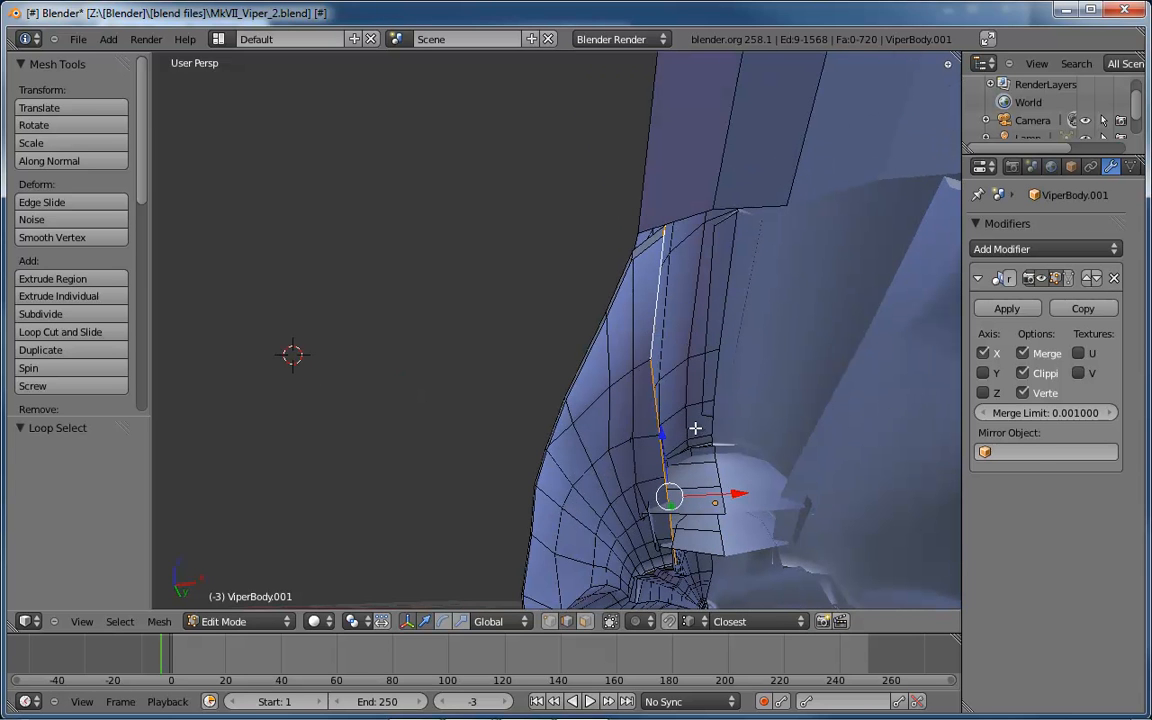
{"action": "key", "text": "g"}
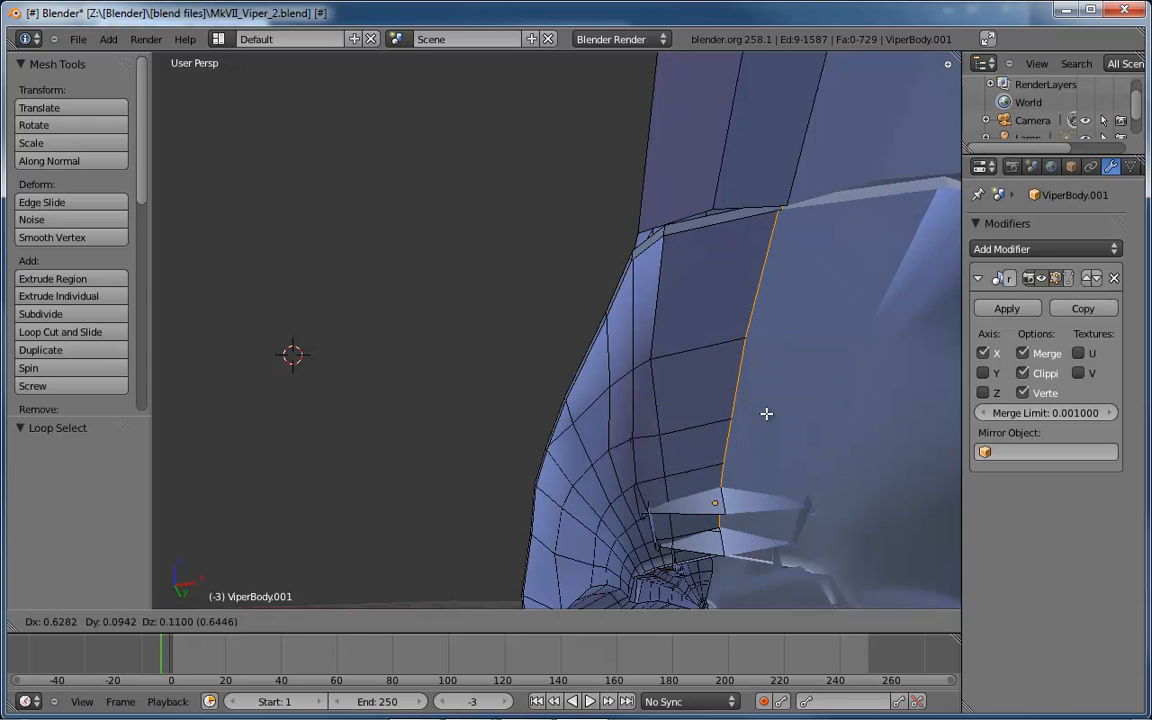
{"action": "left_click", "coordinate": [766, 413]}
- Raise the extruded centre edge loop of the engine opening's inner ceiling by 0.04988 along Z
{"action": "middle_click_drag", "start_coordinate": [766, 411], "coordinate": [678, 371]}
{"action": "middle_click_drag", "start_coordinate": [595, 348], "coordinate": [768, 377]}
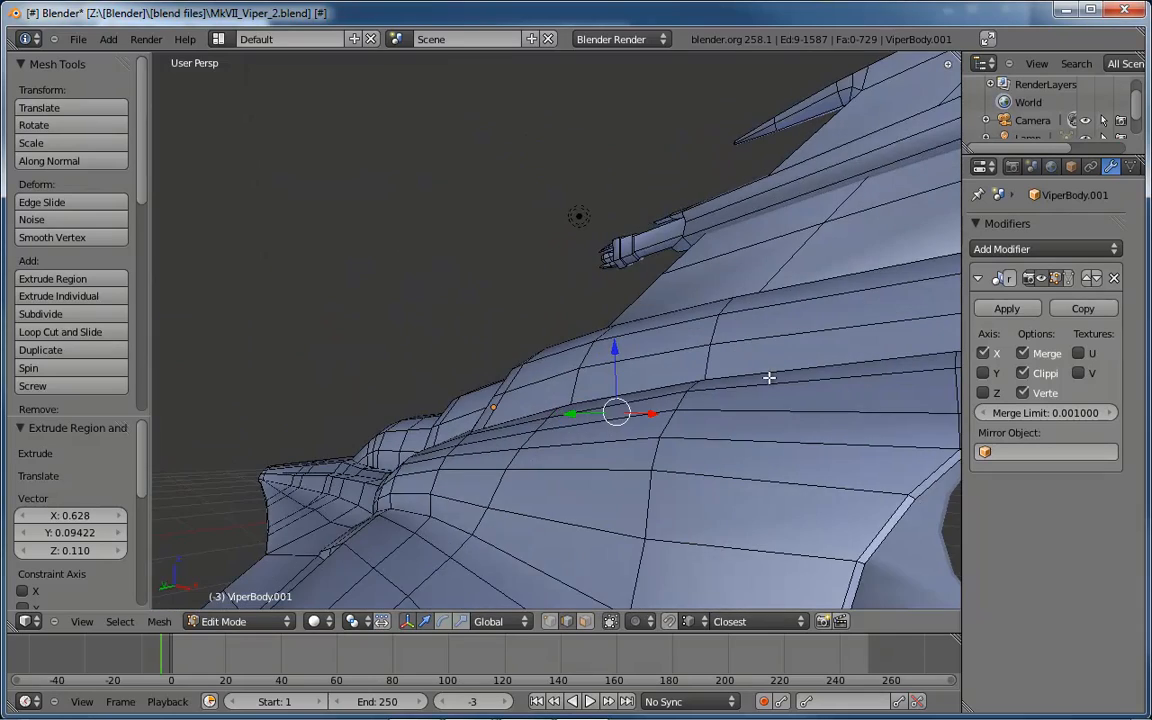
{"action": "middle_click_drag", "start_coordinate": [707, 400], "coordinate": [623, 403]}
{"action": "left_click_drag", "start_coordinate": [636, 442], "coordinate": [599, 368]}
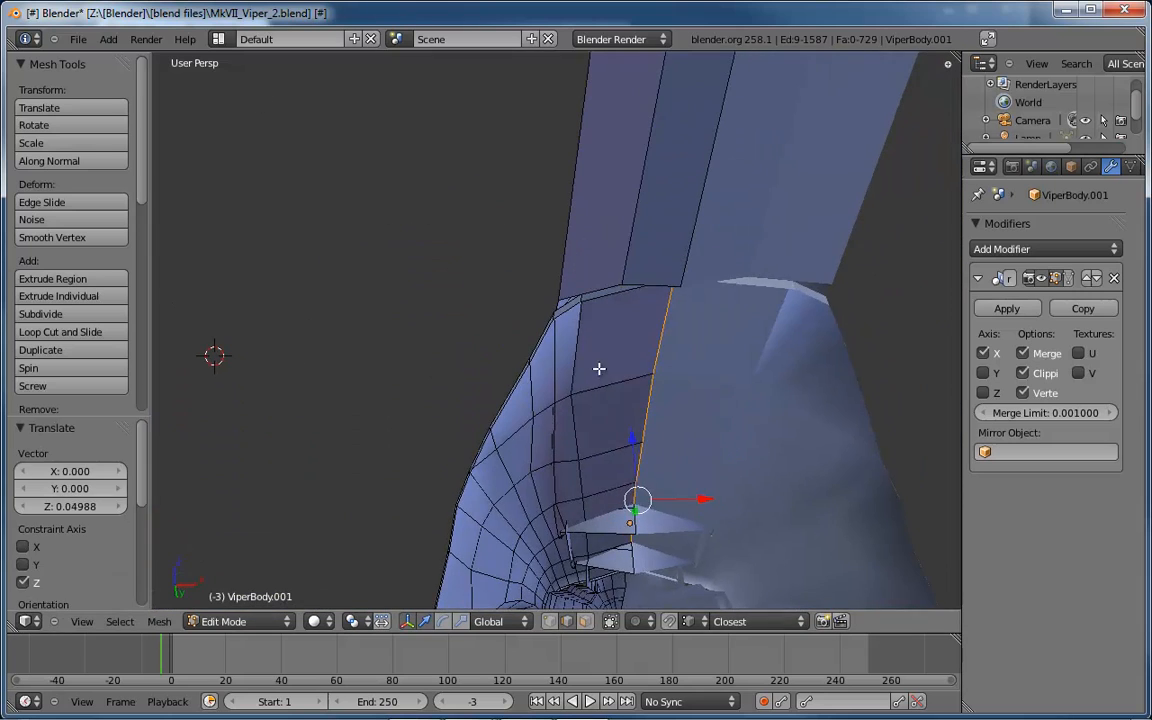
- Raise the selected inner edge of the recessed opening by about 0.045 on Z and switch to vertex selection
{"action": "middle_click_drag", "start_coordinate": [599, 368], "coordinate": [760, 381]}
{"action": "mouse_move", "coordinate": [365, 403]}
{"action": "left_mouse_down"}
{"action": "mouse_move", "coordinate": [397, 415]}
{"action": "mouse_move", "coordinate": [365, 396]}
{"action": "left_mouse_up"}
{"action": "middle_click_drag", "start_coordinate": [663, 386], "coordinate": [664, 309]}
{"action": "left_click", "coordinate": [633, 390]}
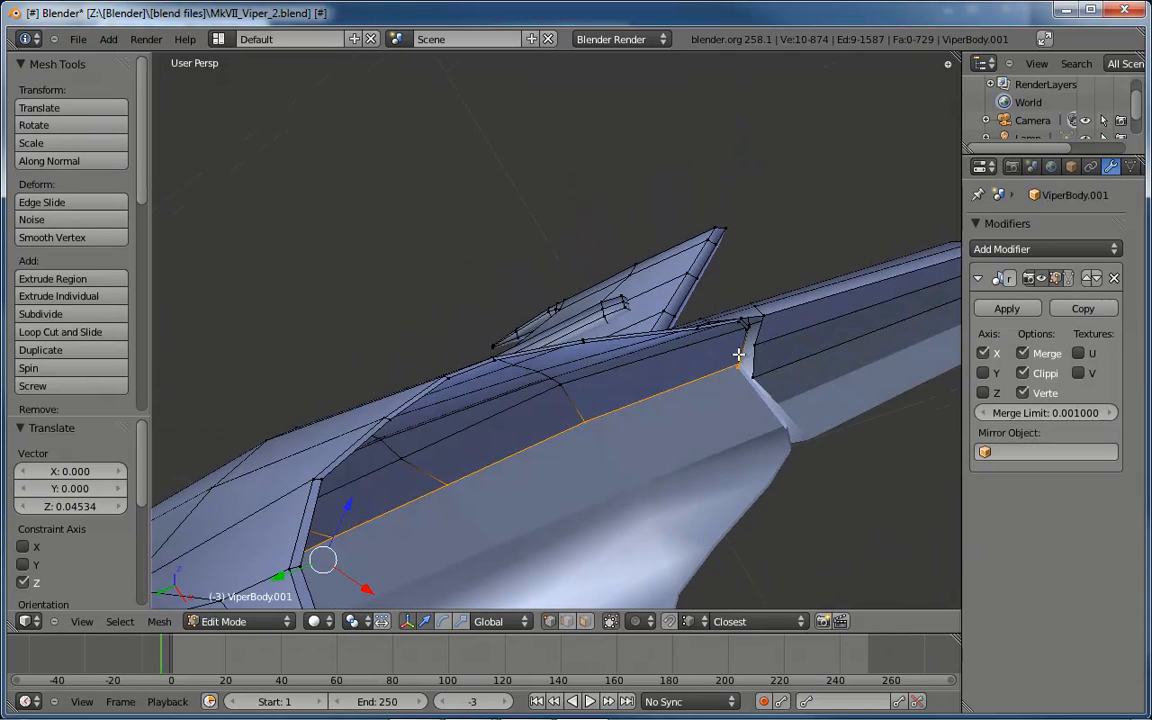
- Move the two end vertices of the long fuselage section facing the opening along Y by about -0.103 and -0.171
{"action": "right_click", "coordinate": [755, 343]}
{"action": "key", "text": "g"}
{"action": "key", "text": "y"}
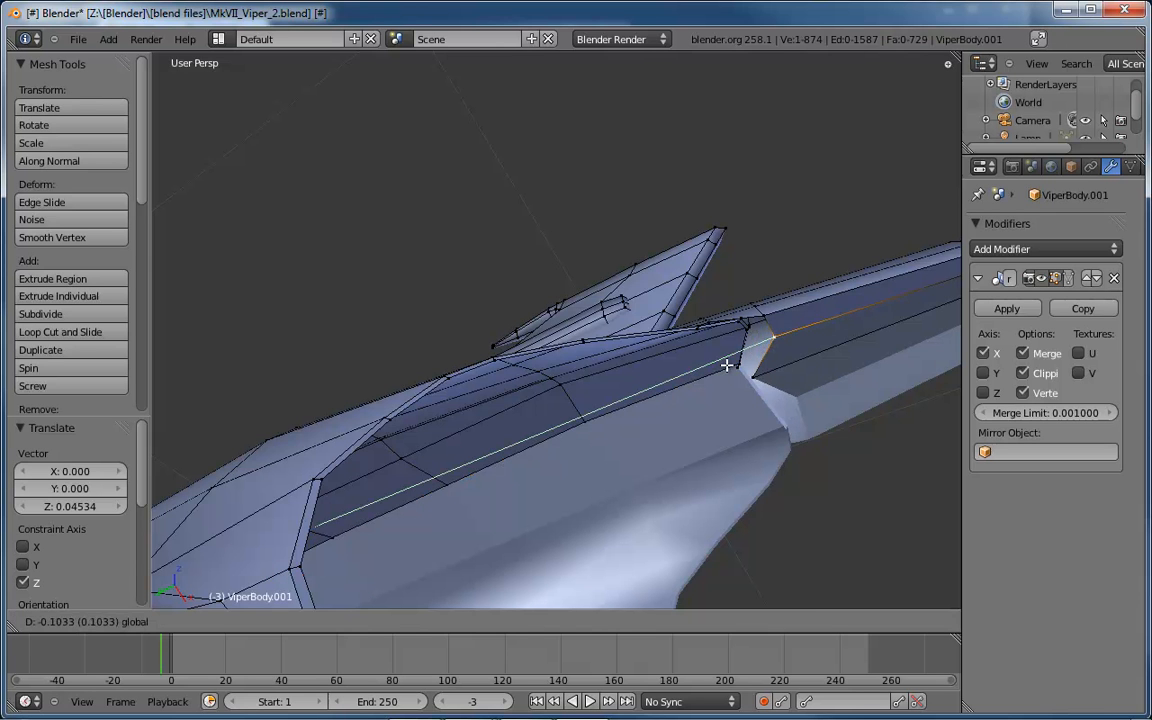
{"action": "left_click", "coordinate": [748, 380]}
{"action": "right_click", "coordinate": [748, 380]}
{"action": "key", "text": "g"}
{"action": "key", "text": "y"}
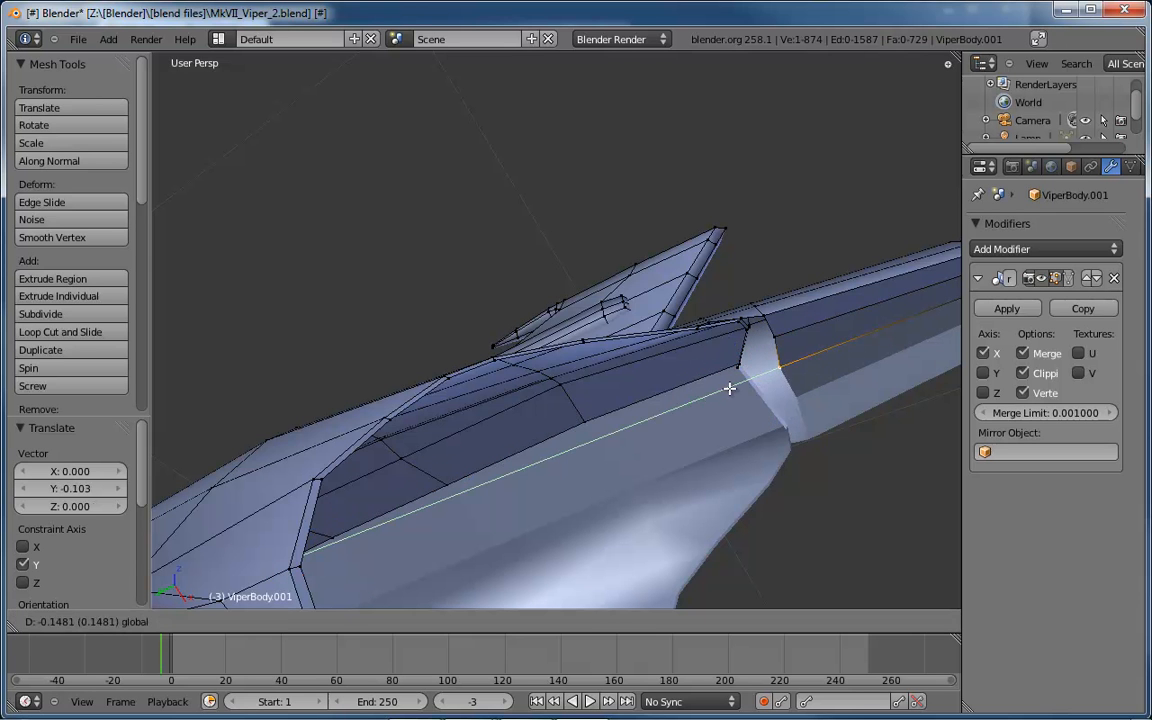
{"action": "left_click", "coordinate": [734, 387]}
{"action": "middle_click_drag", "start_coordinate": [734, 387], "coordinate": [669, 441]}
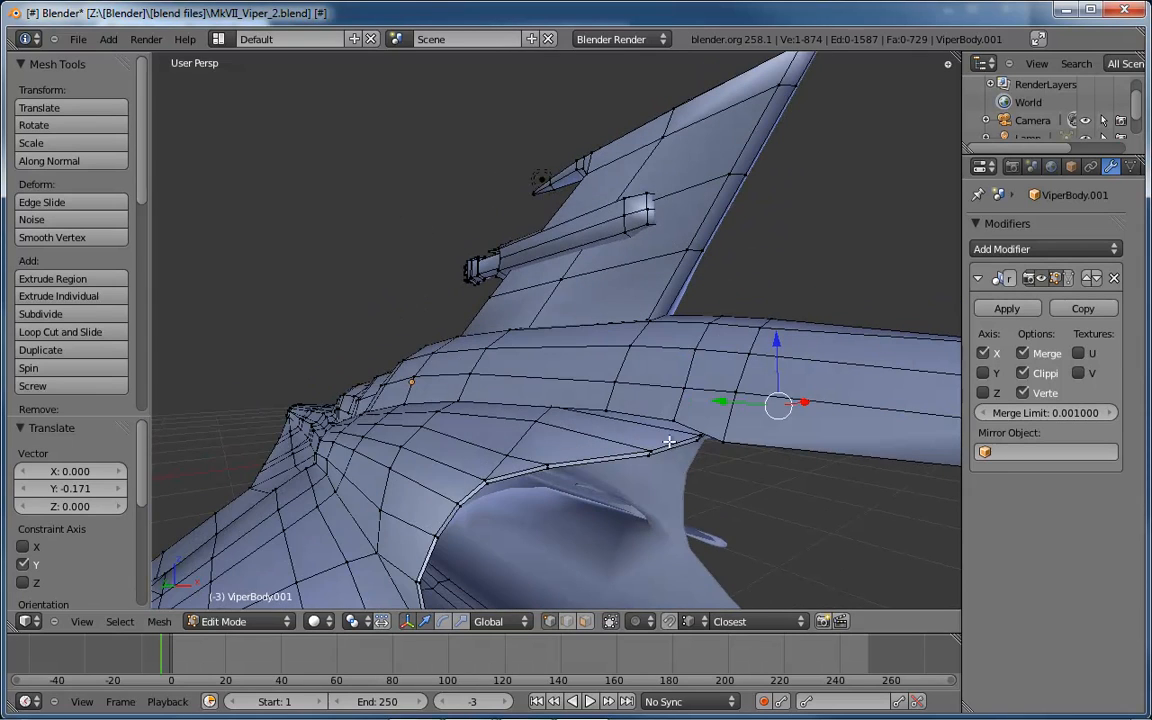
- Lower the seam vertex between the fuselage side and the overhanging panel by about 0.005 on Z
{"action": "right_click", "coordinate": [610, 407]}
{"action": "left_click_drag", "start_coordinate": [606, 350], "coordinate": [607, 350]}
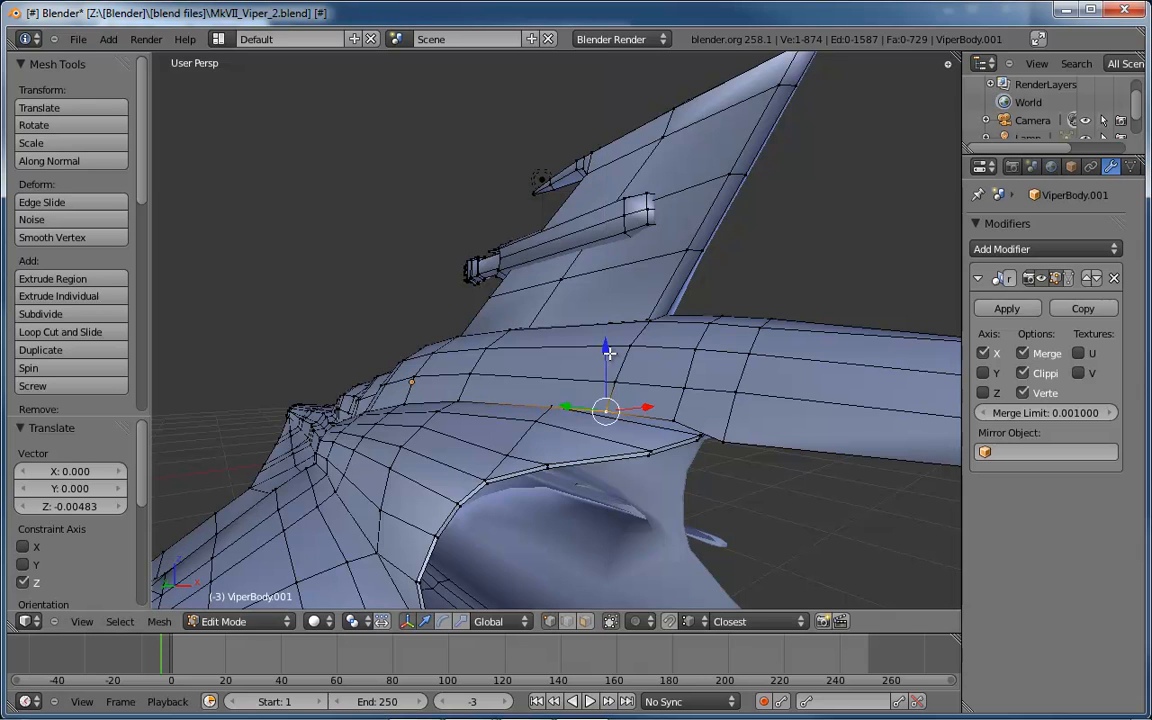
{"action": "middle_click_drag", "start_coordinate": [607, 350], "coordinate": [697, 312]}
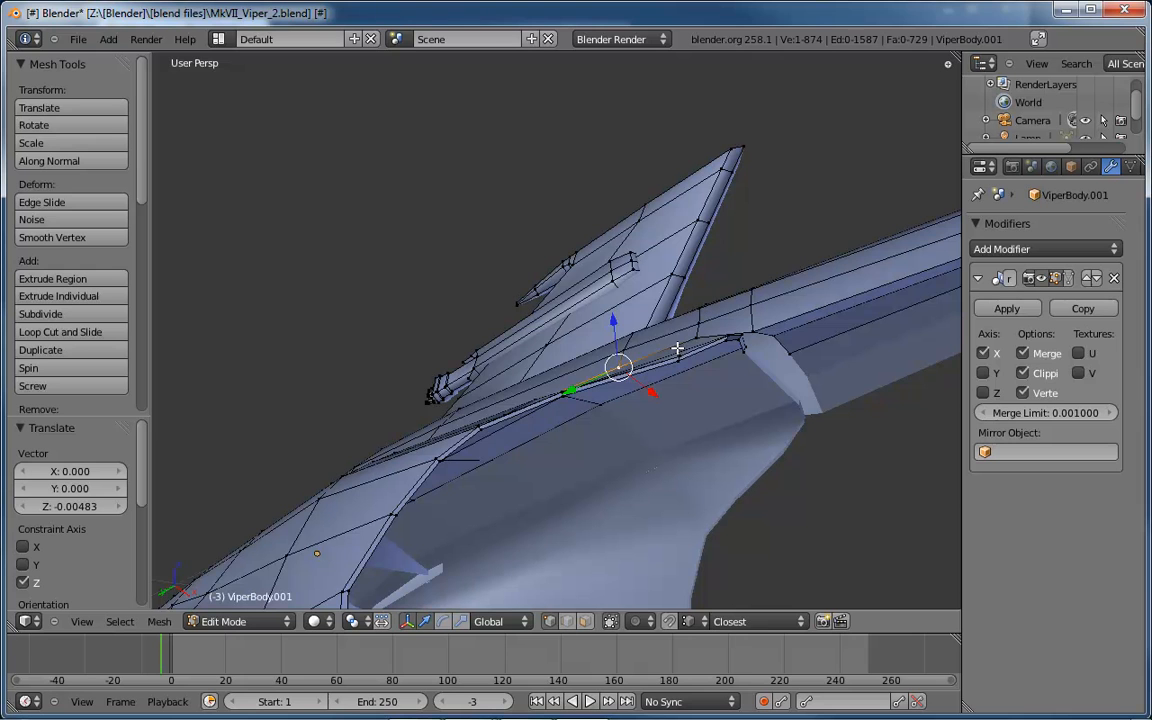
{"action": "key", "text": "ctrl+Tab"}
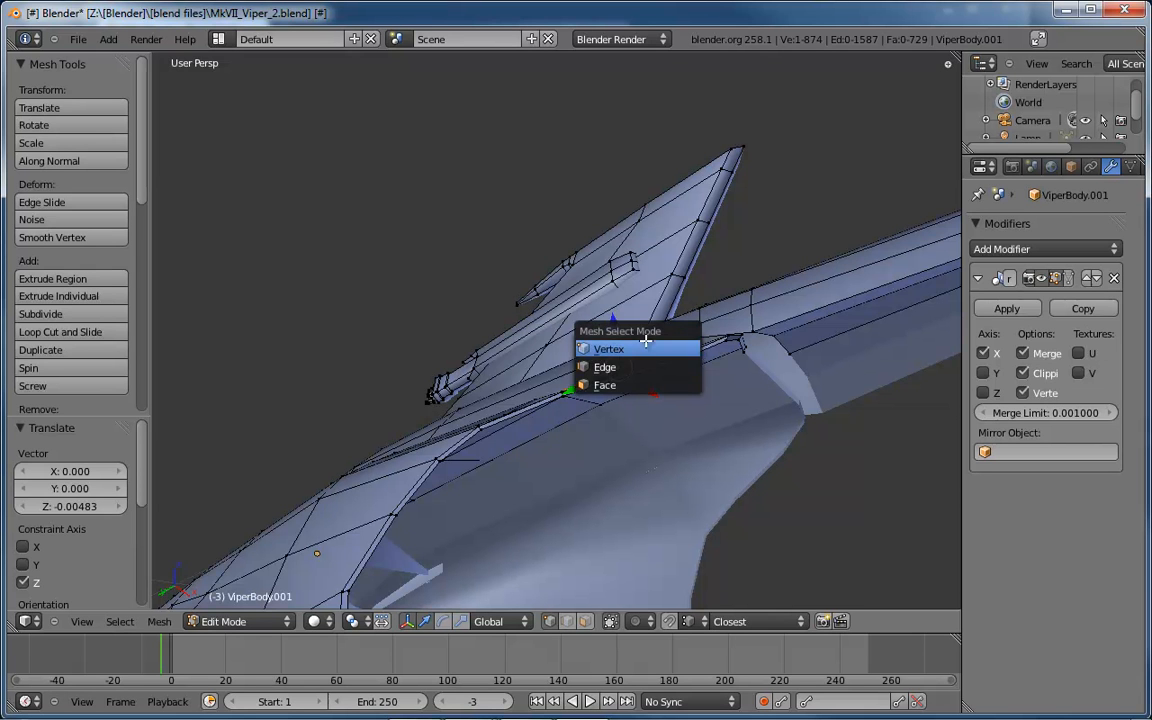
{"action": "left_click", "coordinate": [645, 341]}
{"action": "middle_click_drag", "start_coordinate": [733, 288], "coordinate": [694, 337]}
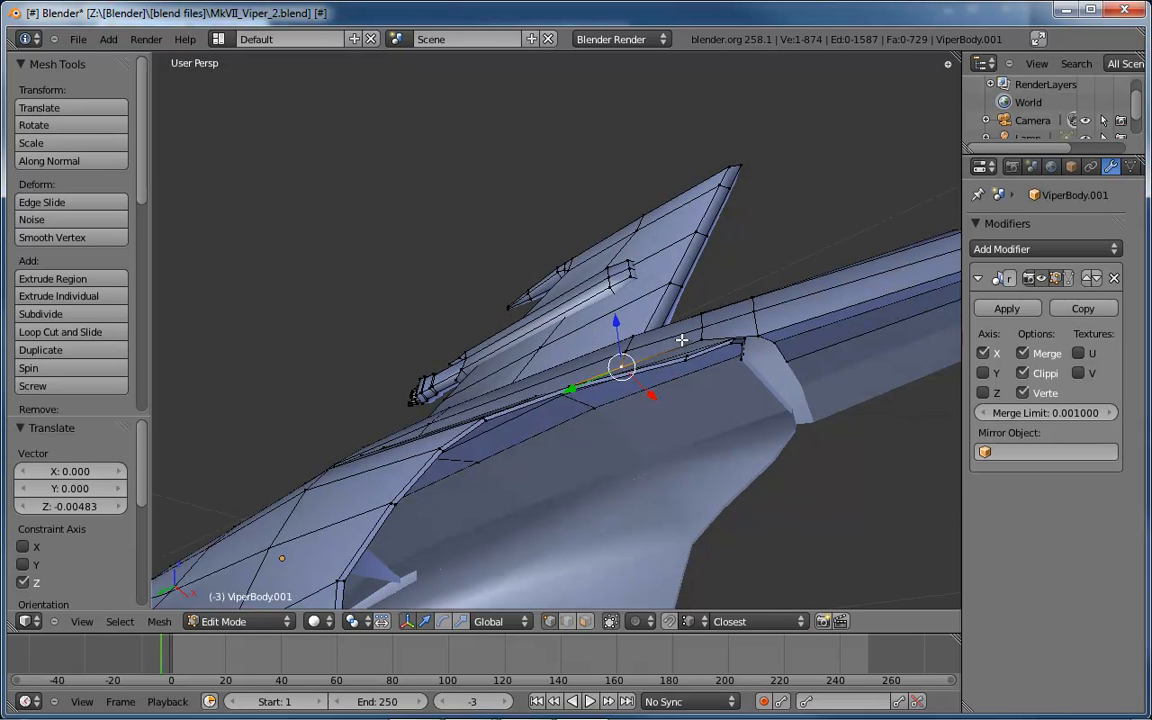
{"action": "key", "text": "e"}
{"action": "left_click", "coordinate": [690, 346]}
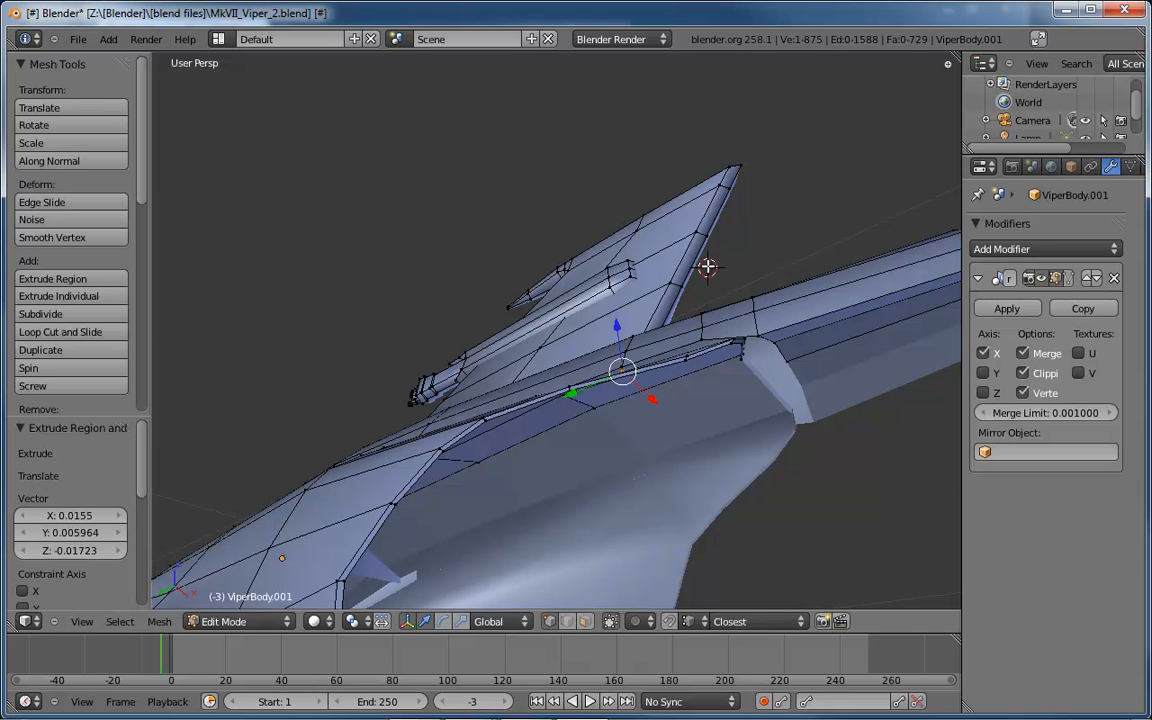
{"action": "key", "text": "ctrl+z"}
- In edge selection, extrude the two seam edges inward beneath the fuselage by about 0.519 on X and 0.048 on Z
{"action": "key", "text": "ctrl+Tab"}
{"action": "left_click", "coordinate": [681, 364]}
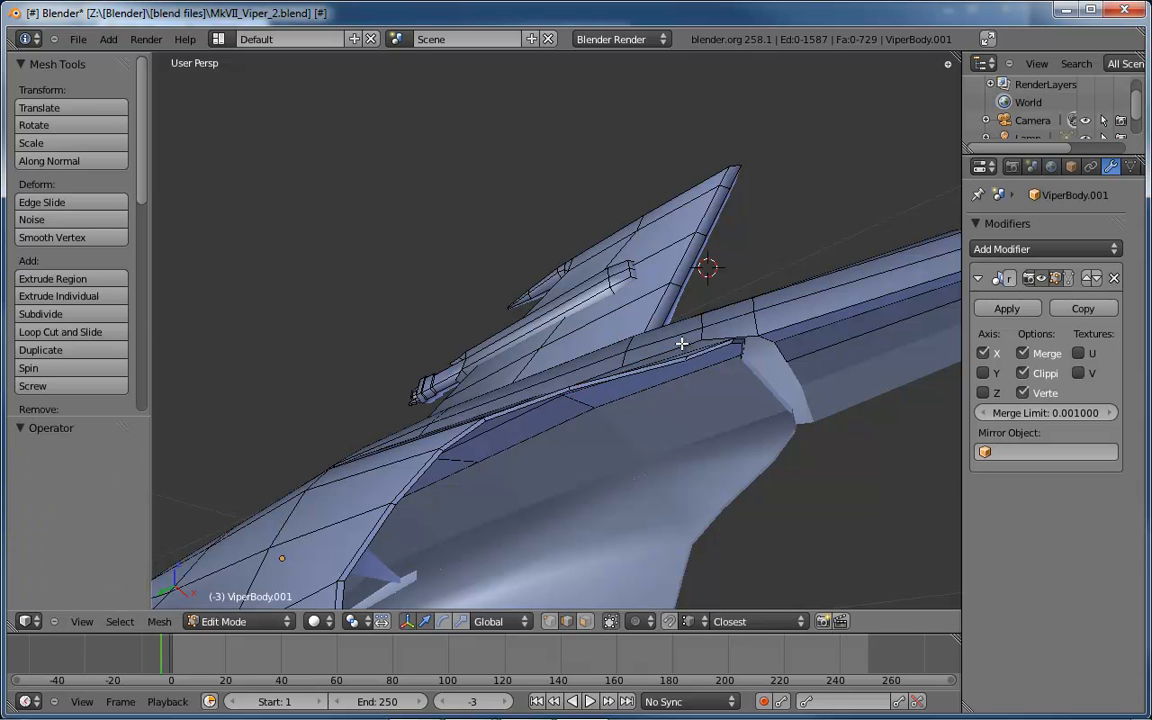
{"action": "right_click", "coordinate": [717, 338], "text": "shift"}
{"action": "mouse_move", "coordinate": [717, 338]}
{"action": "middle_mouse_down"}
{"action": "mouse_move", "coordinate": [764, 342]}
{"action": "mouse_move", "coordinate": [694, 342]}
{"action": "mouse_move", "coordinate": [743, 327]}
{"action": "mouse_move", "coordinate": [705, 329]}
{"action": "middle_mouse_up"}
{"action": "key", "text": "e"}
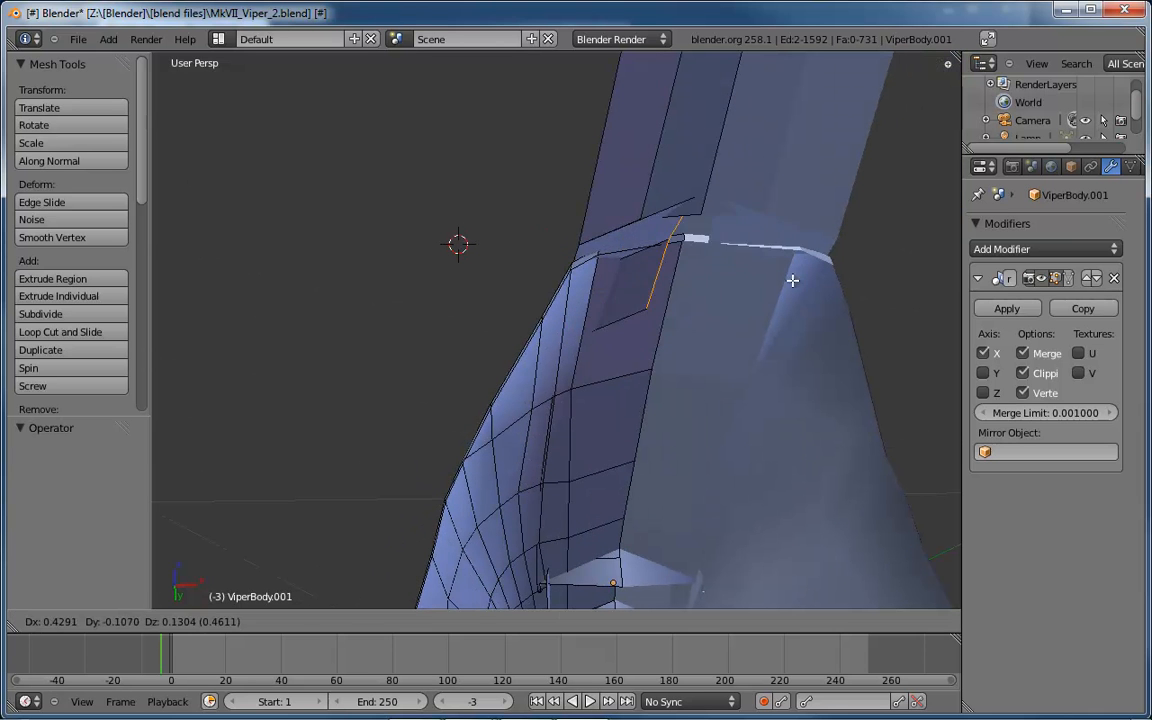
{"action": "left_click", "coordinate": [813, 307]}
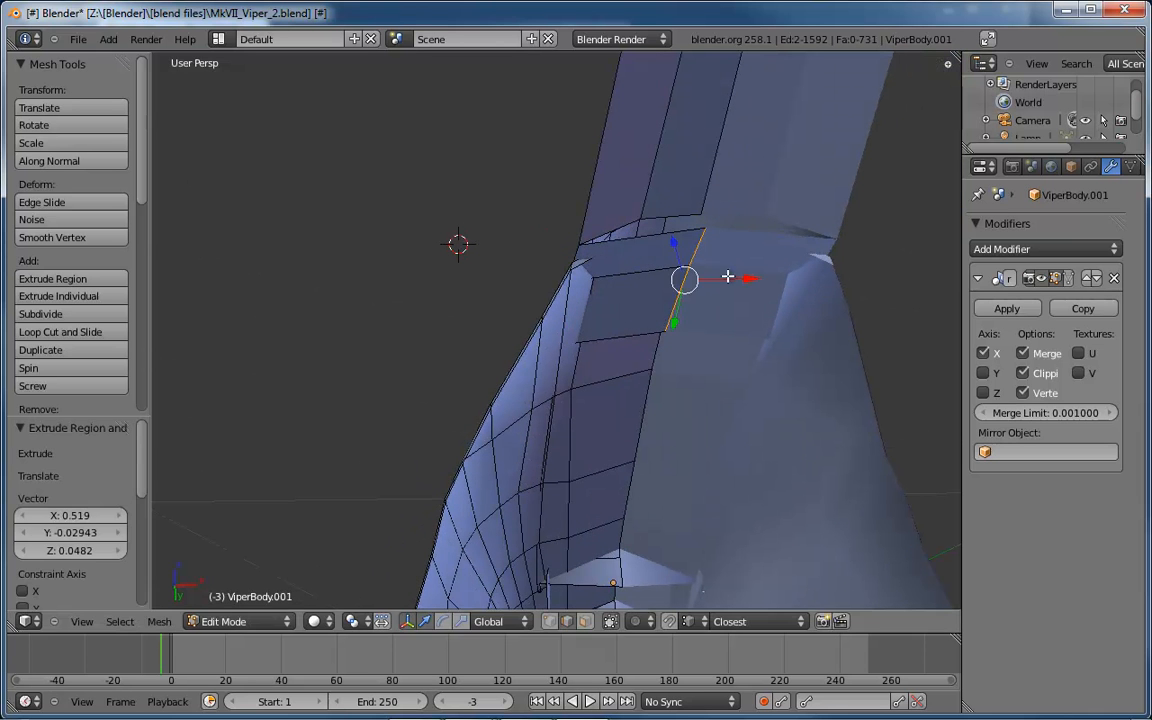
- Add a lengthwise loop cut through the two newly extruded faces, placed near their middle
{"action": "key", "text": "ctrl+r"}
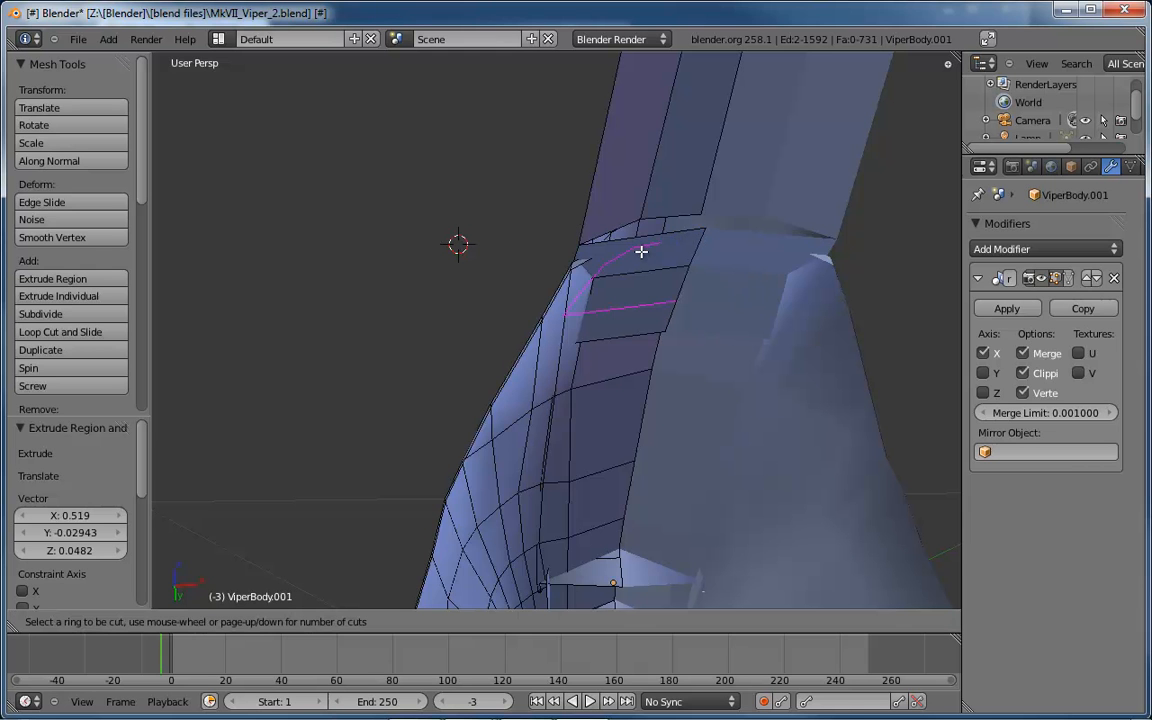
{"action": "left_click", "coordinate": [646, 238]}
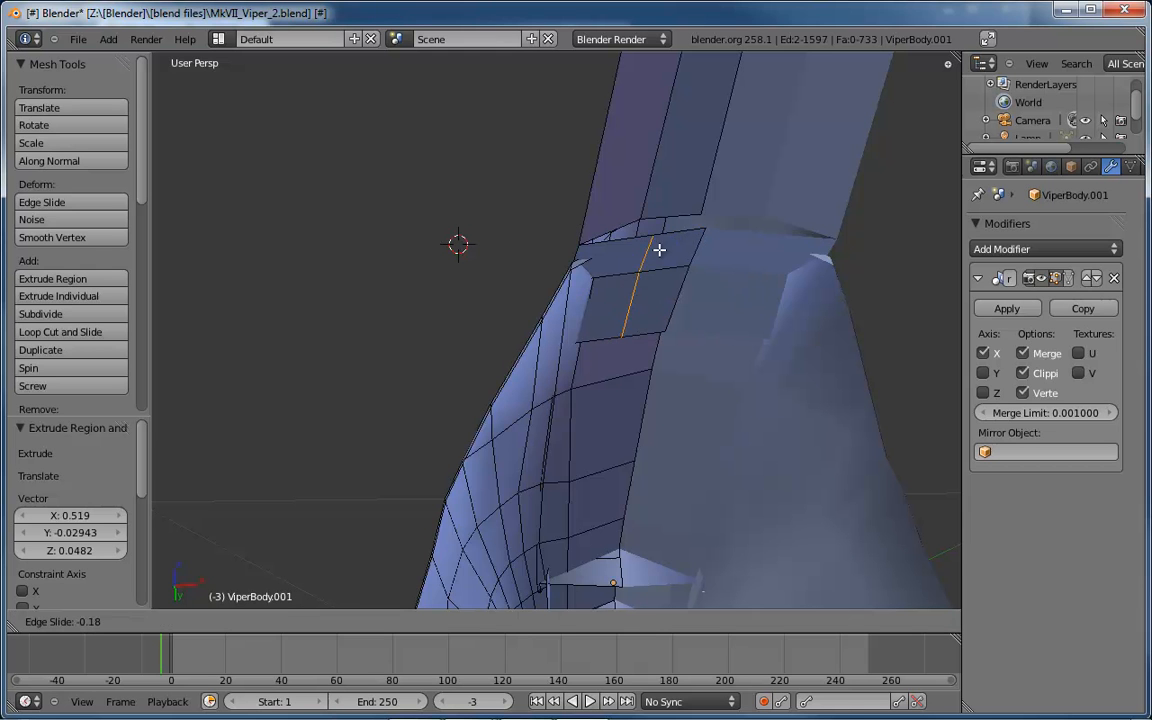
{"action": "left_click", "coordinate": [644, 241]}
{"action": "mouse_move", "coordinate": [656, 244]}
{"action": "middle_mouse_down"}
{"action": "mouse_move", "coordinate": [648, 231]}
{"action": "mouse_move", "coordinate": [635, 238]}
{"action": "middle_mouse_up"}
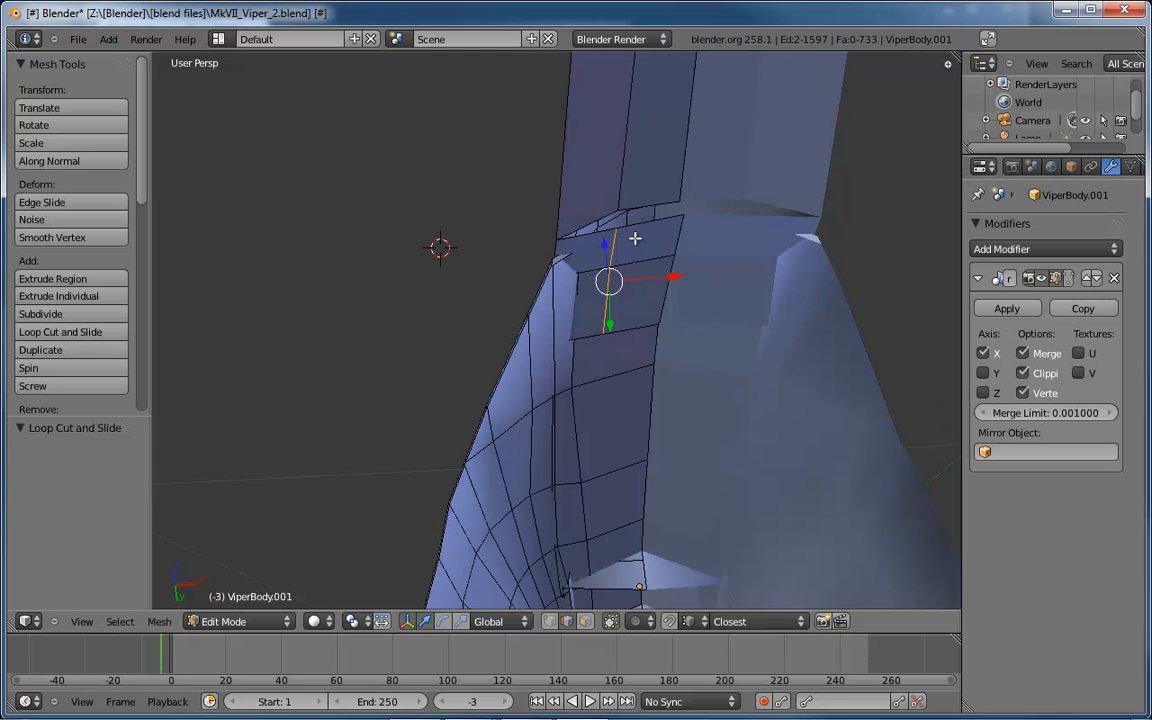
- In vertex selection, merge the new cut's end vertex with the adjacent middle vertex of the long fuselage section at their centre
{"action": "key", "text": "ctrl+Tab"}
{"action": "key", "text": "1"}
{"action": "right_click", "coordinate": [620, 232]}
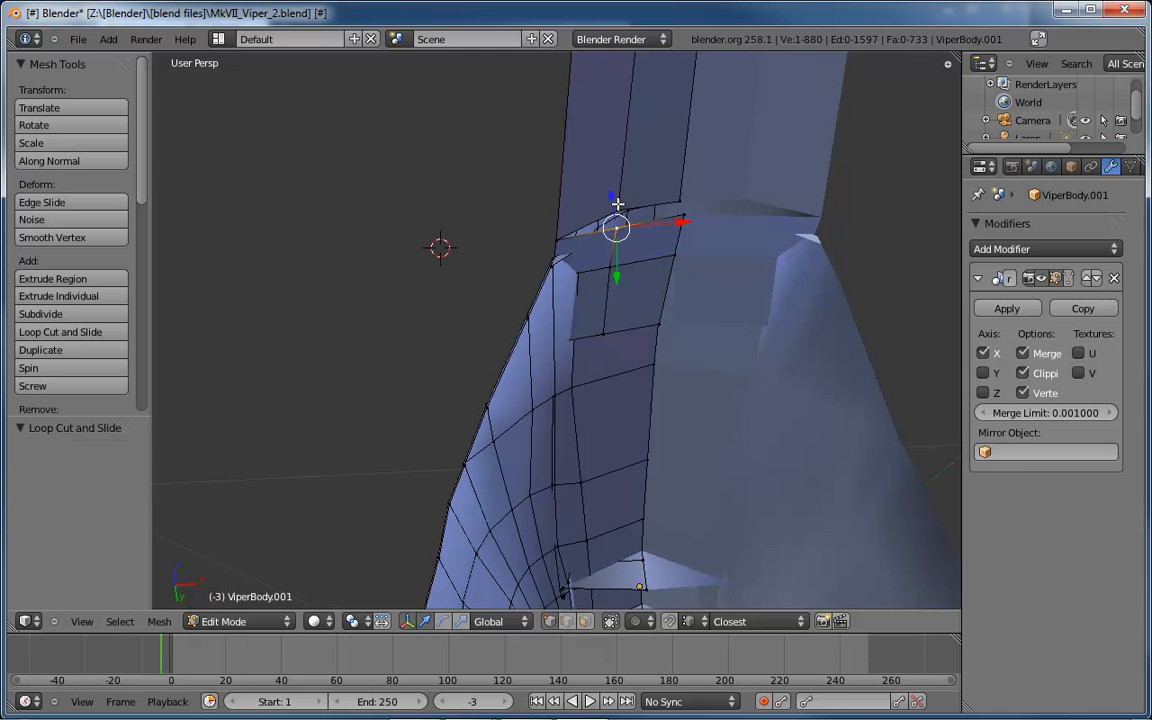
{"action": "left_click_drag", "start_coordinate": [617, 203], "coordinate": [632, 205], "text": "shift"}
{"action": "scroll", "coordinate": [616, 215], "scroll_direction": "up", "scroll_amount": 8}
{"action": "right_click", "coordinate": [607, 224], "text": "shift"}
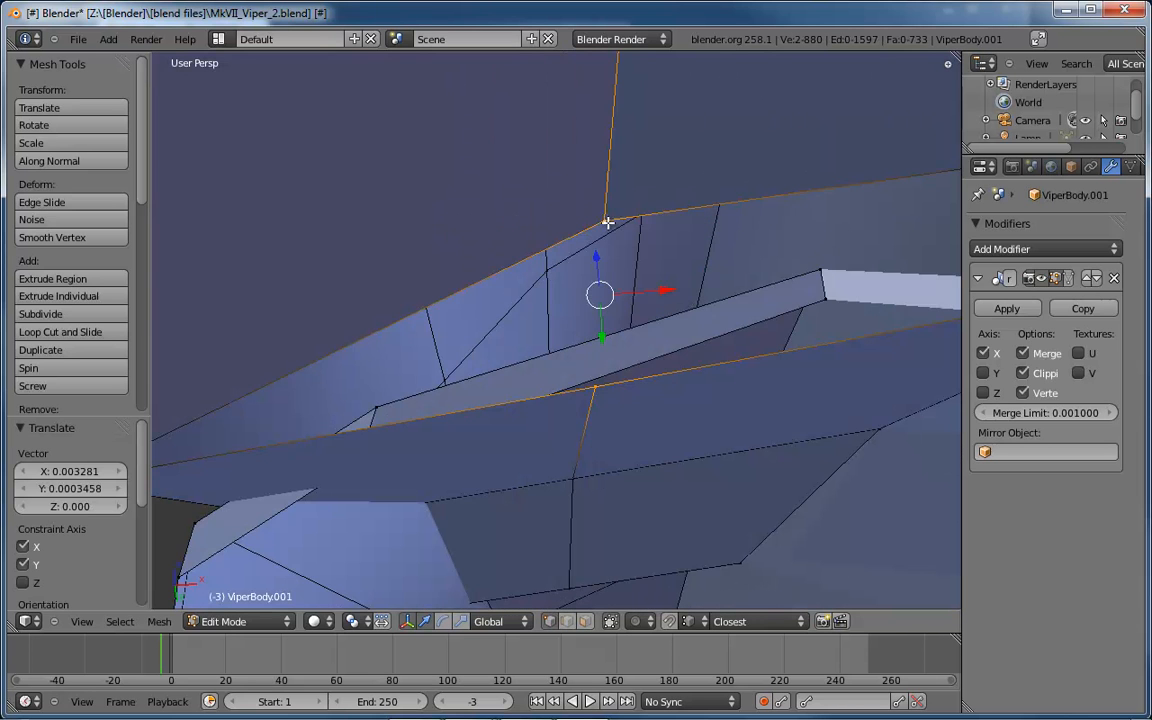
{"action": "scroll", "coordinate": [638, 200], "scroll_direction": "up", "scroll_amount": 4}
{"action": "scroll", "coordinate": [636, 213], "scroll_direction": "down", "scroll_amount": 5}
{"action": "key", "text": "KP_Decimal"}
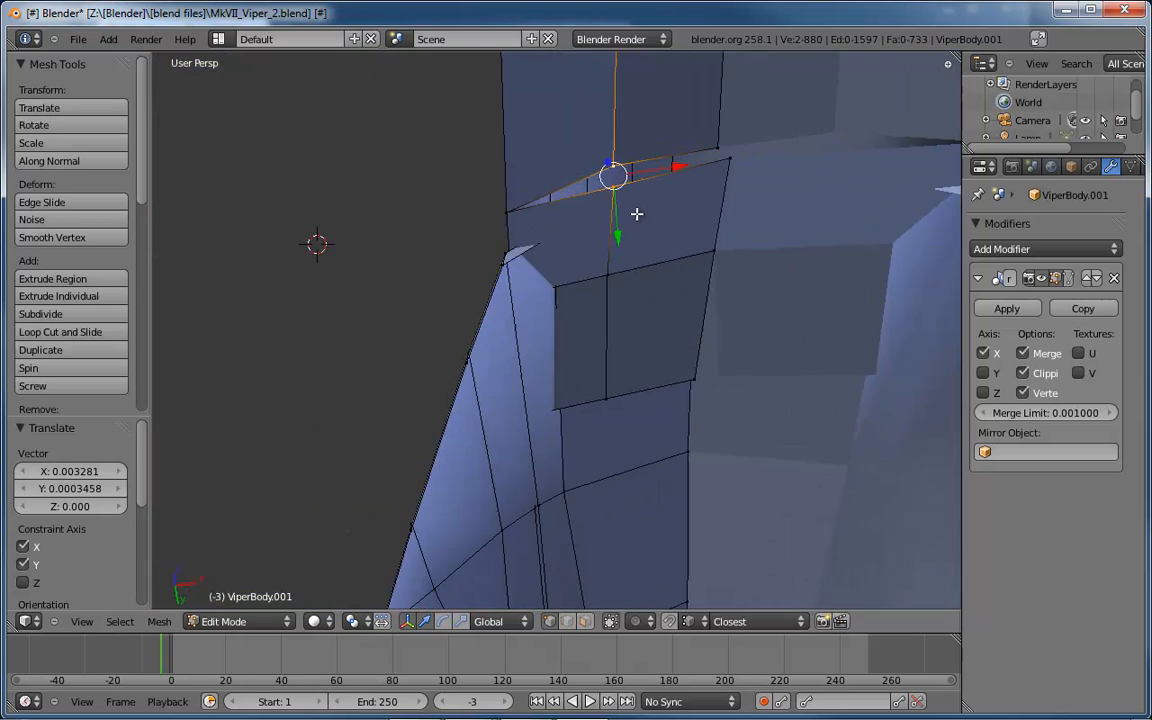
{"action": "scroll", "coordinate": [656, 308], "scroll_direction": "down", "scroll_amount": 8}
{"action": "middle_click_drag", "start_coordinate": [656, 308], "coordinate": [673, 249]}
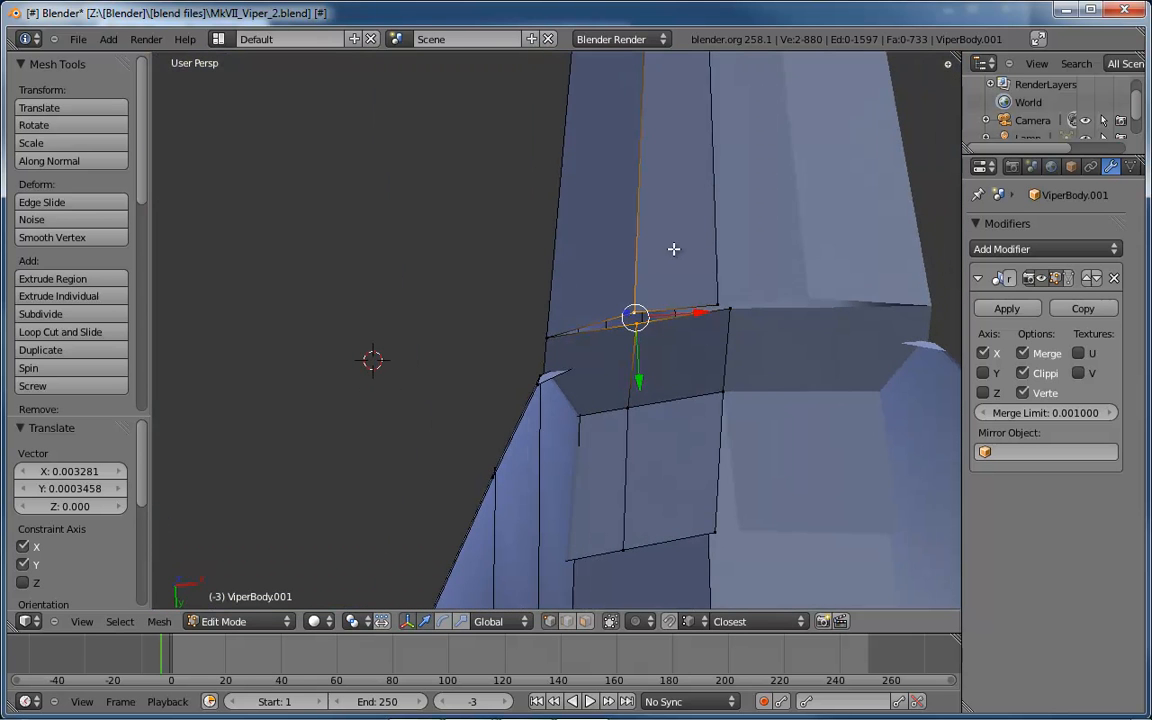
{"action": "key", "text": "alt+m"}
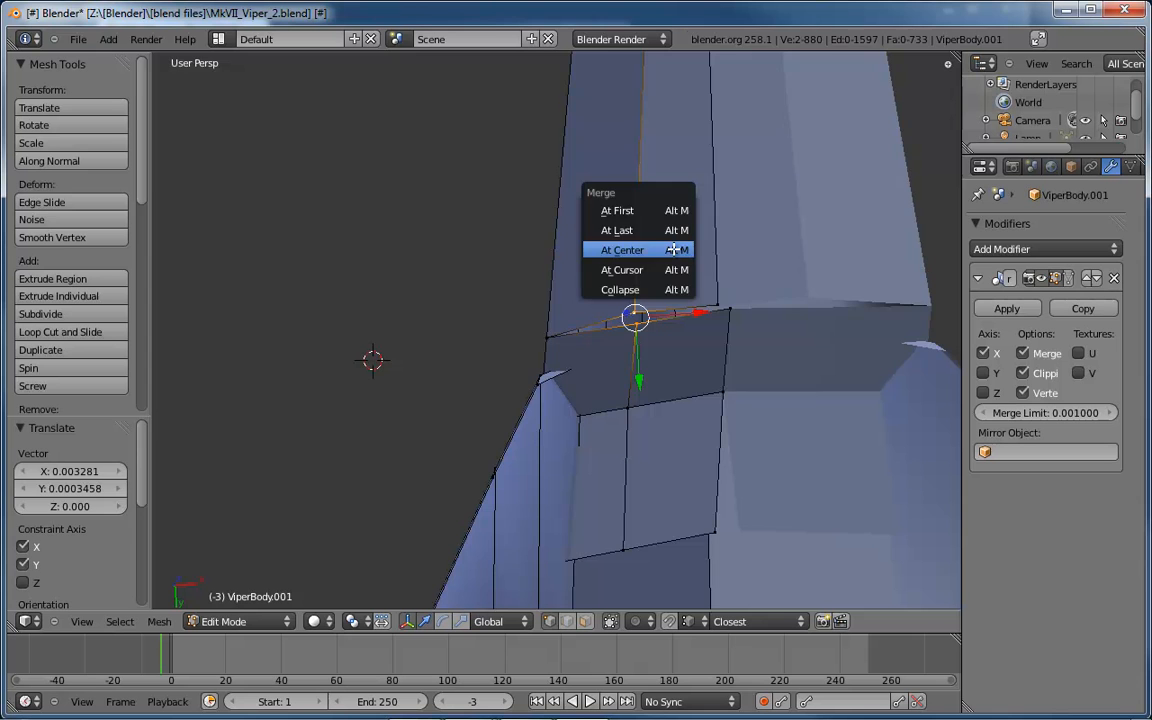
{"action": "left_click", "coordinate": [673, 249]}
- Pull the extruded strip's inner corner vertex clear and merge it at last with the fuselage section's neighbouring inner corner vertex
{"action": "middle_click_drag", "start_coordinate": [766, 253], "coordinate": [740, 330]}
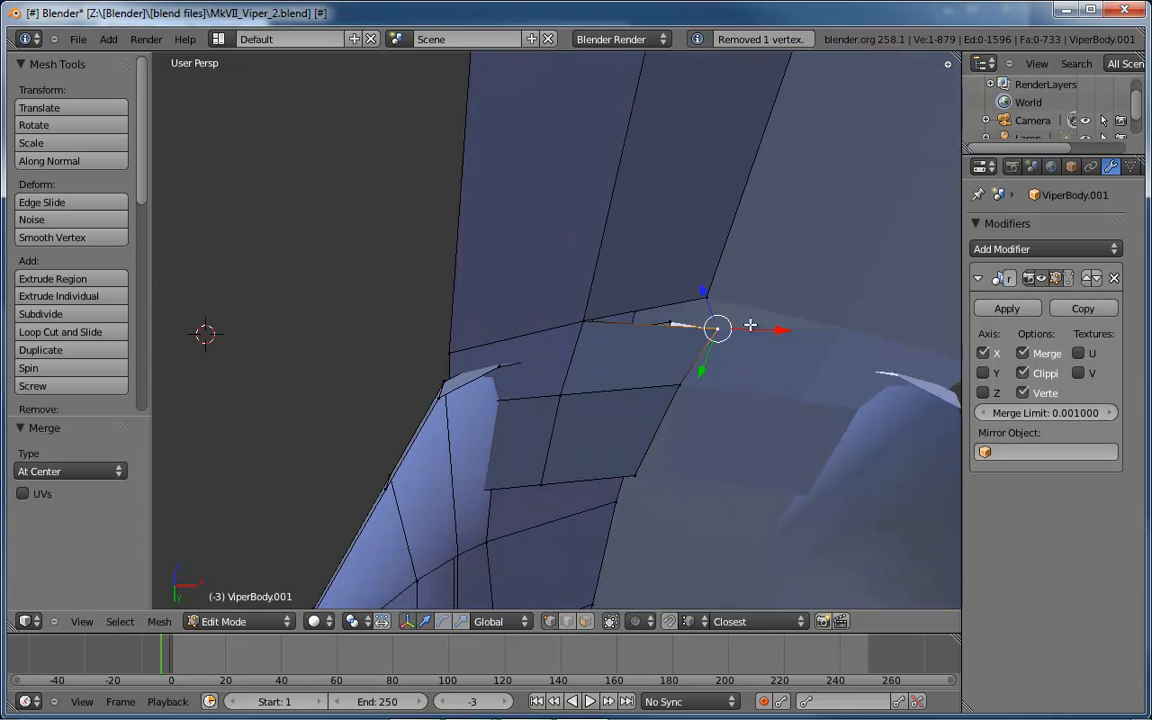
{"action": "key", "text": "g"}
{"action": "left_click", "coordinate": [688, 385]}
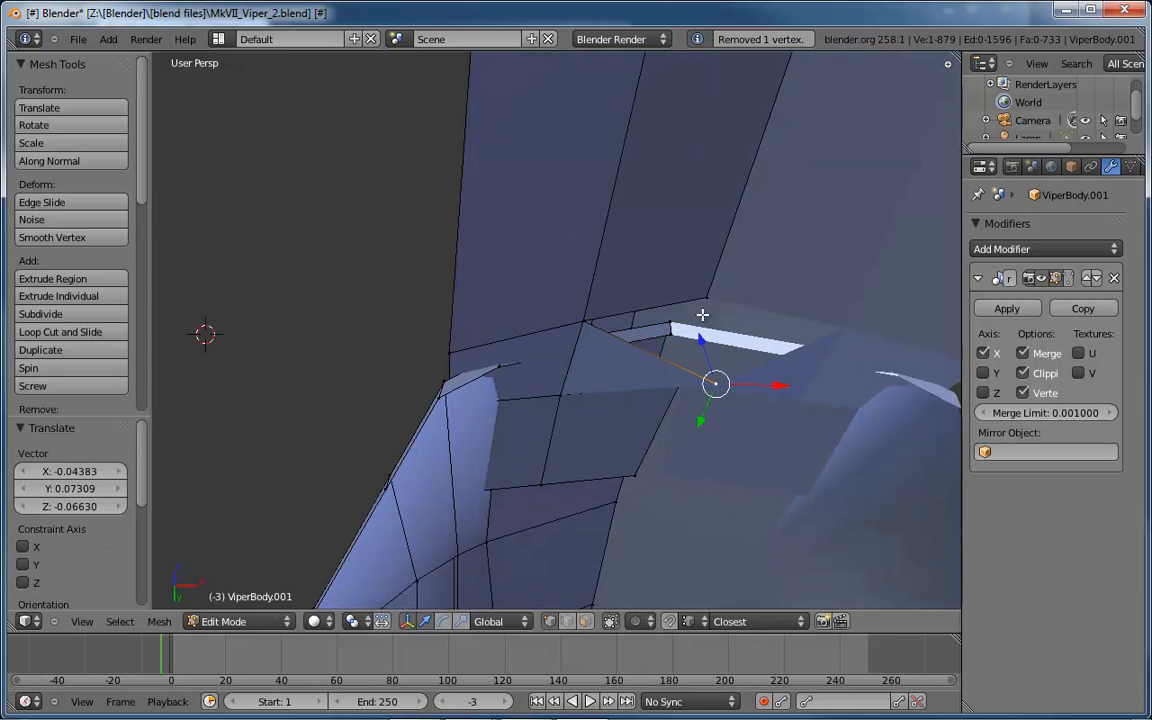
{"action": "right_click", "coordinate": [707, 296], "text": "shift"}
{"action": "key", "text": "alt+m"}
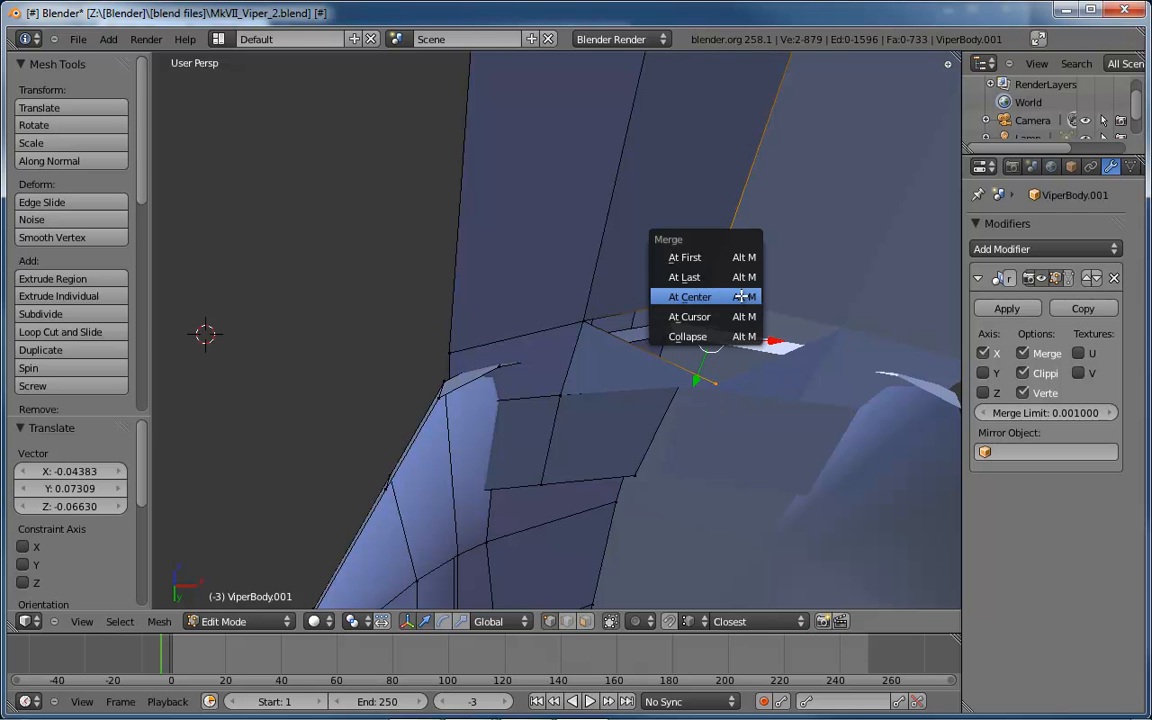
{"action": "left_click", "coordinate": [695, 277]}
- Raise the middle vertex on the inner edge of the extruded strip by about 0.069 on Z
{"action": "middle_click_drag", "start_coordinate": [700, 285], "coordinate": [543, 440]}
{"action": "right_click", "coordinate": [503, 392]}
{"action": "key", "text": "g"}
{"action": "key", "text": "z"}
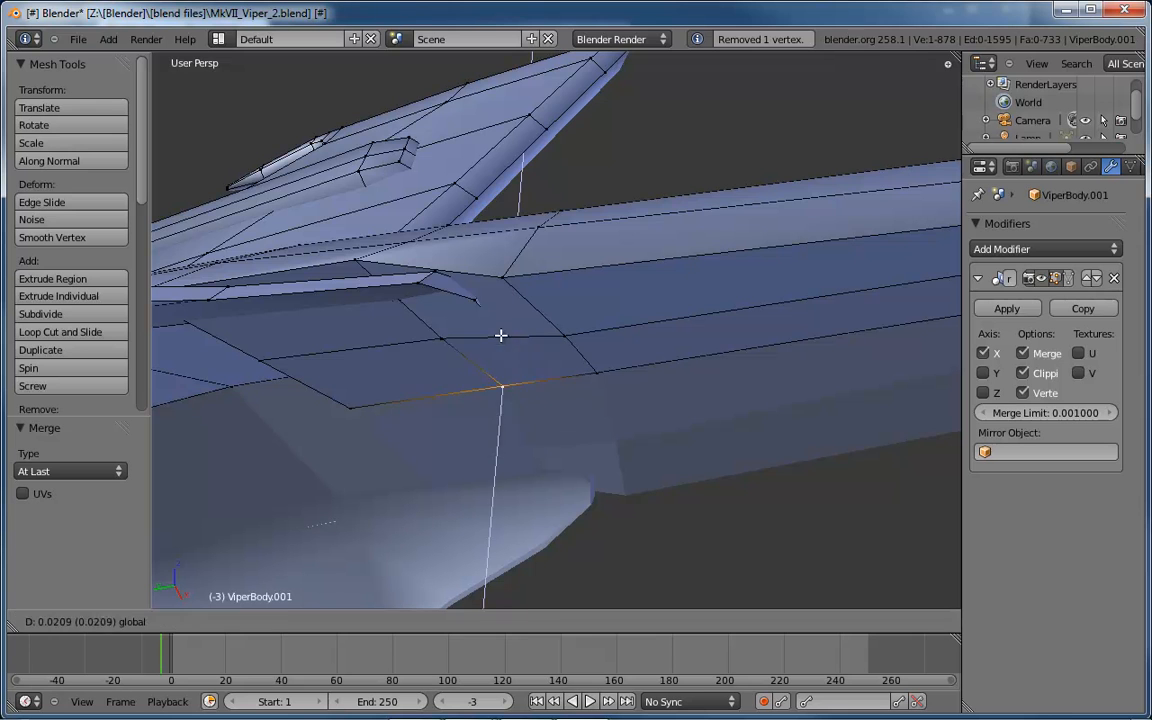
{"action": "left_click", "coordinate": [447, 357]}
- Move the extruded strip's remaining free inner corner vertex by about 0.099 on X and 0.046 on Z
{"action": "right_click", "coordinate": [346, 408]}
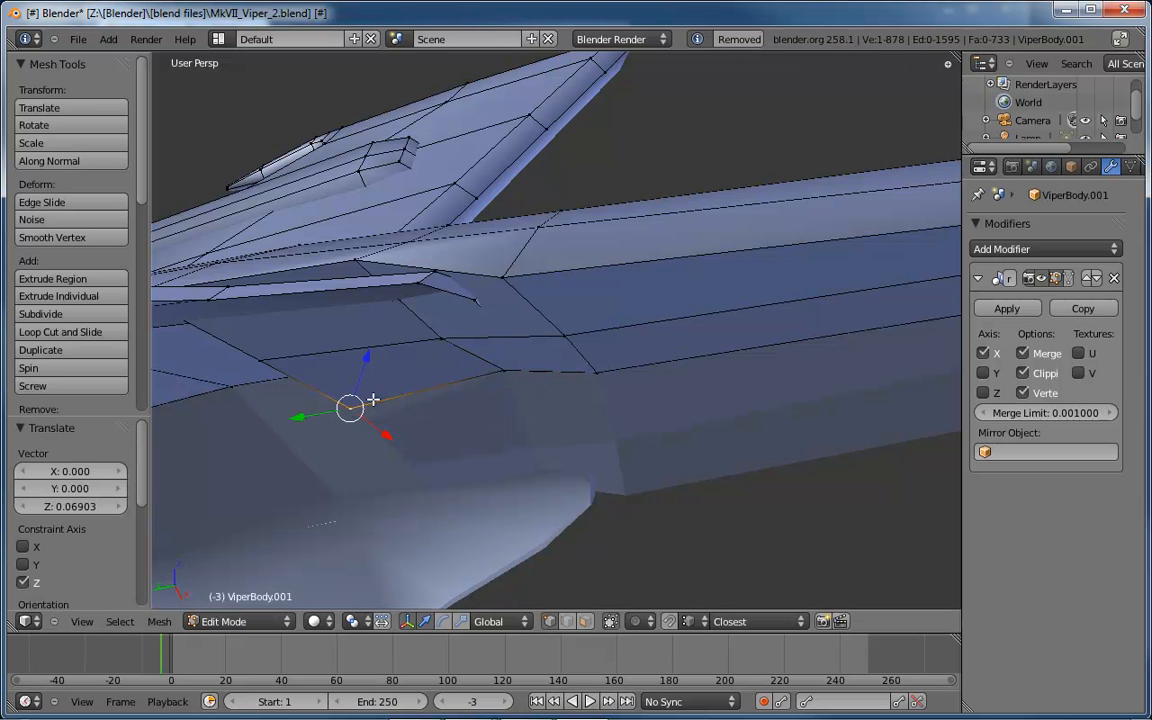
{"action": "middle_click_drag", "start_coordinate": [373, 399], "coordinate": [303, 375]}
{"action": "key", "text": "g"}
{"action": "key", "text": "x"}
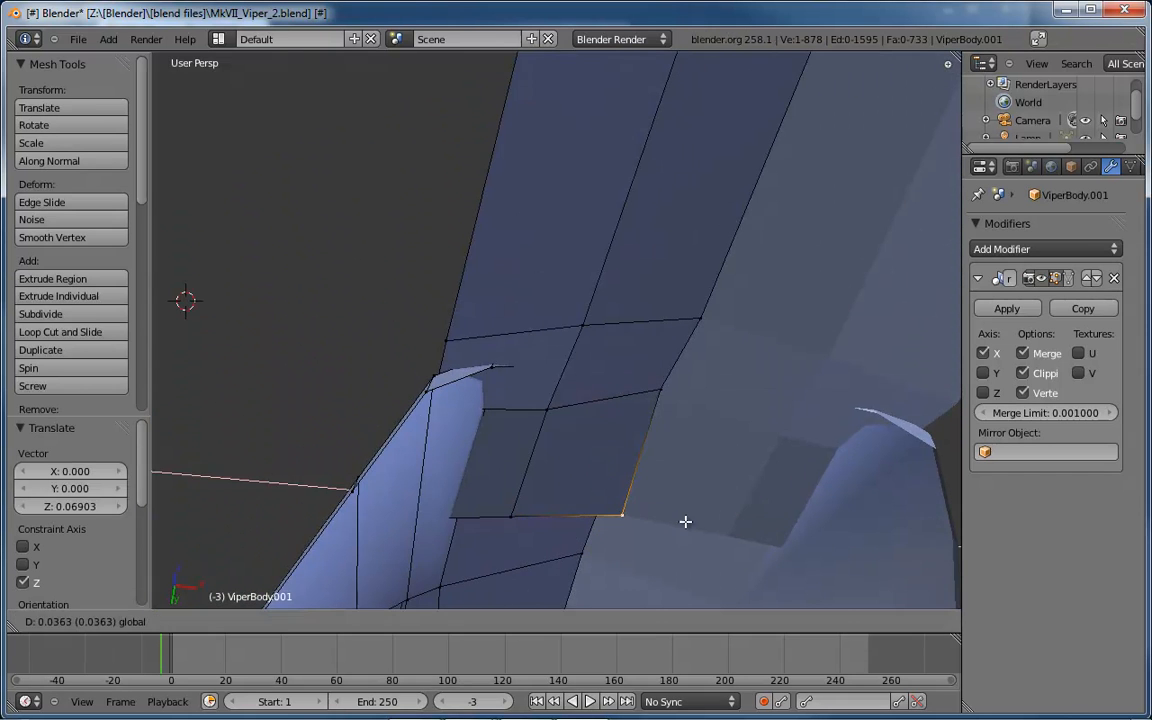
{"action": "left_click", "coordinate": [684, 508]}
{"action": "middle_click_drag", "start_coordinate": [684, 504], "coordinate": [571, 384]}
{"action": "key", "text": "g"}
{"action": "key", "text": "z"}
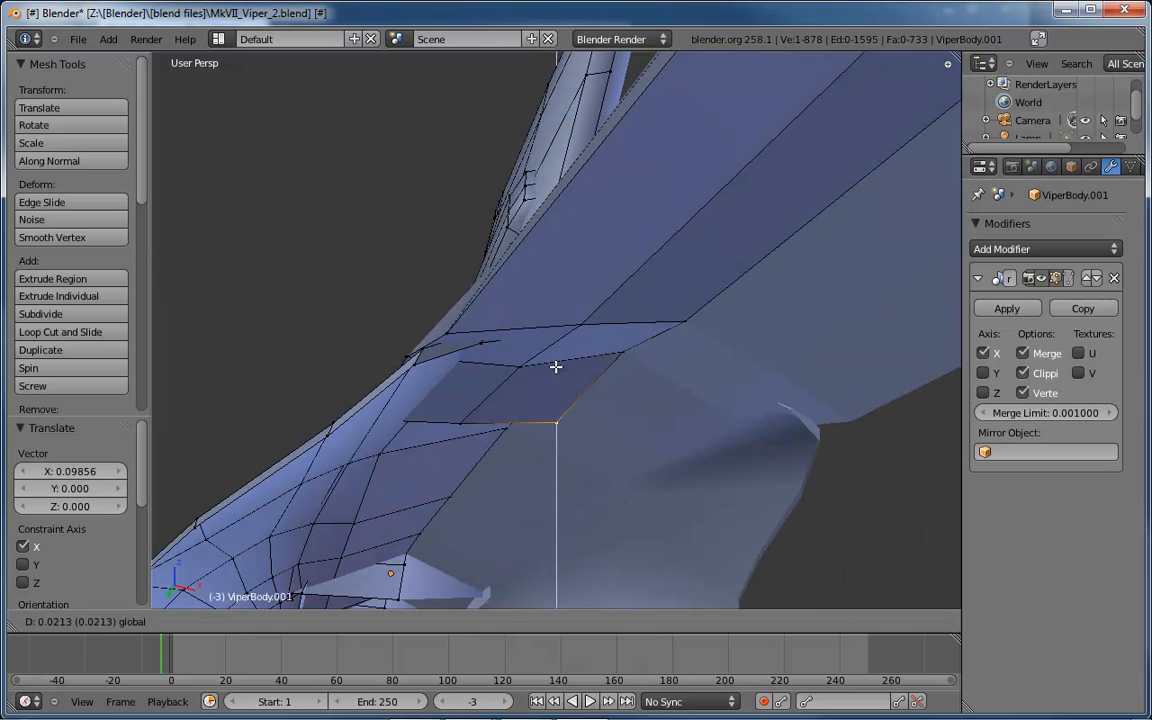
{"action": "left_click", "coordinate": [588, 356]}
- Raise the merged inner corner vertex on the underside of the fuselage by about 0.032 on Z
{"action": "middle_click_drag", "start_coordinate": [687, 323], "coordinate": [755, 363]}
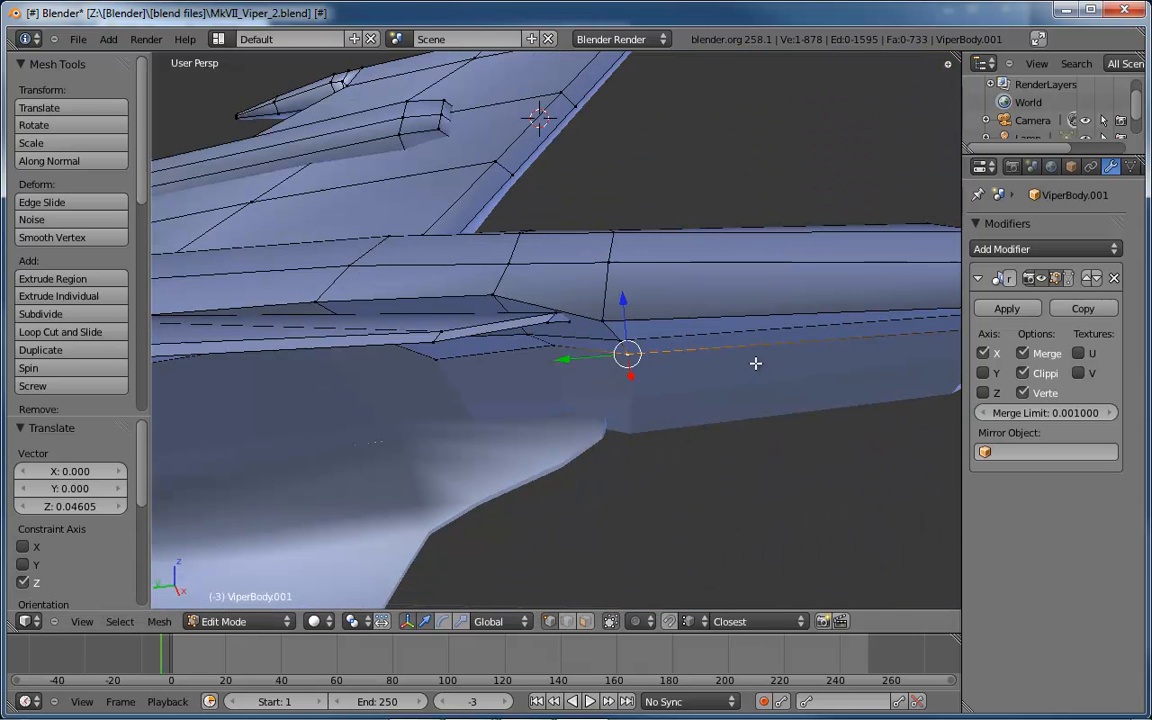
{"action": "key", "text": "g"}
{"action": "key", "text": "z"}
{"action": "left_click", "coordinate": [625, 293]}
- Select the two vertices at the tip of the overhanging panel's thick edge and raise them by about 0.001 on Z
{"action": "middle_click_drag", "start_coordinate": [625, 293], "coordinate": [517, 336]}
{"action": "right_click", "coordinate": [498, 348], "text": "shift"}
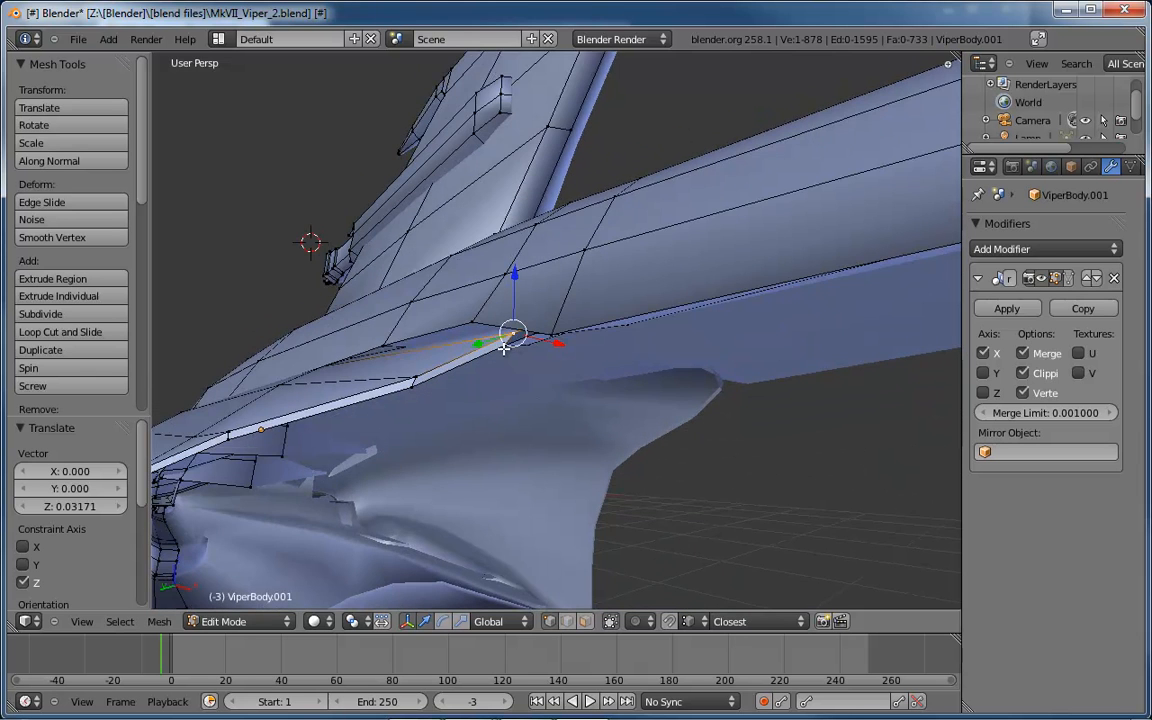
{"action": "scroll", "coordinate": [502, 349], "scroll_direction": "up", "scroll_amount": 4}
{"action": "right_click", "coordinate": [511, 334], "text": "shift"}
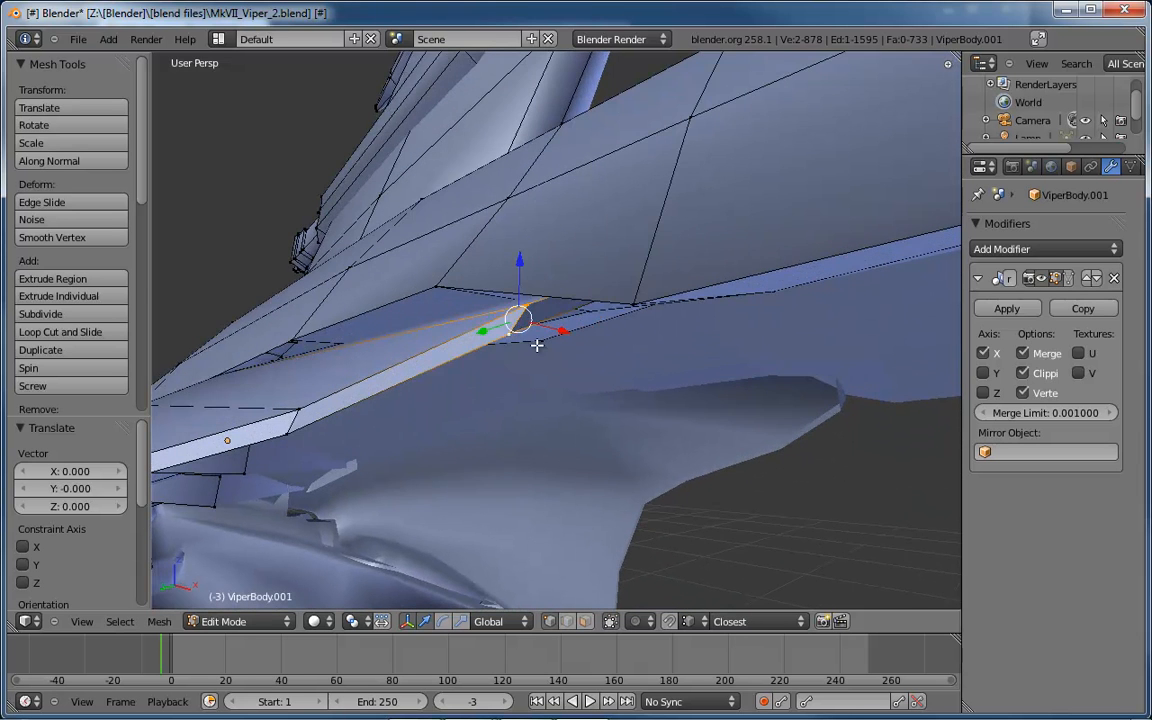
{"action": "middle_click_drag", "start_coordinate": [537, 344], "coordinate": [583, 319]}
{"action": "key", "text": "g"}
{"action": "key", "text": "z"}
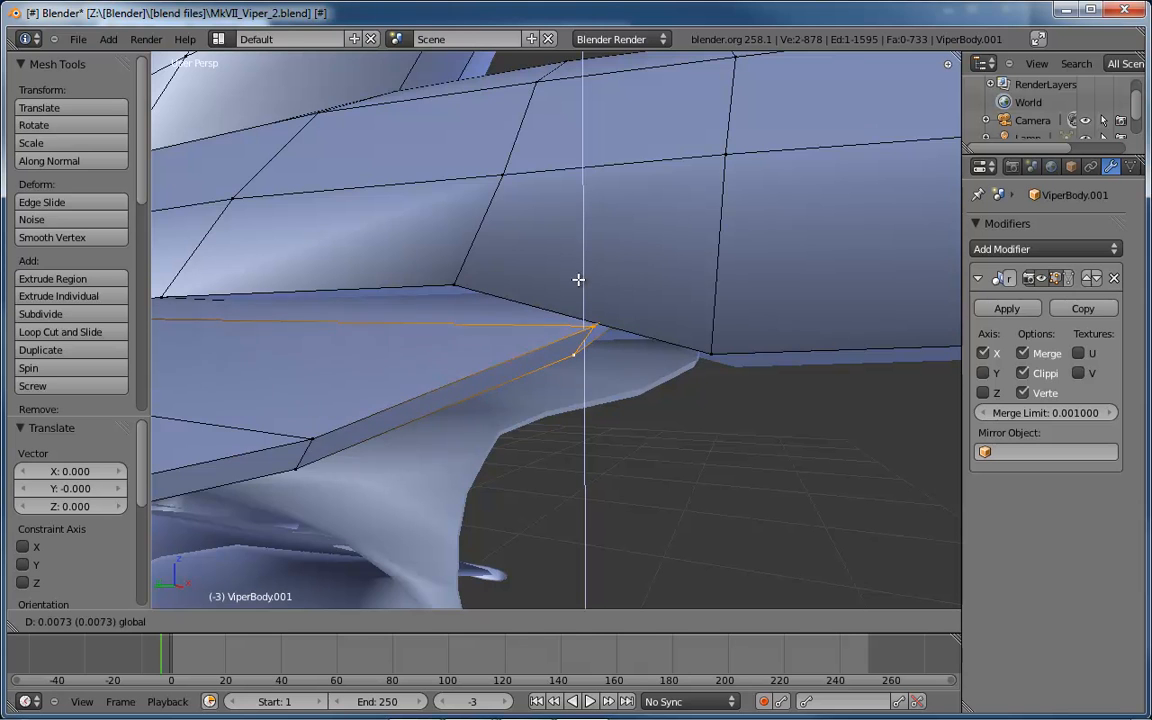
{"action": "left_click_drag", "start_coordinate": [577, 287], "coordinate": [576, 287]}
- Lower the fuselage seam vertex just before the overhanging panel's tip by about 0.028 on Z
{"action": "middle_click_drag", "start_coordinate": [414, 334], "coordinate": [531, 311]}
{"action": "scroll", "coordinate": [560, 329], "scroll_direction": "down", "scroll_amount": 4}
{"action": "right_click", "coordinate": [424, 303]}
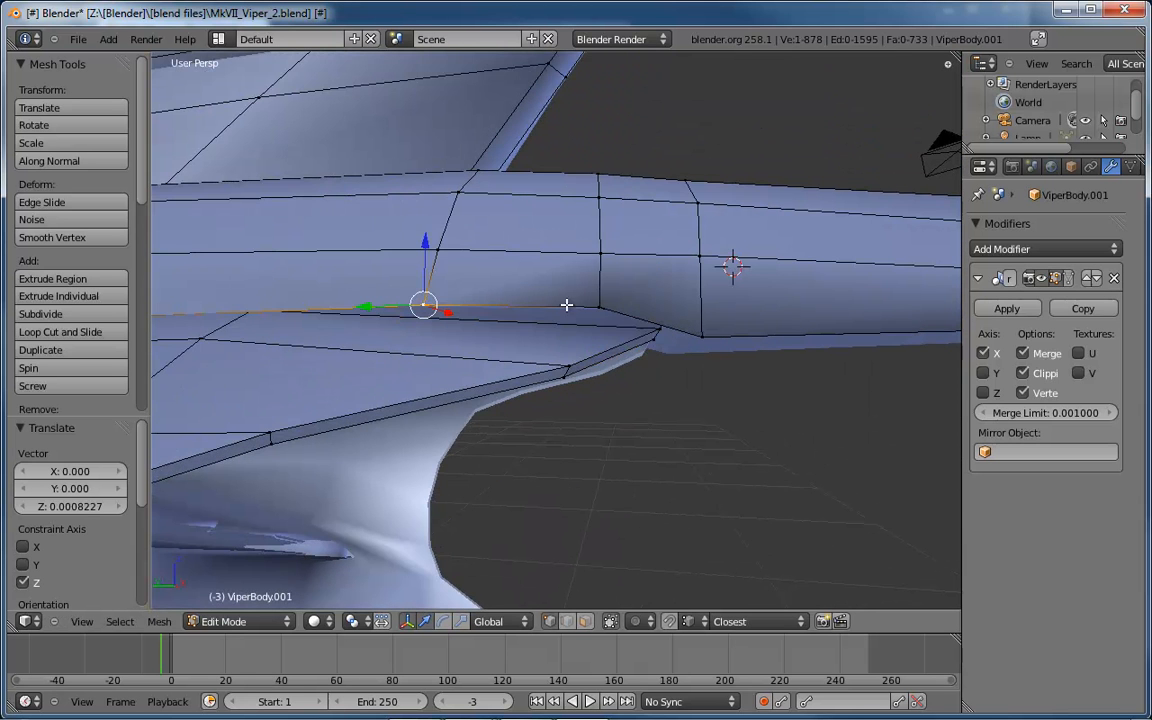
{"action": "right_click", "coordinate": [597, 307]}
{"action": "key", "text": "g"}
{"action": "key", "text": "z"}
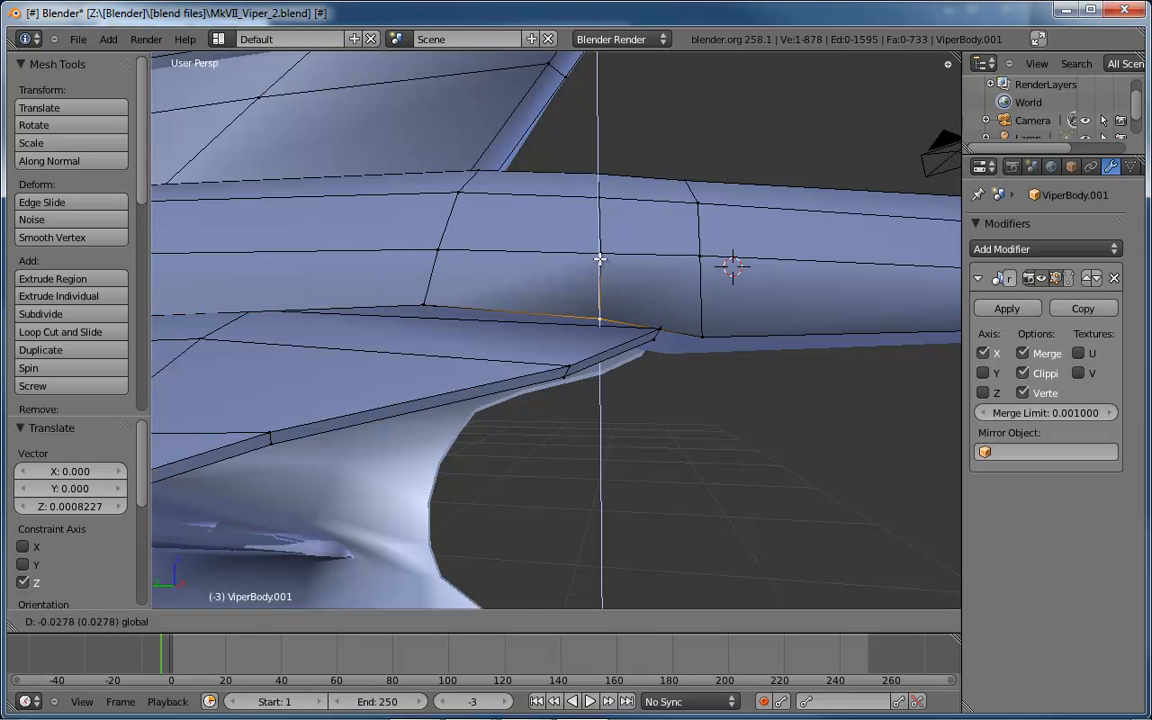
{"action": "left_click", "coordinate": [599, 259]}
- Raise the fuselage seam vertex just past the overhanging panel's tip by about 0.008 on Z
{"action": "right_click", "coordinate": [701, 337]}
{"action": "key", "text": "g"}
{"action": "key", "text": "z"}
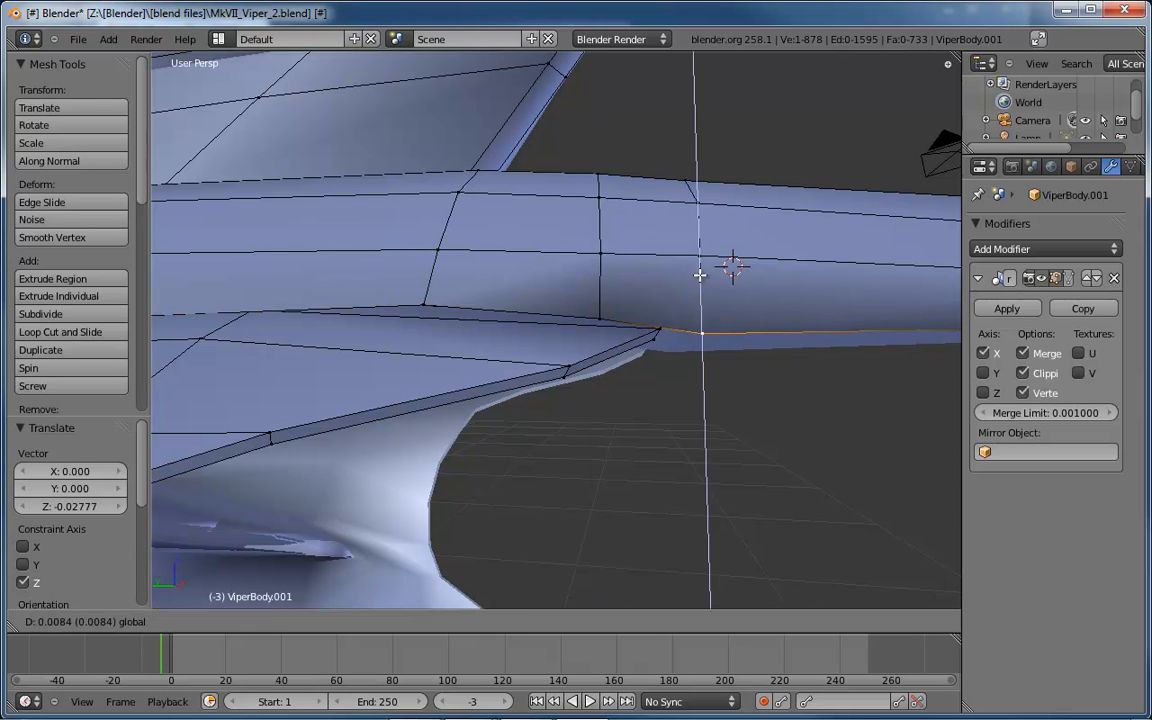
{"action": "left_click", "coordinate": [630, 254]}
{"action": "middle_click_drag", "start_coordinate": [630, 254], "coordinate": [586, 336]}
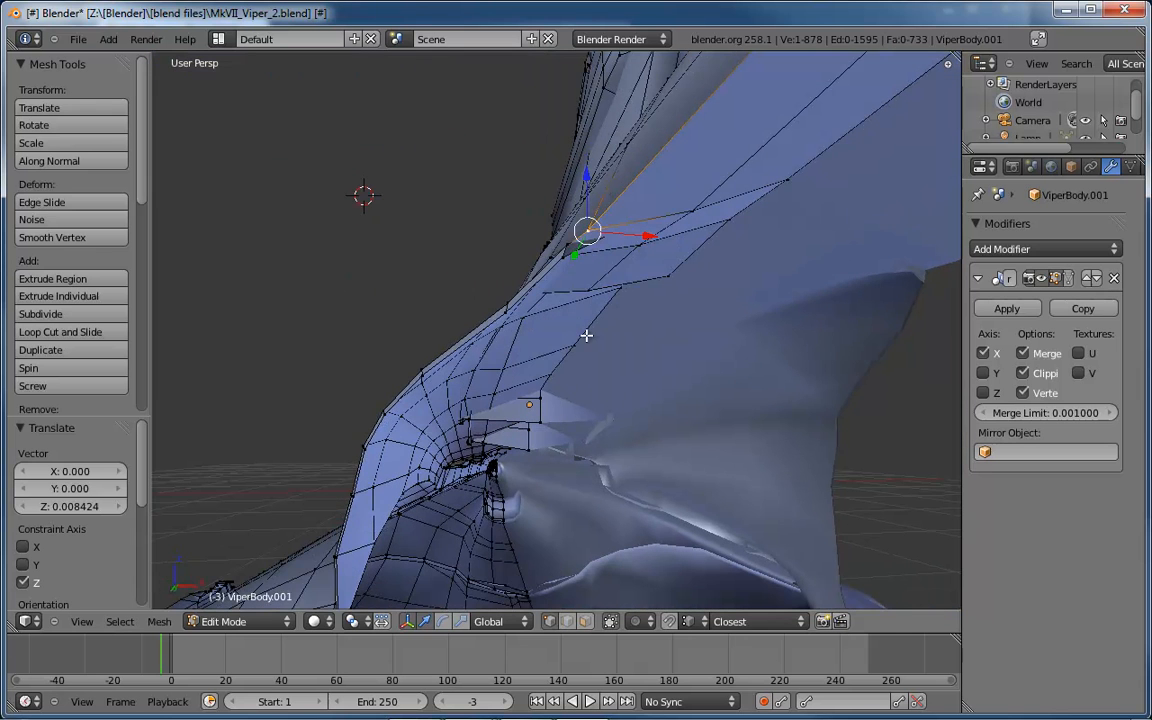
- Shift the inner rim vertex beside the overhanging panel's tip inward on X and lower it by about 0.014 on Z
{"action": "right_click", "coordinate": [566, 256]}
{"action": "key", "text": "g"}
{"action": "key", "text": "x"}
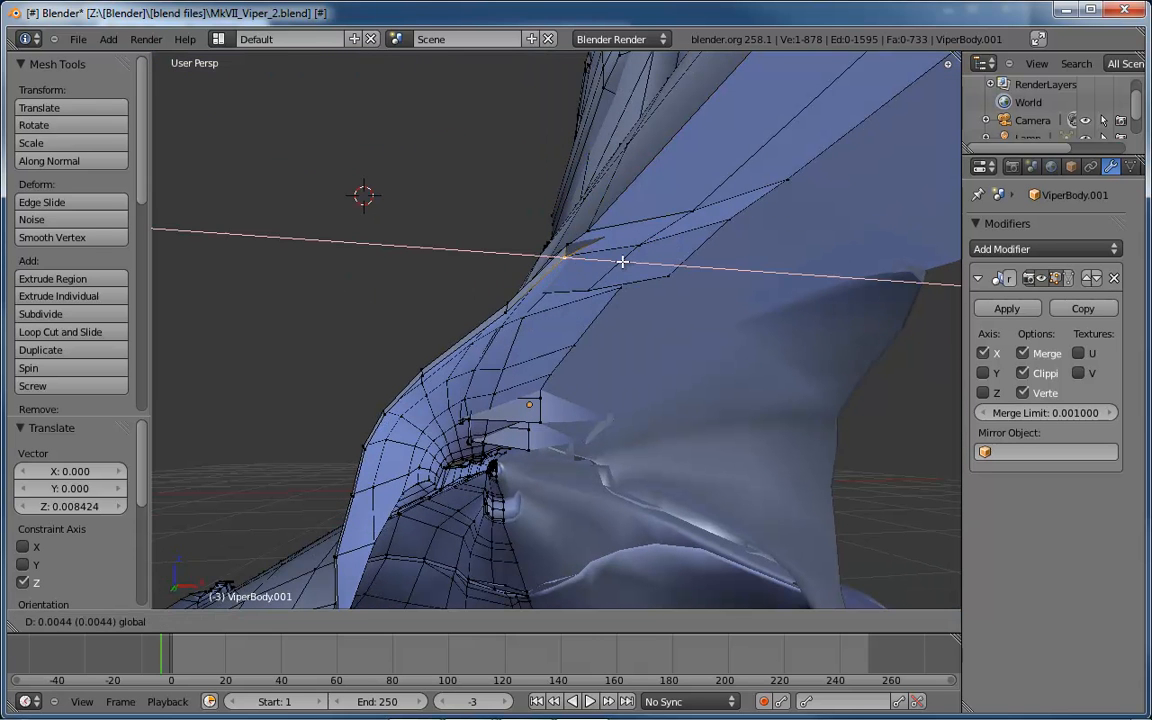
{"action": "left_click", "coordinate": [578, 220]}
{"action": "key", "text": "g"}
{"action": "key", "text": "z"}
{"action": "left_click", "coordinate": [538, 280]}
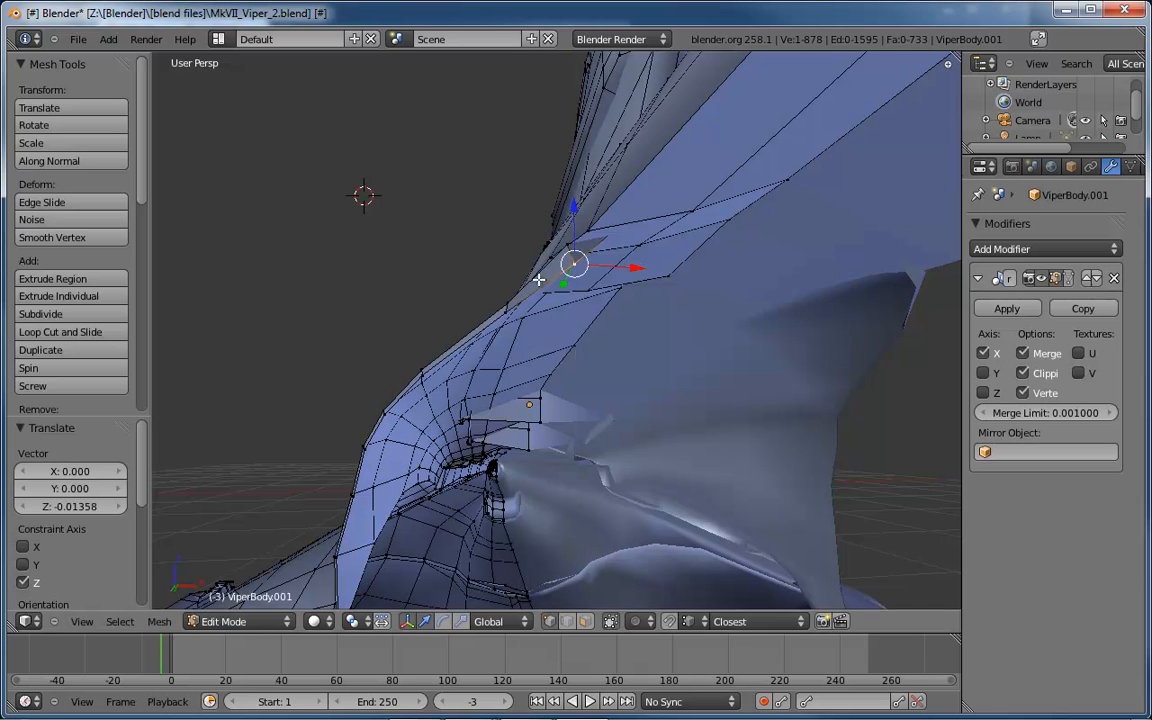
- Move the next vertex down the fuselage rim inward by about 0.029 on X and lower it by about 0.014 on Z
{"action": "right_click", "coordinate": [505, 313]}
{"action": "key", "text": "g"}
{"action": "key", "text": "x"}
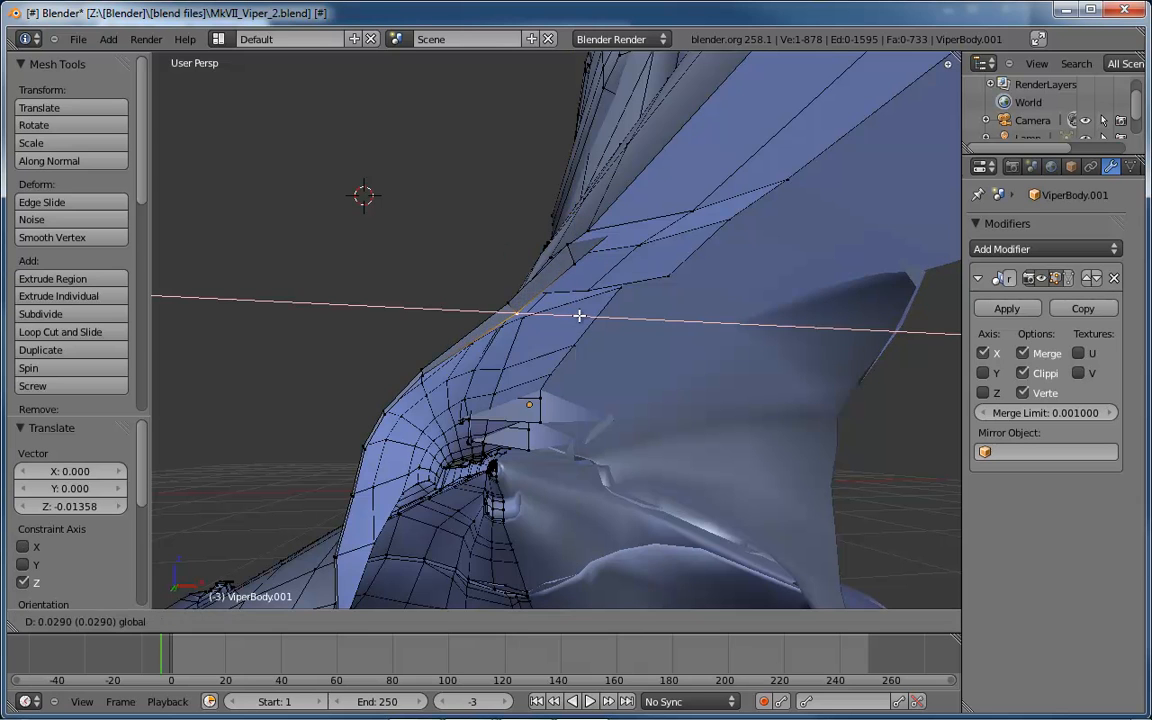
{"action": "left_click", "coordinate": [579, 316]}
{"action": "middle_click_drag", "start_coordinate": [581, 319], "coordinate": [560, 345]}
{"action": "key", "text": "g"}
{"action": "key", "text": "z"}
{"action": "left_click", "coordinate": [443, 351]}
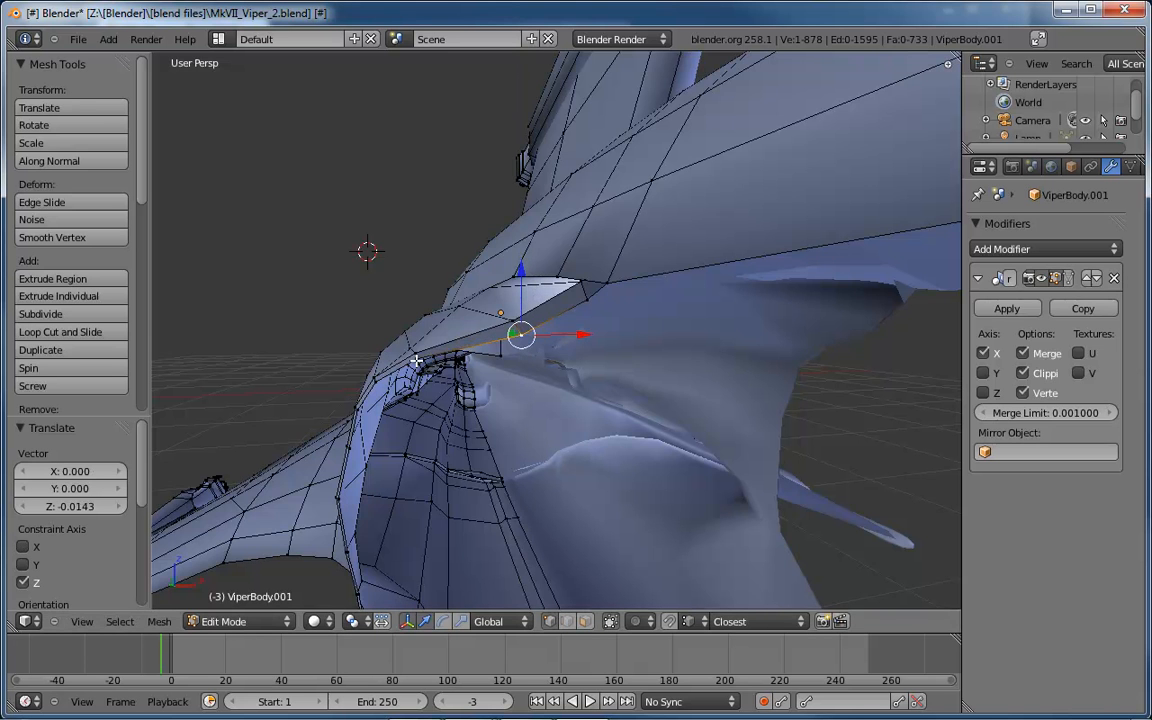
- Lower the following rim vertex by about 0.045 on Z, shift it about 0.026 inward on X, and raise it by about 0.003
{"action": "middle_click_drag", "start_coordinate": [416, 362], "coordinate": [529, 261]}
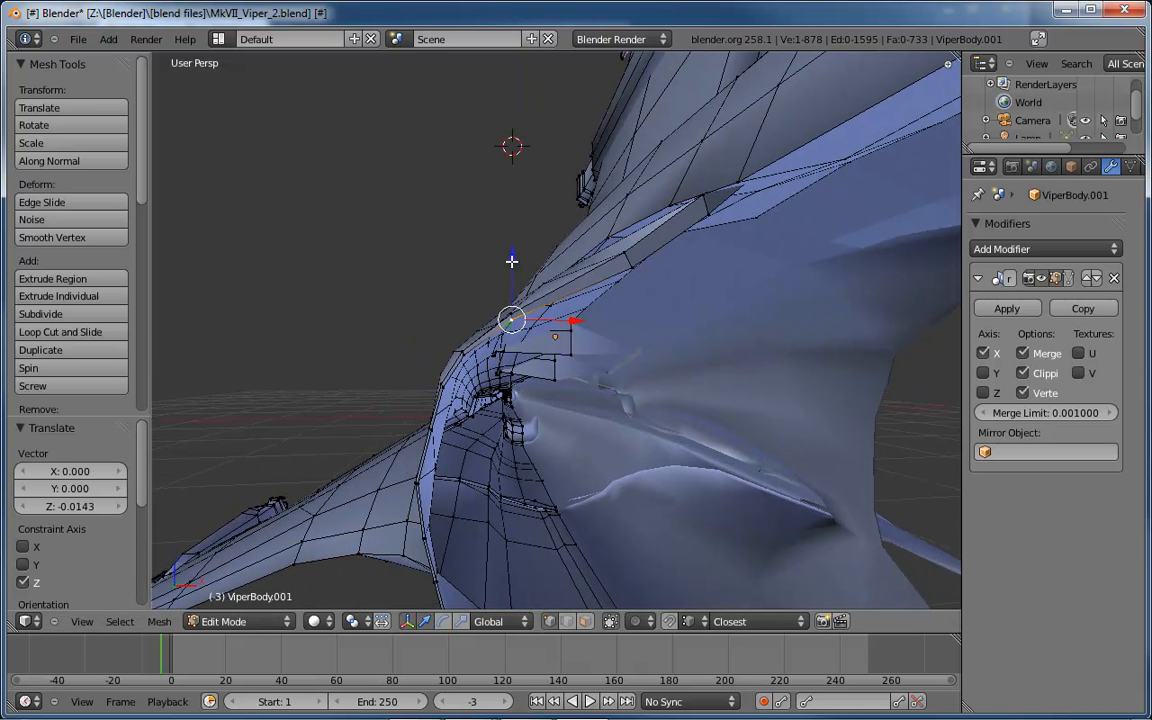
{"action": "key", "text": "g"}
{"action": "key", "text": "z"}
{"action": "left_click", "coordinate": [510, 328]}
{"action": "key", "text": "g"}
{"action": "key", "text": "x"}
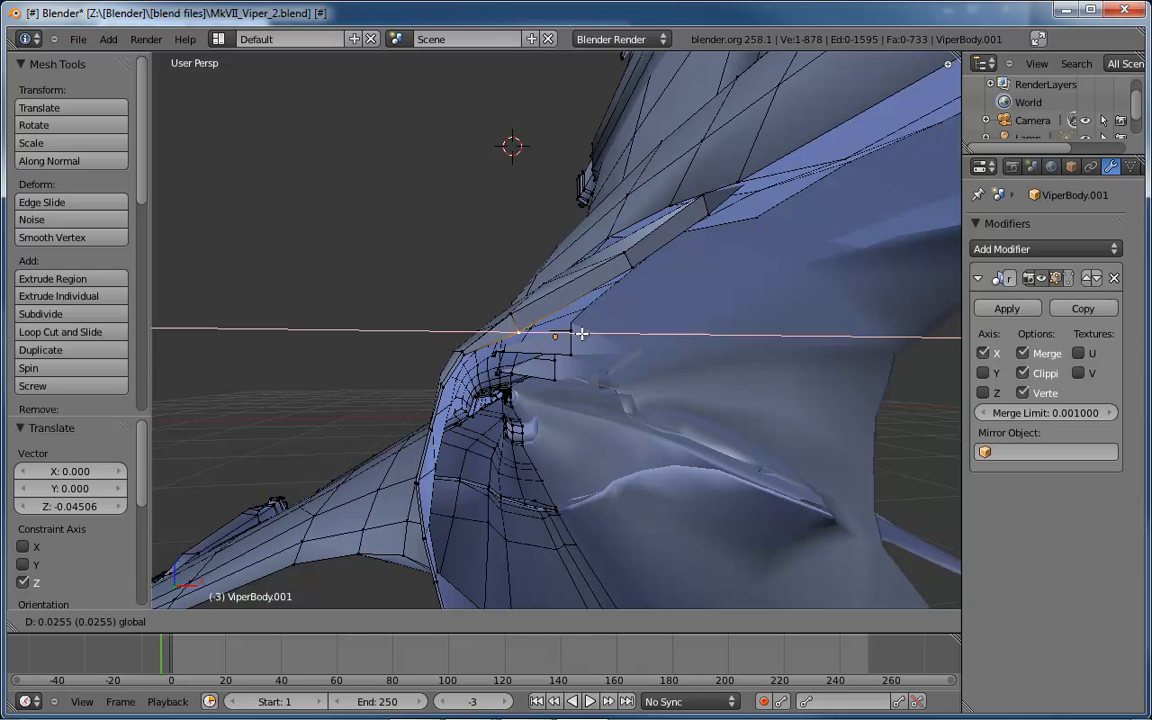
{"action": "right_click", "coordinate": [581, 333]}
{"action": "key", "text": "g"}
{"action": "key", "text": "z"}
{"action": "left_click", "coordinate": [473, 350]}
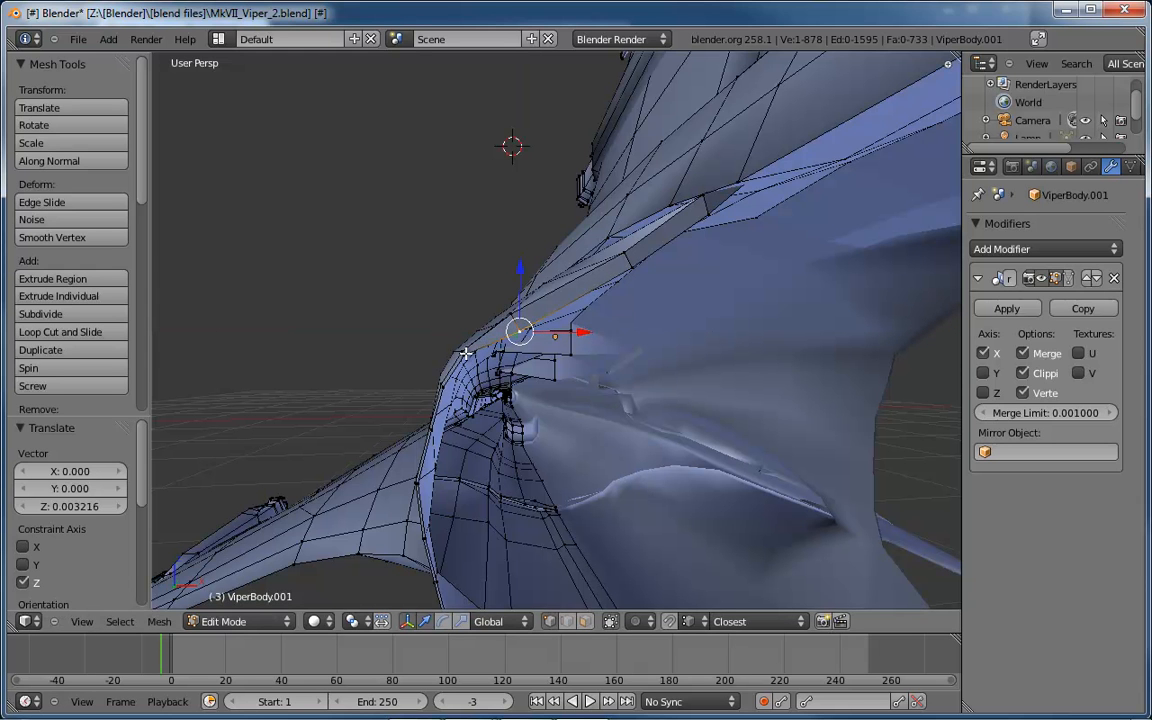
- Lower the rim vertex at the upper bend of the opening, shift it about 0.033 inward on X, and raise it by about 0.004
{"action": "key", "text": "g"}
{"action": "key", "text": "z"}
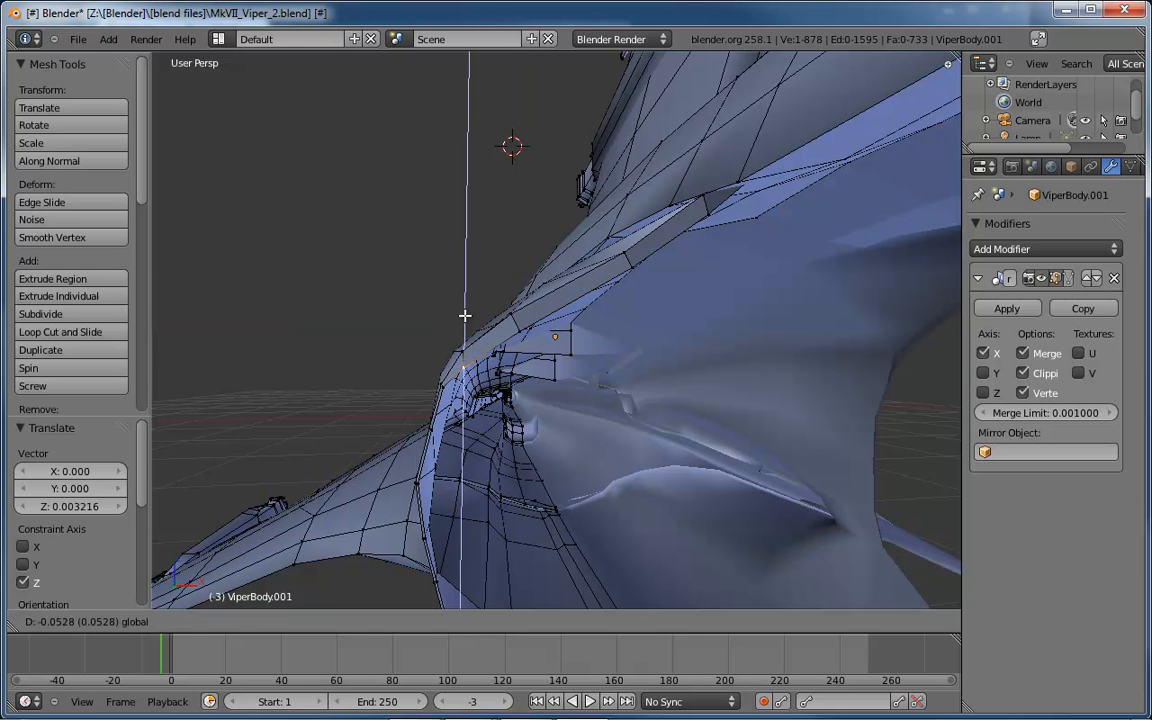
{"action": "left_click", "coordinate": [465, 332]}
{"action": "key", "text": "g"}
{"action": "key", "text": "x"}
{"action": "left_click", "coordinate": [527, 367]}
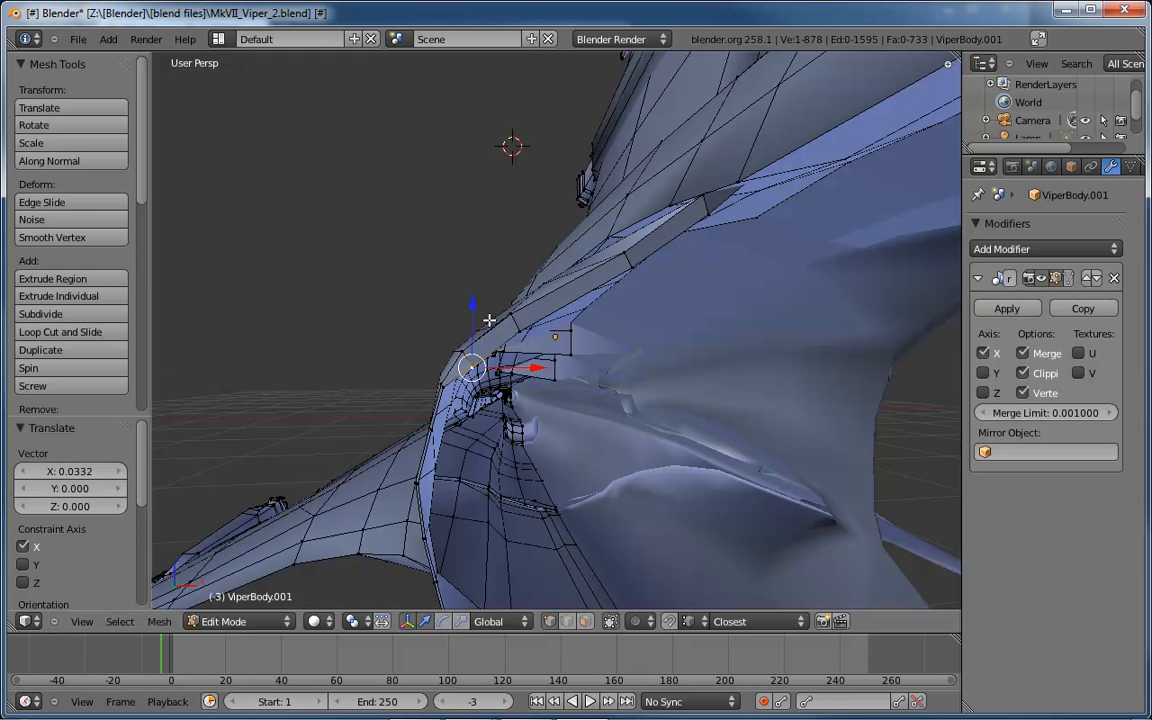
{"action": "left_click_drag", "start_coordinate": [471, 310], "coordinate": [470, 308]}
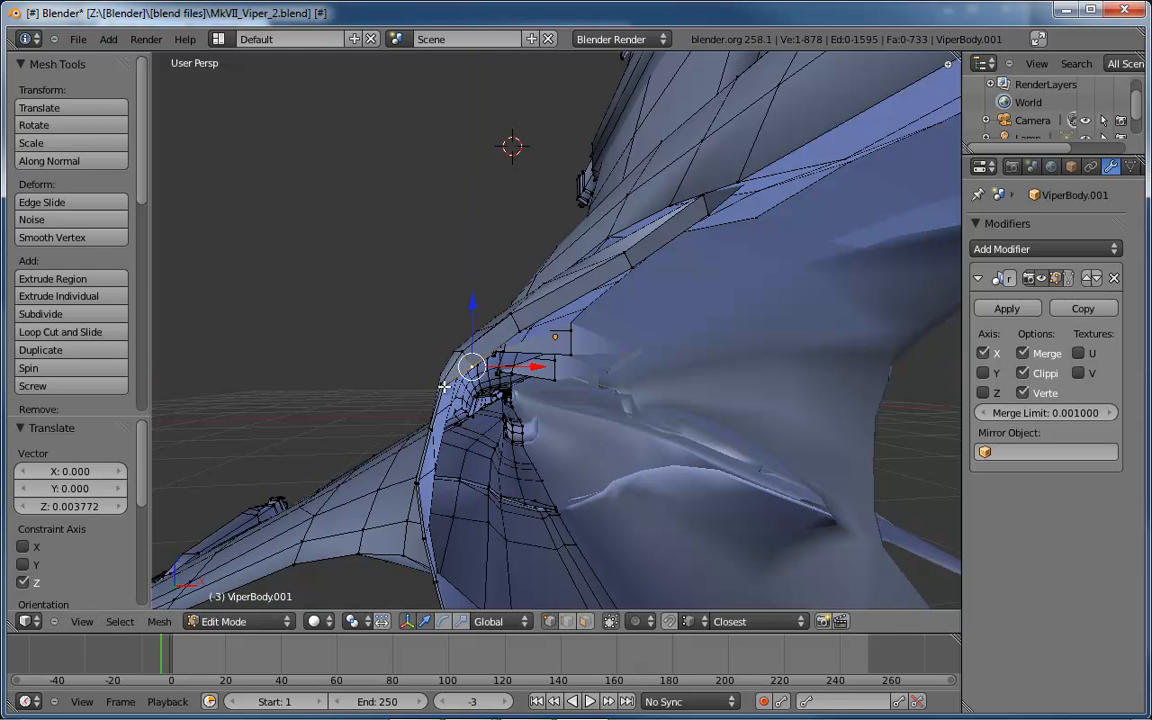
- Move the next two rim vertices inward on X by about 0.044 and 0.051, adding a further shift of about 0.016
{"action": "middle_click_drag", "start_coordinate": [522, 400], "coordinate": [591, 334]}
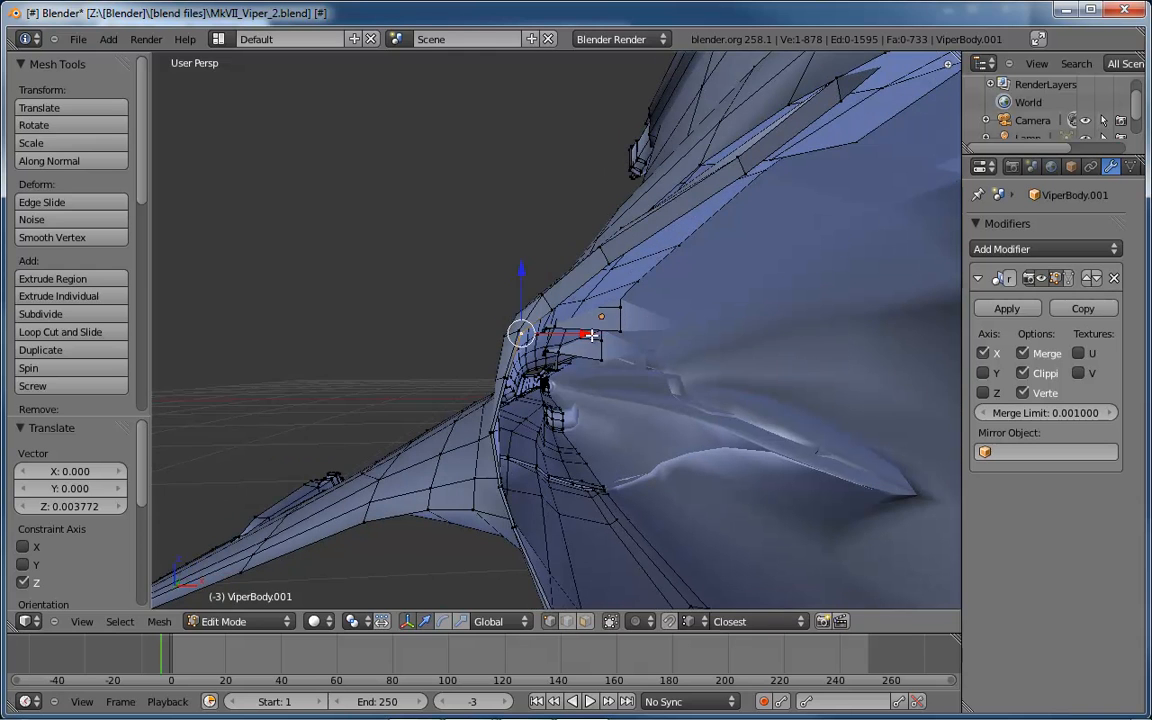
{"action": "left_click_drag", "start_coordinate": [591, 334], "coordinate": [592, 336]}
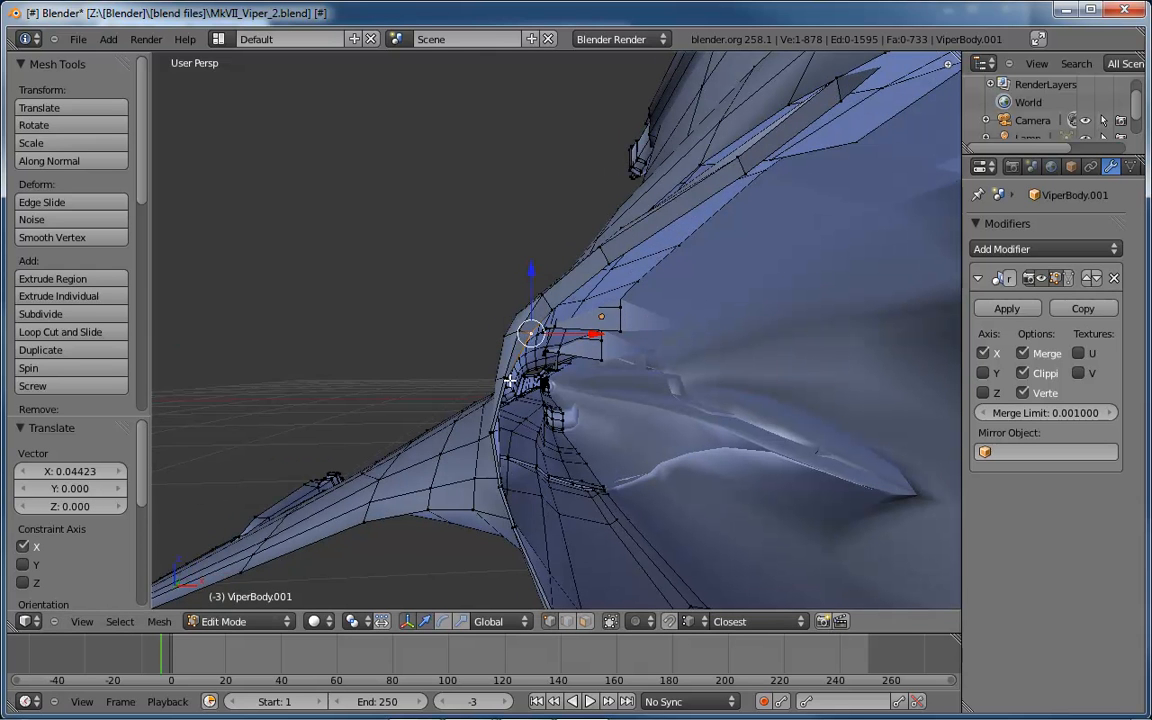
{"action": "left_click_drag", "start_coordinate": [565, 380], "coordinate": [579, 380]}
{"action": "middle_click_drag", "start_coordinate": [579, 380], "coordinate": [567, 341]}
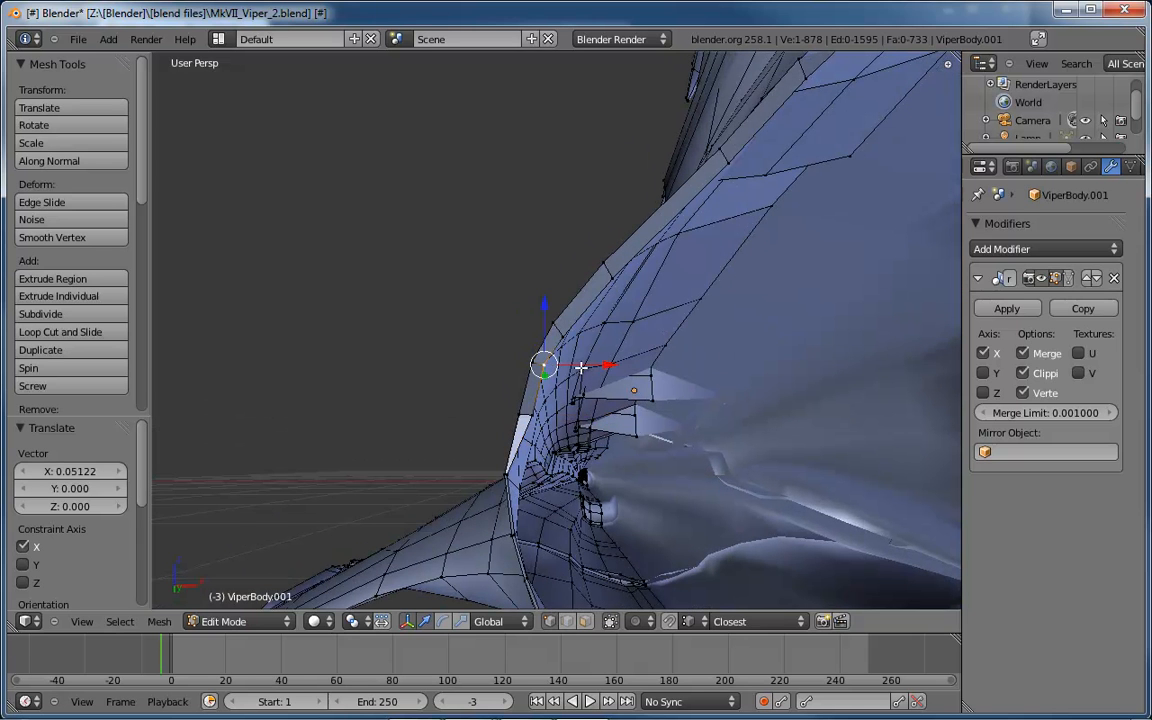
{"action": "left_click_drag", "start_coordinate": [607, 366], "coordinate": [611, 366]}
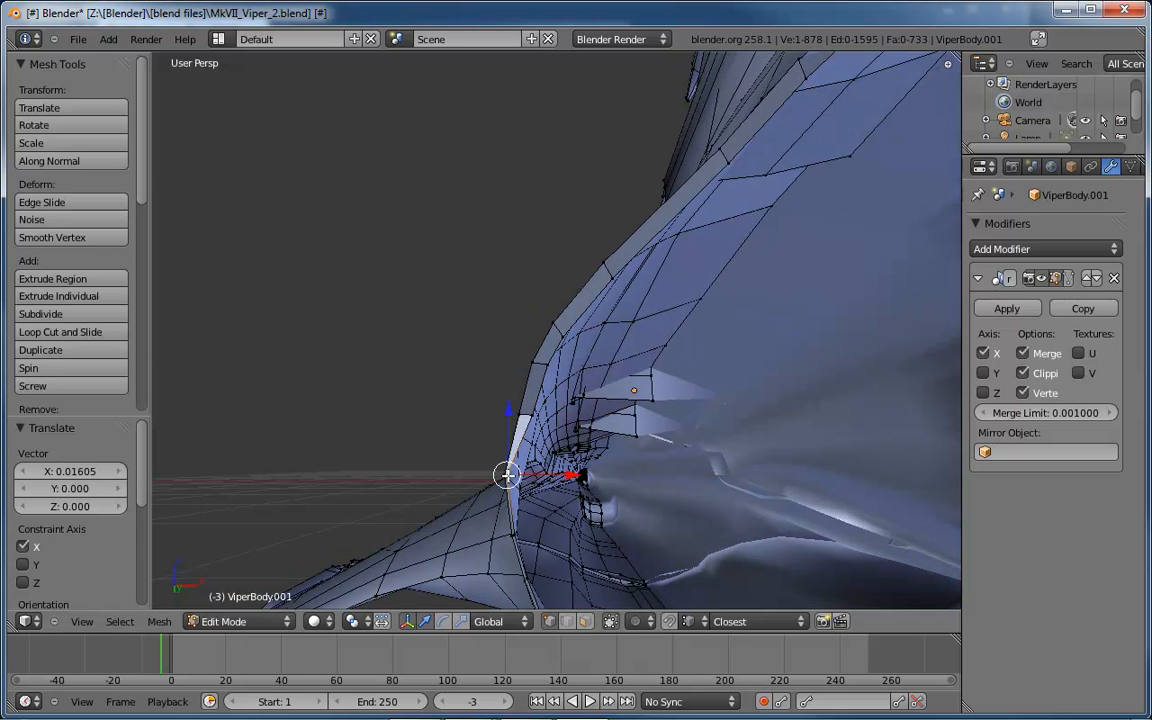
- Move the rim vertex above the wing junction inward by about 0.071 on X and shift its lower neighbour inward on X
{"action": "left_click_drag", "start_coordinate": [568, 473], "coordinate": [585, 473]}
{"action": "middle_click_drag", "start_coordinate": [585, 473], "coordinate": [561, 431]}
{"action": "right_click", "coordinate": [488, 464]}
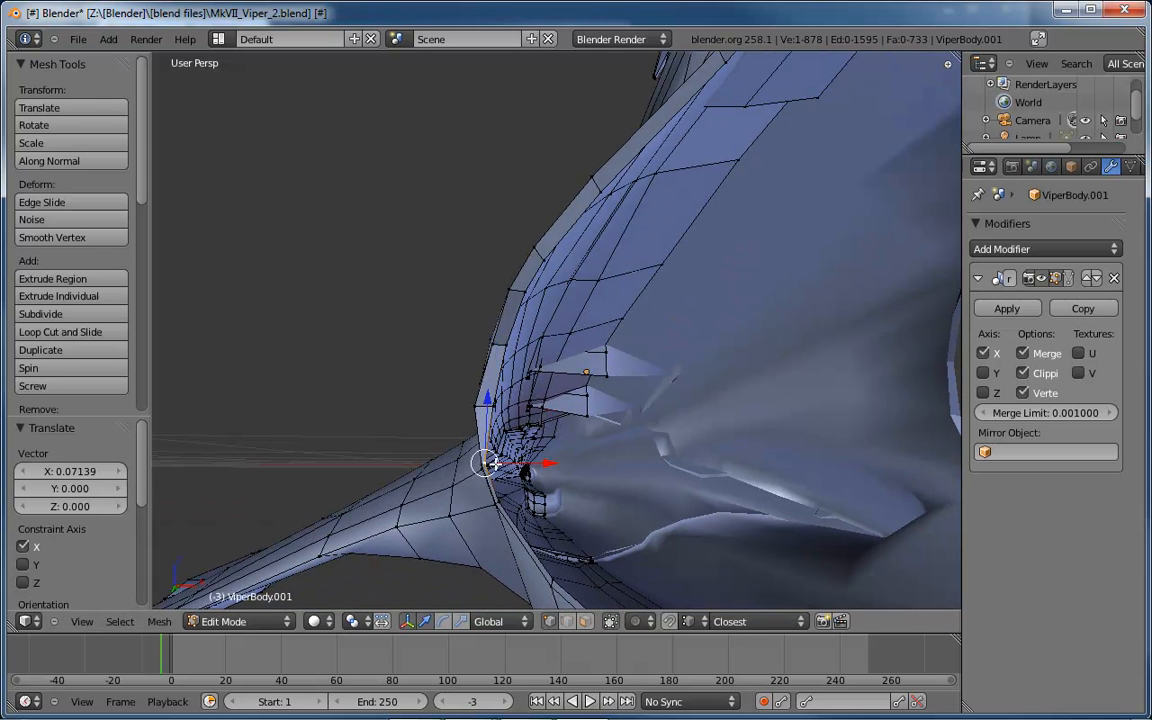
{"action": "left_click_drag", "start_coordinate": [550, 464], "coordinate": [583, 498]}
- Move the rim vertices below the wing junction inward on X, shifting the one at the lower corner by about 0.046
{"action": "right_click", "coordinate": [500, 501]}
{"action": "middle_click_drag", "start_coordinate": [583, 498], "coordinate": [467, 494]}
{"action": "right_click", "coordinate": [448, 501]}
{"action": "left_click_drag", "start_coordinate": [507, 497], "coordinate": [524, 501]}
{"action": "right_click", "coordinate": [502, 550]}
{"action": "left_click_drag", "start_coordinate": [550, 548], "coordinate": [575, 549]}
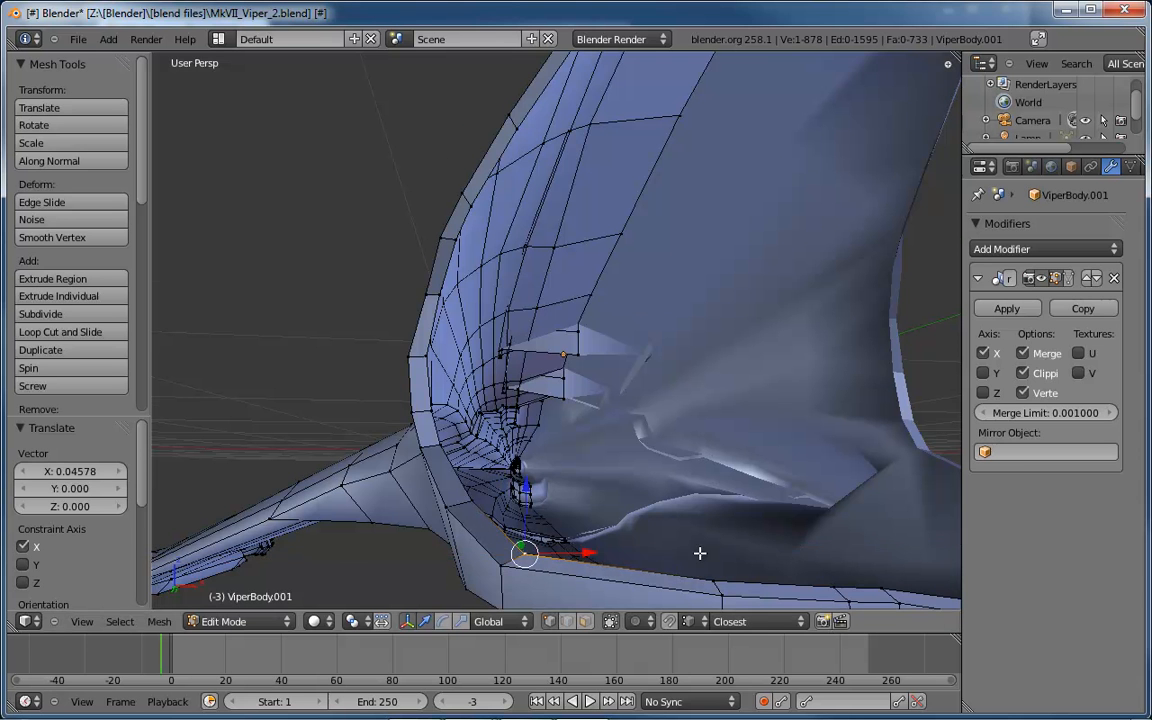
- Lower two inner rim vertices near the opening's lower corner by about 0.008 and 0.020 on Z
{"action": "middle_click_drag", "start_coordinate": [699, 553], "coordinate": [616, 473]}
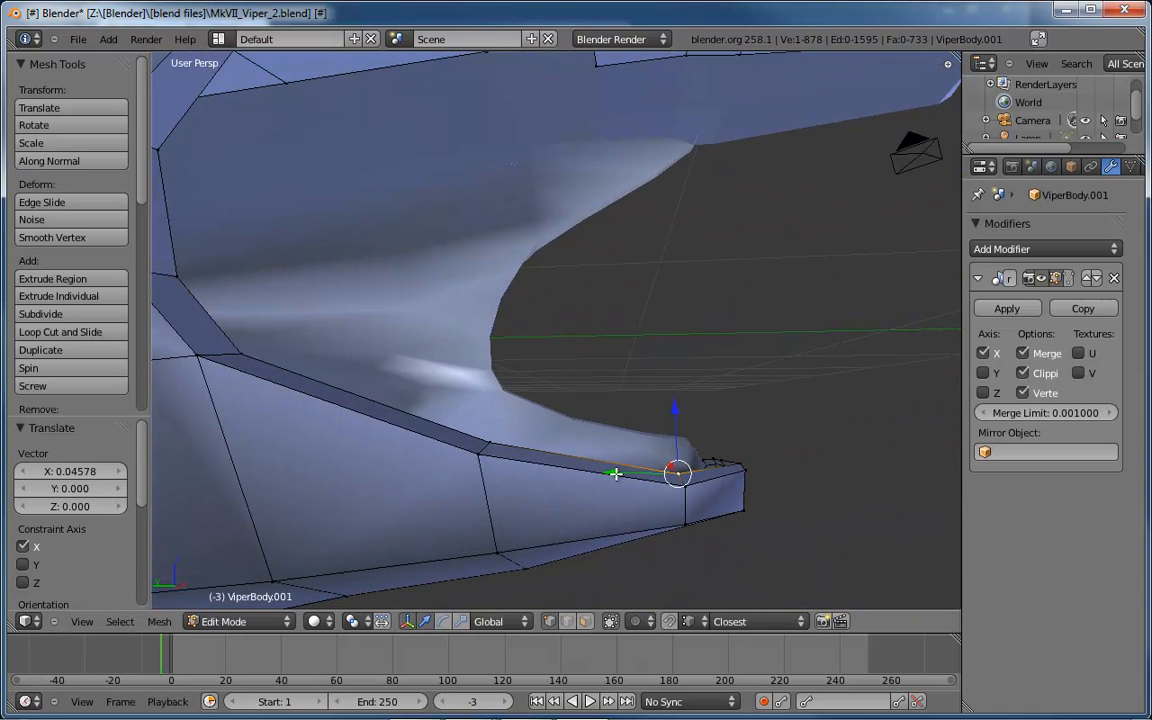
{"action": "left_click_drag", "start_coordinate": [677, 428], "coordinate": [676, 417]}
{"action": "middle_click_drag", "start_coordinate": [676, 417], "coordinate": [467, 413]}
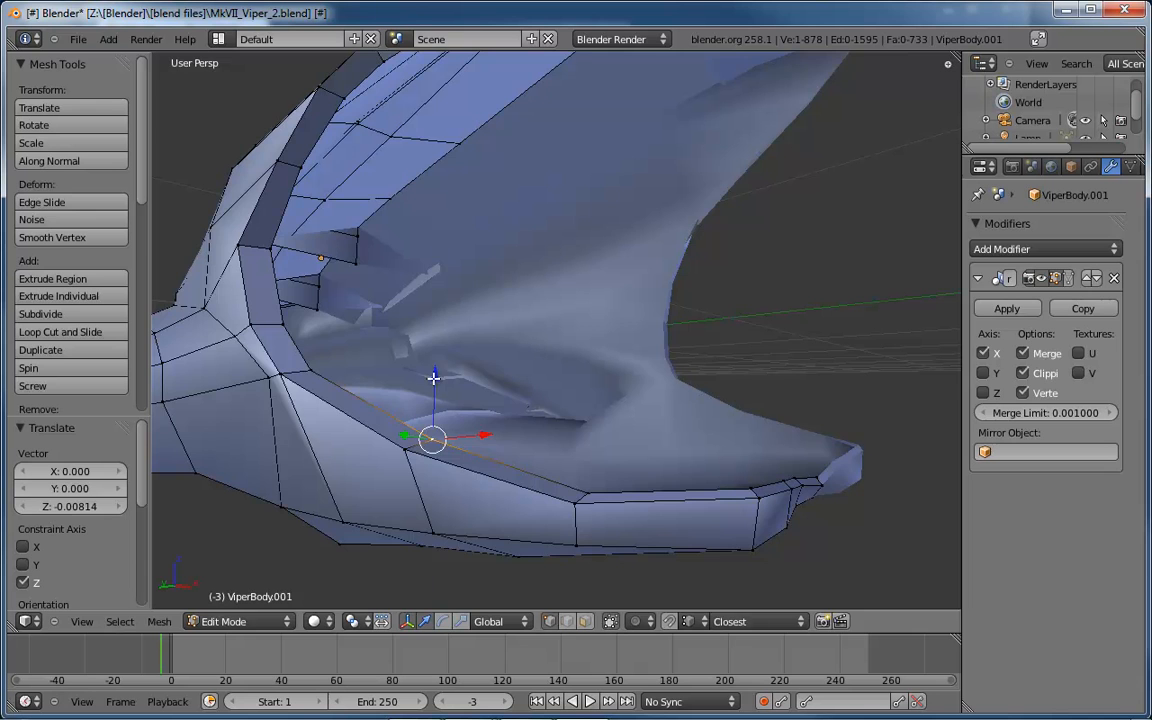
{"action": "left_click_drag", "start_coordinate": [433, 377], "coordinate": [433, 393]}
- Adjust the inner rim vertices along the opening's bottom edge by about 0.022 on X and about 0.060 on Y
{"action": "middle_click_drag", "start_coordinate": [535, 401], "coordinate": [588, 516]}
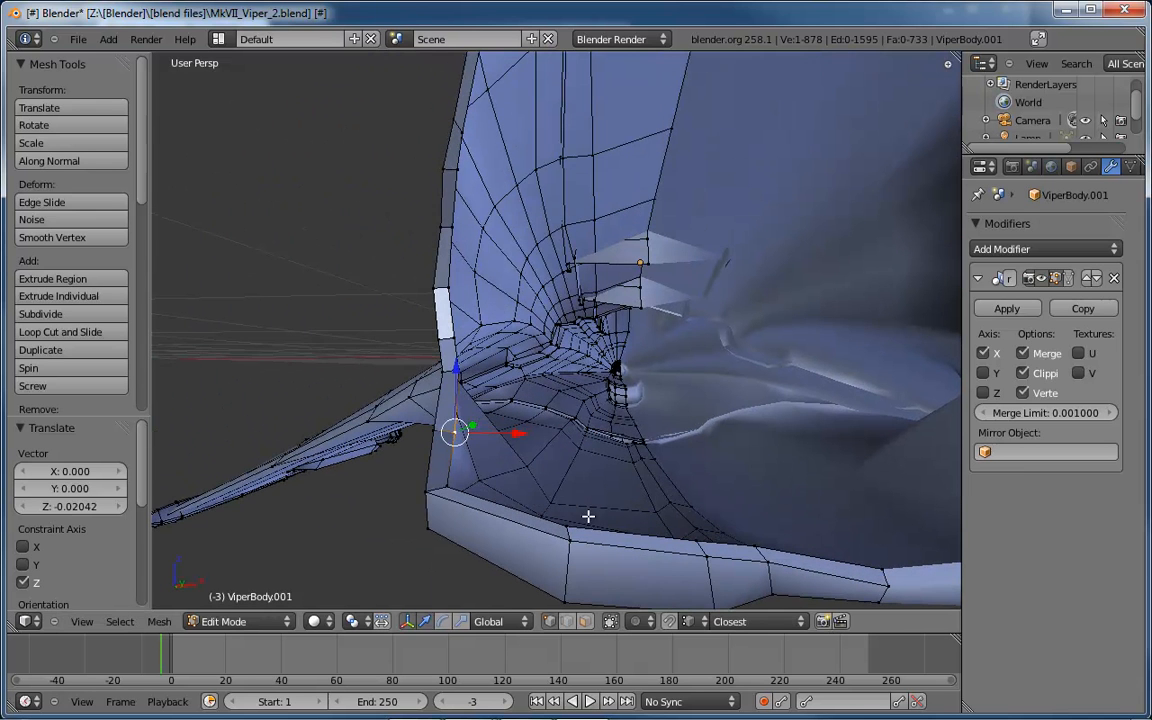
{"action": "right_click", "coordinate": [565, 527]}
{"action": "left_click_drag", "start_coordinate": [621, 526], "coordinate": [638, 526]}
{"action": "middle_click_drag", "start_coordinate": [640, 528], "coordinate": [757, 564]}
{"action": "middle_click_drag", "start_coordinate": [688, 480], "coordinate": [690, 451]}
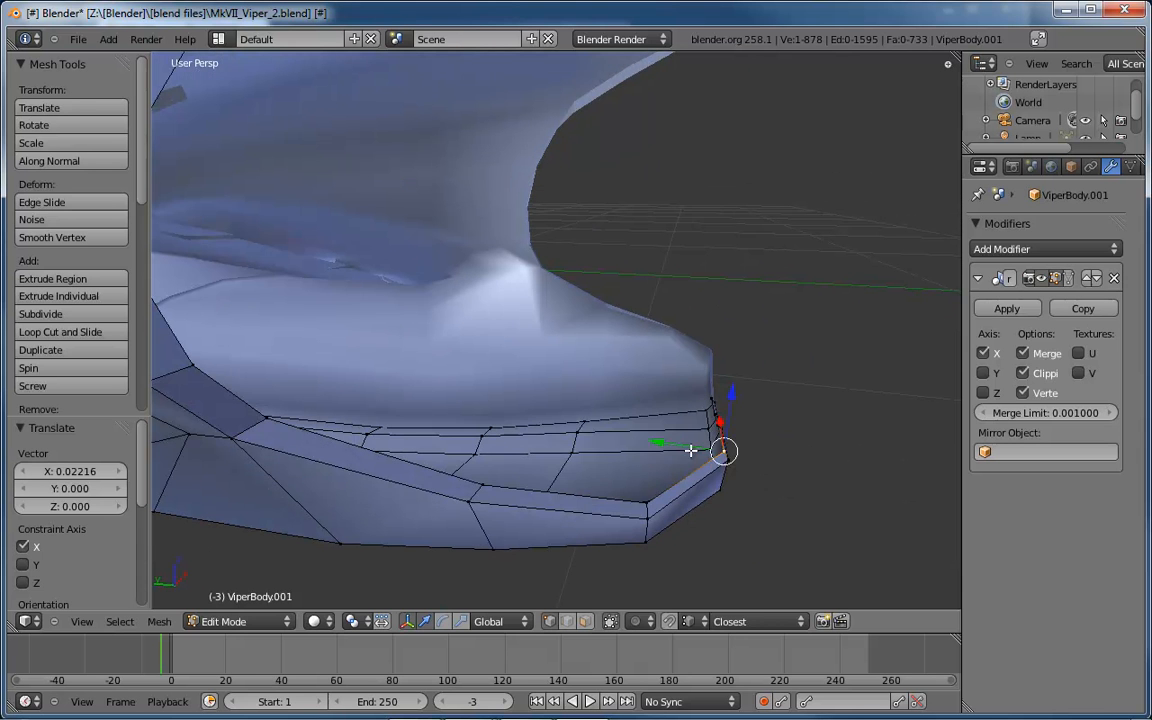
{"action": "mouse_move", "coordinate": [660, 441]}
{"action": "left_mouse_down"}
{"action": "mouse_move", "coordinate": [640, 437]}
{"action": "mouse_move", "coordinate": [656, 440]}
{"action": "left_mouse_up"}
- Shift the inner rim vertex nearer the centreline by about 0.061 on Y and raise it by about 0.026 on Z
{"action": "middle_click_drag", "start_coordinate": [656, 440], "coordinate": [745, 477]}
{"action": "scroll", "coordinate": [782, 477], "scroll_direction": "up", "scroll_amount": 3}
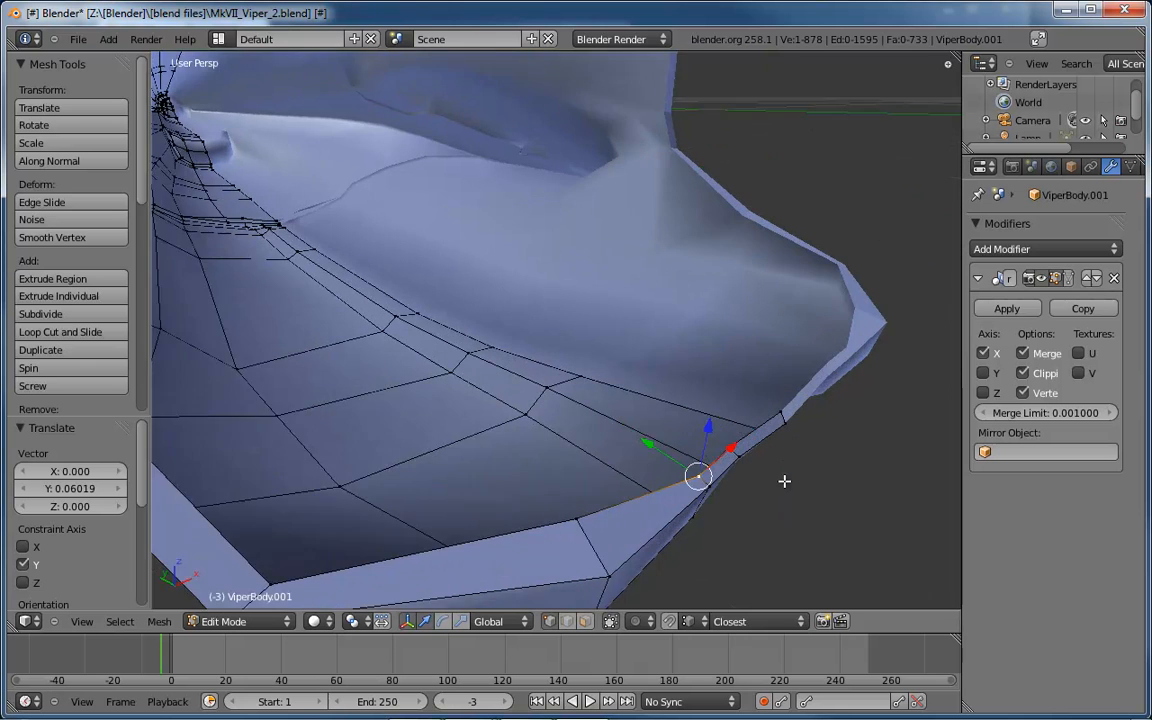
{"action": "middle_click_drag", "start_coordinate": [694, 472], "coordinate": [644, 437]}
{"action": "left_click_drag", "start_coordinate": [621, 427], "coordinate": [617, 401]}
{"action": "middle_click_drag", "start_coordinate": [617, 401], "coordinate": [685, 397]}
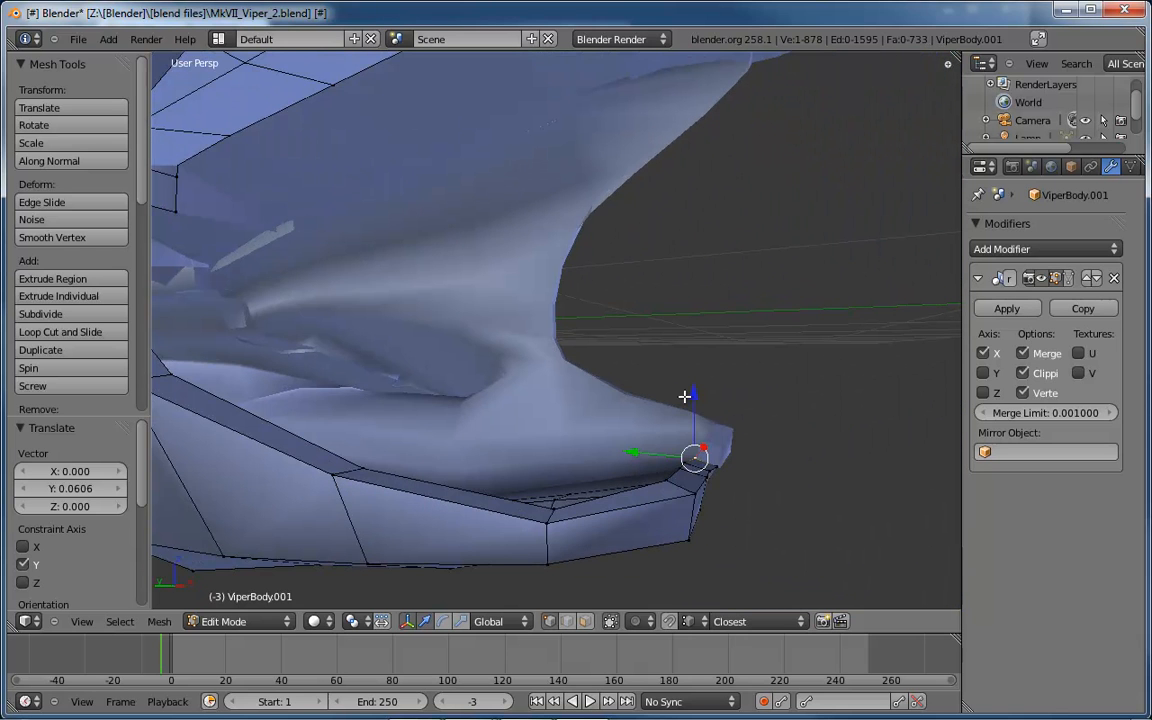
{"action": "key", "text": "g"}
{"action": "key", "text": "z"}
{"action": "left_click", "coordinate": [693, 422]}
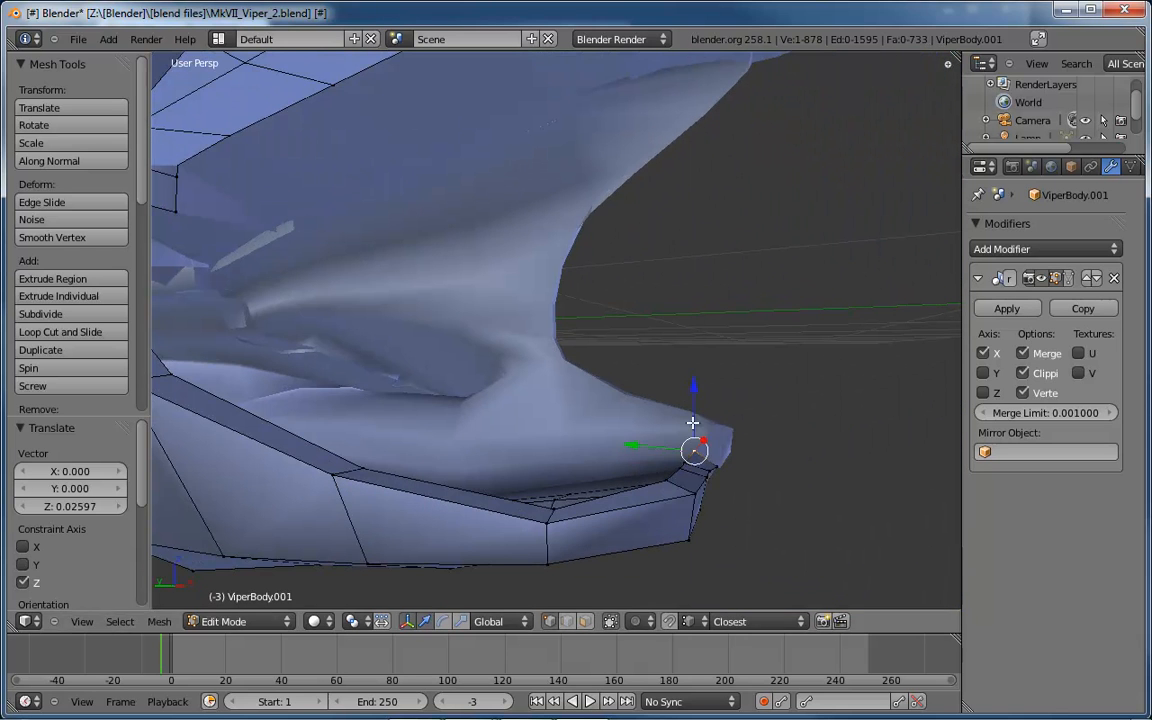
- Raise the neighbouring inner vertex on the opening's bottom edge by about 0.017 on Z
{"action": "key", "text": "a"}
{"action": "key", "text": "g"}
{"action": "key", "text": "z"}
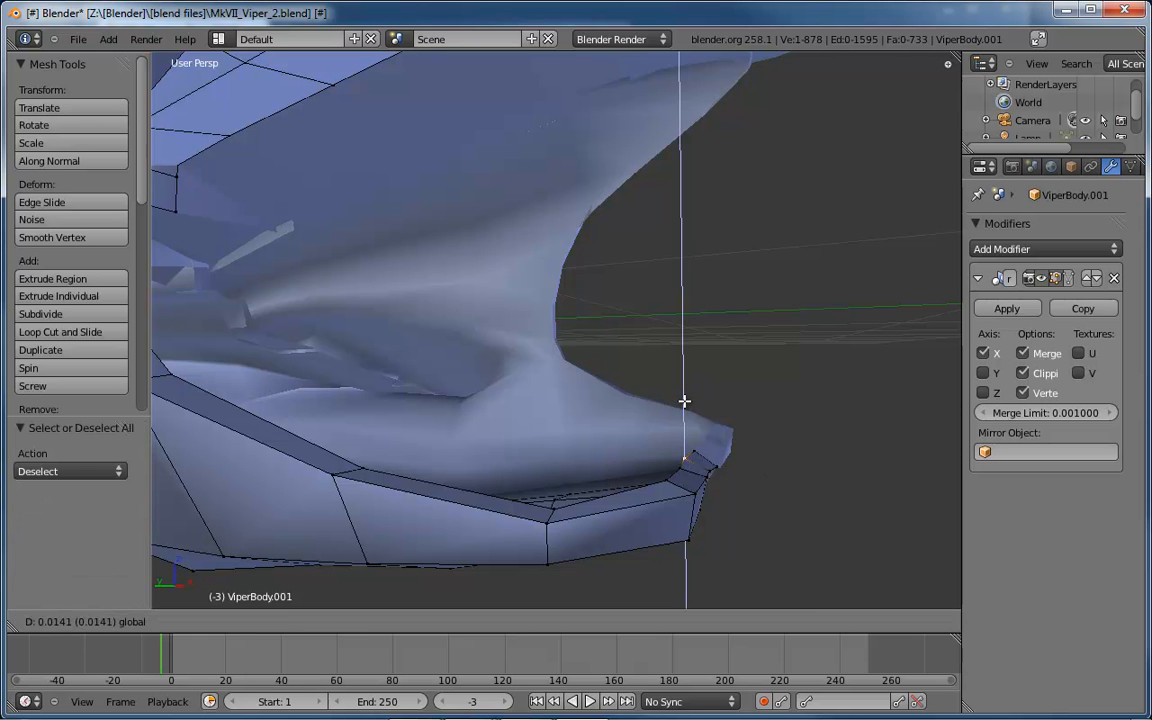
{"action": "left_click", "coordinate": [722, 463]}
- Merge the two closely spaced inner rim vertices on the opening's bottom edge at their center
{"action": "middle_click_drag", "start_coordinate": [722, 463], "coordinate": [655, 500]}
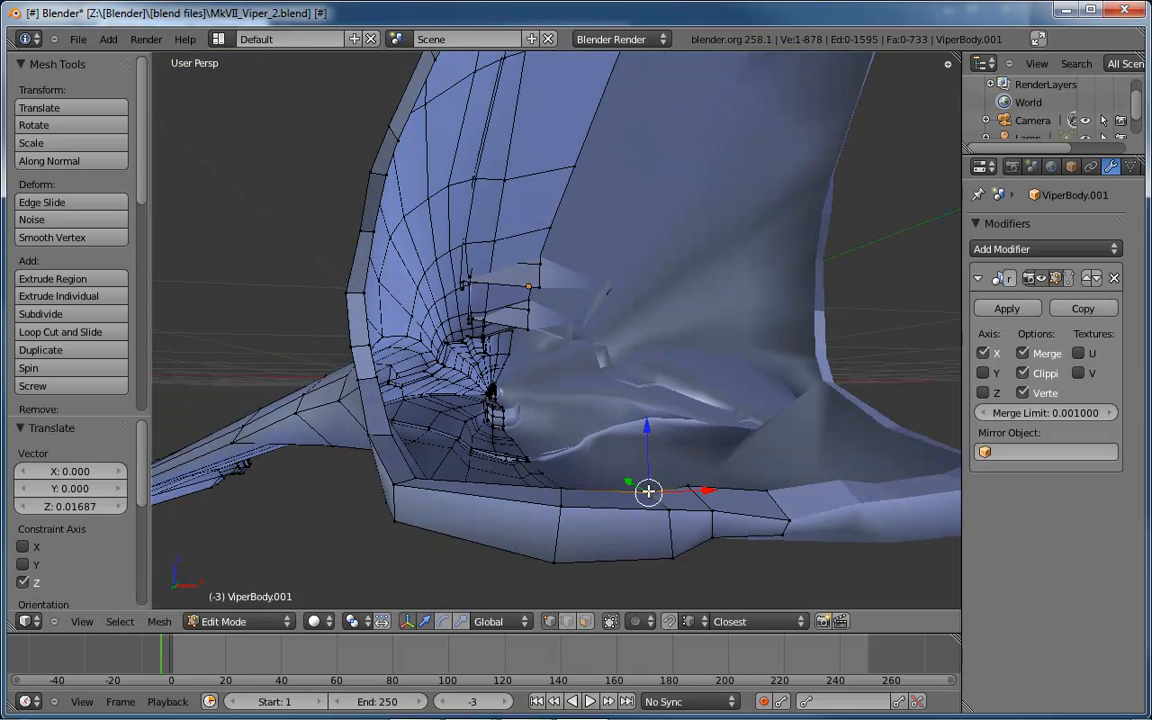
{"action": "middle_click_drag", "start_coordinate": [728, 486], "coordinate": [695, 421]}
{"action": "middle_click_drag", "start_coordinate": [697, 449], "coordinate": [711, 504]}
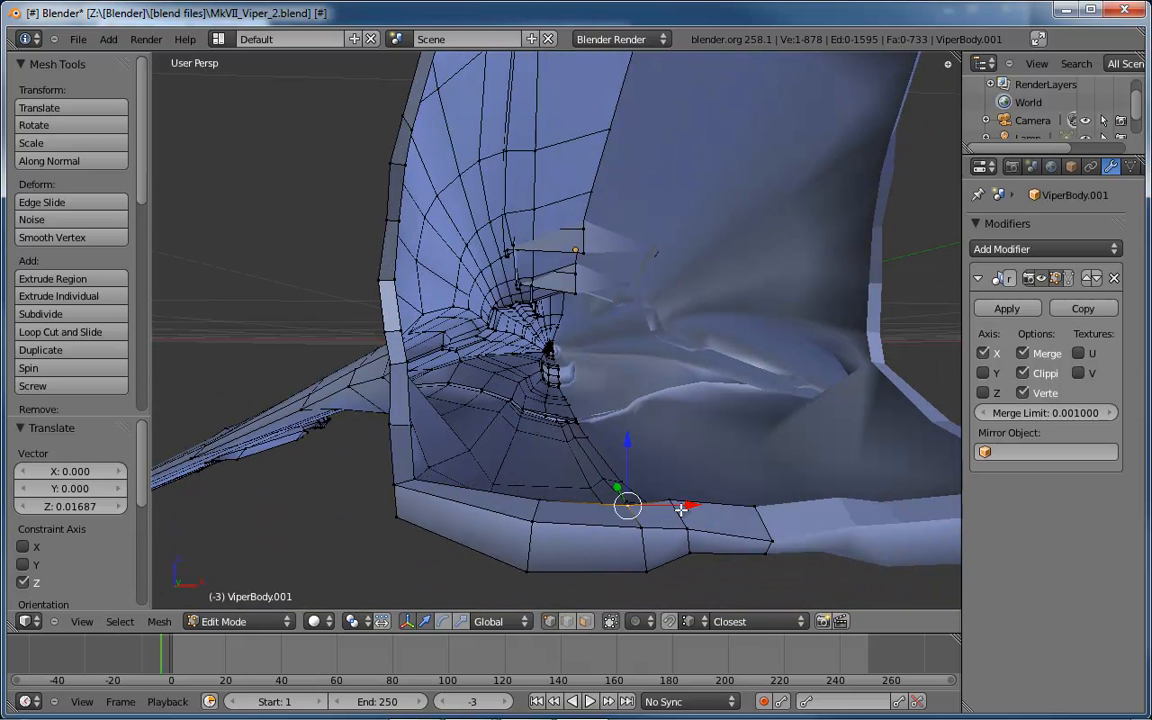
{"action": "mouse_move", "coordinate": [653, 509]}
{"action": "middle_mouse_down"}
{"action": "mouse_move", "coordinate": [674, 524]}
{"action": "mouse_move", "coordinate": [638, 502]}
{"action": "middle_mouse_up"}
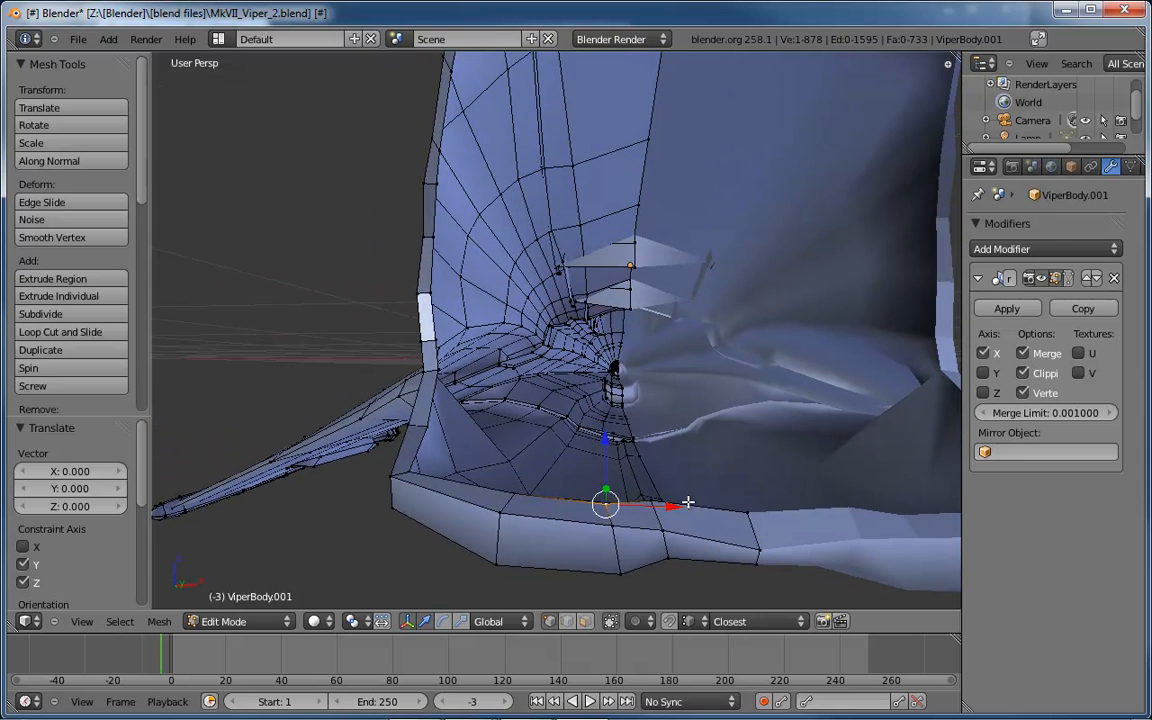
{"action": "middle_click_drag", "start_coordinate": [615, 455], "coordinate": [733, 571]}
{"action": "key", "text": "a"}
{"action": "right_click", "coordinate": [676, 499]}
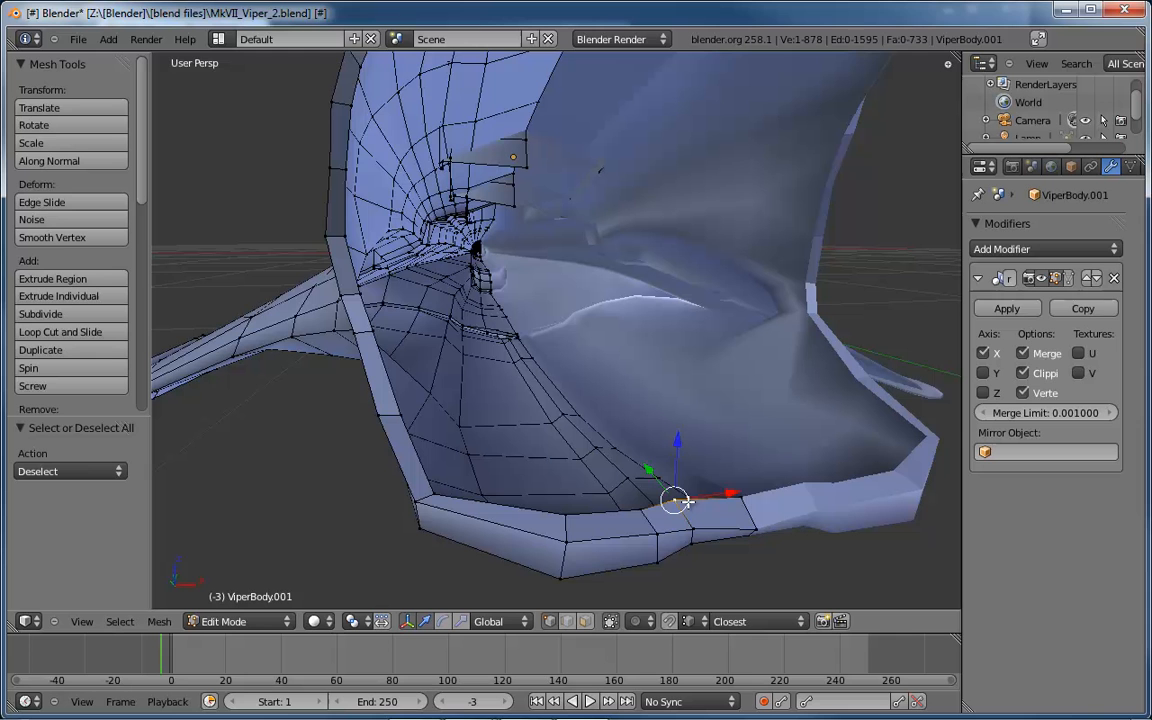
{"action": "right_click", "coordinate": [638, 510], "text": "shift"}
{"action": "key", "text": "alt+m"}
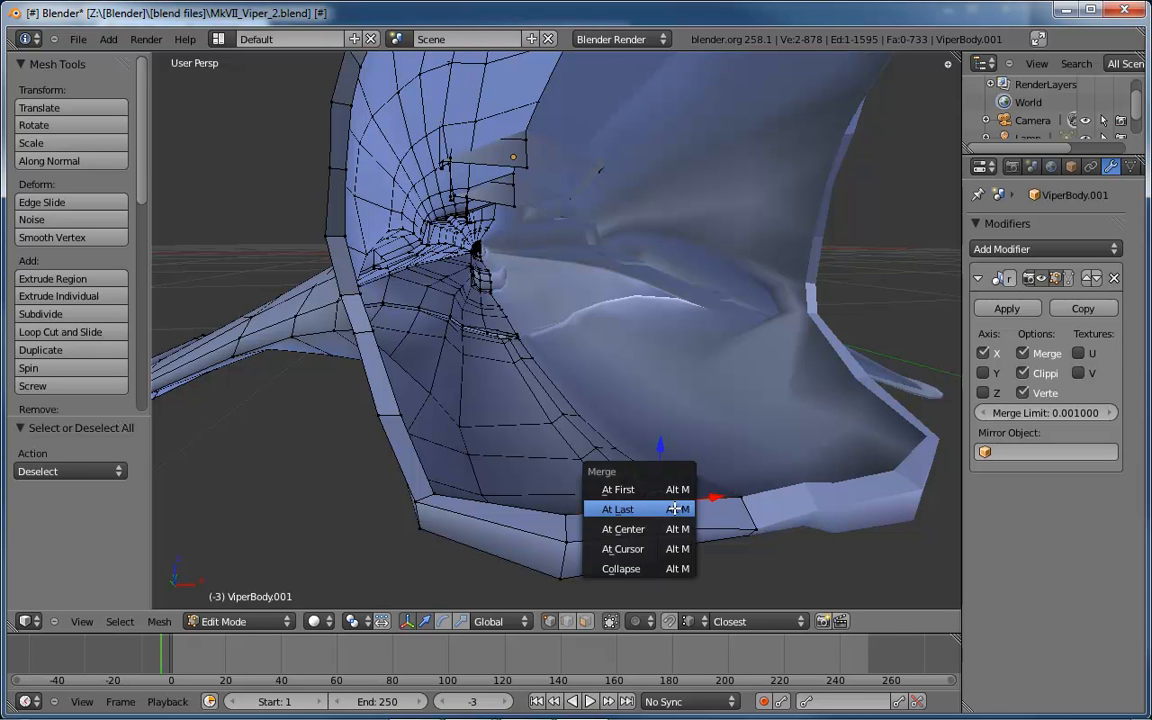
{"action": "left_click", "coordinate": [645, 522]}
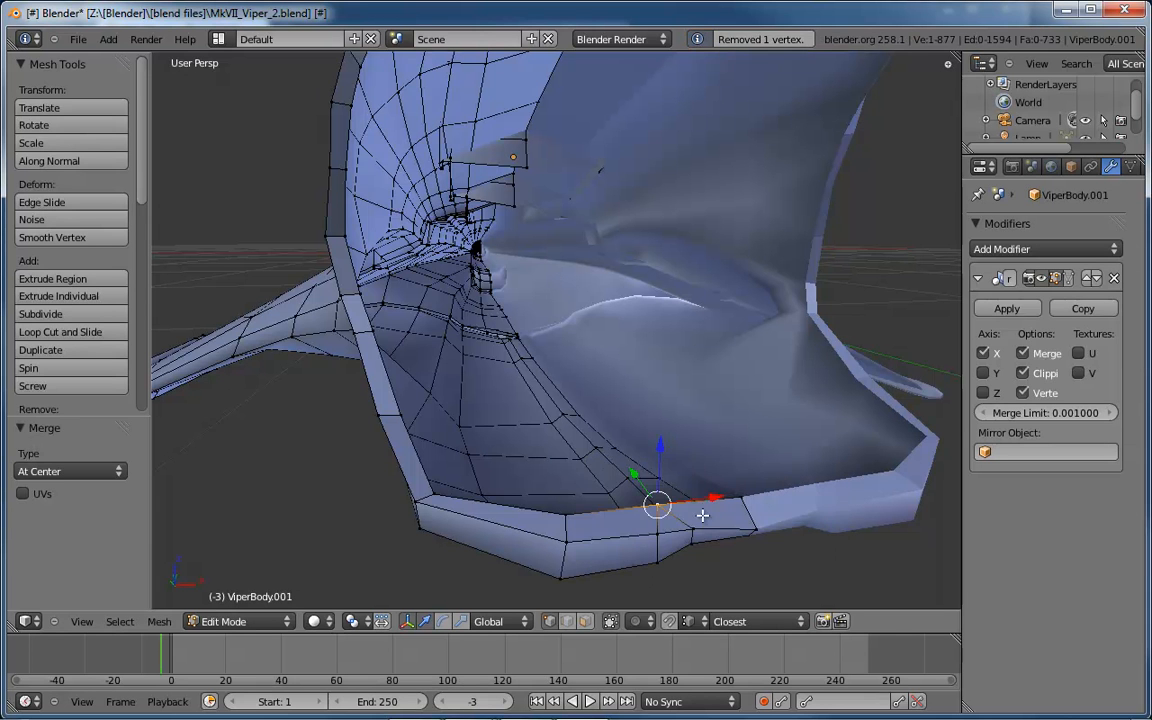
- Lower the merged rim vertex by about 0.008 on Z and raise the inner lower corner vertex by about 0.014
{"action": "middle_click_drag", "start_coordinate": [702, 514], "coordinate": [677, 474]}
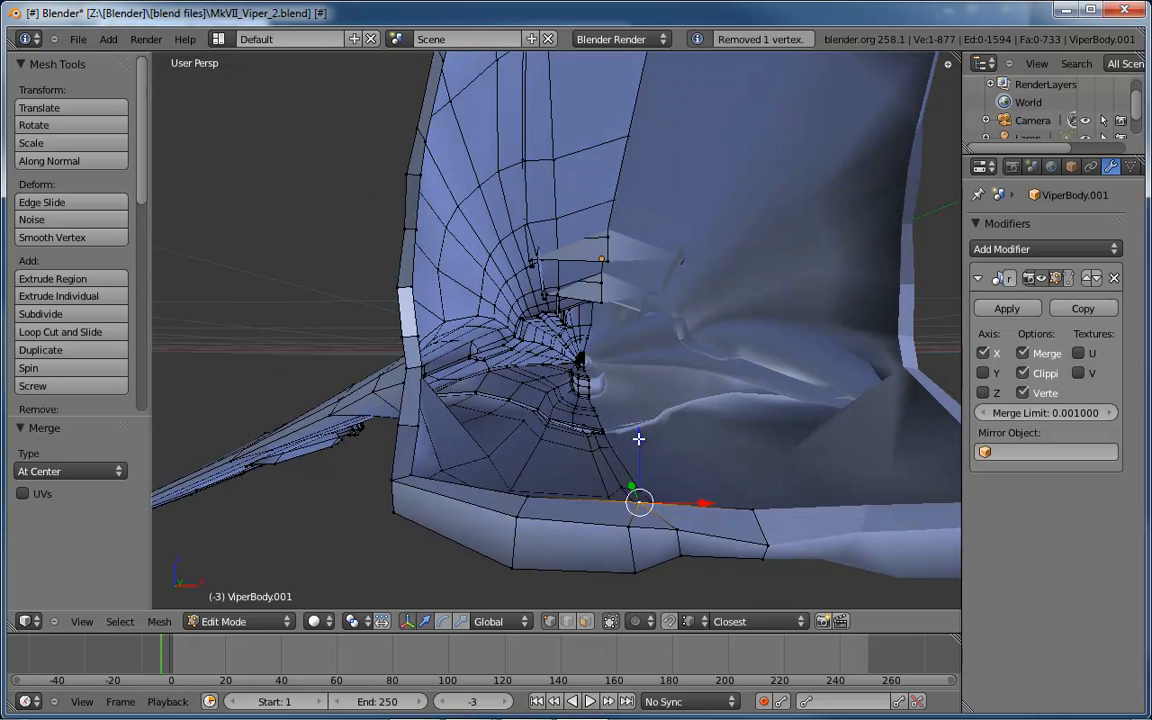
{"action": "left_click_drag", "start_coordinate": [638, 438], "coordinate": [638, 442]}
{"action": "right_click", "coordinate": [411, 474]}
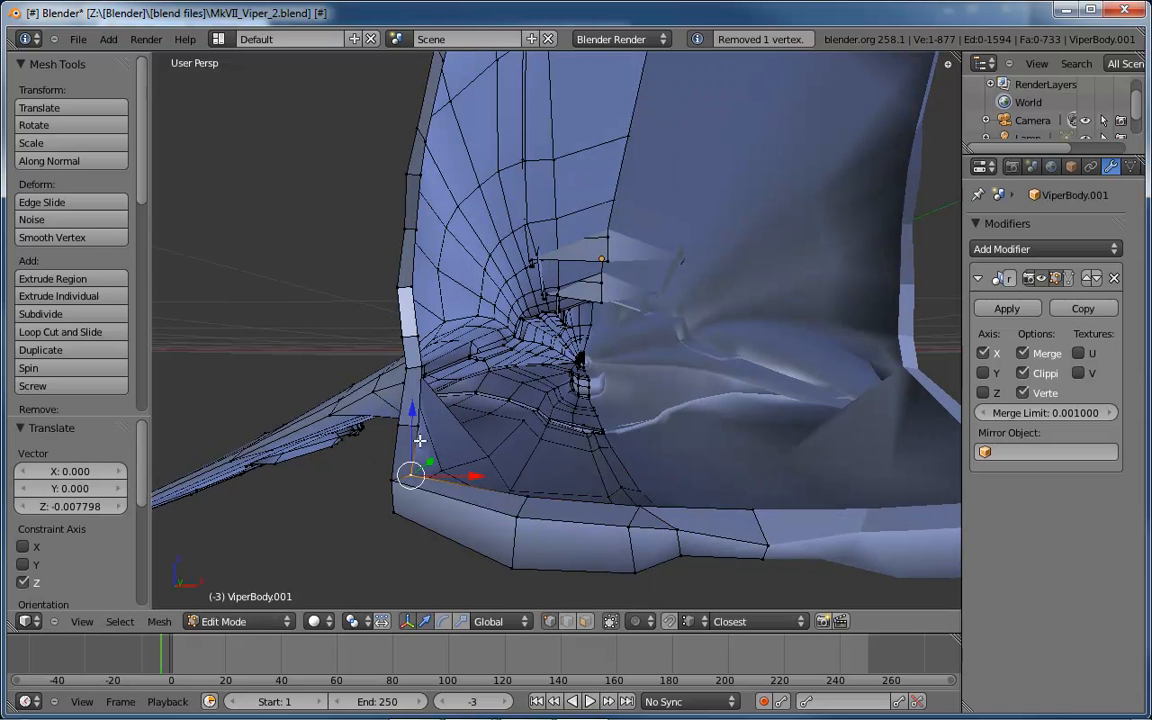
{"action": "left_click_drag", "start_coordinate": [410, 417], "coordinate": [409, 412]}
- Switch to edge selection and select the inner edge loop running around the fuselage opening's rim
{"action": "middle_click_drag", "start_coordinate": [466, 438], "coordinate": [569, 442]}
{"action": "middle_click_drag", "start_coordinate": [629, 404], "coordinate": [569, 228]}
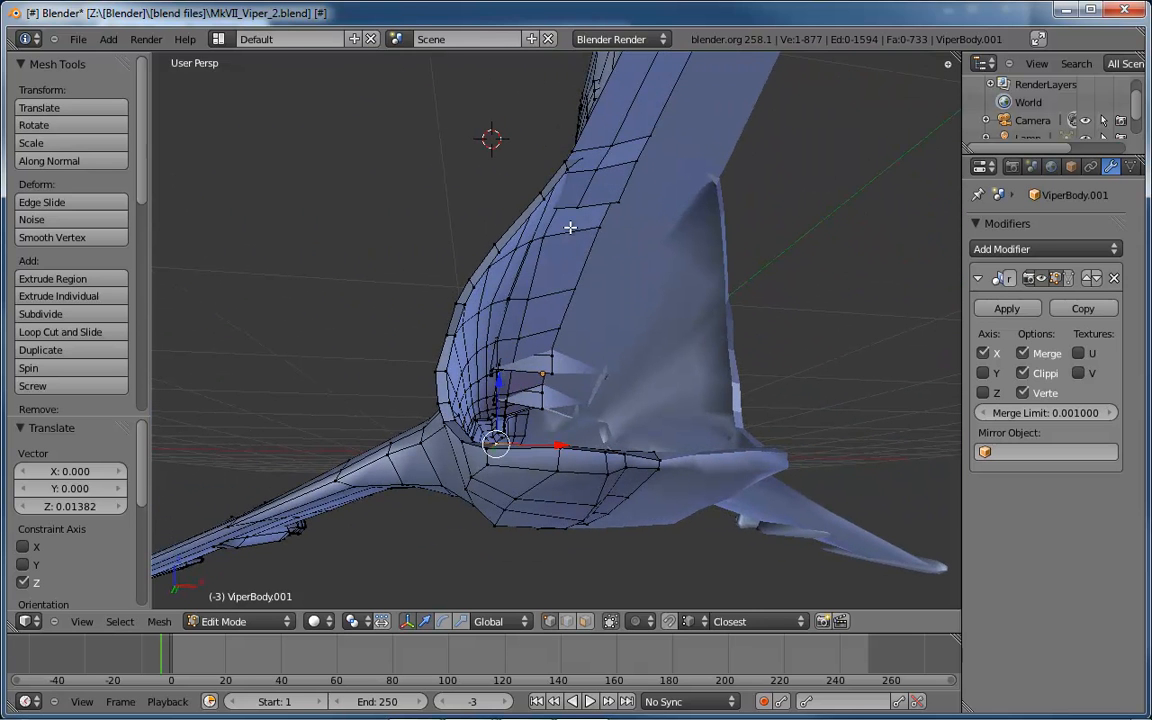
{"action": "key", "text": "ctrl+Tab"}
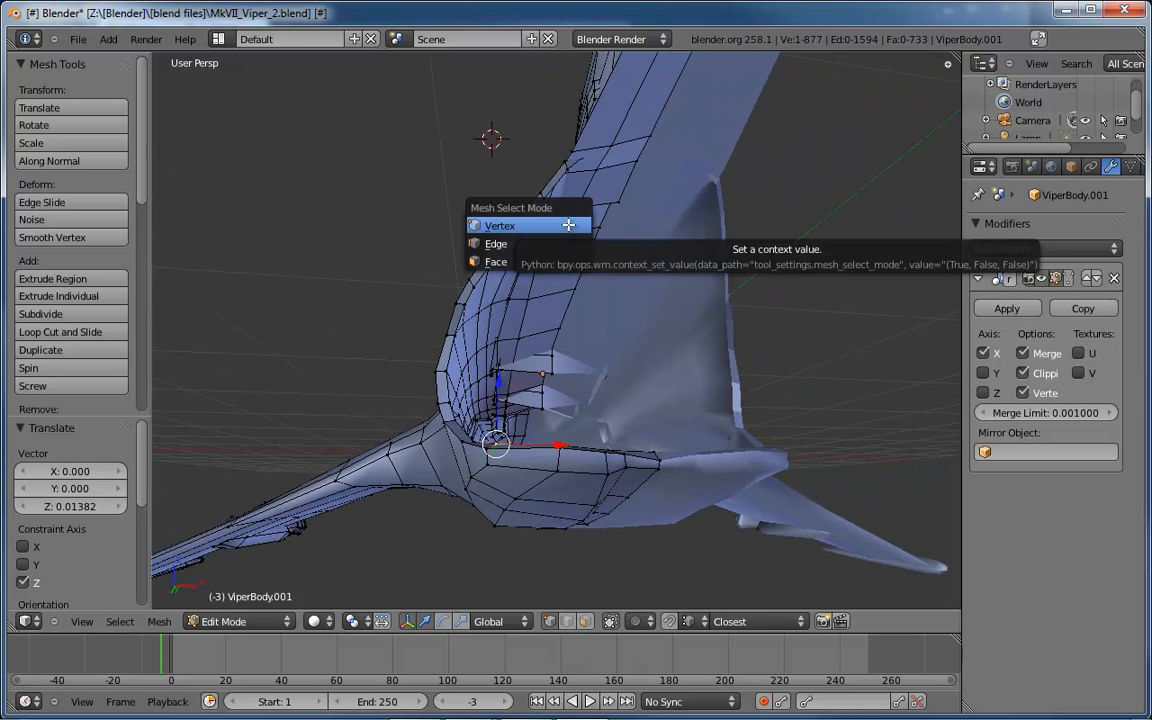
{"action": "left_click", "coordinate": [555, 247]}
{"action": "right_click", "coordinate": [554, 188], "text": "alt"}
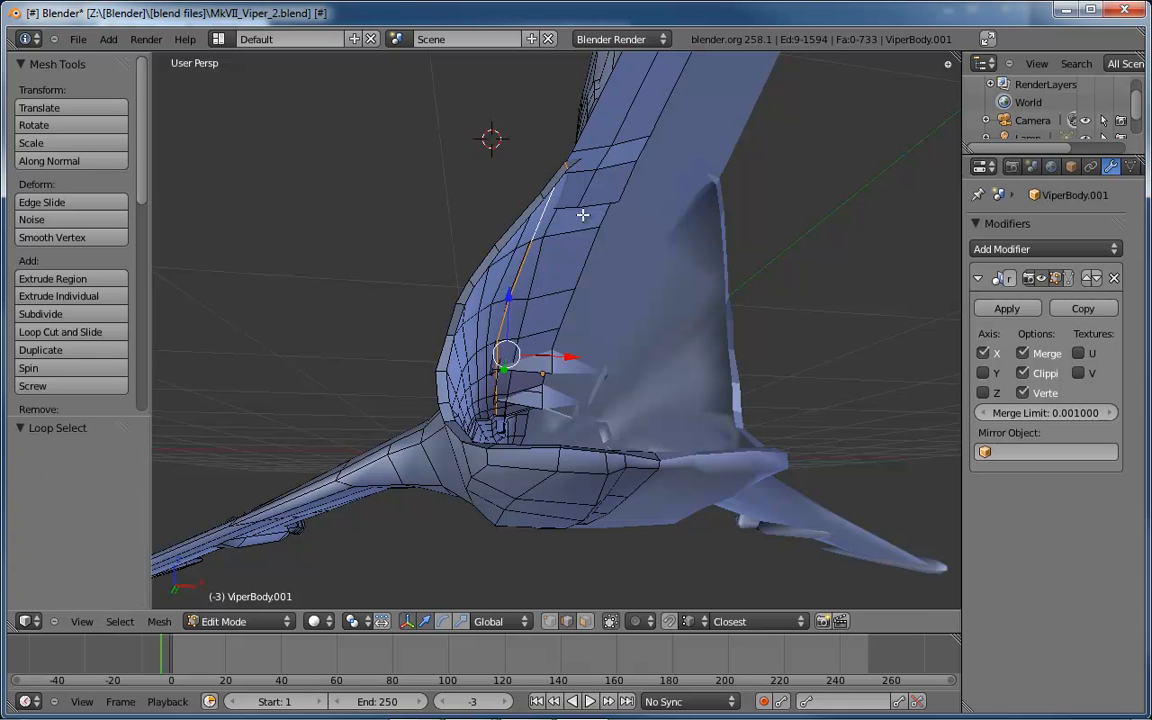
{"action": "right_click", "coordinate": [512, 236], "text": "alt+shift"}
{"action": "middle_click_drag", "start_coordinate": [509, 237], "coordinate": [616, 330]}
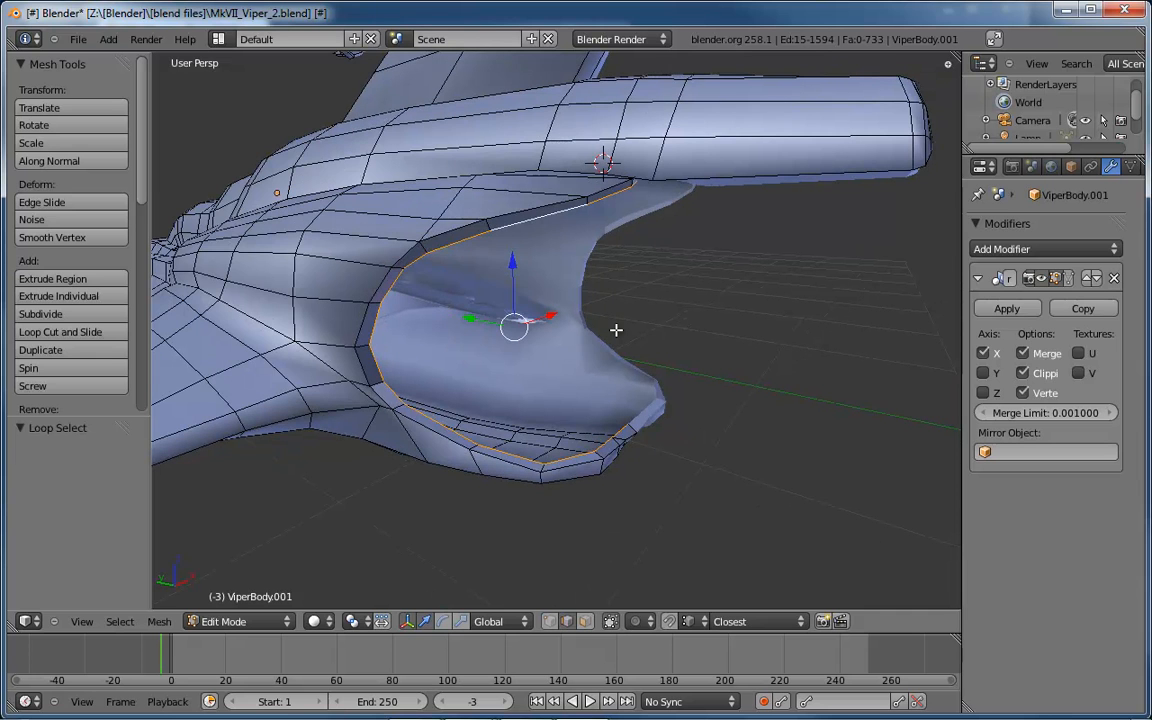
- Extrude the selected rim loop slightly inward, about 0.027 on Y, and move it about 0.253 further along Y
{"action": "key", "text": "e"}
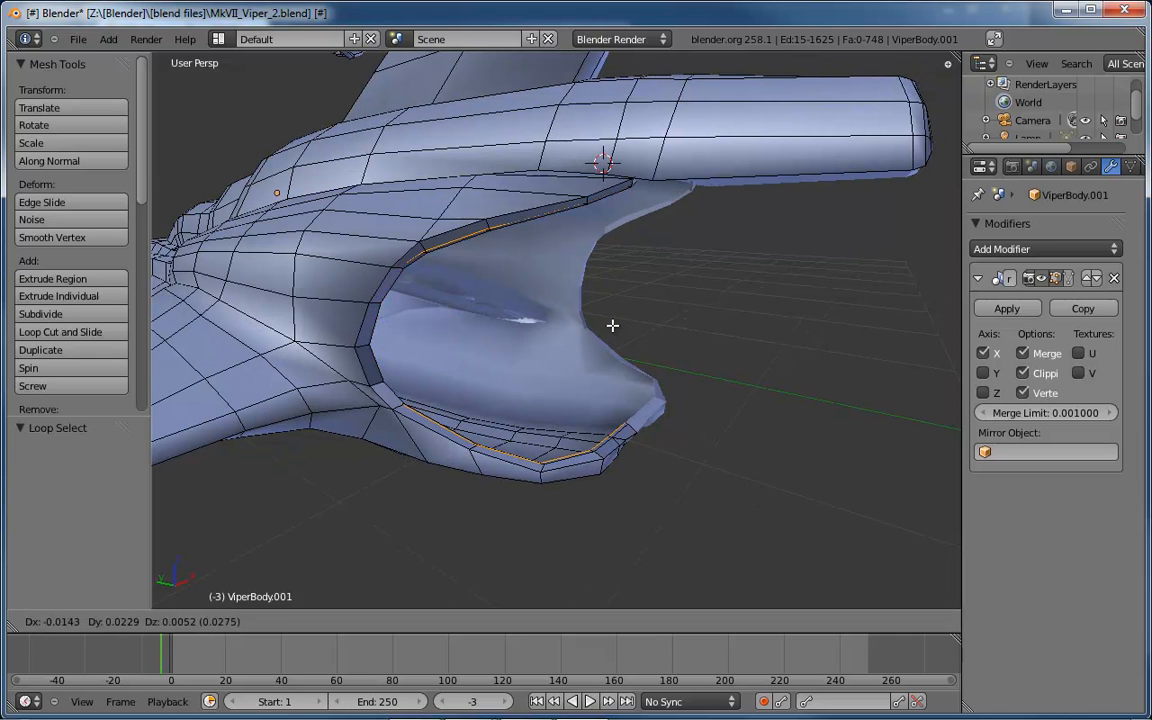
{"action": "left_click", "coordinate": [621, 328]}
{"action": "key", "text": "g"}
{"action": "key", "text": "y"}
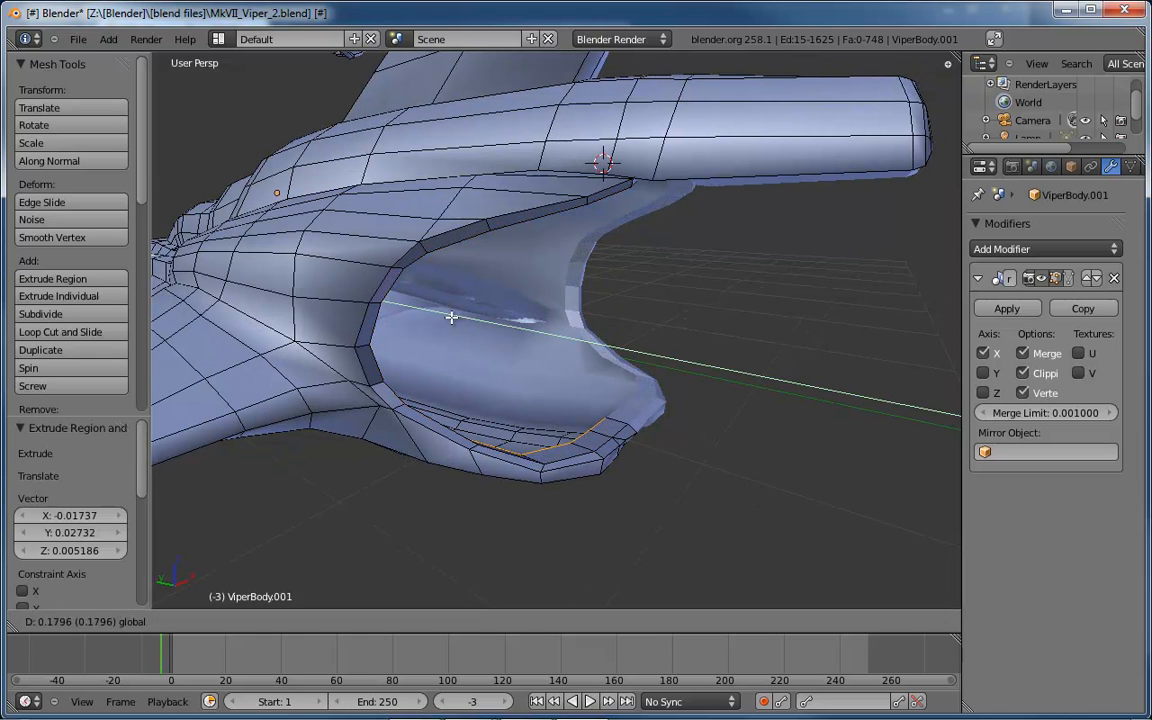
{"action": "left_click", "coordinate": [551, 316]}
{"action": "middle_click_drag", "start_coordinate": [551, 316], "coordinate": [379, 284]}
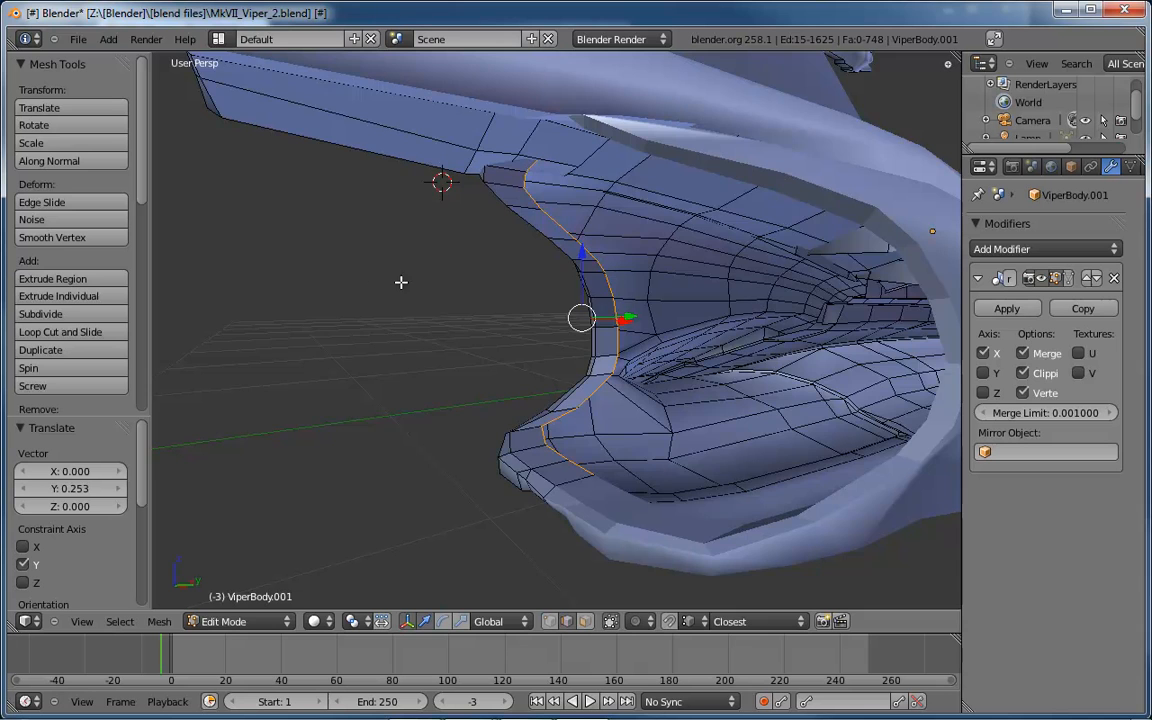
- Push the extruded loop about 1.019 deeper into the fuselage along Y
{"action": "middle_click_drag", "start_coordinate": [610, 262], "coordinate": [618, 294]}
{"action": "key", "text": "g"}
{"action": "key", "text": "y"}
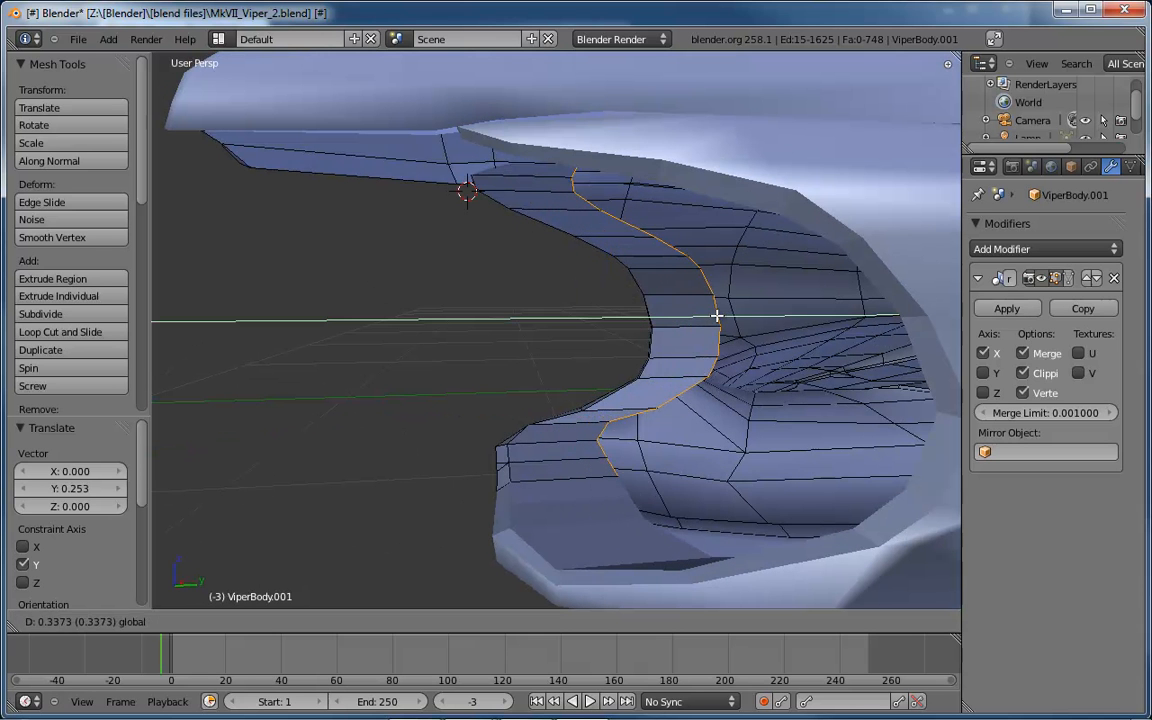
{"action": "left_click", "coordinate": [800, 320]}
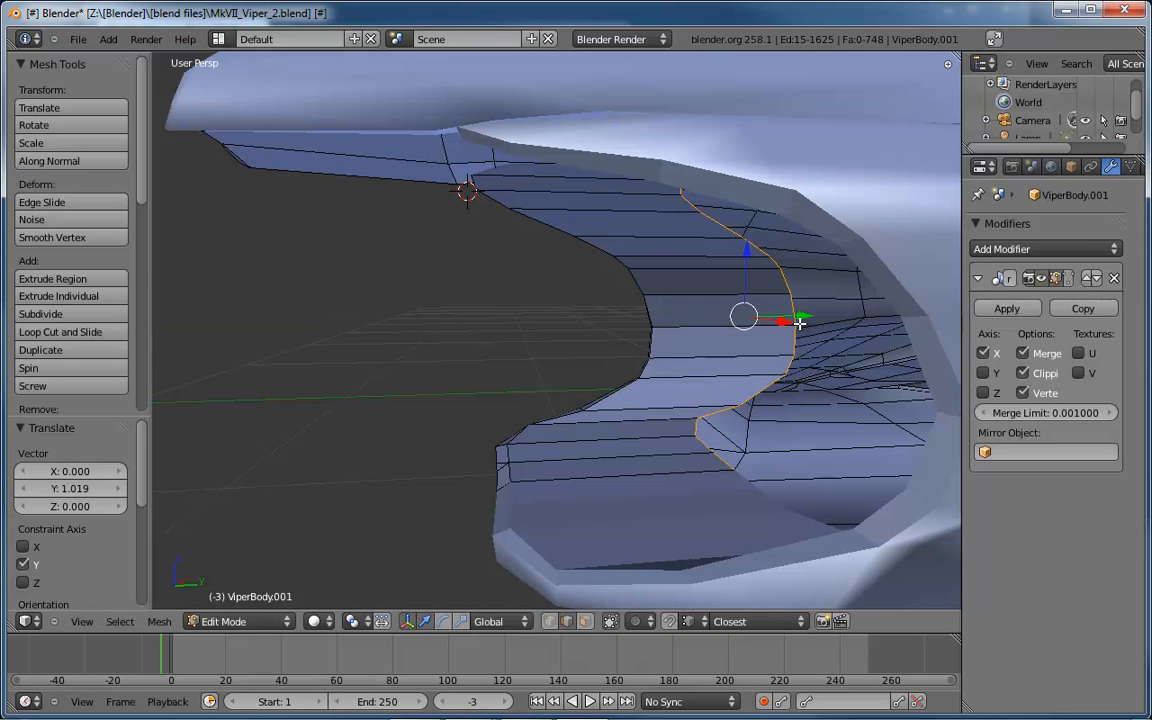
- Flatten the extruded loop by scaling it to about 0.21 along Y and shift it by about -0.468 on Y
{"action": "key", "text": "s"}
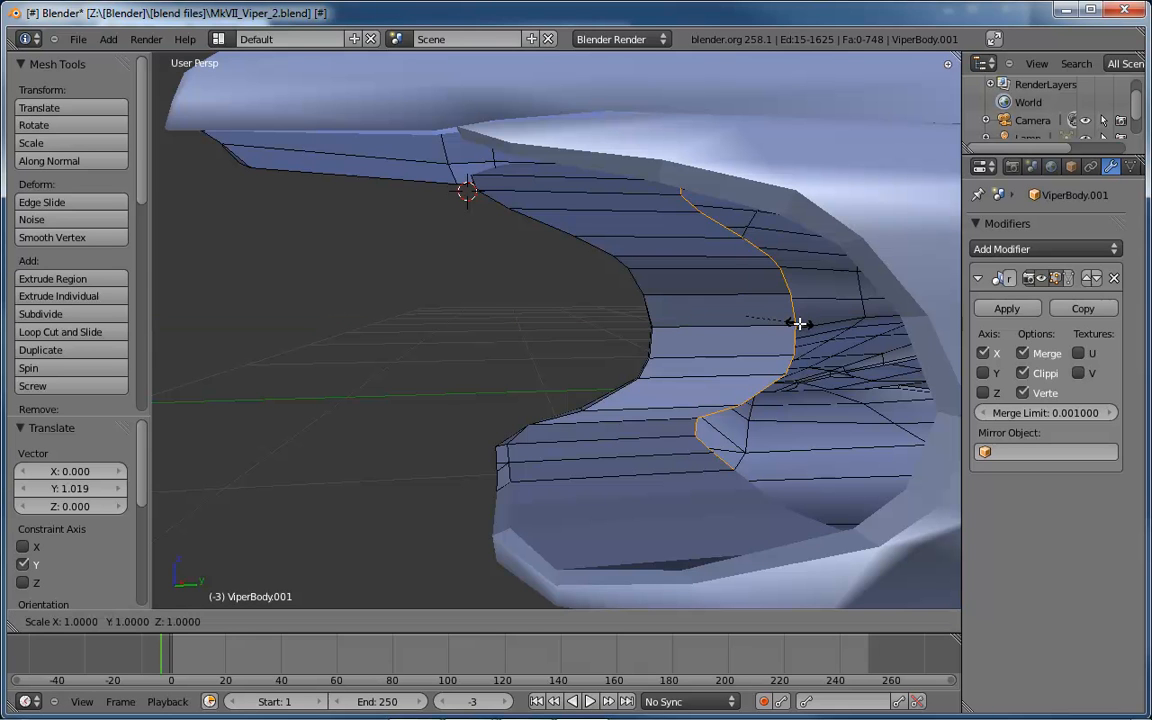
{"action": "key", "text": "y"}
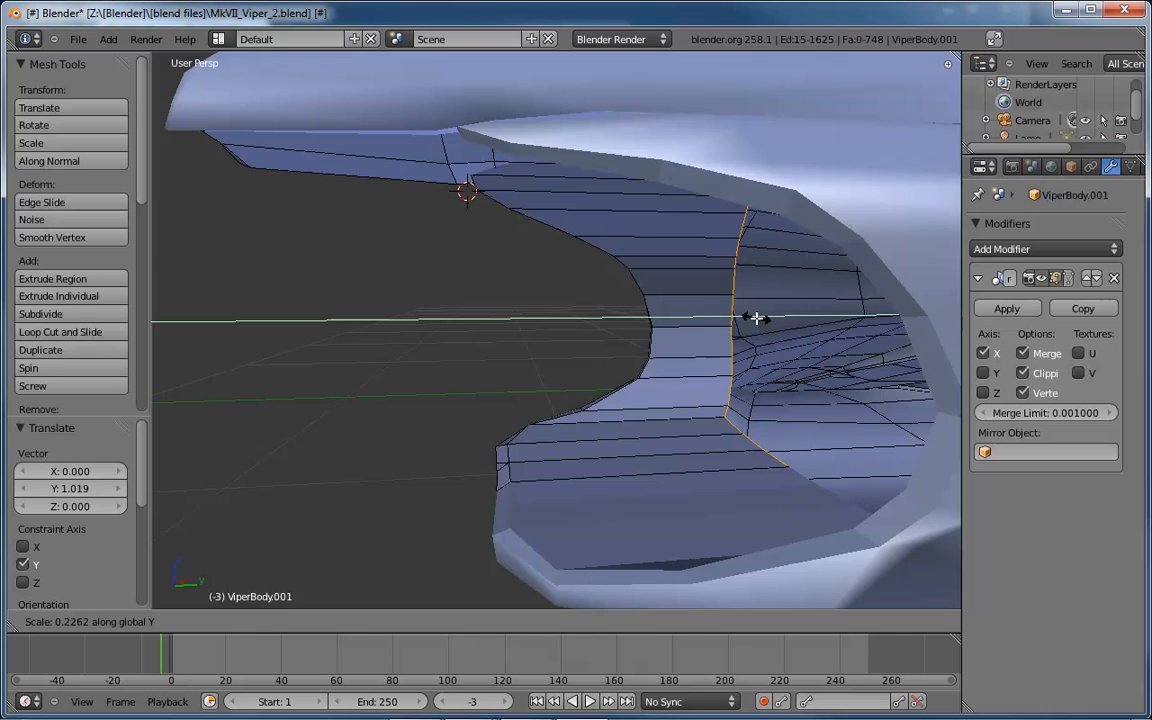
{"action": "left_click", "coordinate": [755, 320]}
{"action": "middle_click_drag", "start_coordinate": [755, 320], "coordinate": [828, 321]}
{"action": "key", "text": "g"}
{"action": "key", "text": "y"}
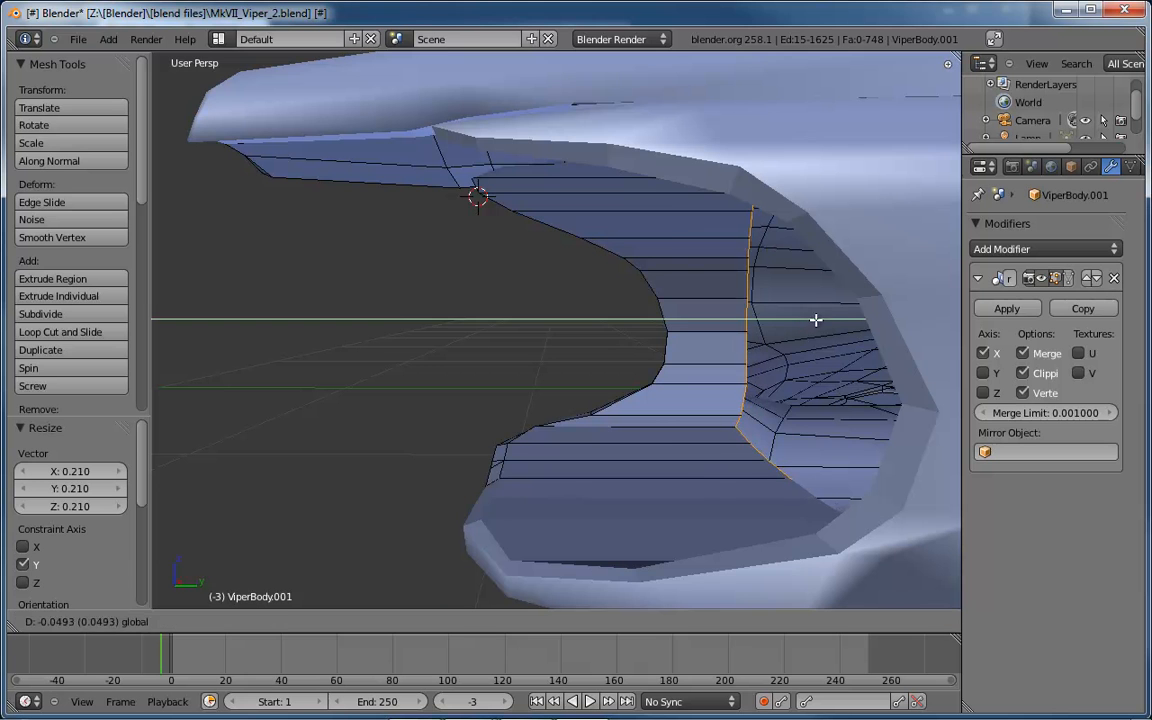
{"action": "left_click", "coordinate": [756, 327]}
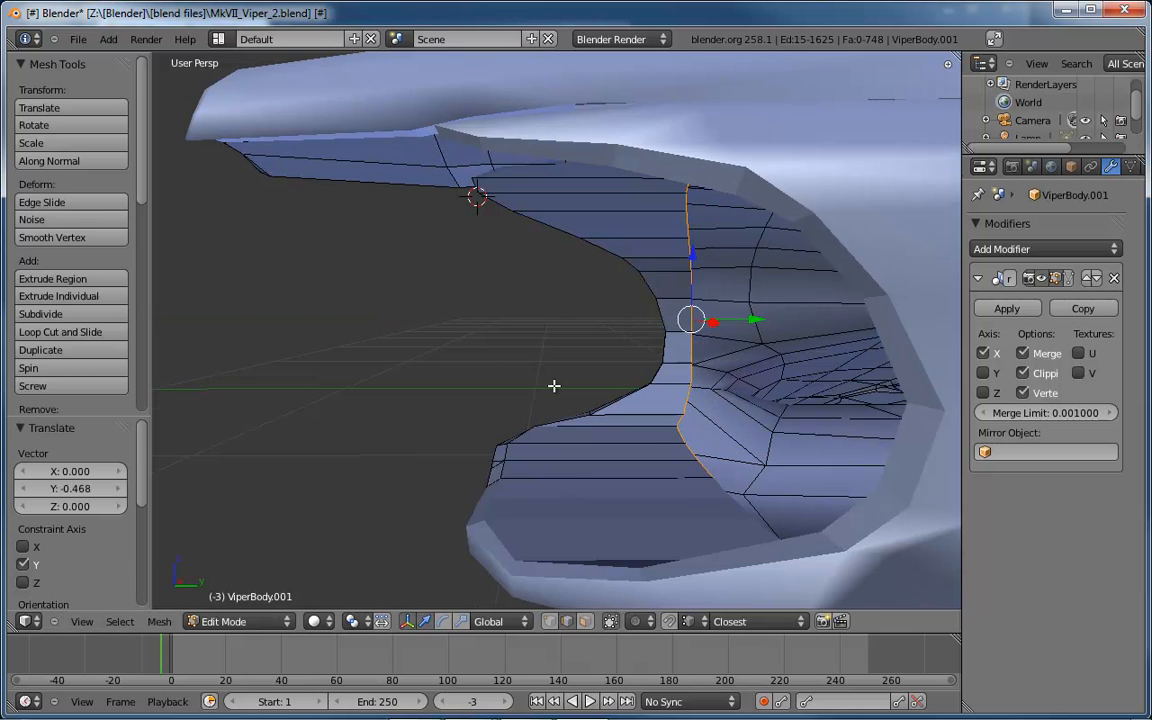
- Examine the extruded inner walls of the opening from behind, checking the shape of the new loop against the hull
{"action": "scroll", "coordinate": [700, 373], "scroll_direction": "down", "scroll_amount": 8}
{"action": "mouse_move", "coordinate": [710, 373]}
{"action": "middle_mouse_down"}
{"action": "mouse_move", "coordinate": [707, 411]}
{"action": "mouse_move", "coordinate": [676, 425]}
{"action": "mouse_move", "coordinate": [635, 419]}
{"action": "mouse_move", "coordinate": [703, 361]}
{"action": "middle_mouse_up"}
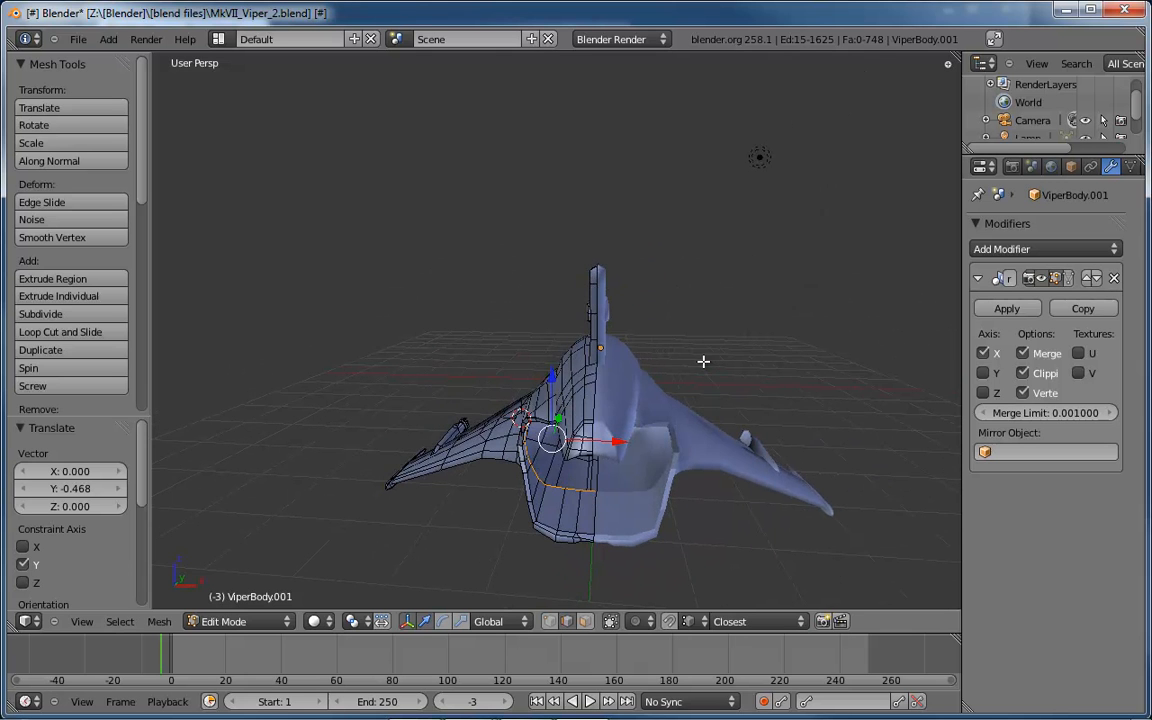
{"action": "middle_click_drag", "start_coordinate": [617, 444], "coordinate": [626, 356]}
{"action": "scroll", "coordinate": [630, 420], "scroll_direction": "down", "scroll_amount": 2}
{"action": "scroll", "coordinate": [635, 395], "scroll_direction": "down", "scroll_amount": 2}
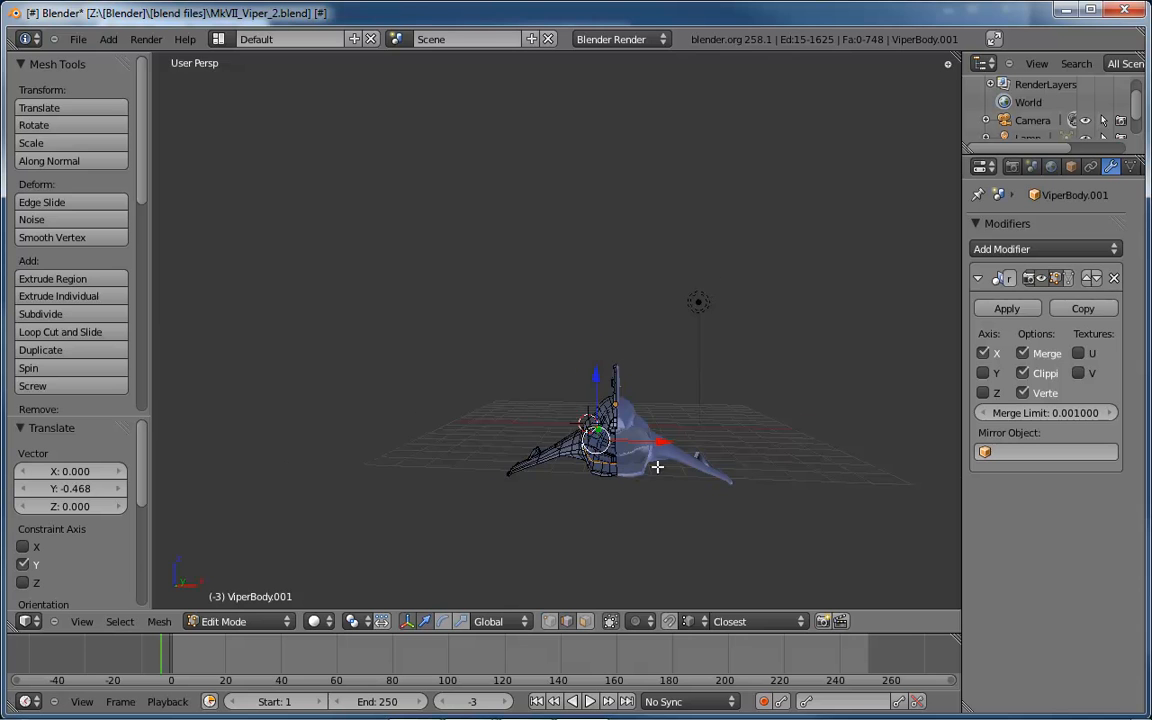
{"action": "scroll", "coordinate": [657, 466], "scroll_direction": "up", "scroll_amount": 3}
{"action": "middle_click_drag", "start_coordinate": [657, 466], "coordinate": [560, 430]}
{"action": "scroll", "coordinate": [496, 407], "scroll_direction": "up", "scroll_amount": 4}
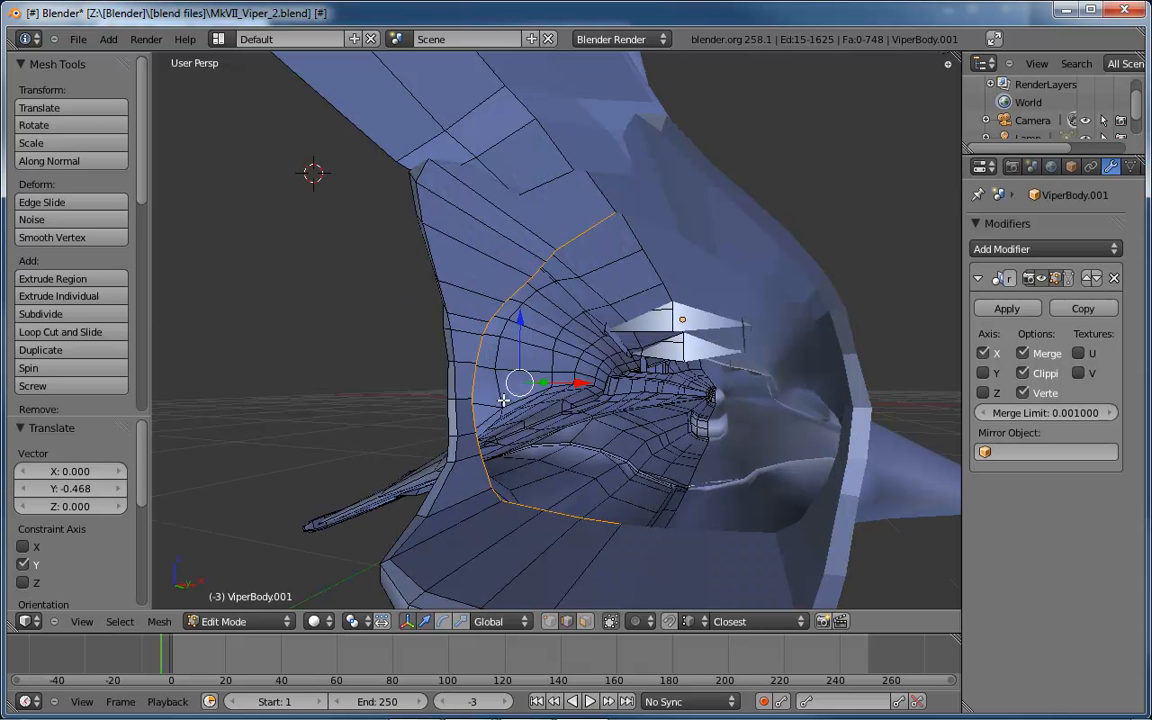
{"action": "middle_click_drag", "start_coordinate": [488, 230], "coordinate": [605, 265]}
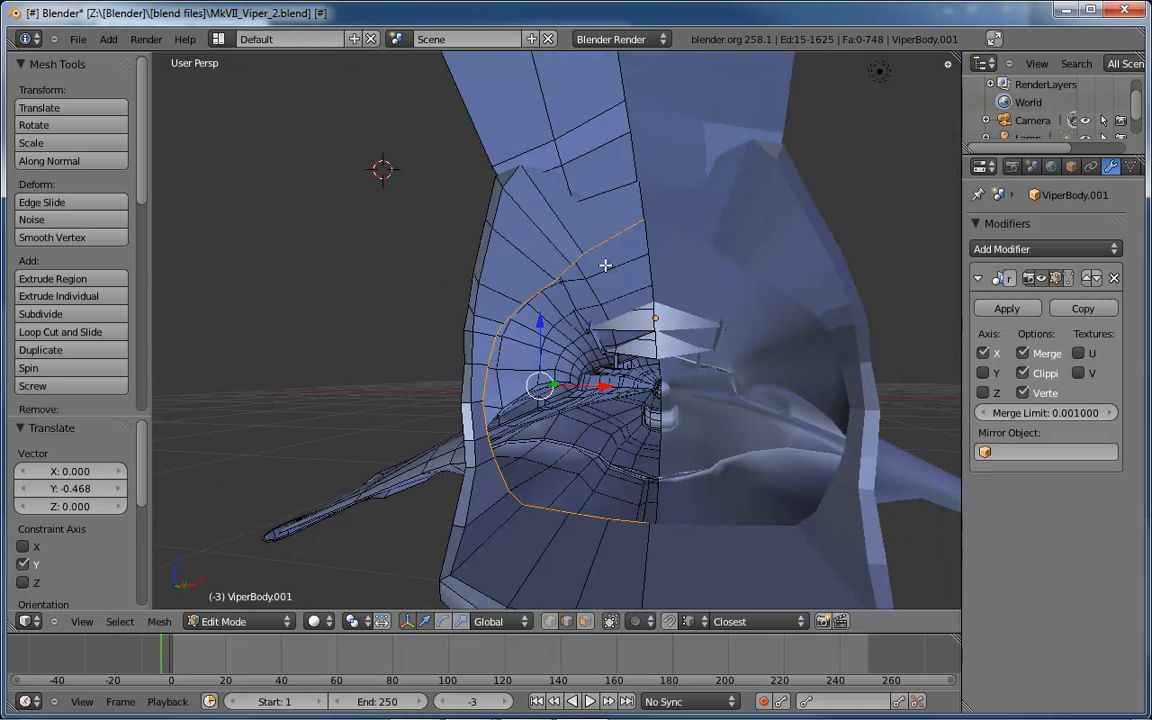
{"action": "middle_click_drag", "start_coordinate": [606, 262], "coordinate": [576, 258]}
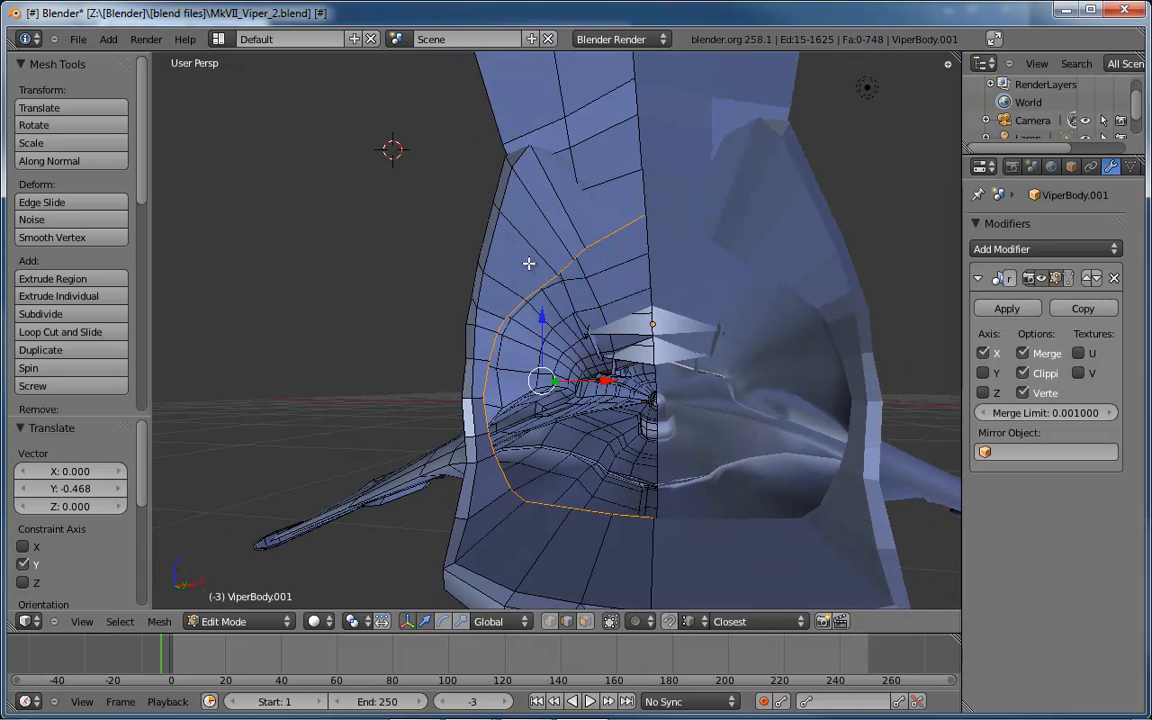
{"action": "middle_click_drag", "start_coordinate": [529, 263], "coordinate": [530, 262]}
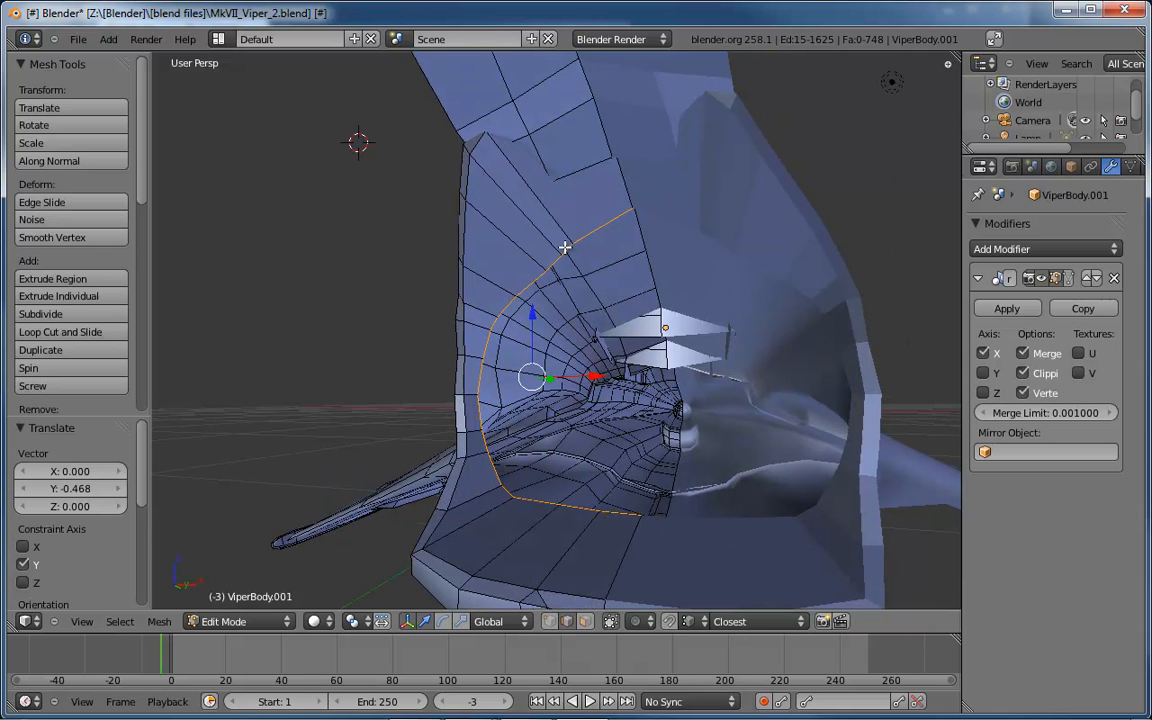
- Switch to vertex selection and merge the three closely spaced vertices on the upper part of the inner loop at their center
{"action": "key", "text": "ctrl+Tab"}
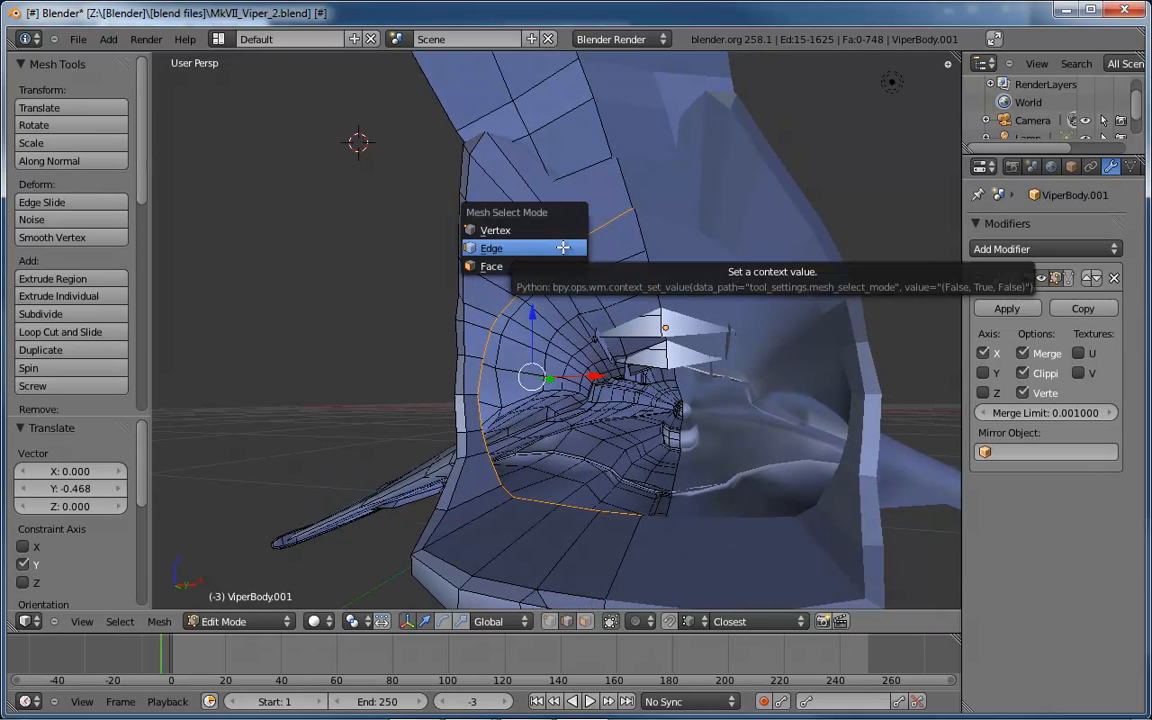
{"action": "left_click", "coordinate": [565, 231]}
{"action": "right_click", "coordinate": [573, 245]}
{"action": "scroll", "coordinate": [560, 258], "scroll_direction": "up", "scroll_amount": 4}
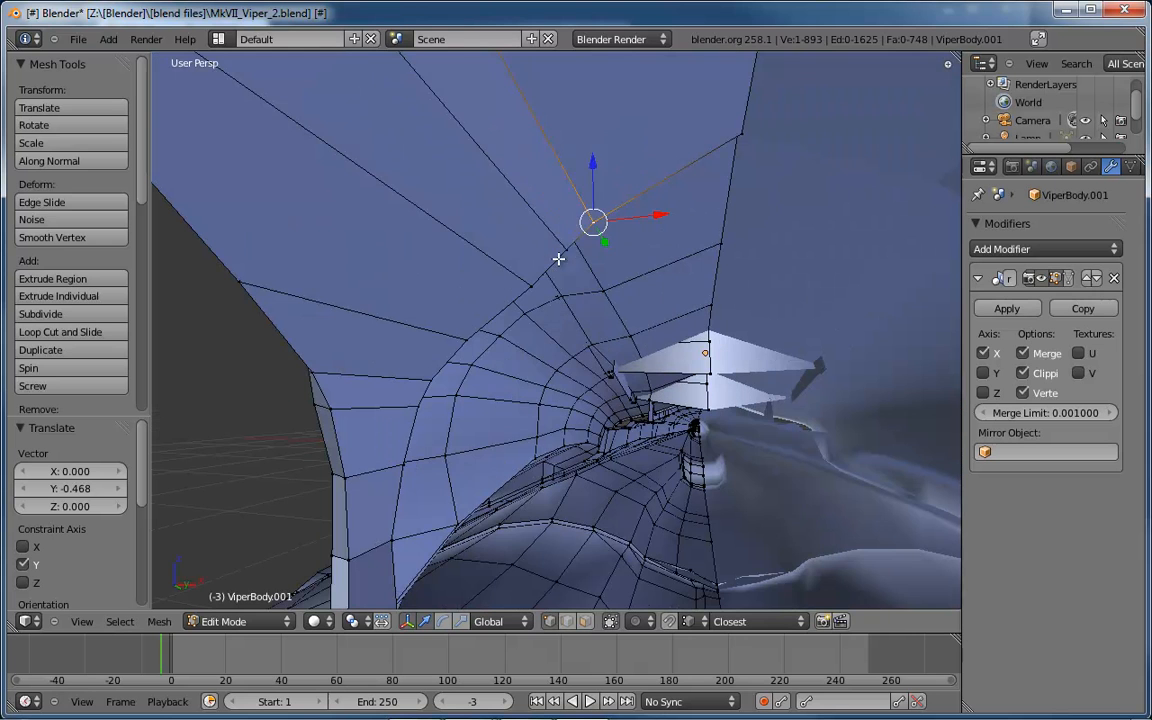
{"action": "right_click", "coordinate": [567, 248], "text": "shift"}
{"action": "right_click", "coordinate": [532, 288], "text": "shift"}
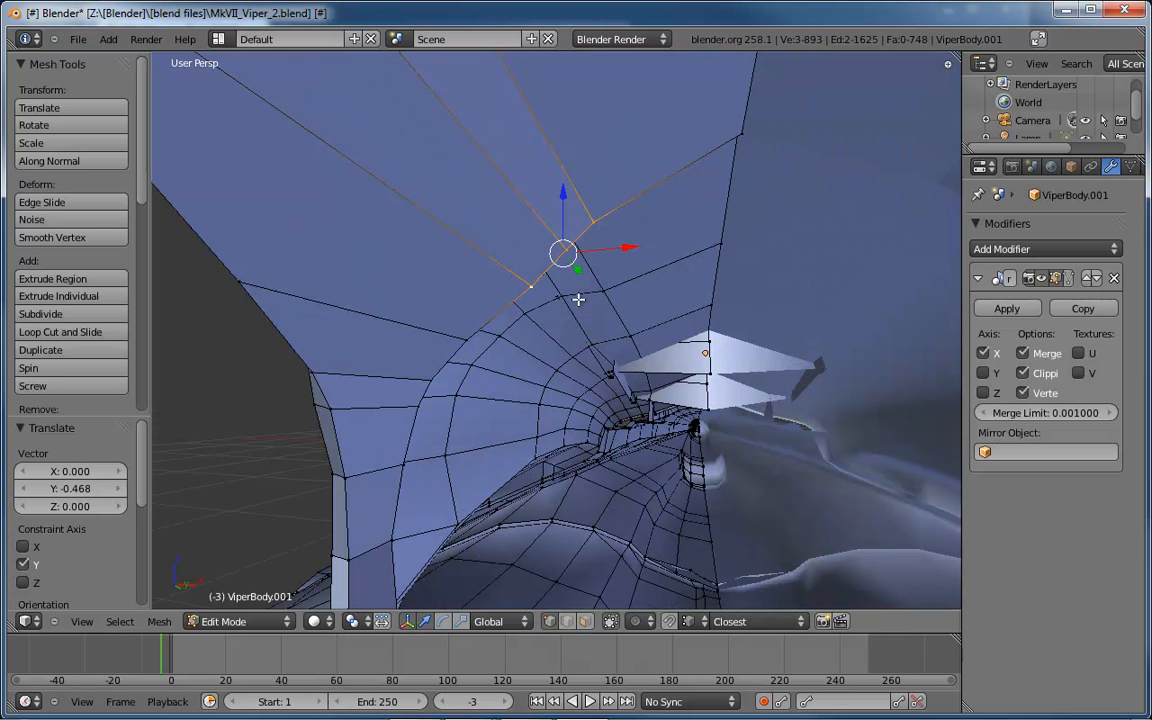
{"action": "key", "text": "alt+m"}
{"action": "left_click", "coordinate": [578, 300]}
{"action": "mouse_move", "coordinate": [578, 300]}
{"action": "middle_mouse_down"}
{"action": "mouse_move", "coordinate": [591, 287]}
{"action": "mouse_move", "coordinate": [578, 290]}
{"action": "middle_mouse_up"}
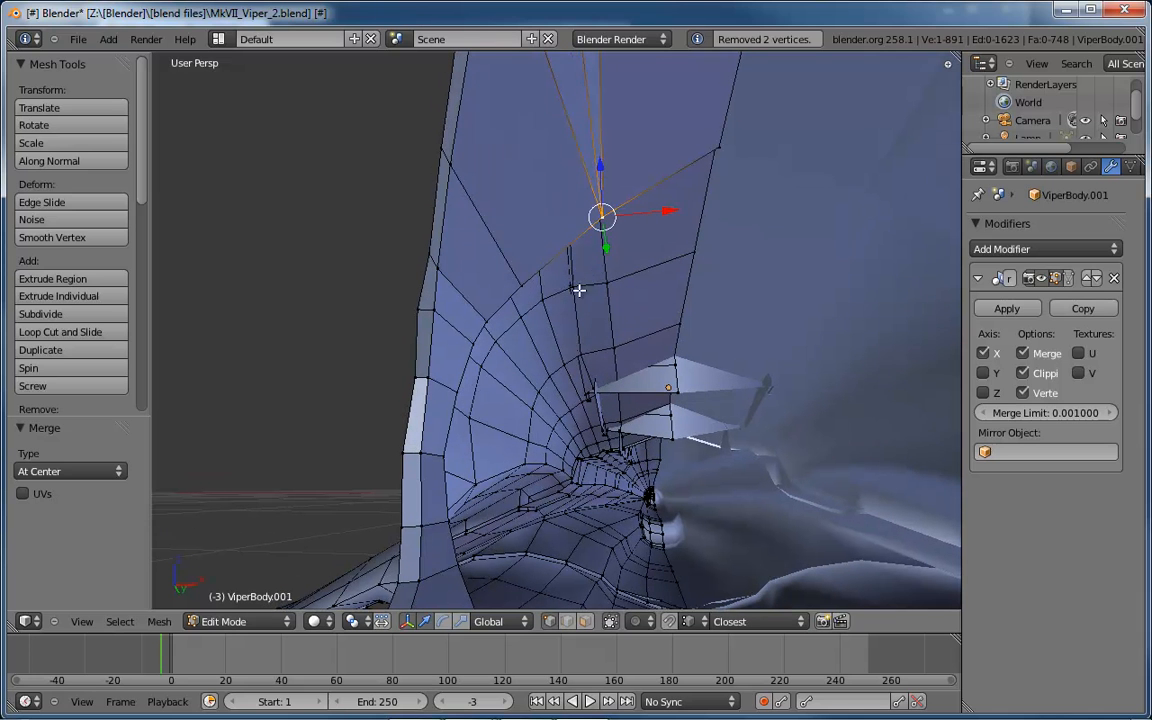
- Merge the next three vertices down the curved upper side of the inner loop at their center
{"action": "right_click", "coordinate": [519, 286]}
{"action": "right_click", "coordinate": [488, 320], "text": "shift"}
{"action": "right_click", "coordinate": [473, 345], "text": "shift"}
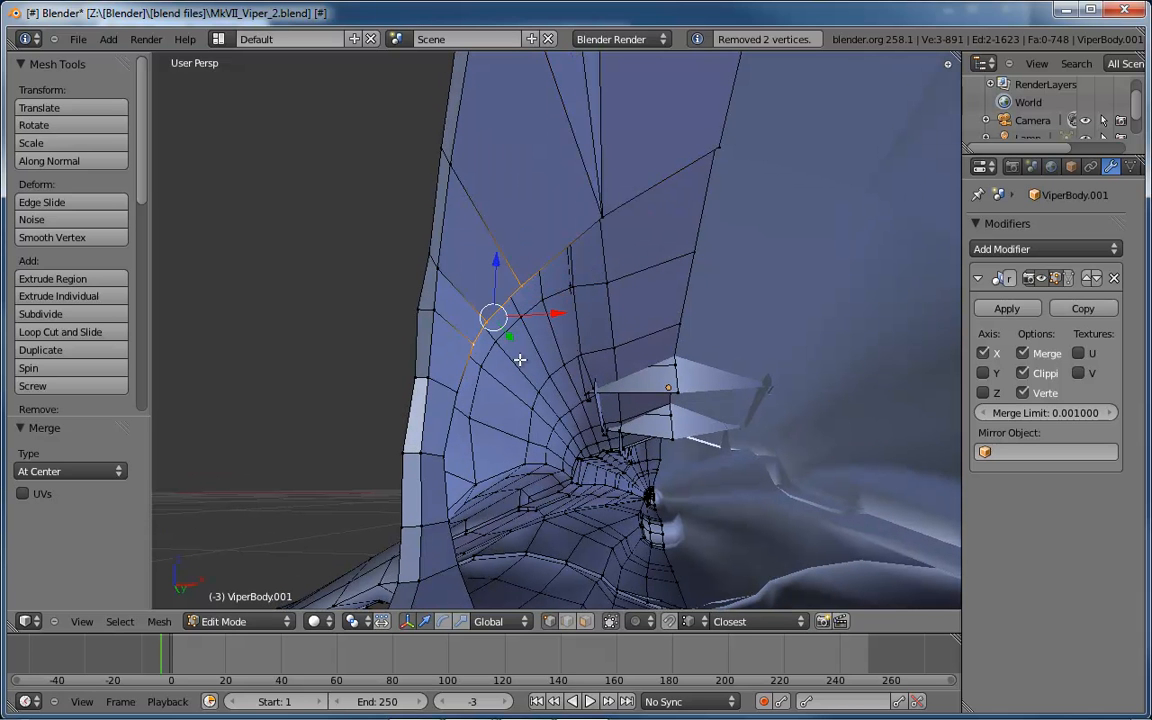
{"action": "key", "text": "shift+r"}
- Merge the four vertices along the side wall of the inner loop at their center
{"action": "middle_click_drag", "start_coordinate": [563, 432], "coordinate": [523, 437]}
{"action": "key", "text": "g"}
{"action": "left_click", "coordinate": [436, 400]}
{"action": "right_click", "coordinate": [428, 458], "text": "shift"}
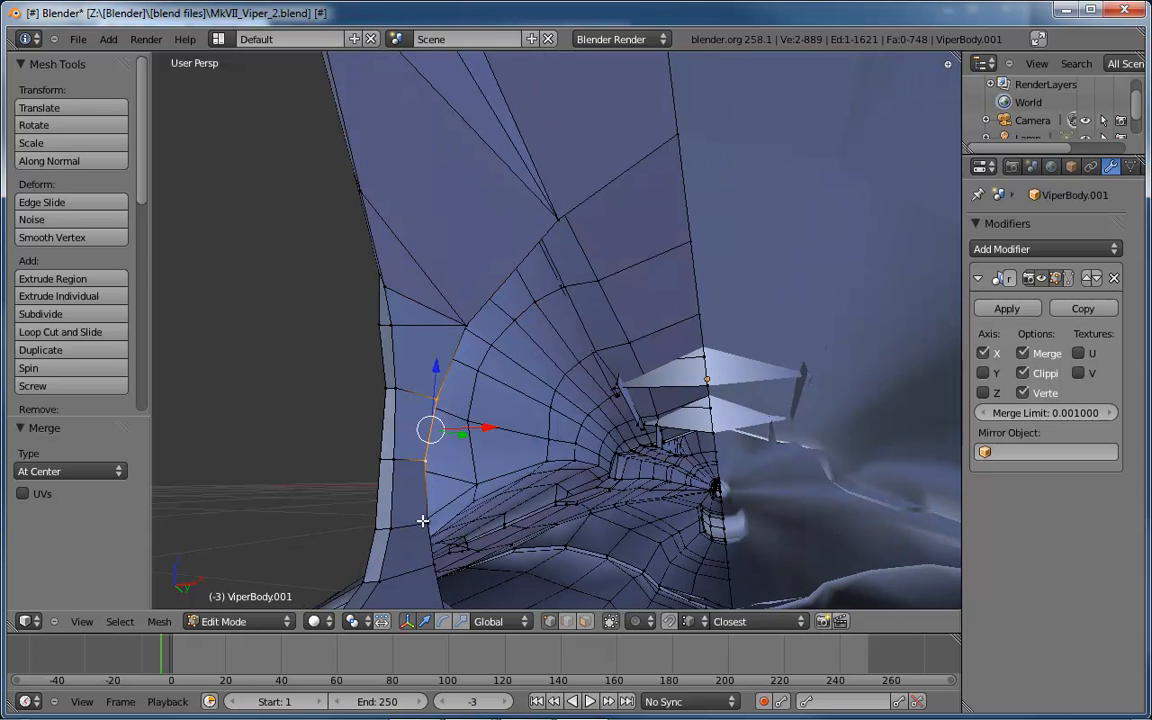
{"action": "right_click", "coordinate": [424, 522], "text": "shift"}
{"action": "right_click", "coordinate": [438, 564], "text": "shift"}
{"action": "middle_click_drag", "start_coordinate": [542, 543], "coordinate": [555, 450]}
{"action": "key", "text": "shift+r"}
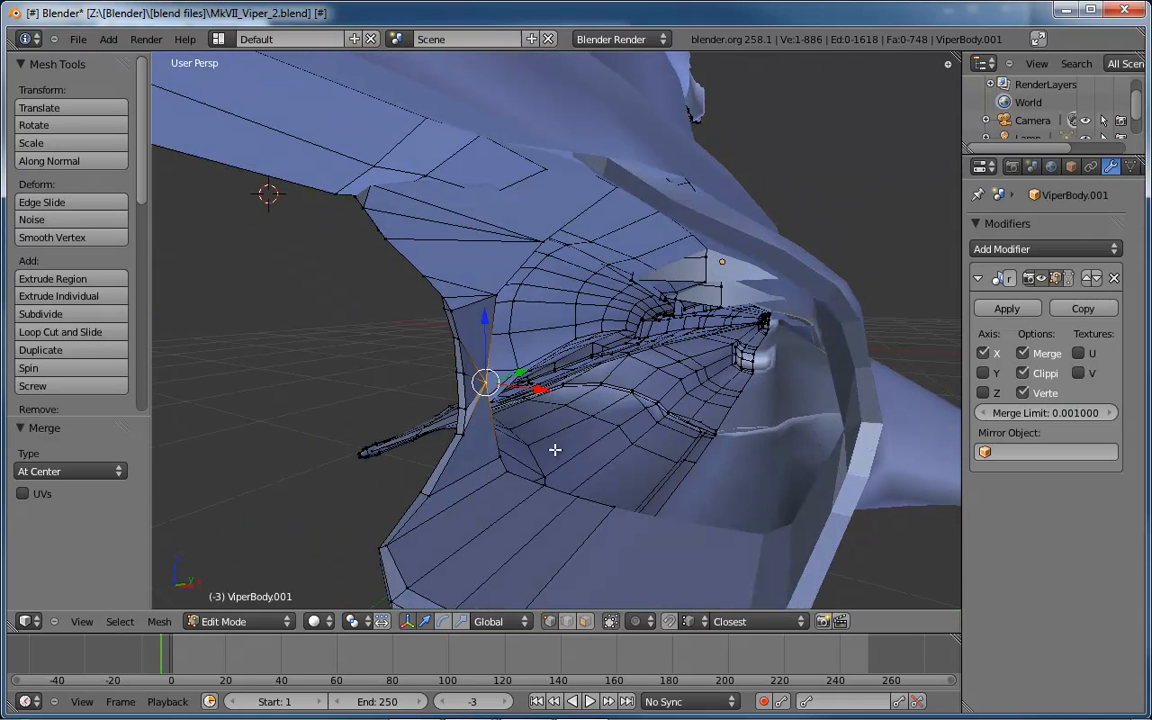
- Merge the two vertices at the lower corner of the inner loop at their center
{"action": "right_click", "coordinate": [507, 471]}
{"action": "scroll", "coordinate": [497, 455], "scroll_direction": "up", "scroll_amount": 4}
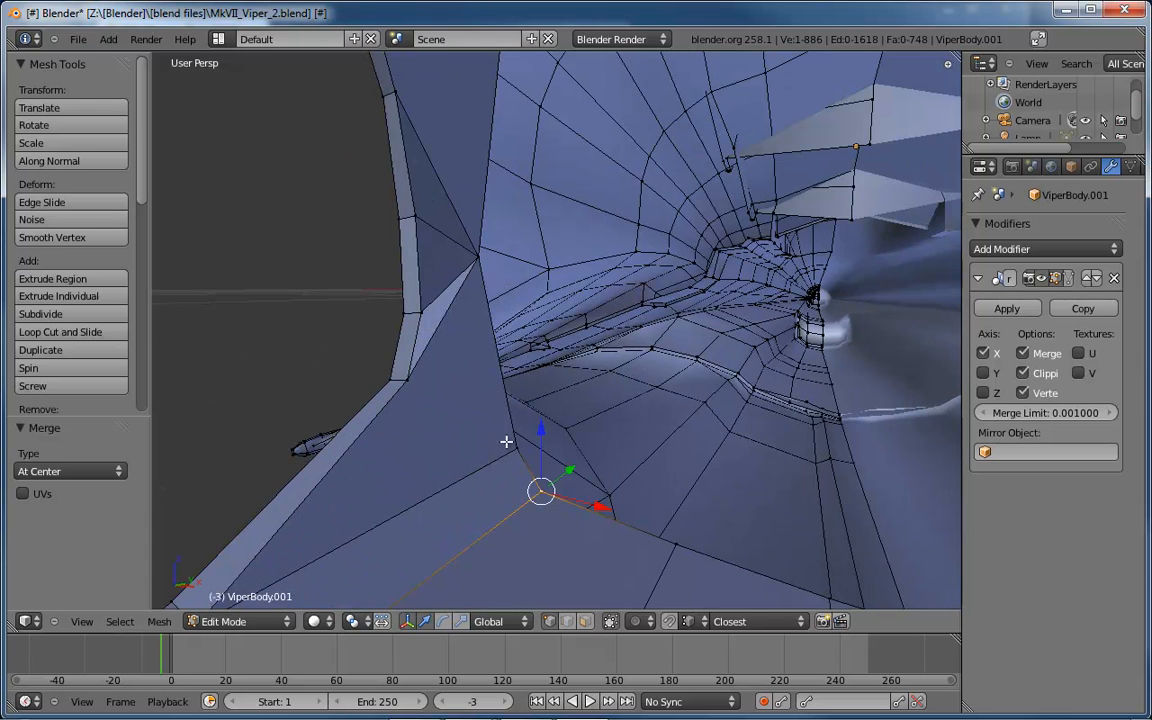
{"action": "right_click", "coordinate": [516, 451], "text": "shift"}
{"action": "key", "text": "shift+r"}
- Merge the three vertices along the bottom edge of the inner loop, including the centreline one, at their center
{"action": "scroll", "coordinate": [606, 503], "scroll_direction": "down", "scroll_amount": 3}
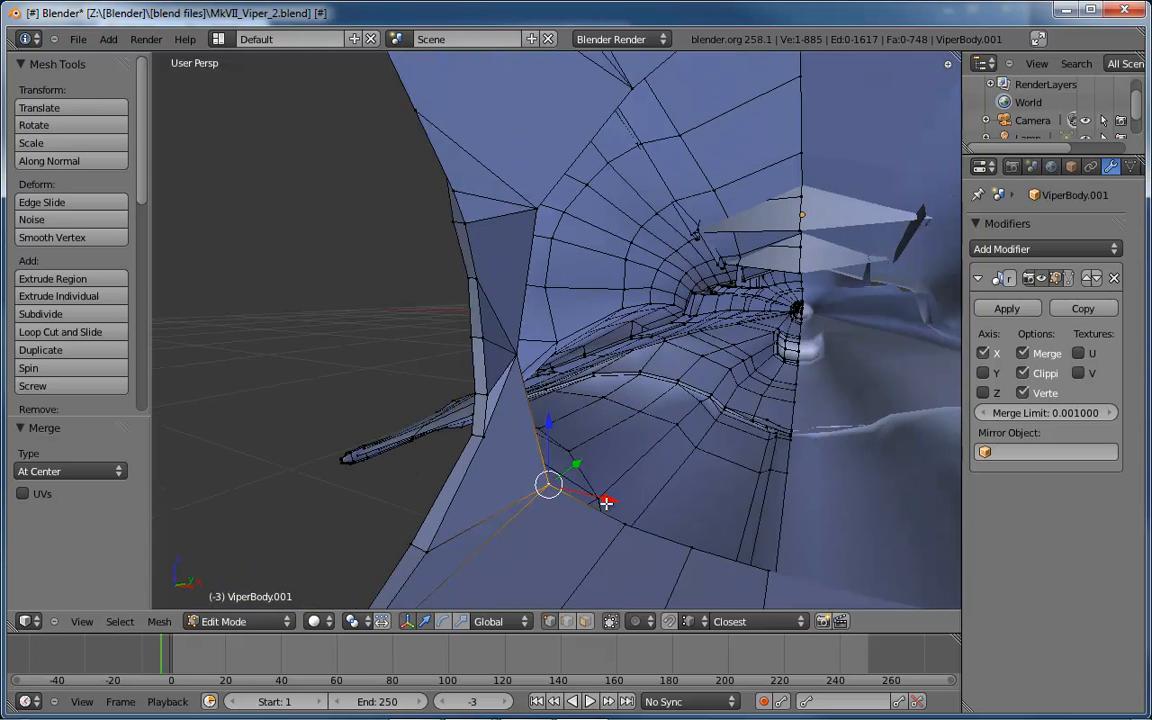
{"action": "scroll", "coordinate": [699, 549], "scroll_direction": "down", "scroll_amount": 3}
{"action": "right_click", "coordinate": [666, 538]}
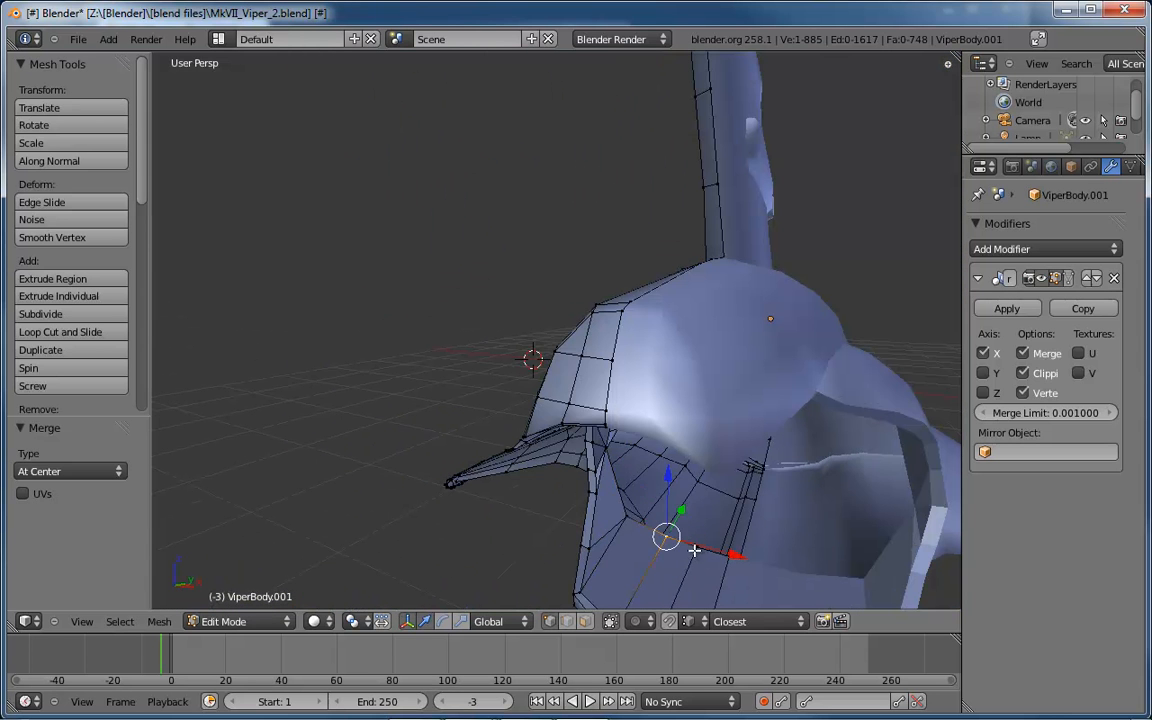
{"action": "left_click", "coordinate": [695, 551], "text": "shift"}
{"action": "scroll", "coordinate": [699, 557], "scroll_direction": "up", "scroll_amount": 5}
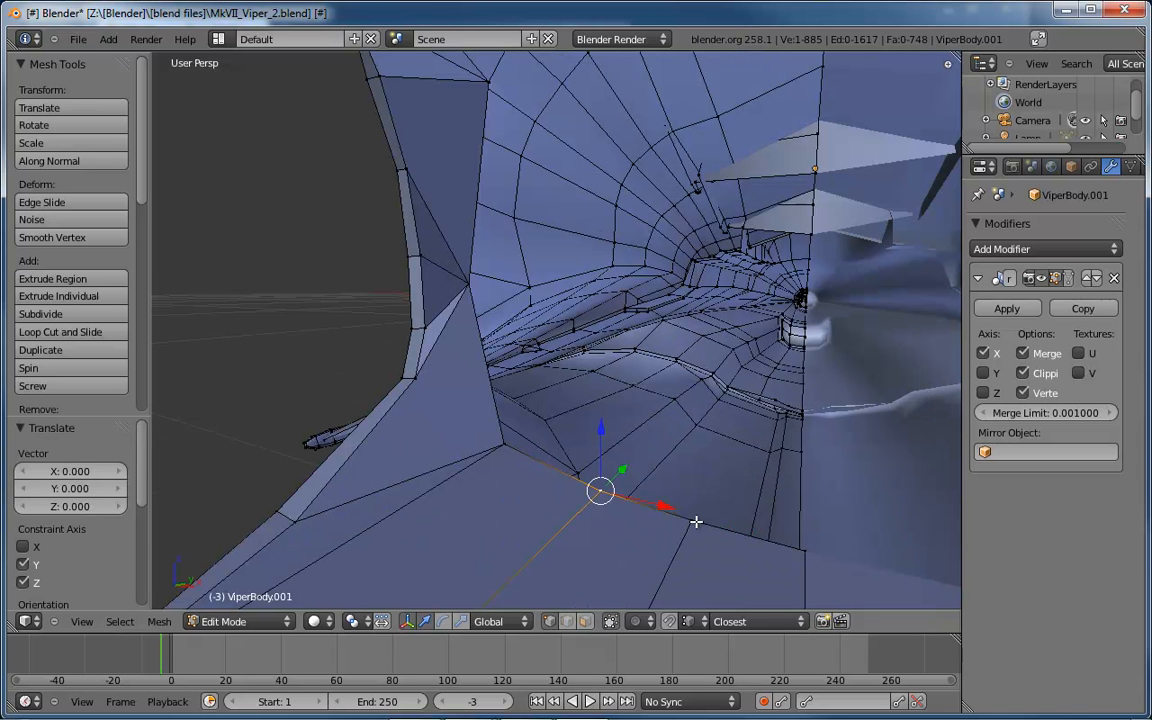
{"action": "right_click", "coordinate": [692, 520], "text": "shift"}
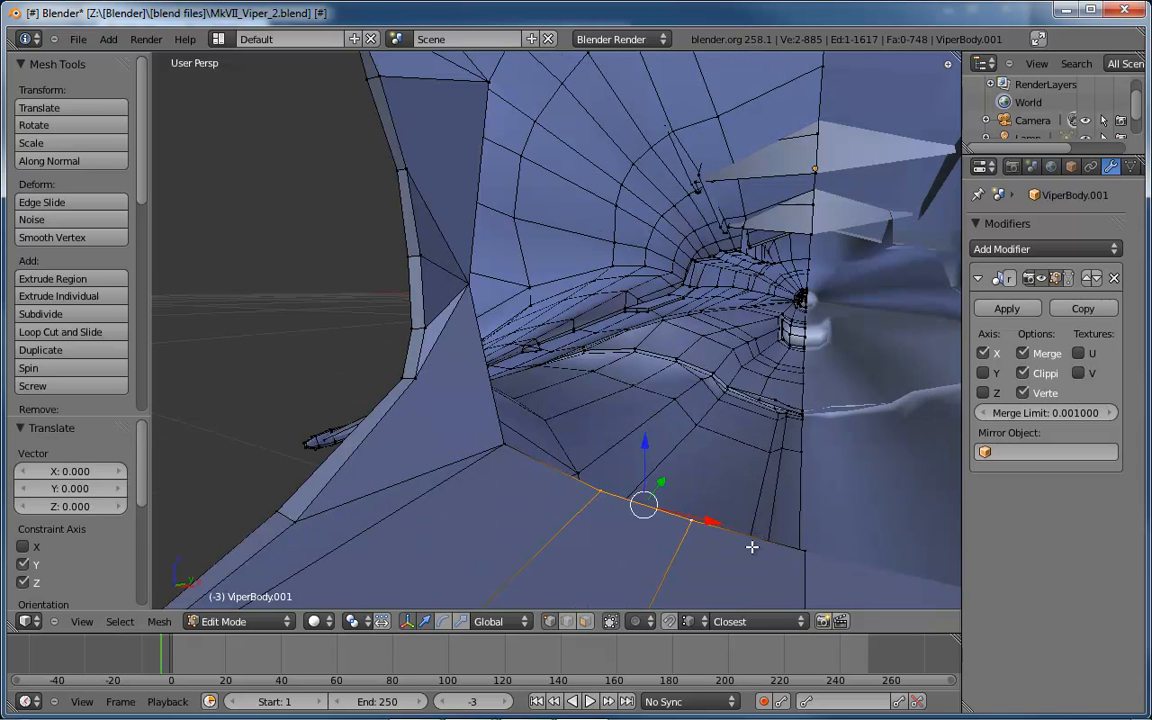
{"action": "right_click", "coordinate": [802, 549], "text": "shift"}
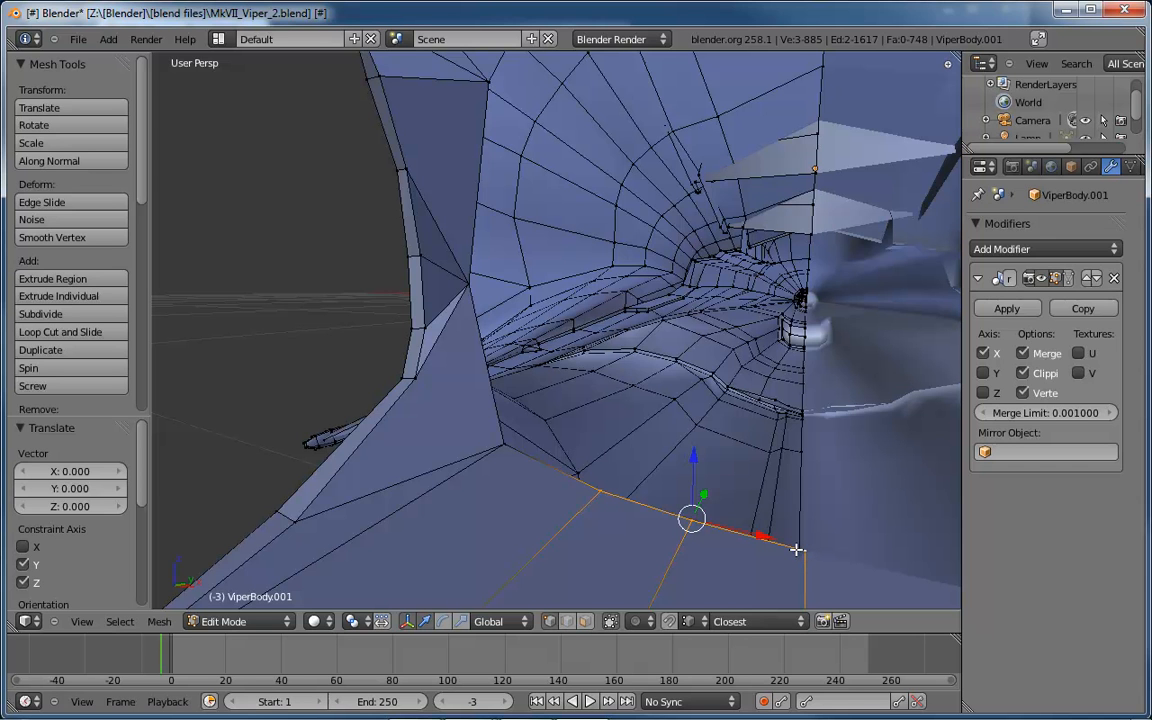
{"action": "key", "text": "alt+m"}
{"action": "left_click", "coordinate": [790, 620]}
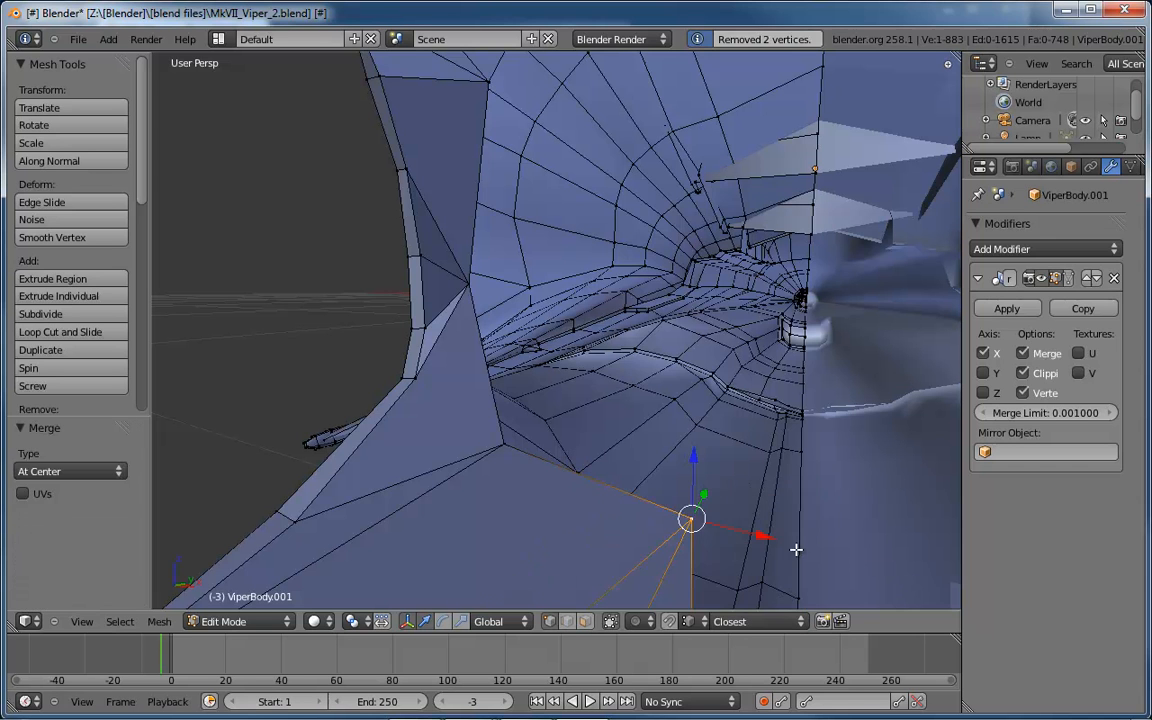
- Move the merged bottom vertex about 0.308 along X onto the mirror centreline
{"action": "middle_click_drag", "start_coordinate": [793, 540], "coordinate": [720, 483]}
{"action": "key", "text": "g"}
{"action": "key", "text": "x"}
{"action": "left_click", "coordinate": [766, 489]}
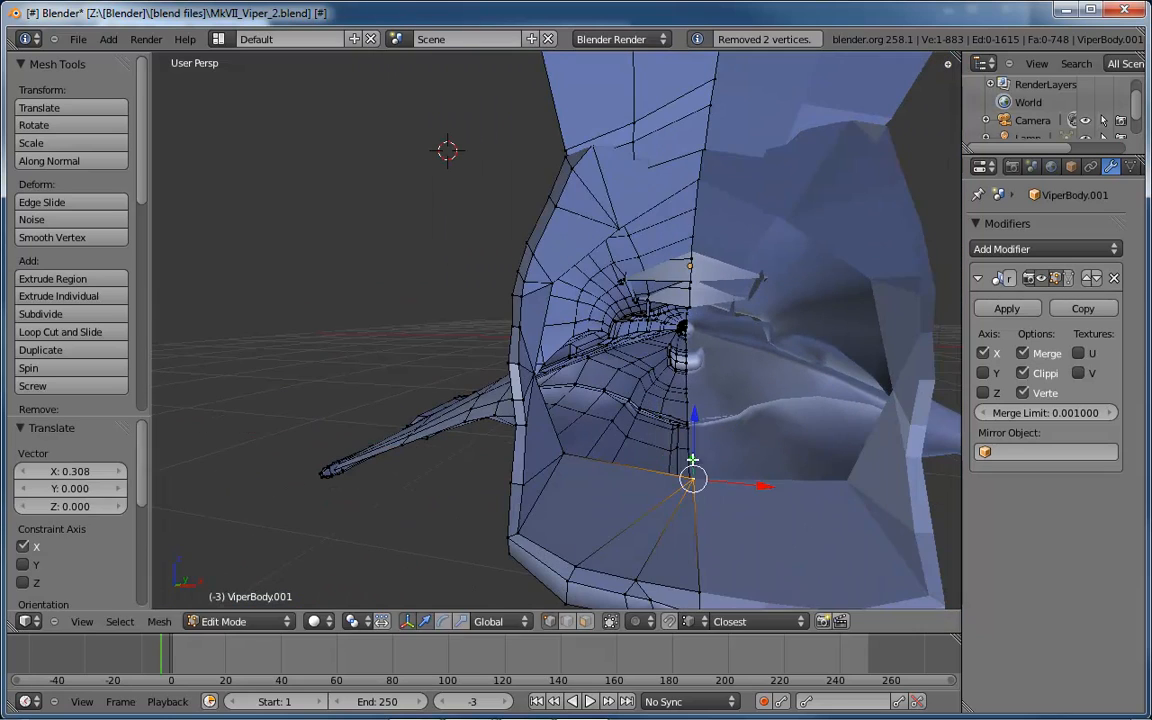
{"action": "middle_click_drag", "start_coordinate": [615, 412], "coordinate": [606, 267]}
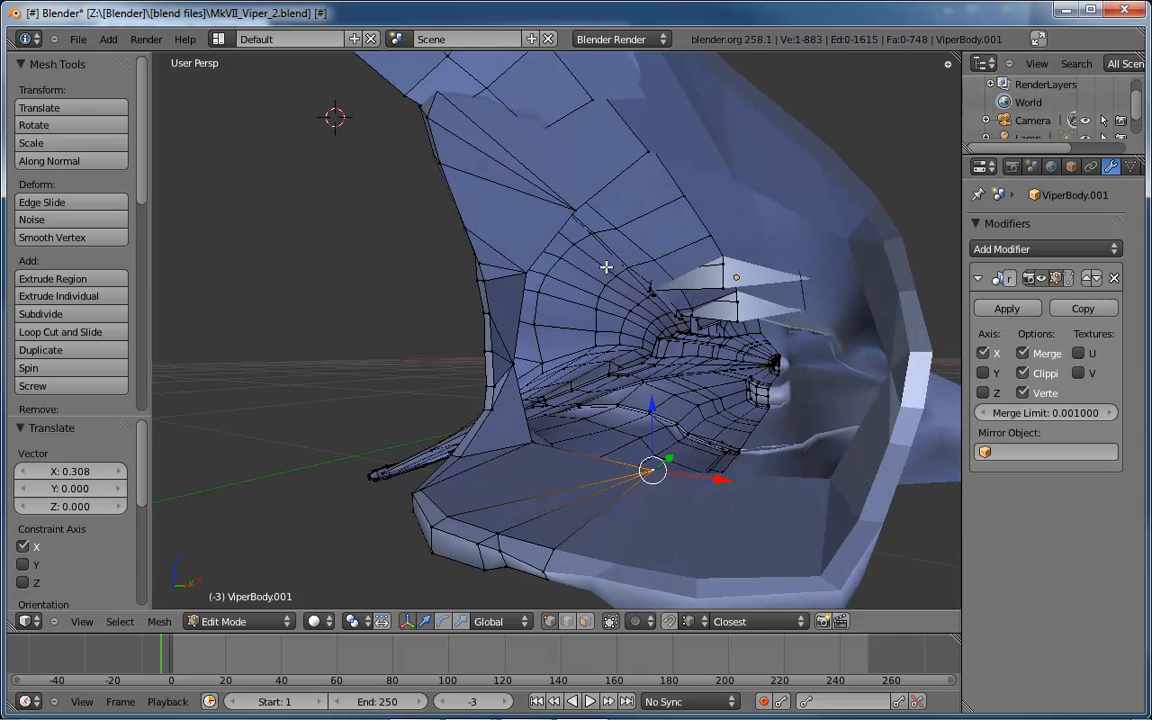
- Fill a face between the bottom and top inner edges of the fuselage opening, next to the mirror centreline
{"action": "middle_click_drag", "start_coordinate": [603, 330], "coordinate": [614, 424]}
{"action": "key", "text": "ctrl+Tab"}
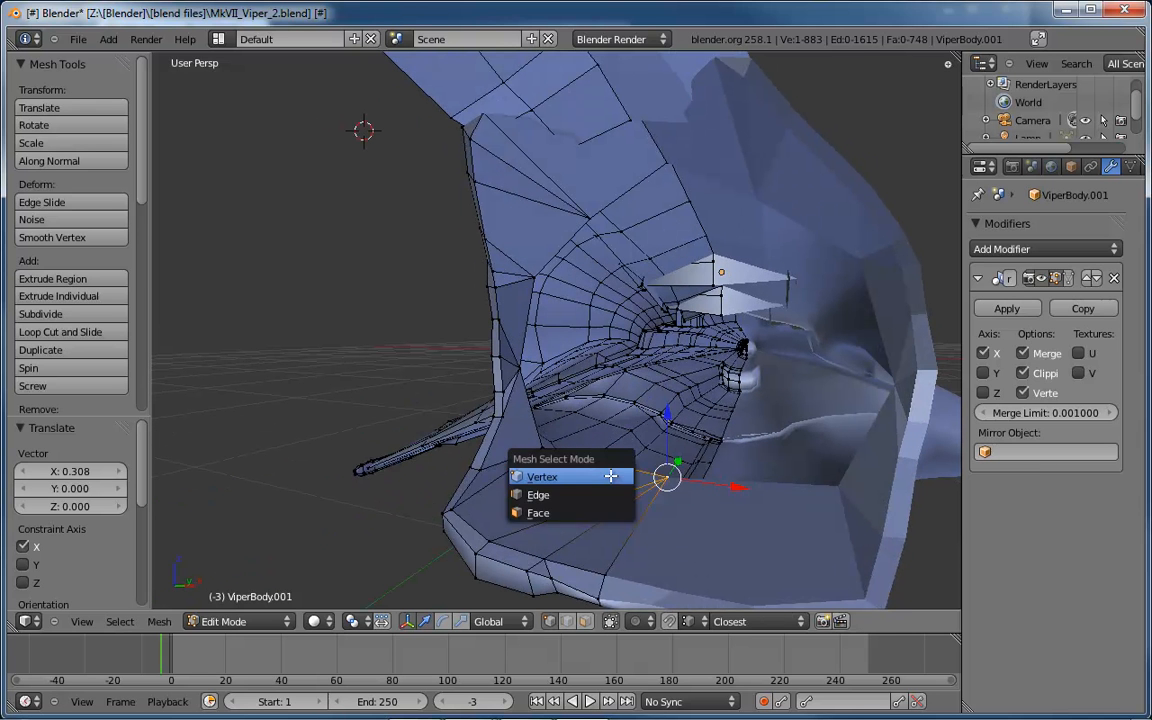
{"action": "left_click", "coordinate": [611, 494]}
{"action": "right_click", "coordinate": [614, 463]}
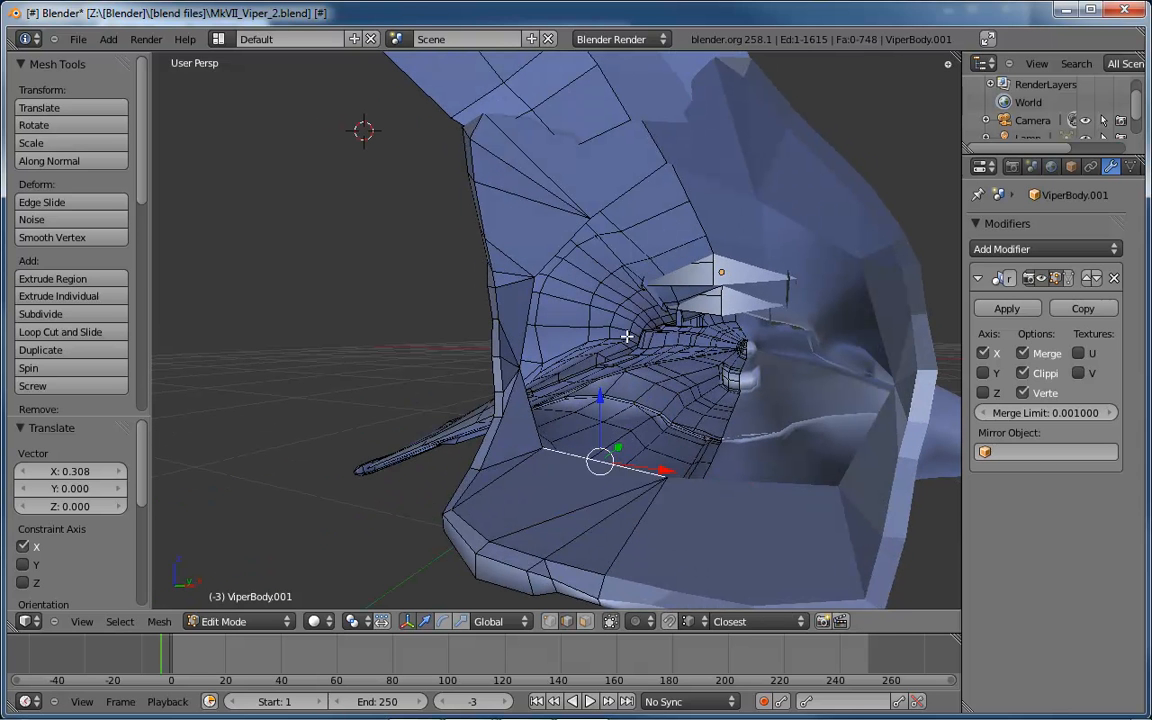
{"action": "right_click", "coordinate": [623, 202], "text": "shift"}
{"action": "key", "text": "f"}
- Fill the remaining gap between the side wall's inner edge and the outer edge of the new end face
{"action": "middle_click_drag", "start_coordinate": [623, 202], "coordinate": [529, 312]}
{"action": "right_click", "coordinate": [545, 303]}
{"action": "right_click", "coordinate": [595, 273], "text": "shift"}
{"action": "right_click", "coordinate": [517, 318]}
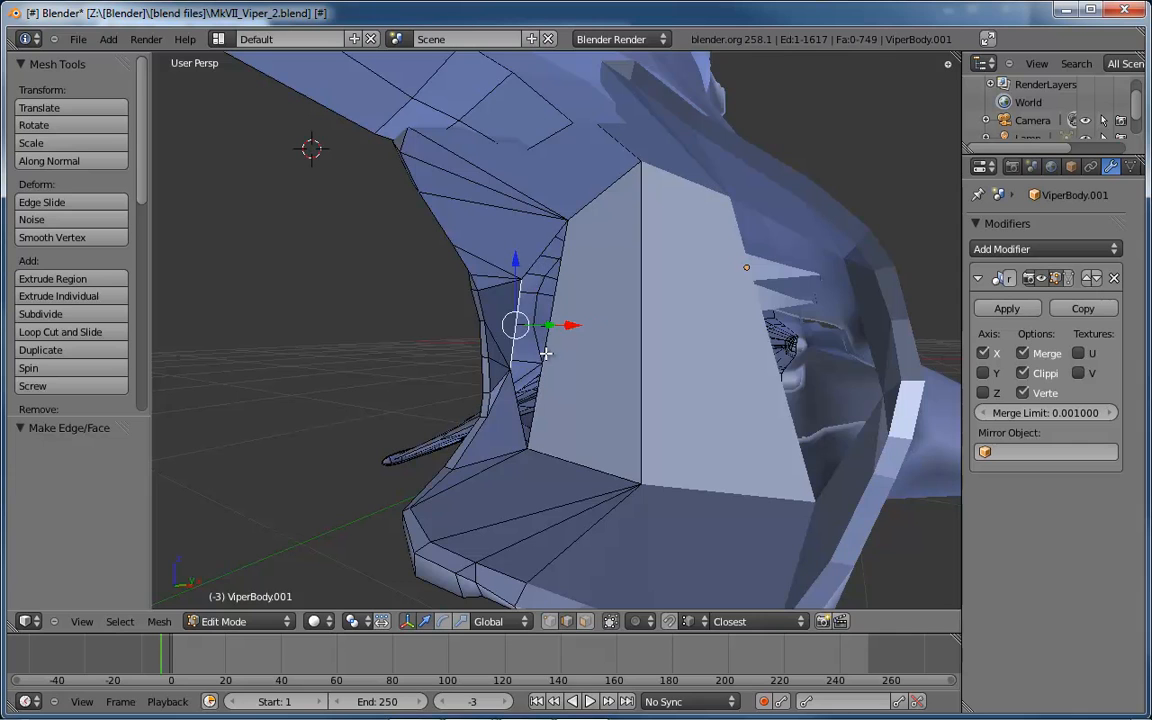
{"action": "right_click", "coordinate": [543, 355], "text": "shift"}
{"action": "key", "text": "f"}
- Select both end-wall faces inside the opening and scale them down along the Y axis
{"action": "middle_click_drag", "start_coordinate": [572, 349], "coordinate": [641, 281]}
{"action": "key", "text": "ctrl+Tab"}
{"action": "left_click", "coordinate": [648, 296]}
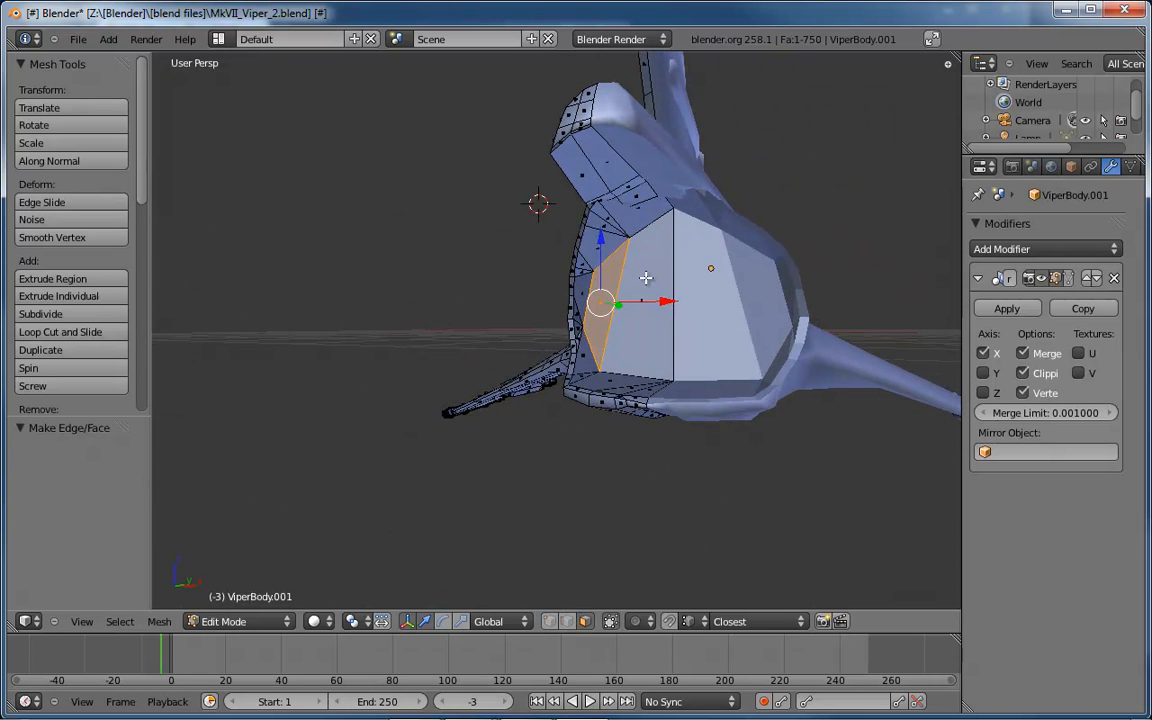
{"action": "right_click", "coordinate": [660, 295], "text": "shift"}
{"action": "middle_click_drag", "start_coordinate": [690, 297], "coordinate": [604, 331]}
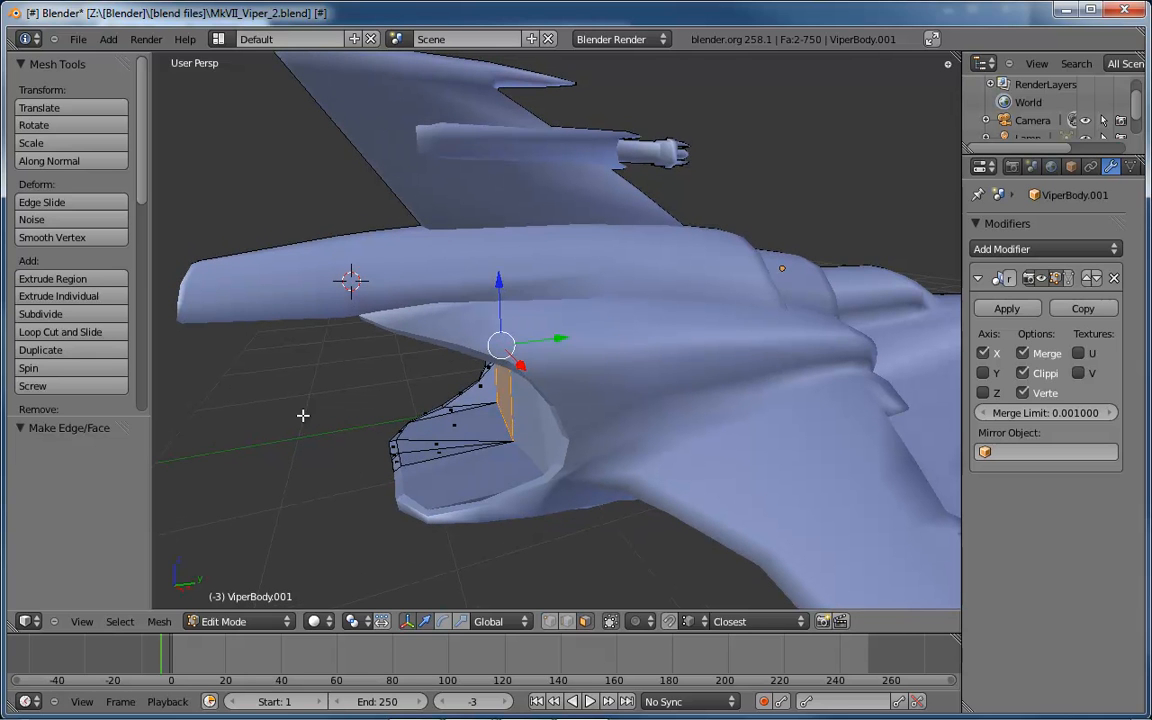
{"action": "key", "text": "s"}
{"action": "key", "text": "y"}
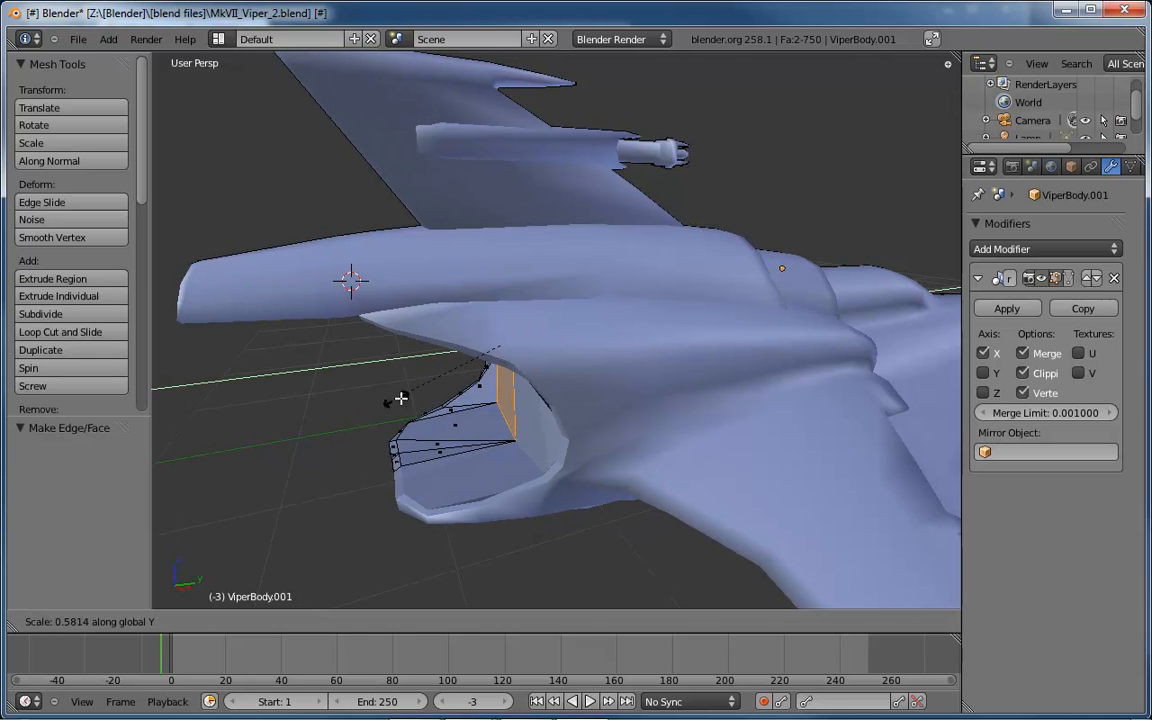
{"action": "left_click", "coordinate": [488, 346]}
{"action": "middle_click_drag", "start_coordinate": [488, 346], "coordinate": [605, 313]}
{"action": "left_click_drag", "start_coordinate": [597, 312], "coordinate": [610, 308]}
{"action": "key", "text": "ctrl+z"}
- Move the two end-wall faces about 0.311 along Y
{"action": "middle_click_drag", "start_coordinate": [589, 337], "coordinate": [592, 362]}
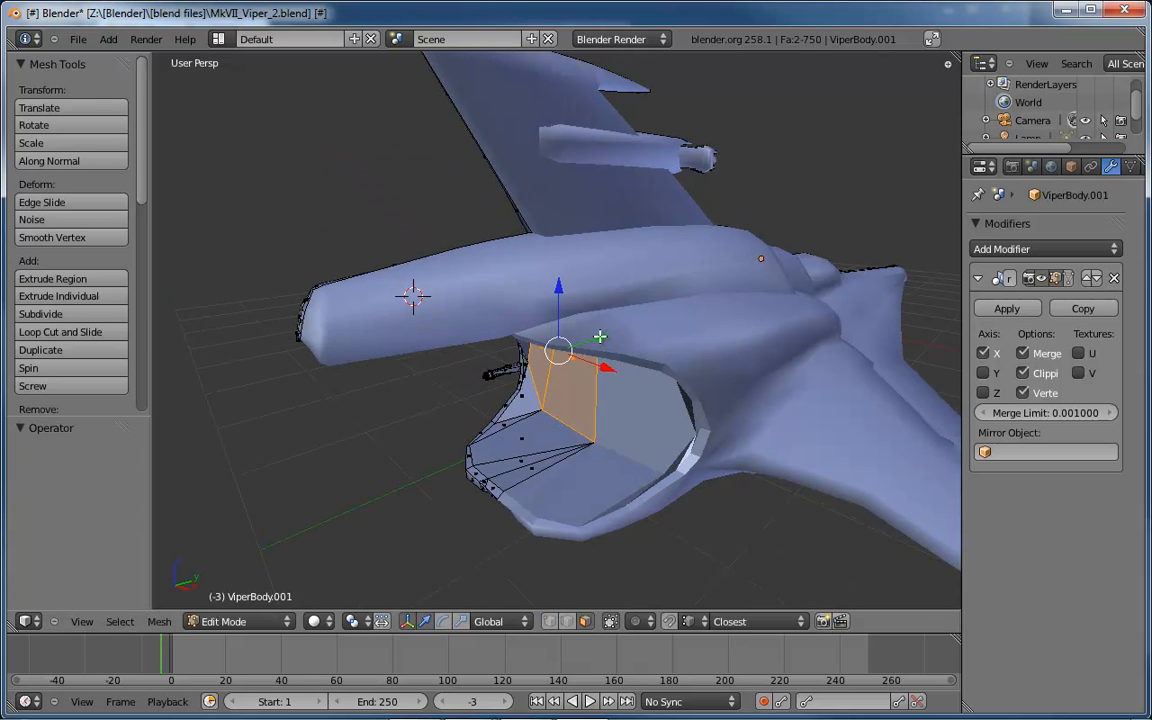
{"action": "left_click_drag", "start_coordinate": [599, 337], "coordinate": [617, 334]}
{"action": "middle_click_drag", "start_coordinate": [617, 334], "coordinate": [738, 367]}
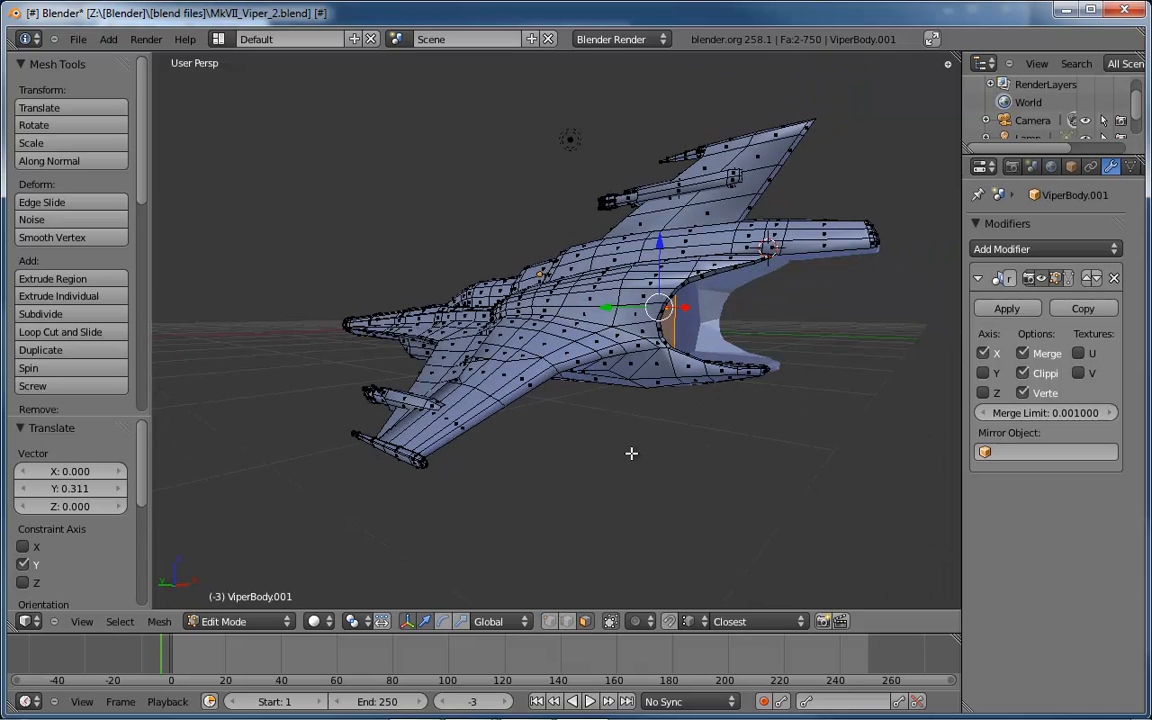
- Lower the top centreline vertex of the end wall along the Z axis
{"action": "middle_click_drag", "start_coordinate": [631, 453], "coordinate": [570, 400]}
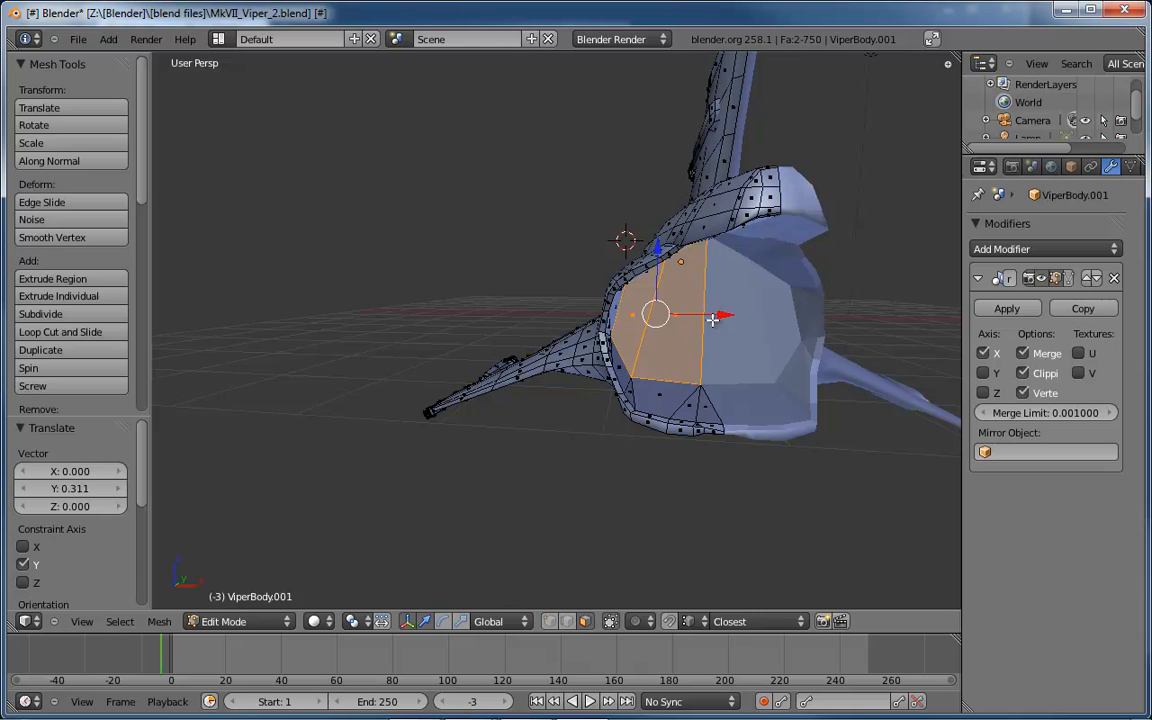
{"action": "middle_click_drag", "start_coordinate": [712, 318], "coordinate": [697, 265]}
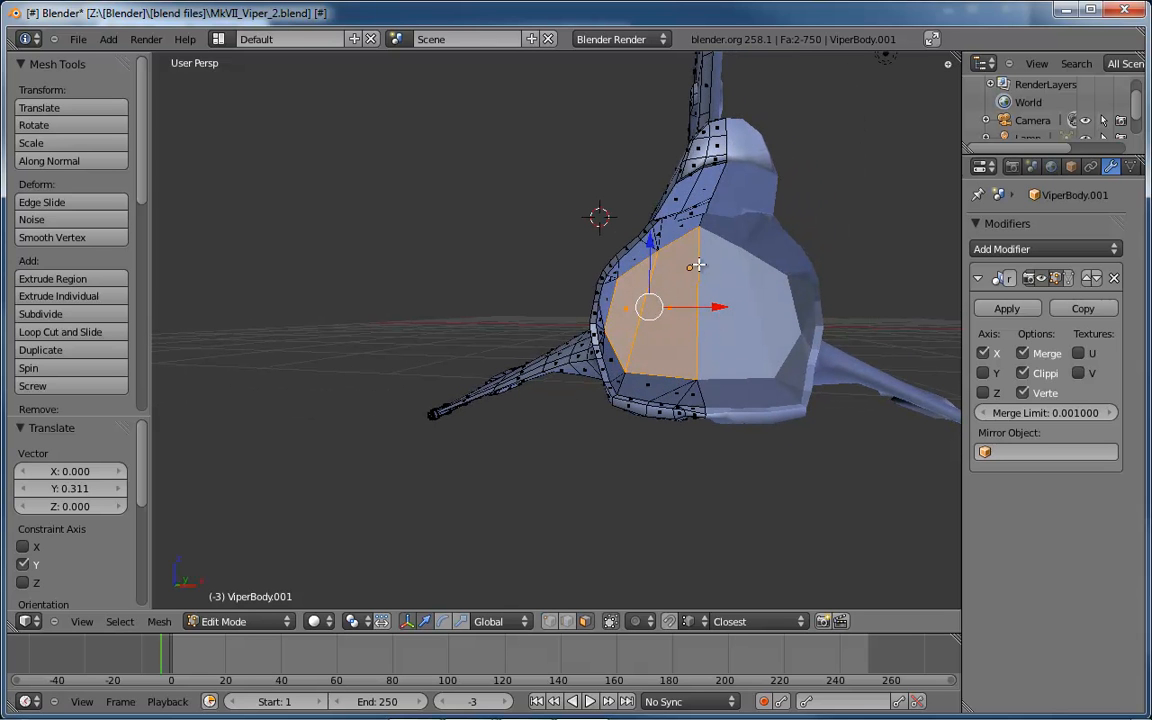
{"action": "key", "text": "ctrl+Tab"}
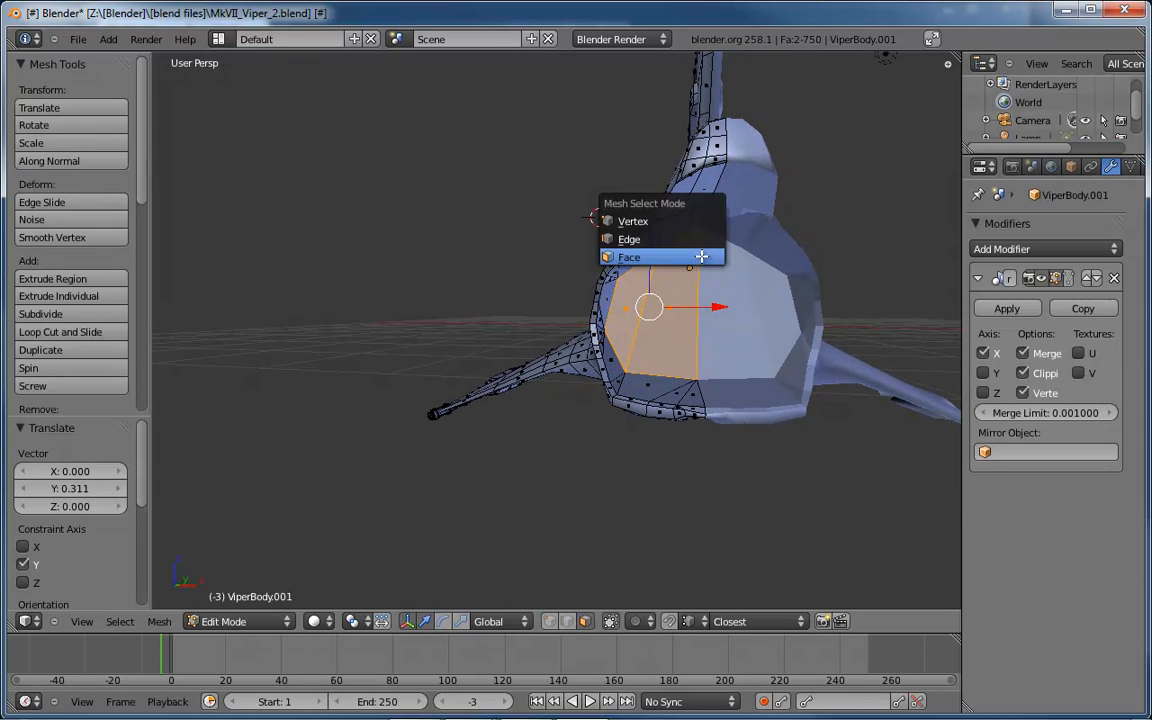
{"action": "key", "text": "1"}
{"action": "right_click", "coordinate": [701, 226]}
{"action": "key", "text": "g"}
{"action": "key", "text": "z"}
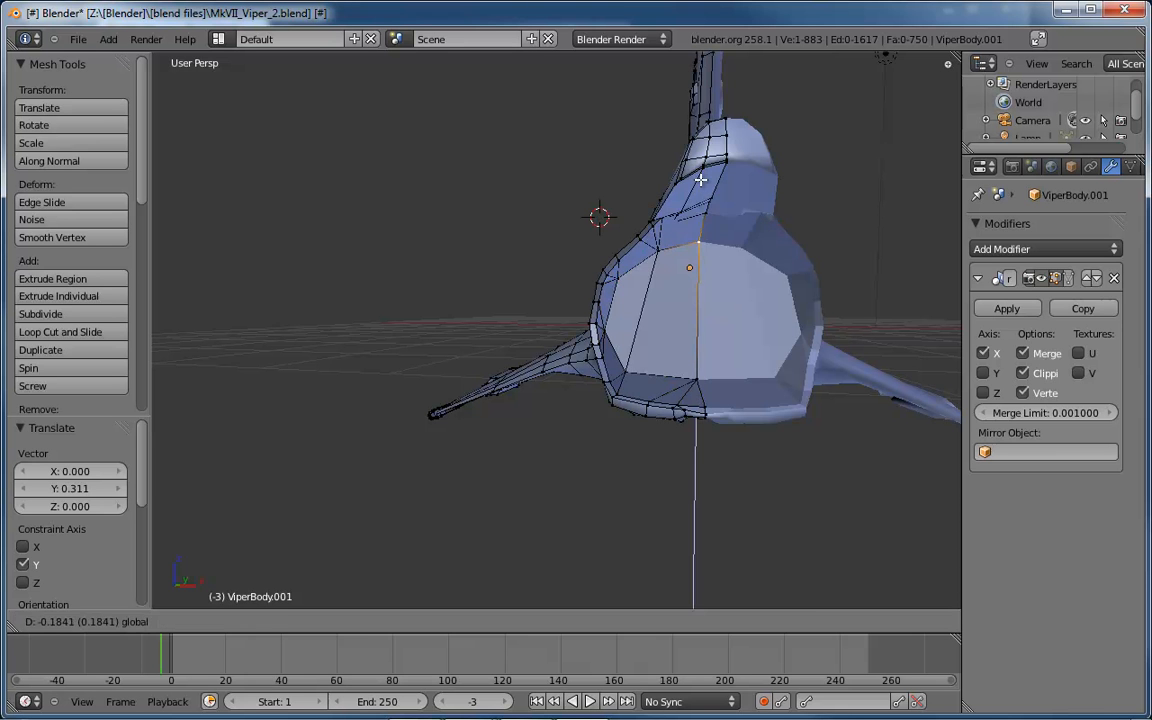
{"action": "left_click", "coordinate": [706, 287]}
- Return to Object Mode and apply smooth shading to the Viper body
{"action": "middle_click_drag", "start_coordinate": [706, 287], "coordinate": [522, 391]}
{"action": "key", "text": "Tab"}
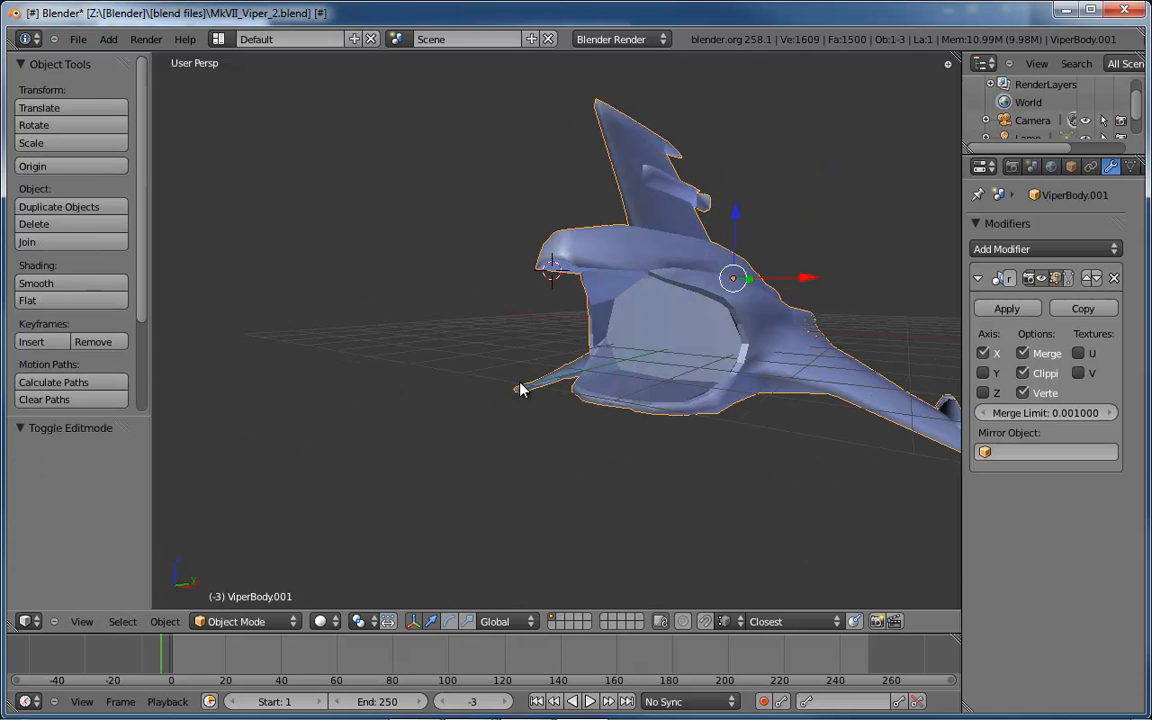
{"action": "left_click", "coordinate": [50, 283]}
{"action": "mouse_move", "coordinate": [300, 285]}
{"action": "middle_mouse_down"}
{"action": "mouse_move", "coordinate": [566, 291]}
{"action": "mouse_move", "coordinate": [586, 318]}
{"action": "mouse_move", "coordinate": [575, 258]}
{"action": "mouse_move", "coordinate": [396, 288]}
{"action": "mouse_move", "coordinate": [393, 226]}
{"action": "mouse_move", "coordinate": [419, 231]}
{"action": "mouse_move", "coordinate": [633, 170]}
{"action": "middle_mouse_up"}
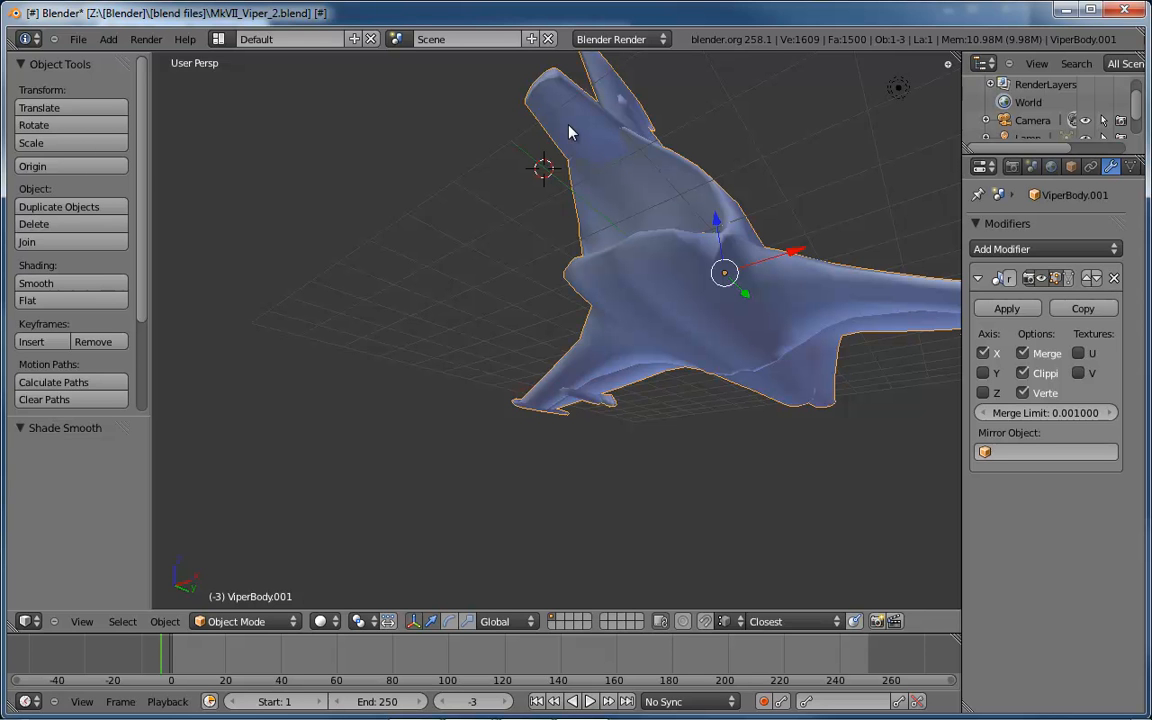
{"action": "middle_click_drag", "start_coordinate": [570, 130], "coordinate": [630, 362]}
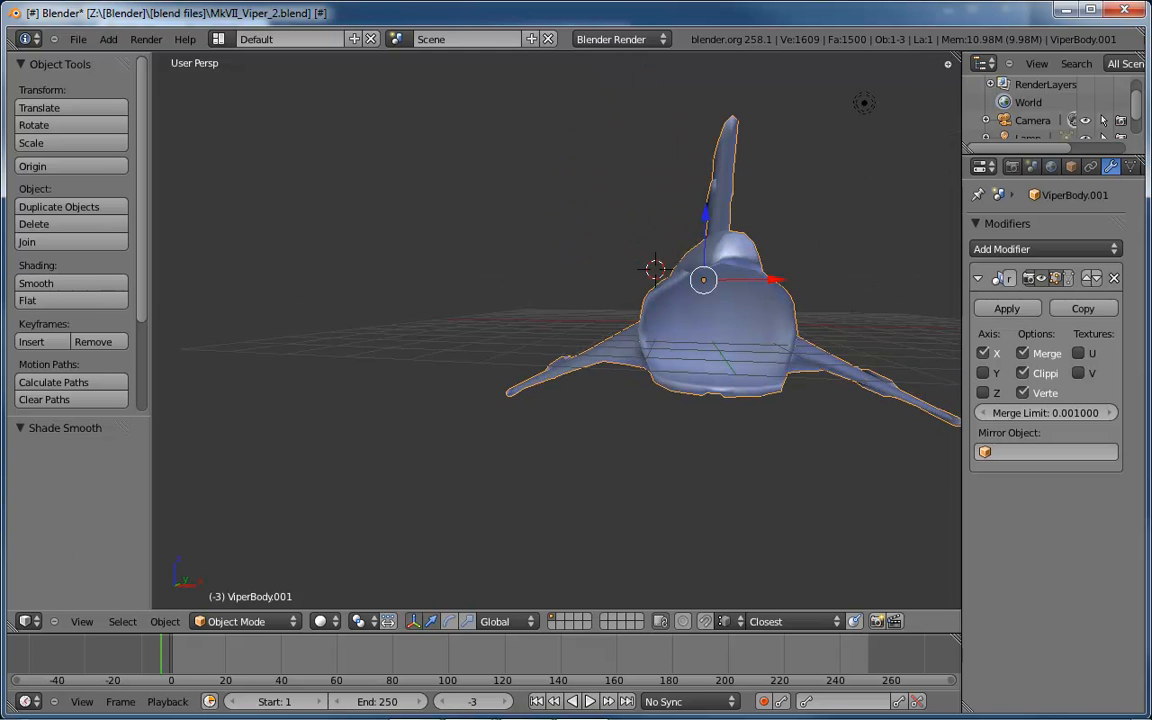
{"action": "middle_click_drag", "start_coordinate": [569, 189], "coordinate": [605, 235]}
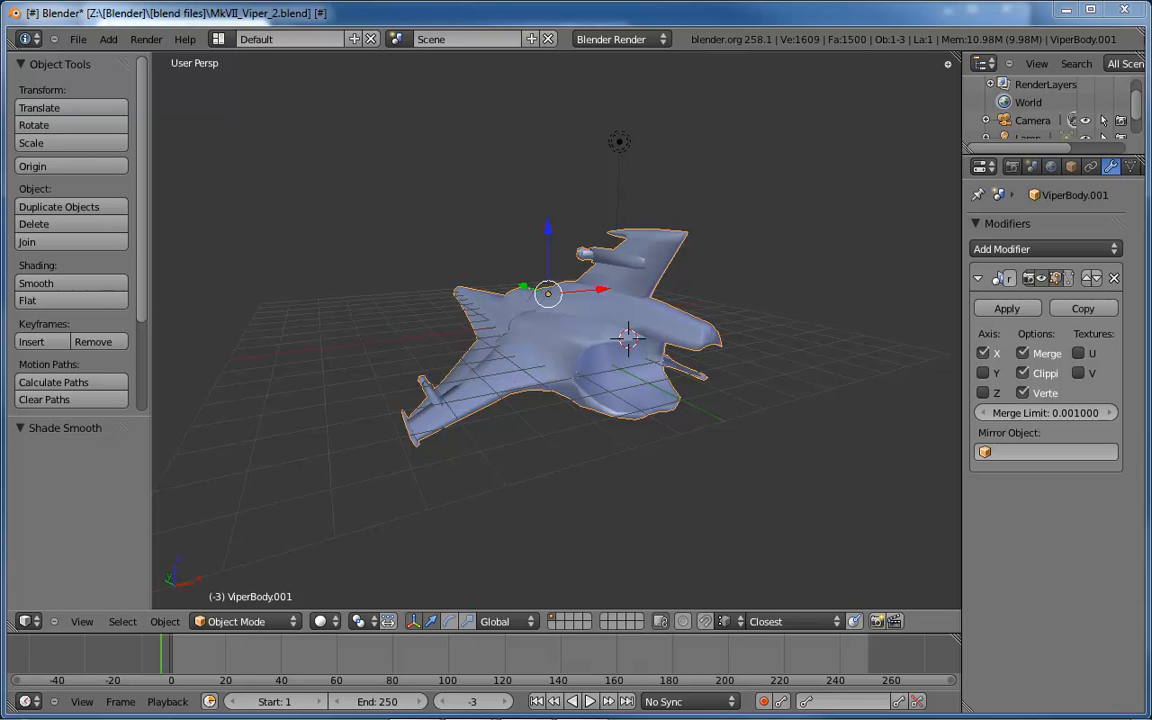
- Switch to Windows Photo Viewer and examine the engine reference images viper-mk-vii-15.jpg and viper-mk-vii-16.jpg
{"action": "left_click_drag", "start_coordinate": [0, 50], "coordinate": [619, 117]}
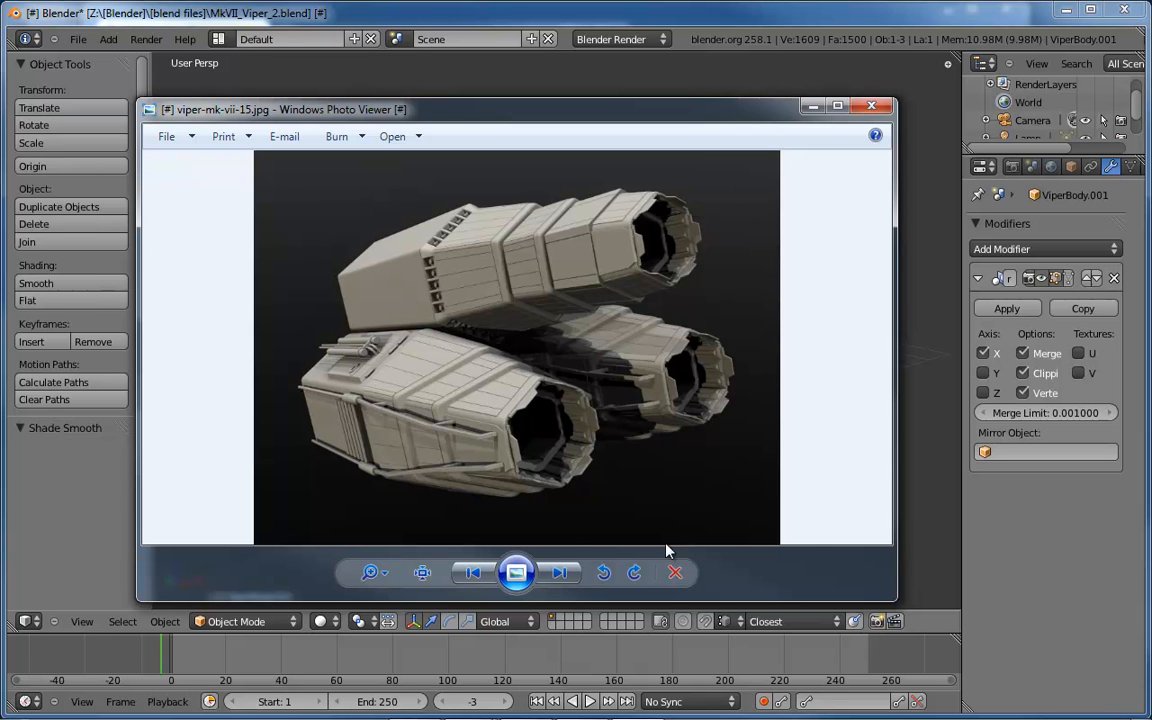
{"action": "left_click", "coordinate": [559, 572]}
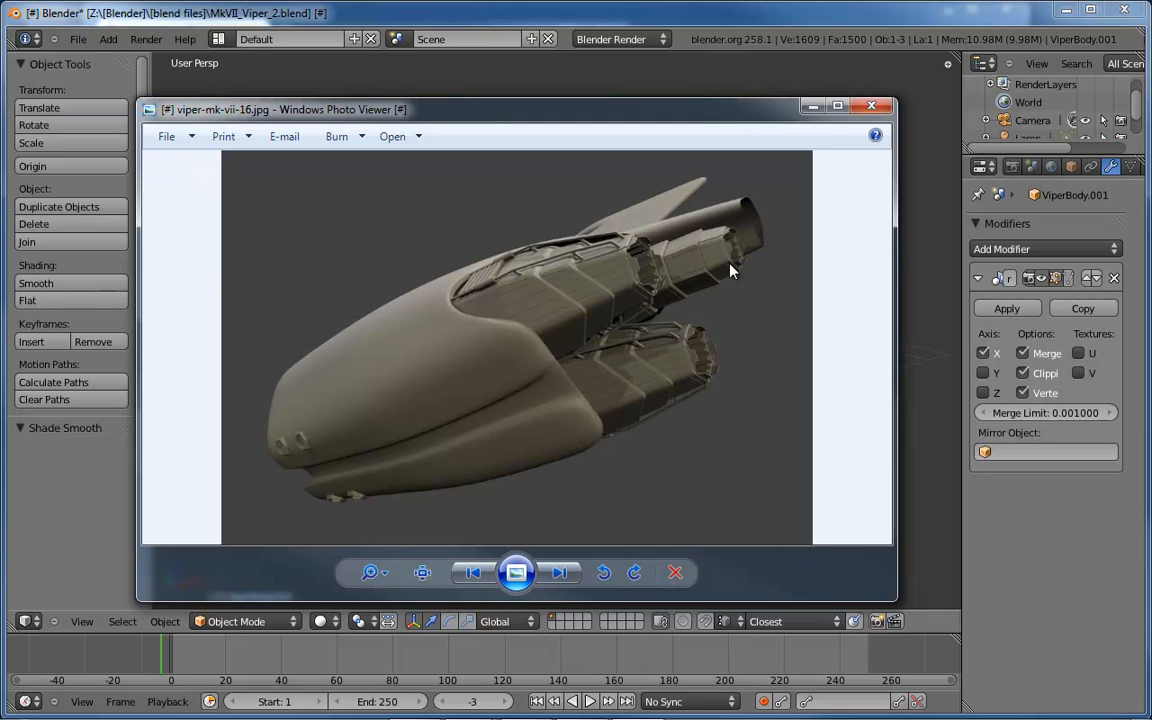
{"action": "left_click_drag", "start_coordinate": [771, 112], "coordinate": [680, 142]}
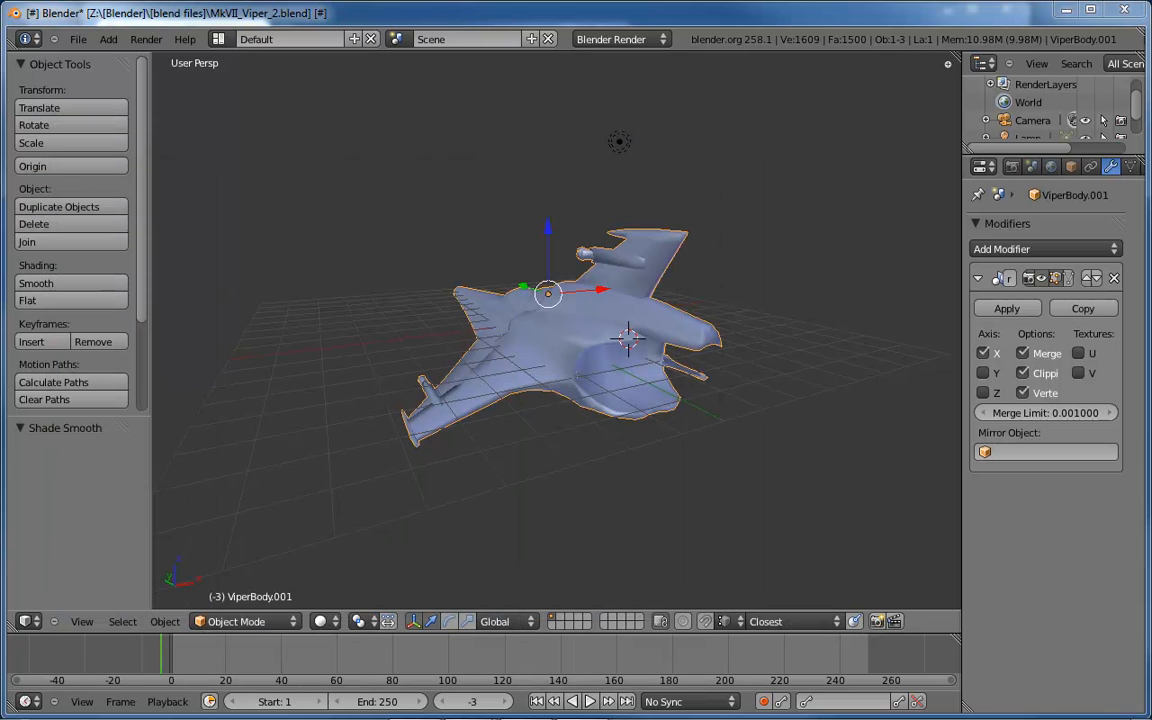
- Examine the engines in the background reference images against the body's tail in the left and bottom orthographic views
{"action": "middle_click_drag", "start_coordinate": [383, 196], "coordinate": [695, 314]}
{"action": "key", "text": "ctrl+KP_3"}
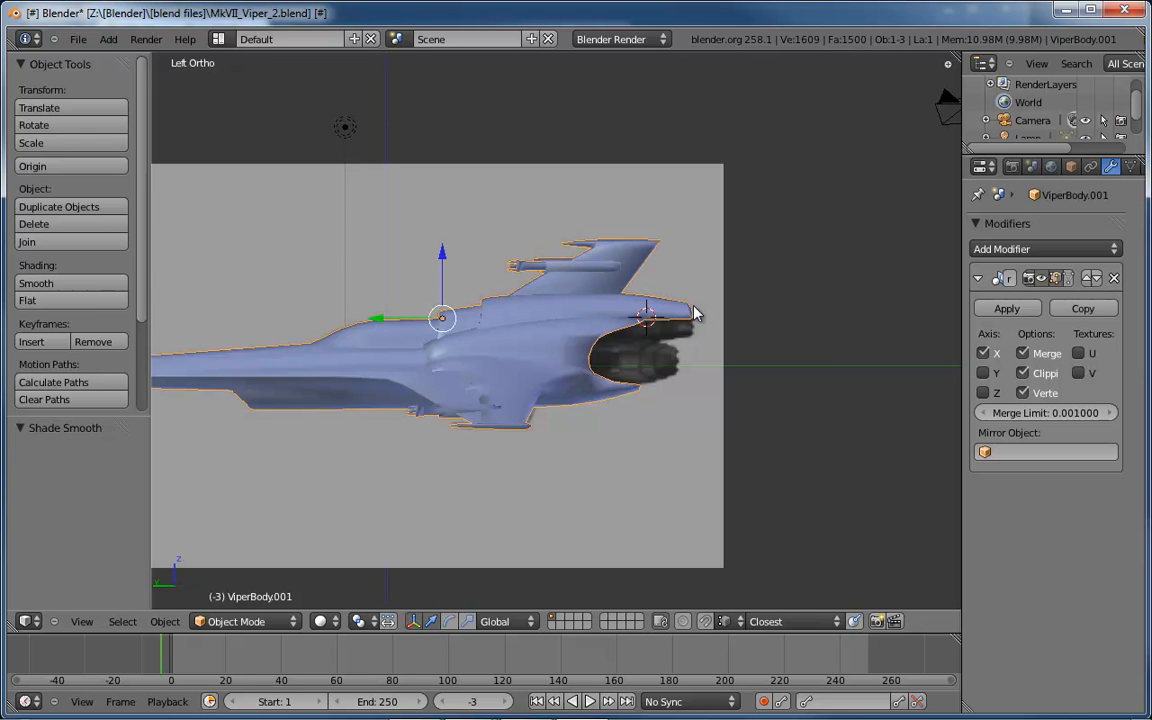
{"action": "key", "text": "z"}
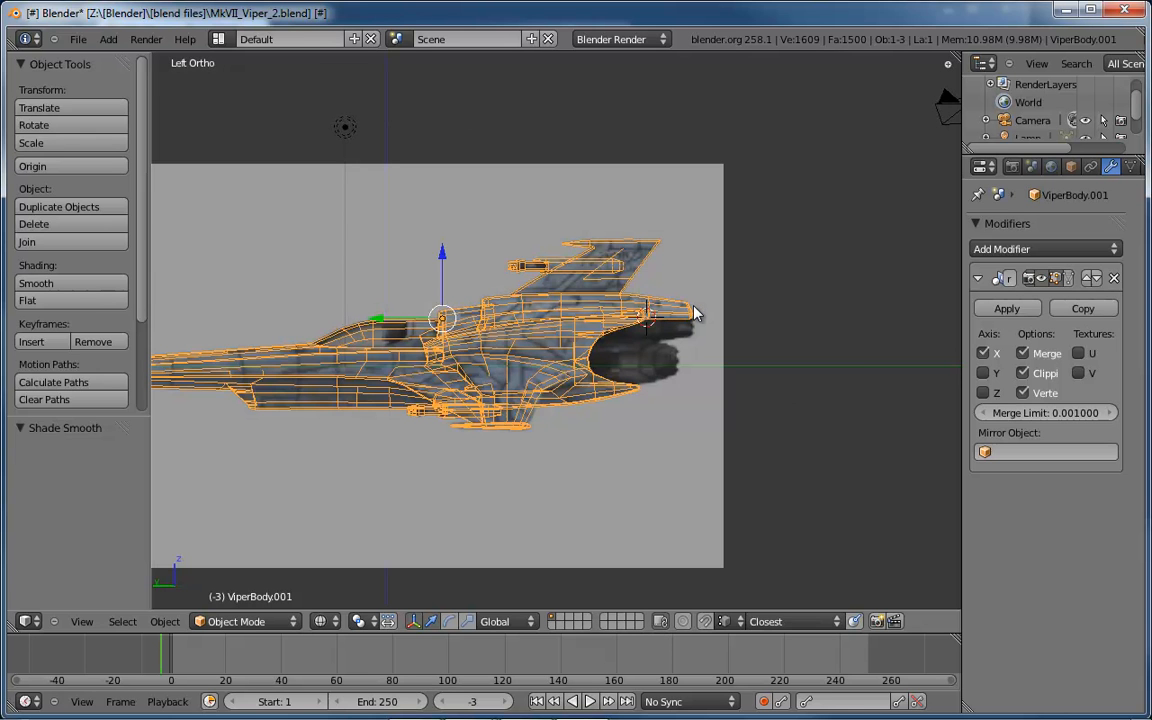
{"action": "key", "text": "z"}
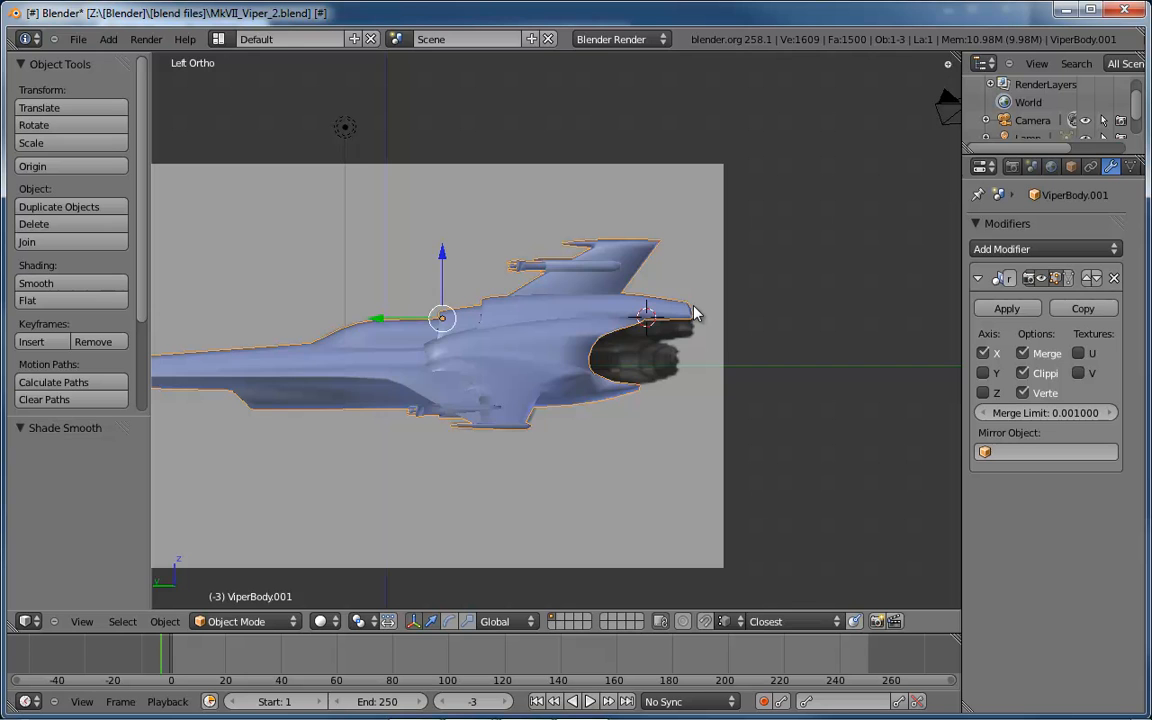
{"action": "key", "text": "ctrl+KP_7"}
{"action": "middle_click_drag", "start_coordinate": [611, 236], "coordinate": [524, 351], "text": "shift"}
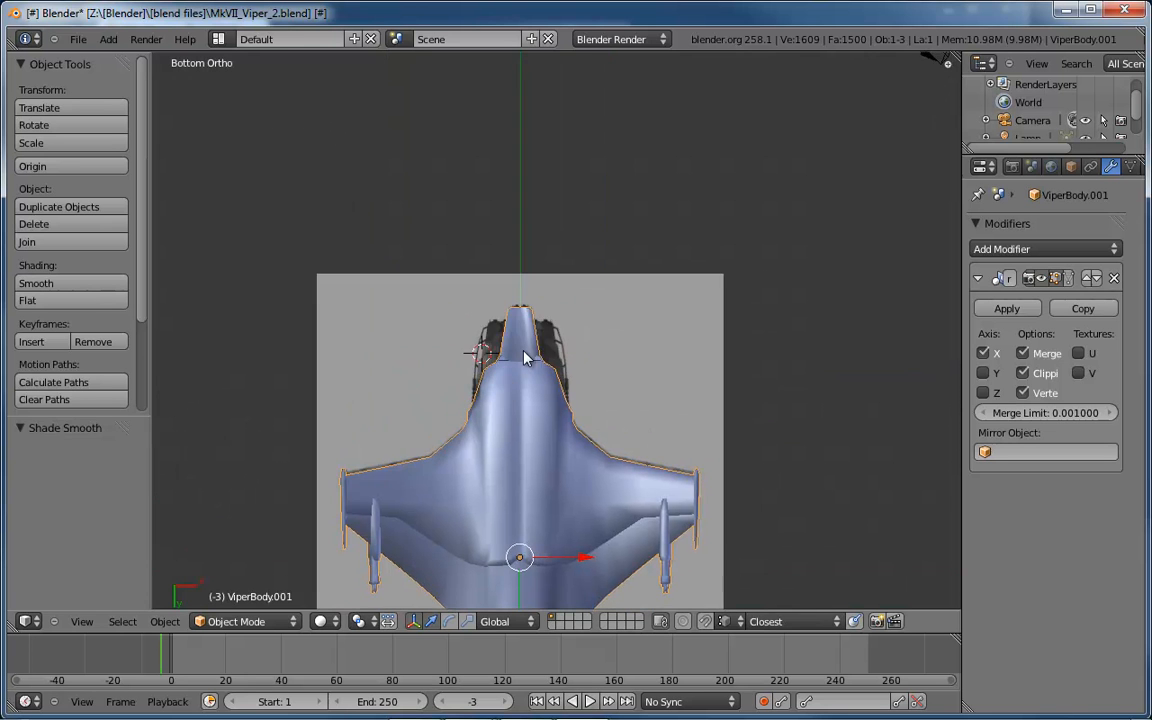
{"action": "scroll", "coordinate": [524, 357], "scroll_direction": "up", "scroll_amount": 6}
{"action": "scroll", "coordinate": [400, 373], "scroll_direction": "up", "scroll_amount": 2}
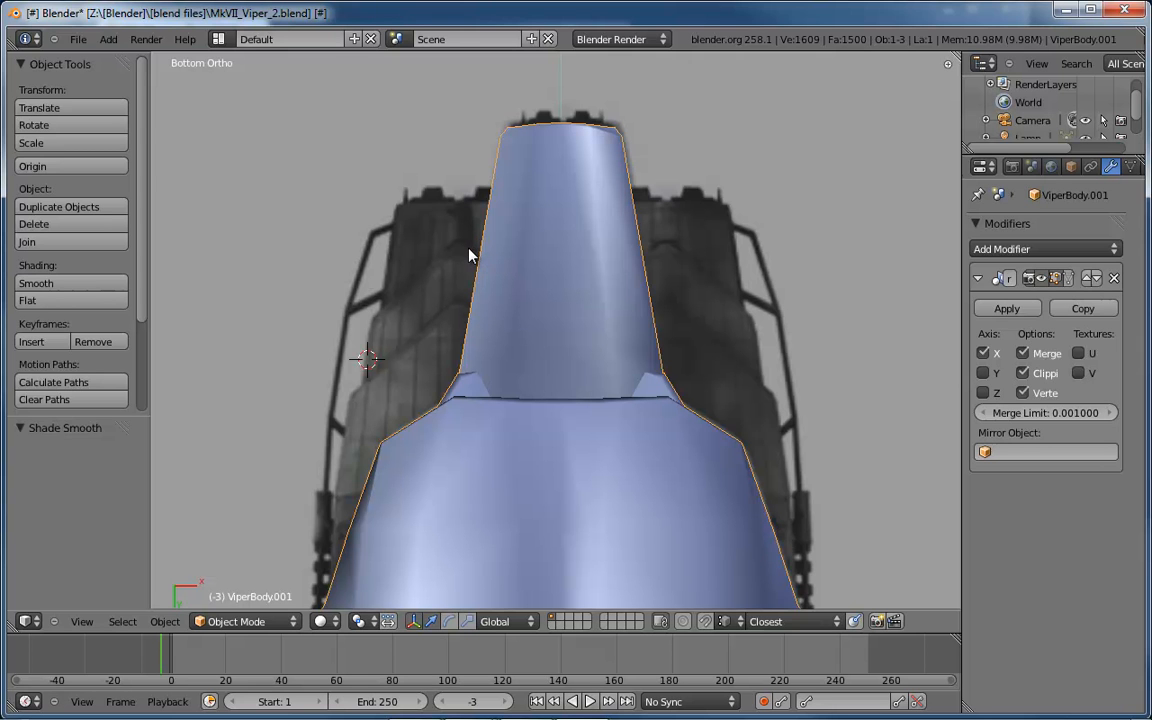
{"action": "scroll", "coordinate": [468, 255], "scroll_direction": "down", "scroll_amount": 5}
{"action": "scroll", "coordinate": [440, 250], "scroll_direction": "up", "scroll_amount": 9}
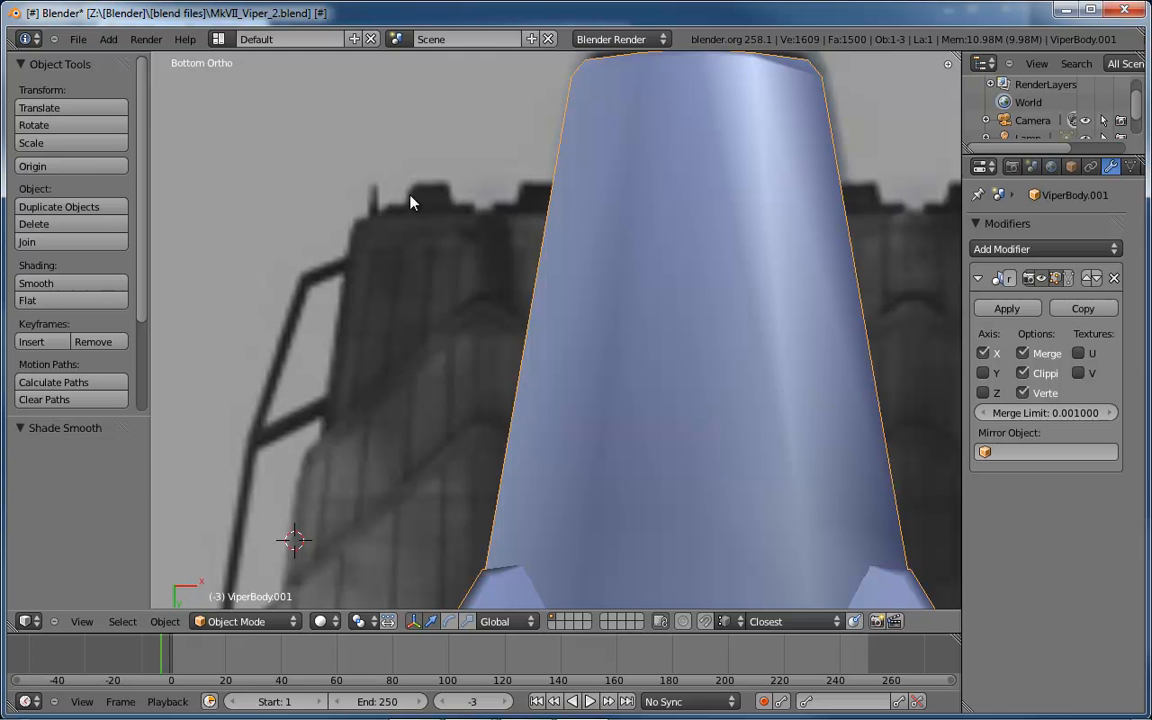
- Place the 3D cursor in the empty space beside the tail of the Viper body
{"action": "middle_click_drag", "start_coordinate": [408, 197], "coordinate": [493, 362]}
{"action": "left_click", "coordinate": [362, 363]}
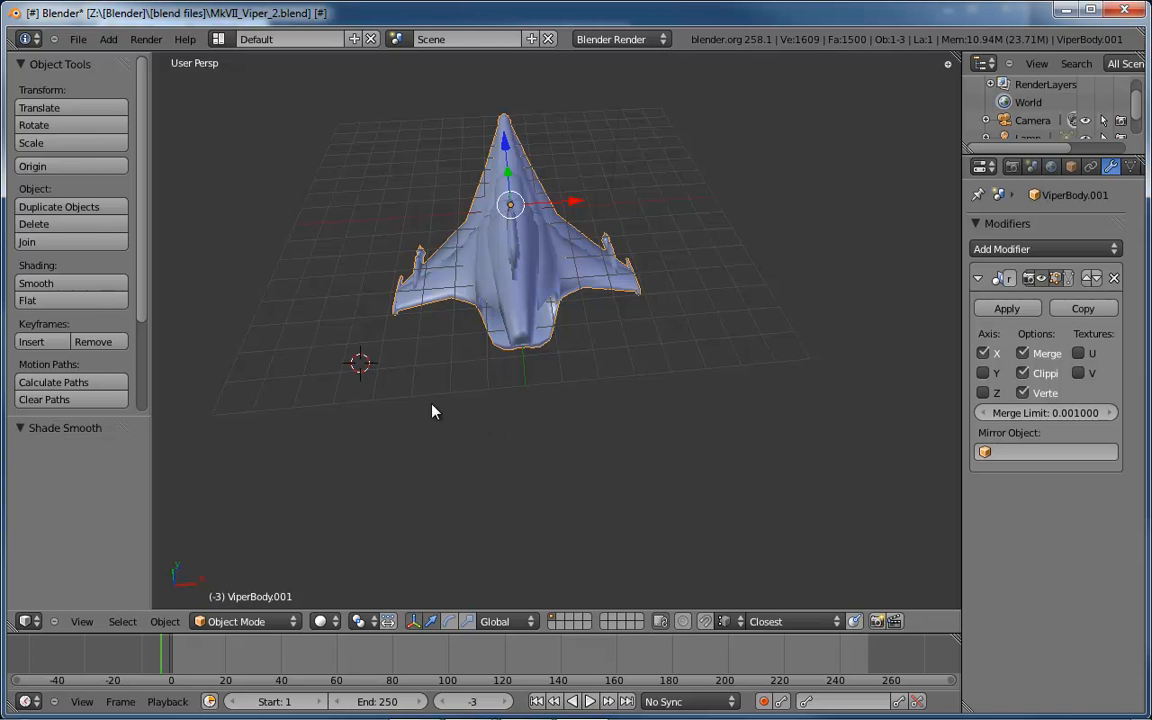
{"action": "mouse_move", "coordinate": [435, 409]}
{"action": "middle_mouse_down"}
{"action": "mouse_move", "coordinate": [433, 303]}
{"action": "mouse_move", "coordinate": [437, 390]}
{"action": "middle_mouse_up"}
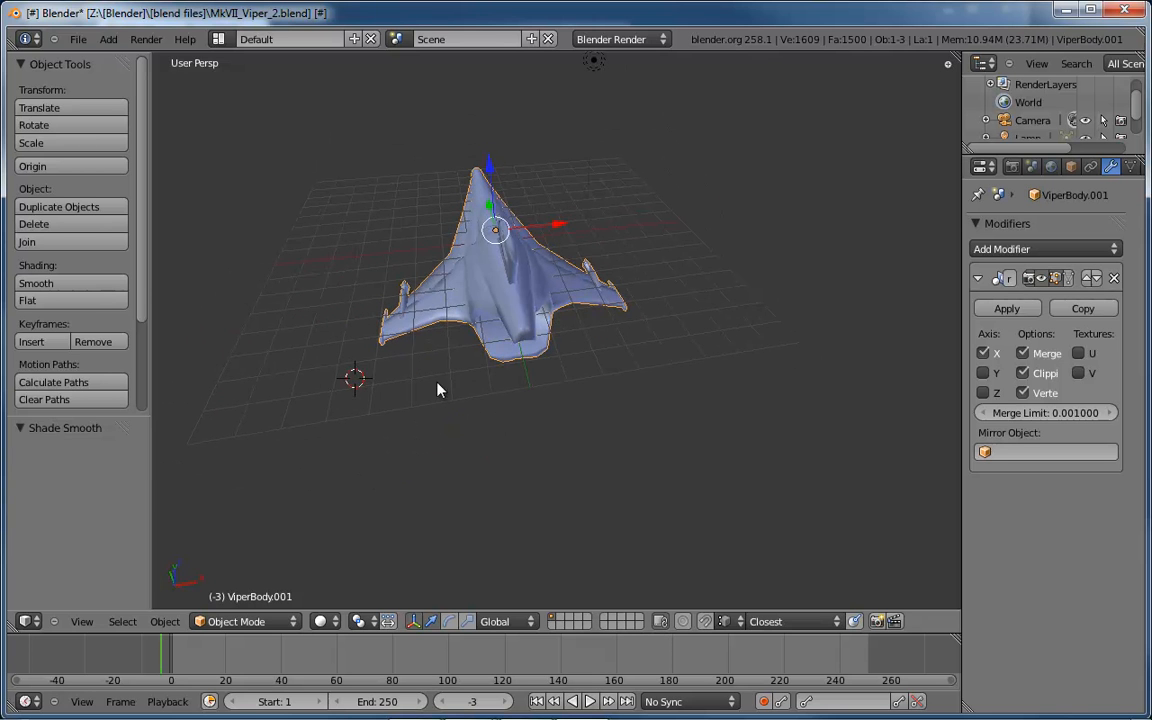
{"action": "left_click", "coordinate": [108, 39]}
{"action": "mouse_move", "coordinate": [140, 57]}
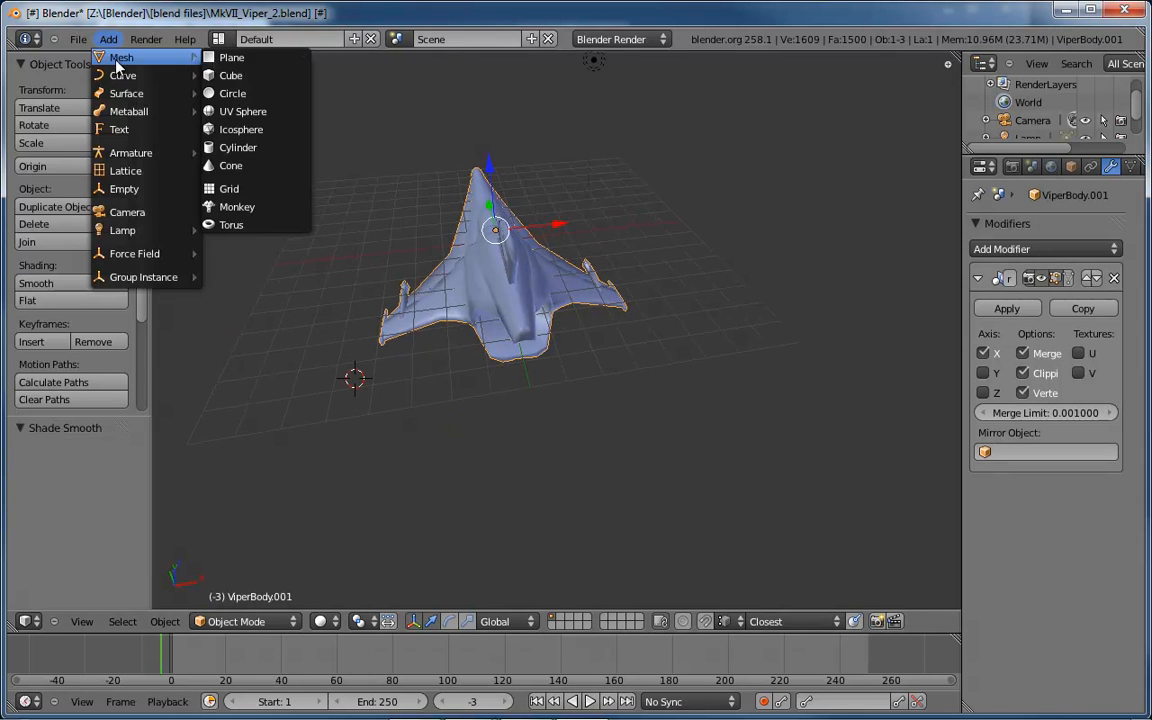
{"action": "left_click", "coordinate": [229, 75]}
{"action": "middle_click_drag", "start_coordinate": [340, 315], "coordinate": [453, 269]}
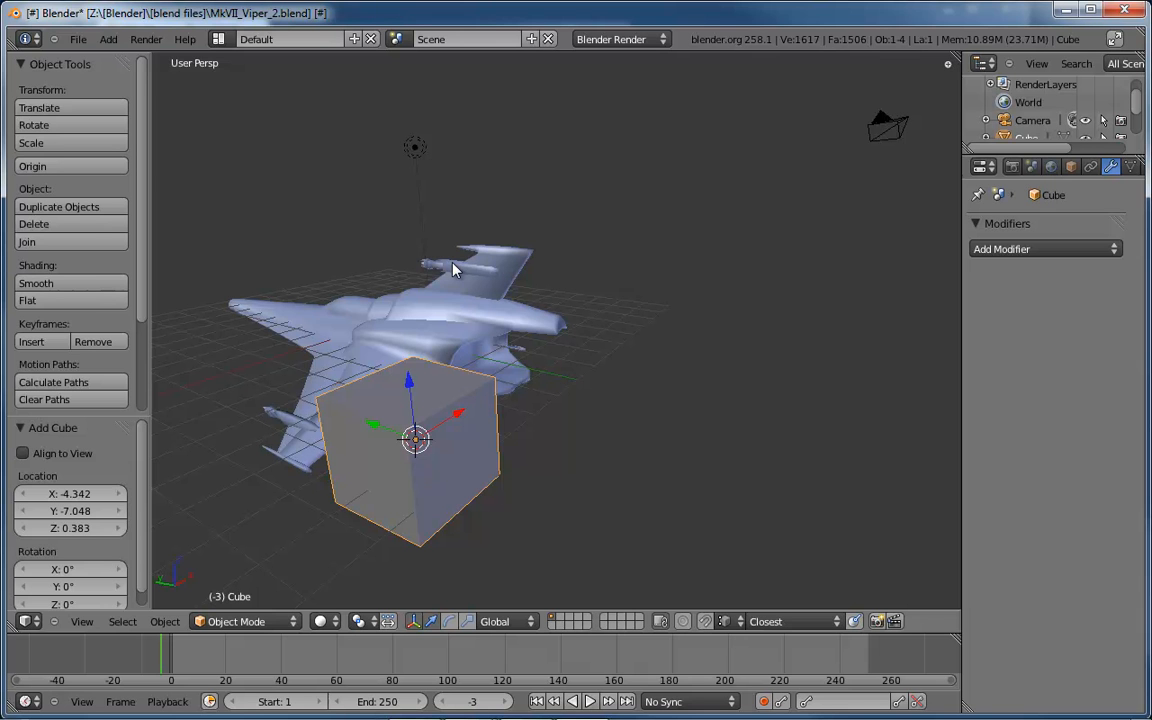
{"action": "middle_click_drag", "start_coordinate": [465, 427], "coordinate": [579, 429]}
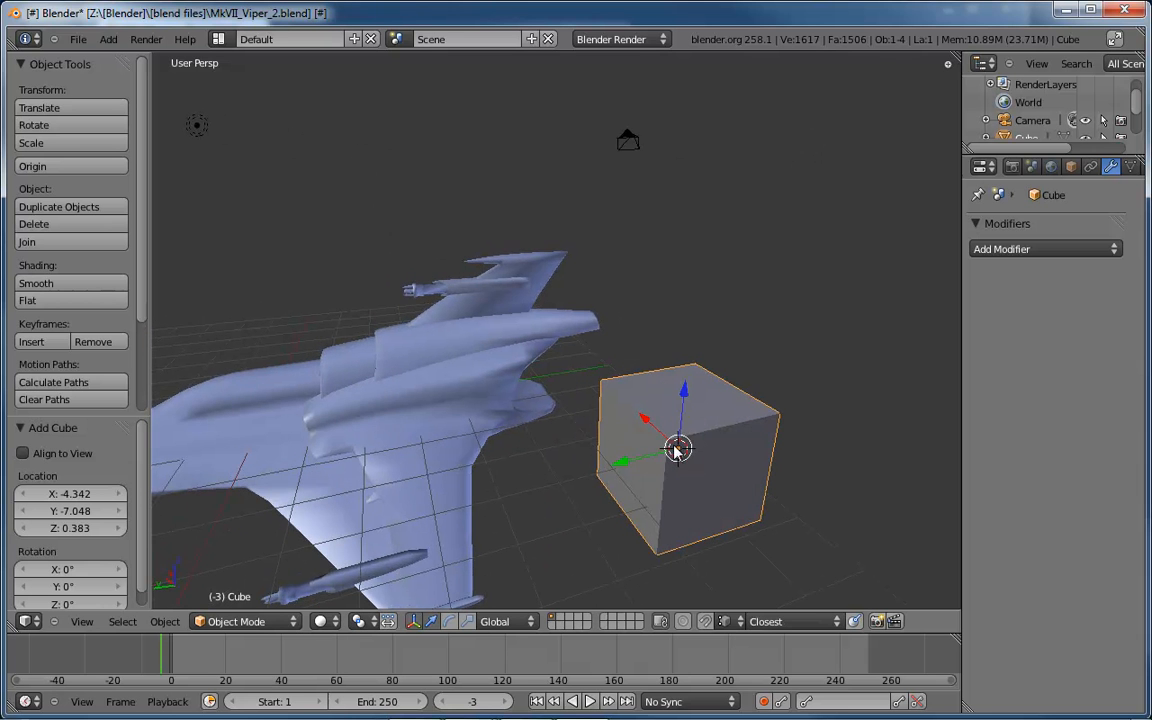
{"action": "middle_click_drag", "start_coordinate": [679, 452], "coordinate": [677, 463]}
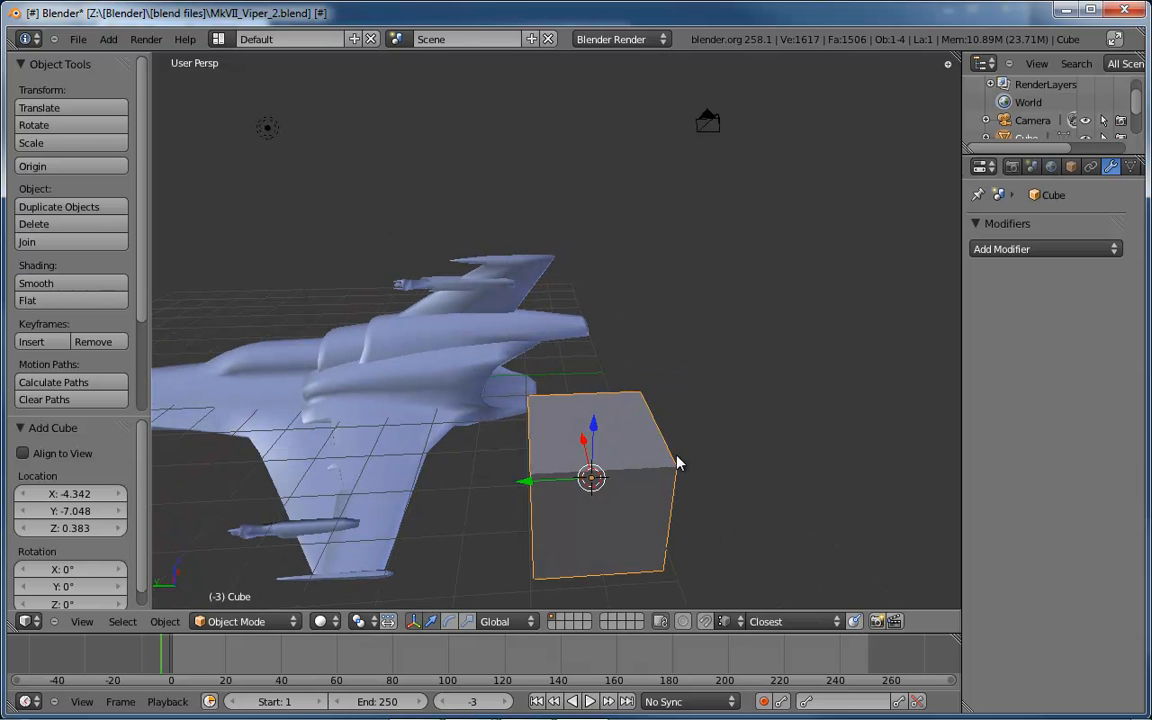
{"action": "key", "text": "z"}
{"action": "key", "text": "z"}
{"action": "key", "text": "x"}
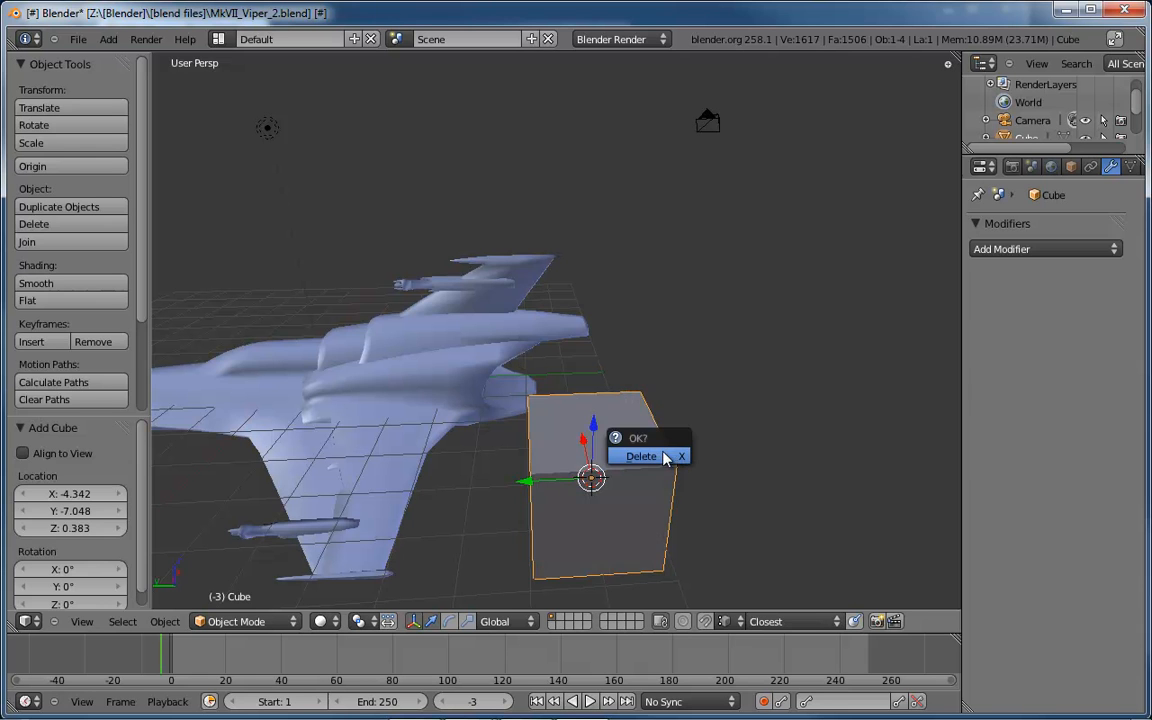
{"action": "left_click", "coordinate": [645, 456]}
- Put the Viper body in Edit Mode and add a cube to its mesh at the 3D cursor
{"action": "right_click", "coordinate": [427, 404]}
{"action": "key", "text": "Tab"}
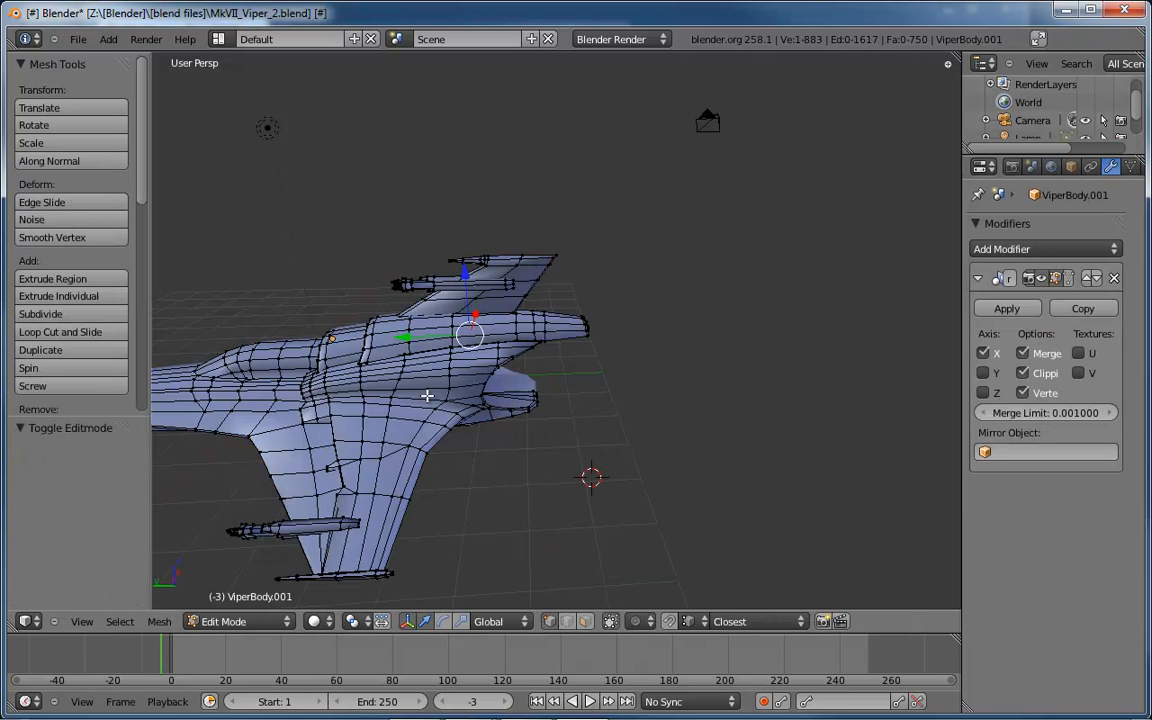
{"action": "left_click", "coordinate": [108, 39]}
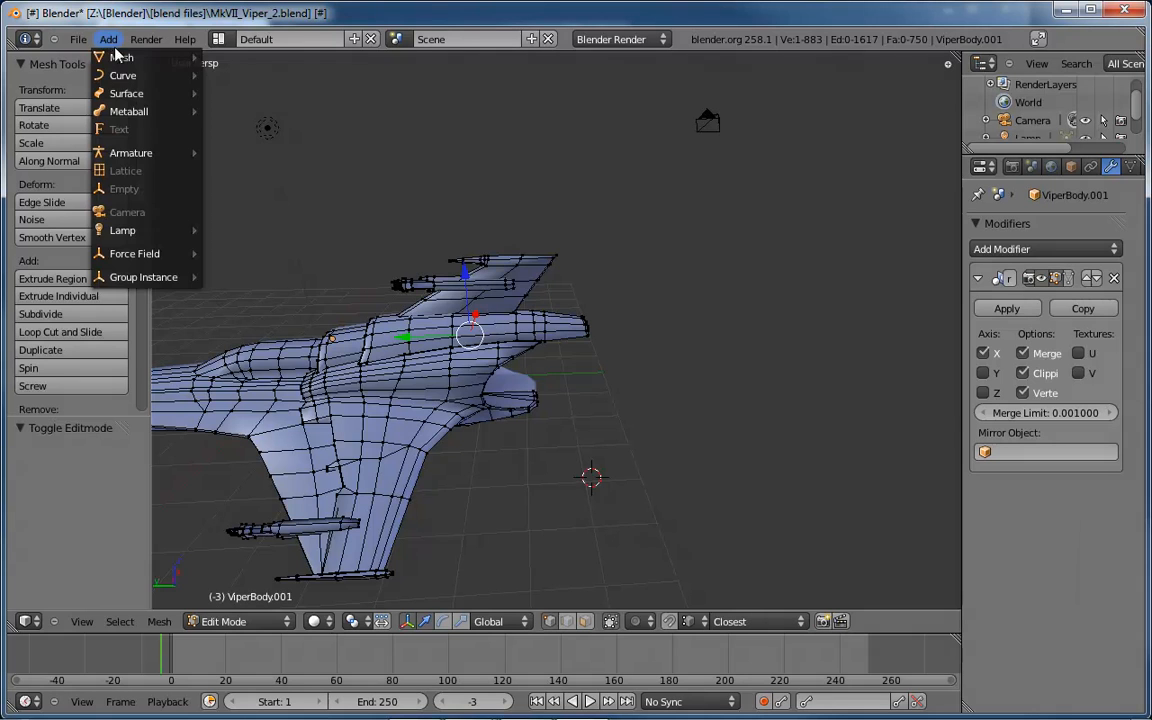
{"action": "mouse_move", "coordinate": [118, 57]}
{"action": "left_click", "coordinate": [226, 75]}
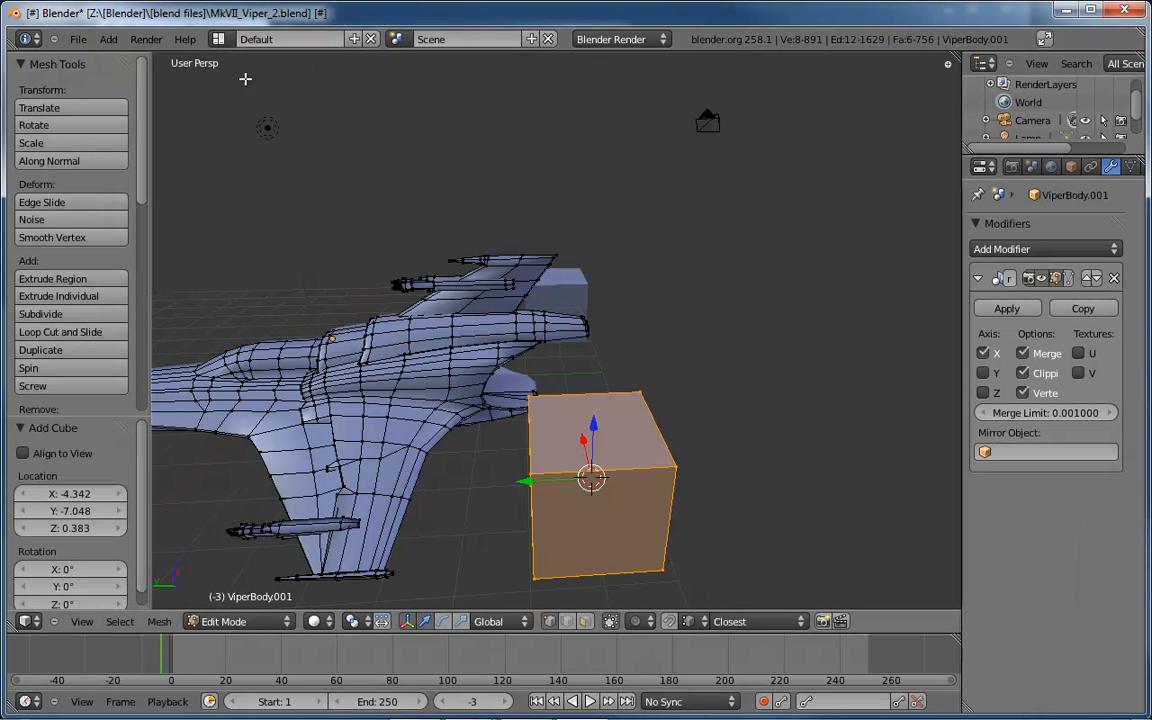
- Delete the new cube's front and rear faces in face select mode, leaving a tube open along the fuselage direction
{"action": "middle_click_drag", "start_coordinate": [577, 340], "coordinate": [558, 378]}
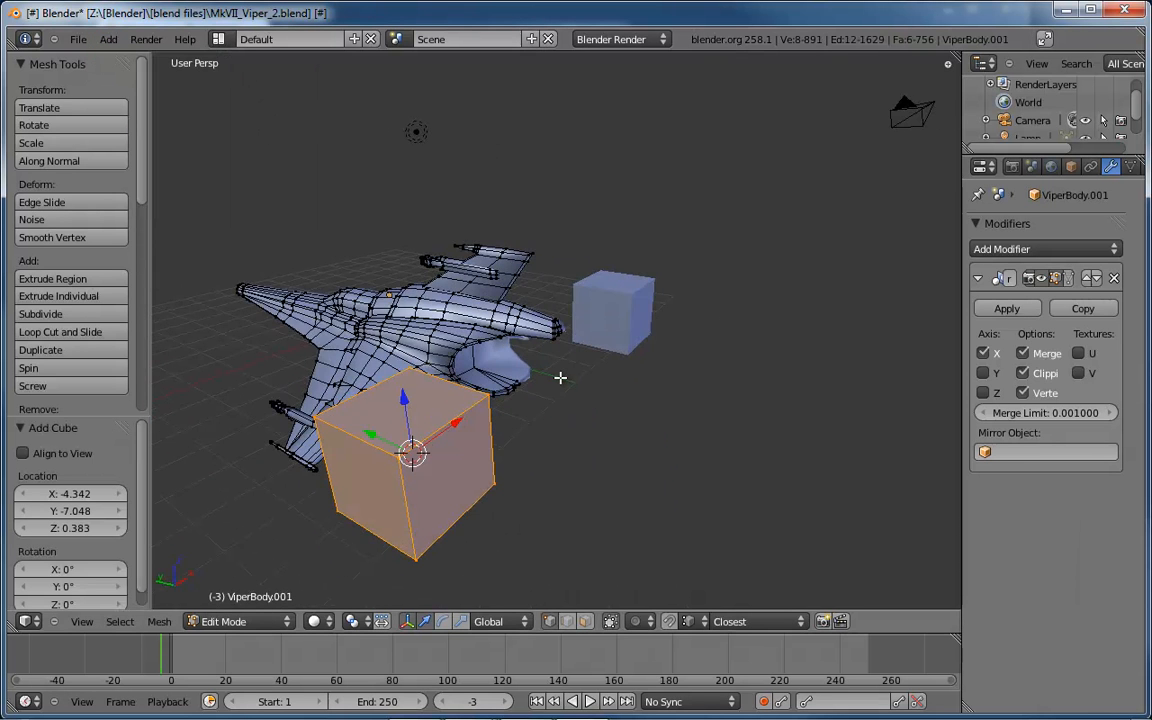
{"action": "key", "text": "ctrl+Tab"}
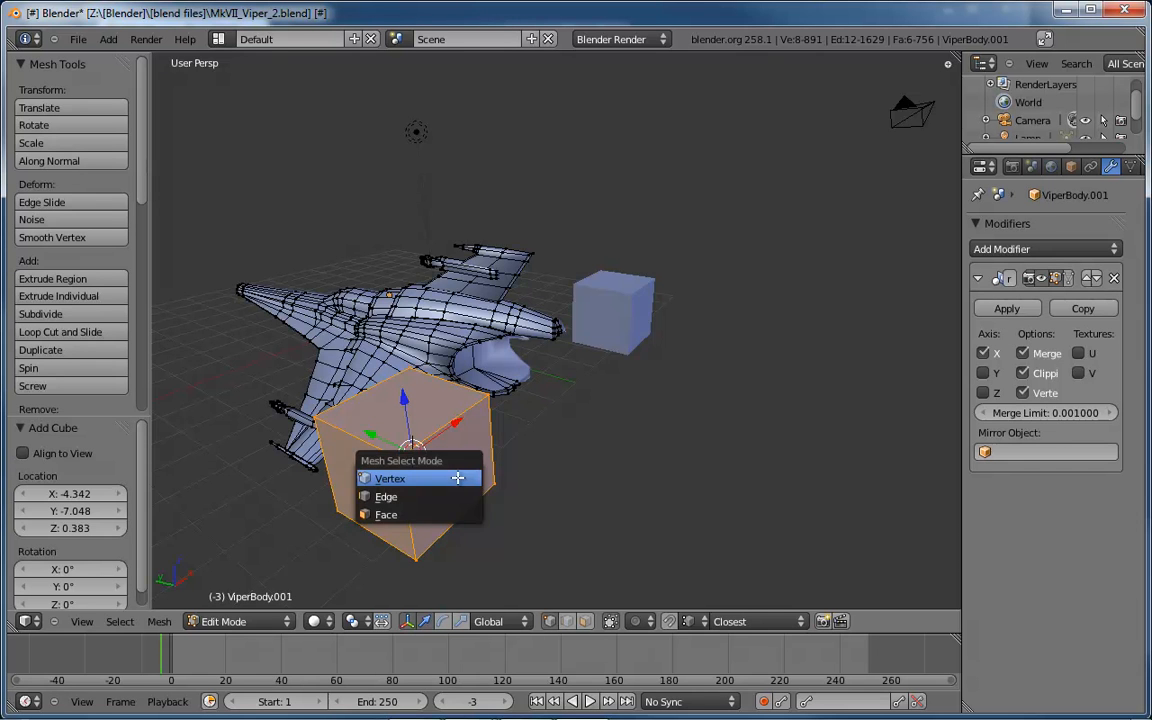
{"action": "left_click", "coordinate": [455, 514]}
{"action": "right_click", "coordinate": [457, 477]}
{"action": "middle_click_drag", "start_coordinate": [457, 477], "coordinate": [618, 471]}
{"action": "right_click", "coordinate": [725, 450]}
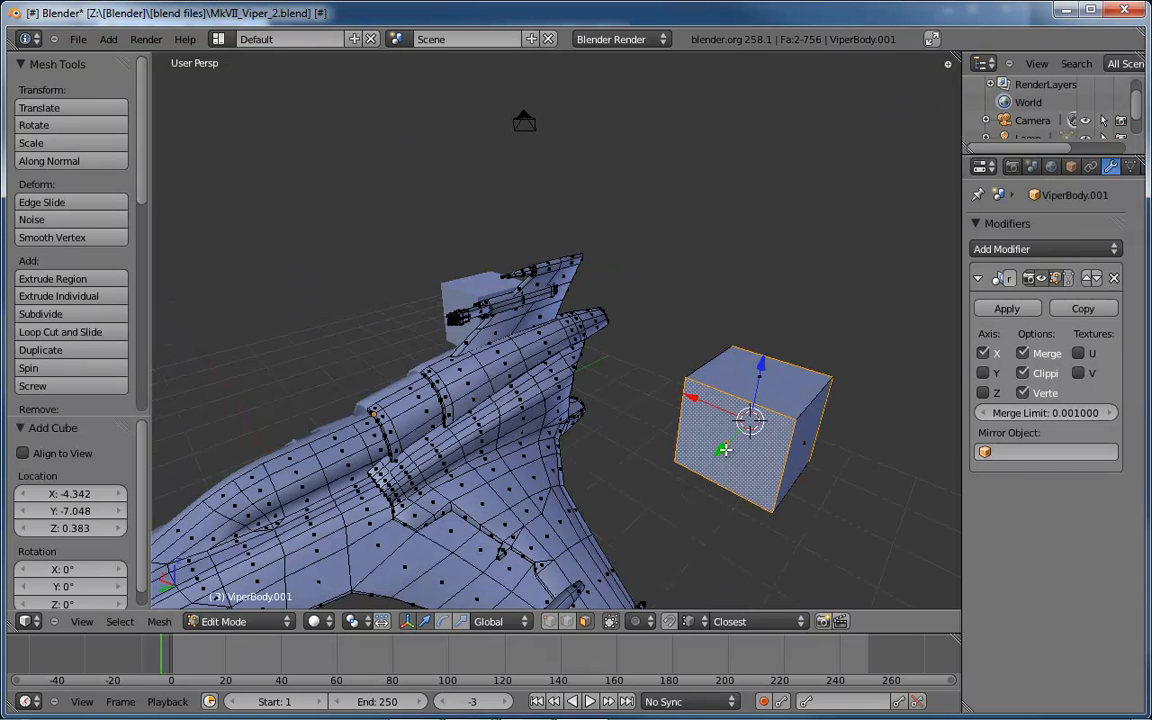
{"action": "key", "text": "x"}
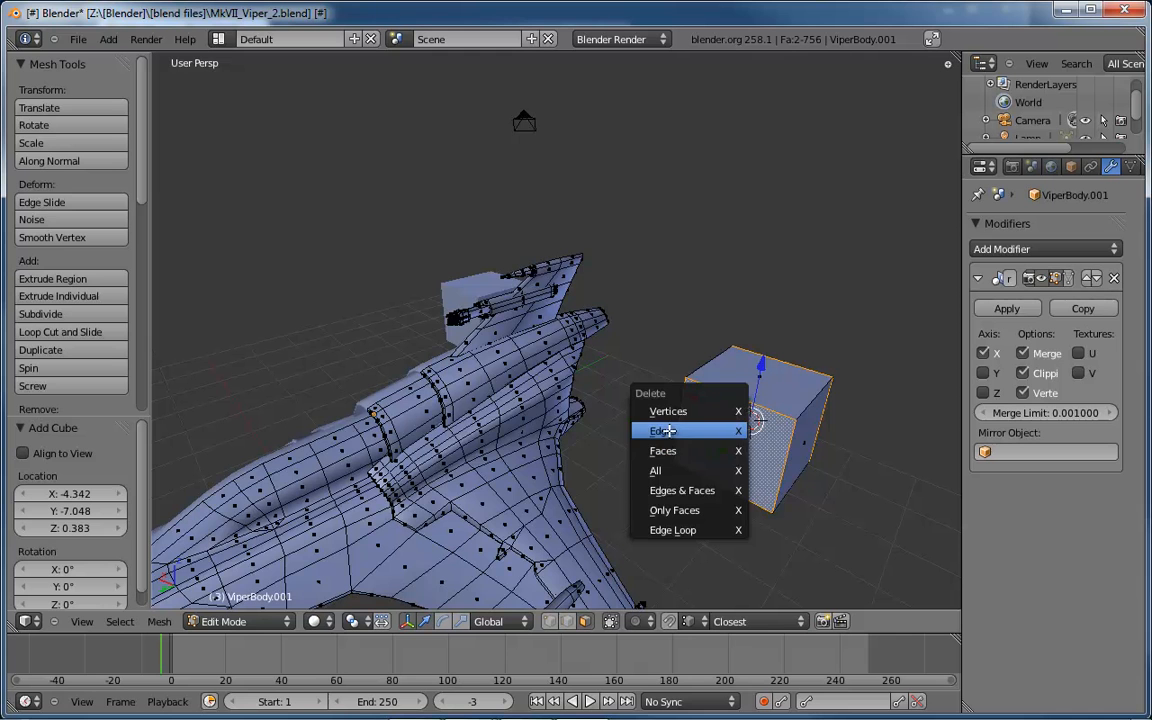
{"action": "left_click", "coordinate": [663, 451]}
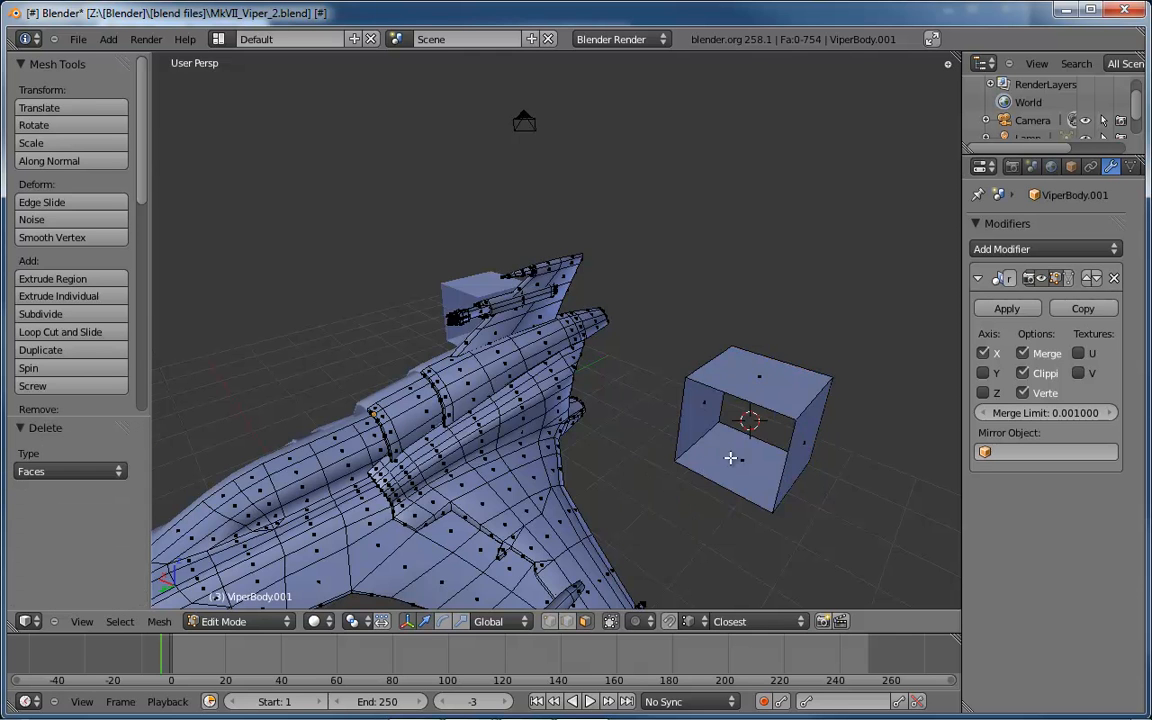
- Cut one centred lengthwise edge into the open cube's top face and one into its bottom face
{"action": "middle_click_drag", "start_coordinate": [663, 451], "coordinate": [700, 455]}
{"action": "key", "text": "ctrl+r"}
{"action": "left_click", "coordinate": [612, 385]}
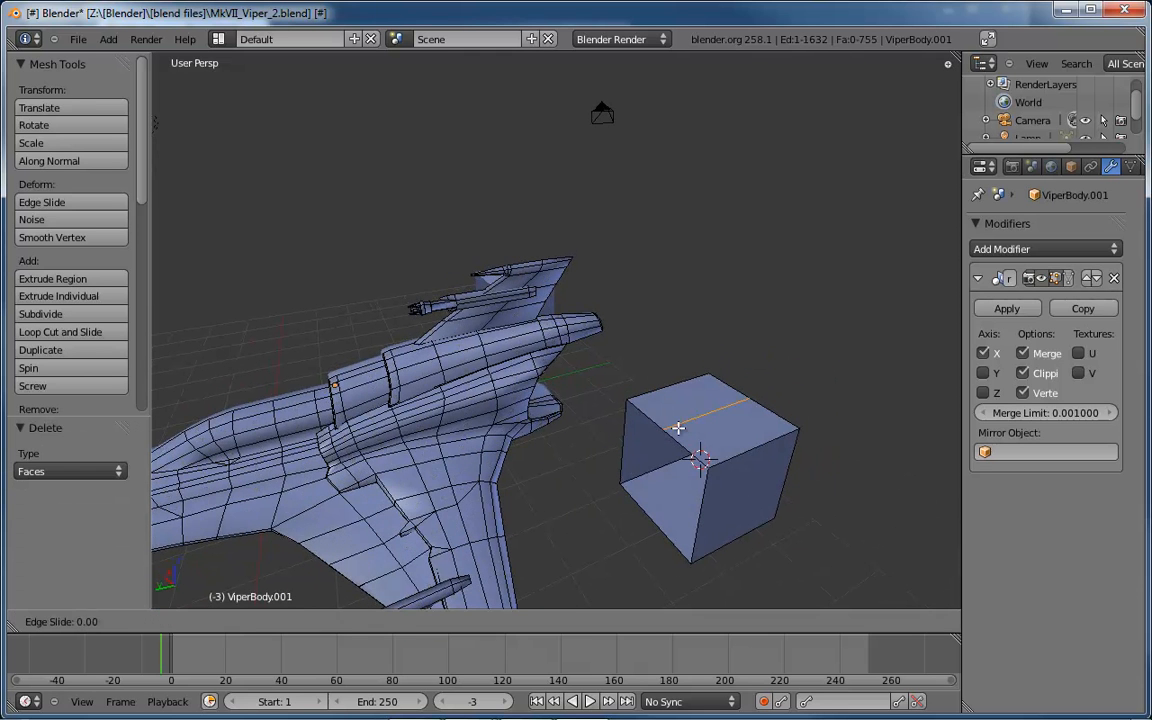
{"action": "left_click", "coordinate": [739, 353]}
{"action": "key", "text": "ctrl+r"}
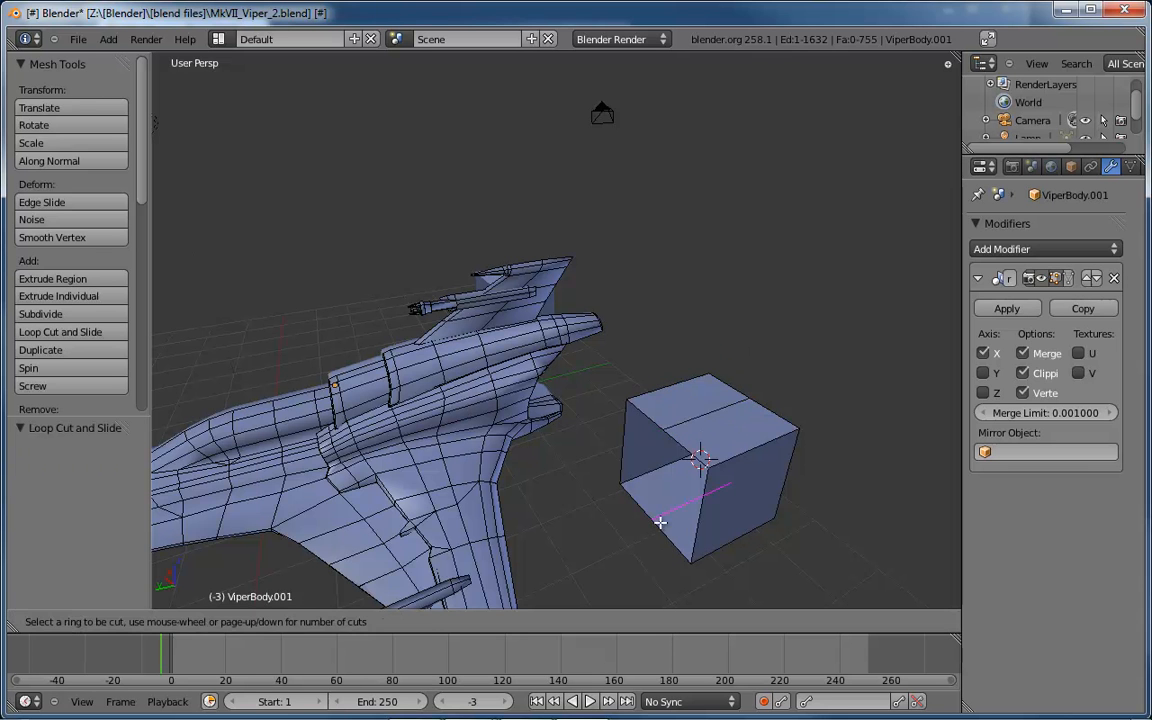
{"action": "left_click", "coordinate": [652, 519]}
{"action": "left_click", "coordinate": [652, 519]}
- Form a hexagonal tube by scaling the two side faces to about 0.448 along Z and 0.737 along X
{"action": "middle_click_drag", "start_coordinate": [652, 519], "coordinate": [790, 420]}
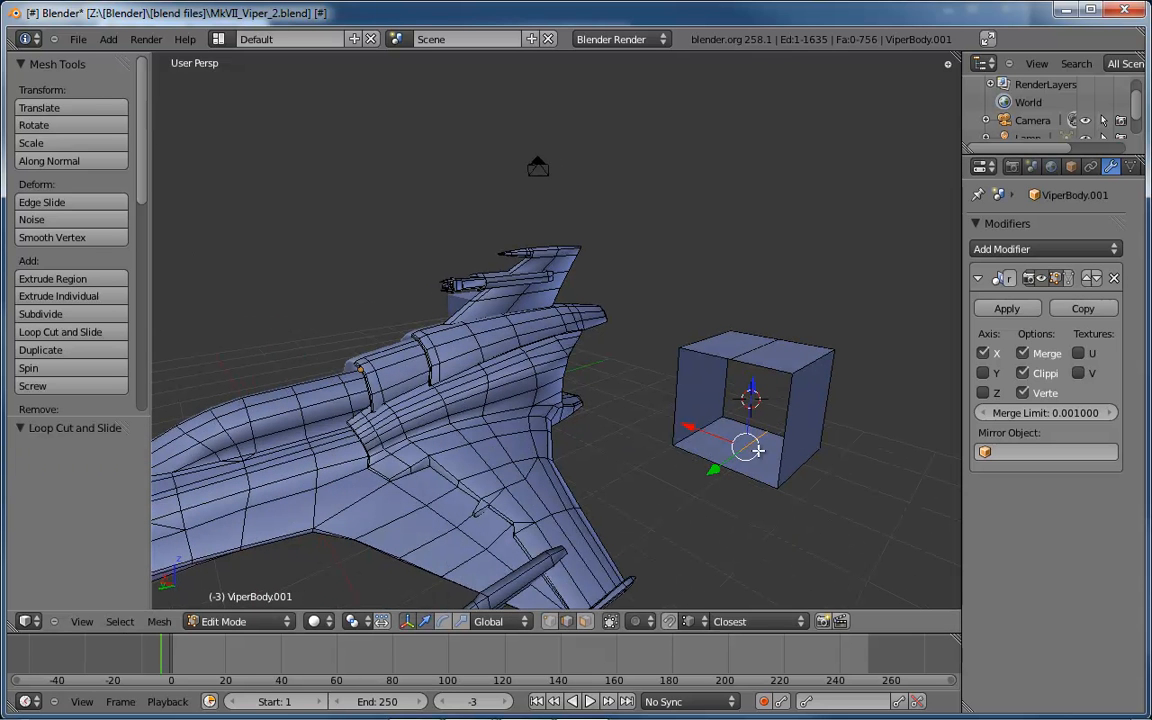
{"action": "key", "text": "ctrl+Tab"}
{"action": "left_click", "coordinate": [805, 404]}
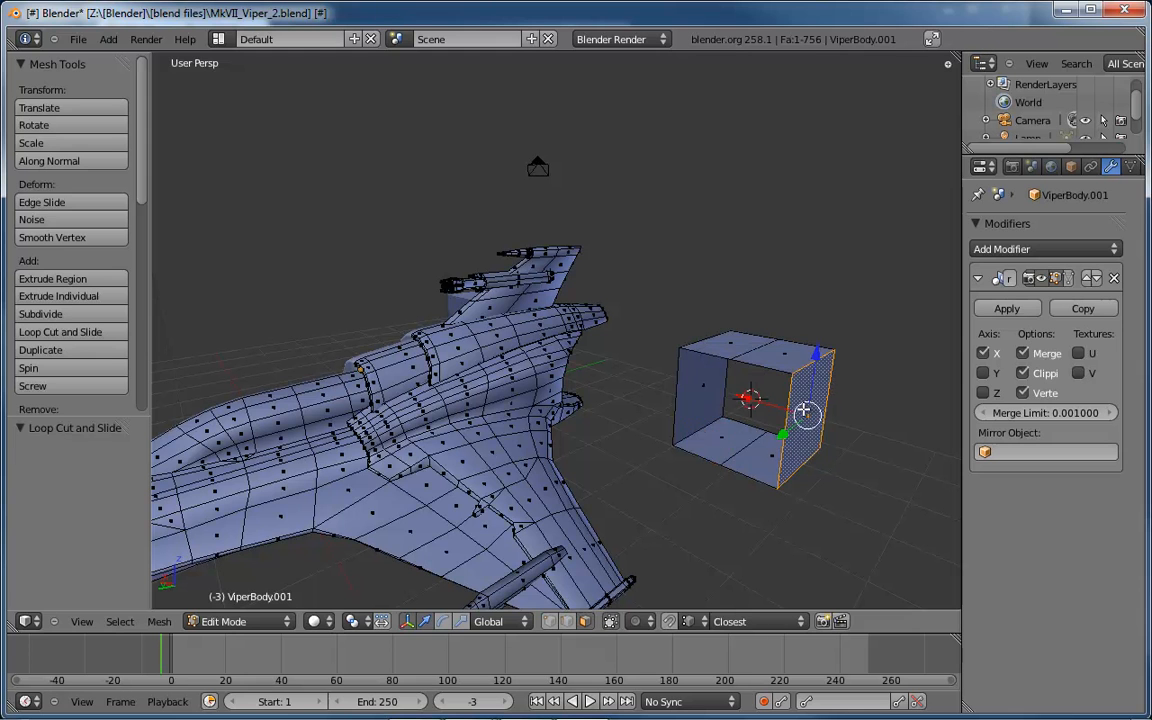
{"action": "right_click", "coordinate": [805, 408]}
{"action": "key", "text": "s"}
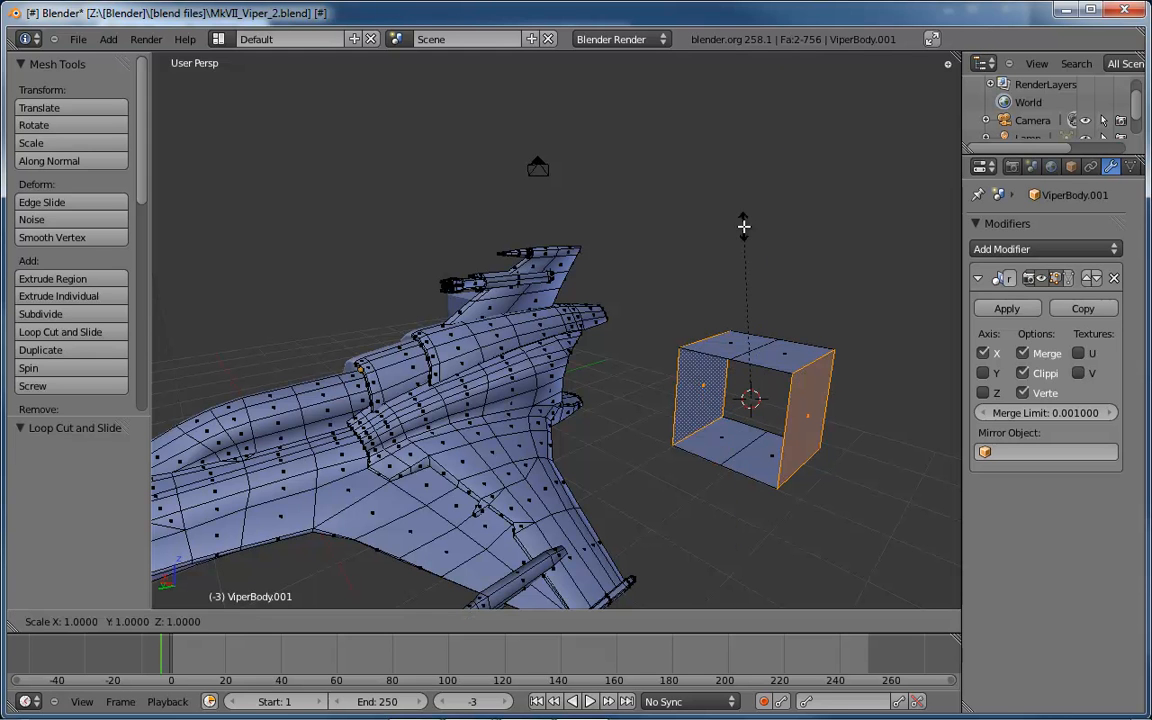
{"action": "key", "text": "z"}
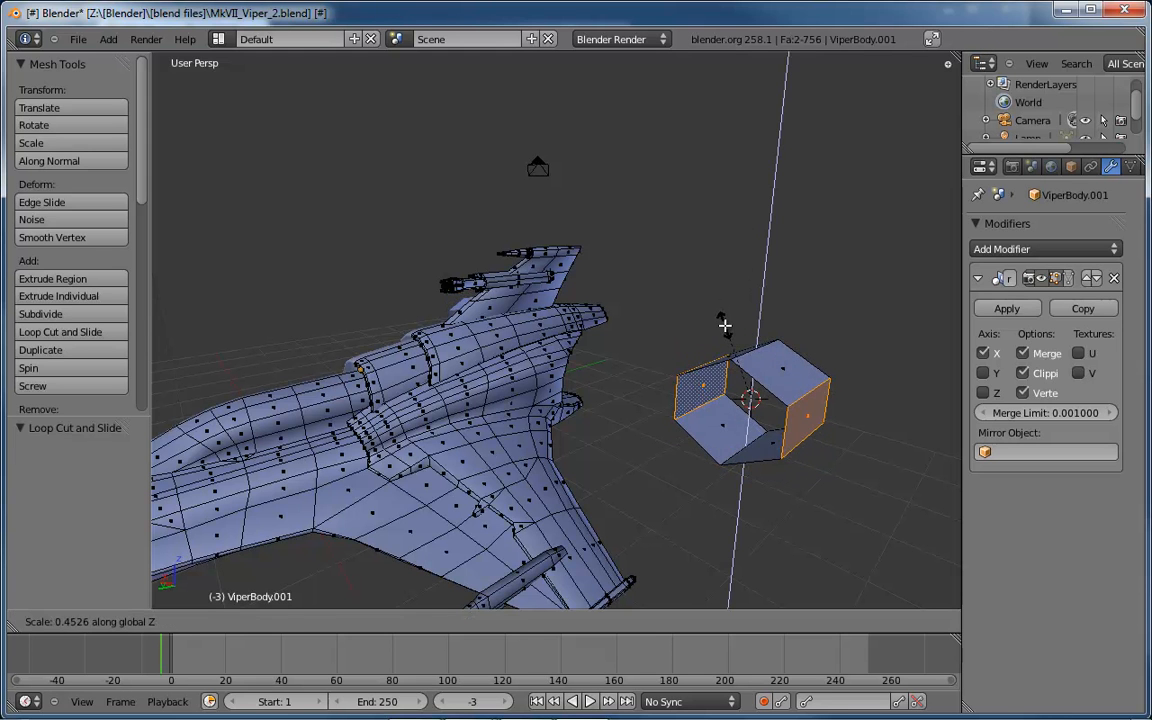
{"action": "left_click", "coordinate": [728, 342]}
{"action": "key", "text": "s"}
{"action": "key", "text": "x"}
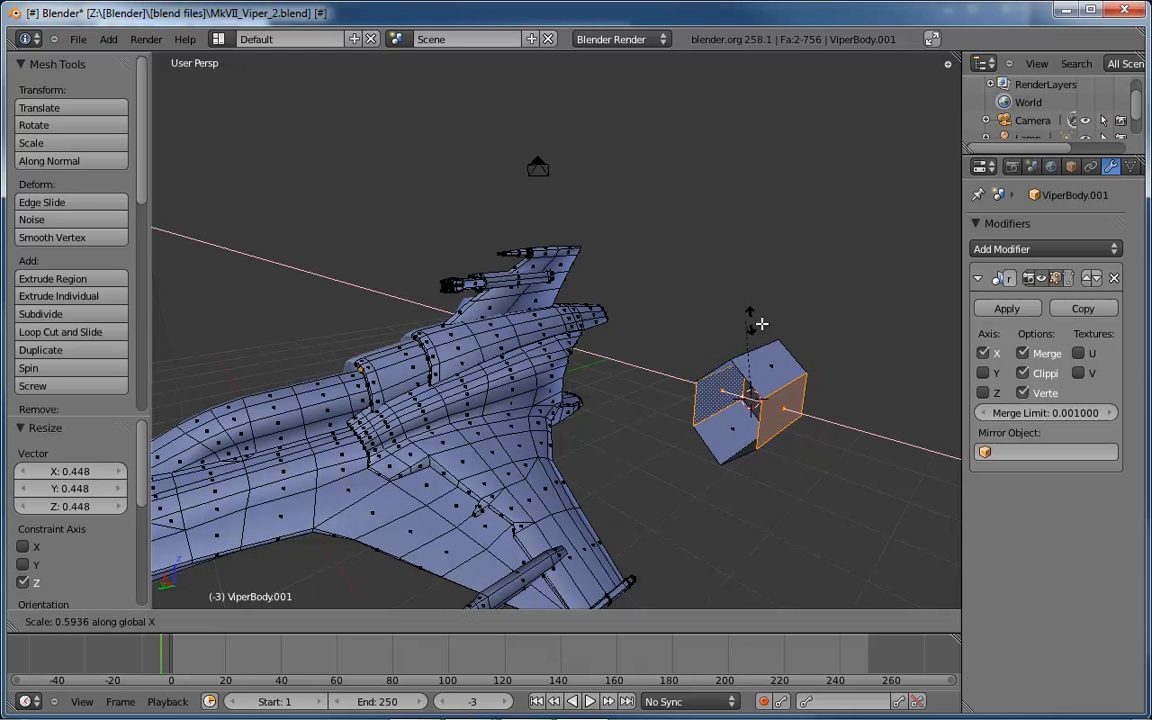
{"action": "left_click", "coordinate": [699, 313]}
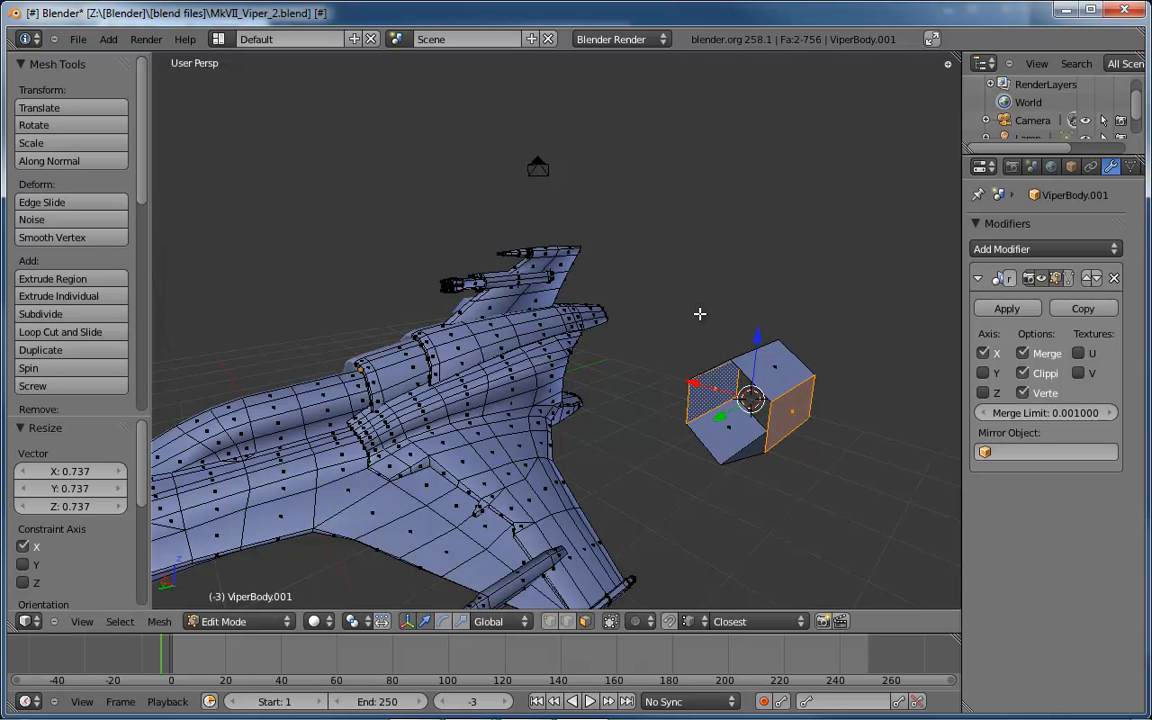
- In bottom wireframe view, move the whole hexagonal tube about 3.56 along X and 0.563 along Y onto the reference engine
{"action": "key", "text": "ctrl+KP_7"}
{"action": "scroll", "coordinate": [660, 340], "scroll_direction": "up", "scroll_amount": 3}
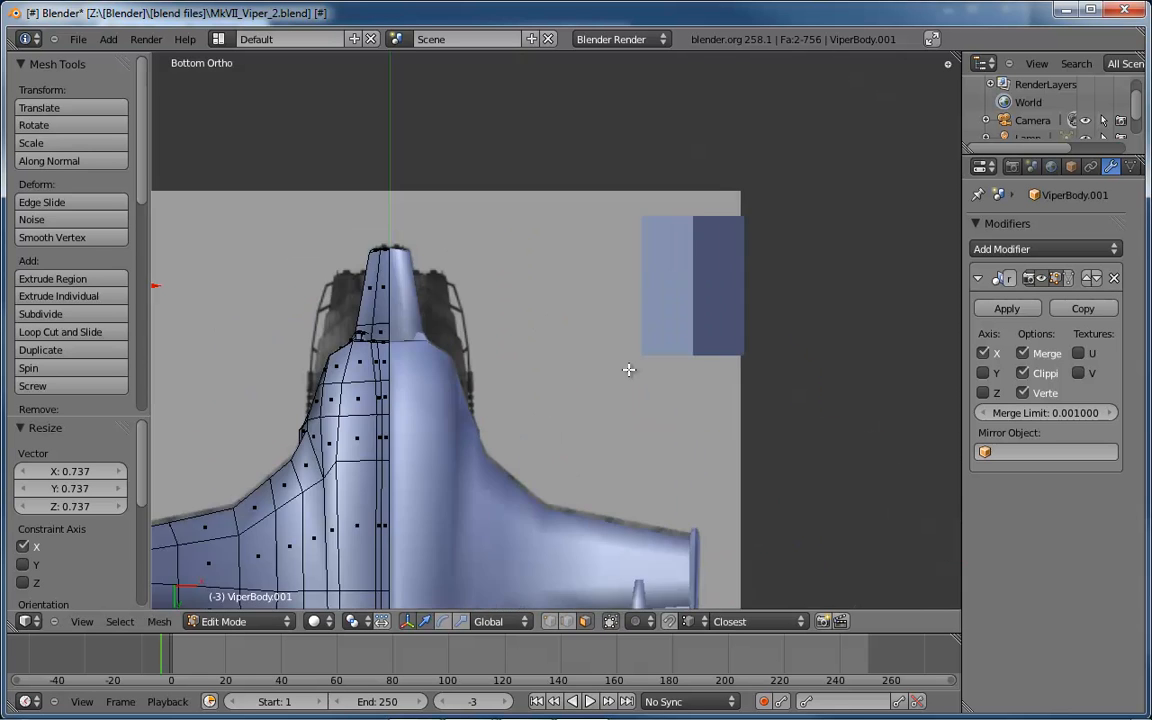
{"action": "key", "text": "z"}
{"action": "middle_click_drag", "start_coordinate": [530, 317], "coordinate": [678, 283], "text": "shift"}
{"action": "scroll", "coordinate": [643, 319], "scroll_direction": "up", "scroll_amount": 3}
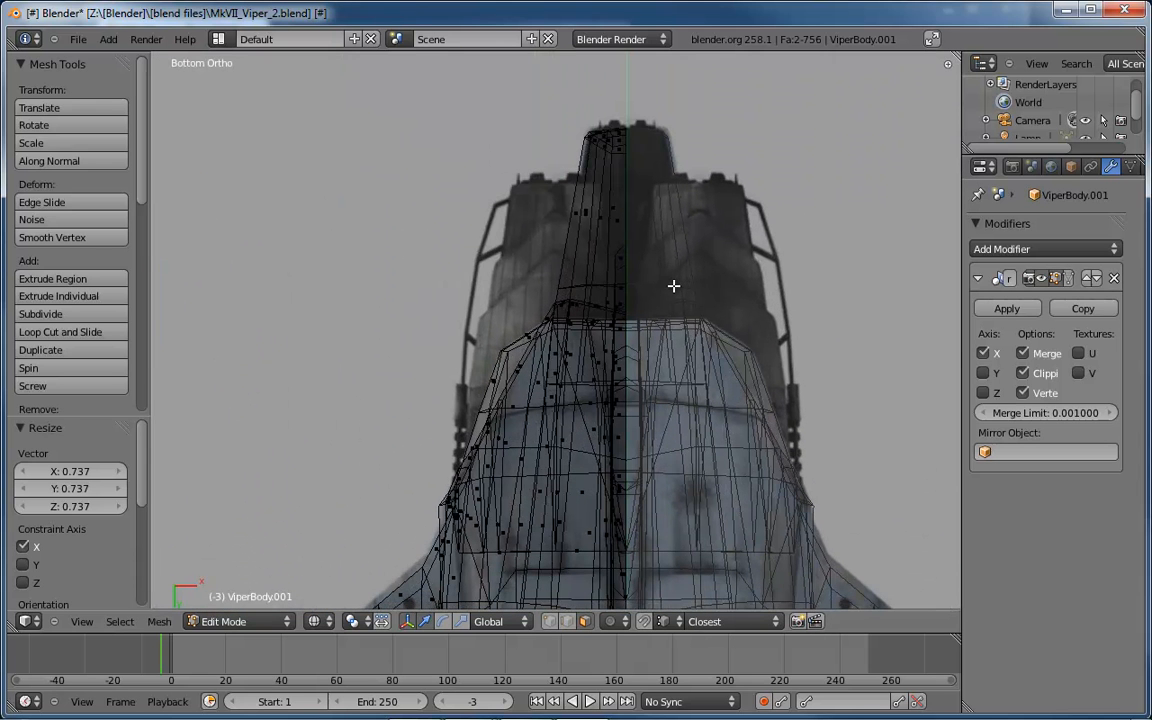
{"action": "scroll", "coordinate": [431, 260], "scroll_direction": "down", "scroll_amount": 2}
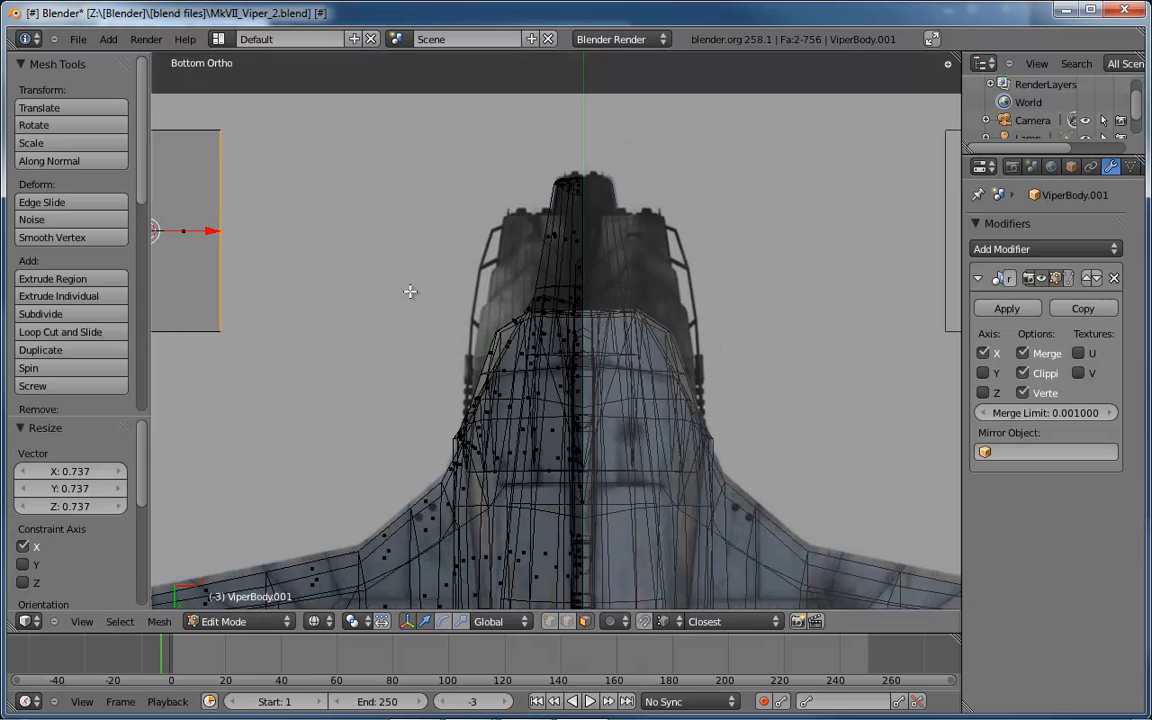
{"action": "middle_click_drag", "start_coordinate": [311, 262], "coordinate": [365, 283], "text": "shift"}
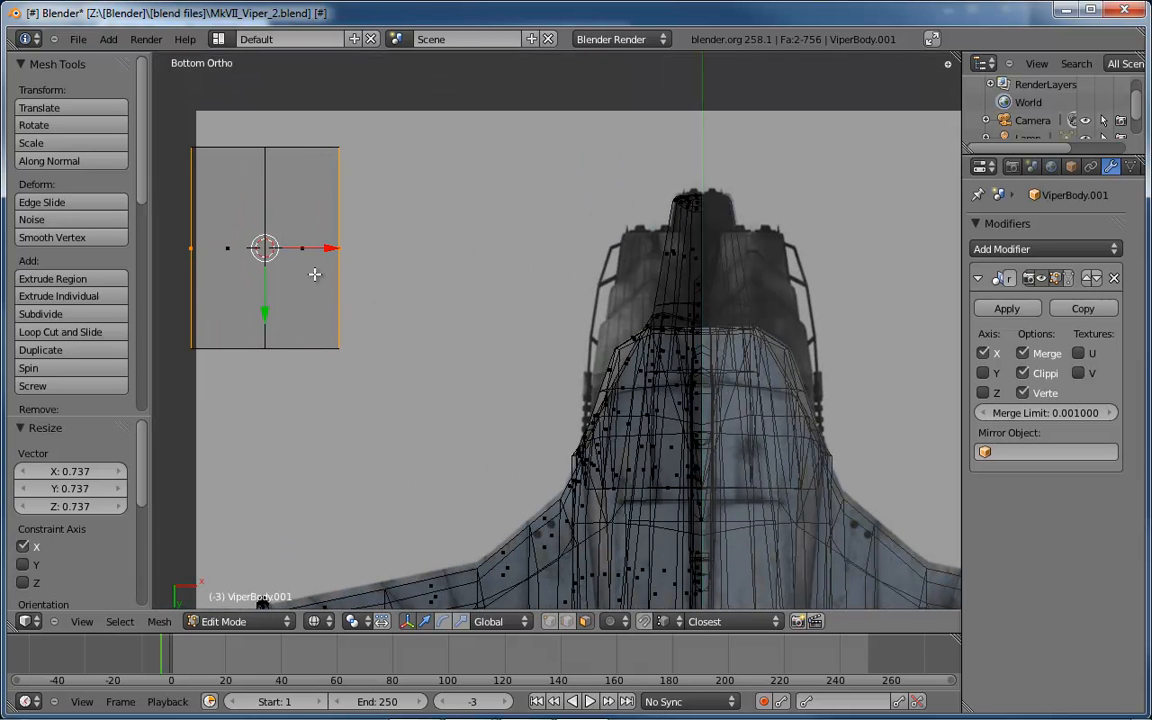
{"action": "key", "text": "ctrl+KP_Add"}
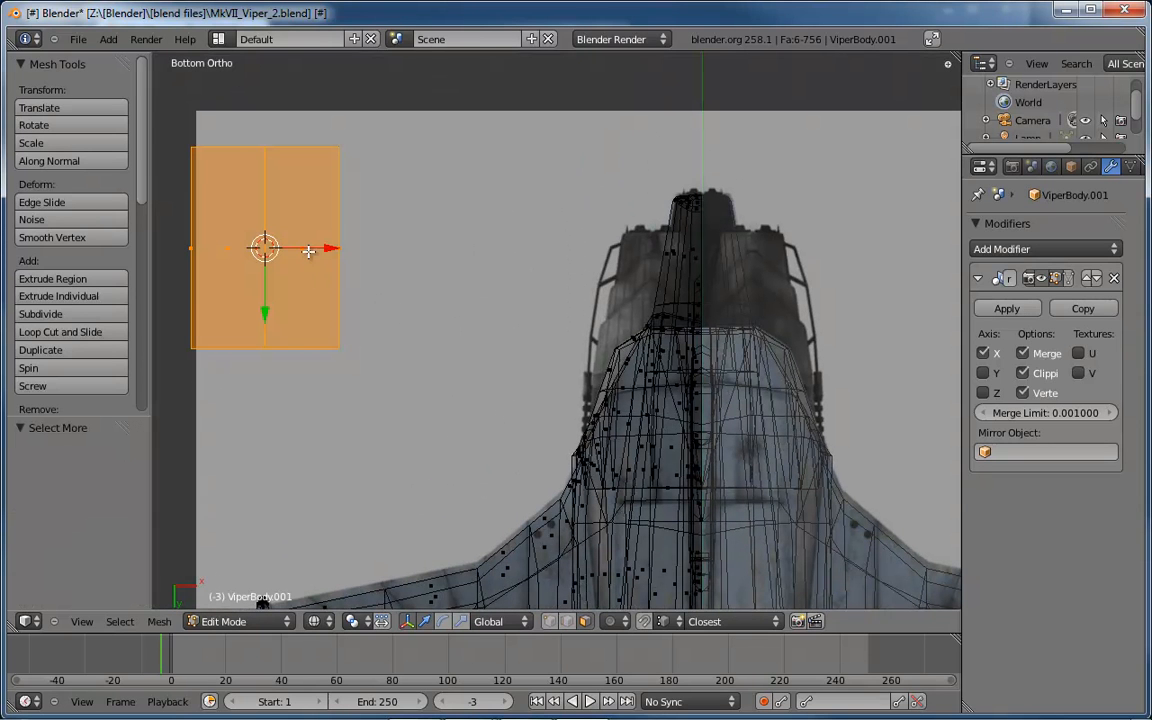
{"action": "left_click_drag", "start_coordinate": [330, 248], "coordinate": [670, 256]}
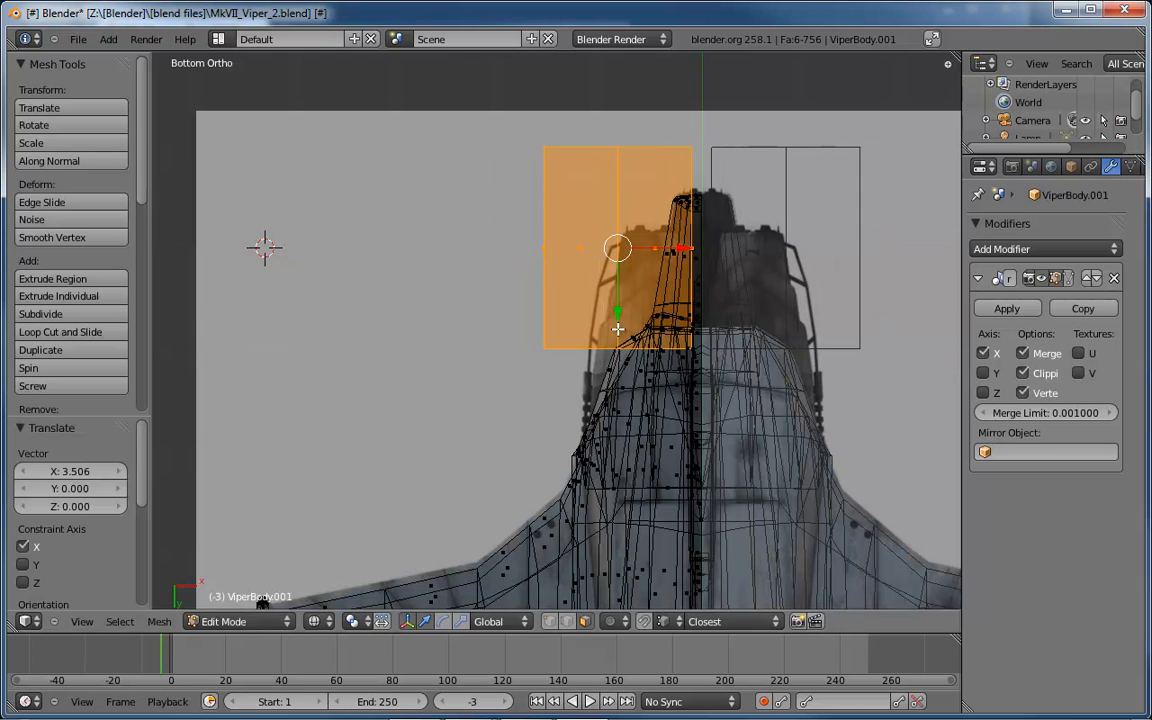
{"action": "left_click_drag", "start_coordinate": [612, 318], "coordinate": [616, 370]}
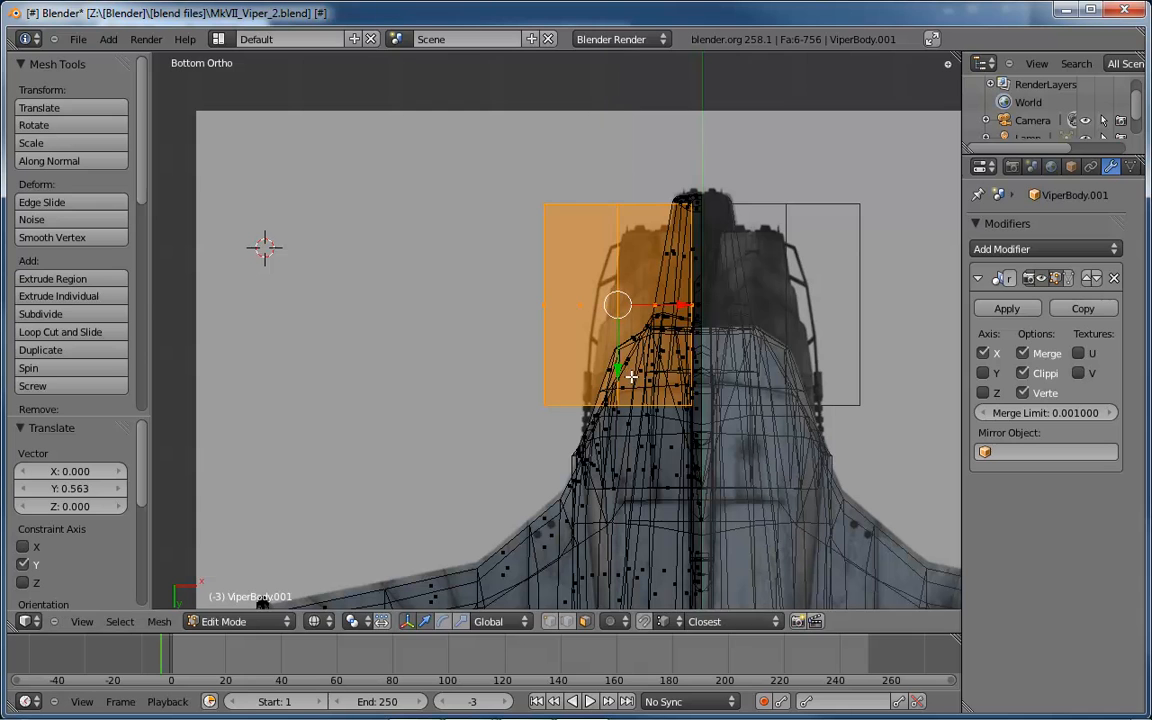
{"action": "left_click_drag", "start_coordinate": [686, 304], "coordinate": [691, 308]}
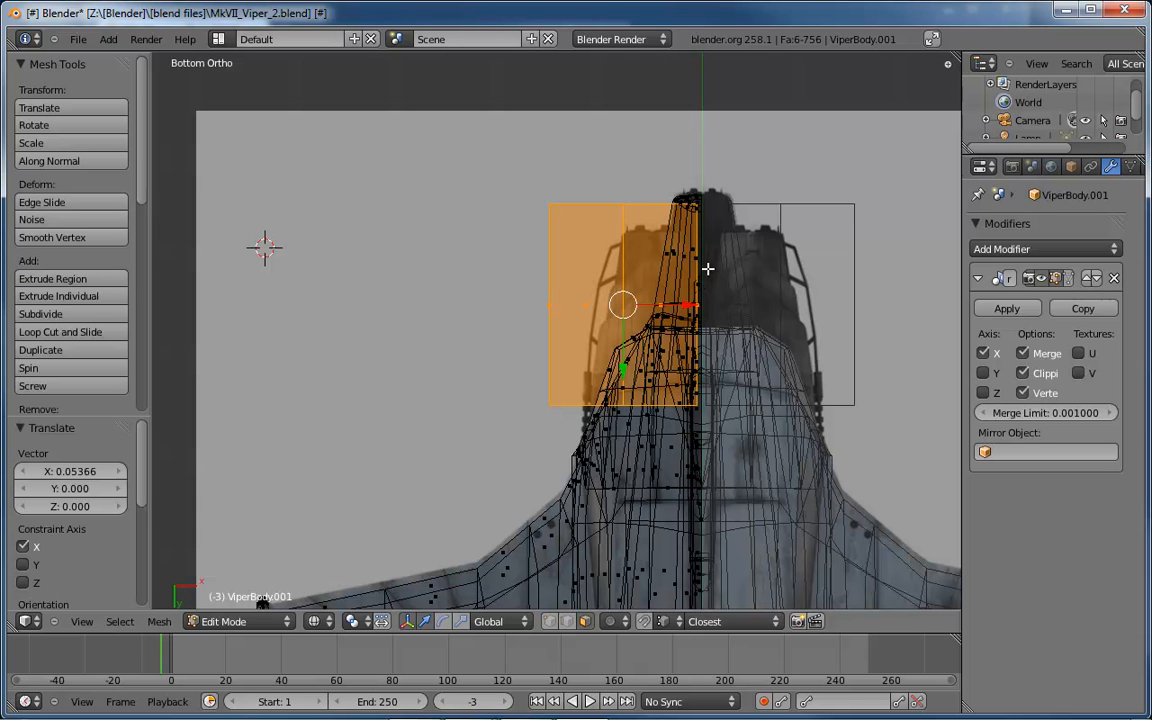
- Scale the engine tube to about 0.632 and move it about 0.259 along X and 1.315 along Y into the fuselage
{"action": "key", "text": "s"}
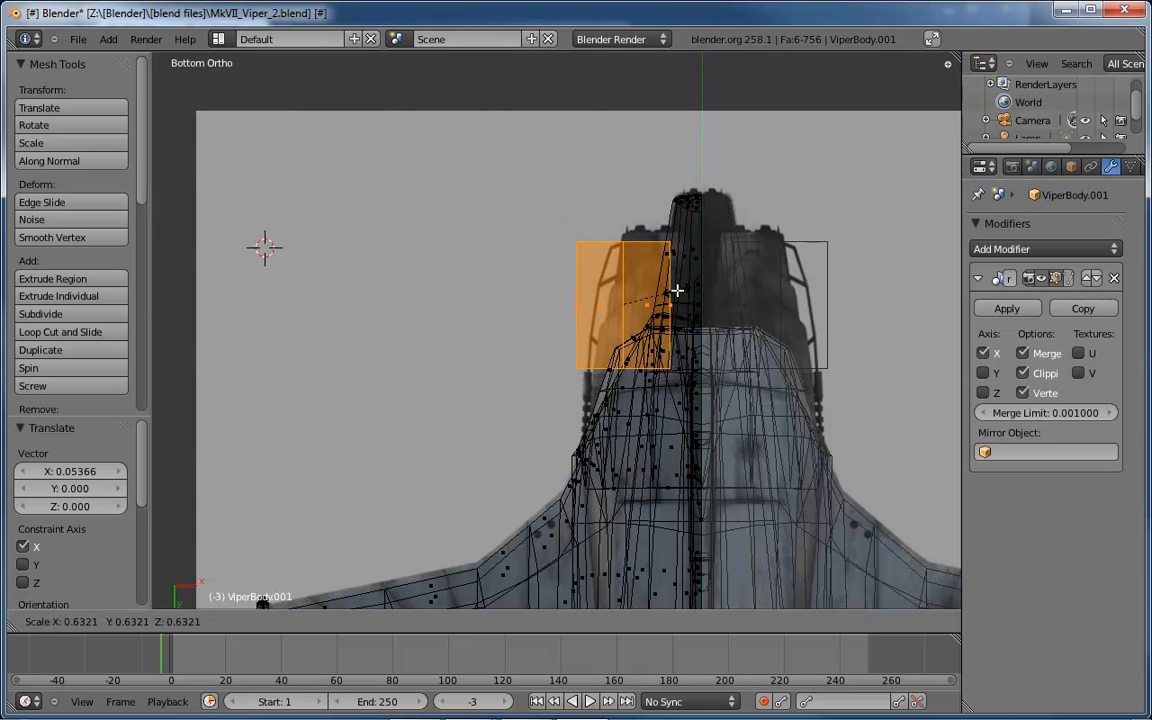
{"action": "left_click", "coordinate": [686, 303]}
{"action": "key", "text": "g"}
{"action": "key", "text": "x"}
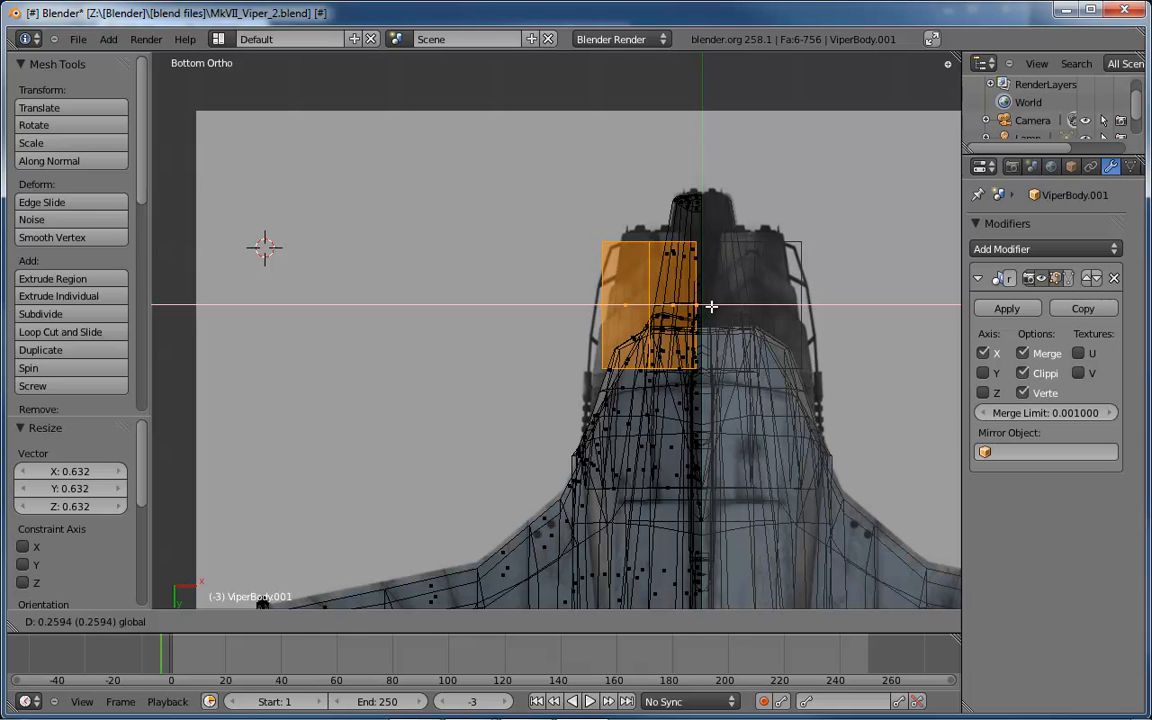
{"action": "left_click", "coordinate": [711, 306]}
{"action": "key", "text": "g"}
{"action": "key", "text": "y"}
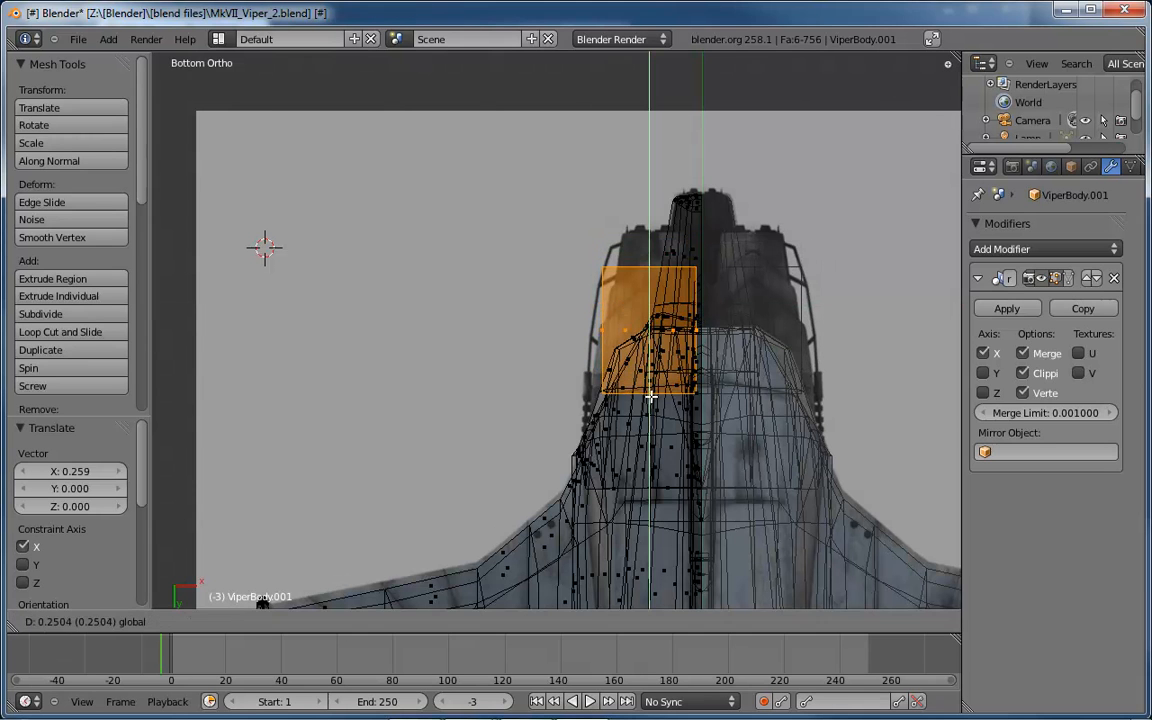
{"action": "left_click", "coordinate": [639, 503]}
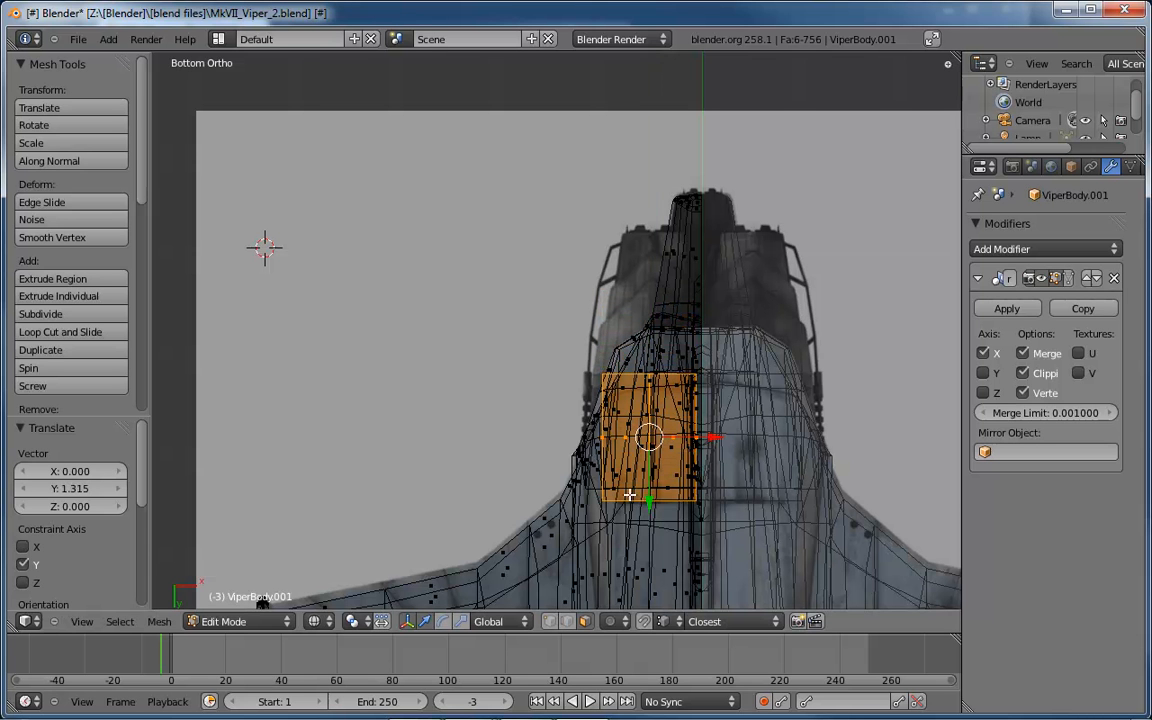
- In front view, lower the engine tube about 0.259 along Z to centre it on the reference engine's bright spot
{"action": "middle_click_drag", "start_coordinate": [639, 503], "coordinate": [476, 357]}
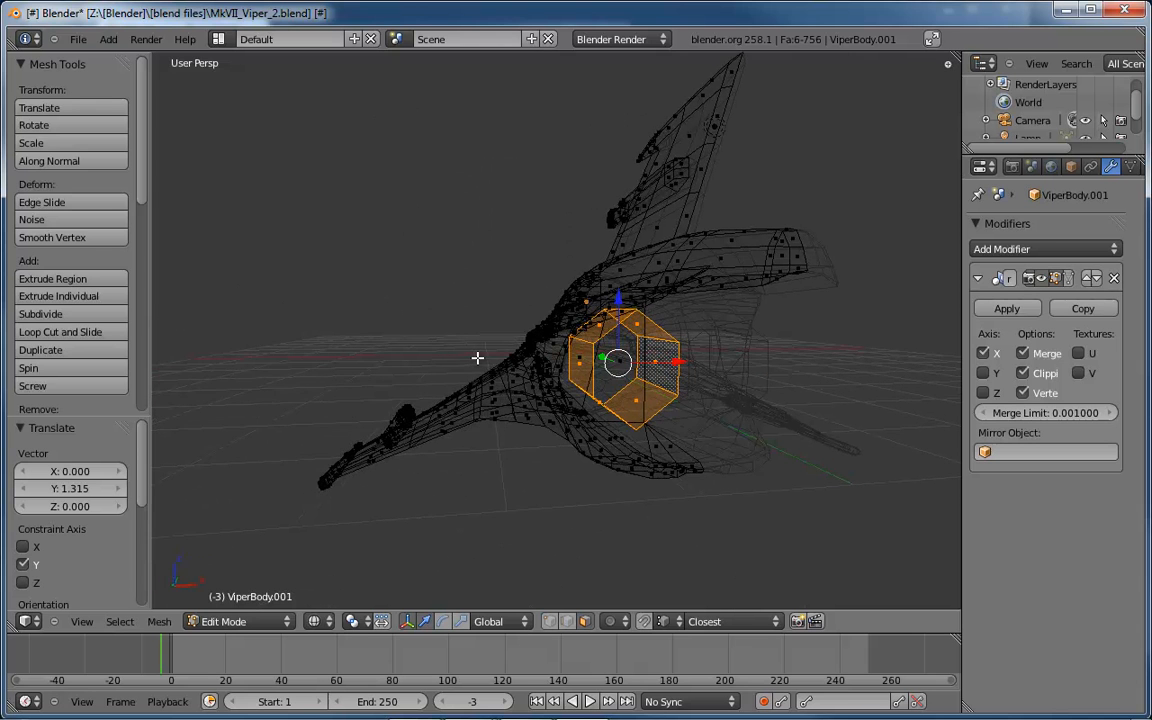
{"action": "key", "text": "ctrl+KP_1"}
{"action": "key", "text": "KP_1"}
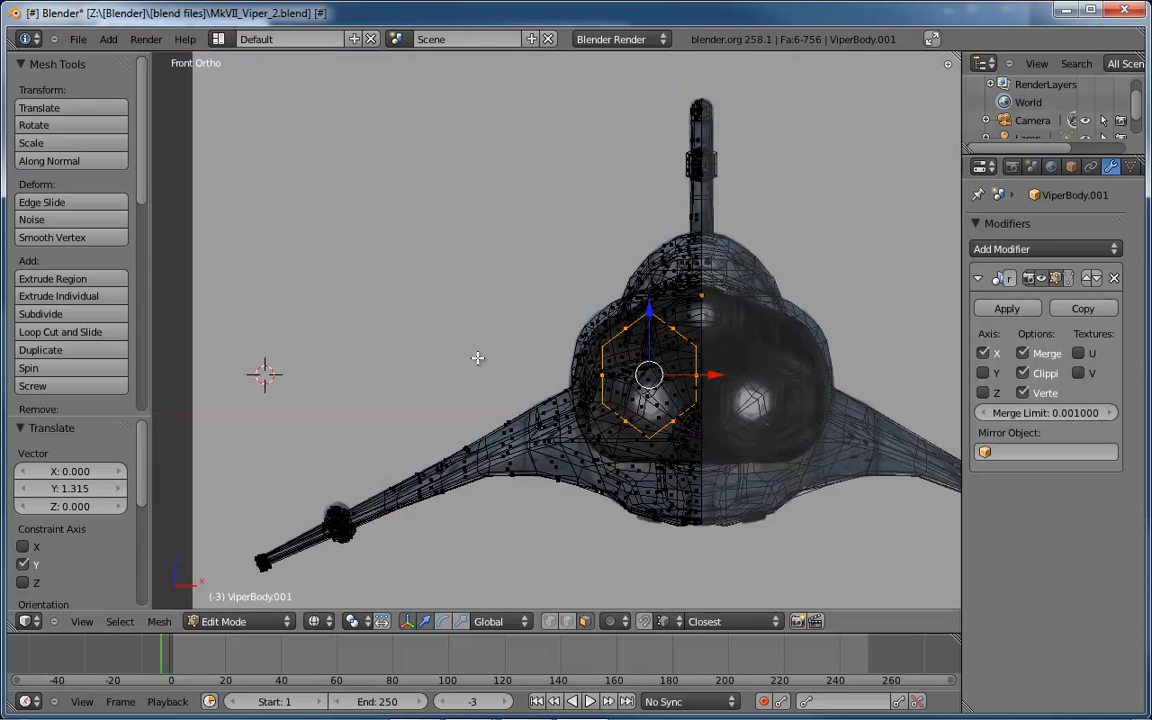
{"action": "scroll", "coordinate": [478, 357], "scroll_direction": "up", "scroll_amount": 4}
{"action": "middle_click_drag", "start_coordinate": [712, 380], "coordinate": [553, 283], "text": "shift"}
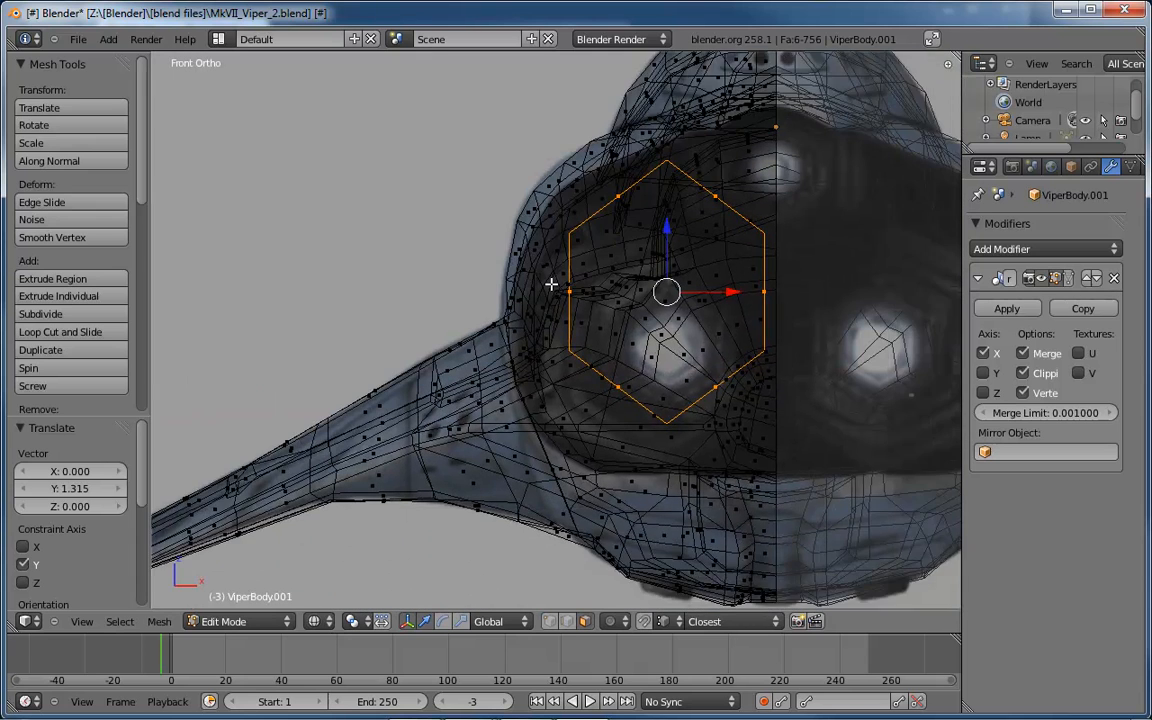
{"action": "scroll", "coordinate": [551, 284], "scroll_direction": "up", "scroll_amount": 1}
{"action": "middle_click_drag", "start_coordinate": [645, 265], "coordinate": [542, 231], "text": "shift"}
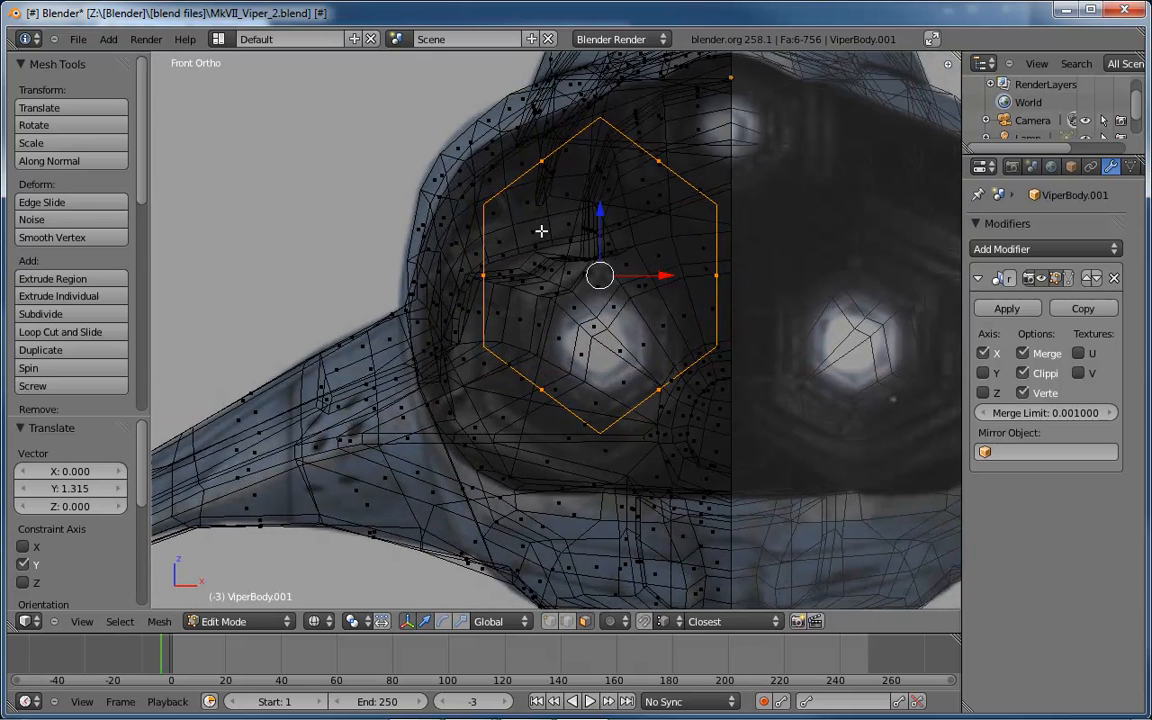
{"action": "left_click_drag", "start_coordinate": [602, 212], "coordinate": [591, 275]}
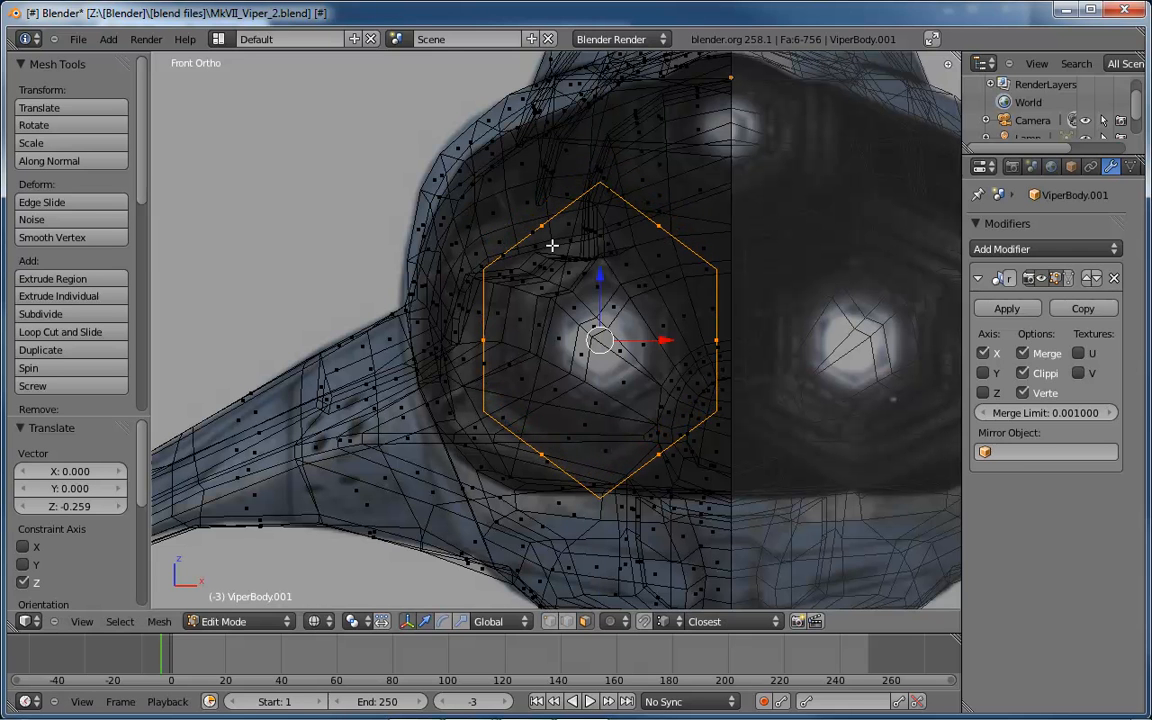
- Try to shift the engine tube's three outboard faces about 0.029 outward along X, and undo the move
{"action": "right_click", "coordinate": [540, 229]}
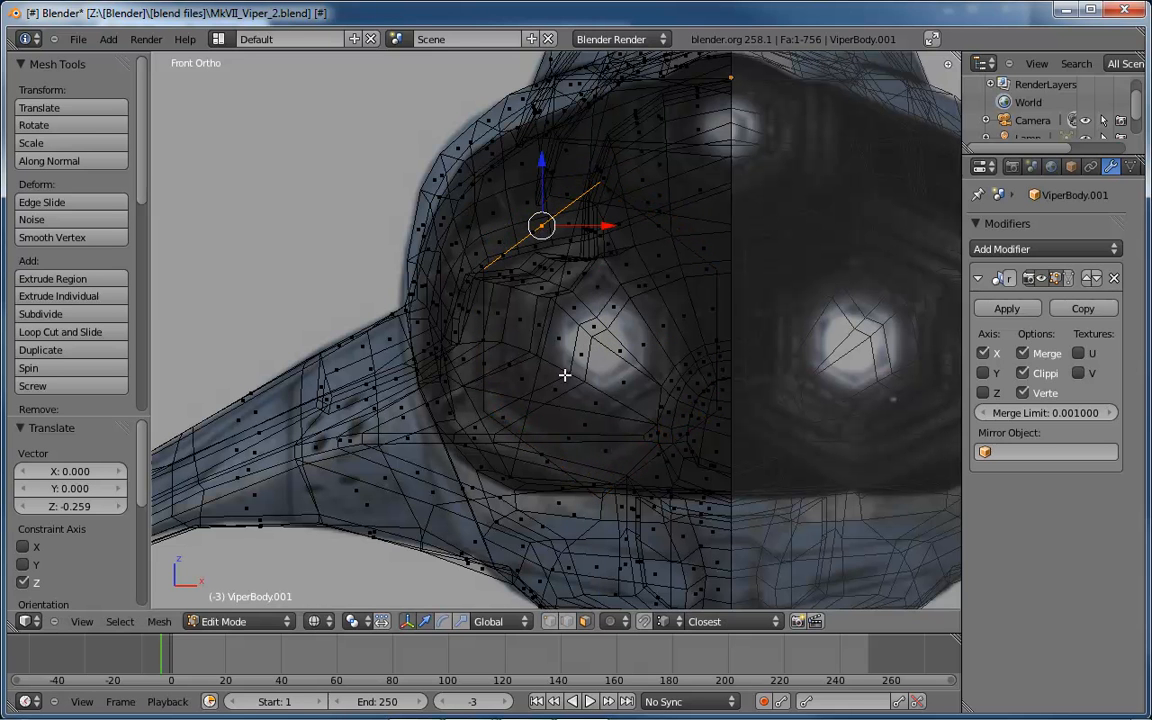
{"action": "right_click", "coordinate": [545, 444], "text": "shift"}
{"action": "right_click", "coordinate": [482, 340], "text": "shift"}
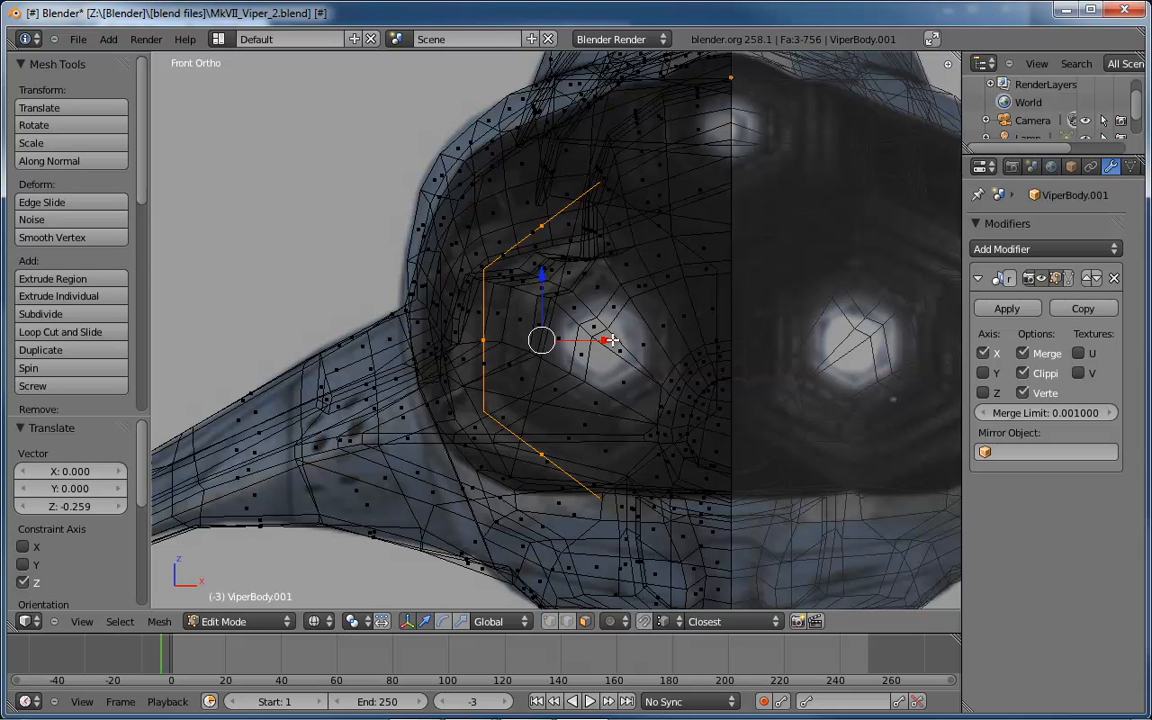
{"action": "mouse_move", "coordinate": [602, 341]}
{"action": "left_mouse_down"}
{"action": "mouse_move", "coordinate": [580, 341]}
{"action": "mouse_move", "coordinate": [594, 346]}
{"action": "left_mouse_up"}
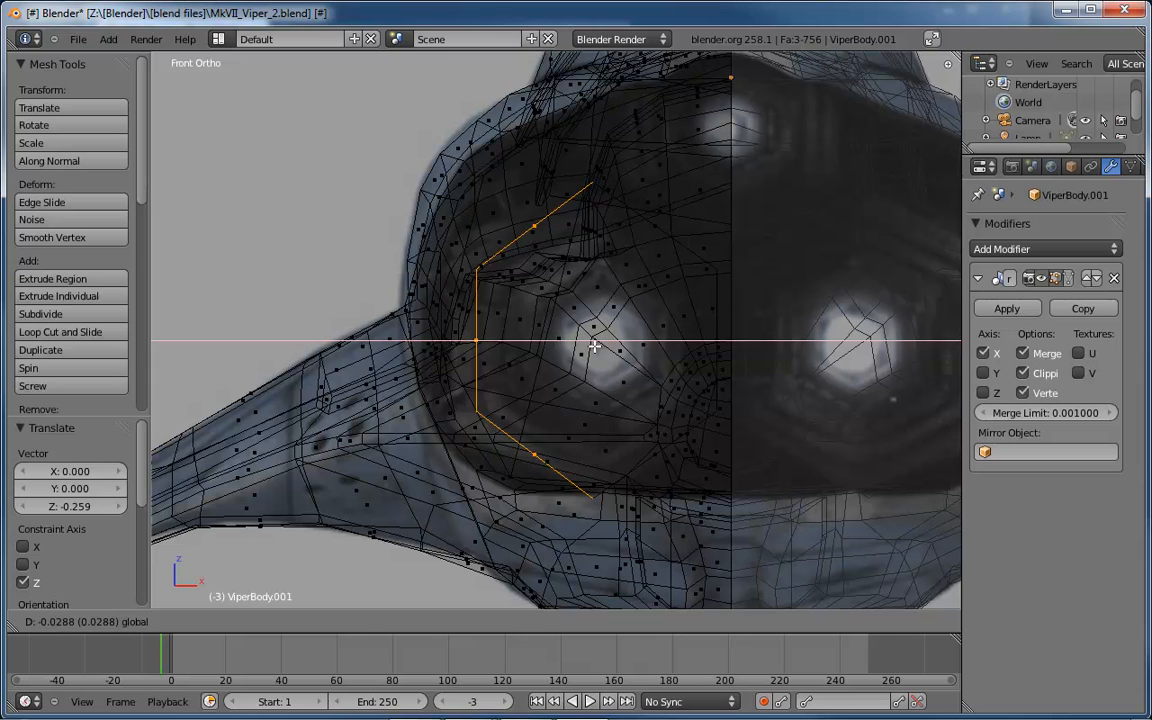
{"action": "left_click", "coordinate": [594, 345]}
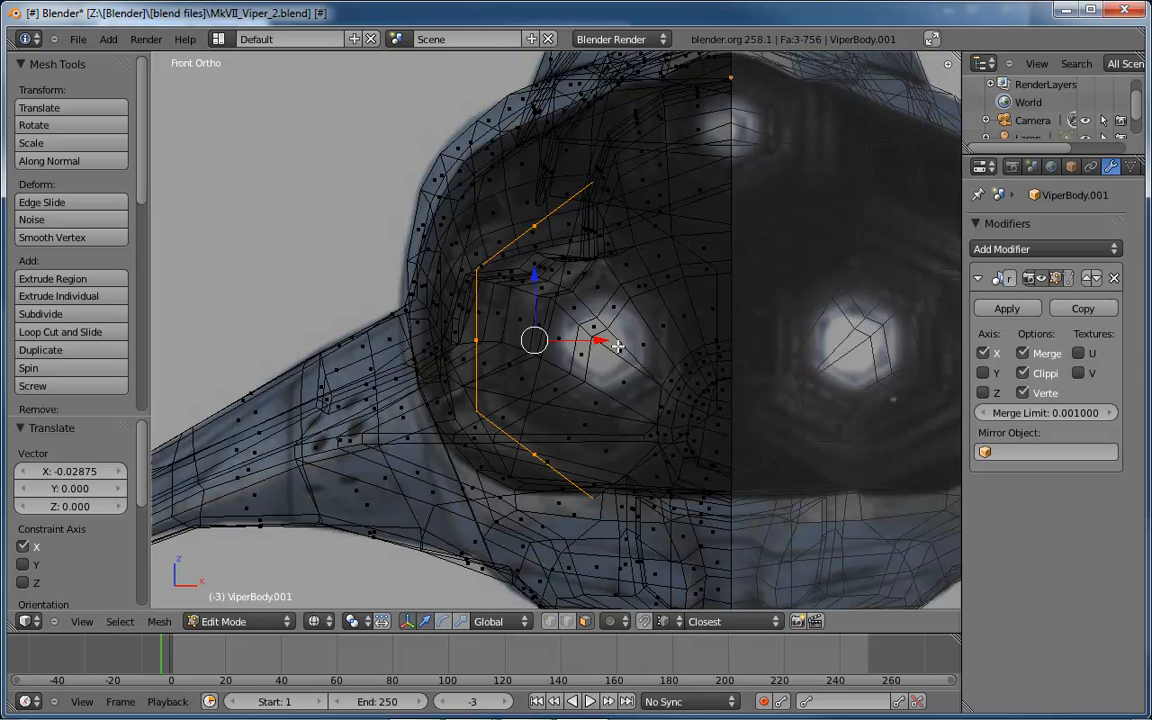
{"action": "key", "text": "ctrl+z"}
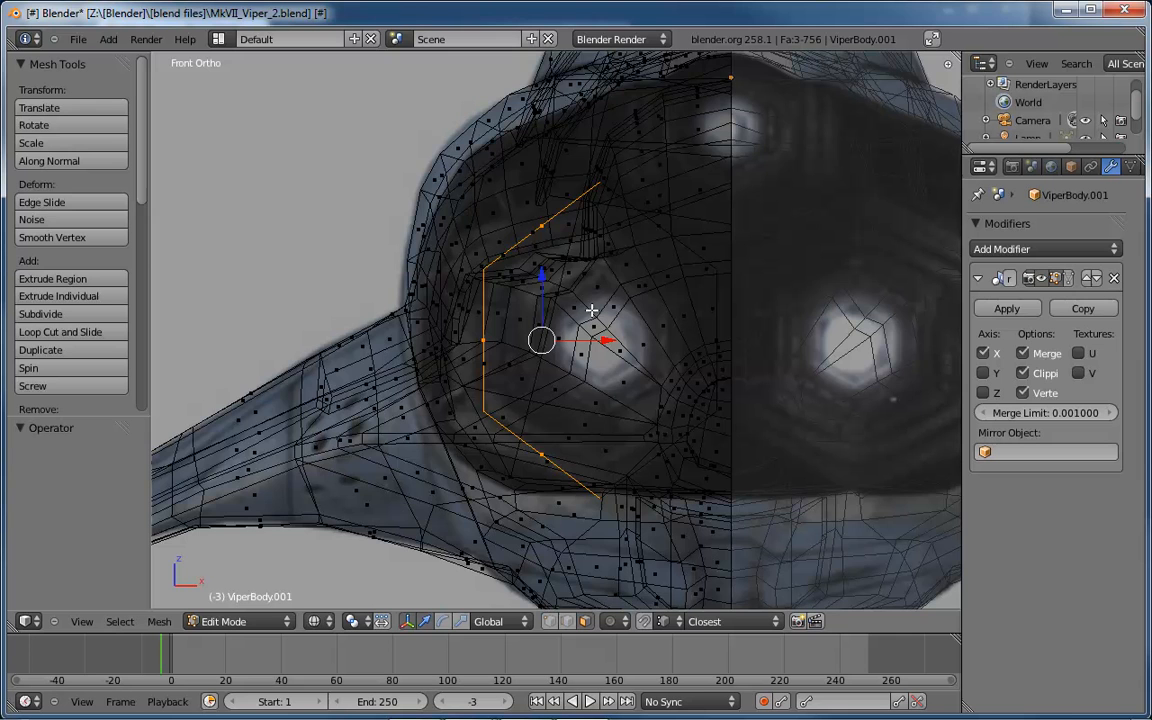
- Select the hexagonal edge loop at the engine tube's forward end and scale it to about 1.093
{"action": "middle_click_drag", "start_coordinate": [566, 226], "coordinate": [401, 258]}
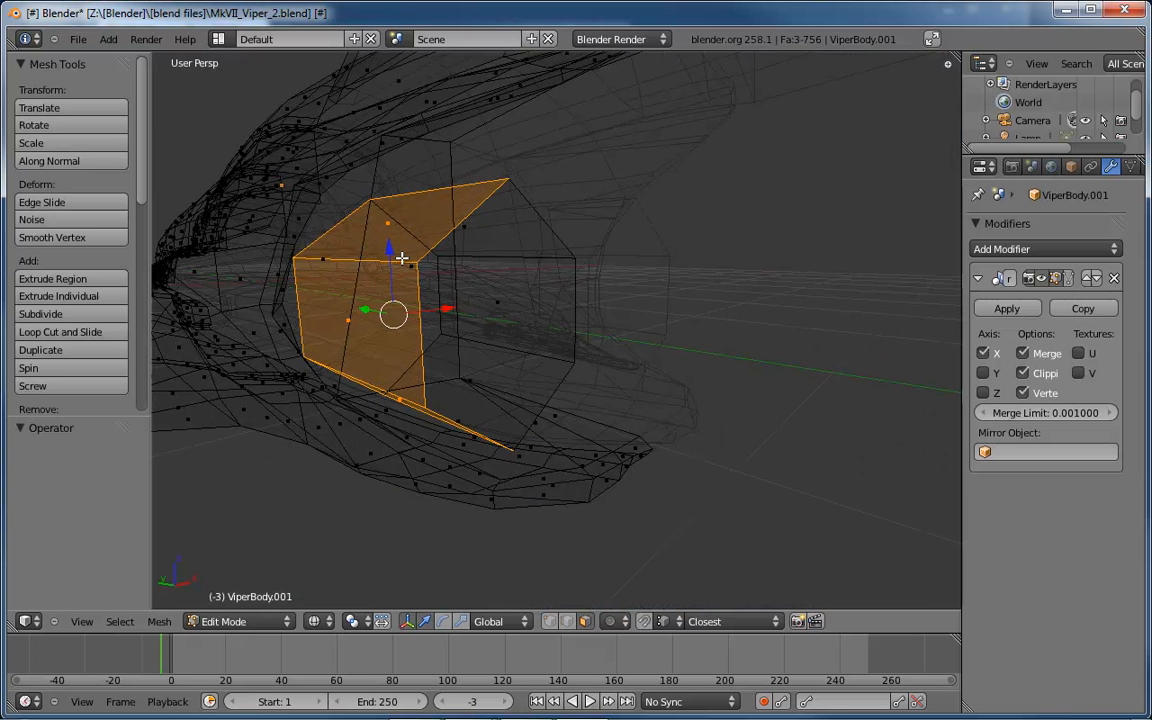
{"action": "key", "text": "ctrl+Tab"}
{"action": "left_click", "coordinate": [319, 221]}
{"action": "right_click", "coordinate": [319, 237]}
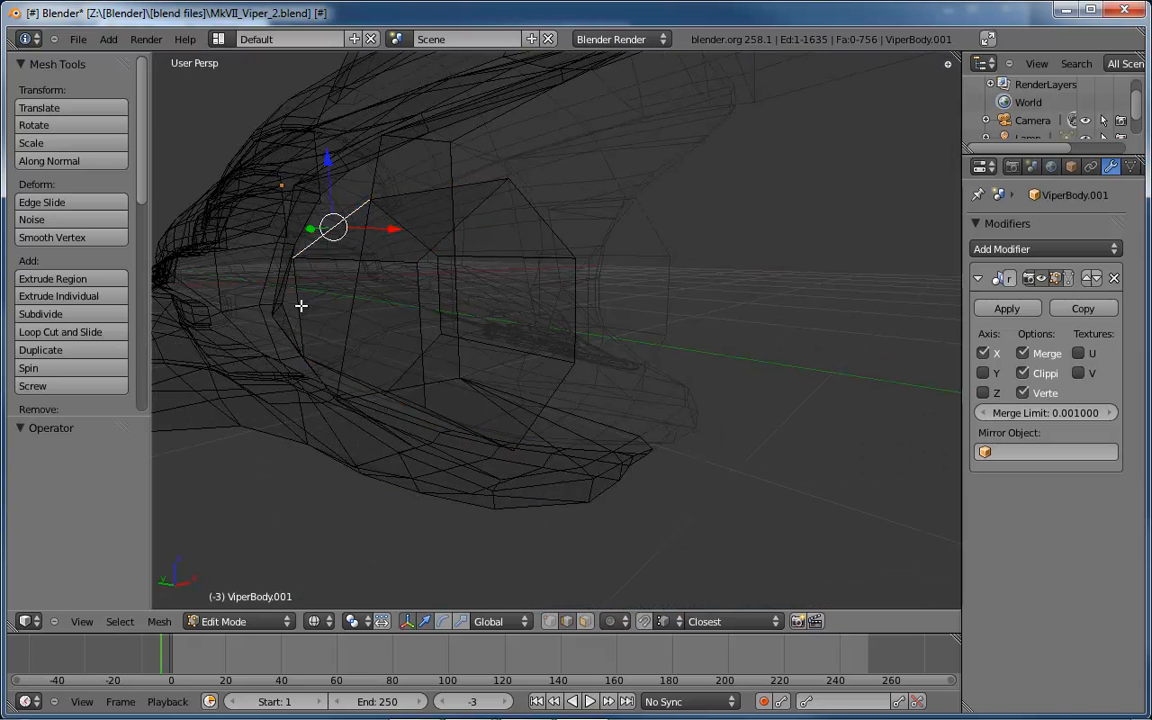
{"action": "right_click", "coordinate": [303, 305], "text": "shift"}
{"action": "middle_click_drag", "start_coordinate": [355, 363], "coordinate": [490, 285]}
{"action": "right_click", "coordinate": [342, 446], "text": "alt"}
{"action": "right_click", "coordinate": [336, 376], "text": "alt"}
{"action": "middle_click_drag", "start_coordinate": [571, 370], "coordinate": [688, 230]}
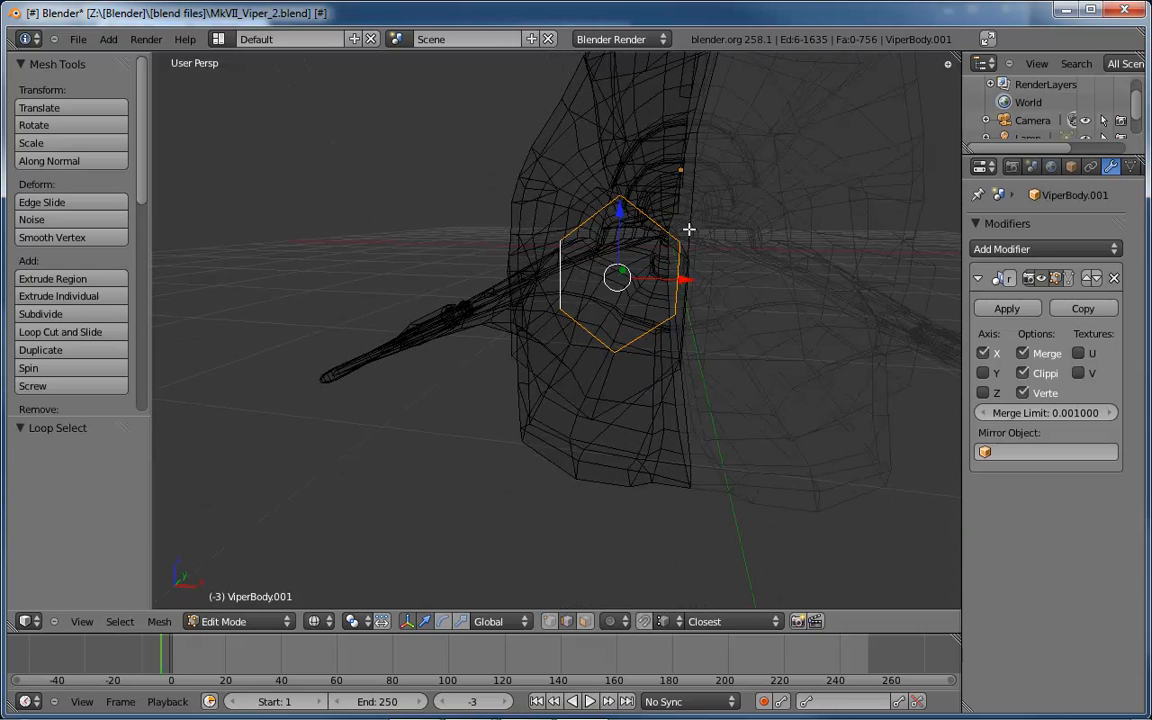
{"action": "key", "text": "s"}
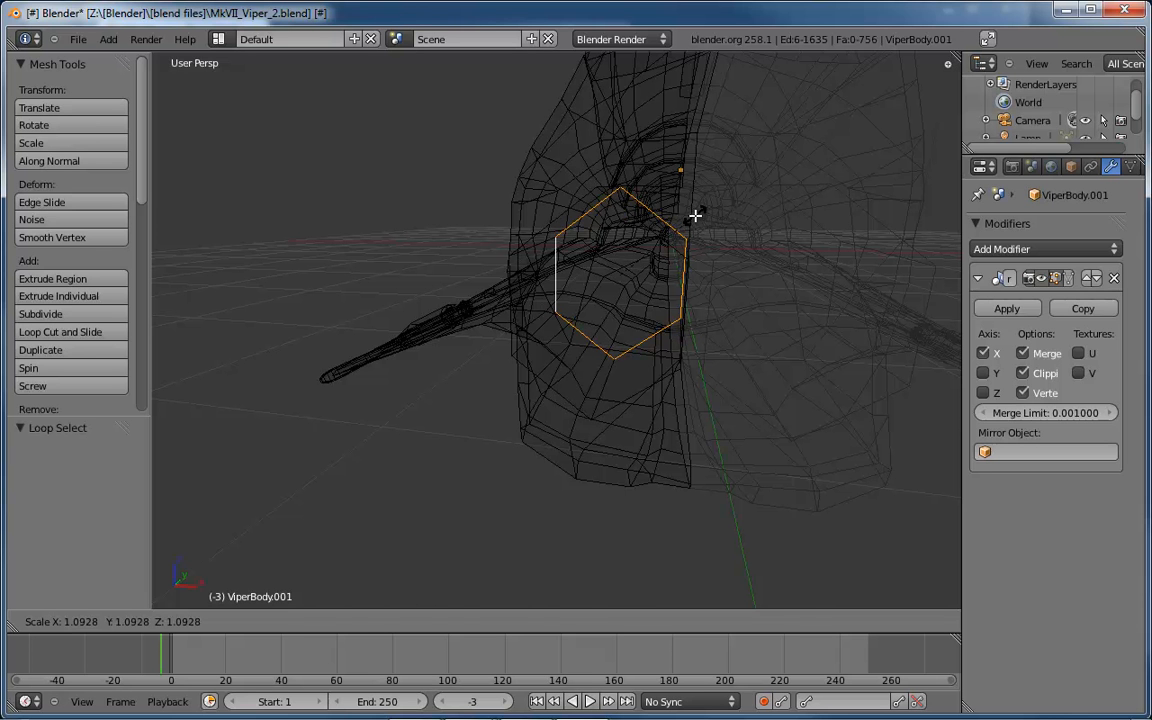
{"action": "left_click", "coordinate": [695, 215]}
{"action": "middle_click_drag", "start_coordinate": [695, 215], "coordinate": [596, 237]}
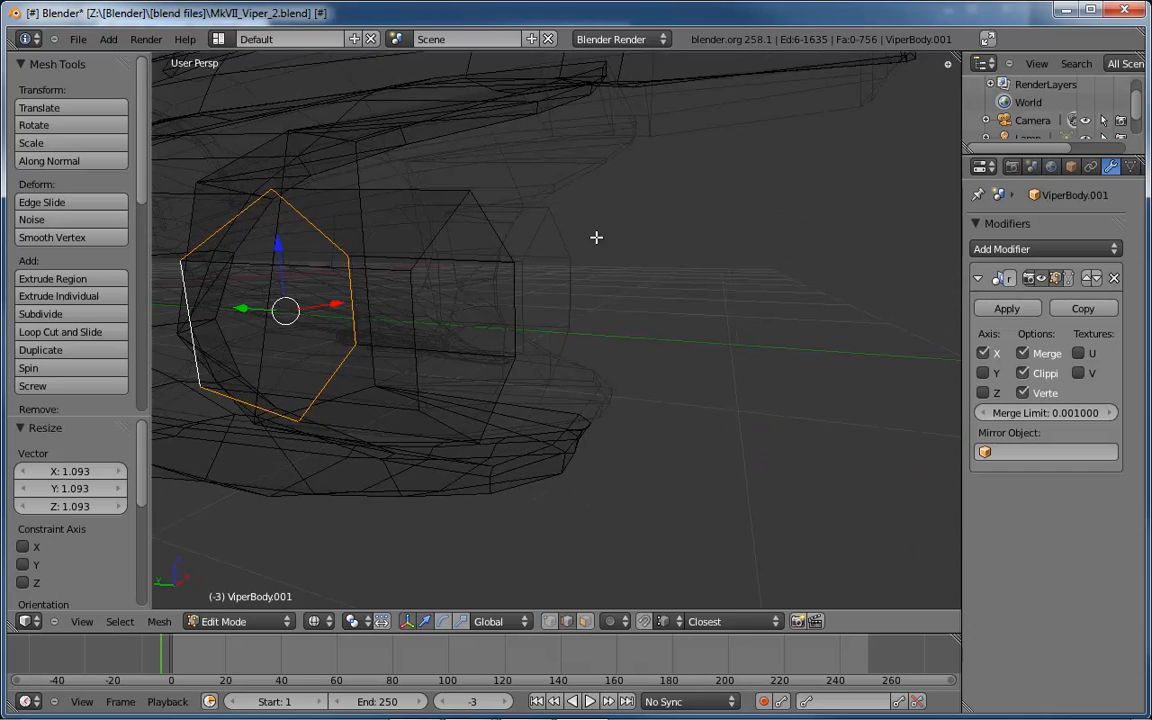
- In left wireframe view, move the two vertical side edges of the engine tube's rear opening about 0.039 forward along Y
{"action": "key", "text": "KP_3"}
{"action": "key", "text": "ctrl+KP_3"}
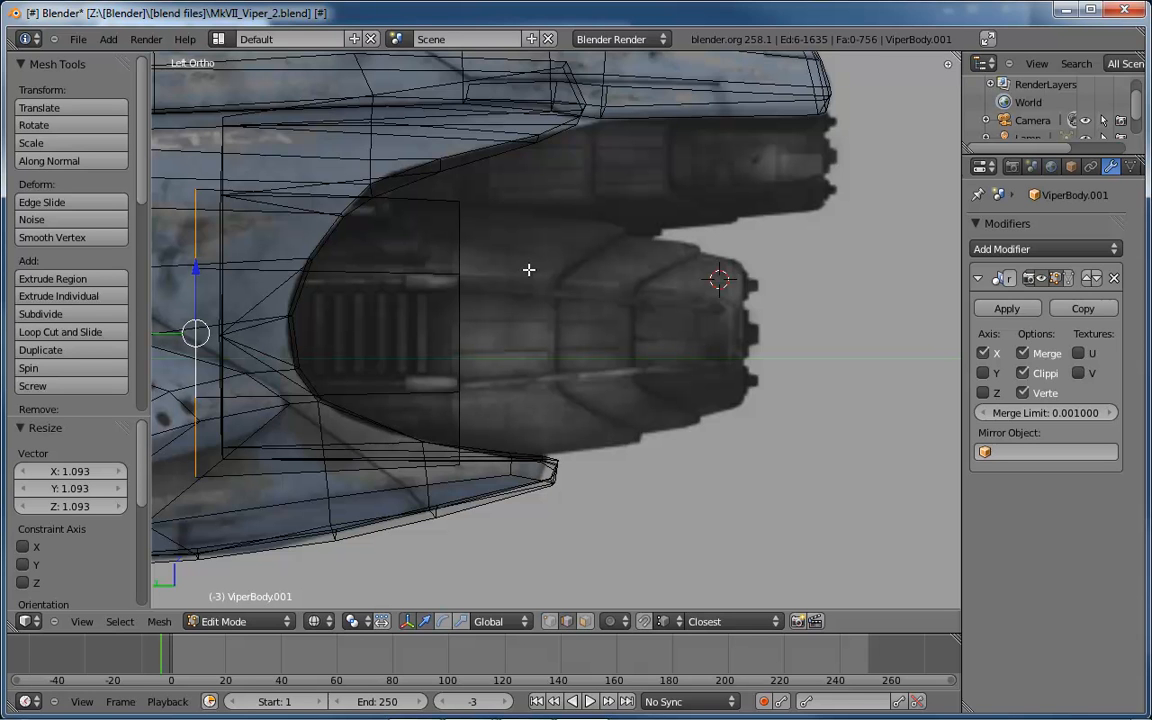
{"action": "right_click", "coordinate": [458, 315], "text": "alt"}
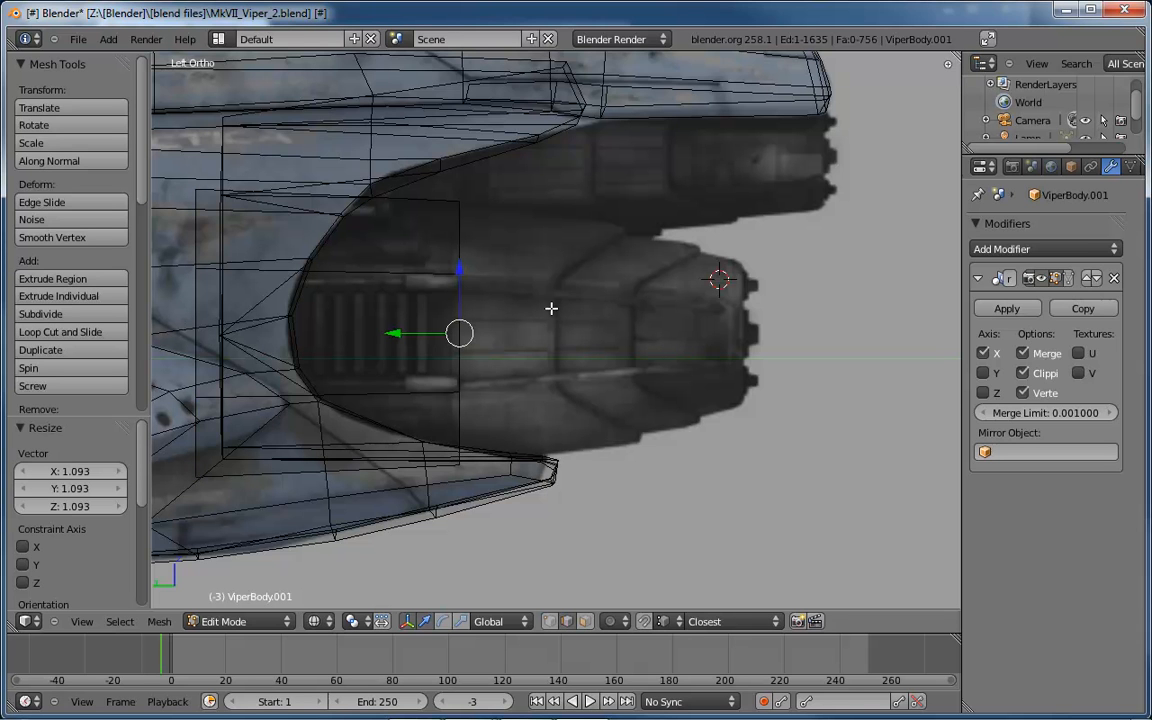
{"action": "key", "text": "a"}
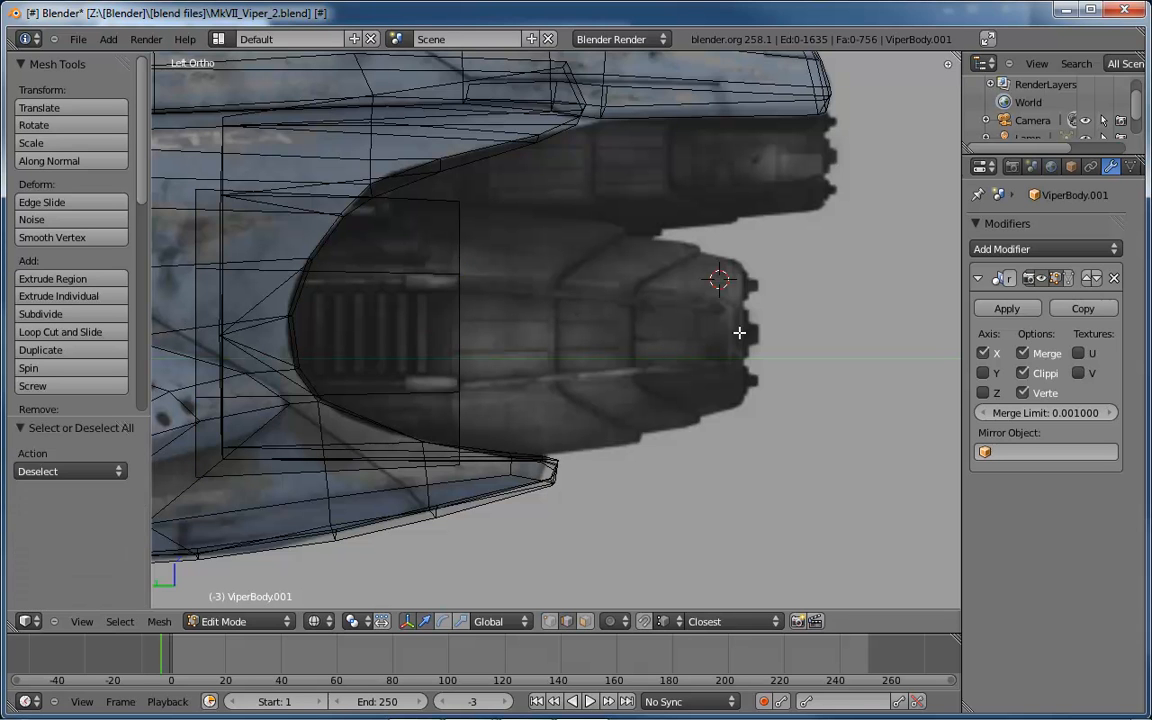
{"action": "right_click", "coordinate": [445, 342], "text": "alt"}
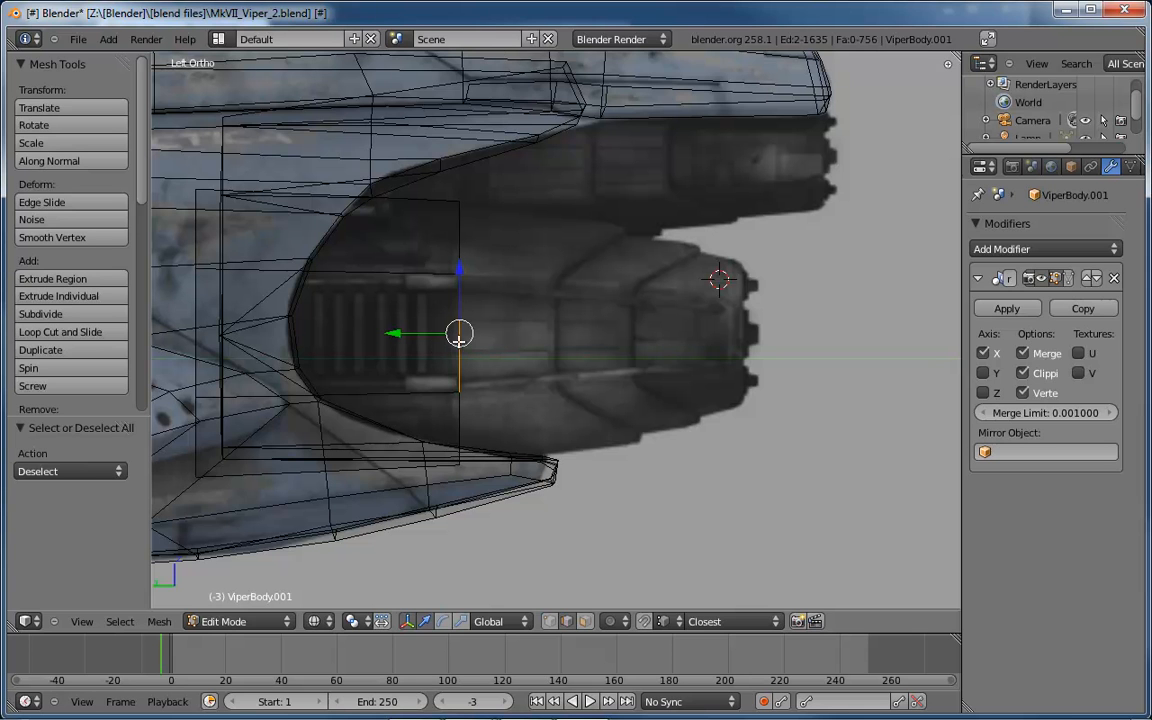
{"action": "left_click_drag", "start_coordinate": [394, 333], "coordinate": [386, 333]}
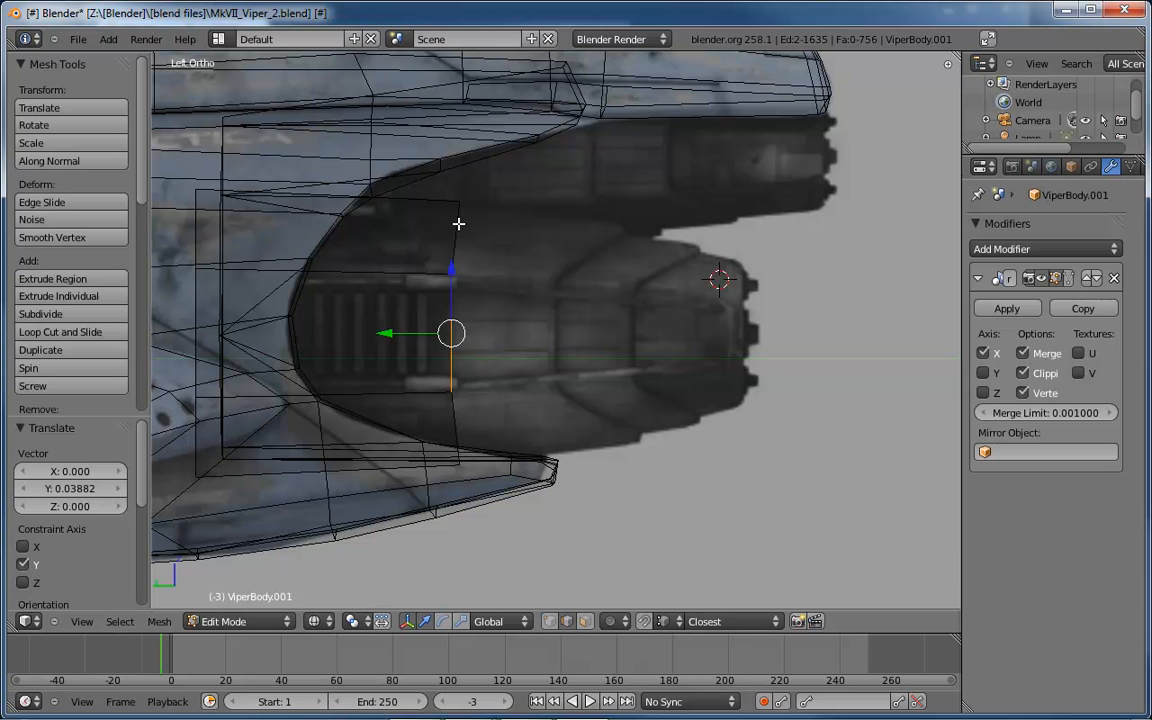
- Extrude the engine tube's rear edge loop about 0.513 backward along Y and 0.013 down along Z
{"action": "right_click", "coordinate": [451, 330], "text": "alt"}
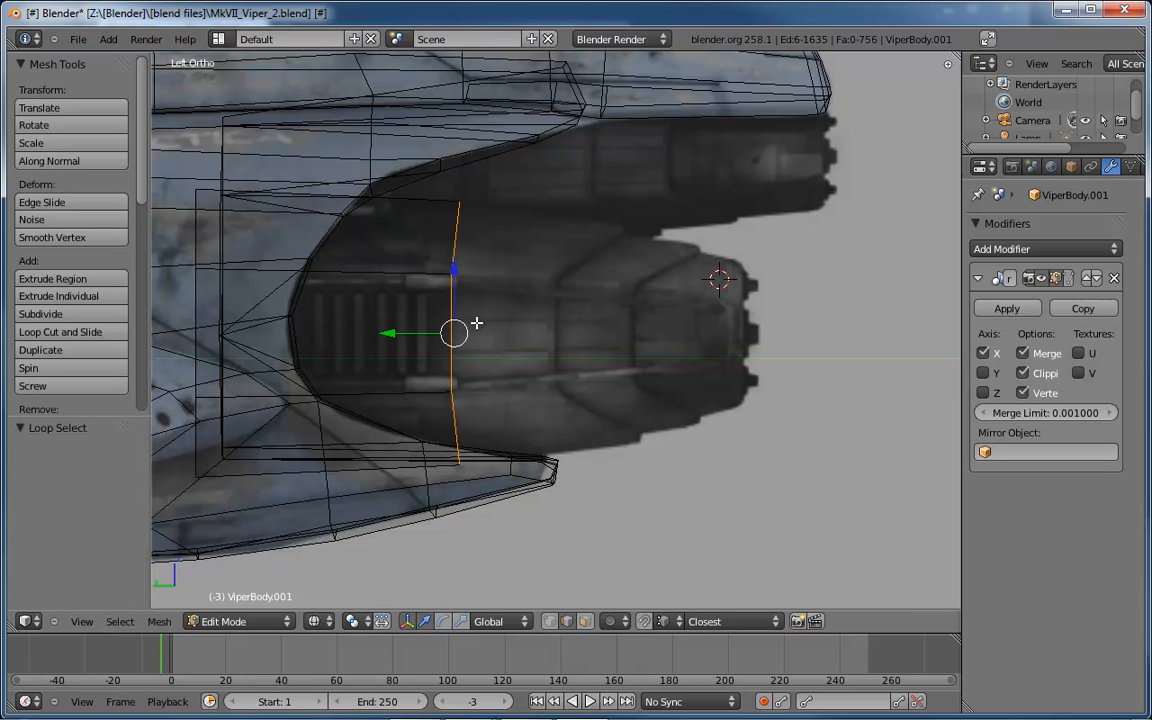
{"action": "key", "text": "e"}
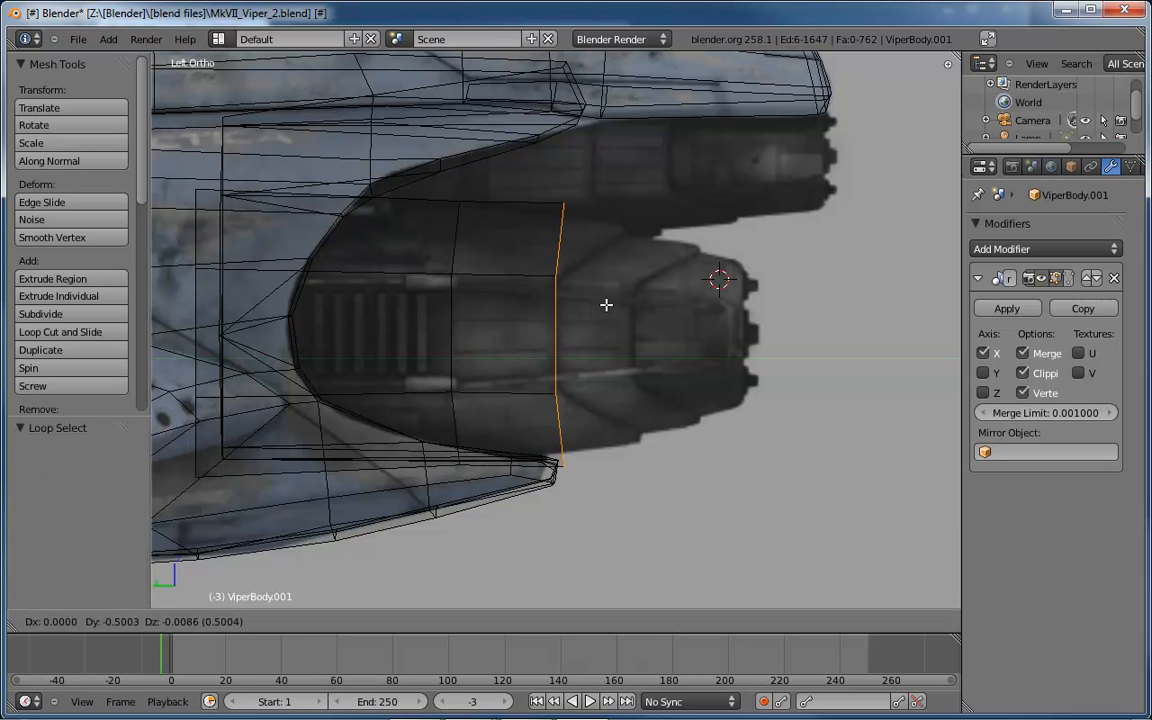
{"action": "left_click", "coordinate": [616, 300]}
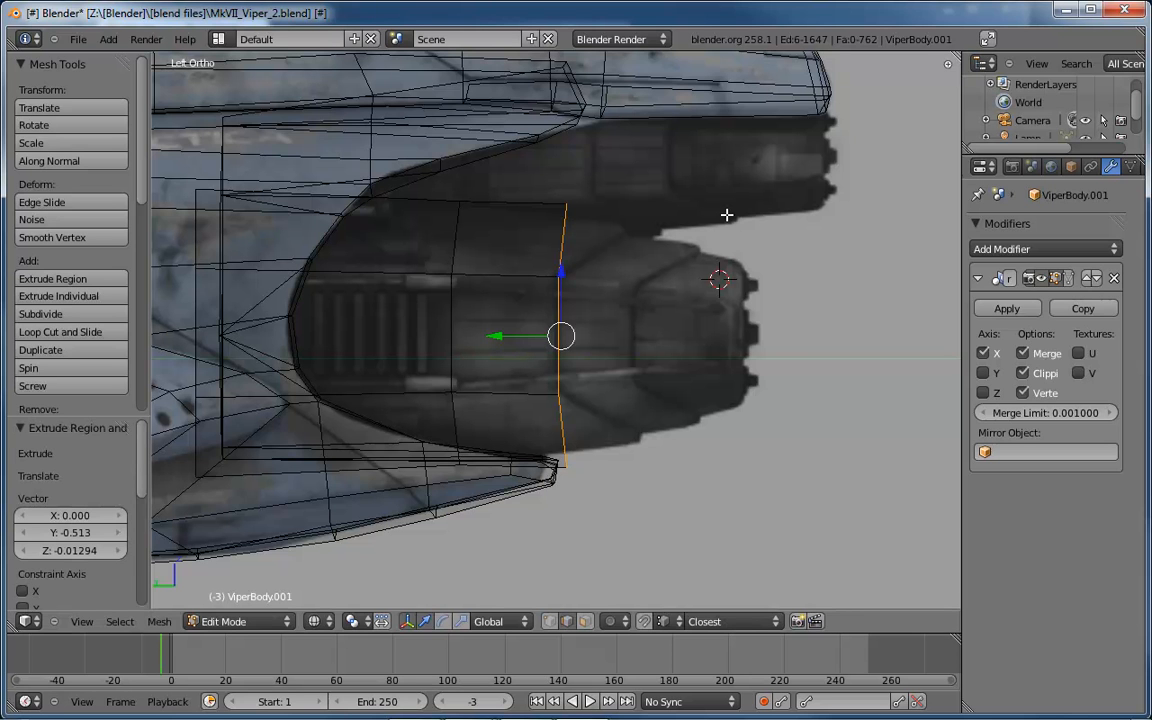
{"action": "key", "text": "e"}
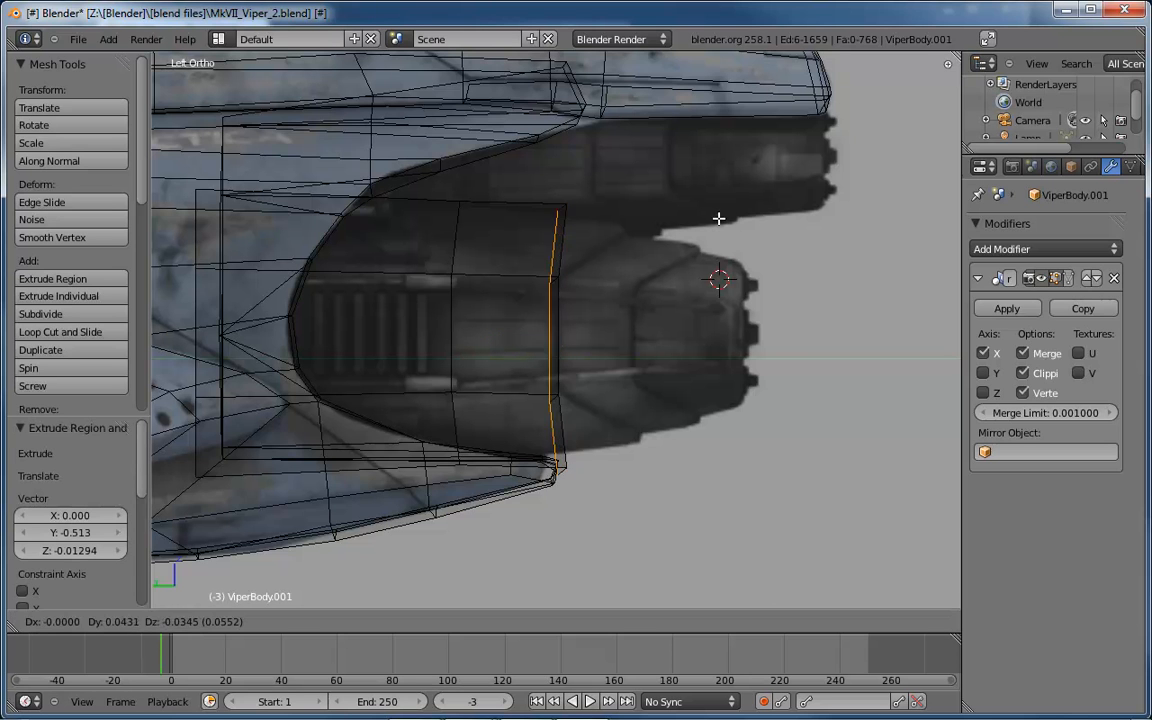
{"action": "key", "text": "Escape"}
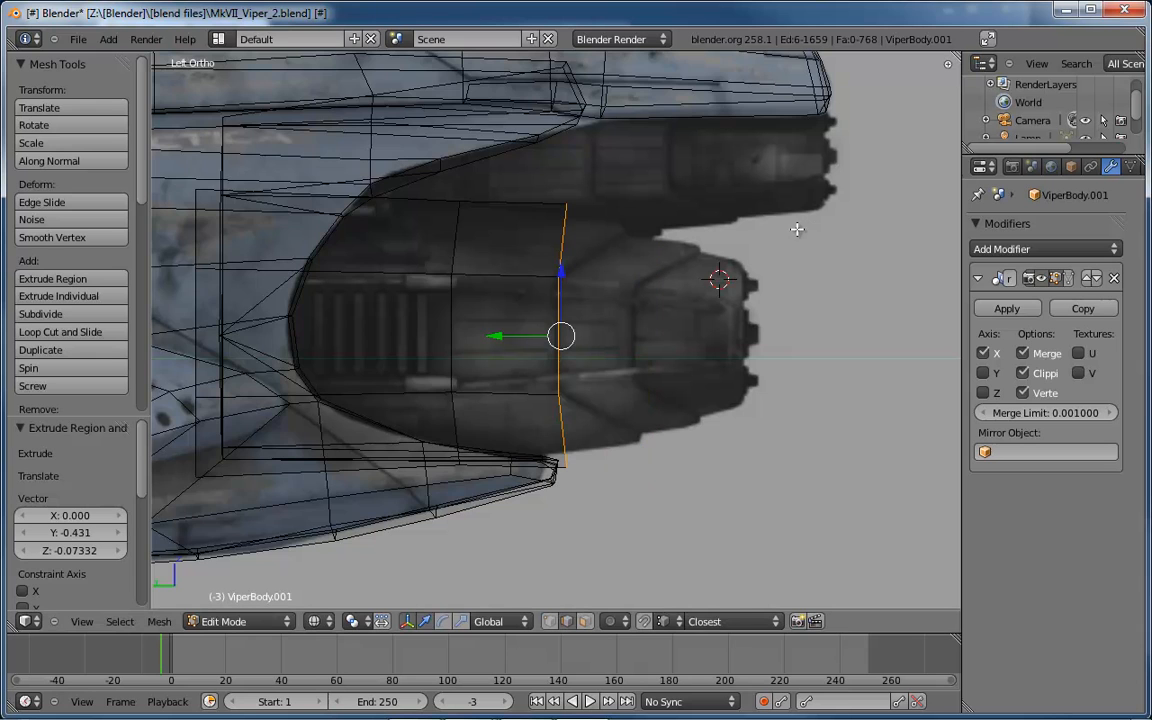
{"action": "key", "text": "z"}
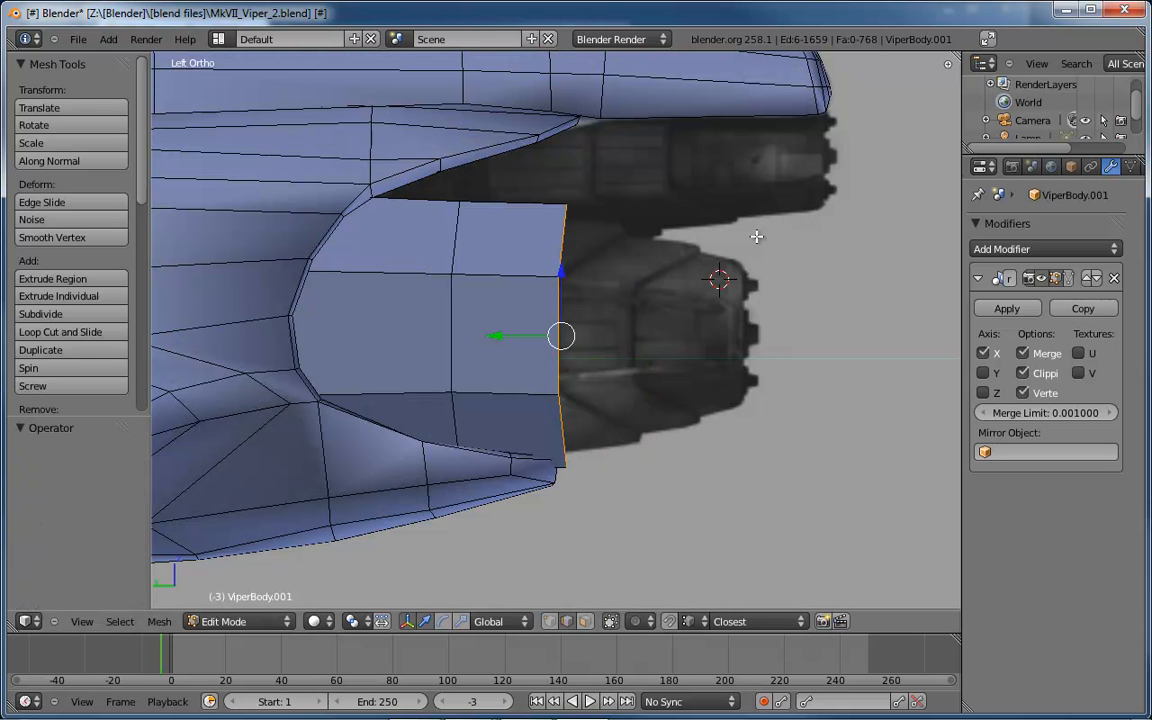
{"action": "key", "text": "z"}
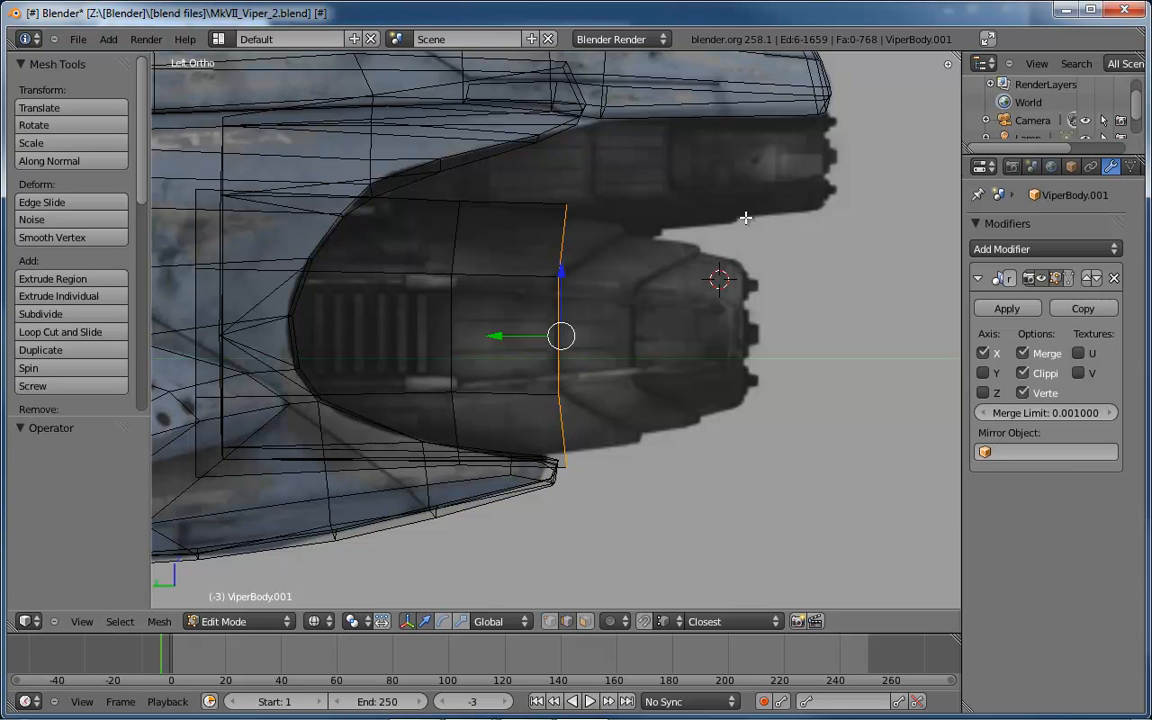
- Try to move the extruded loop's upper vertex about 0.198 backward along Y and 0.056 up along Z, and undo back past the cancelled extrusion
{"action": "key", "text": "ctrl+Tab"}
{"action": "key", "text": "Up"}
{"action": "key", "text": "Return"}
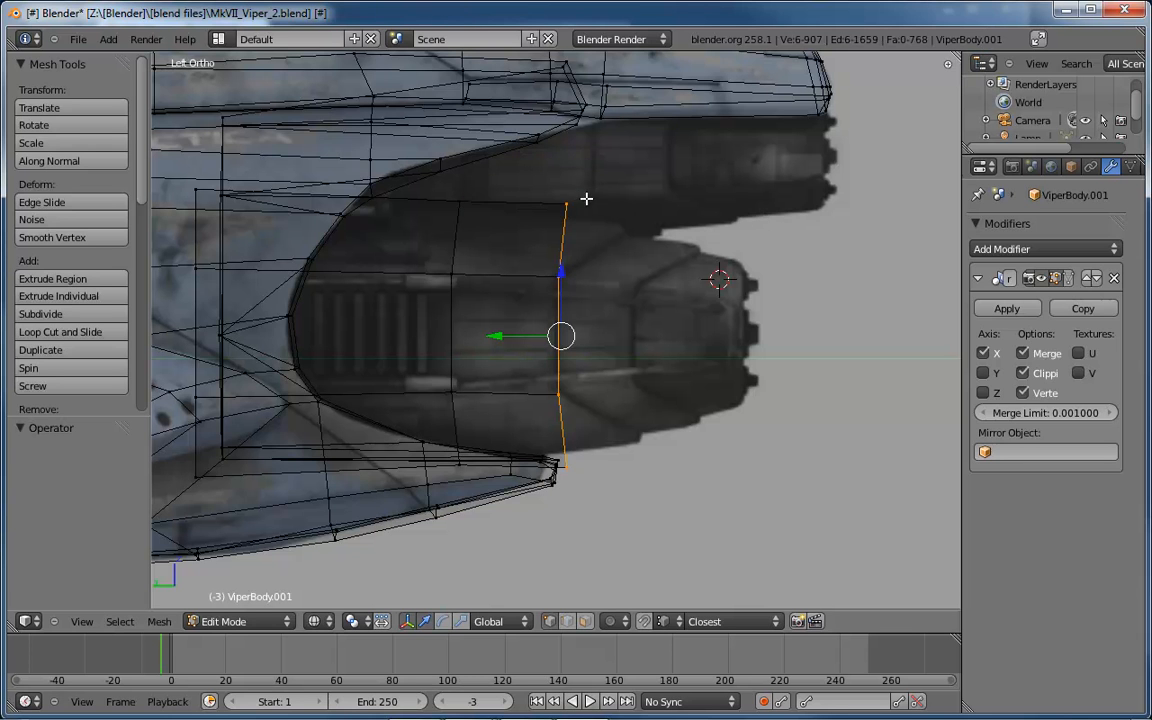
{"action": "right_click", "coordinate": [568, 203]}
{"action": "key", "text": "g"}
{"action": "left_click", "coordinate": [618, 194]}
{"action": "left_click", "coordinate": [664, 205]}
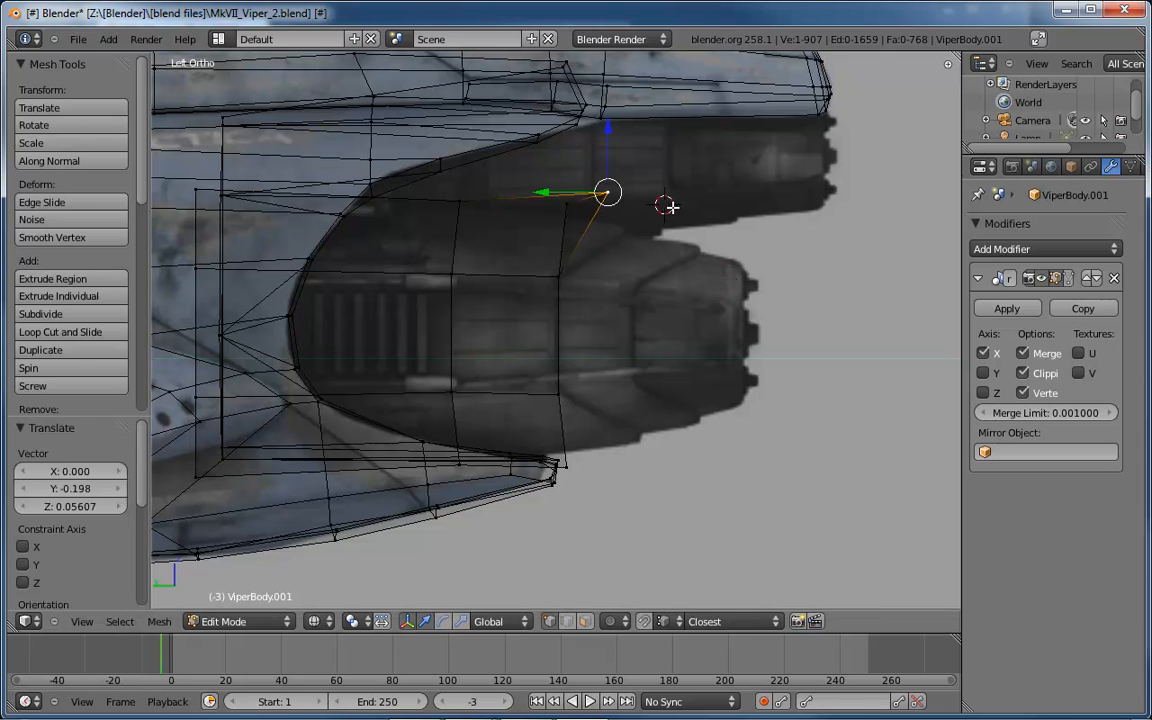
{"action": "key", "text": "ctrl+z"}
{"action": "key", "text": "ctrl+z"}
{"action": "key", "text": "ctrl+Tab"}
{"action": "key", "text": "Down"}
{"action": "key", "text": "Return"}
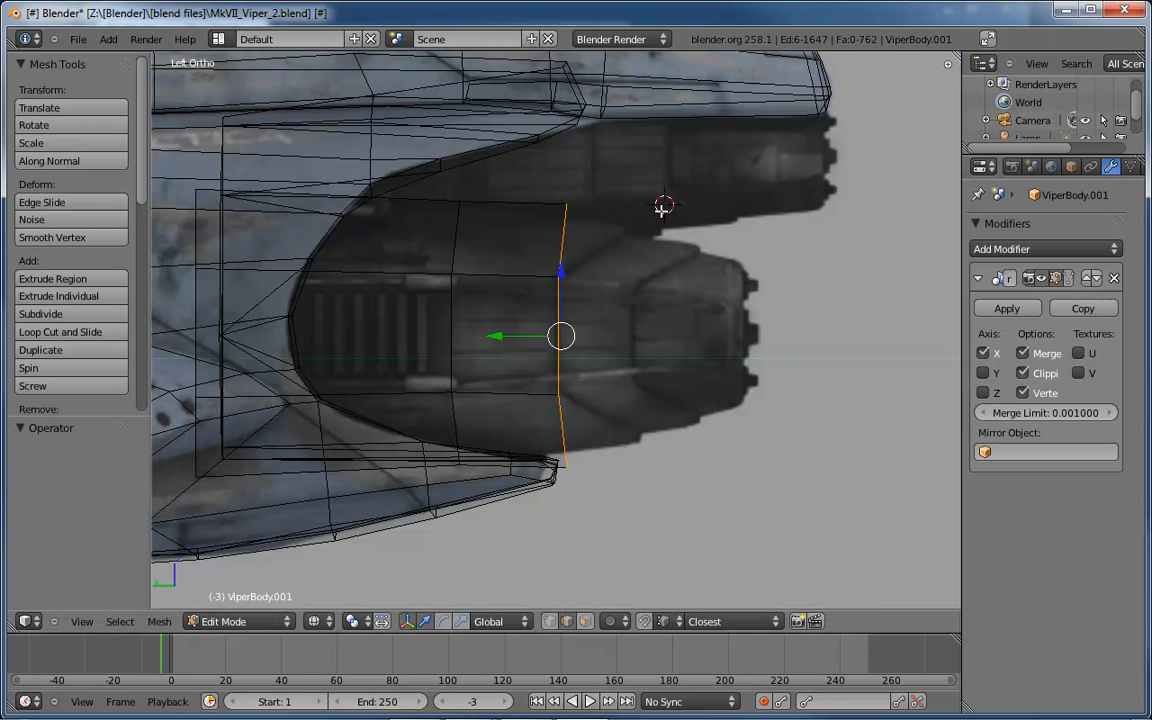
{"action": "key", "text": "ctrl+z"}
{"action": "key", "text": "ctrl+shift+z"}
- In vertex mode, move the rear loop's uppermost vertex about 0.259 backward along Y and 0.108 down along Z
{"action": "key", "text": "ctrl+Tab"}
{"action": "left_click", "coordinate": [561, 204]}
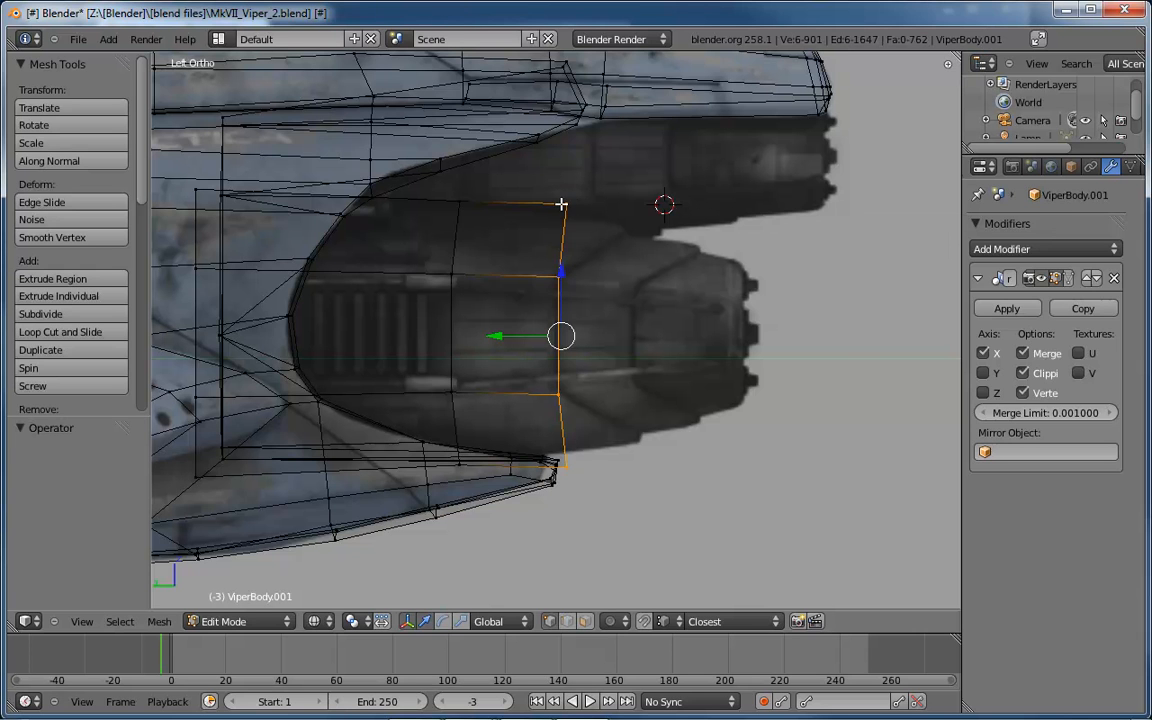
{"action": "right_click", "coordinate": [567, 202]}
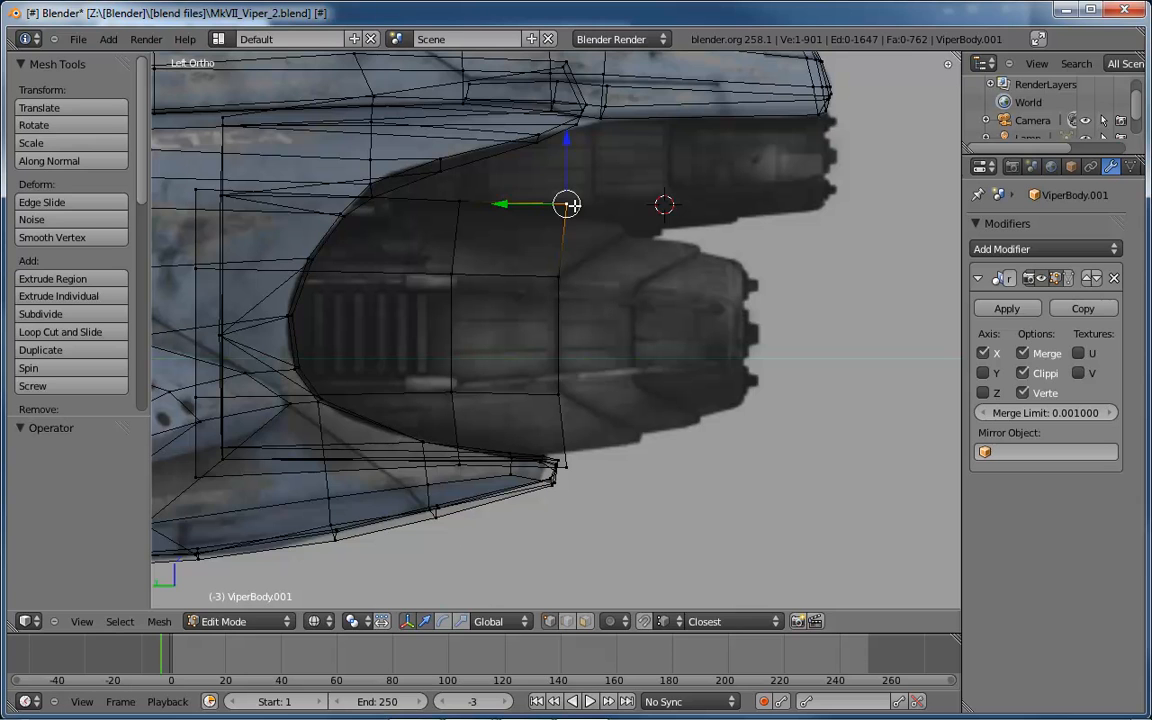
{"action": "key", "text": "g"}
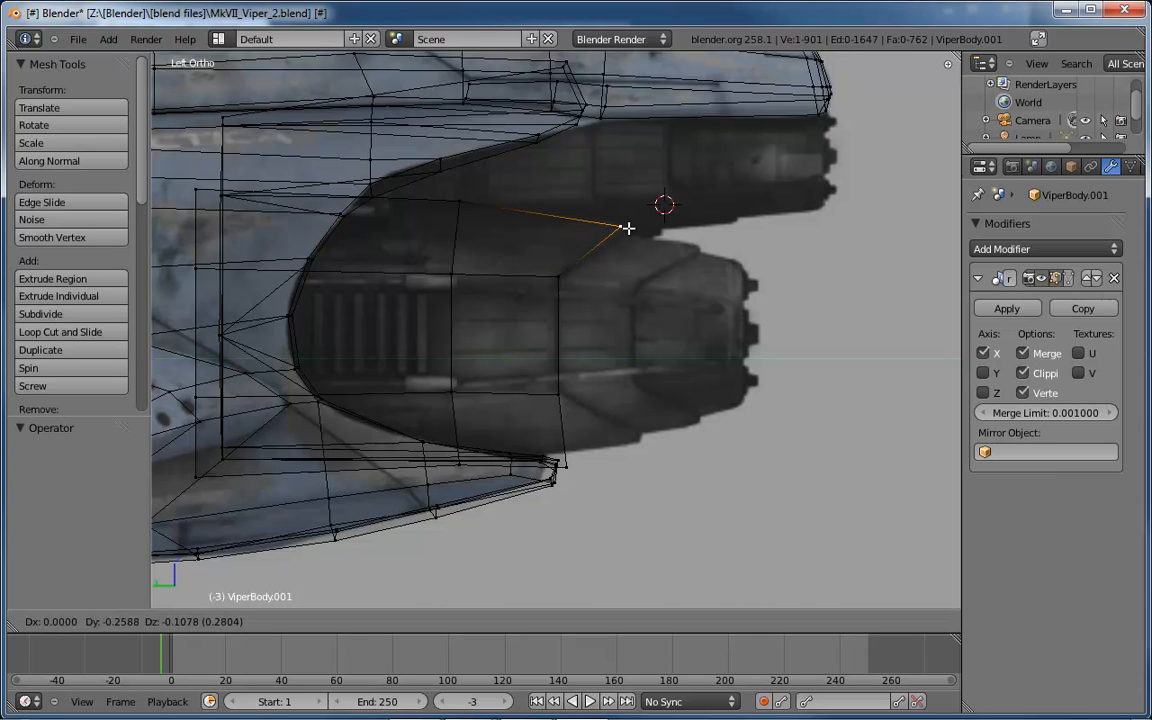
{"action": "left_click", "coordinate": [627, 228]}
- Move the rear loop's lowest vertex about 0.349 backward along Y and 0.116 up along Z onto the reference engine's lower edge
{"action": "right_click", "coordinate": [576, 467]}
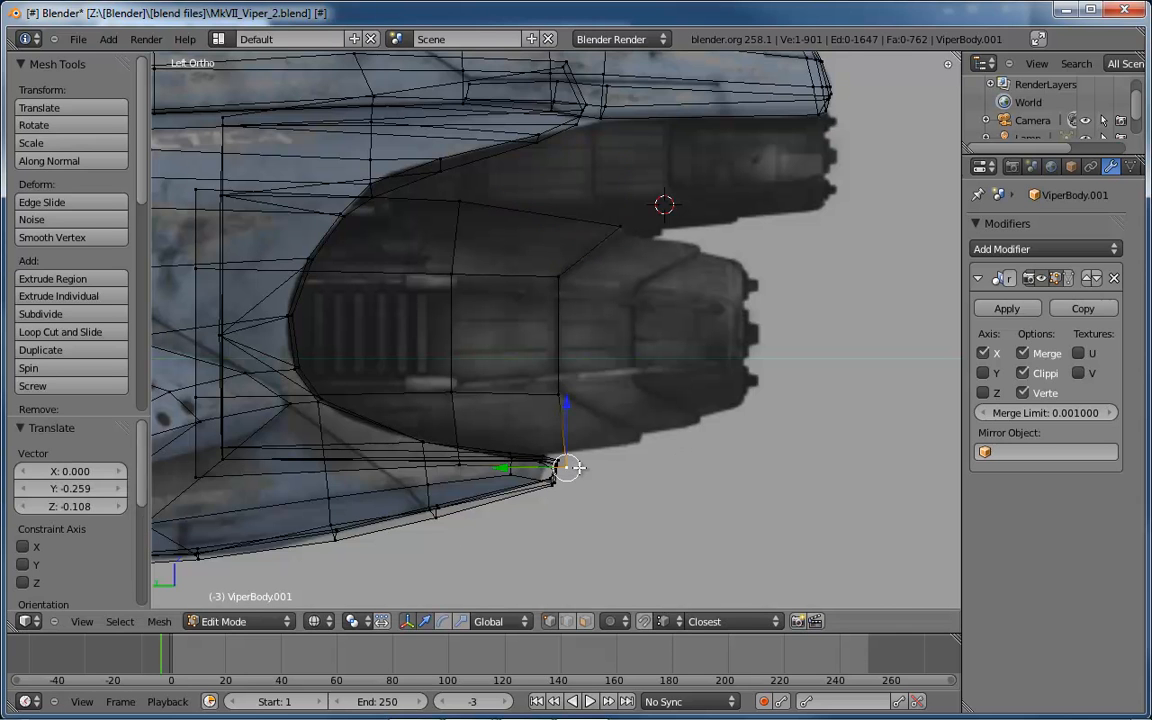
{"action": "key", "text": "g"}
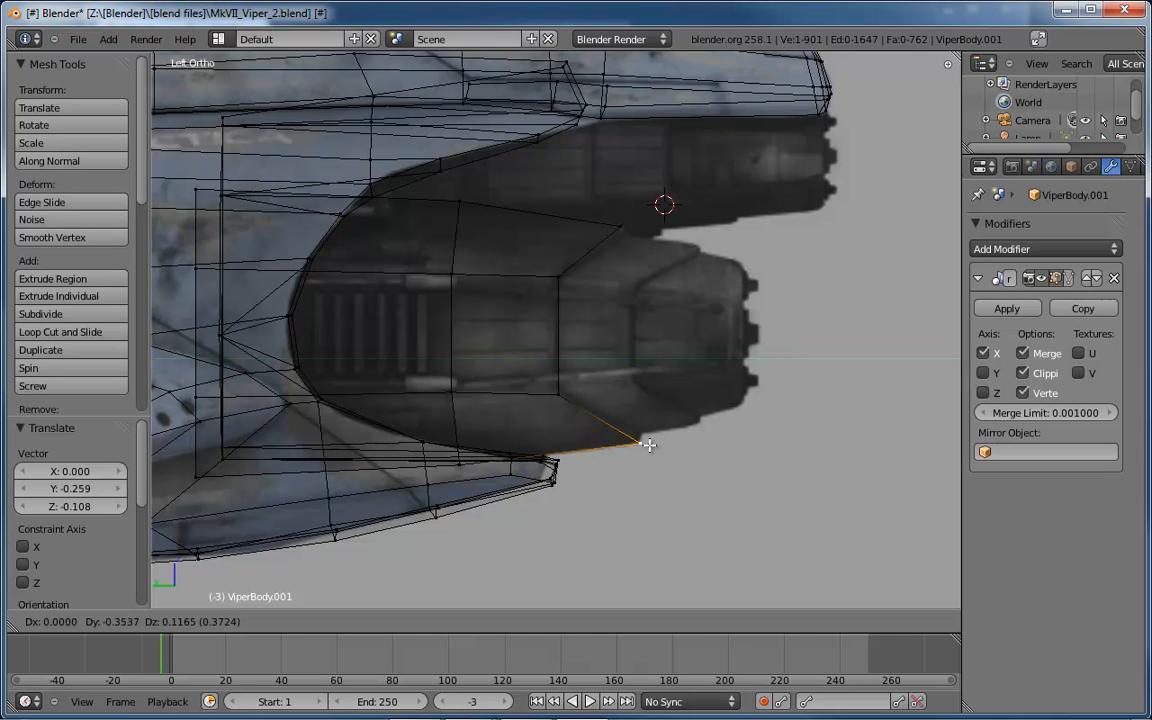
{"action": "left_click", "coordinate": [641, 443]}
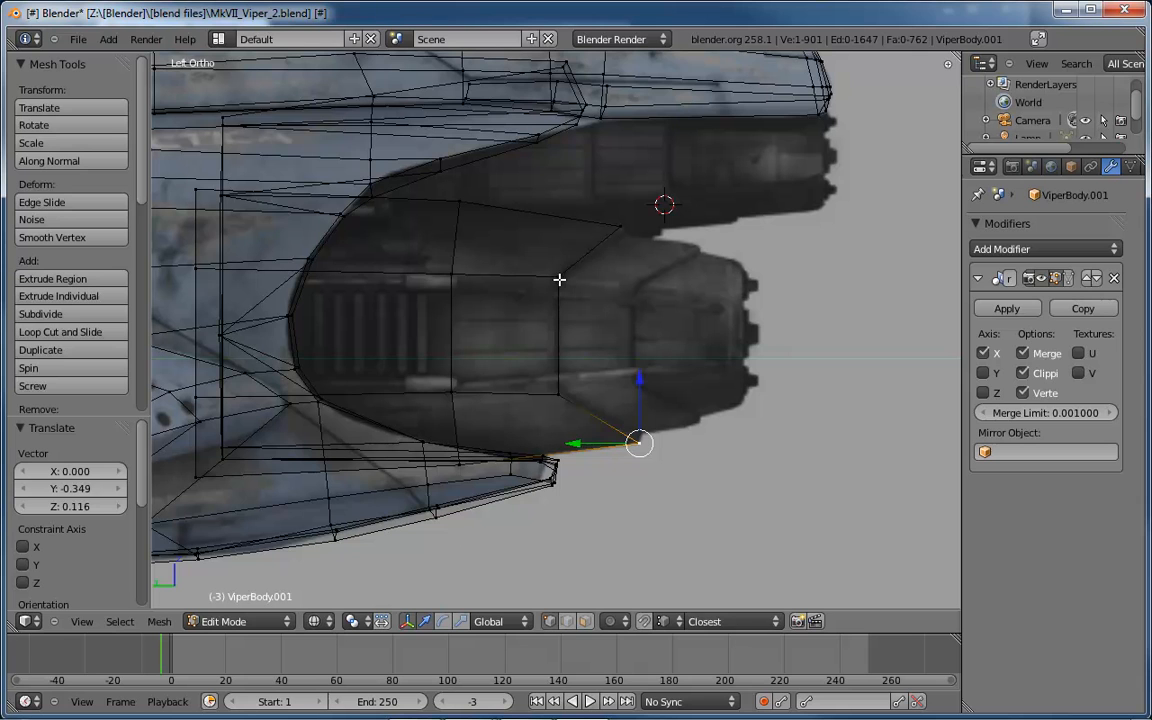
- Try to shift two middle vertices of the rear loop about 0.030 forward along Y, and undo the move
{"action": "right_click", "coordinate": [559, 279]}
{"action": "right_click", "coordinate": [557, 395], "text": "shift"}
{"action": "left_click_drag", "start_coordinate": [497, 335], "coordinate": [491, 337]}
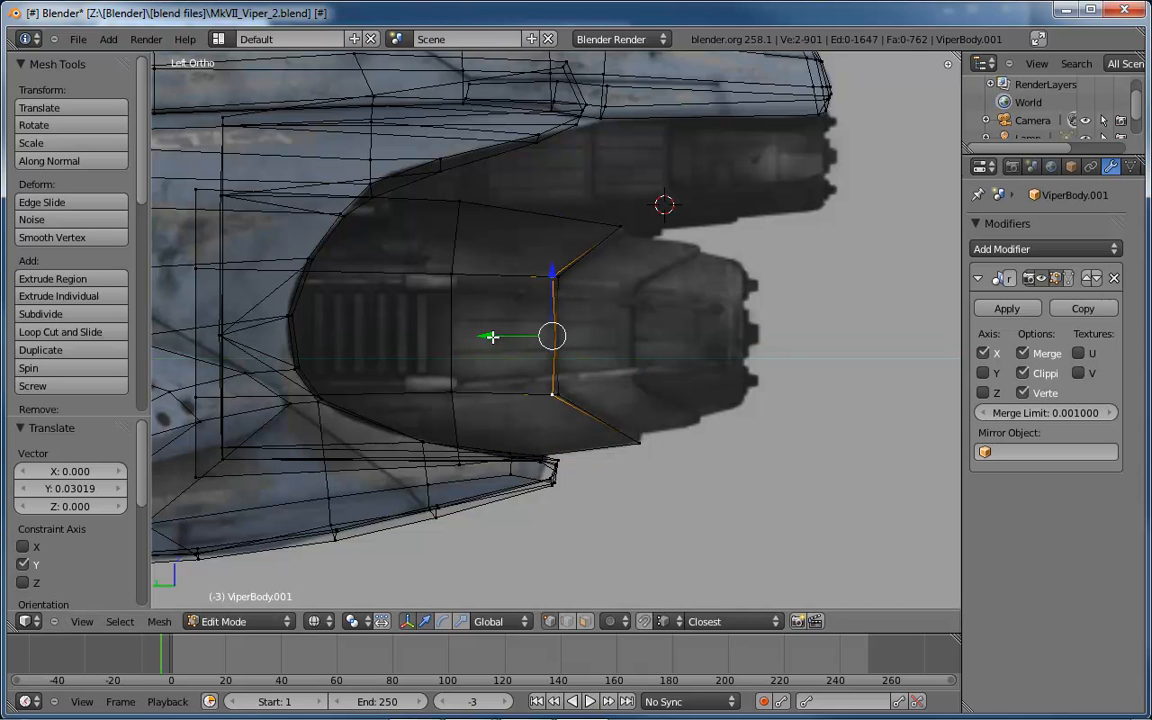
{"action": "key", "text": "a"}
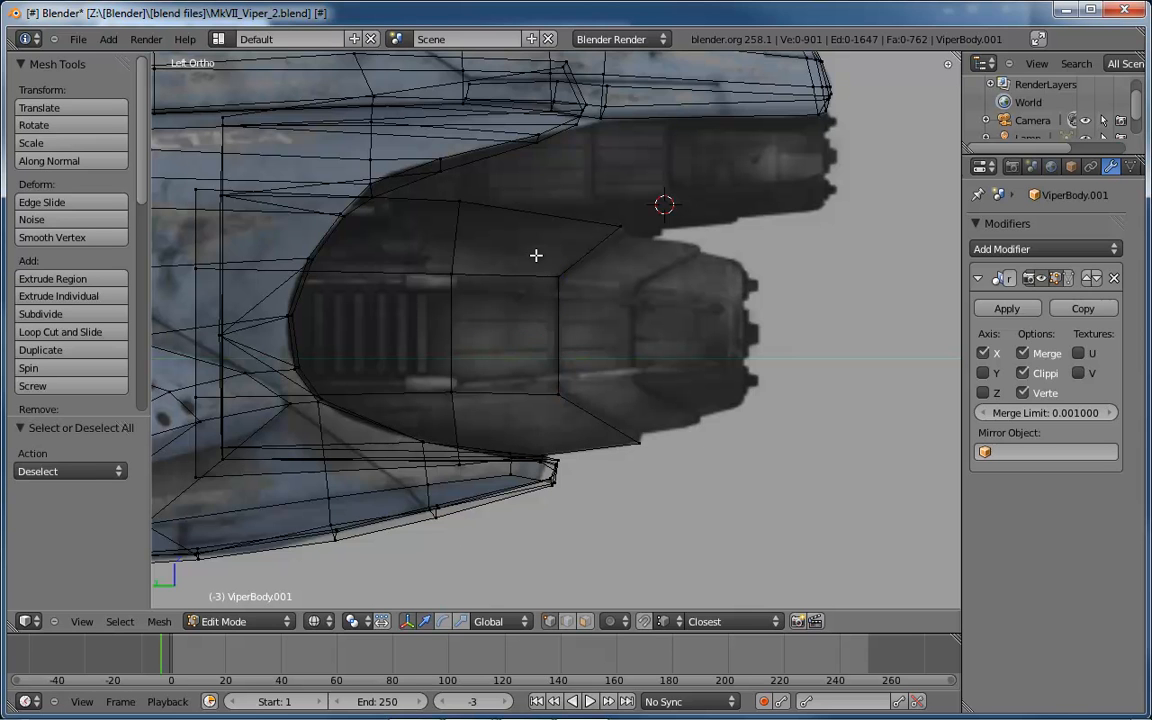
- Move the rear loop's four middle vertices about 0.017 forward along Y and 0.009 up along Z
{"action": "key", "text": "b"}
{"action": "left_click_drag", "start_coordinate": [536, 255], "coordinate": [627, 417]}
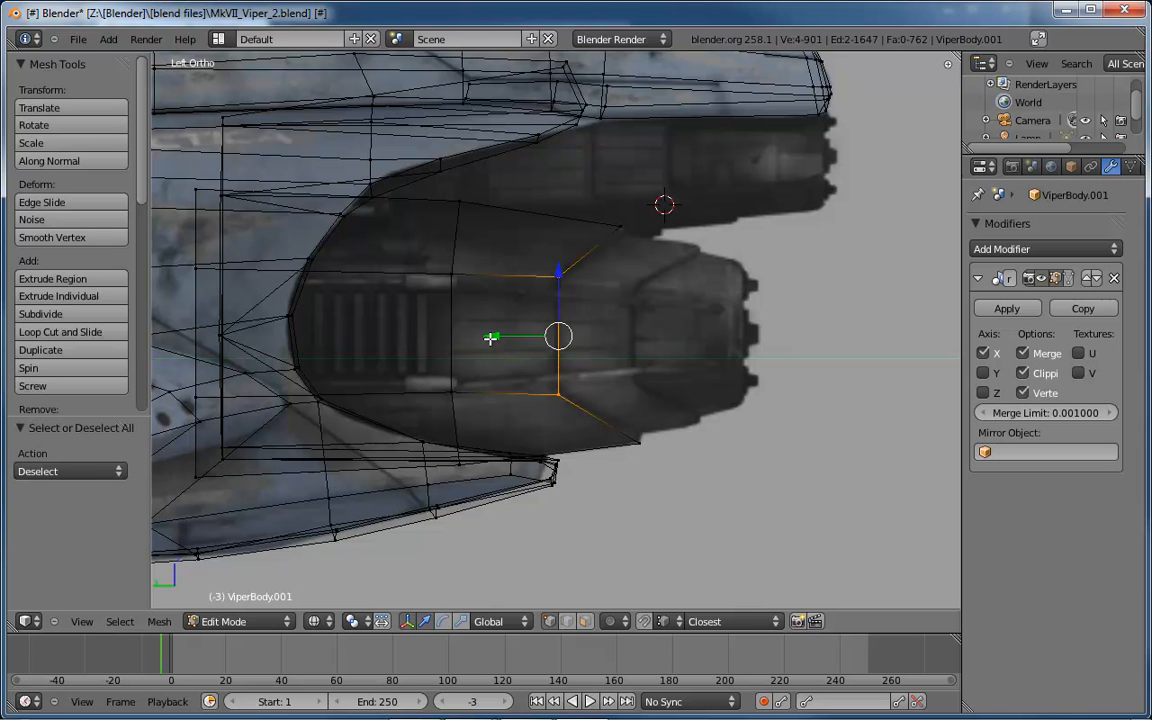
{"action": "left_click_drag", "start_coordinate": [491, 338], "coordinate": [488, 336]}
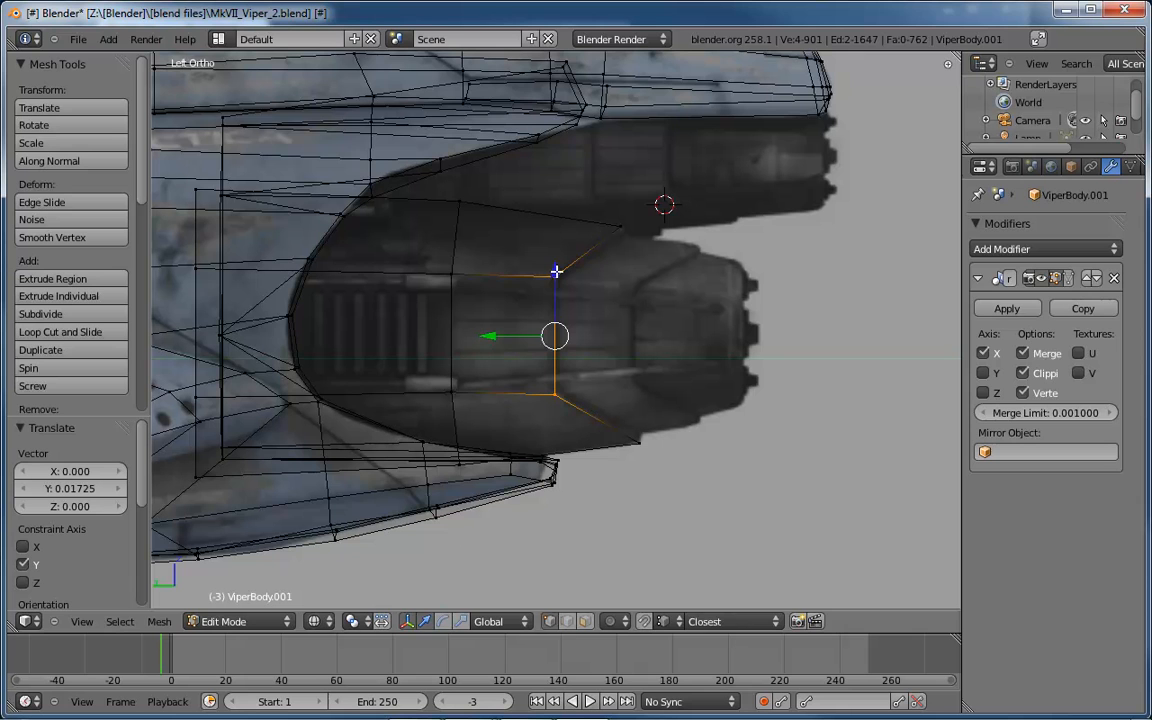
{"action": "key", "text": "g"}
{"action": "key", "text": "z"}
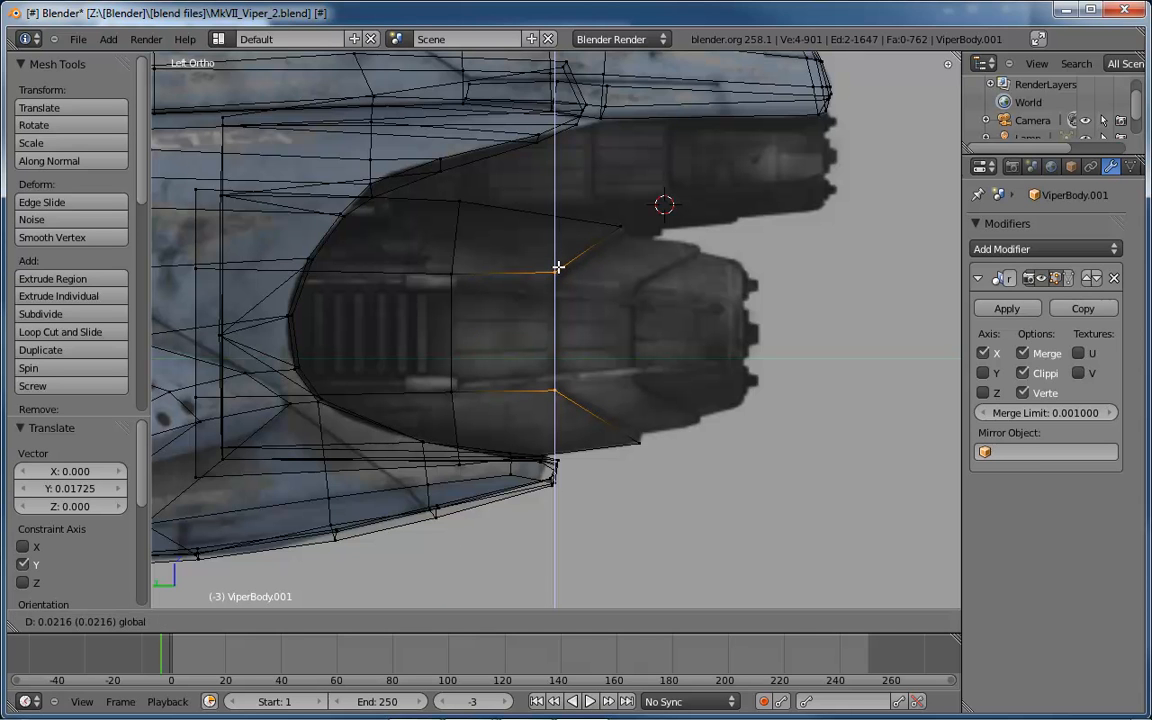
{"action": "left_click", "coordinate": [558, 268]}
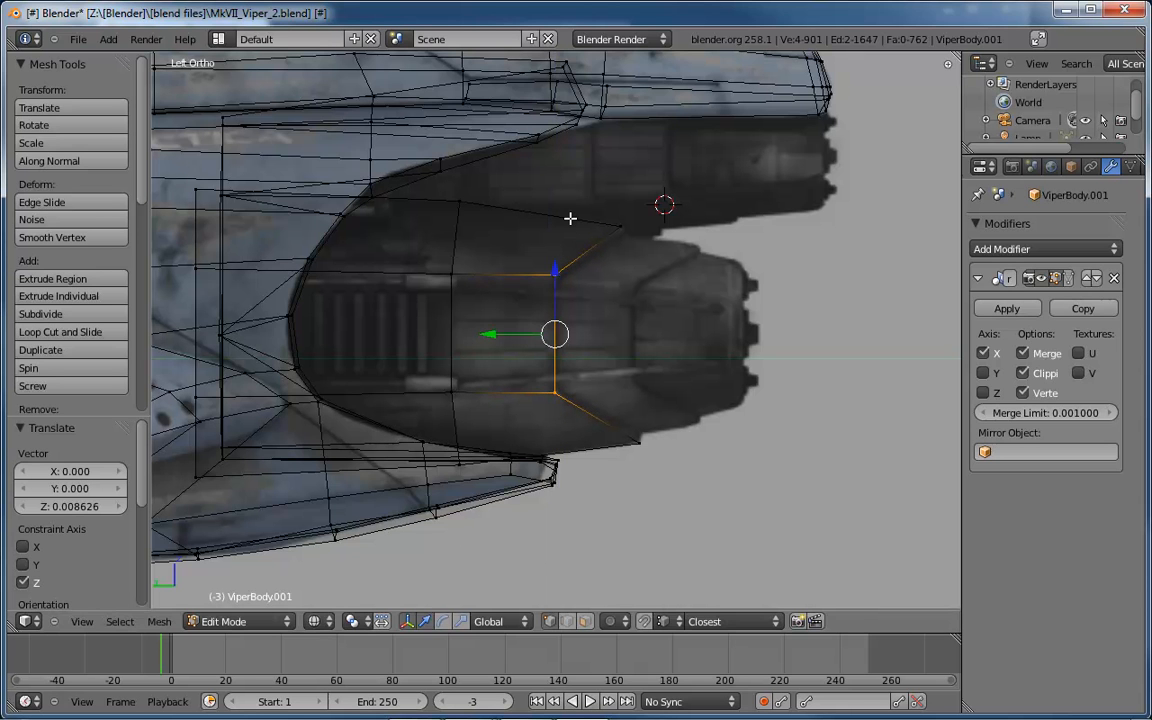
- Scale the rear loop's four middle vertices to about 0.940 along Z
{"action": "key", "text": "s"}
{"action": "key", "text": "z"}
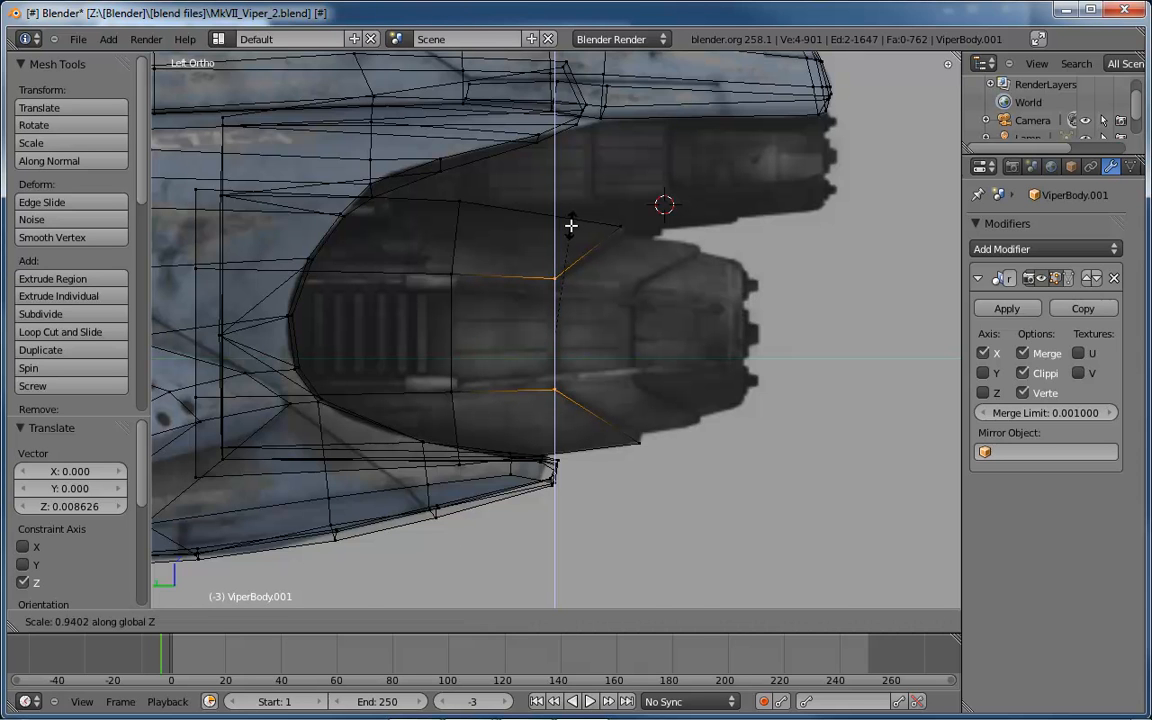
{"action": "left_click", "coordinate": [571, 226]}
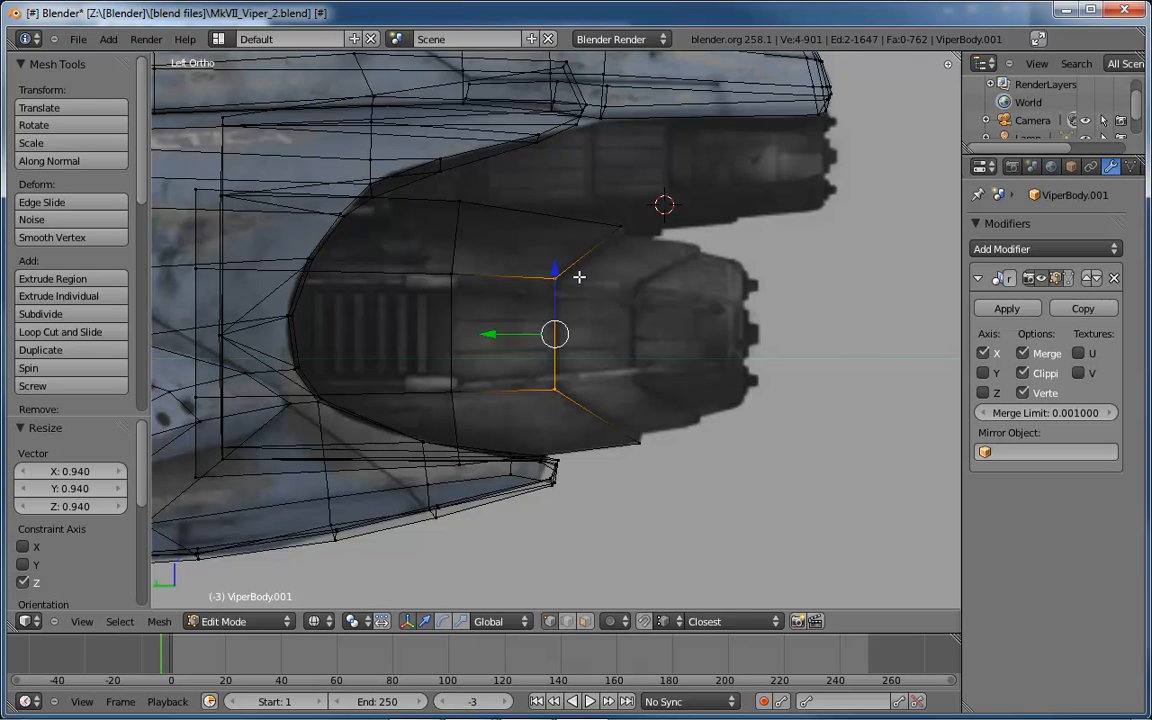
{"action": "key", "text": "KP_7"}
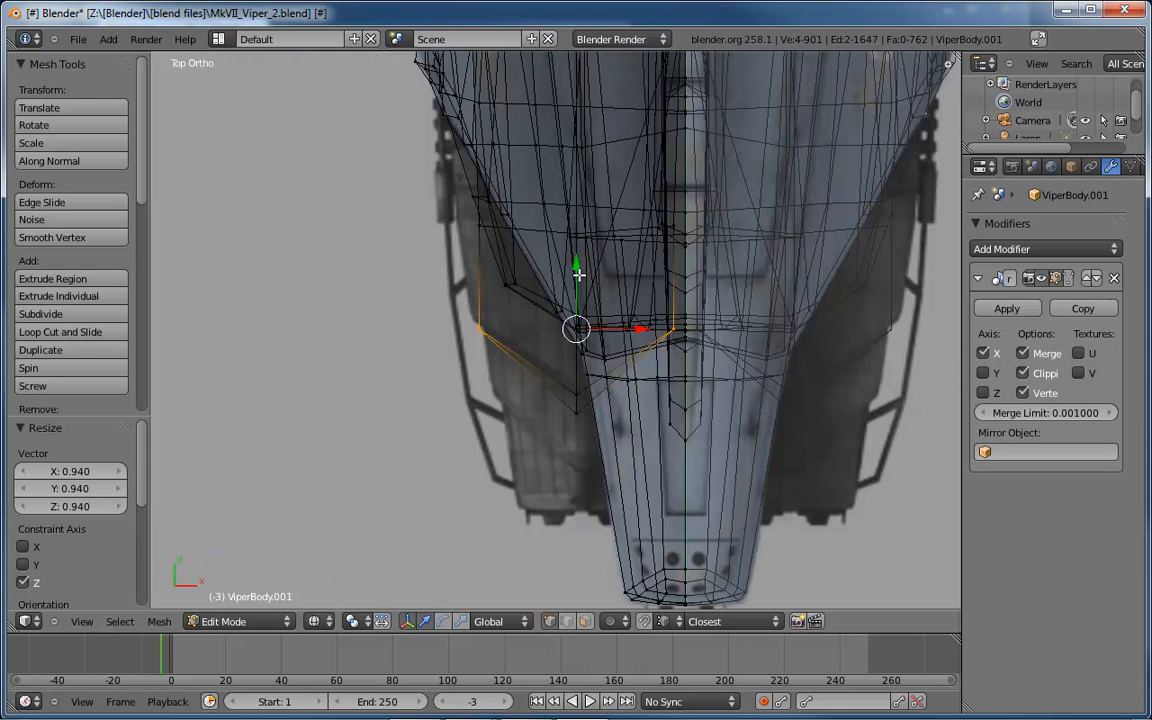
- Move the uppermost vertex of the engine's rear loop about 0.013 up along Z
{"action": "scroll", "coordinate": [568, 339], "scroll_direction": "up", "scroll_amount": 4}
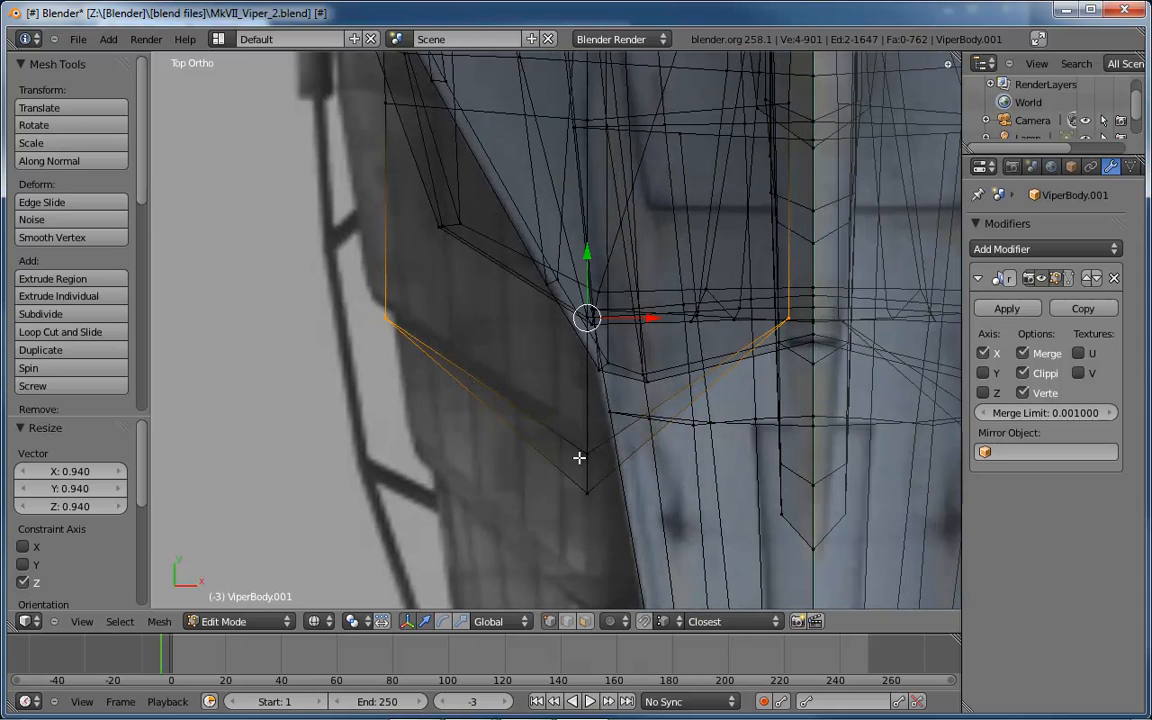
{"action": "middle_click_drag", "start_coordinate": [545, 350], "coordinate": [631, 403]}
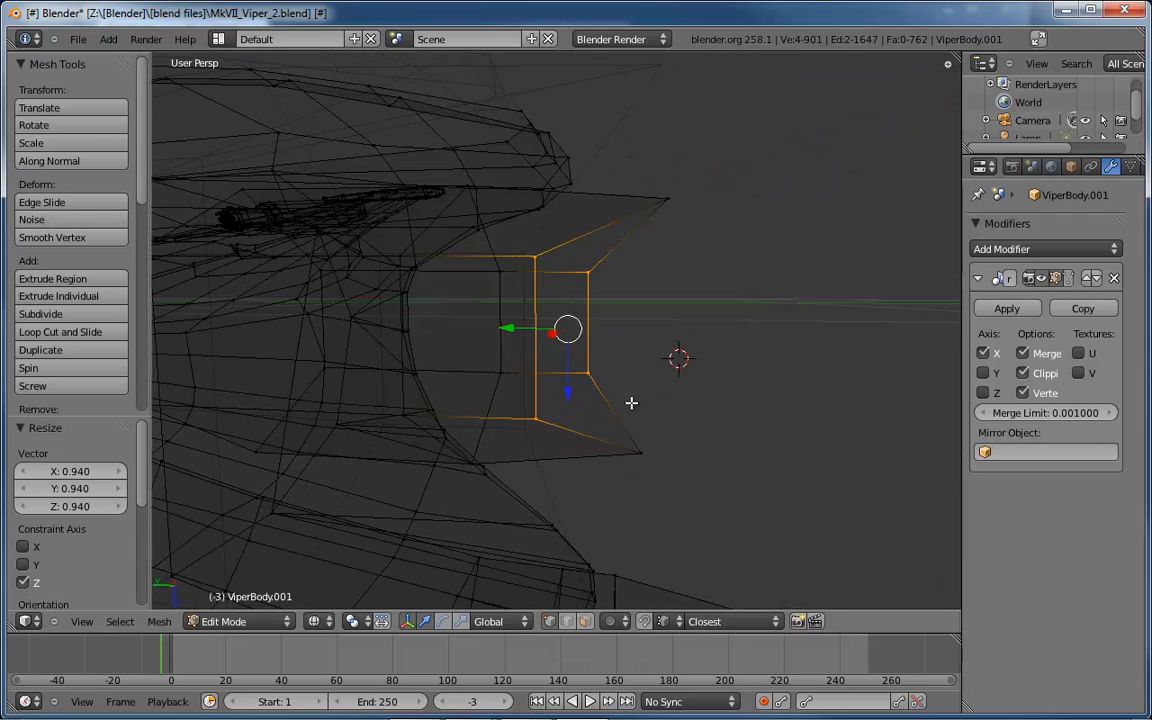
{"action": "key", "text": "KP_3"}
{"action": "key", "text": "ctrl+KP_3"}
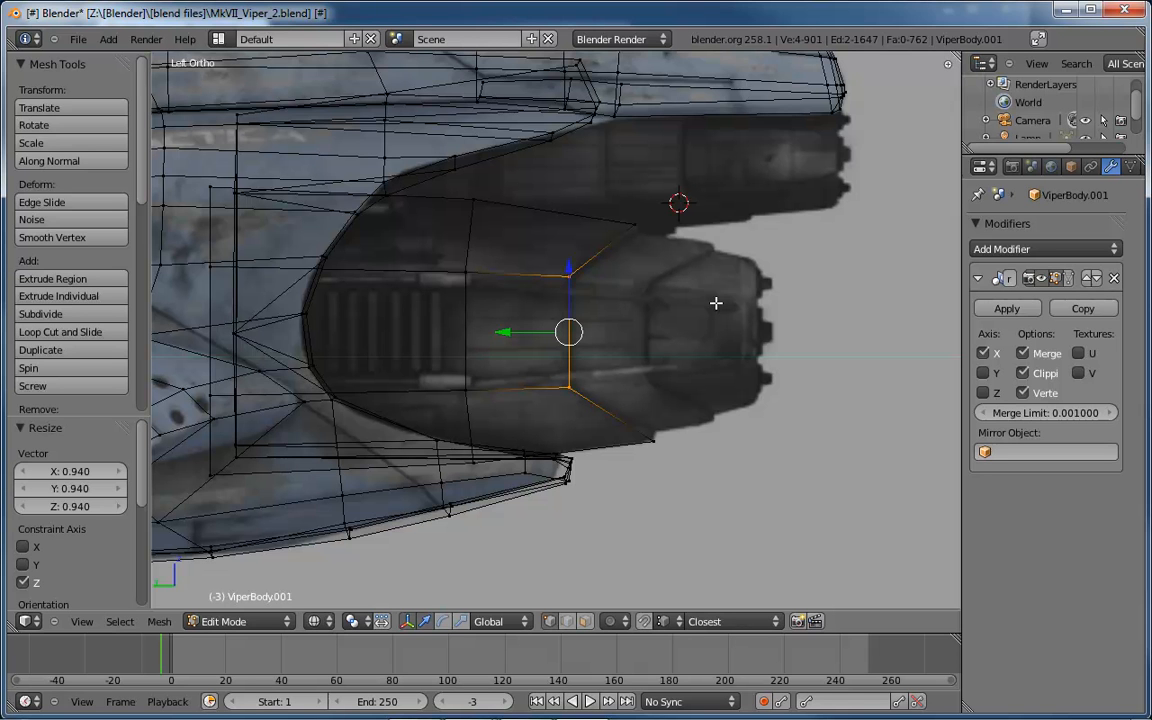
{"action": "right_click", "coordinate": [638, 225]}
{"action": "left_click_drag", "start_coordinate": [642, 157], "coordinate": [641, 154]}
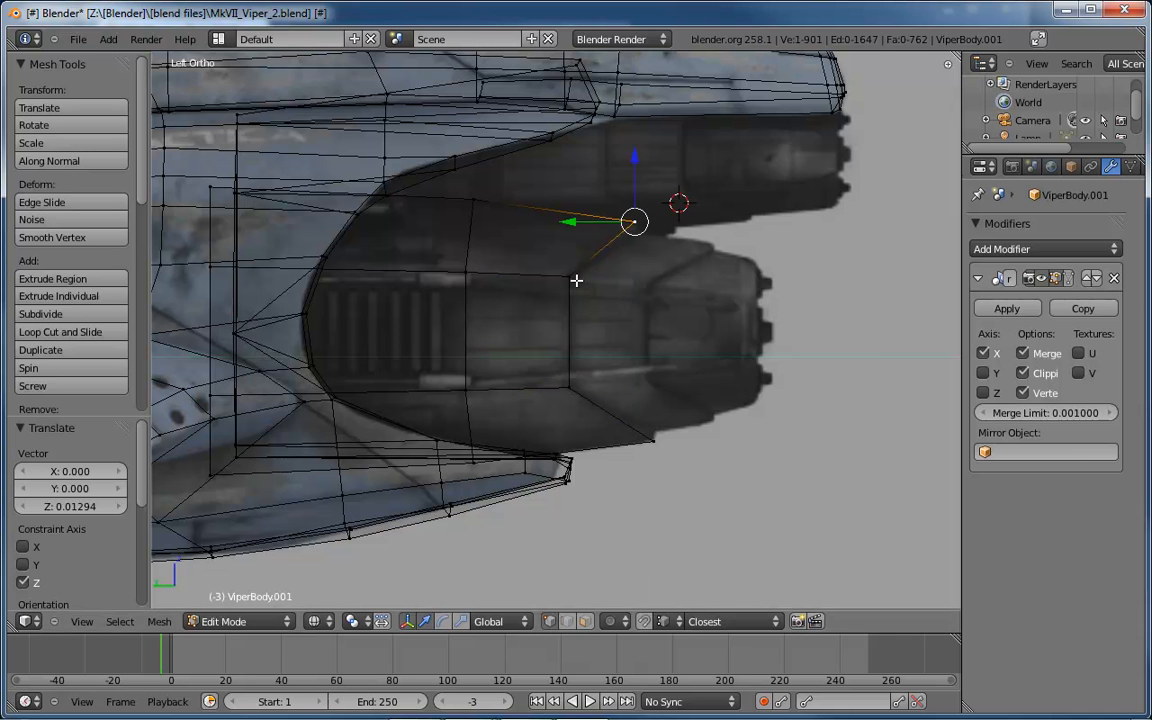
- Add the rear loop's four middle vertices to the selected top vertex and move all five about 0.022 forward along Y
{"action": "key", "text": "b"}
{"action": "left_click_drag", "start_coordinate": [540, 252], "coordinate": [591, 404]}
{"action": "left_click_drag", "start_coordinate": [520, 311], "coordinate": [515, 310]}
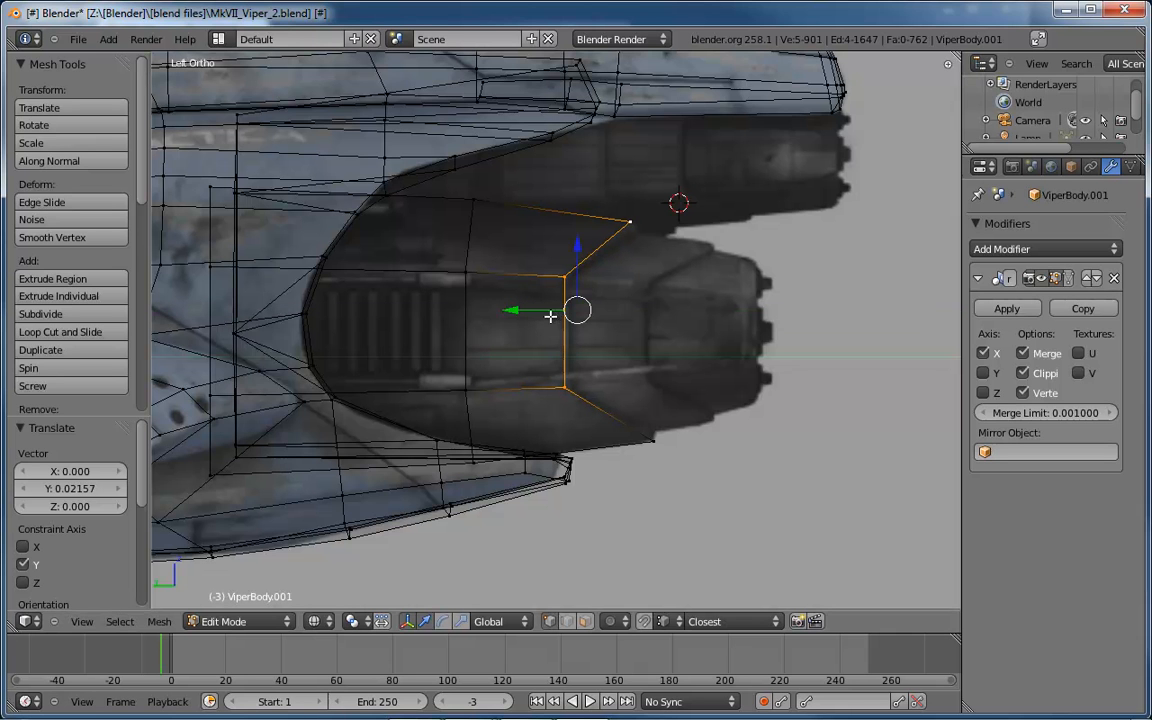
- Extrude the engine's rear edge loop about 0.405 backward along Y
{"action": "key", "text": "ctrl+Tab"}
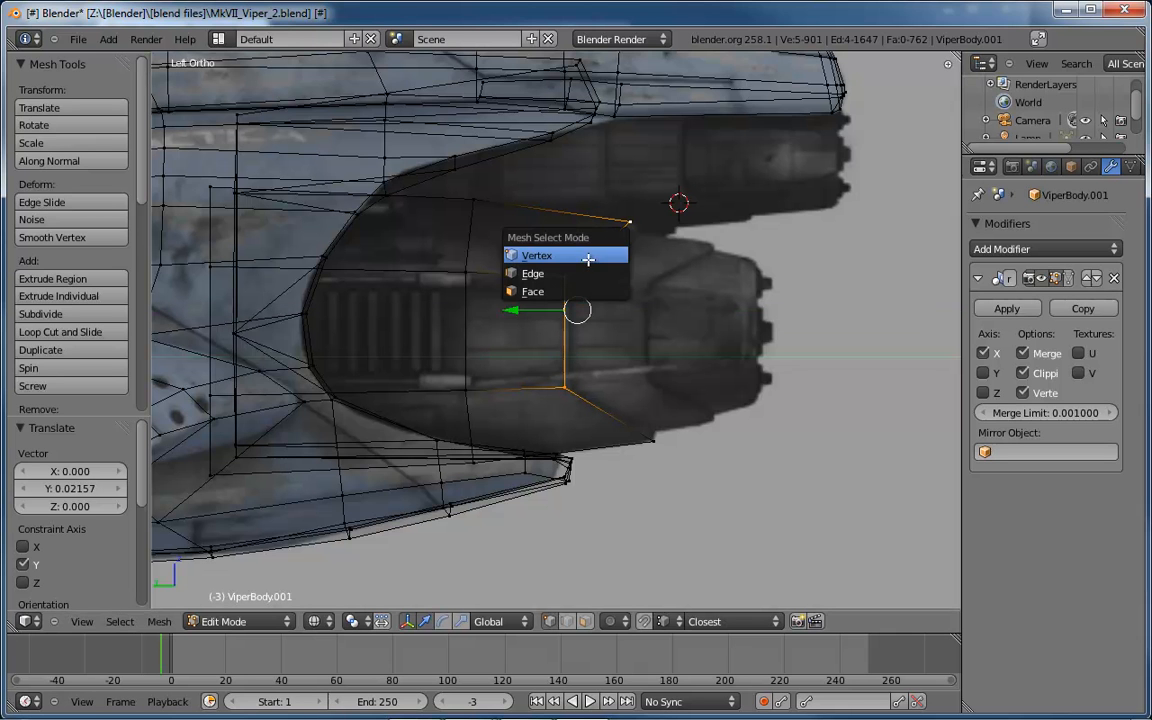
{"action": "key", "text": "Down"}
{"action": "key", "text": "Return"}
{"action": "right_click", "coordinate": [662, 336], "text": "alt"}
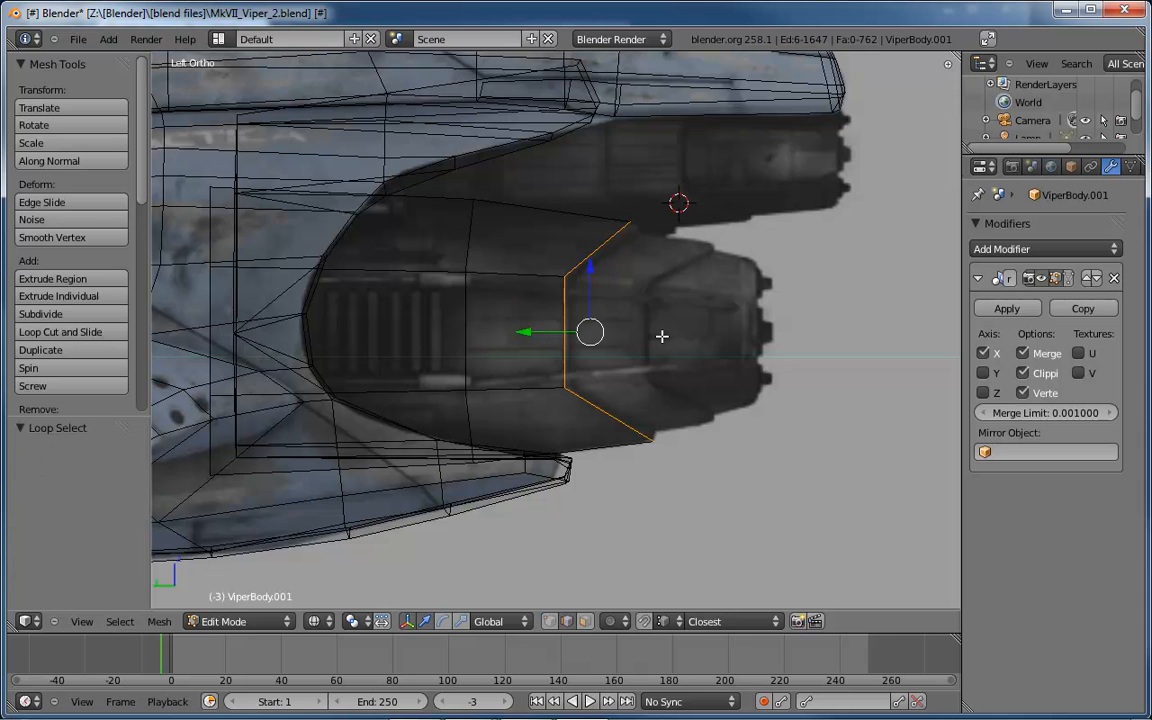
{"action": "key", "text": "g"}
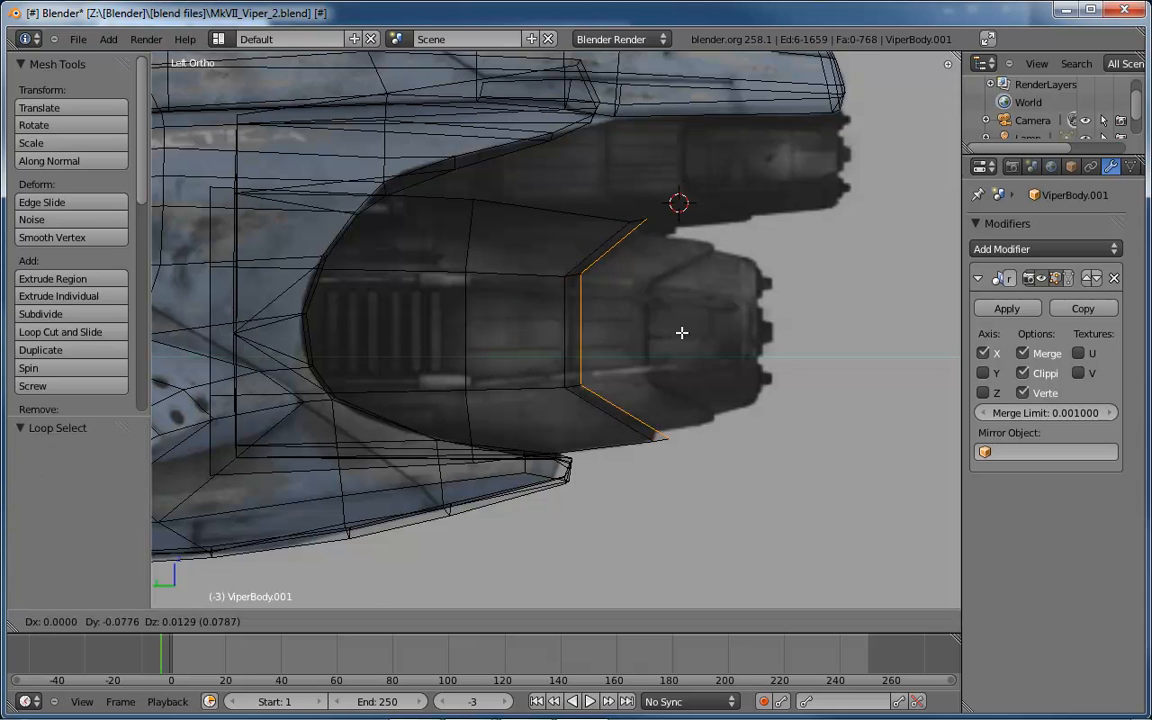
{"action": "left_click", "coordinate": [746, 339]}
- Scale the extruded loop to about 0.849 and move it about 0.043 forward along Y
{"action": "key", "text": "s"}
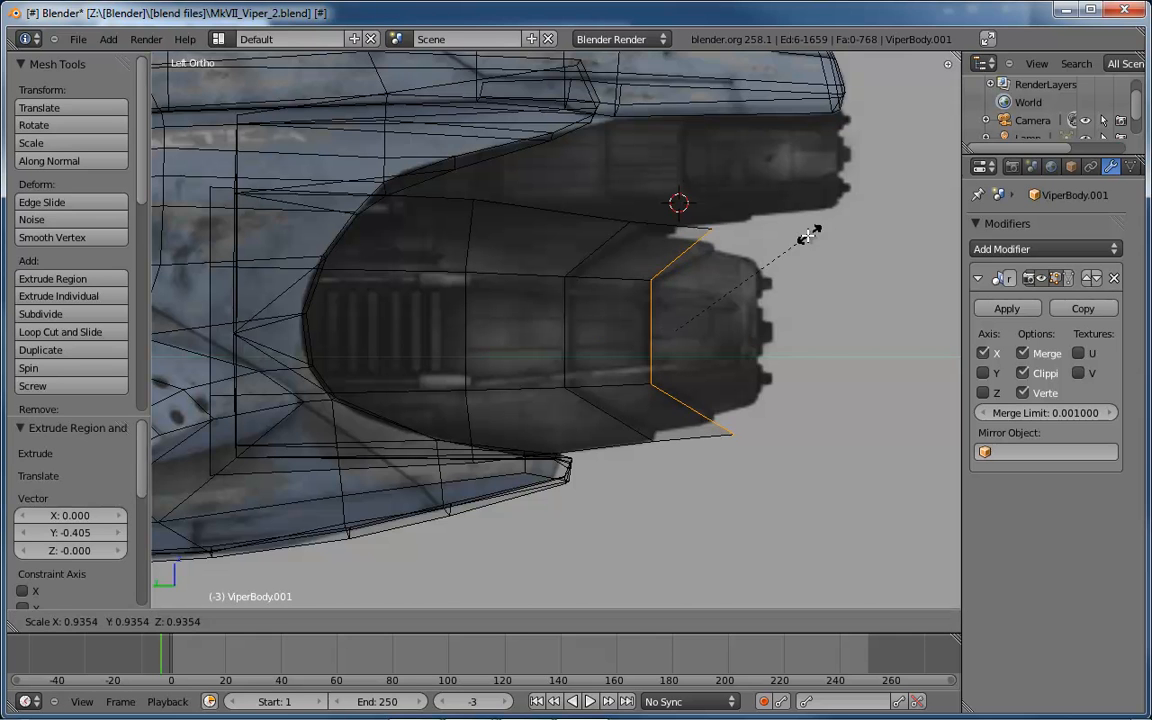
{"action": "left_click", "coordinate": [799, 248]}
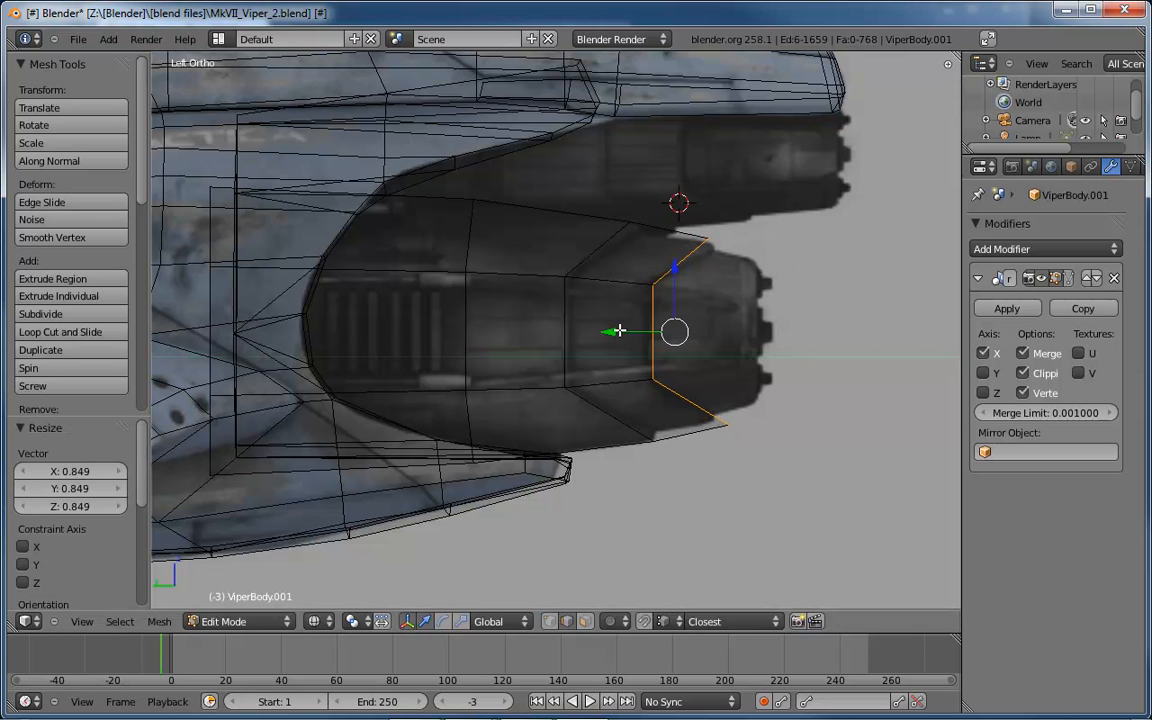
{"action": "left_click_drag", "start_coordinate": [614, 331], "coordinate": [604, 332]}
- Move the extruded loop's top vertex slightly backward along Y and about 0.030 down along Z onto the reference engine's upper edge
{"action": "key", "text": "ctrl+Tab"}
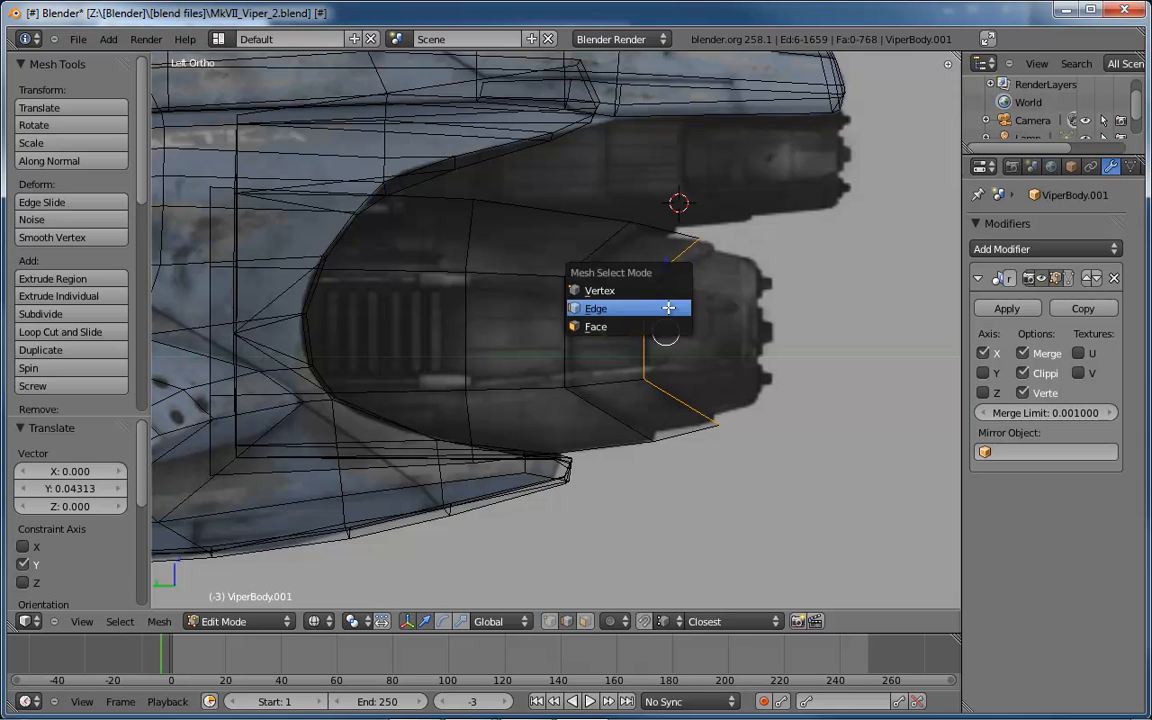
{"action": "left_click", "coordinate": [620, 288]}
{"action": "right_click", "coordinate": [681, 240]}
{"action": "left_click_drag", "start_coordinate": [681, 240], "coordinate": [651, 239]}
{"action": "left_click_drag", "start_coordinate": [717, 177], "coordinate": [717, 183]}
- Move the extruded loop's lowest vertex slightly forward along Y and about 0.017 up along Z onto the reference engine's lower edge
{"action": "right_click", "coordinate": [716, 428]}
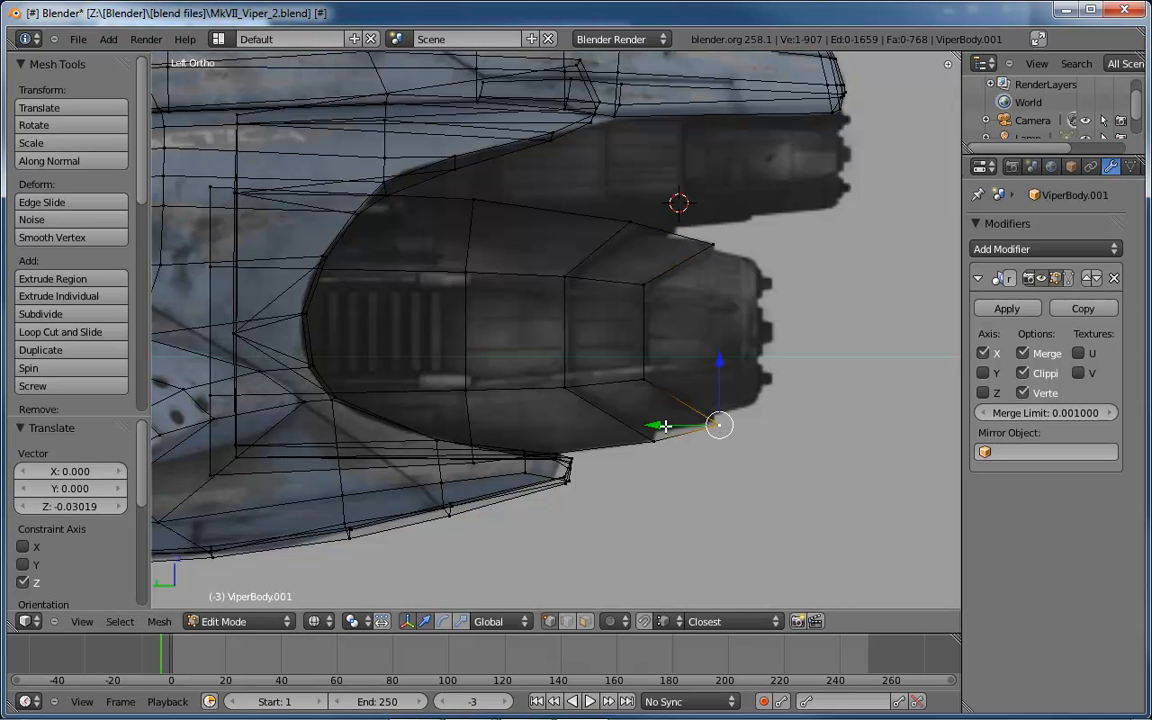
{"action": "left_click_drag", "start_coordinate": [656, 425], "coordinate": [655, 425]}
{"action": "left_click_drag", "start_coordinate": [711, 357], "coordinate": [711, 357]}
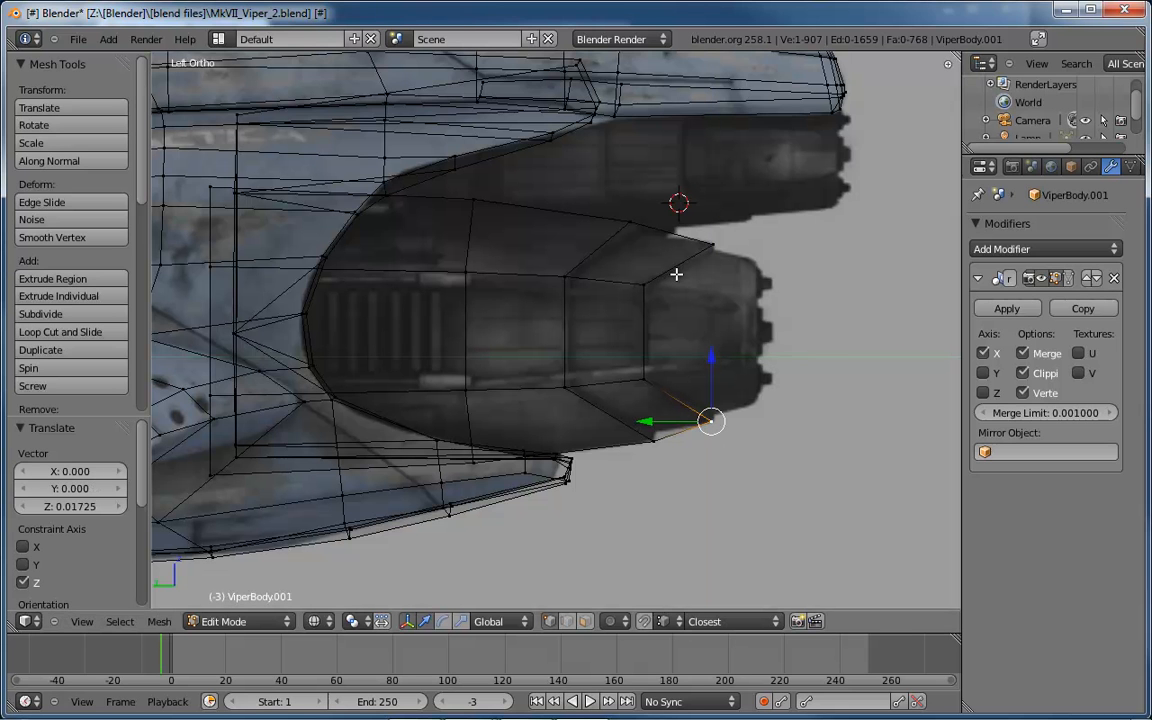
- Extrude the engine's rearmost edge loop again, about 0.505 backward along Y
{"action": "key", "text": "ctrl+Tab"}
{"action": "left_click", "coordinate": [612, 290]}
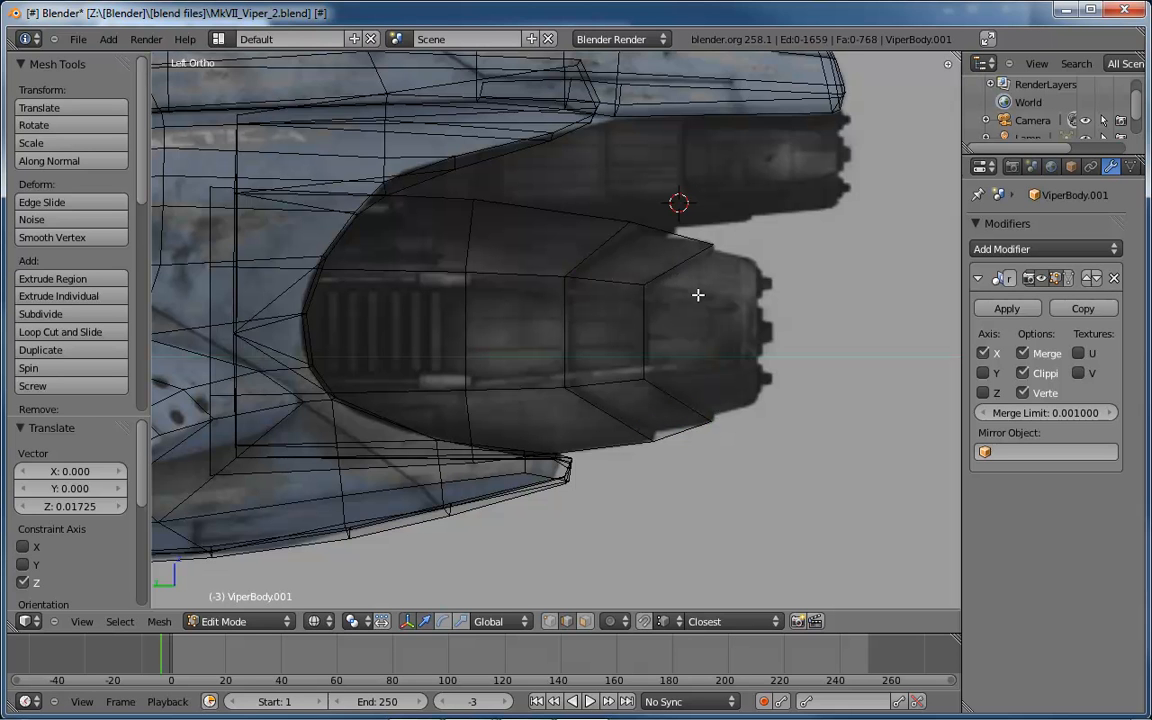
{"action": "right_click", "coordinate": [644, 346], "text": "alt"}
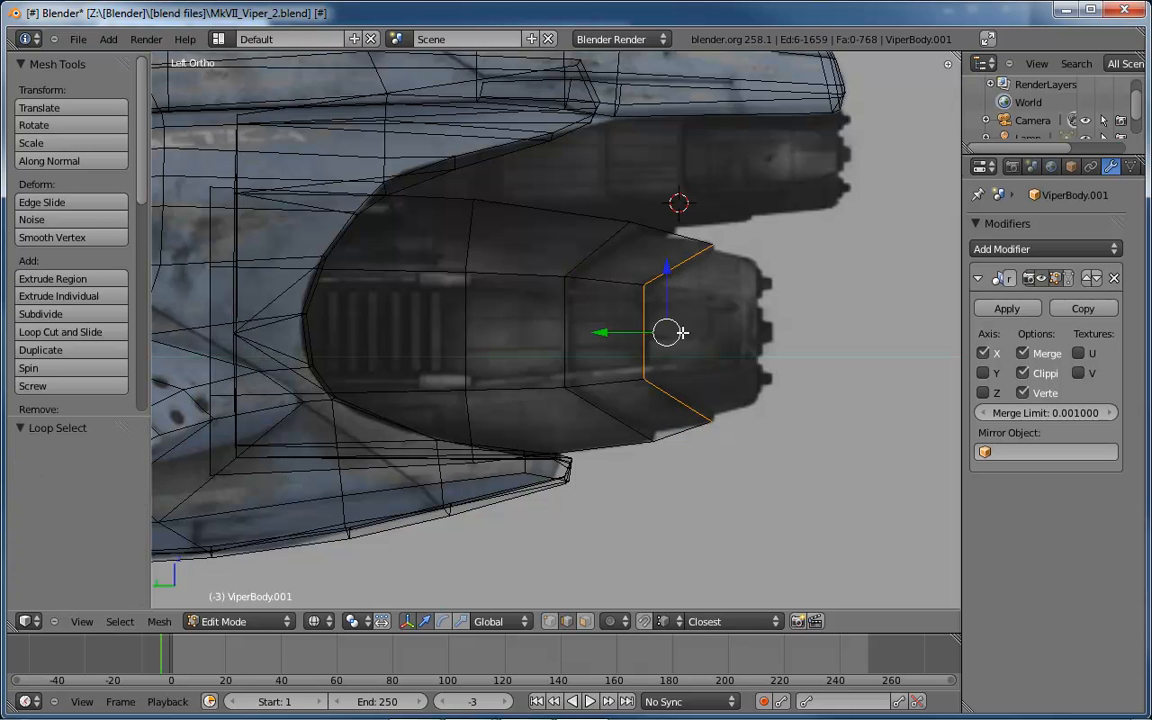
{"action": "key", "text": "e"}
{"action": "right_click", "coordinate": [716, 330]}
{"action": "left_click_drag", "start_coordinate": [602, 330], "coordinate": [708, 330]}
- Flatten the engine's end loop into a straight vertical line by repeatedly scaling it down along Y
{"action": "key", "text": "s"}
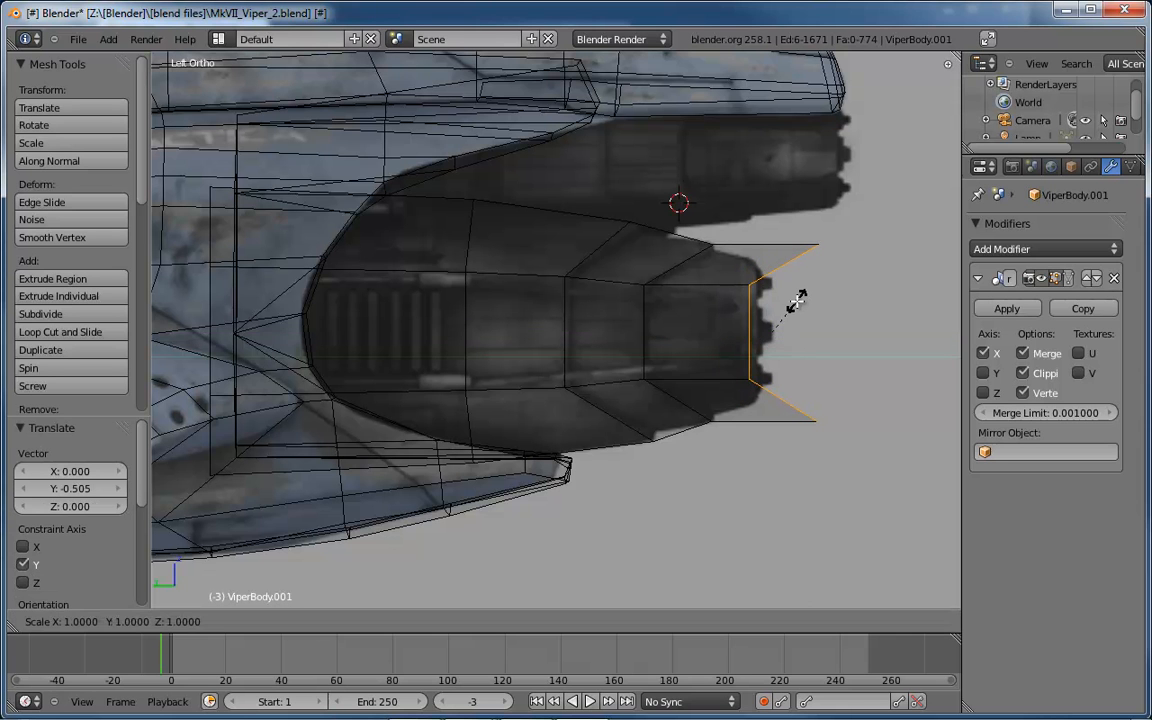
{"action": "key", "text": "y"}
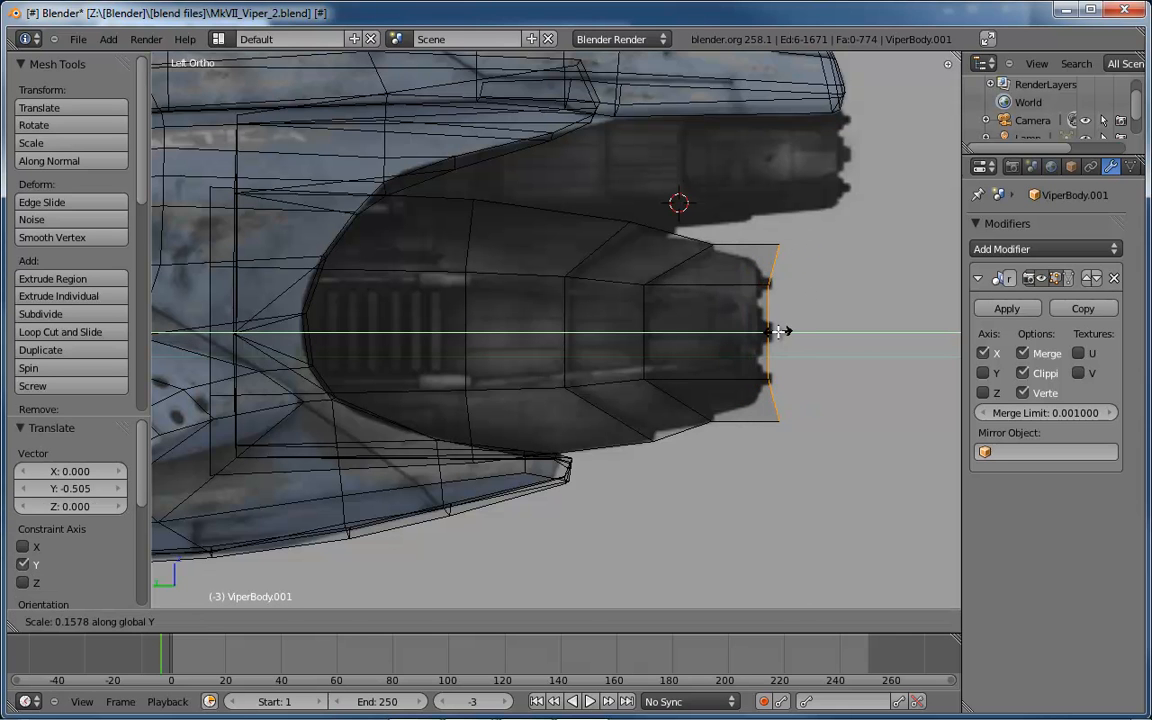
{"action": "left_click", "coordinate": [778, 331]}
{"action": "key", "text": "s"}
{"action": "key", "text": "y"}
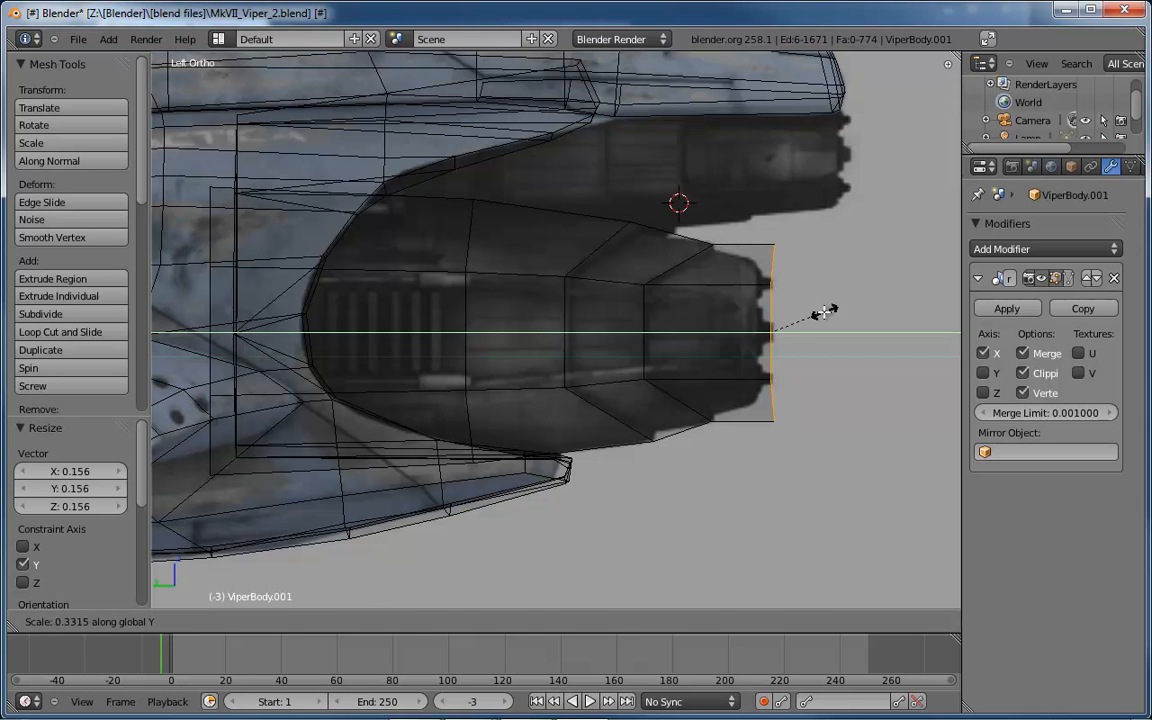
{"action": "left_click", "coordinate": [779, 330]}
{"action": "key", "text": "s"}
{"action": "key", "text": "y"}
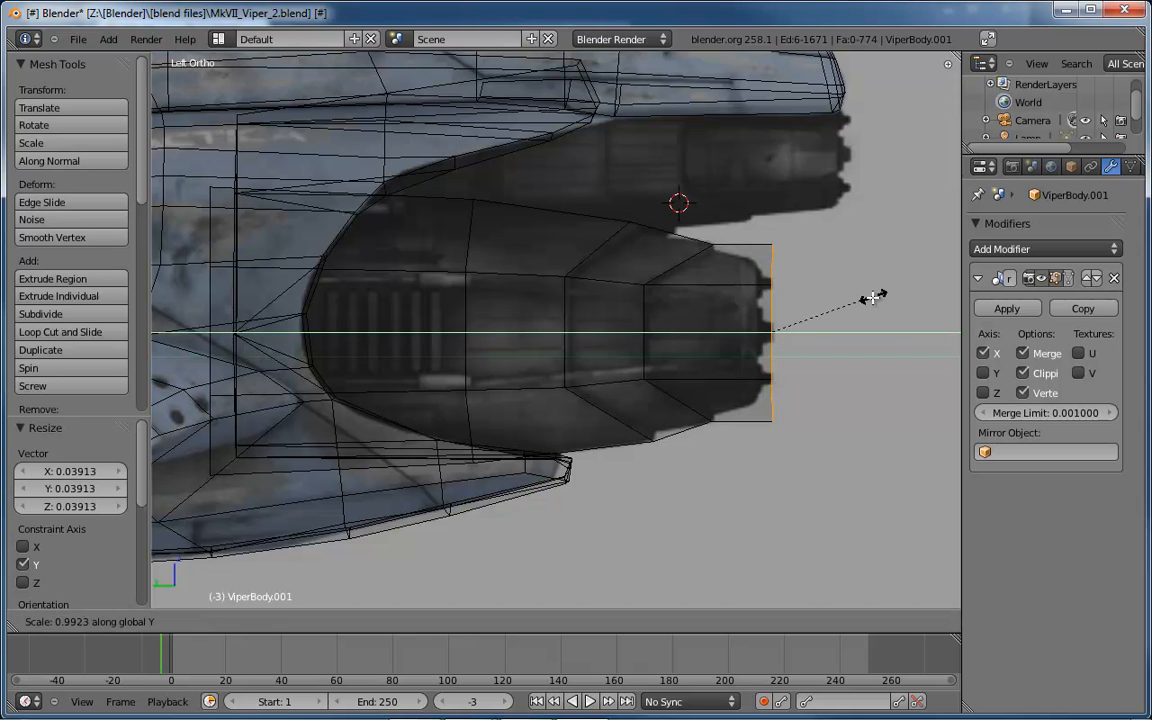
{"action": "left_click", "coordinate": [777, 329]}
{"action": "key", "text": "s"}
{"action": "key", "text": "y"}
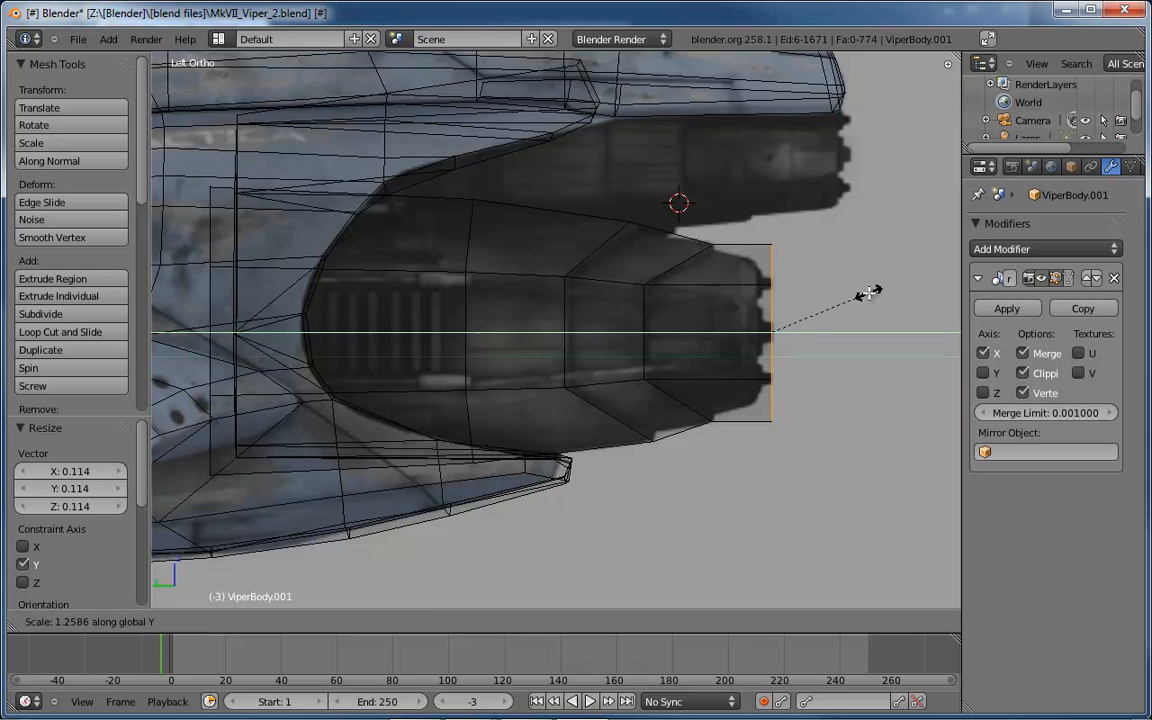
{"action": "left_click", "coordinate": [772, 330]}
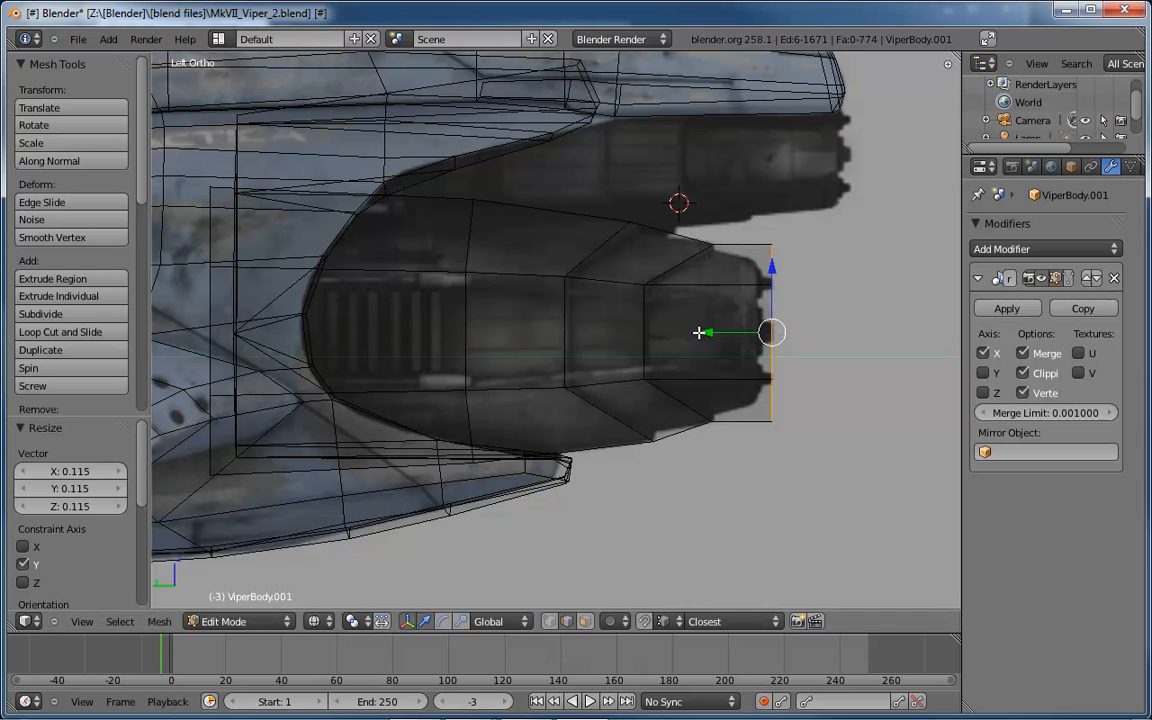
- Scale the flattened end loop to about 0.78 and move it about 0.112 forward along Y in total
{"action": "left_click_drag", "start_coordinate": [698, 332], "coordinate": [694, 340]}
{"action": "key", "text": "s"}
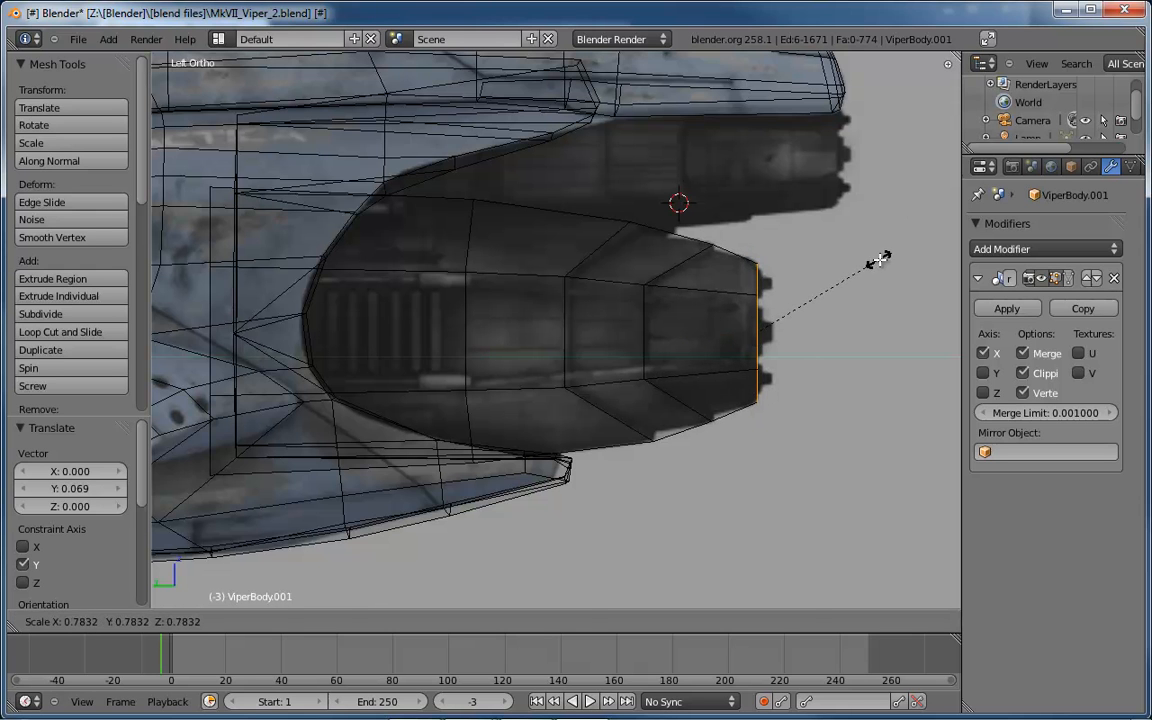
{"action": "left_click", "coordinate": [868, 259]}
{"action": "left_click_drag", "start_coordinate": [698, 334], "coordinate": [686, 335]}
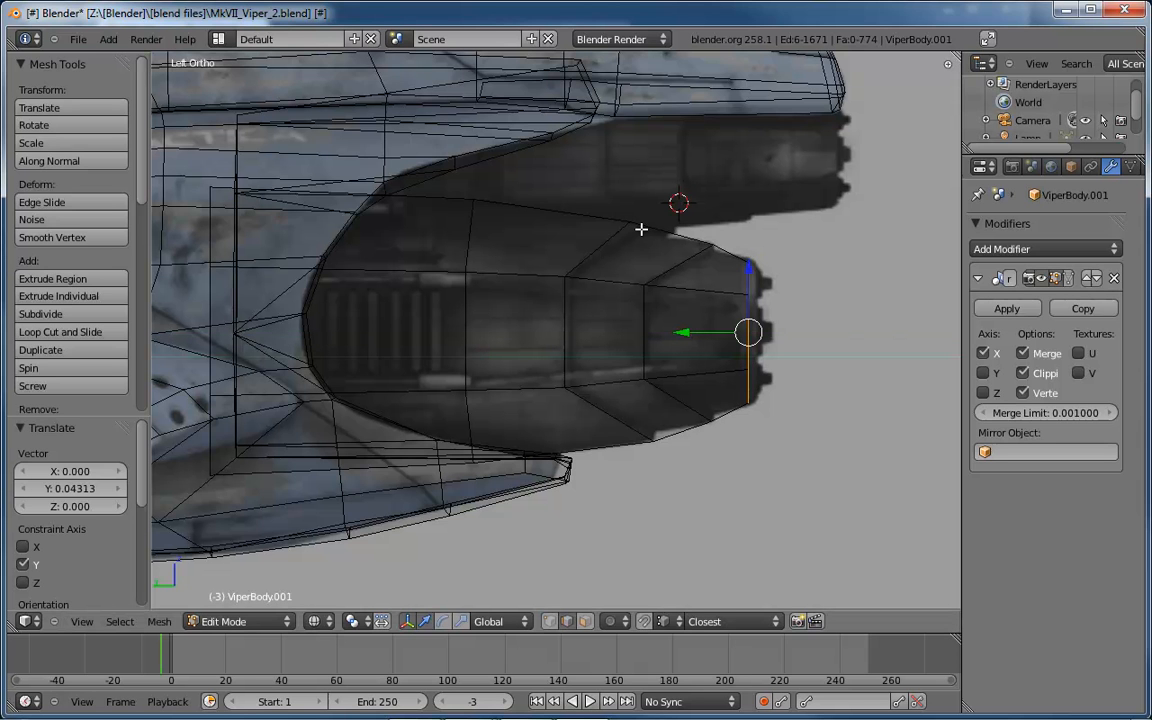
- Cut an edge loop just behind the engine's first panel break and scale it to about 0.914 to form a step
{"action": "key", "text": "ctrl+r"}
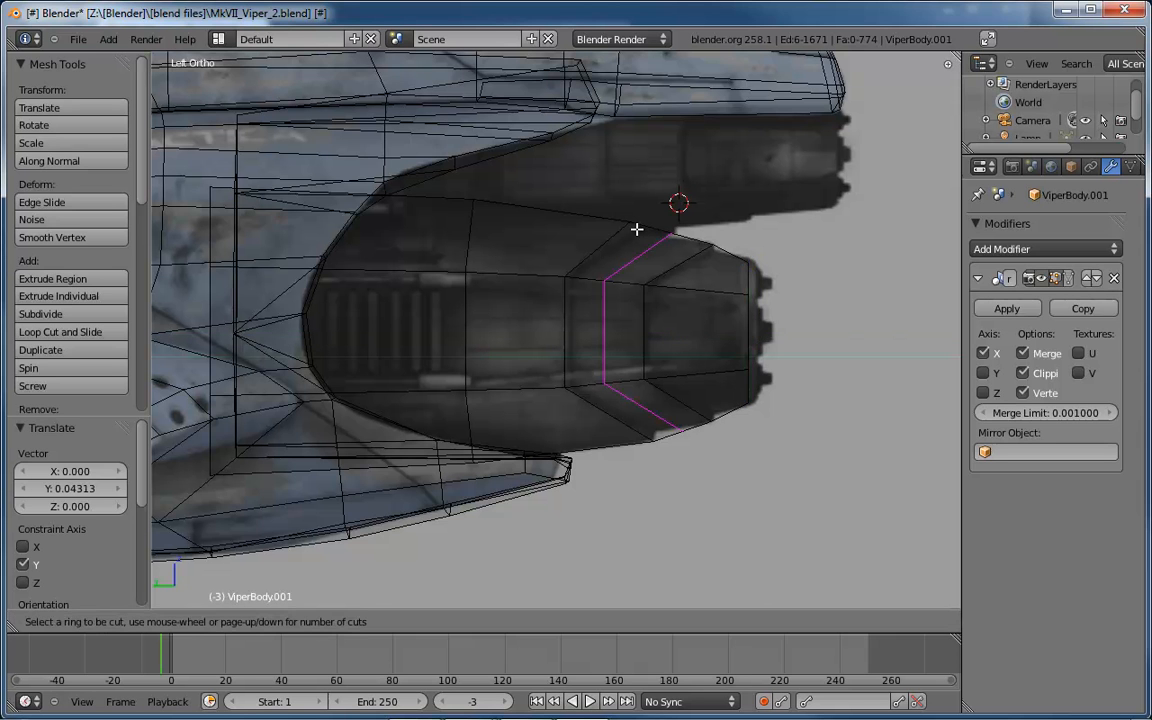
{"action": "left_click", "coordinate": [644, 229]}
{"action": "left_click", "coordinate": [612, 232]}
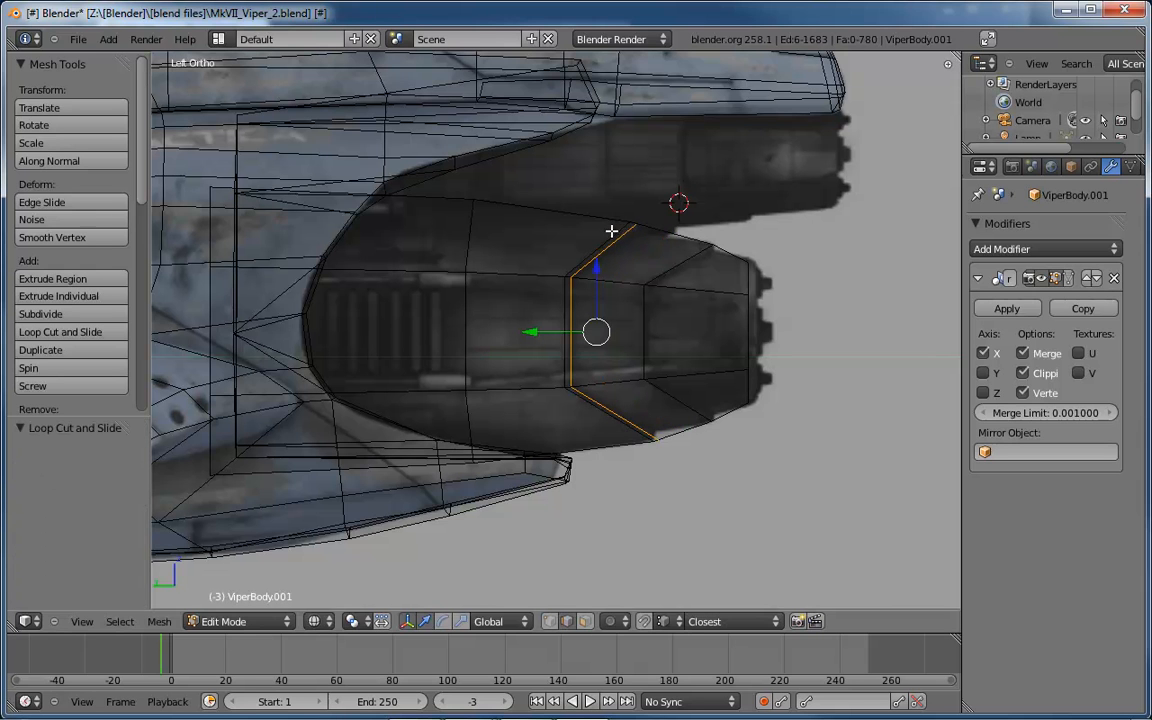
{"action": "key", "text": "s"}
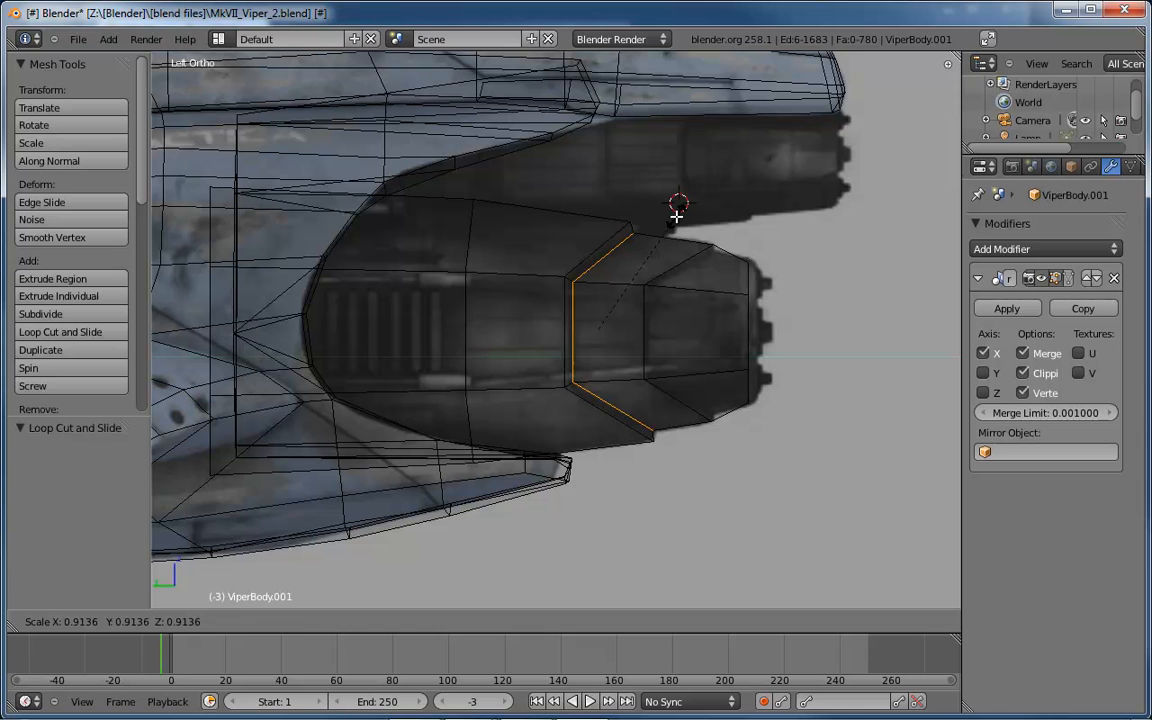
{"action": "left_click", "coordinate": [676, 215]}
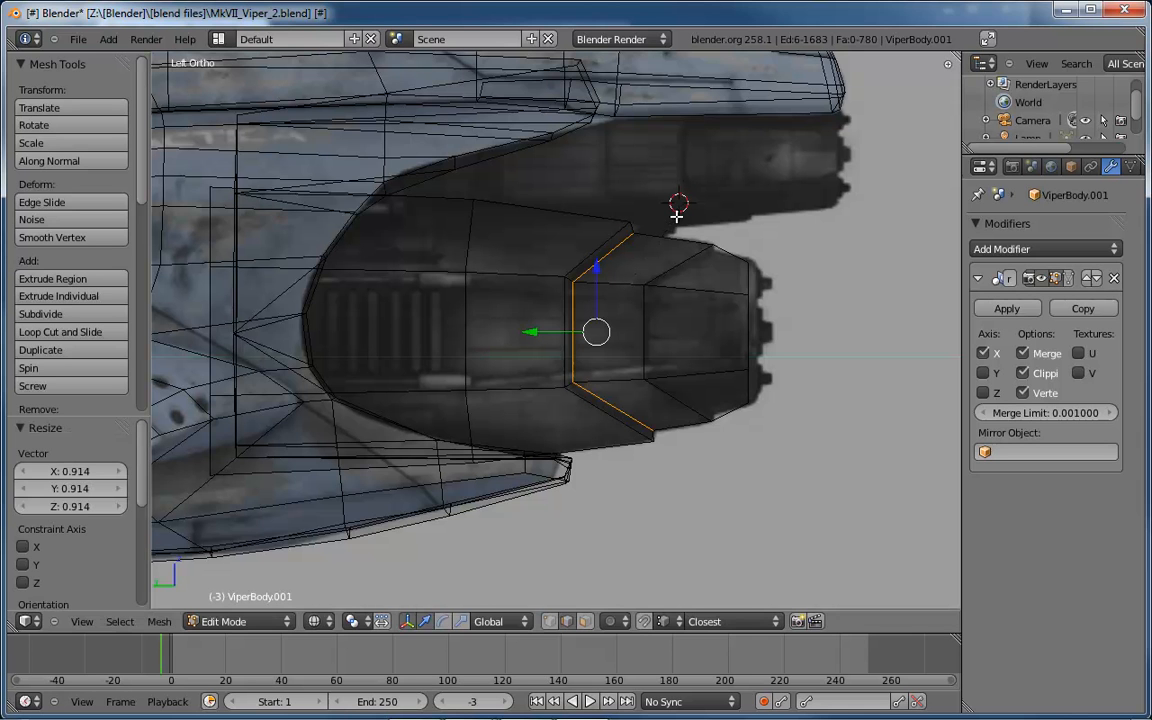
- Cut an edge loop at the front of the engine's rearmost segment and scale it to about 0.939 to form a second step
{"action": "key", "text": "ctrl+r"}
{"action": "left_click", "coordinate": [726, 252]}
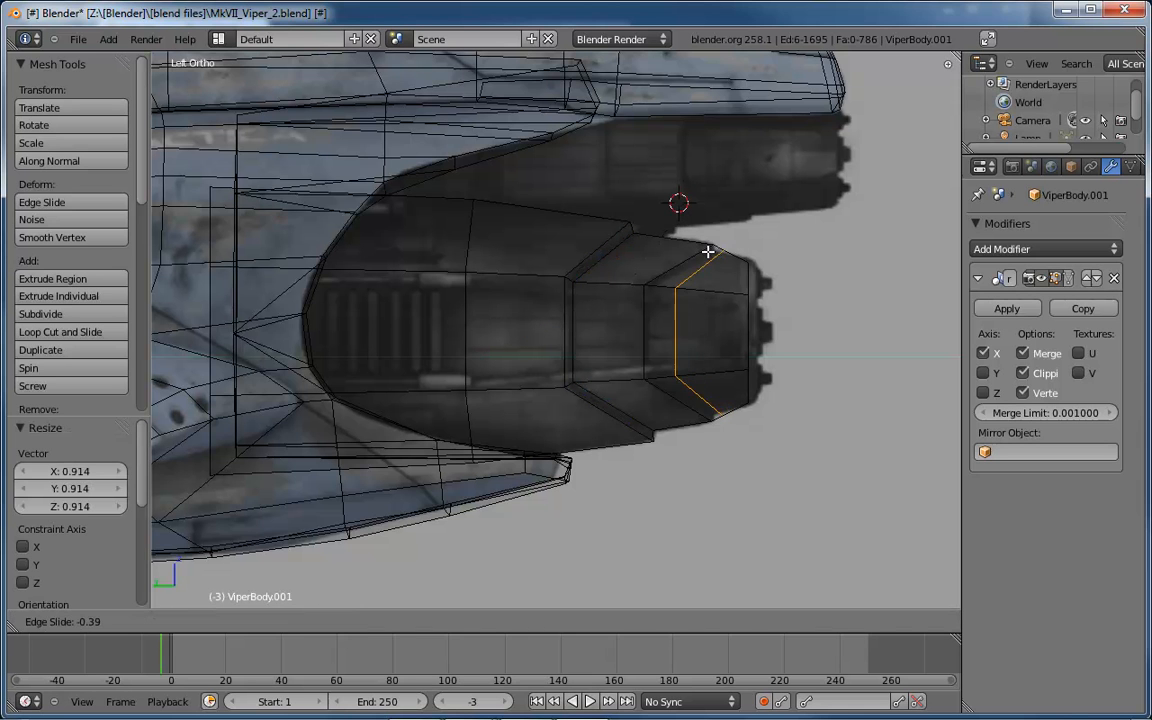
{"action": "left_click", "coordinate": [691, 252]}
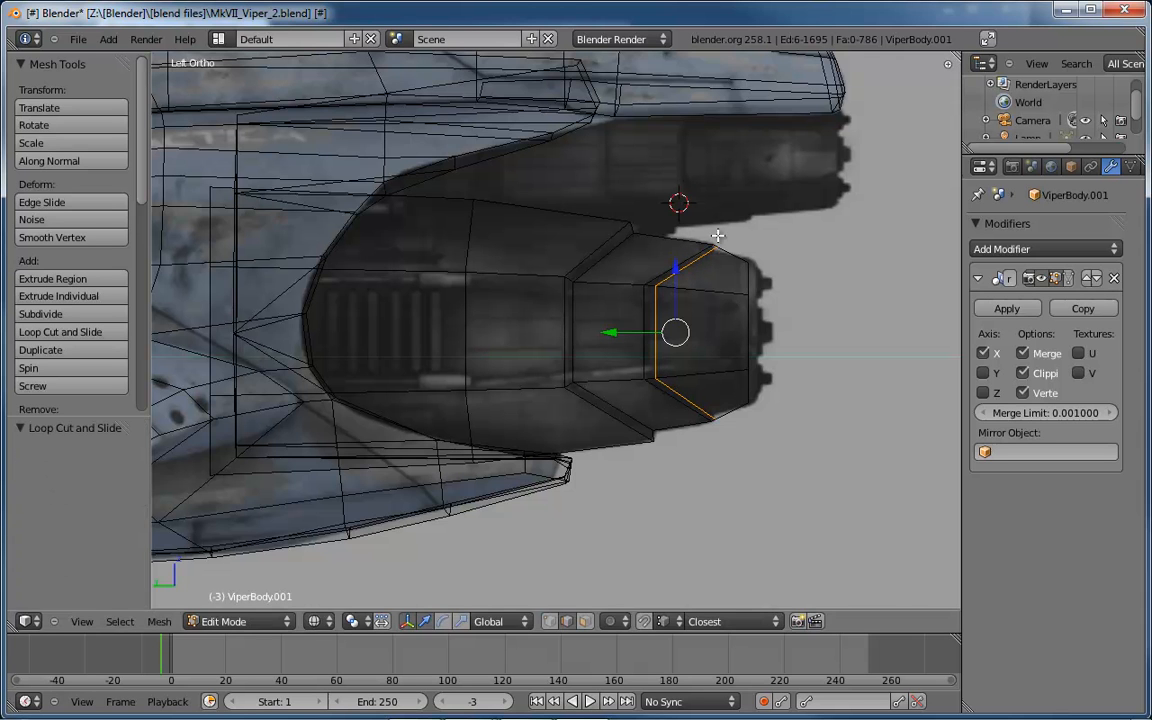
{"action": "key", "text": "s"}
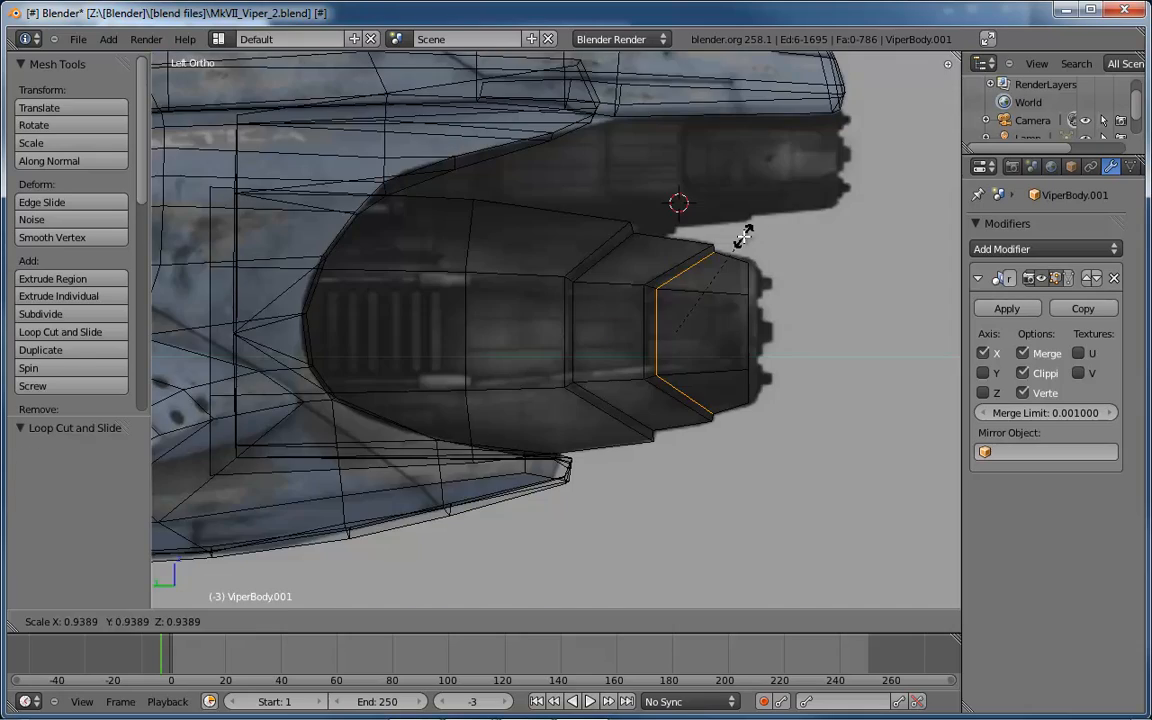
{"action": "left_click", "coordinate": [743, 236]}
- Show the model solid and scale the engine's end loop to about 1.068 in the left side view
{"action": "mouse_move", "coordinate": [743, 236]}
{"action": "middle_mouse_down"}
{"action": "mouse_move", "coordinate": [728, 303]}
{"action": "mouse_move", "coordinate": [663, 267]}
{"action": "mouse_move", "coordinate": [743, 221]}
{"action": "mouse_move", "coordinate": [681, 193]}
{"action": "mouse_move", "coordinate": [597, 226]}
{"action": "mouse_move", "coordinate": [540, 224]}
{"action": "mouse_move", "coordinate": [542, 298]}
{"action": "mouse_move", "coordinate": [666, 360]}
{"action": "mouse_move", "coordinate": [728, 311]}
{"action": "mouse_move", "coordinate": [700, 280]}
{"action": "mouse_move", "coordinate": [571, 275]}
{"action": "mouse_move", "coordinate": [586, 255]}
{"action": "mouse_move", "coordinate": [660, 296]}
{"action": "middle_mouse_up"}
{"action": "key", "text": "z"}
{"action": "right_click", "coordinate": [753, 311], "text": "alt"}
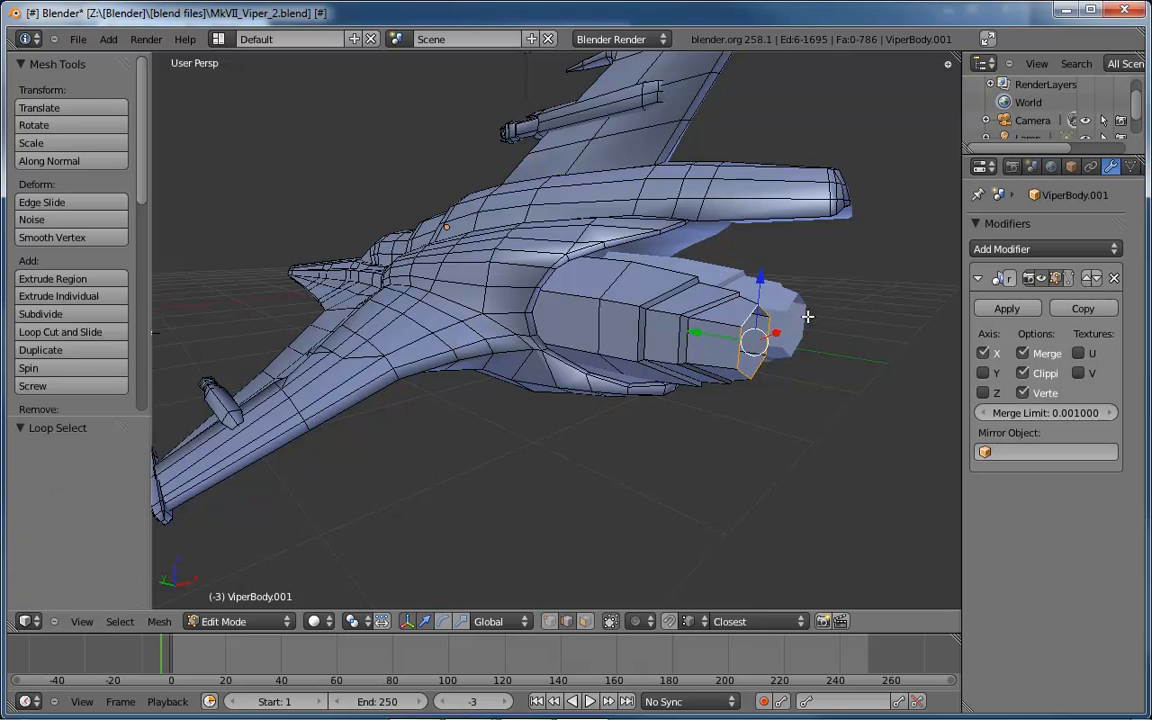
{"action": "middle_click_drag", "start_coordinate": [753, 311], "coordinate": [750, 305]}
{"action": "key", "text": "ctrl+KP_3"}
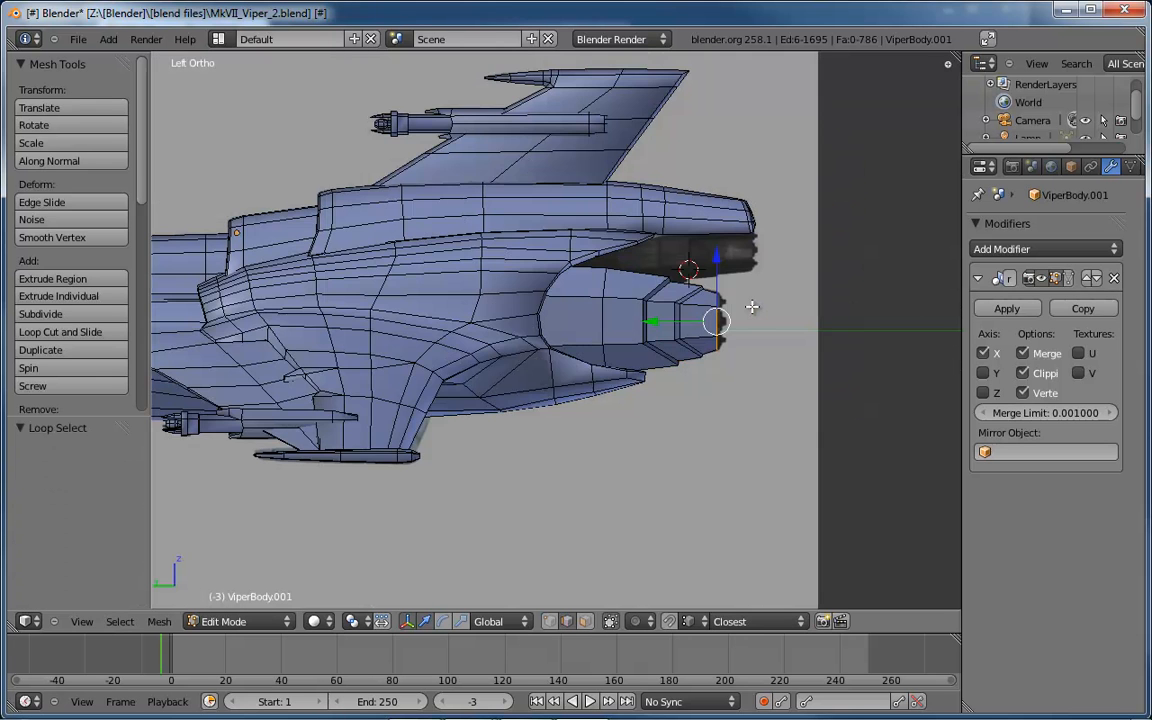
{"action": "scroll", "coordinate": [752, 307], "scroll_direction": "up", "scroll_amount": 5, "text": "shift"}
{"action": "scroll", "coordinate": [666, 413], "scroll_direction": "up", "scroll_amount": 5}
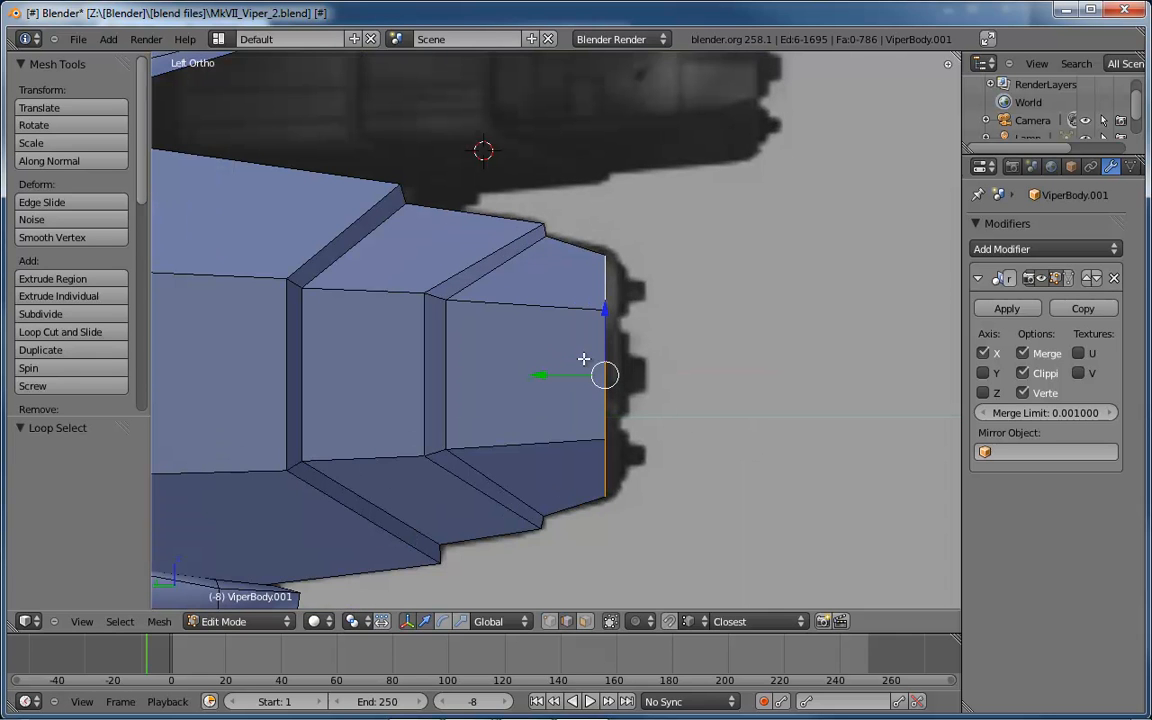
{"action": "key", "text": "s"}
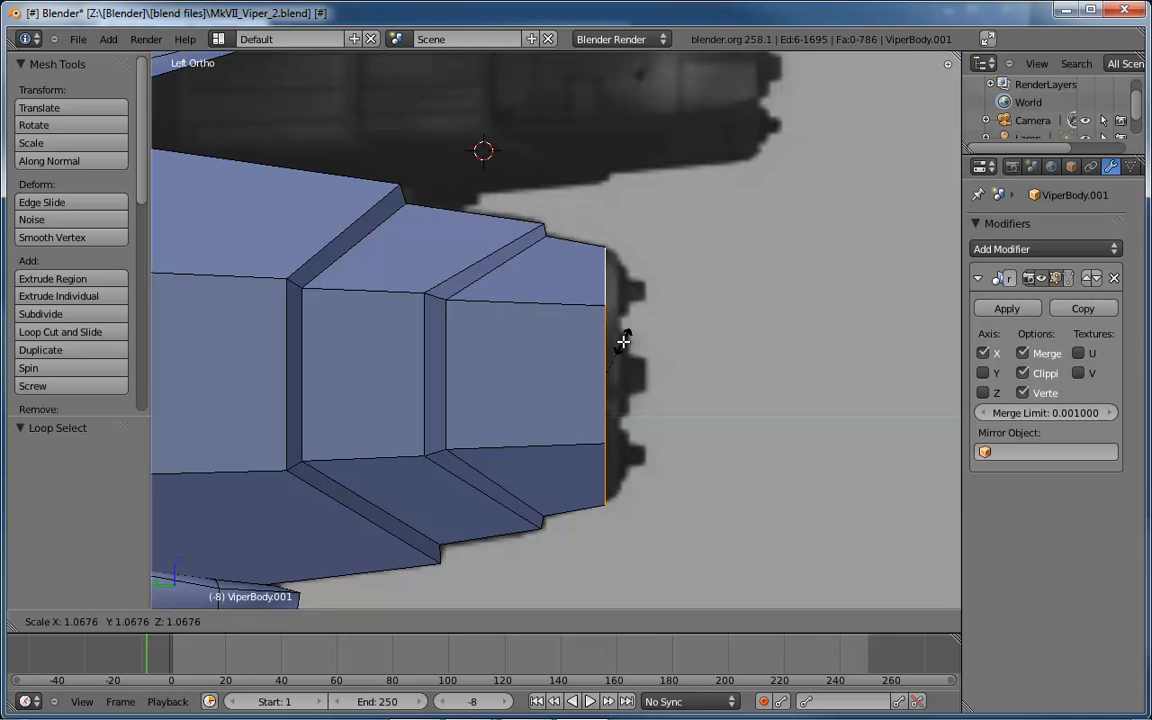
{"action": "left_click", "coordinate": [623, 341]}
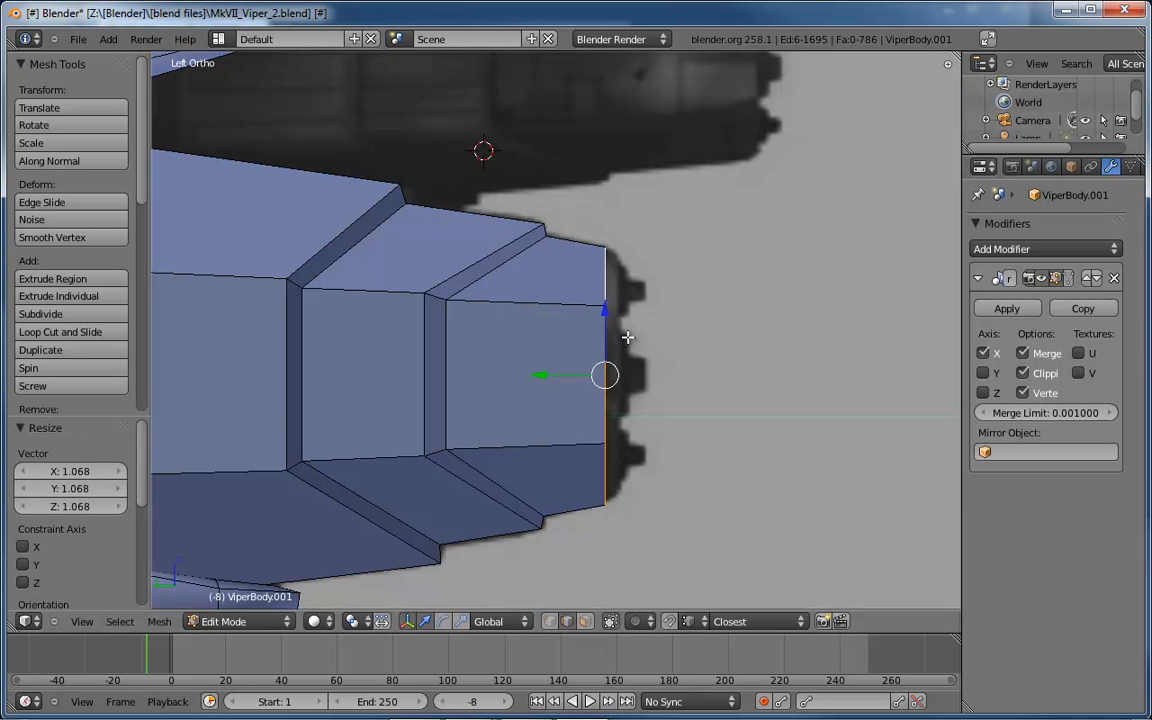
- Extrude the engine's rear end loop about 0.035 rearward along Y and scale it to about 0.903 to form a bevelled lip
{"action": "key", "text": "e"}
{"action": "left_click", "coordinate": [645, 334]}
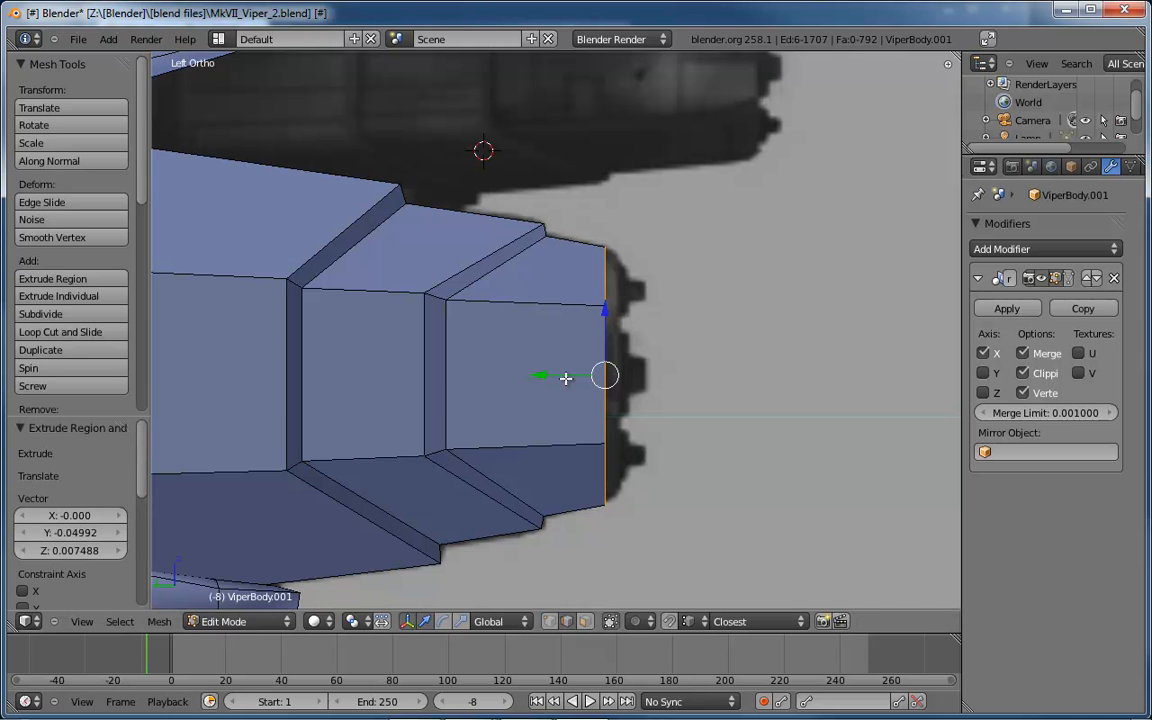
{"action": "key", "text": "g"}
{"action": "key", "text": "y"}
{"action": "left_click", "coordinate": [555, 375]}
{"action": "key", "text": "s"}
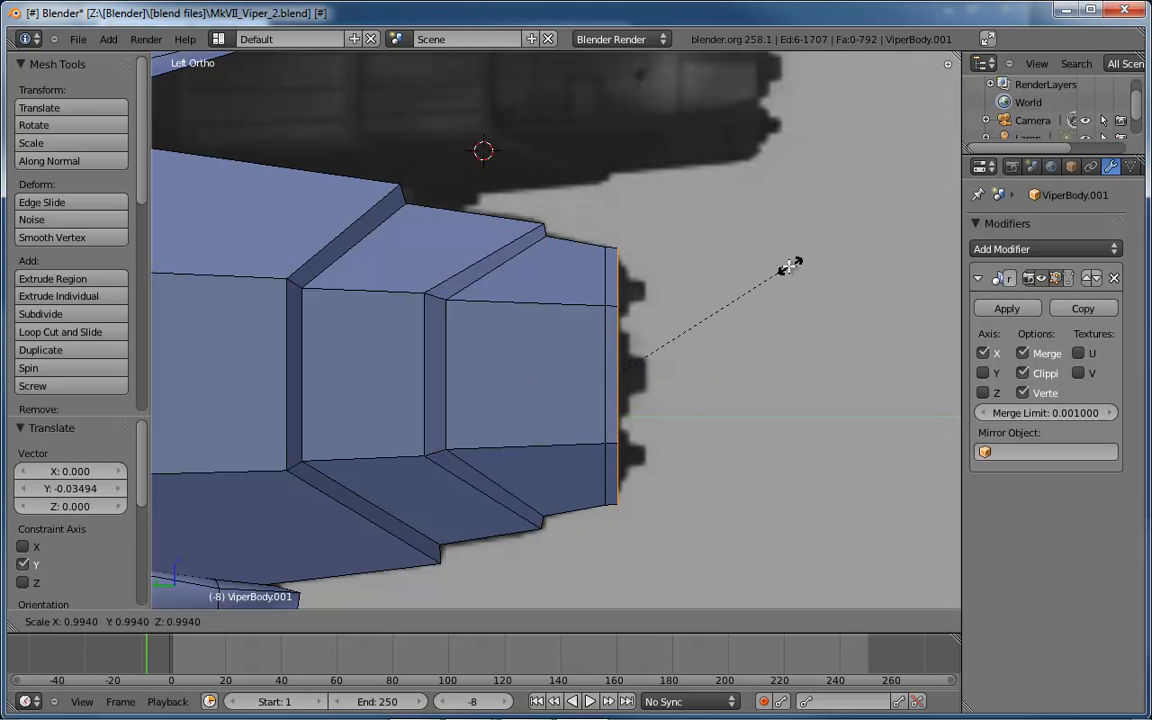
{"action": "left_click", "coordinate": [777, 274]}
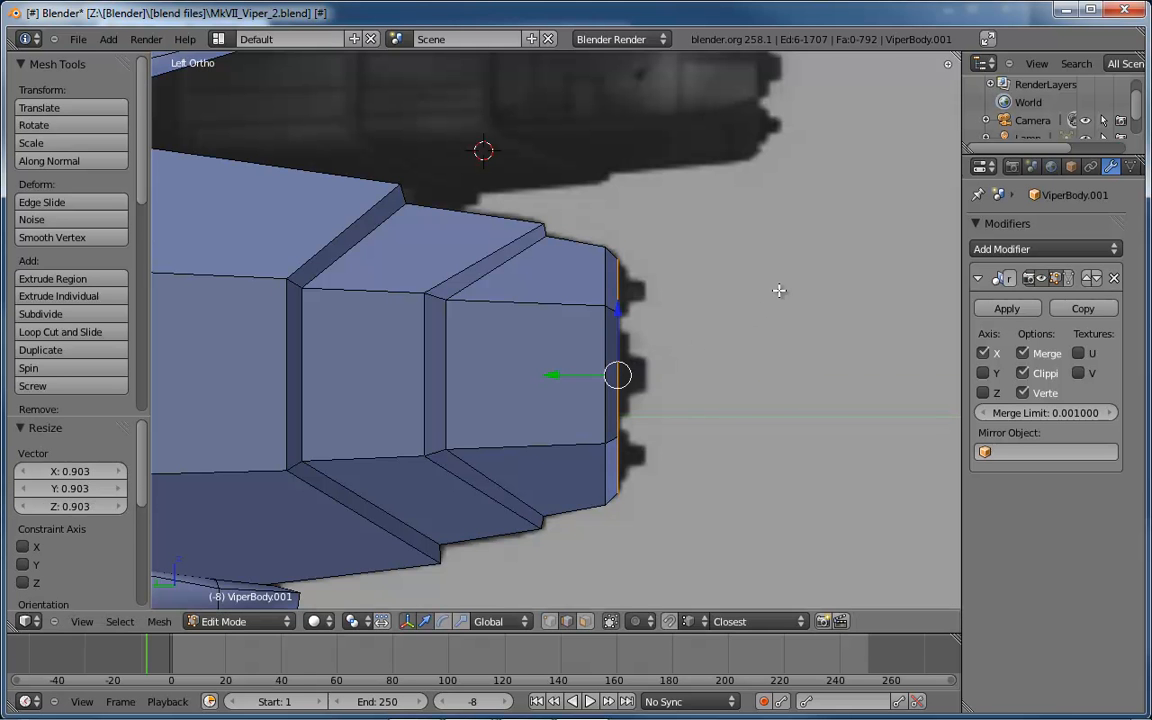
- Narrow the engine's end loop to about 0.84 along X in the wireframe front view
{"action": "middle_click_drag", "start_coordinate": [779, 290], "coordinate": [617, 258]}
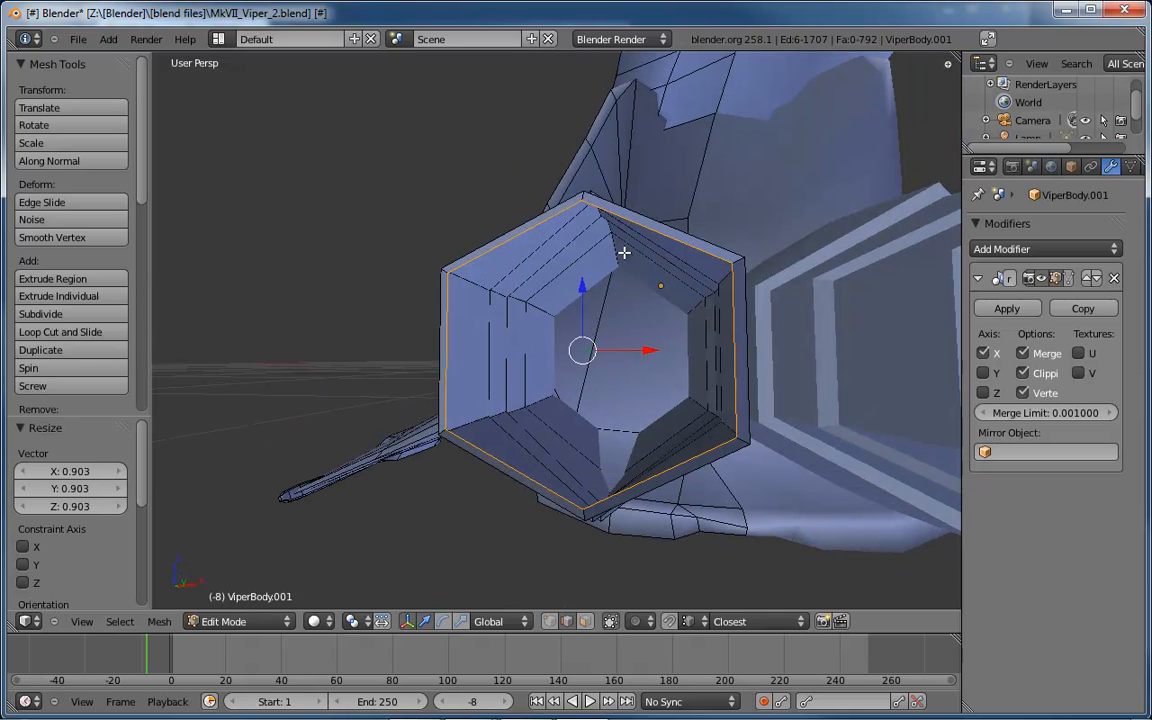
{"action": "key", "text": "ctrl+KP_1"}
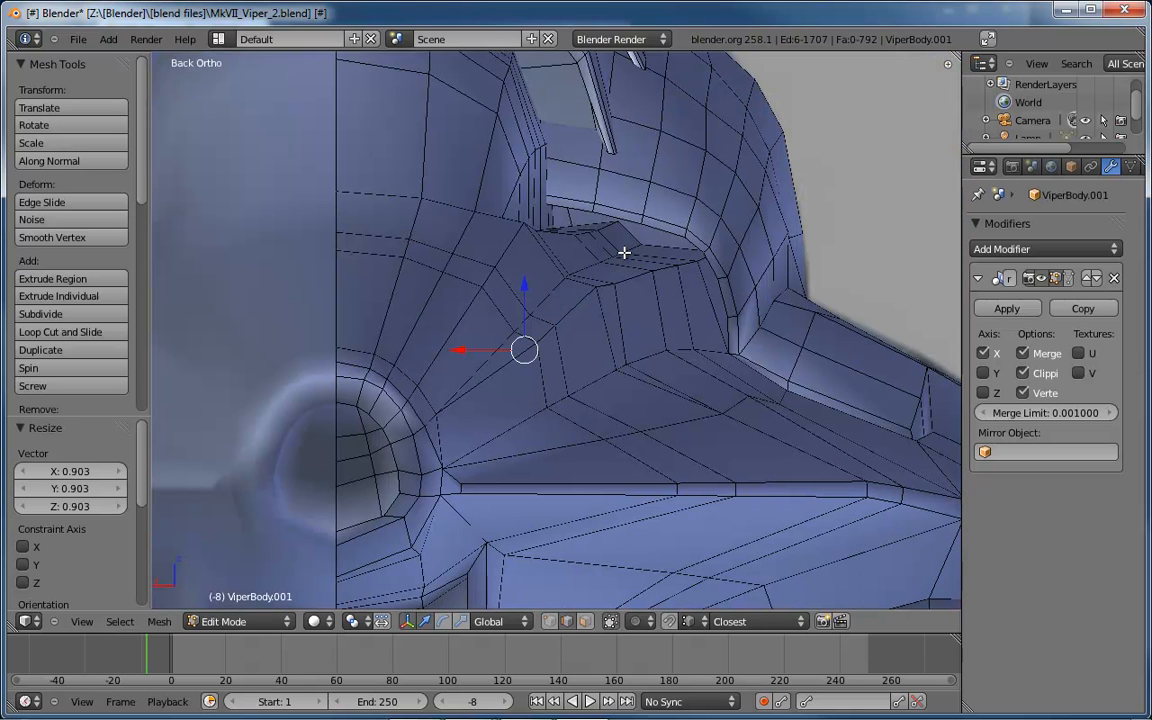
{"action": "key", "text": "KP_1"}
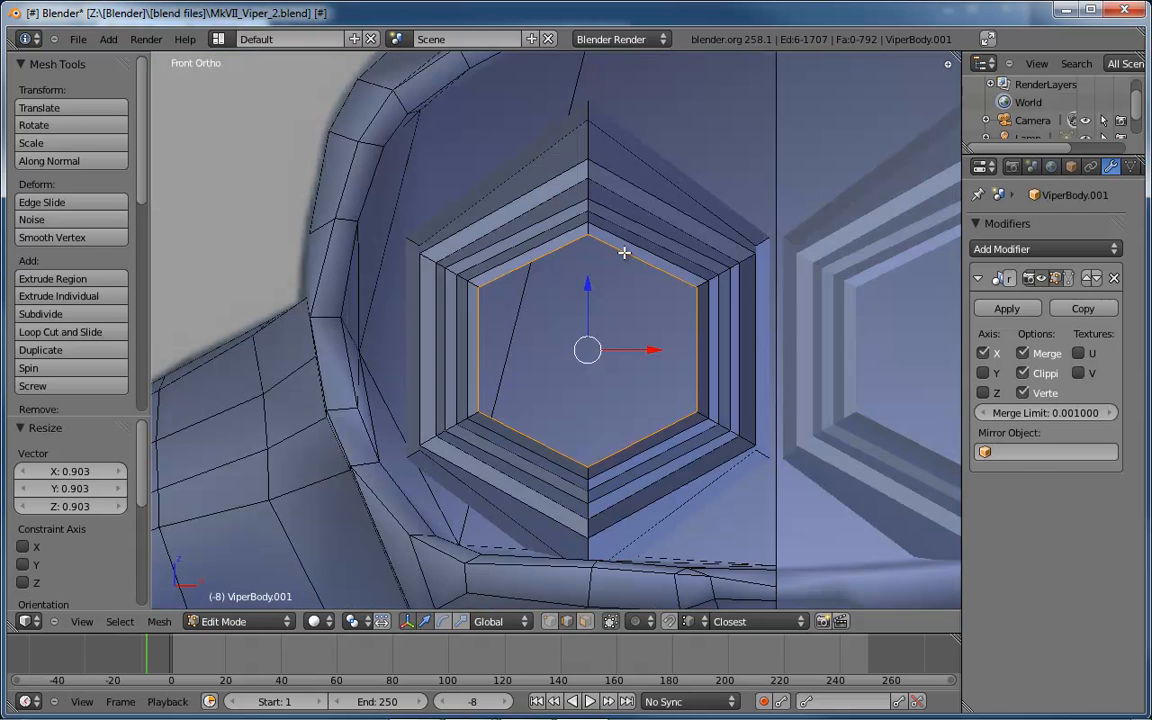
{"action": "key", "text": "z"}
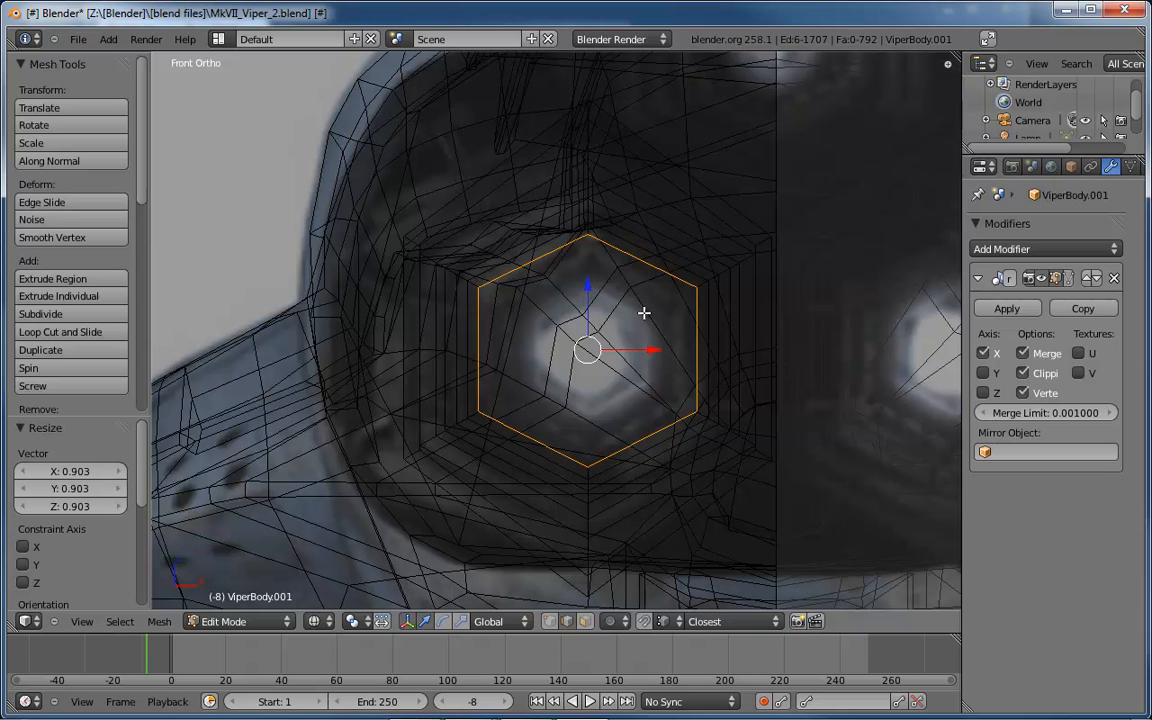
{"action": "key", "text": "s"}
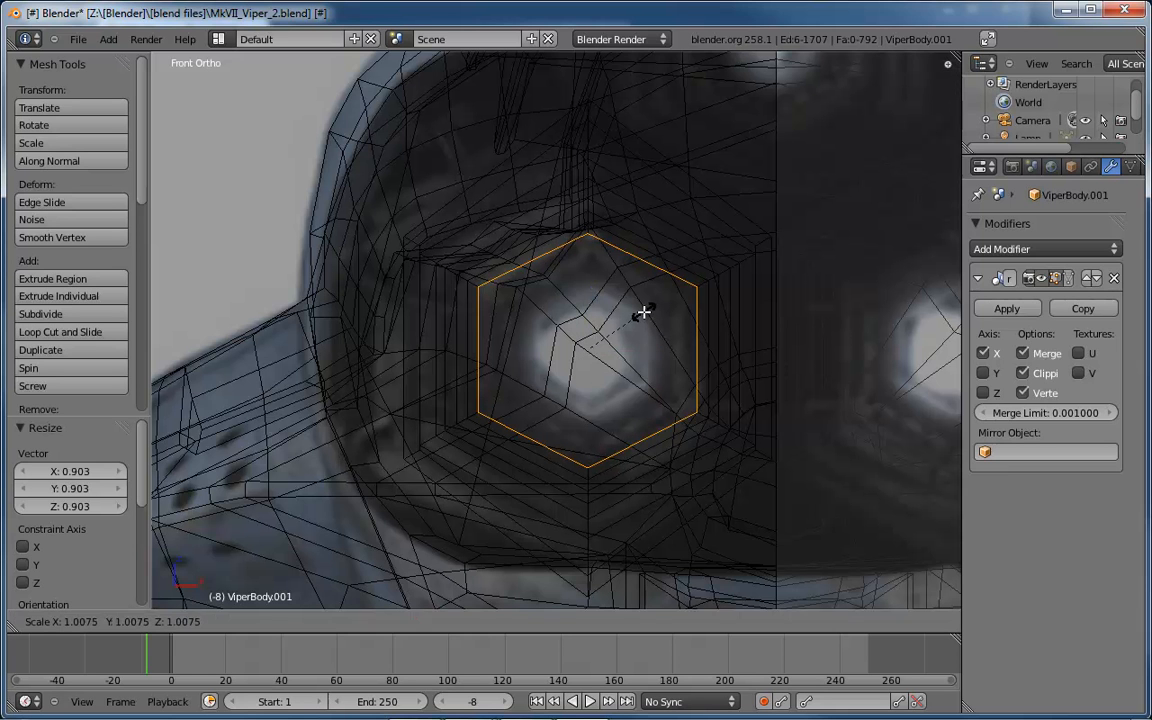
{"action": "key", "text": "x"}
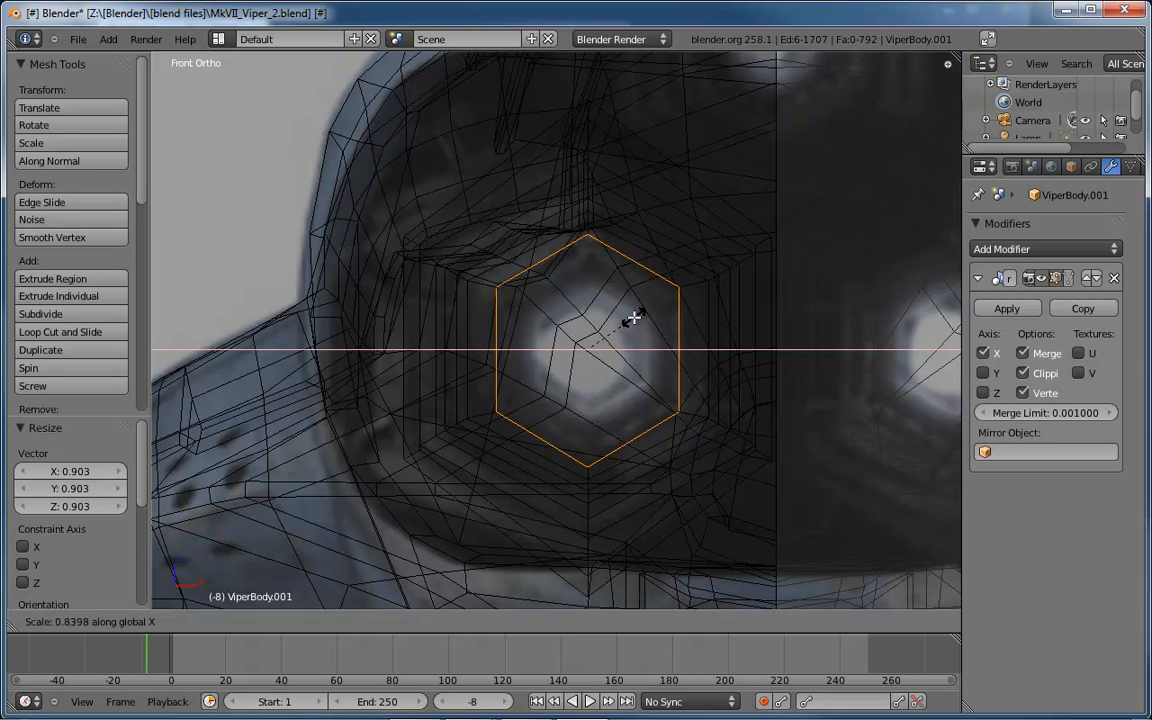
{"action": "left_click", "coordinate": [633, 318]}
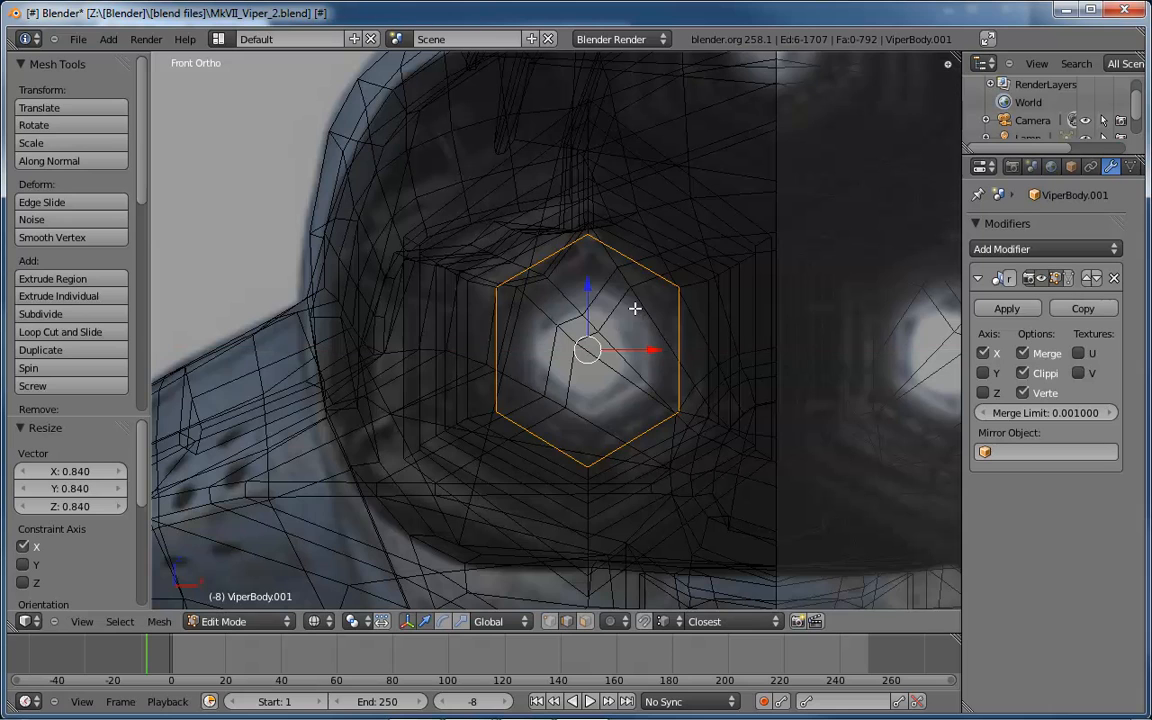
- Move the selected end geometry of the engine about 0.027 in the negative X direction and restore solid shading
{"action": "middle_click_drag", "start_coordinate": [633, 318], "coordinate": [576, 398]}
{"action": "left_click", "coordinate": [576, 398]}
{"action": "left_click_drag", "start_coordinate": [633, 396], "coordinate": [766, 384]}
{"action": "left_click", "coordinate": [706, 390]}
{"action": "mouse_move", "coordinate": [760, 425]}
{"action": "middle_mouse_down"}
{"action": "mouse_move", "coordinate": [823, 274]}
{"action": "mouse_move", "coordinate": [730, 273]}
{"action": "mouse_move", "coordinate": [746, 288]}
{"action": "mouse_move", "coordinate": [661, 387]}
{"action": "mouse_move", "coordinate": [748, 386]}
{"action": "mouse_move", "coordinate": [806, 450]}
{"action": "mouse_move", "coordinate": [653, 525]}
{"action": "mouse_move", "coordinate": [676, 360]}
{"action": "mouse_move", "coordinate": [638, 355]}
{"action": "mouse_move", "coordinate": [663, 375]}
{"action": "mouse_move", "coordinate": [595, 349]}
{"action": "middle_mouse_up"}
{"action": "key", "text": "z"}
- Scale the two vertical side edges of the engine's outer rear rim to about 0.914 along X
{"action": "right_click", "coordinate": [550, 329]}
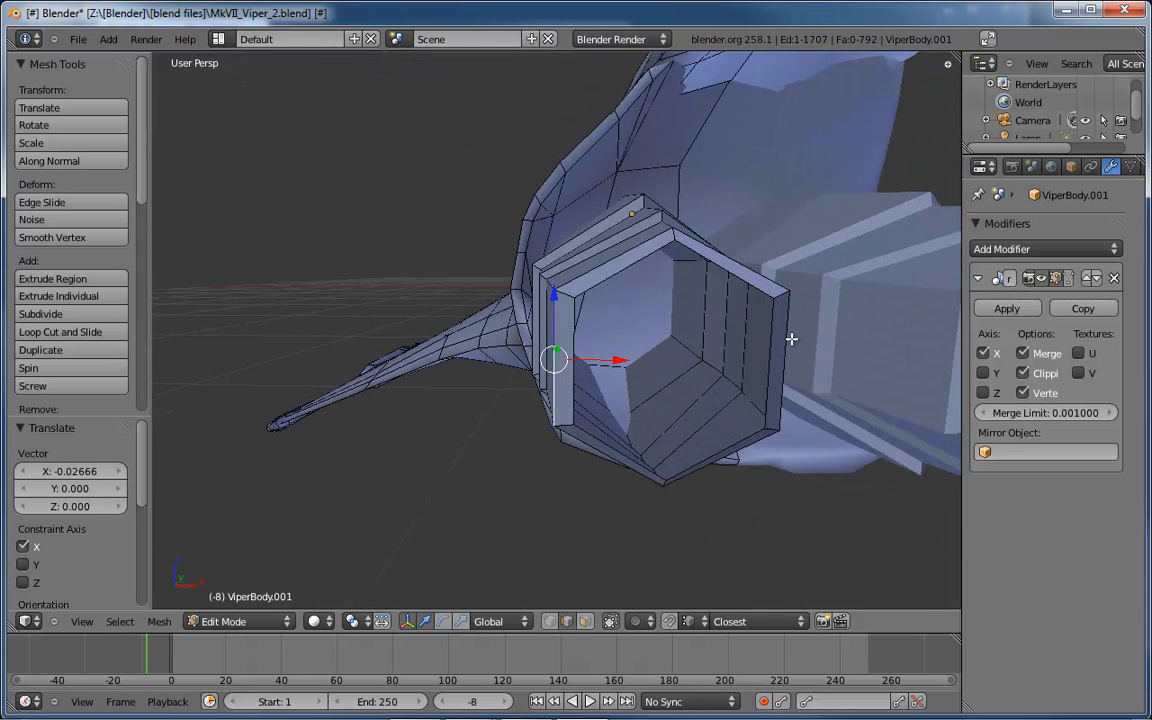
{"action": "right_click", "coordinate": [793, 332], "text": "shift"}
{"action": "key", "text": "s"}
{"action": "key", "text": "x"}
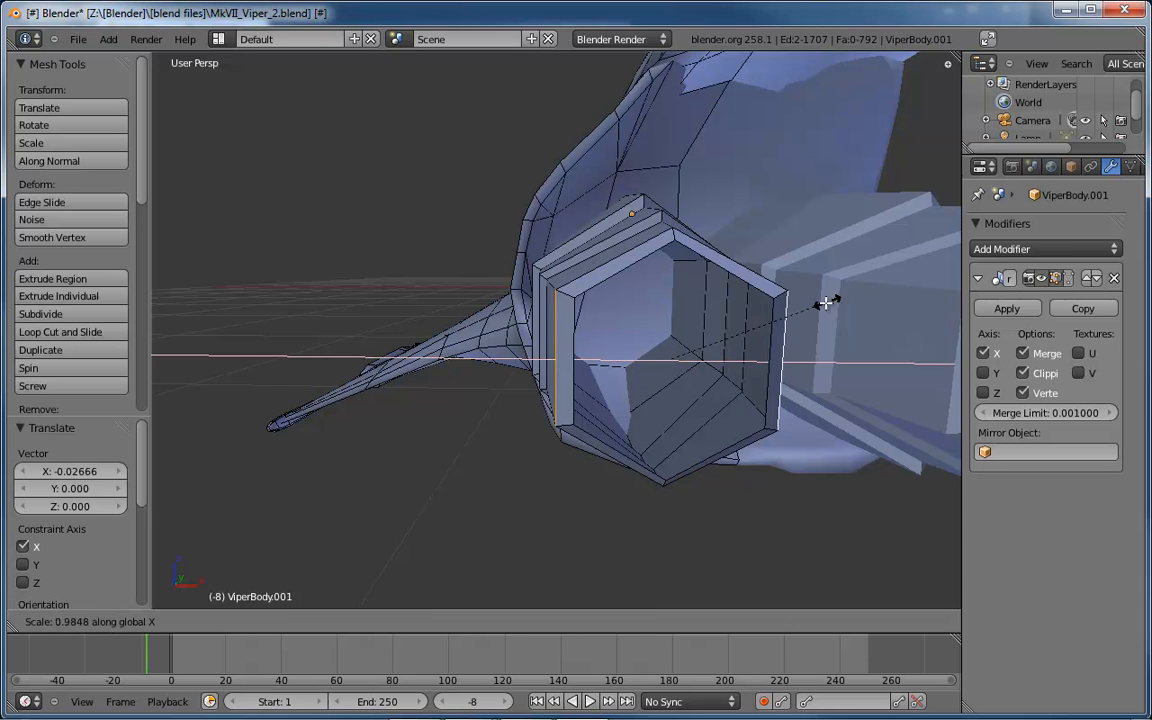
{"action": "left_click", "coordinate": [815, 306]}
{"action": "mouse_move", "coordinate": [630, 303]}
{"action": "middle_mouse_down"}
{"action": "mouse_move", "coordinate": [740, 296]}
{"action": "mouse_move", "coordinate": [792, 337]}
{"action": "mouse_move", "coordinate": [707, 326]}
{"action": "mouse_move", "coordinate": [590, 268]}
{"action": "mouse_move", "coordinate": [599, 260]}
{"action": "mouse_move", "coordinate": [627, 291]}
{"action": "mouse_move", "coordinate": [619, 302]}
{"action": "middle_mouse_up"}
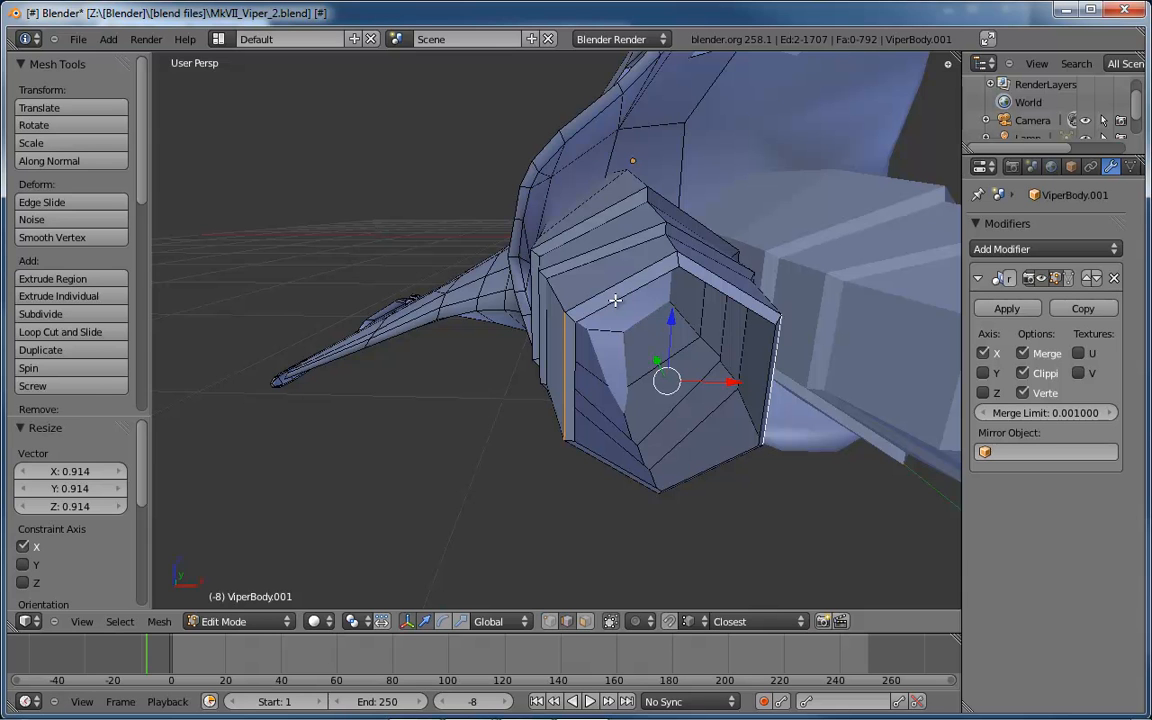
- Extrude the engine's rear end loop in place and scale it to about 0.888 to form an inset rim
{"action": "right_click", "coordinate": [615, 300], "text": "alt"}
{"action": "middle_click_drag", "start_coordinate": [620, 301], "coordinate": [715, 302]}
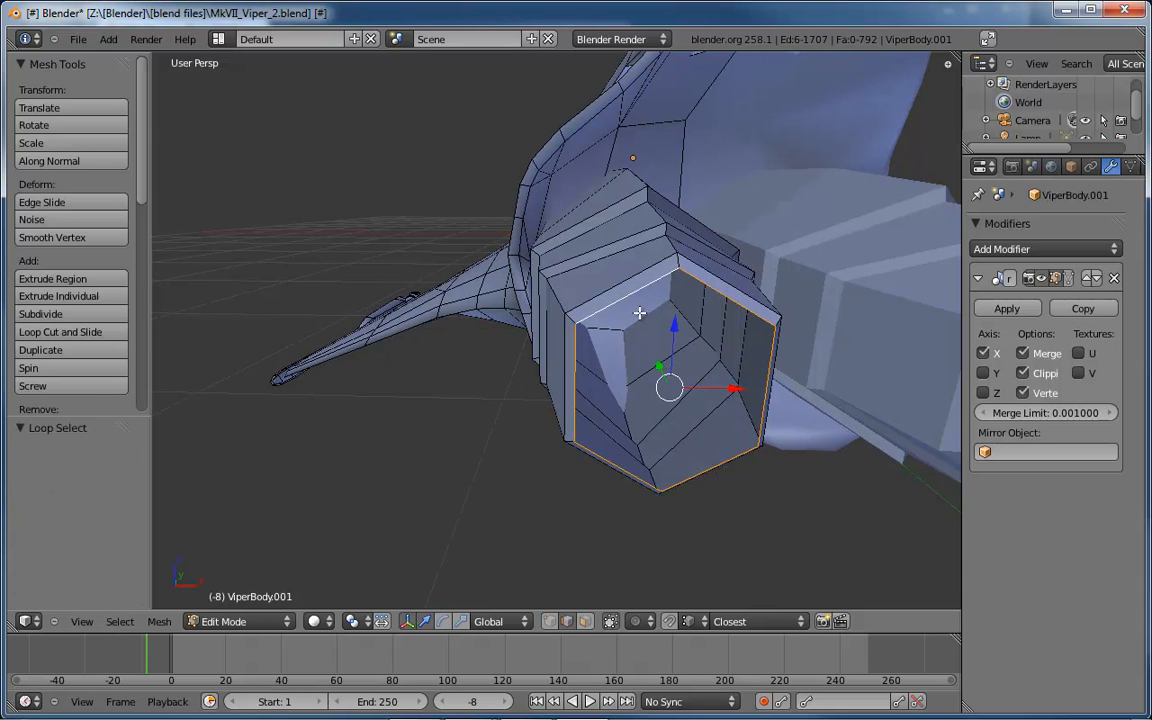
{"action": "key", "text": "s"}
{"action": "right_click", "coordinate": [719, 300]}
{"action": "key", "text": "g"}
{"action": "right_click", "coordinate": [719, 311]}
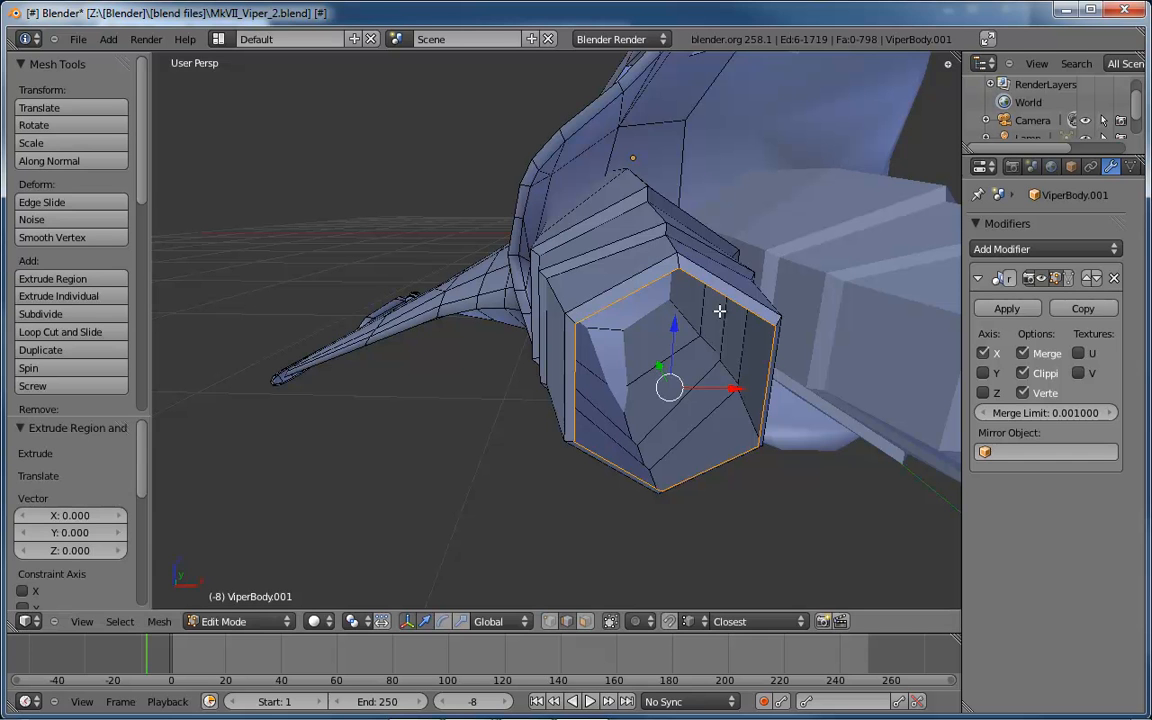
{"action": "key", "text": "s"}
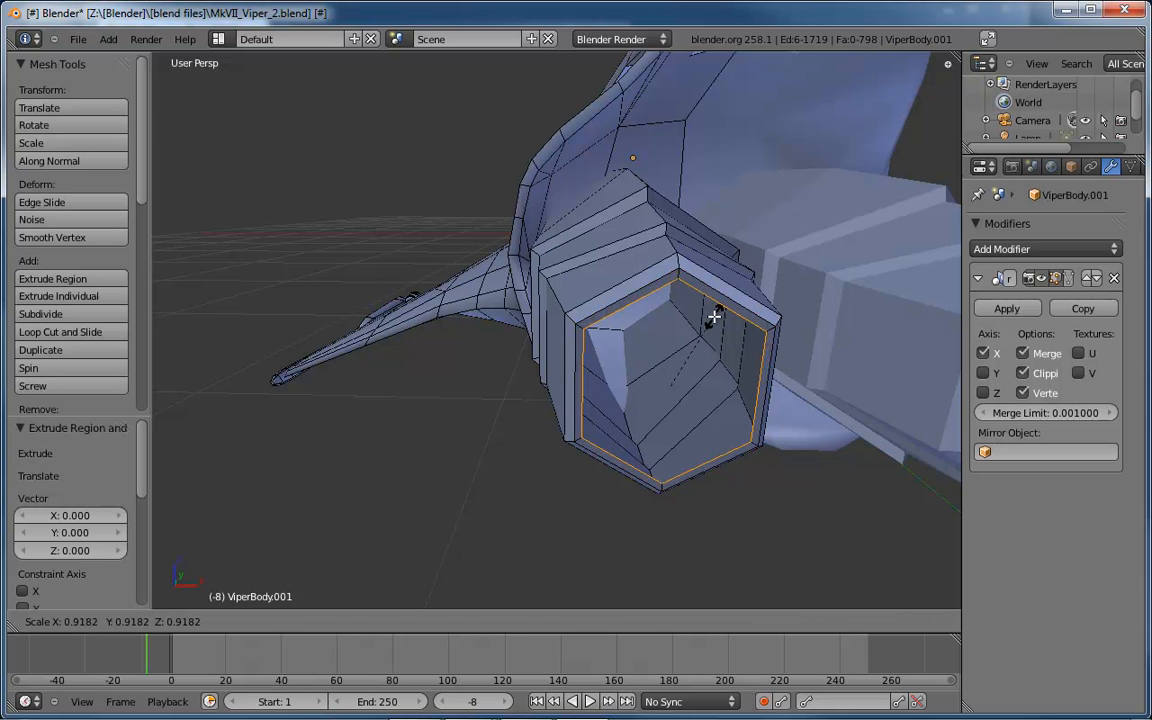
{"action": "left_click", "coordinate": [713, 319]}
- Extrude the inset loop about 0.313 forward along Y into the engine to form the exhaust recess
{"action": "middle_click_drag", "start_coordinate": [713, 319], "coordinate": [700, 338]}
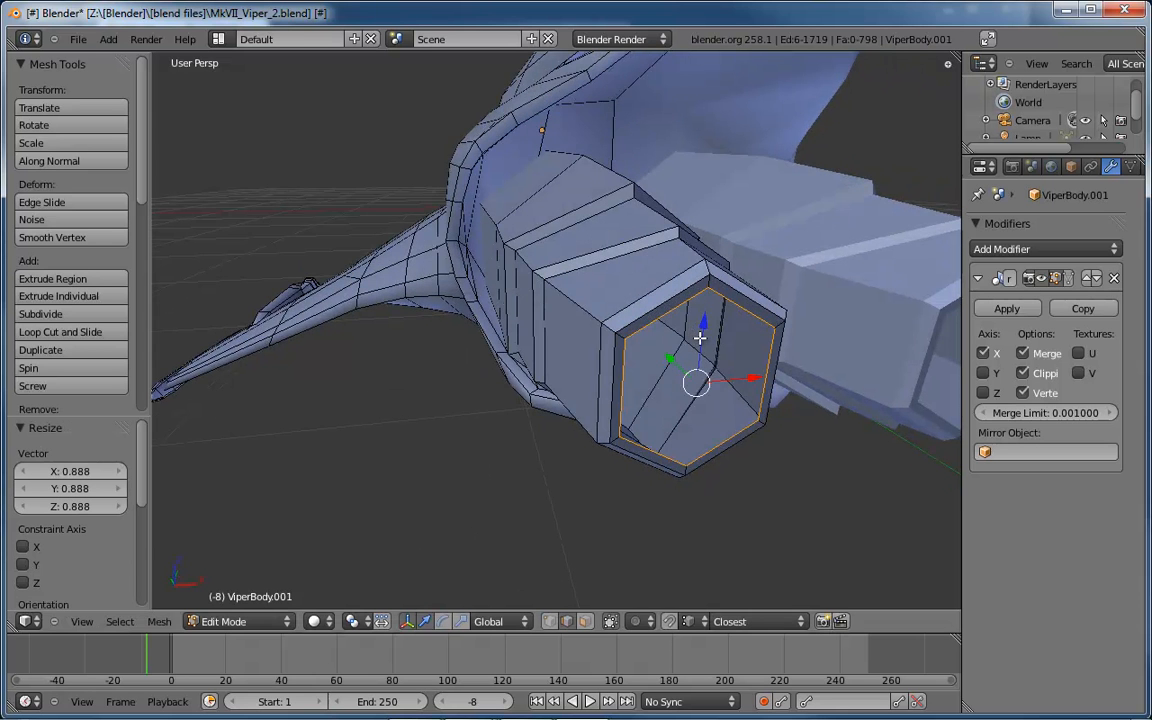
{"action": "key", "text": "e"}
{"action": "right_click", "coordinate": [699, 336]}
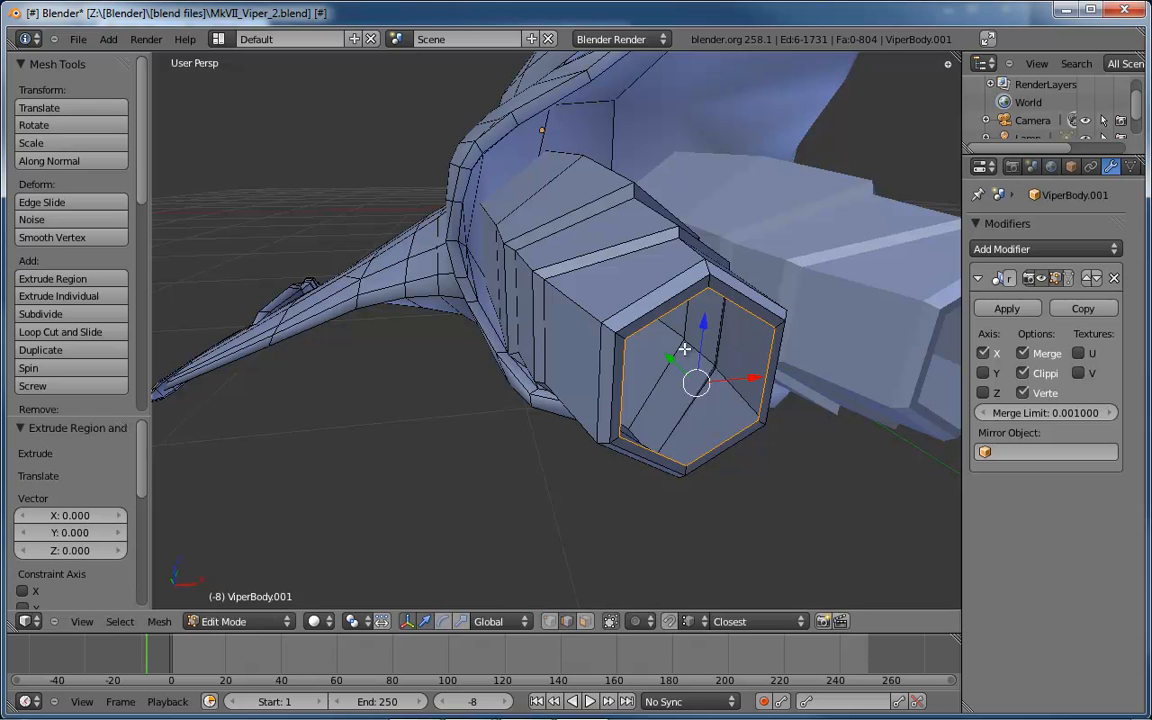
{"action": "left_click_drag", "start_coordinate": [669, 360], "coordinate": [626, 322]}
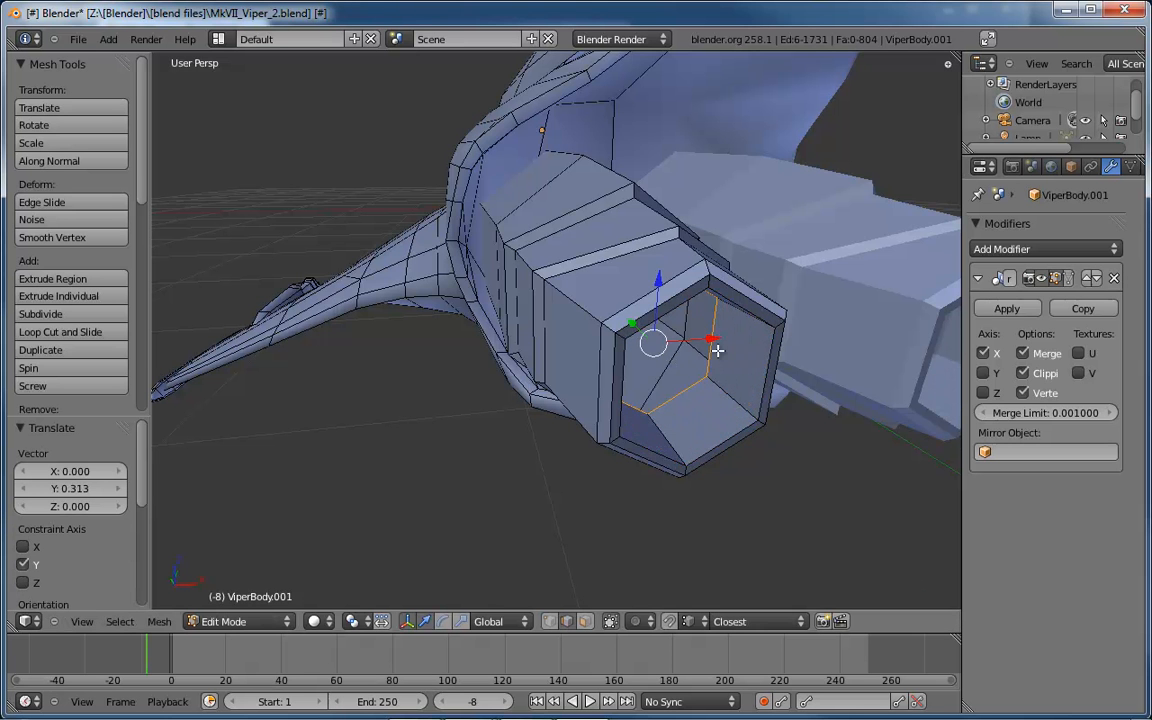
- Extrude the recess's inner loop and scale it to about 0.36 to start closing the exhaust opening
{"action": "middle_click_drag", "start_coordinate": [715, 350], "coordinate": [670, 306]}
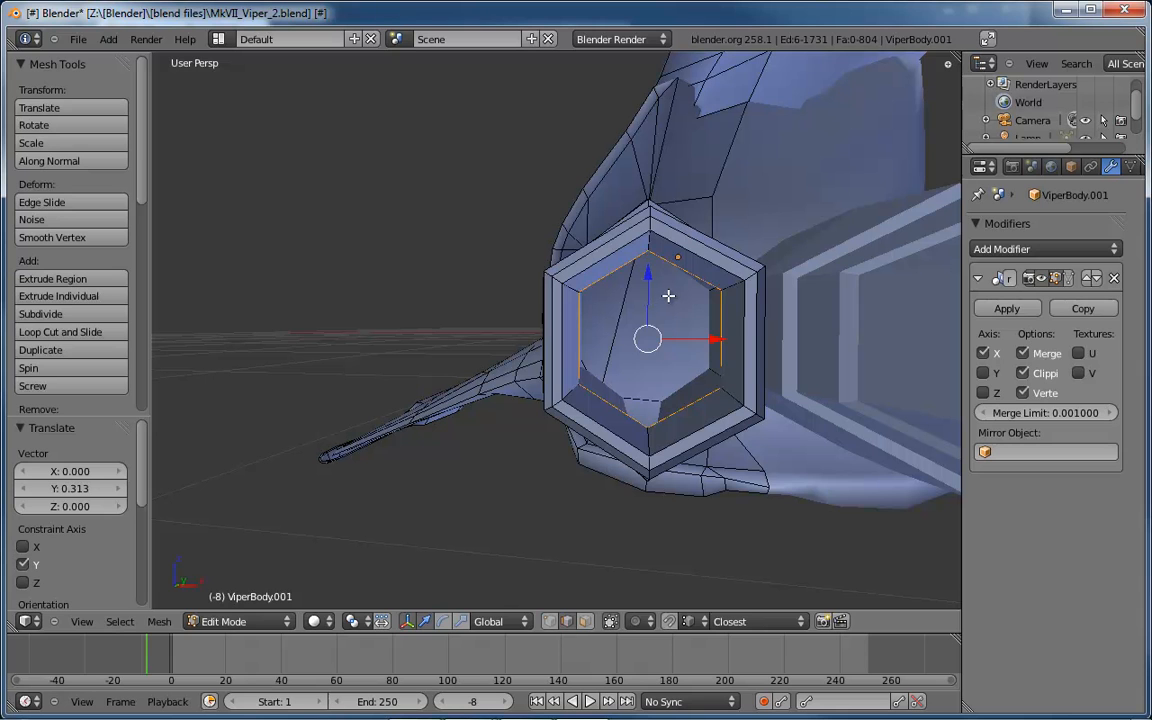
{"action": "key", "text": "e"}
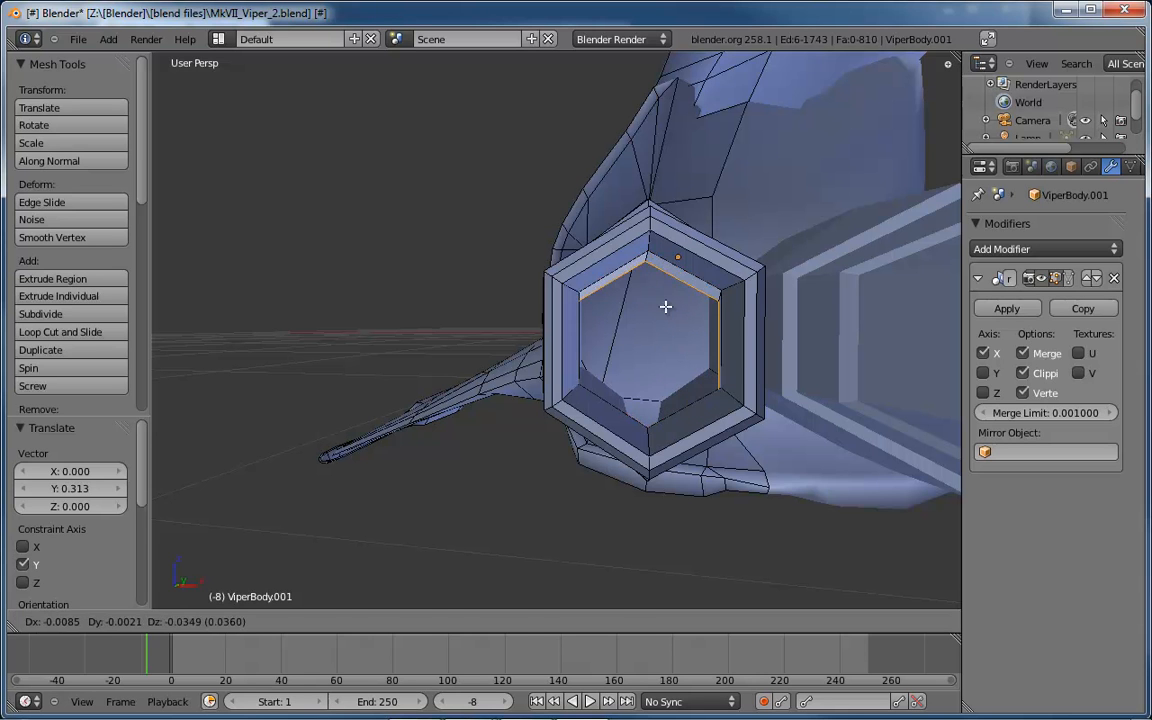
{"action": "left_click", "coordinate": [676, 305]}
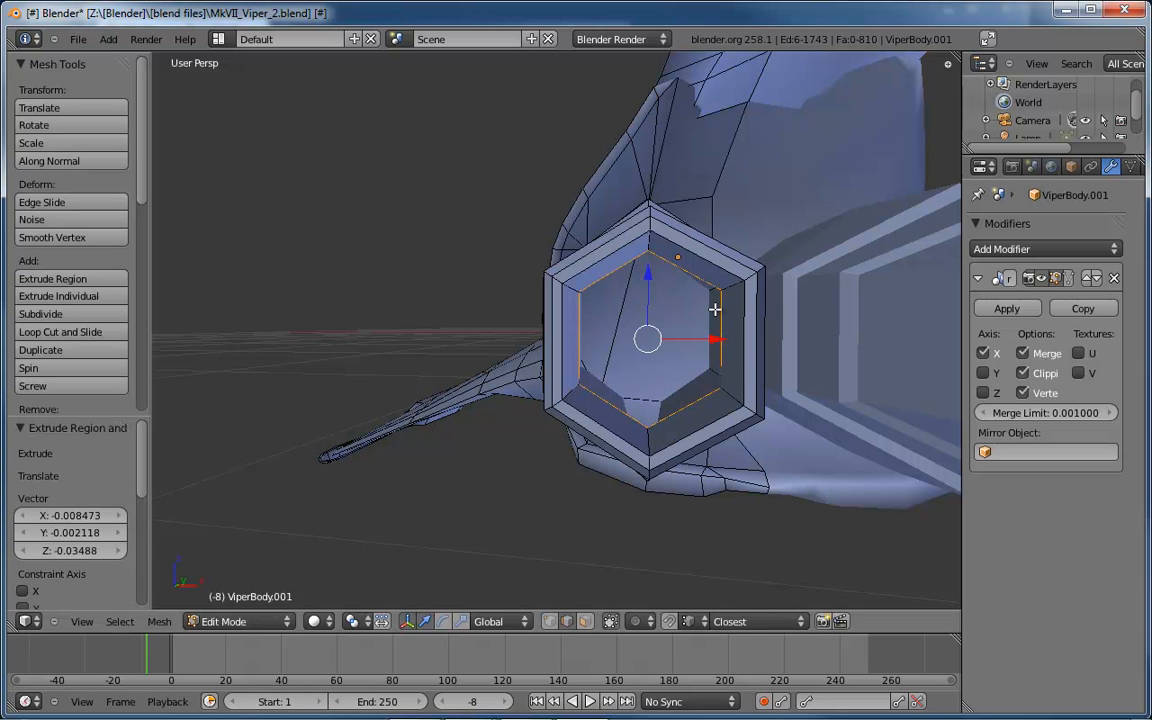
{"action": "key", "text": "s"}
{"action": "left_click", "coordinate": [698, 345]}
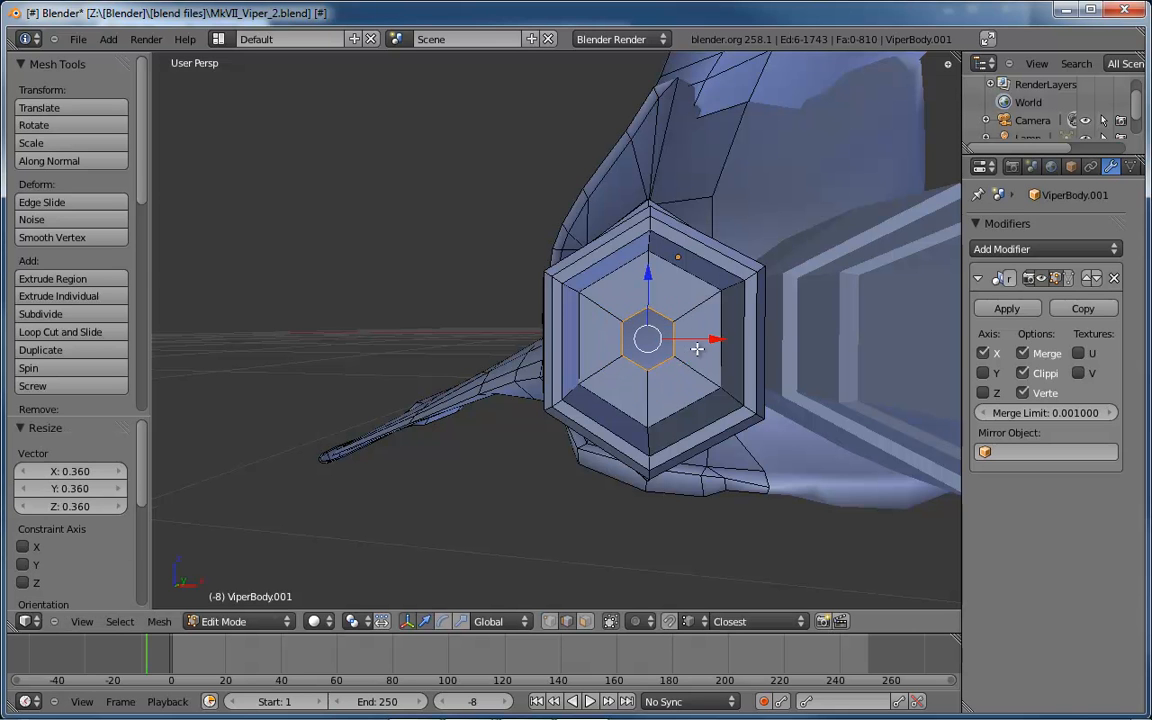
- Merge the six vertices of the small inner hexagon at their center in vertex select mode
{"action": "key", "text": "ctrl+Tab"}
{"action": "left_click", "coordinate": [660, 355]}
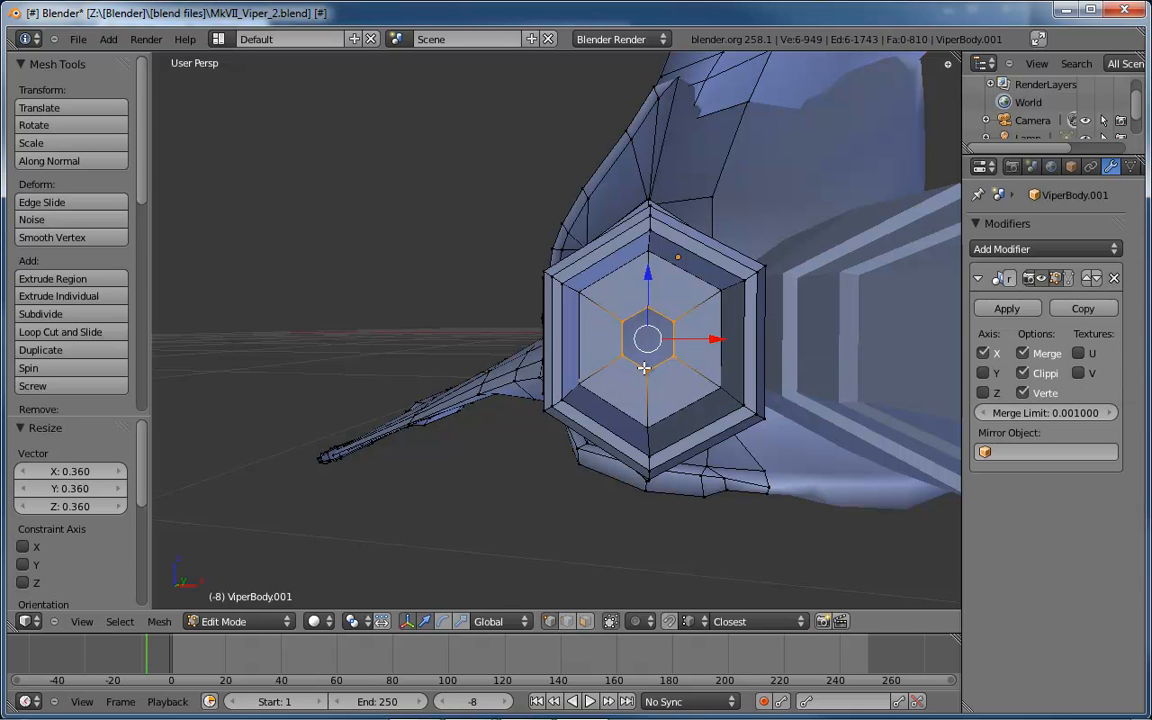
{"action": "key", "text": "ctrl+v"}
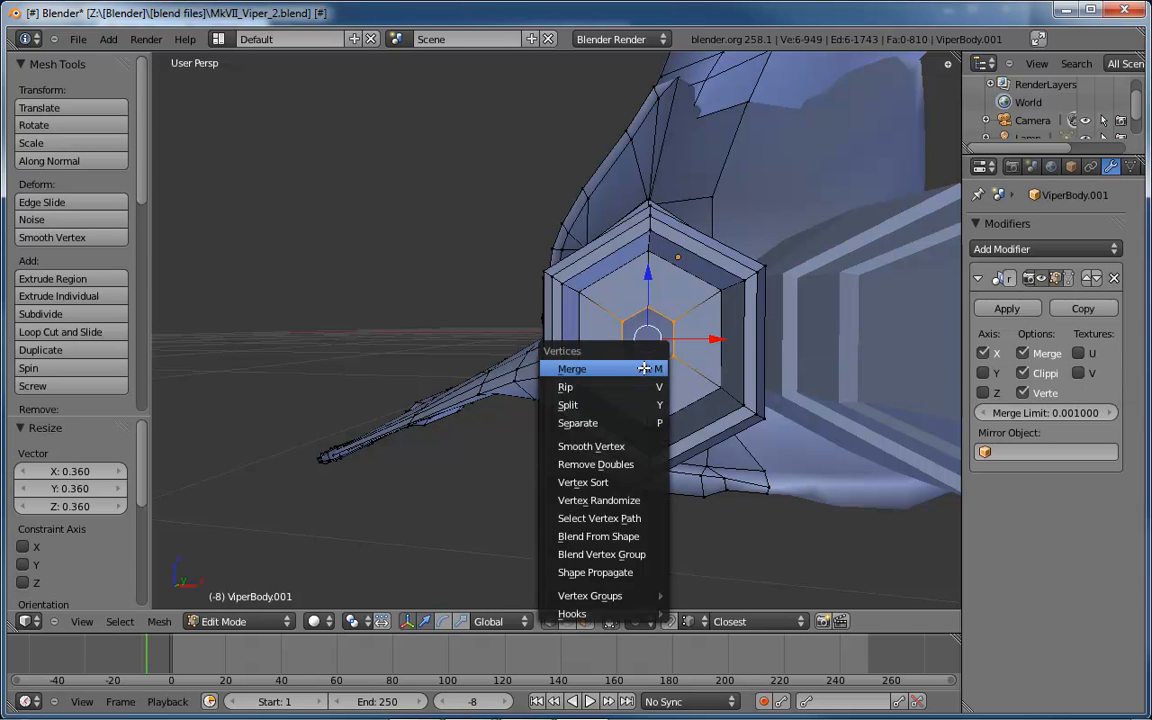
{"action": "key", "text": "alt+m"}
{"action": "left_click", "coordinate": [485, 380]}
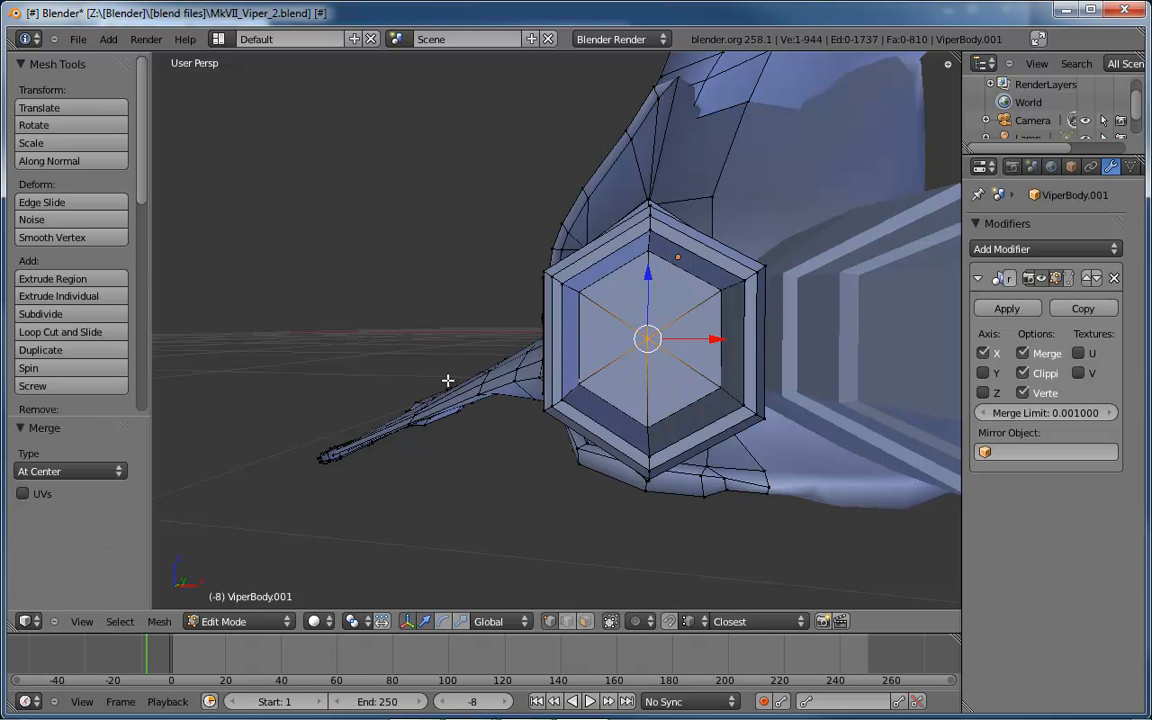
- Select the two opposite vertical side edges of the engine's foremost segment in edge select mode
{"action": "middle_click_drag", "start_coordinate": [563, 352], "coordinate": [722, 386]}
{"action": "middle_click_drag", "start_coordinate": [650, 383], "coordinate": [465, 433]}
{"action": "scroll", "coordinate": [465, 433], "scroll_direction": "up", "scroll_amount": 6}
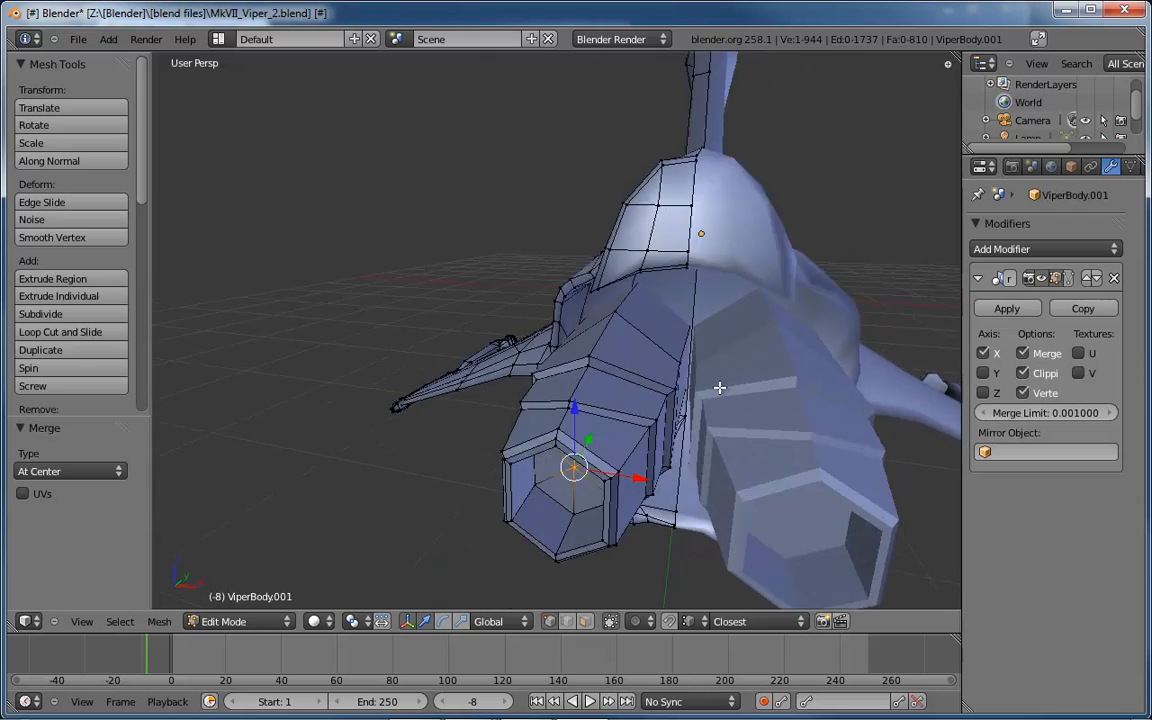
{"action": "key", "text": "ctrl+Tab"}
{"action": "key", "text": "2"}
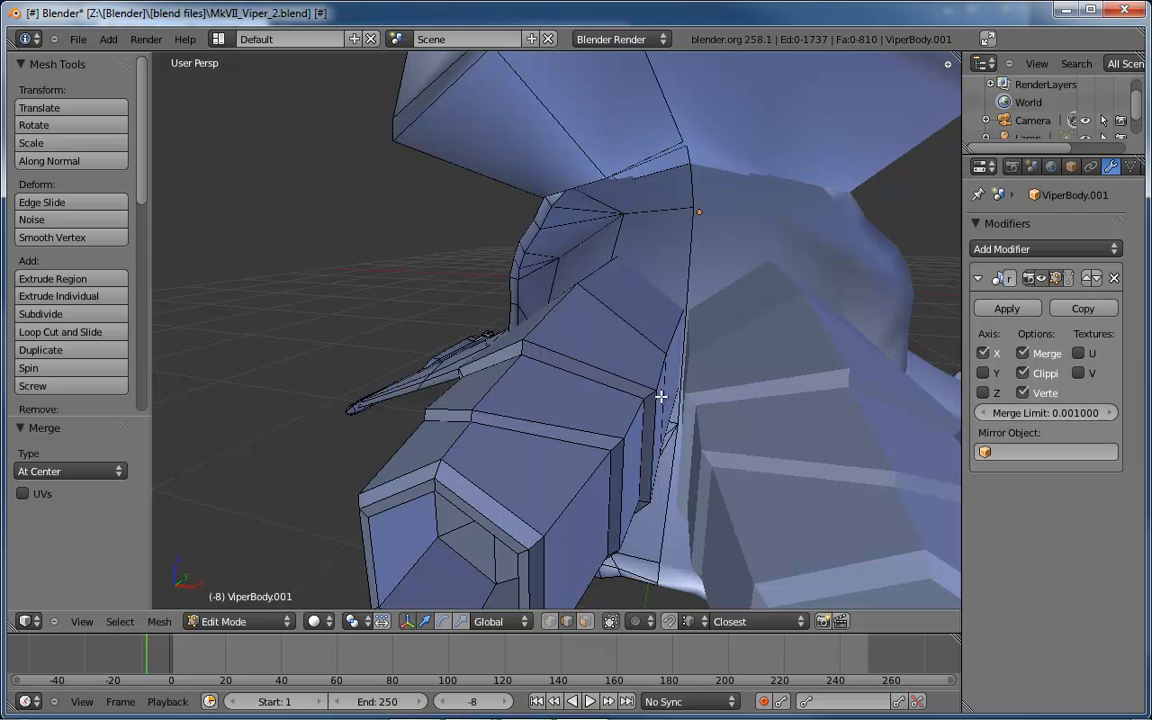
{"action": "right_click", "coordinate": [661, 396]}
{"action": "middle_click_drag", "start_coordinate": [609, 373], "coordinate": [541, 359]}
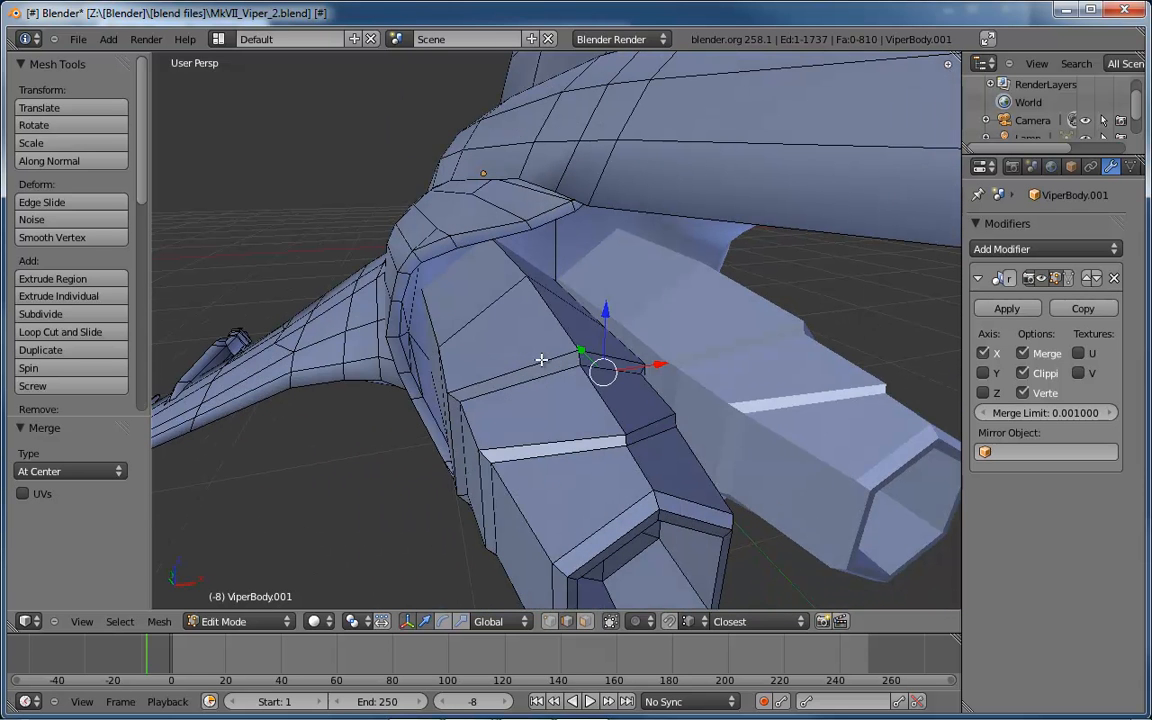
{"action": "right_click", "coordinate": [440, 383], "text": "alt"}
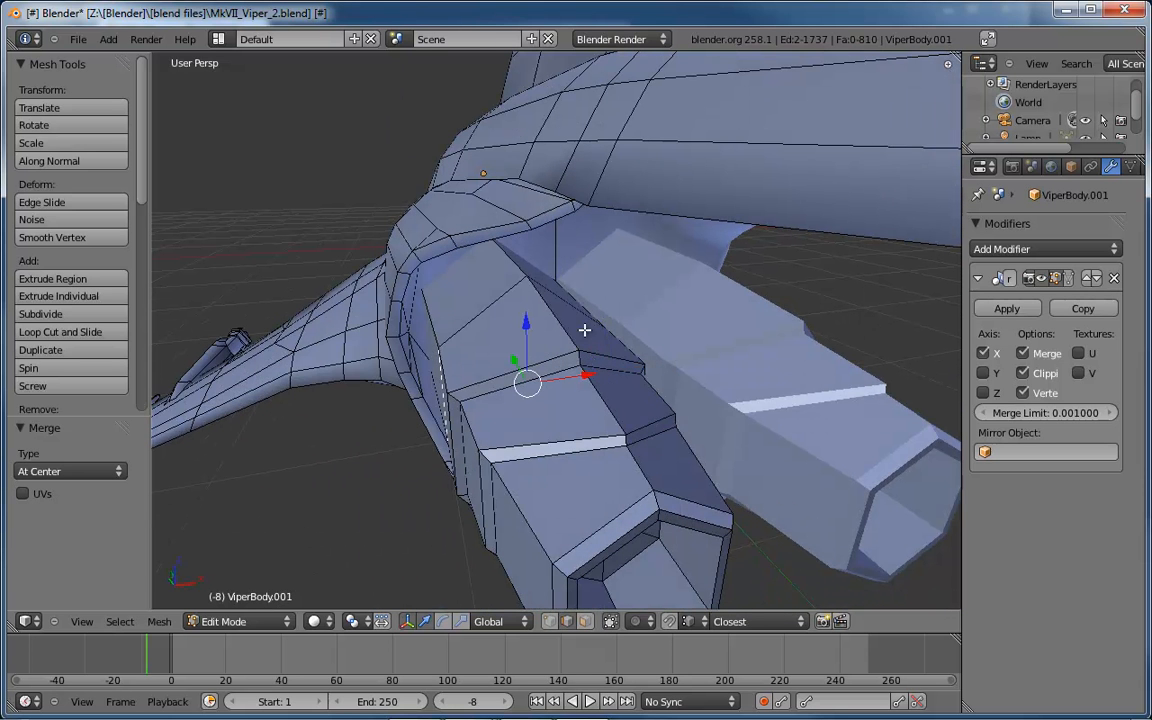
{"action": "key", "text": "s"}
{"action": "key", "text": "x"}
{"action": "key", "text": "Escape"}
- Scale the two selected side edges to about 1.101 along X in the wireframe bottom view
{"action": "middle_click_drag", "start_coordinate": [676, 342], "coordinate": [615, 249]}
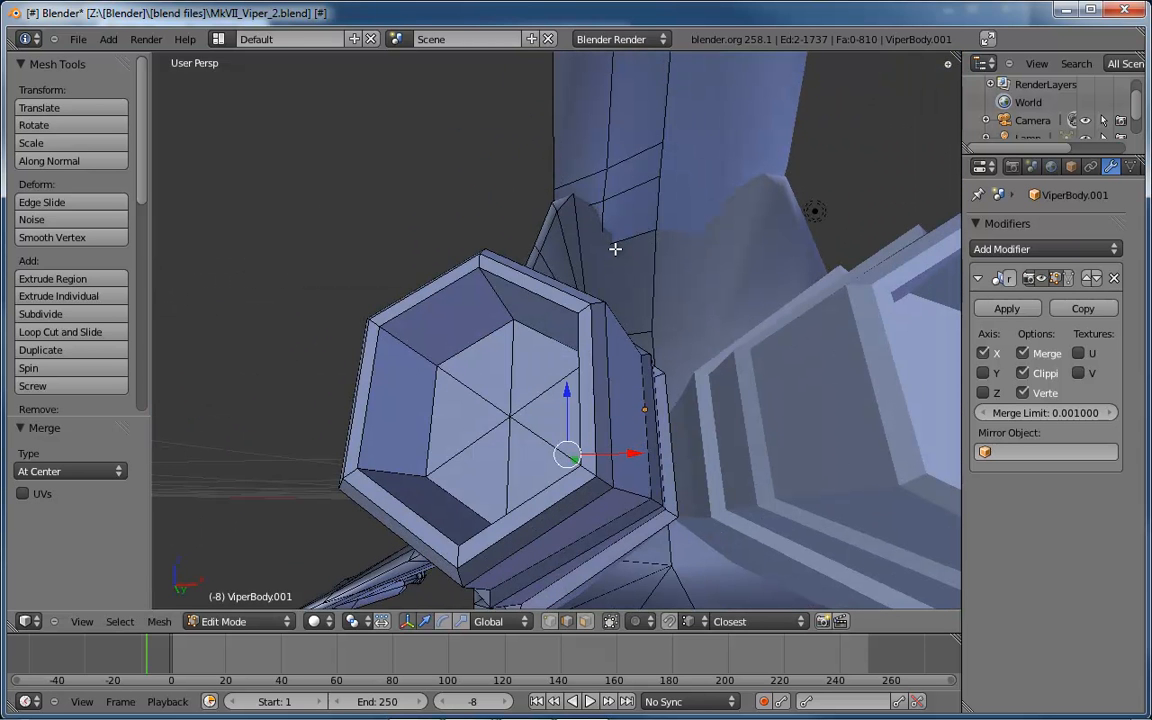
{"action": "key", "text": "ctrl+KP_7"}
{"action": "key", "text": "z"}
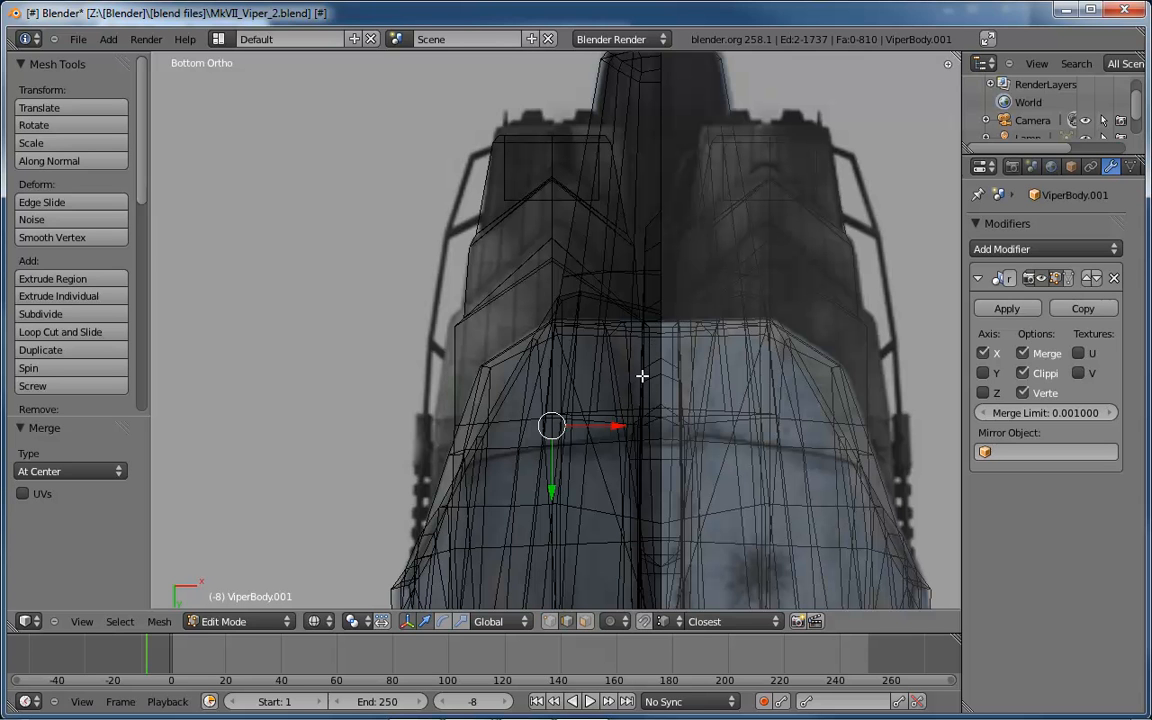
{"action": "key", "text": "s"}
{"action": "key", "text": "x"}
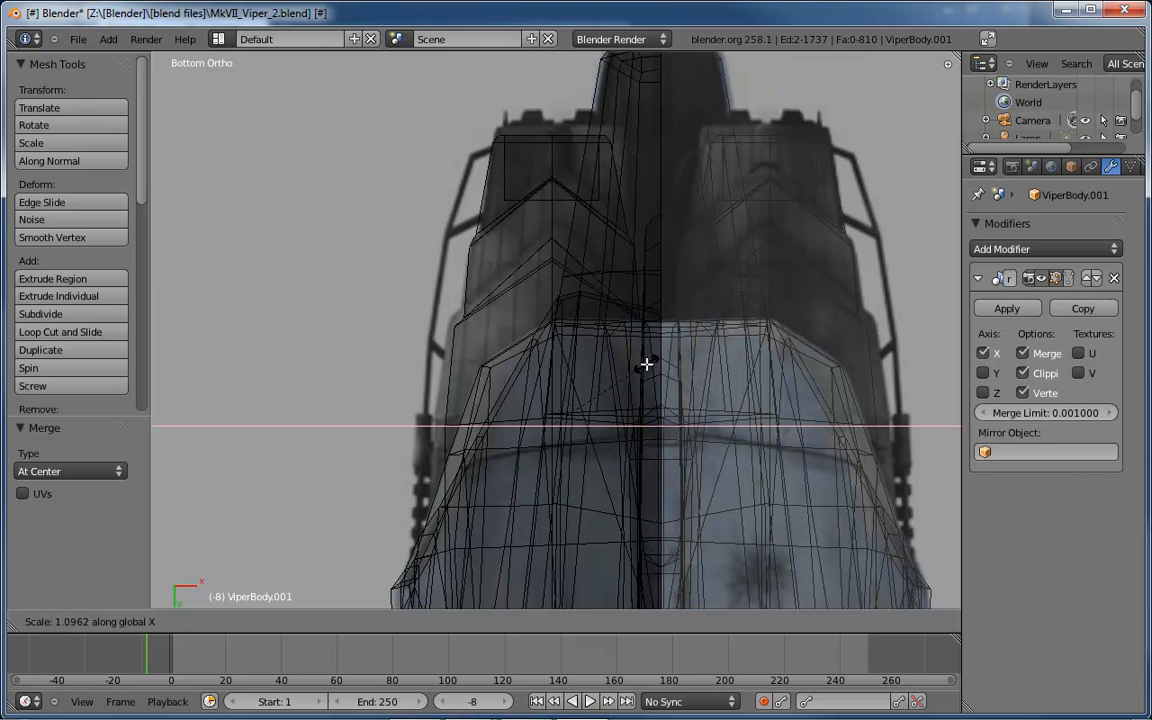
{"action": "left_click", "coordinate": [646, 363]}
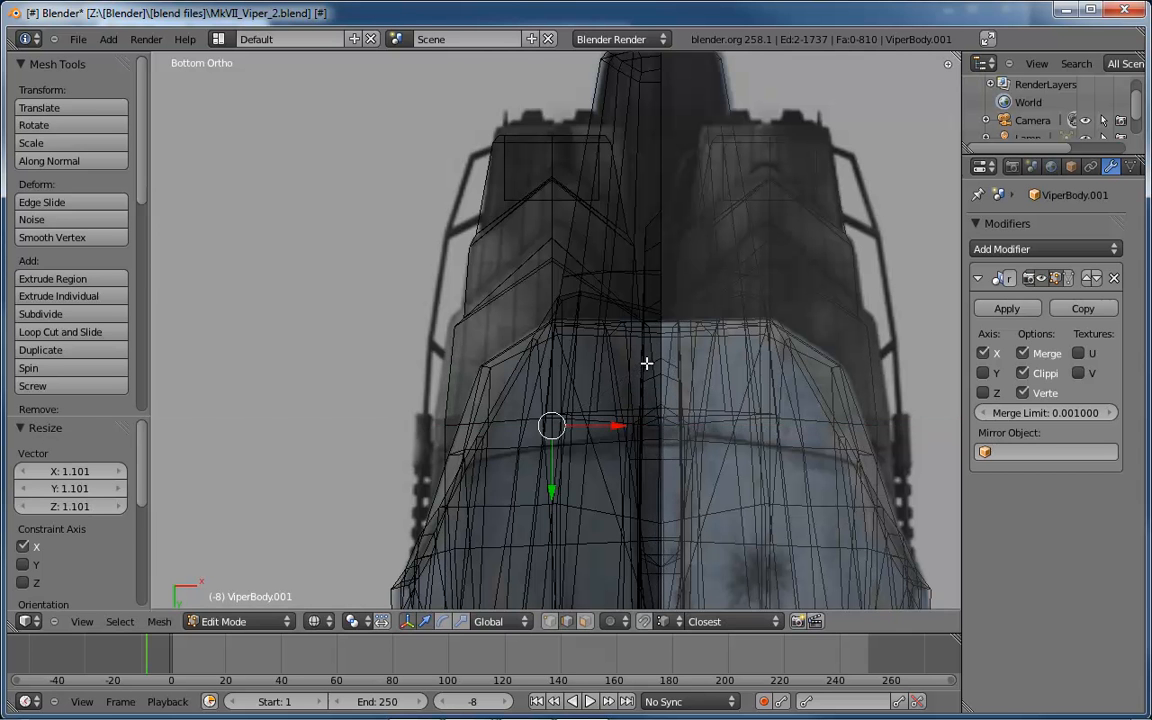
- Restore solid shading and return to Object Mode with the whole ship in view
{"action": "mouse_move", "coordinate": [645, 363]}
{"action": "middle_mouse_down"}
{"action": "mouse_move", "coordinate": [725, 432]}
{"action": "mouse_move", "coordinate": [681, 429]}
{"action": "mouse_move", "coordinate": [622, 399]}
{"action": "mouse_move", "coordinate": [630, 391]}
{"action": "mouse_move", "coordinate": [631, 413]}
{"action": "mouse_move", "coordinate": [689, 411]}
{"action": "mouse_move", "coordinate": [789, 393]}
{"action": "mouse_move", "coordinate": [829, 412]}
{"action": "mouse_move", "coordinate": [812, 463]}
{"action": "mouse_move", "coordinate": [638, 468]}
{"action": "mouse_move", "coordinate": [701, 449]}
{"action": "mouse_move", "coordinate": [470, 462]}
{"action": "mouse_move", "coordinate": [478, 445]}
{"action": "mouse_move", "coordinate": [625, 440]}
{"action": "mouse_move", "coordinate": [697, 410]}
{"action": "mouse_move", "coordinate": [591, 453]}
{"action": "mouse_move", "coordinate": [522, 453]}
{"action": "mouse_move", "coordinate": [639, 403]}
{"action": "mouse_move", "coordinate": [527, 453]}
{"action": "mouse_move", "coordinate": [547, 349]}
{"action": "mouse_move", "coordinate": [535, 398]}
{"action": "mouse_move", "coordinate": [640, 355]}
{"action": "mouse_move", "coordinate": [648, 370]}
{"action": "mouse_move", "coordinate": [621, 396]}
{"action": "middle_mouse_up"}
{"action": "key", "text": "z"}
{"action": "key", "text": "Tab"}
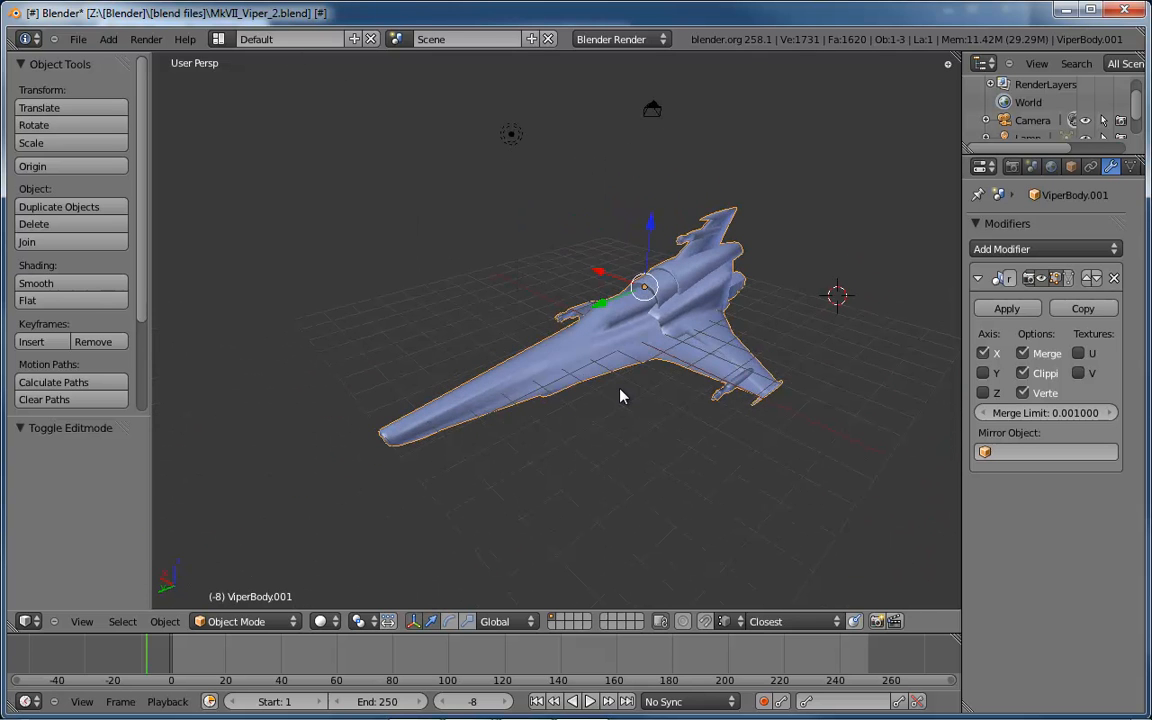